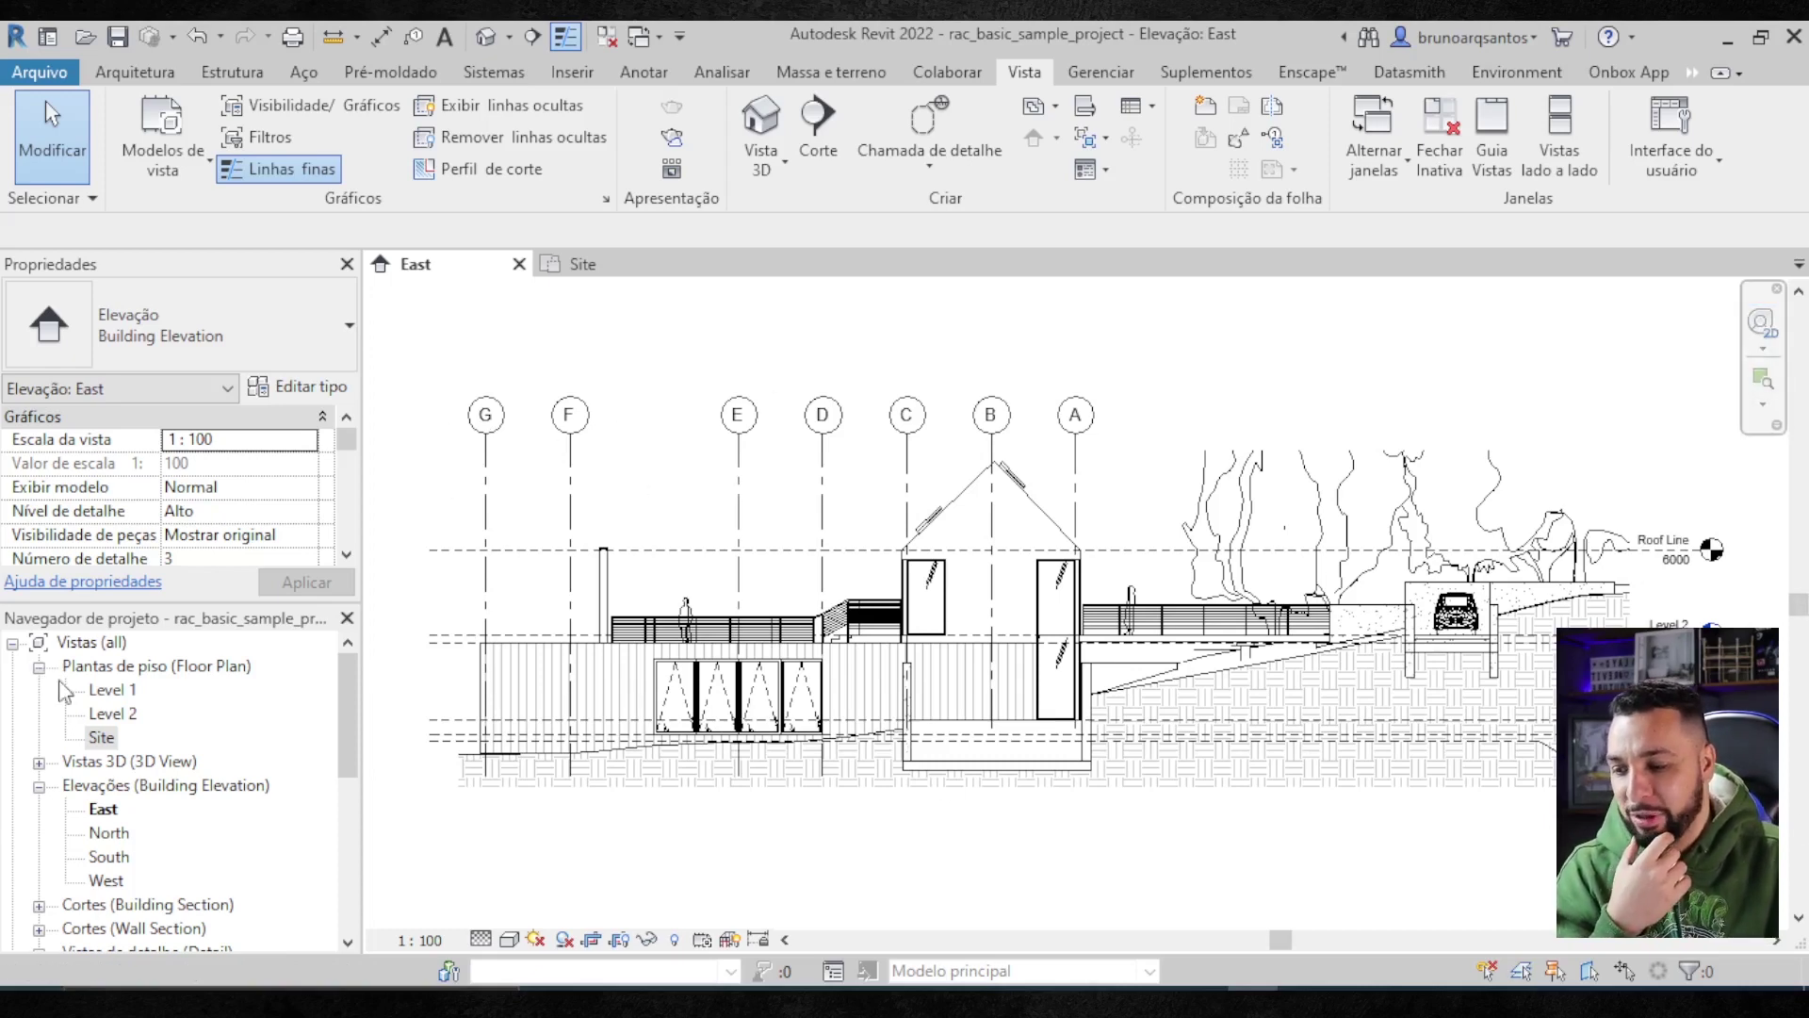
- Open the Site floor plan and pan it to frame the site
click(101, 738)
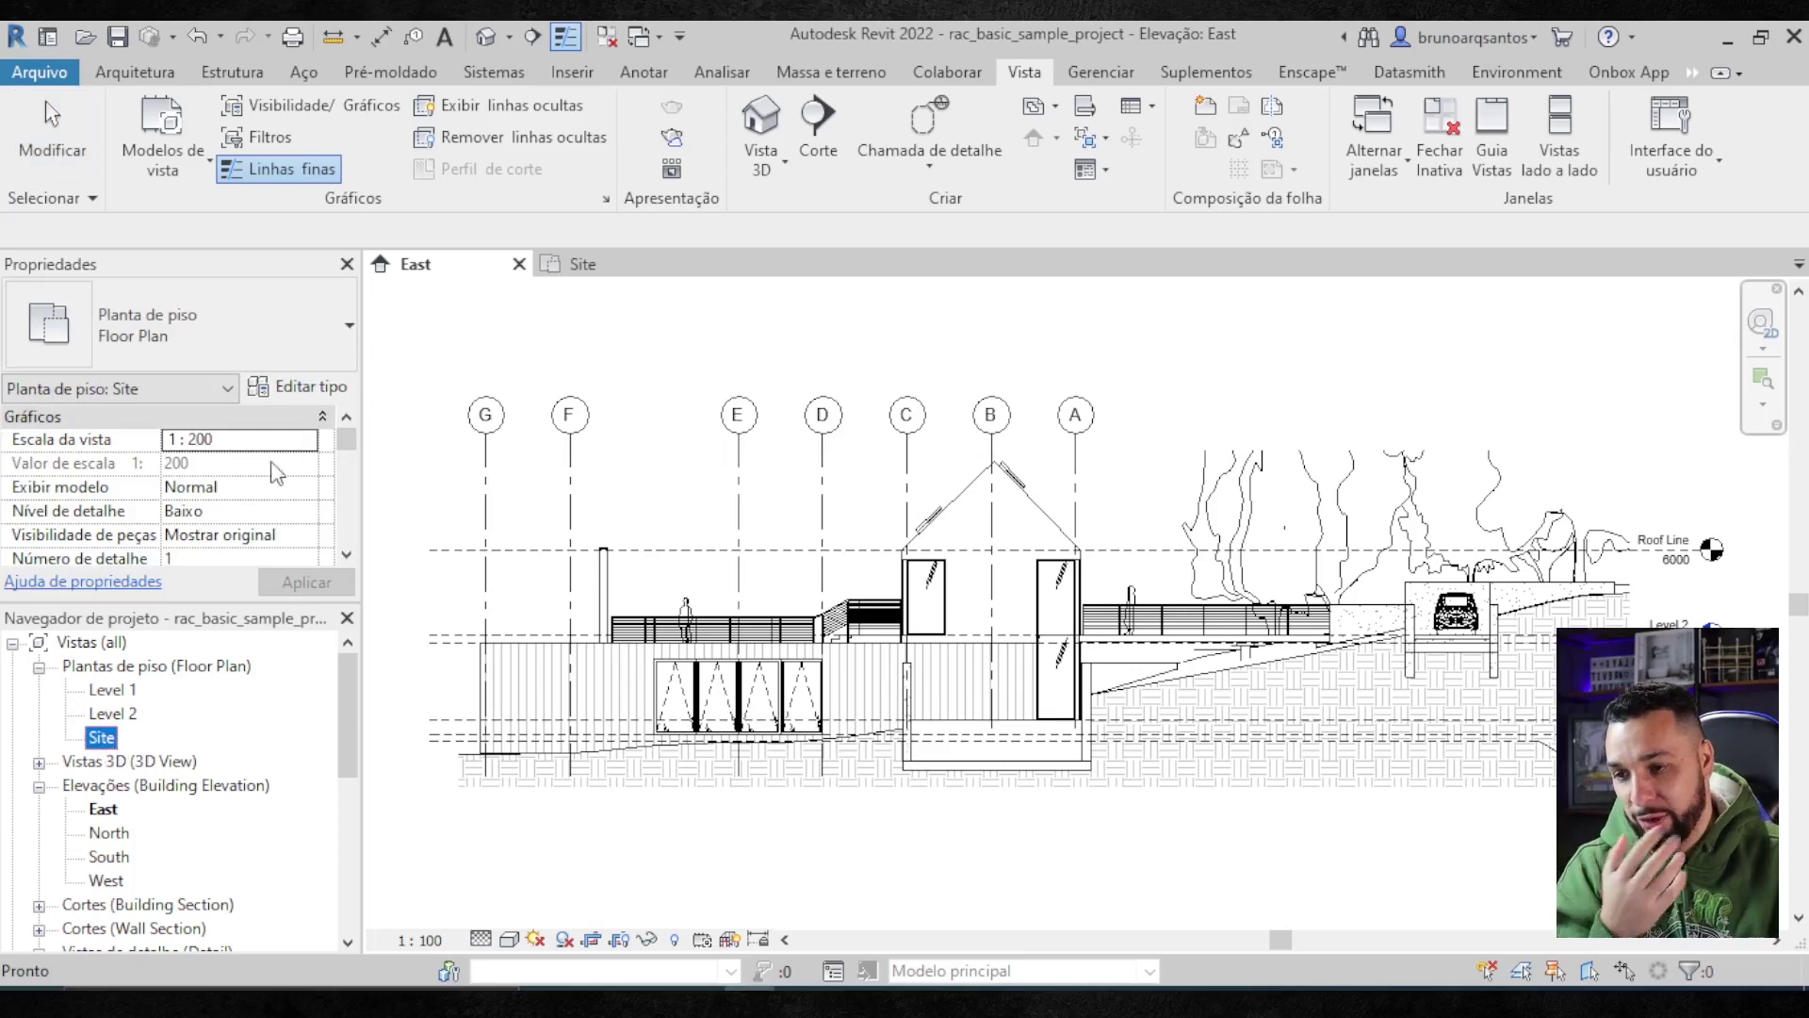
double_click(101, 738)
mouse_move(1312, 619)
middle_down()
mouse_move(1362, 646)
mouse_move(1365, 595)
mouse_move(1367, 623)
middle_up()
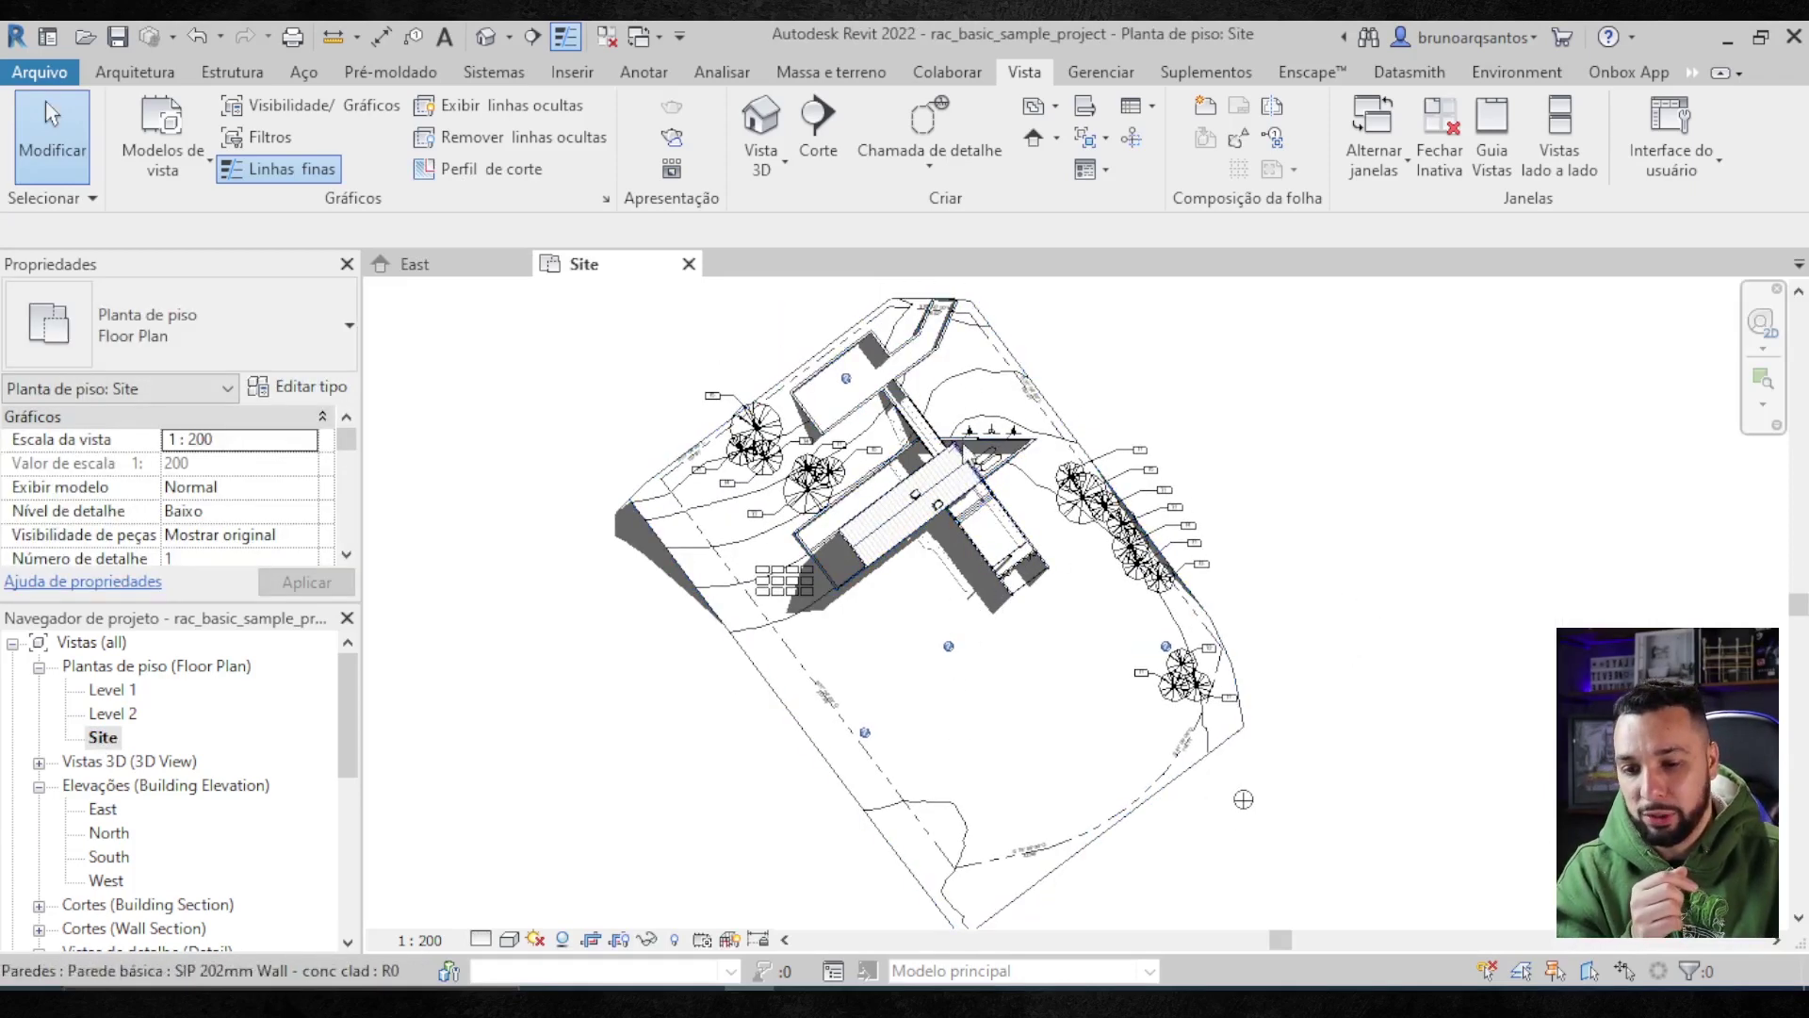
middle_drag(1523, 618, 1504, 607)
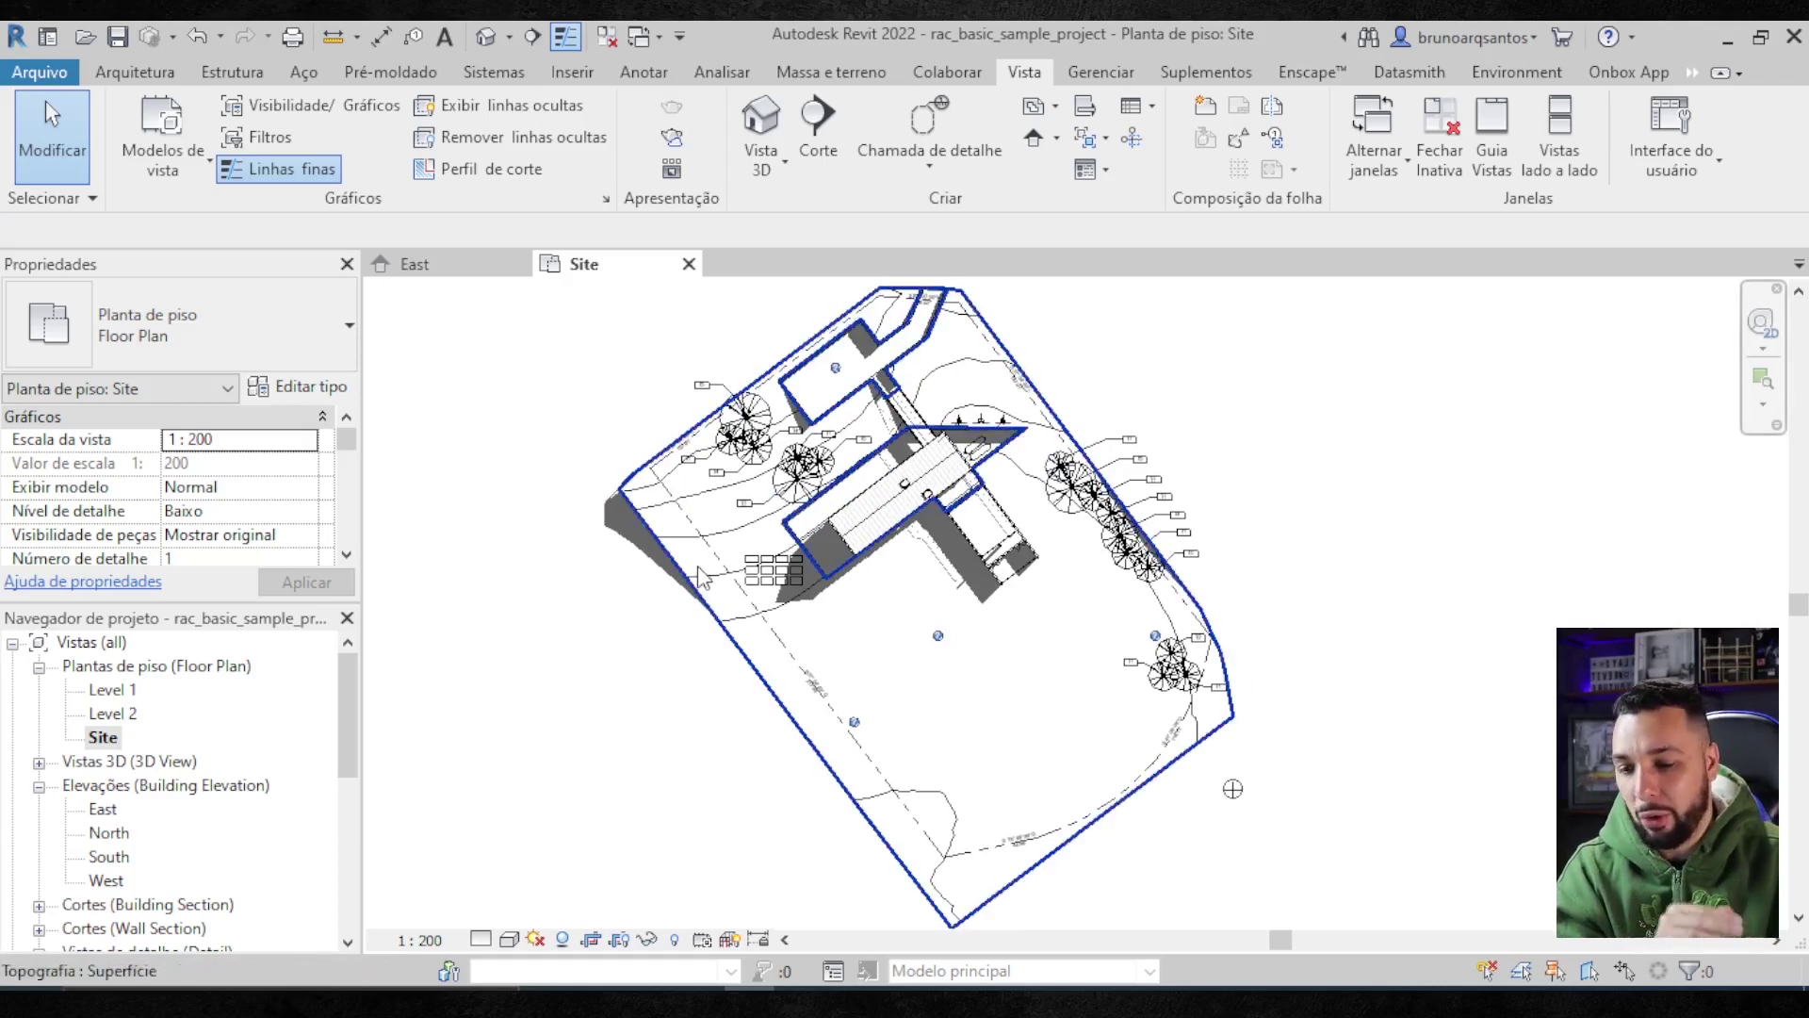
middle_drag(1011, 619, 1022, 631)
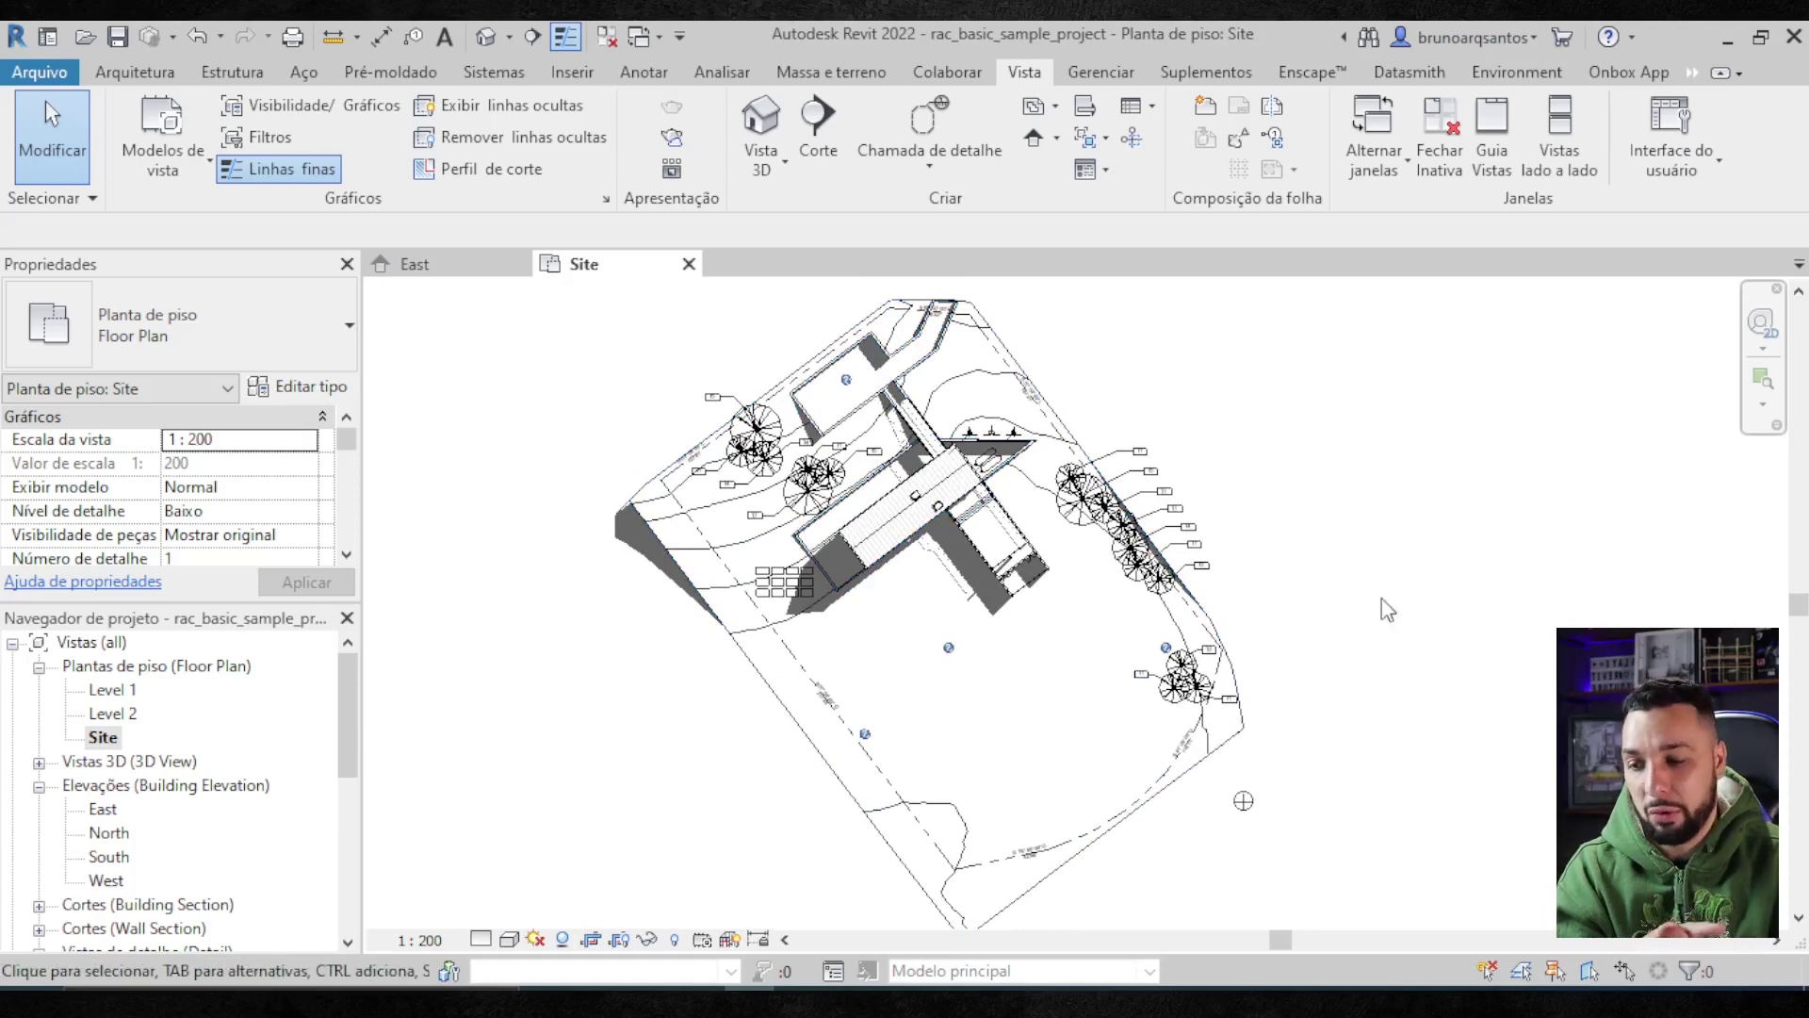
scroll(99, 818, down, 2)
scroll(99, 818, down, 1)
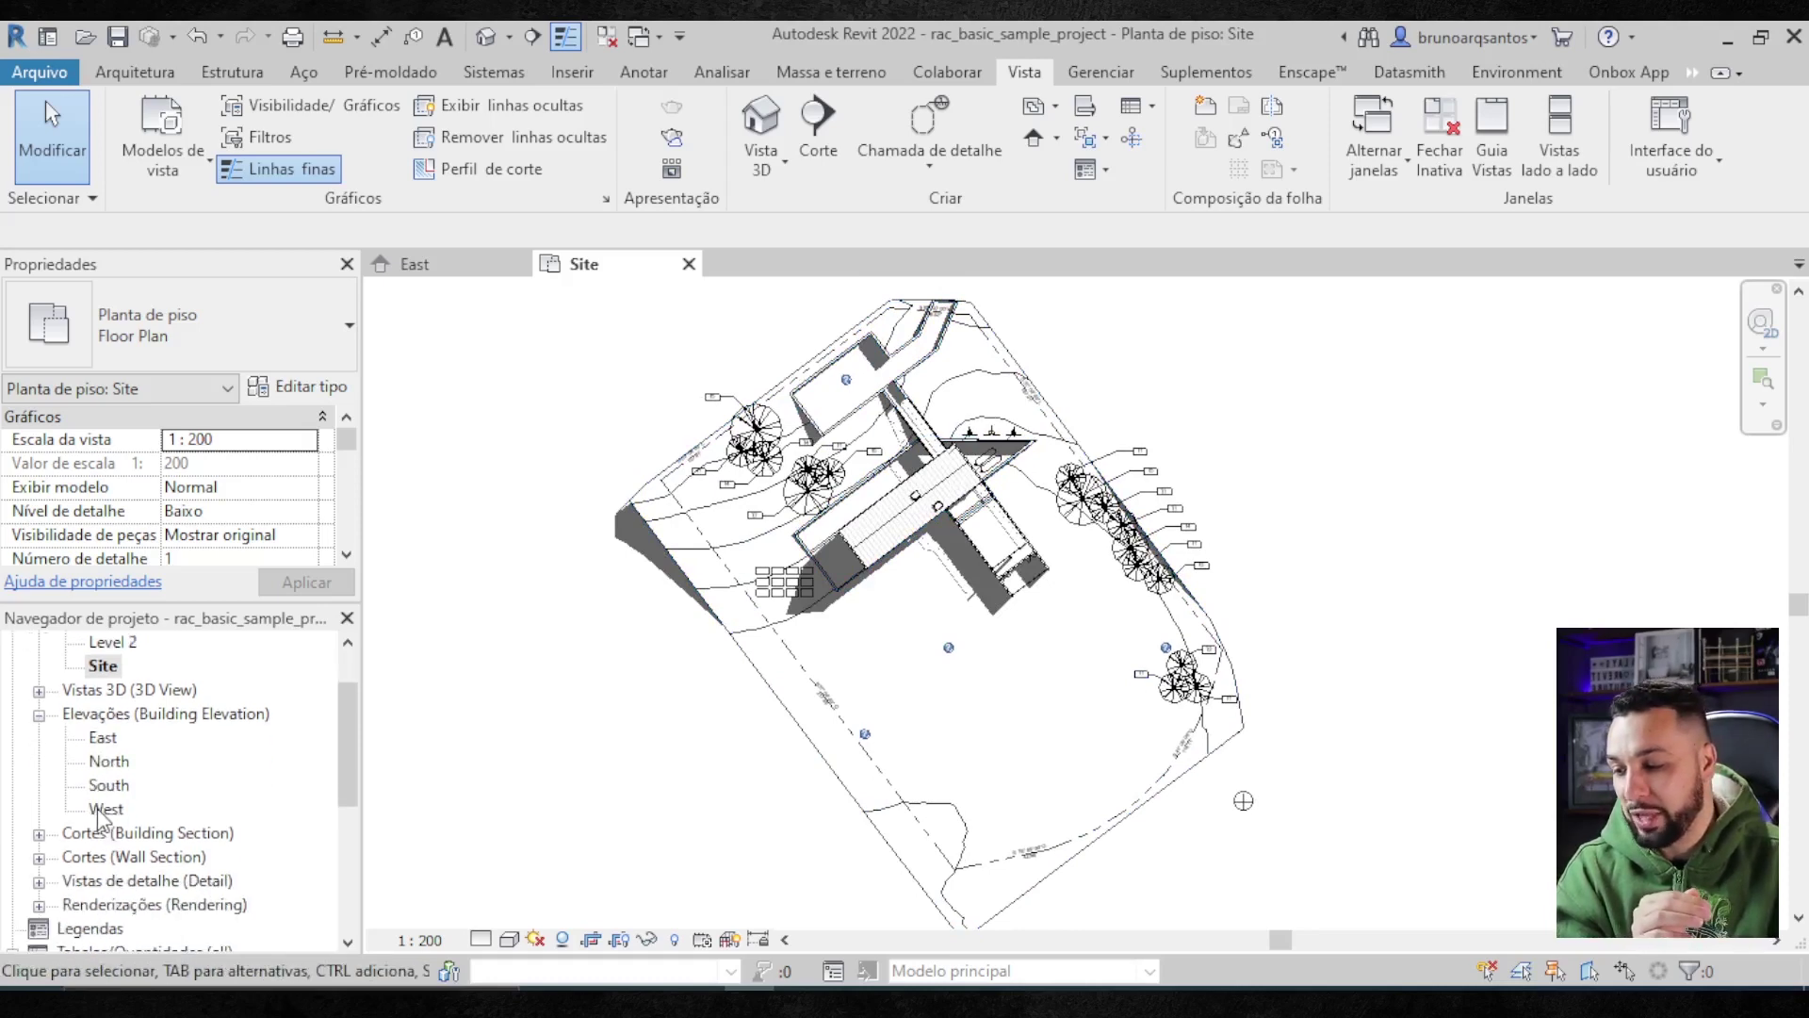
- Collapse and re-expand the building elevations group in the Project Browser, then clear the selection
click(39, 718)
scroll(185, 820, up, 1)
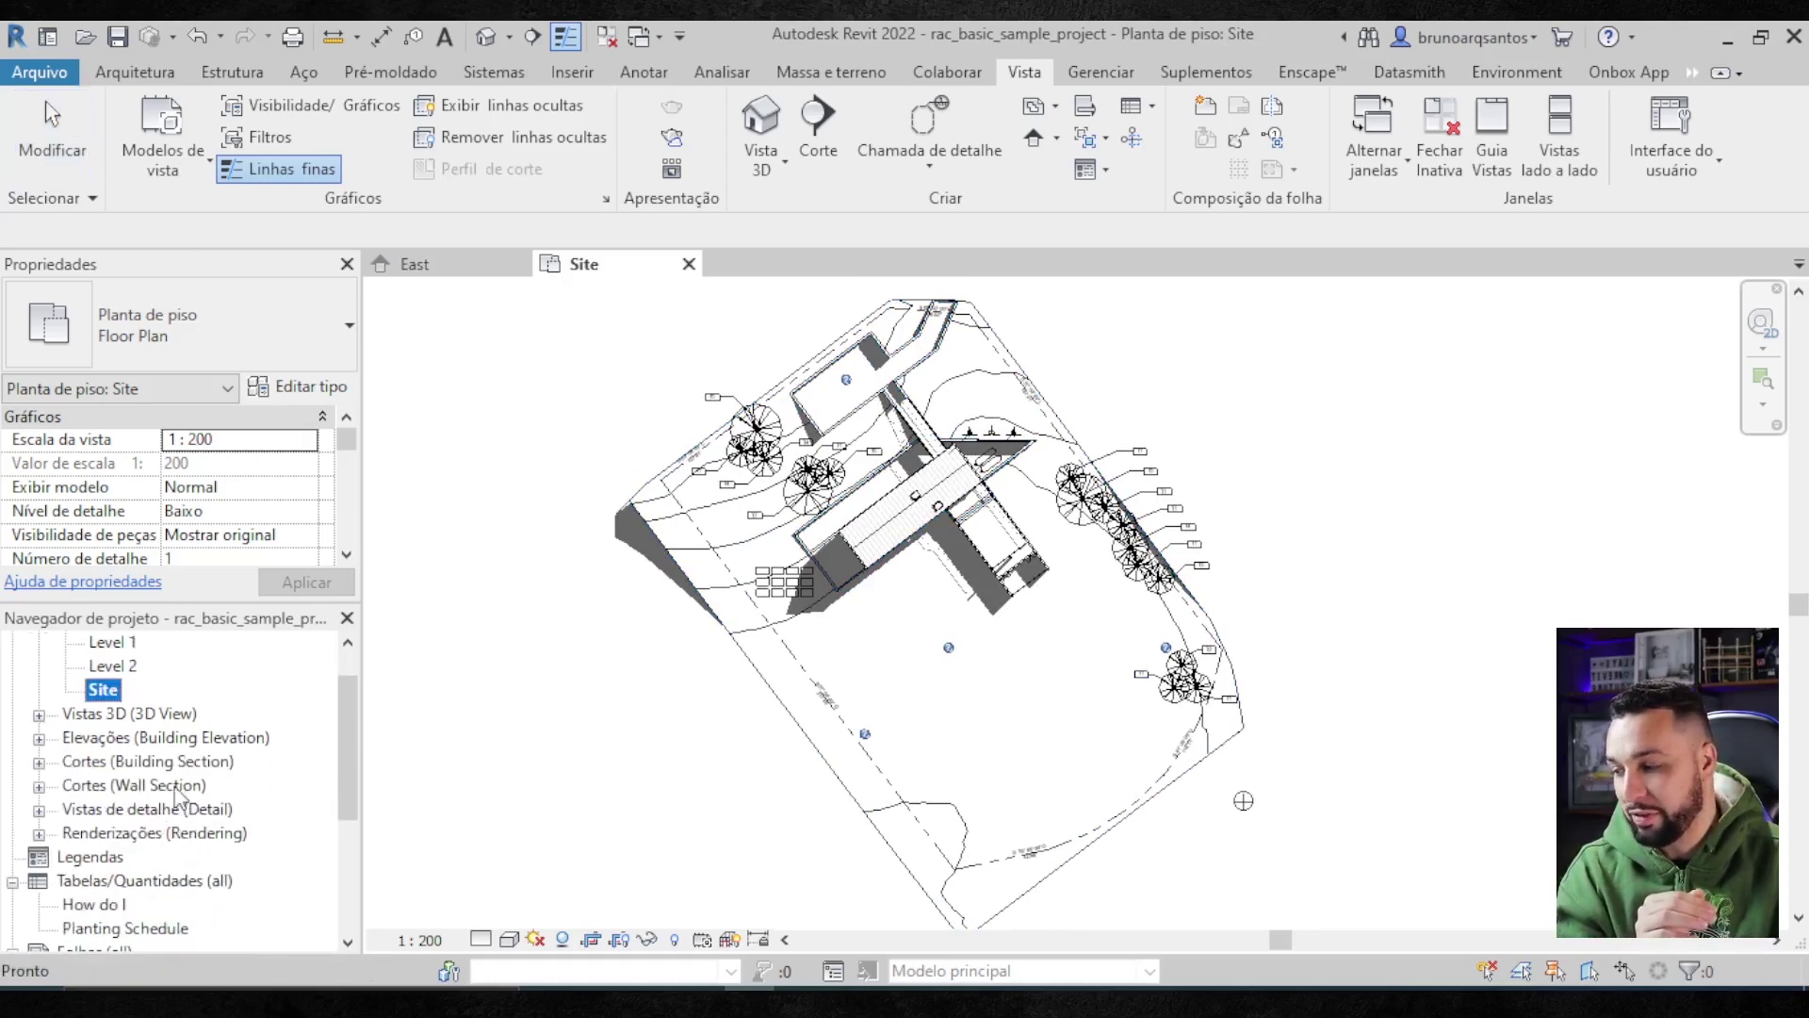
scroll(68, 830, down, 1)
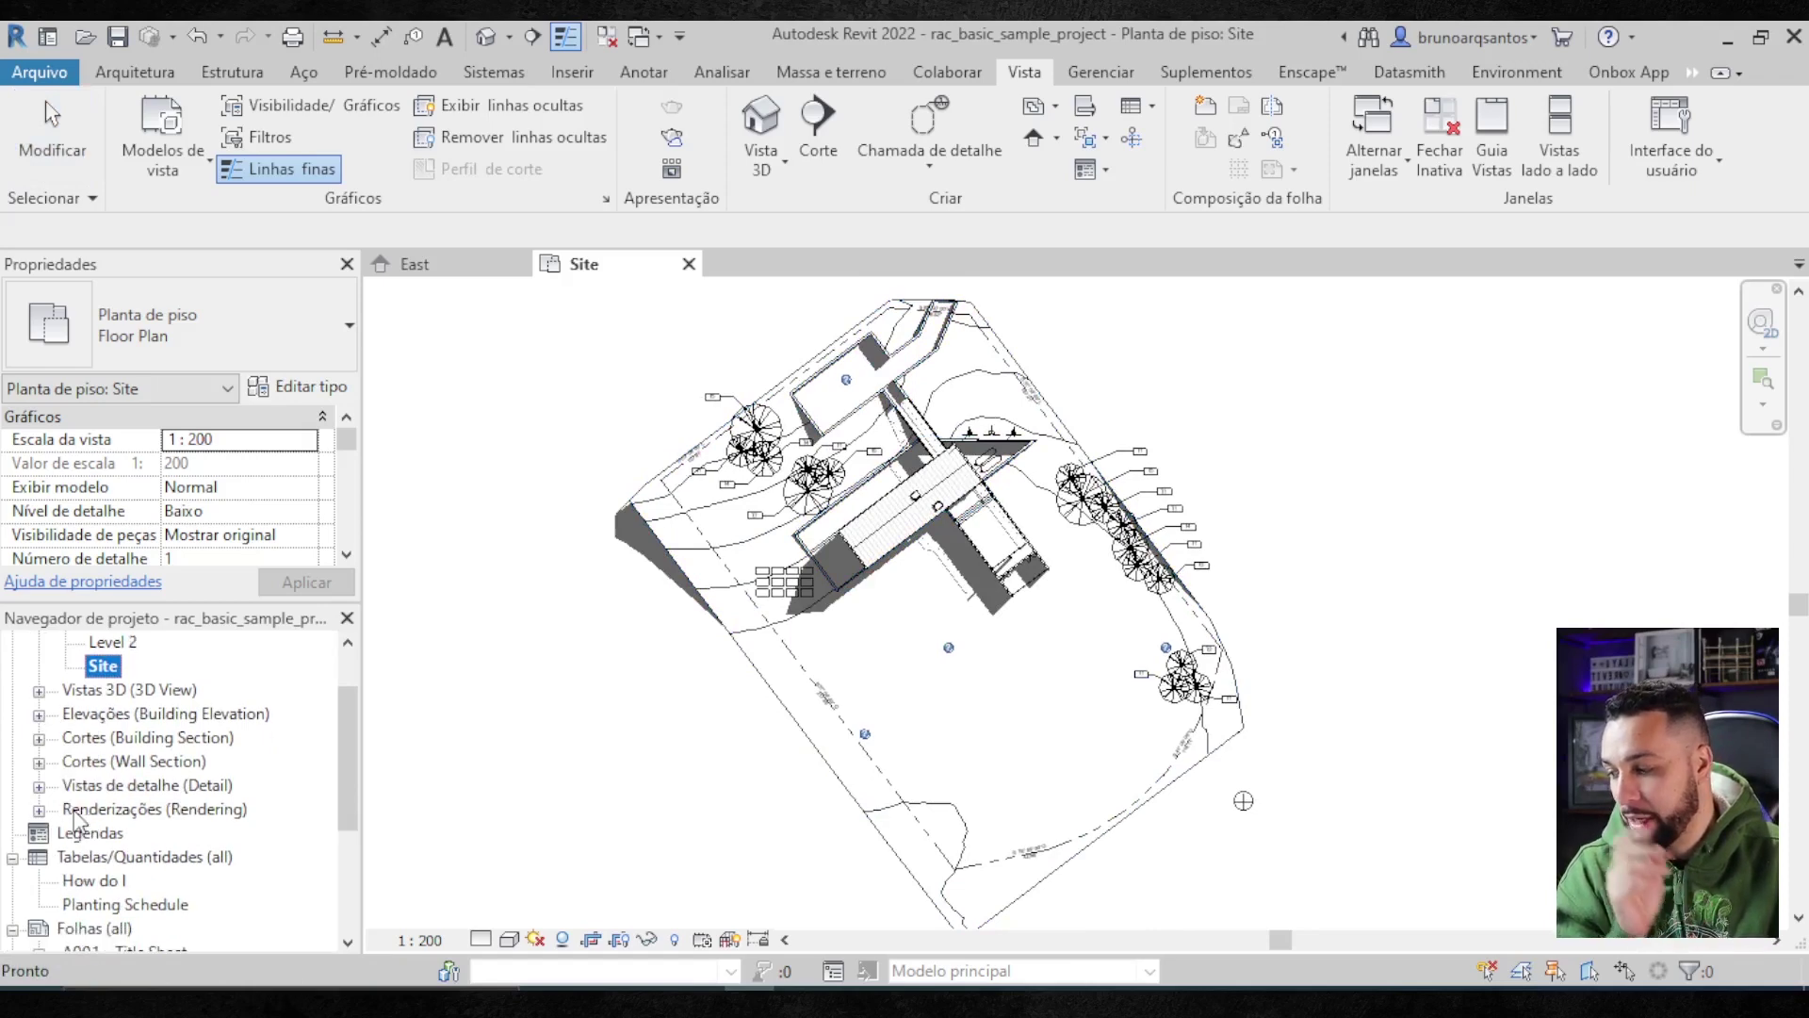
scroll(113, 744, up, 2)
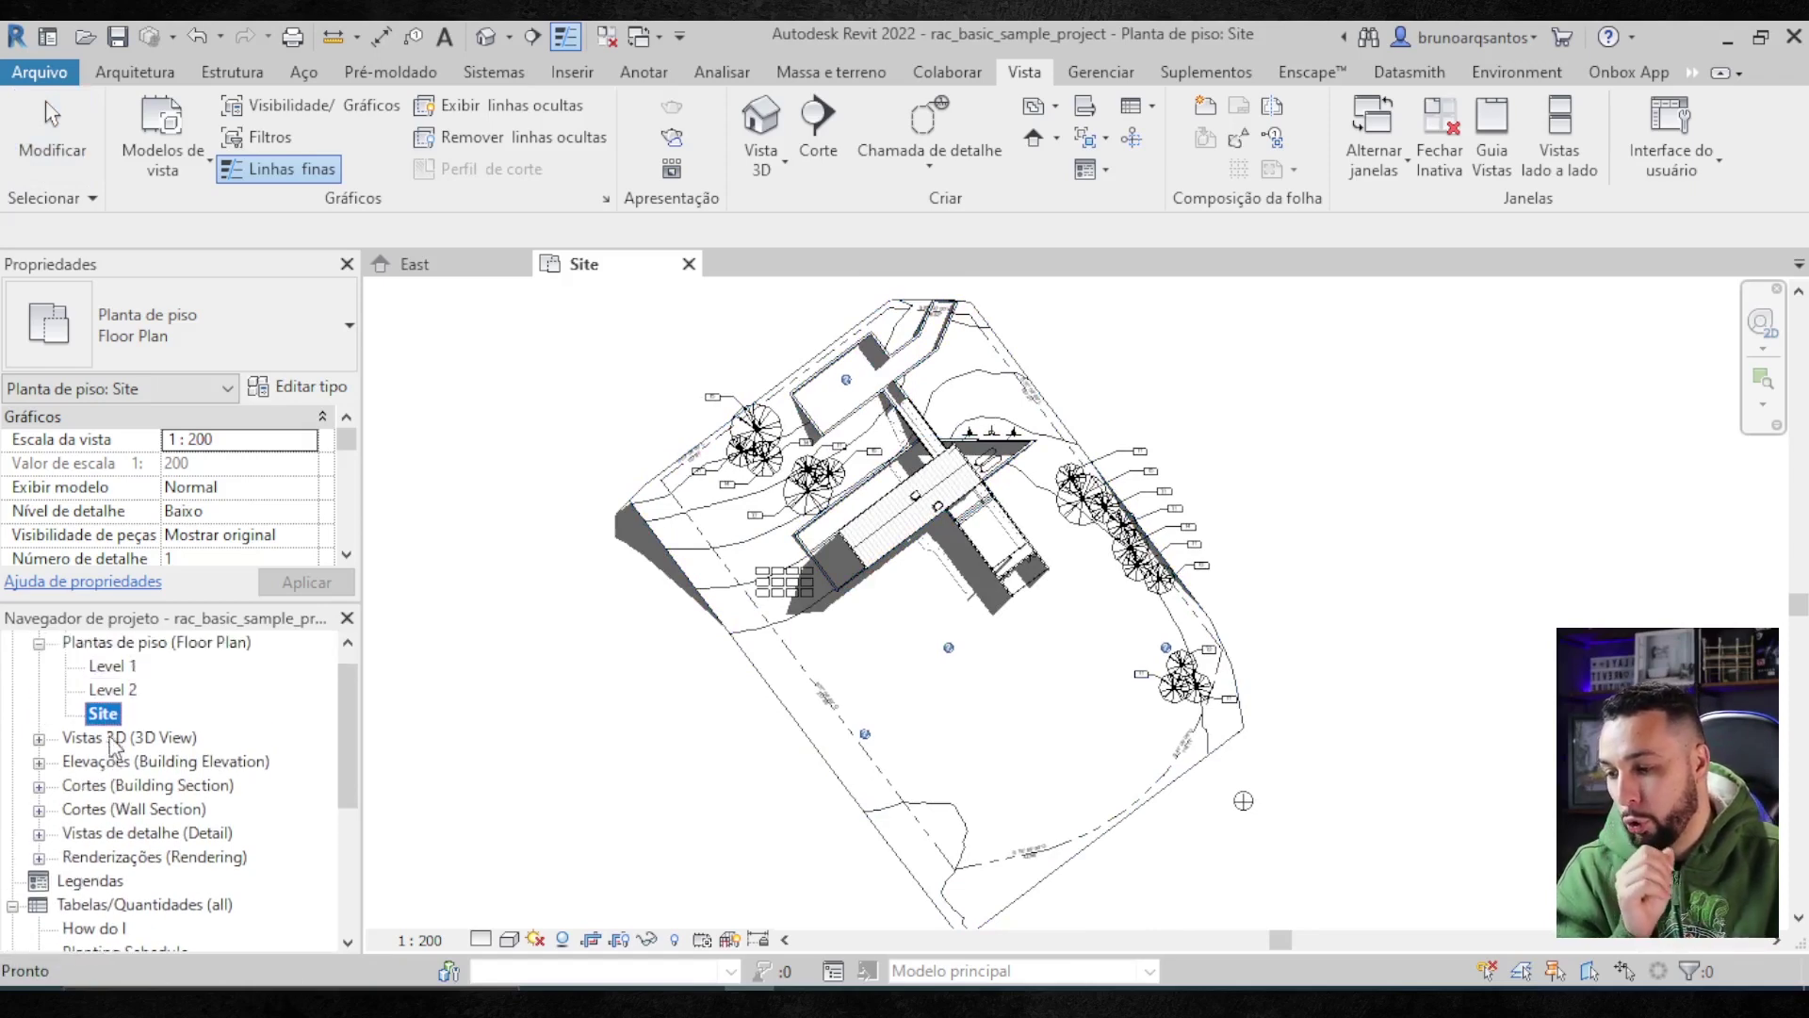
click(39, 762)
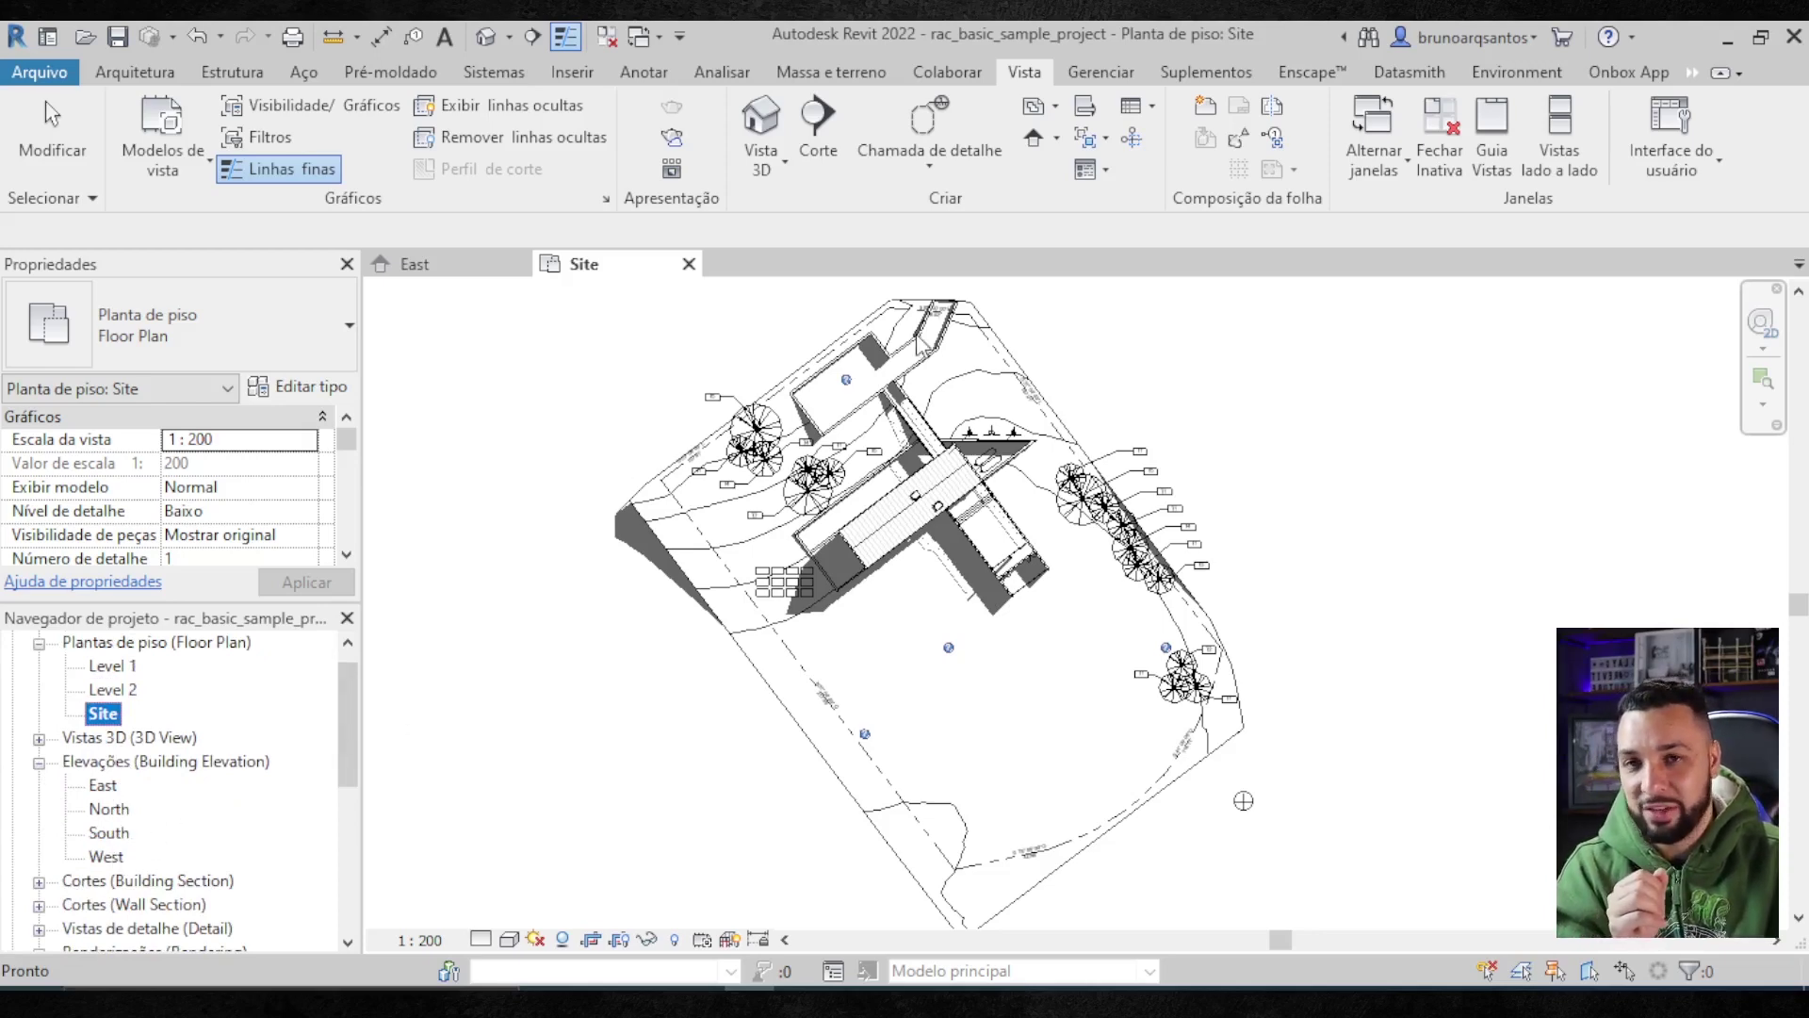
click(1026, 77)
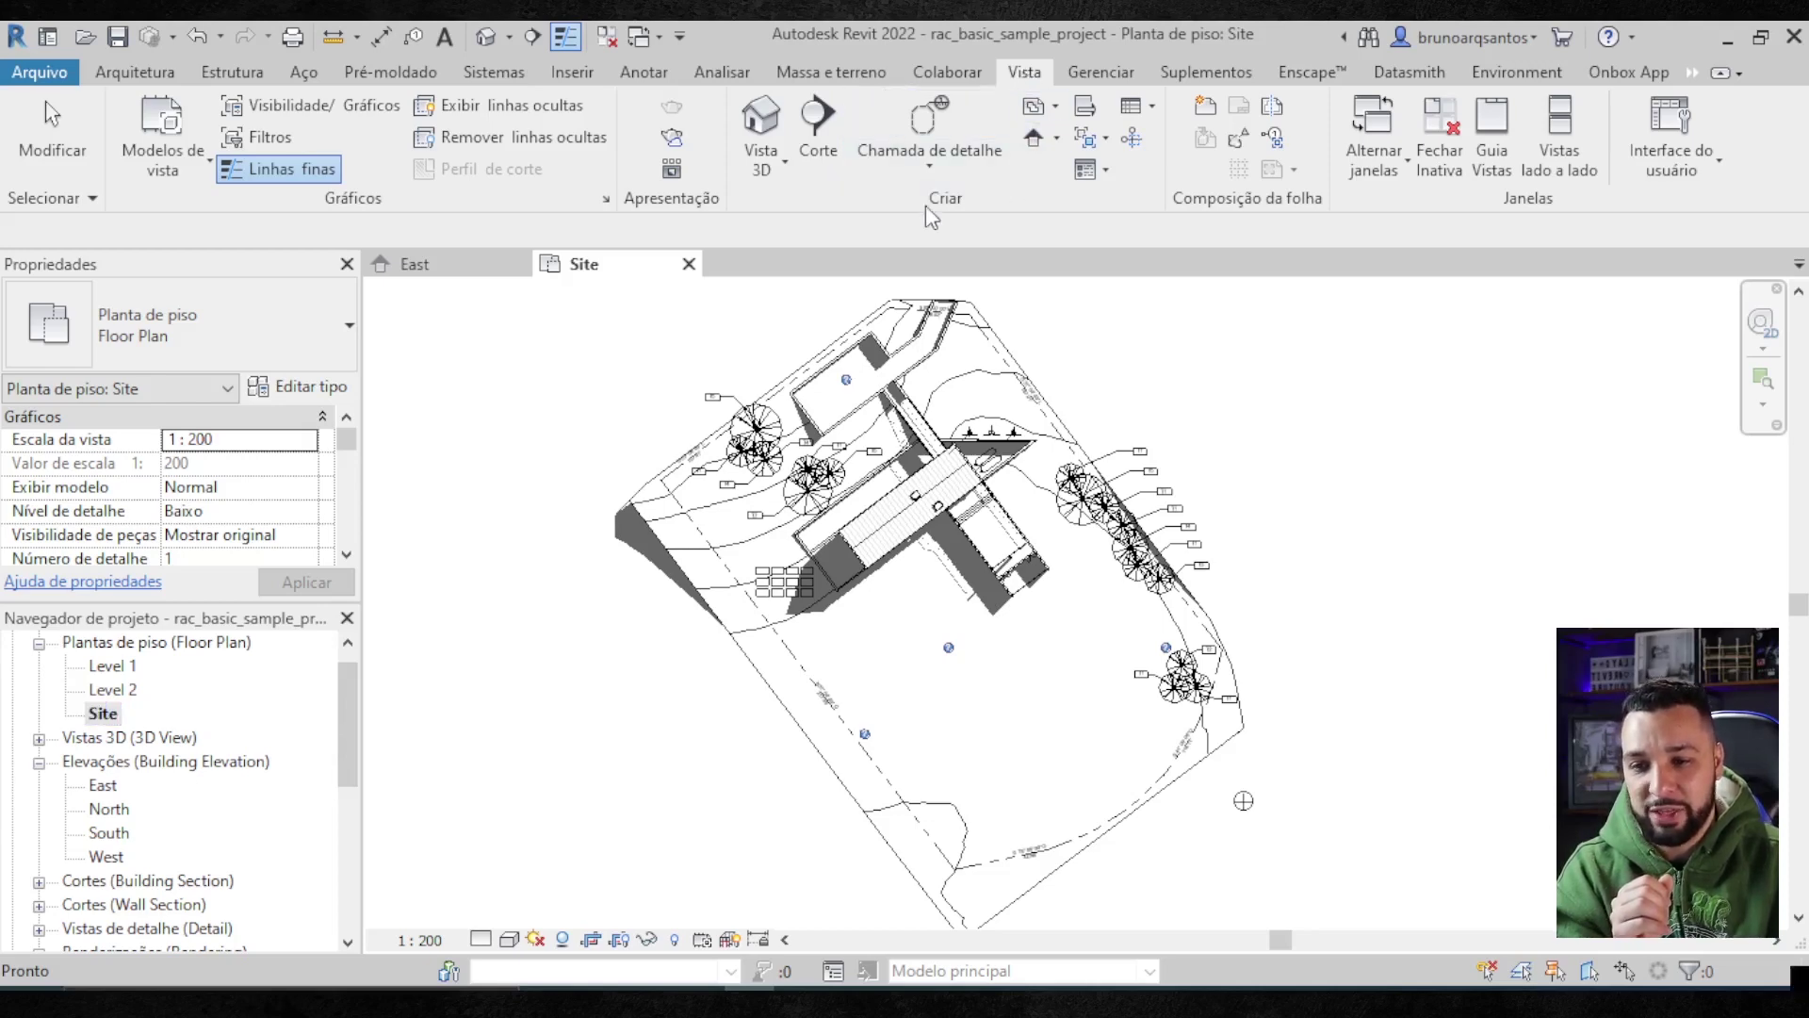
- Place an Elevação building elevation marker on the Site plan and dismiss the invisibility warning
click(1058, 142)
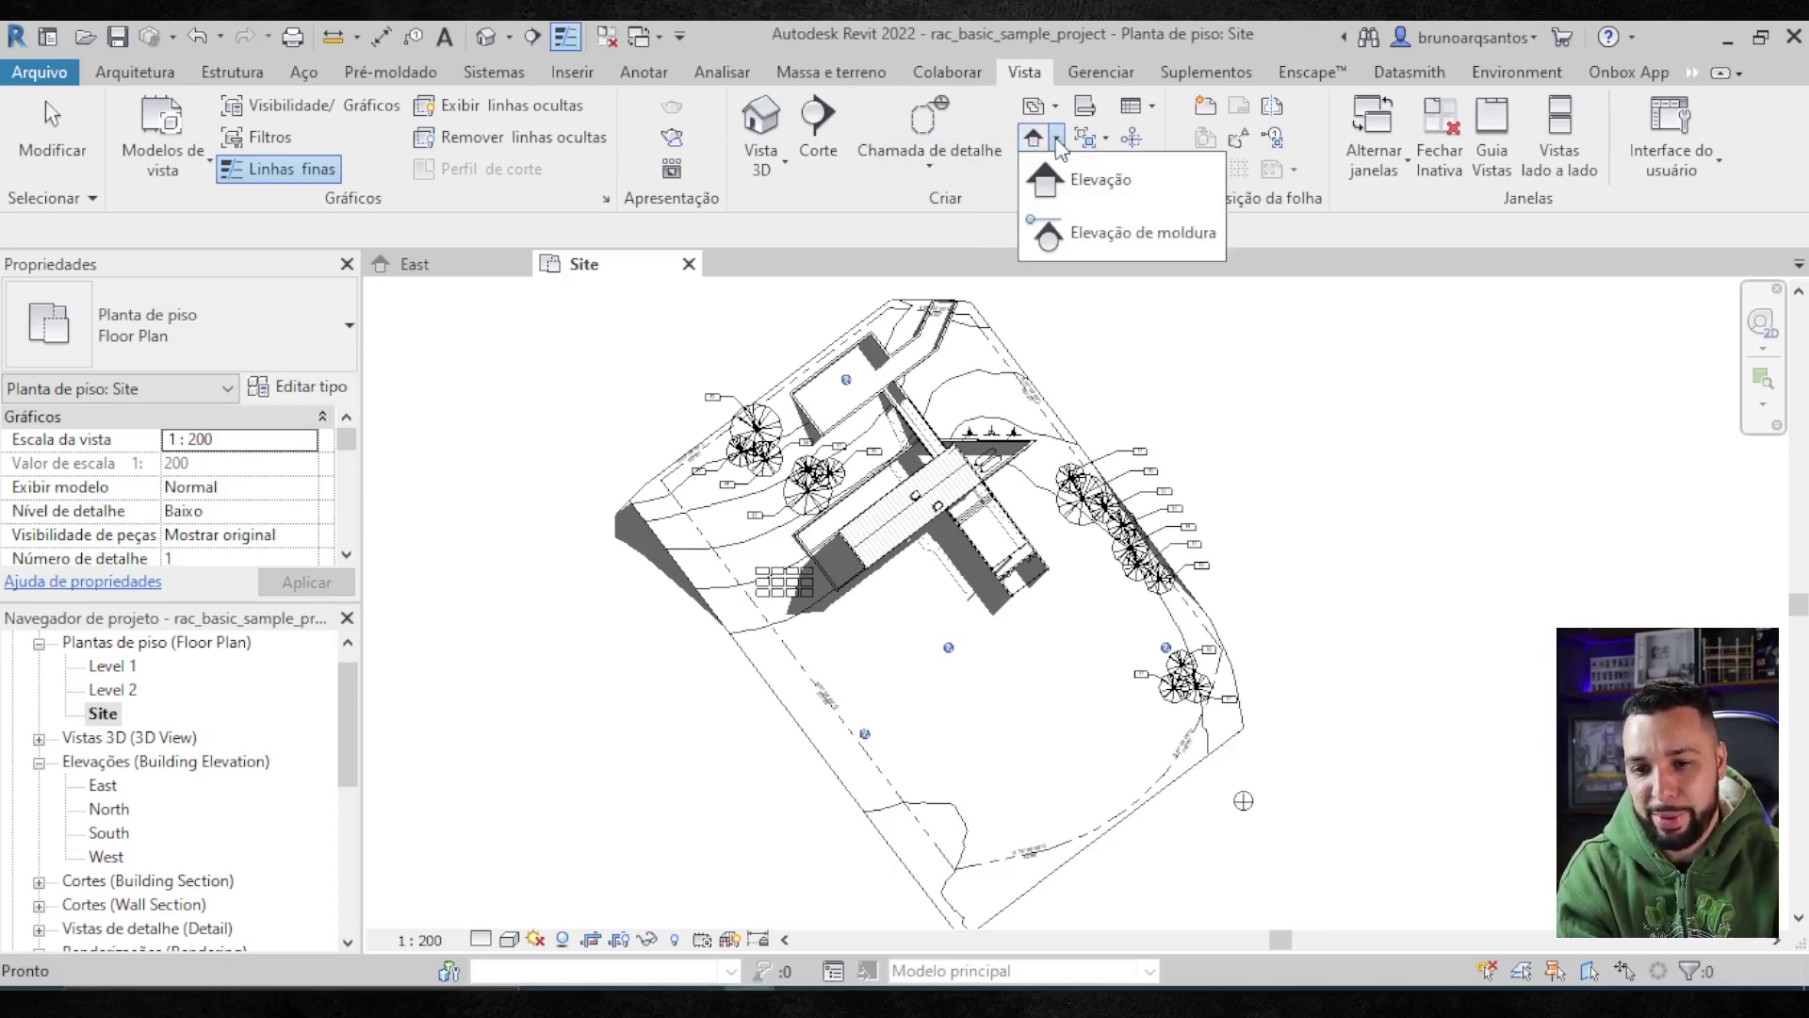
click(1101, 181)
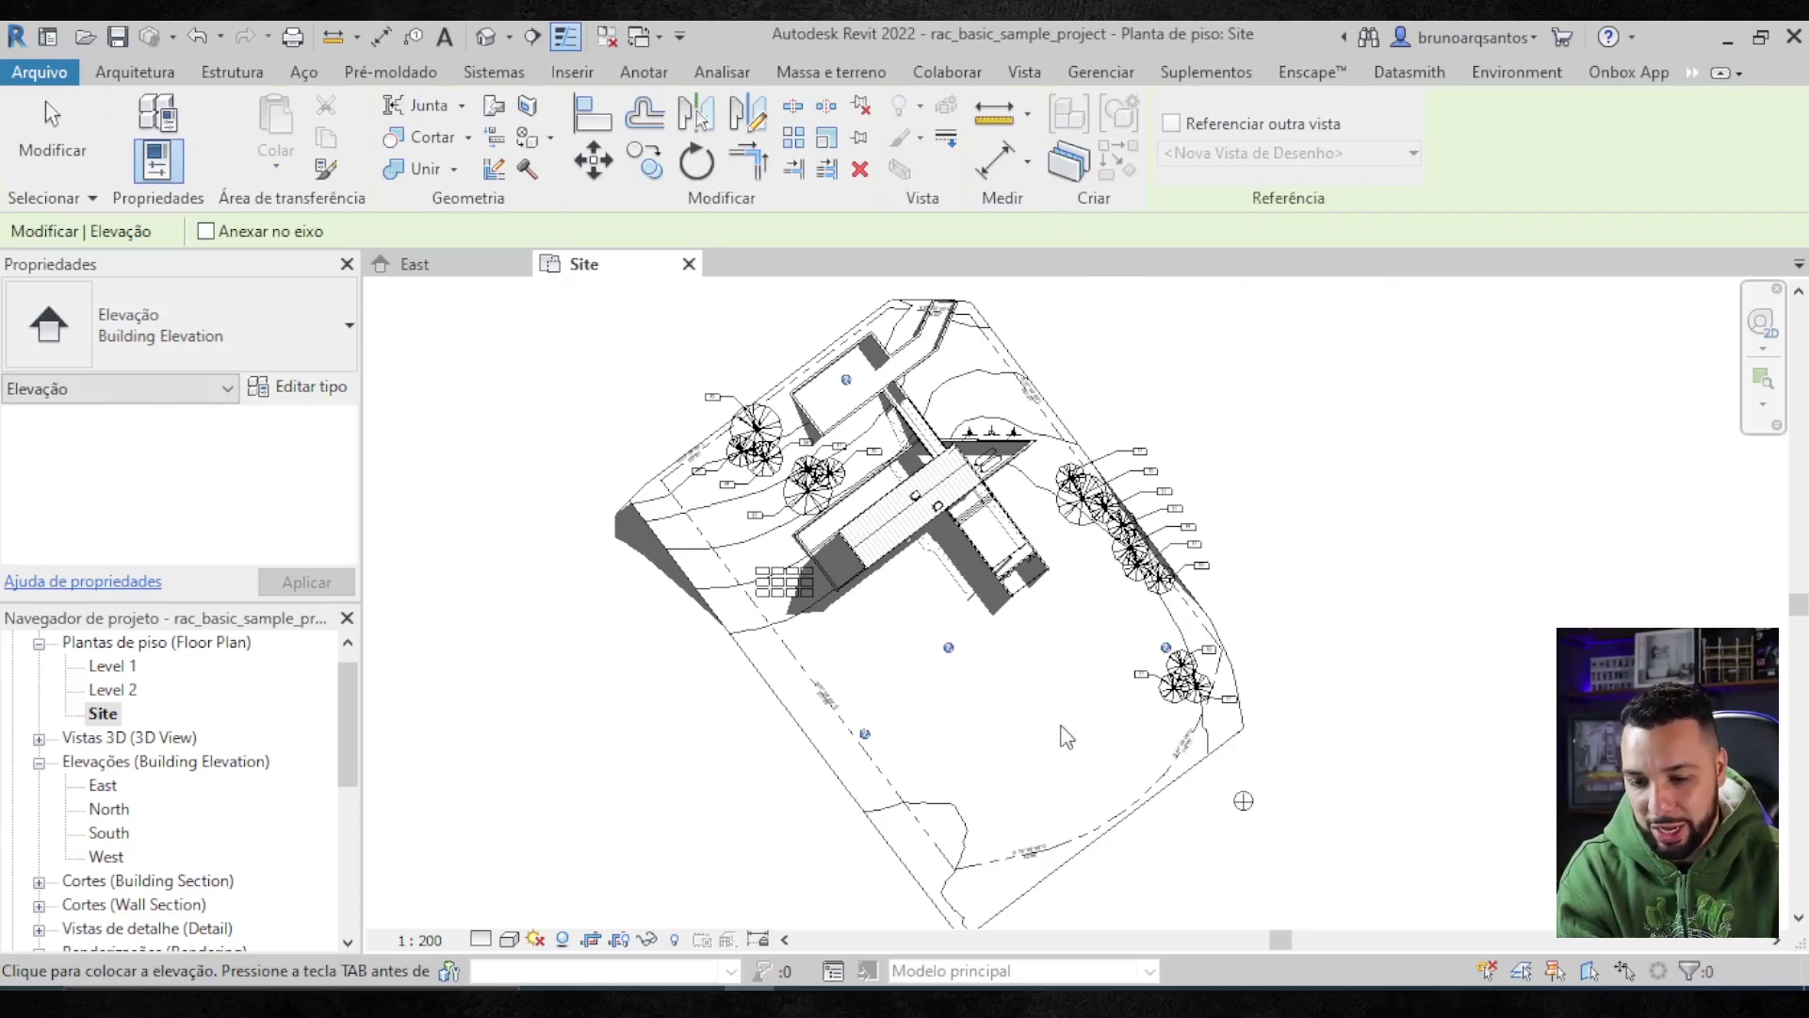
scroll(113, 749, up, 1)
scroll(123, 778, down, 3)
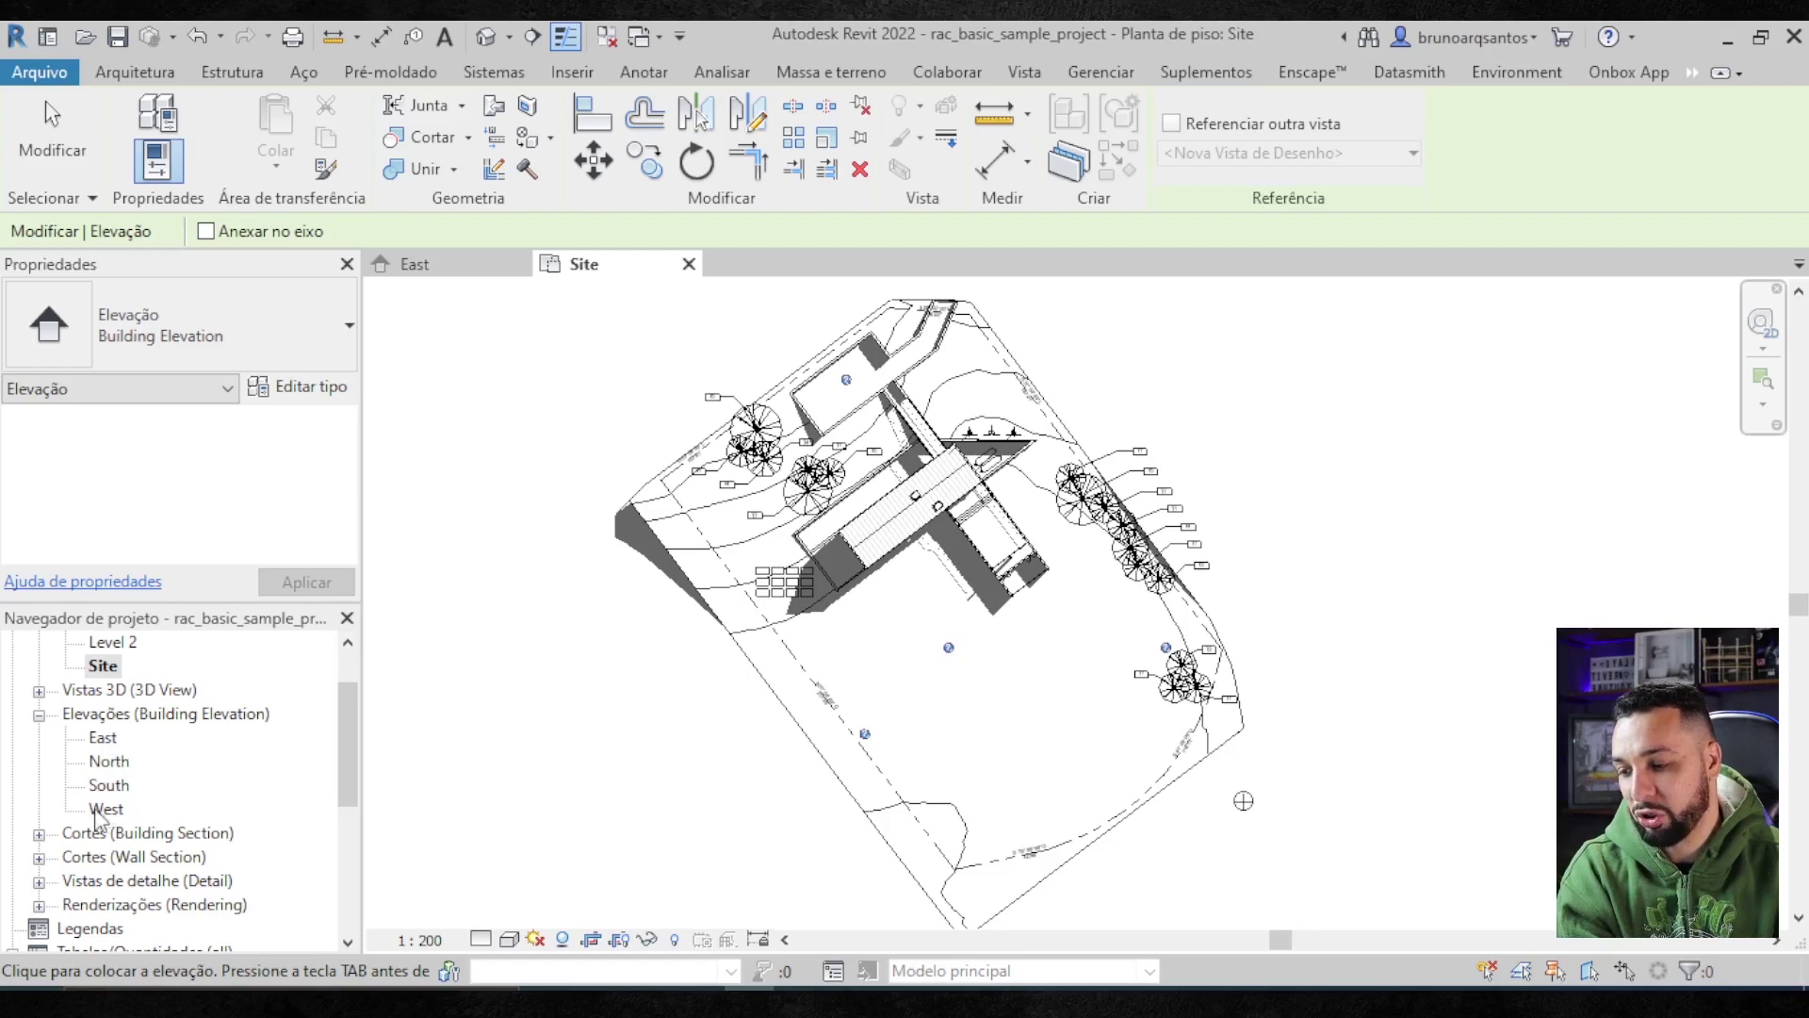
click(1043, 741)
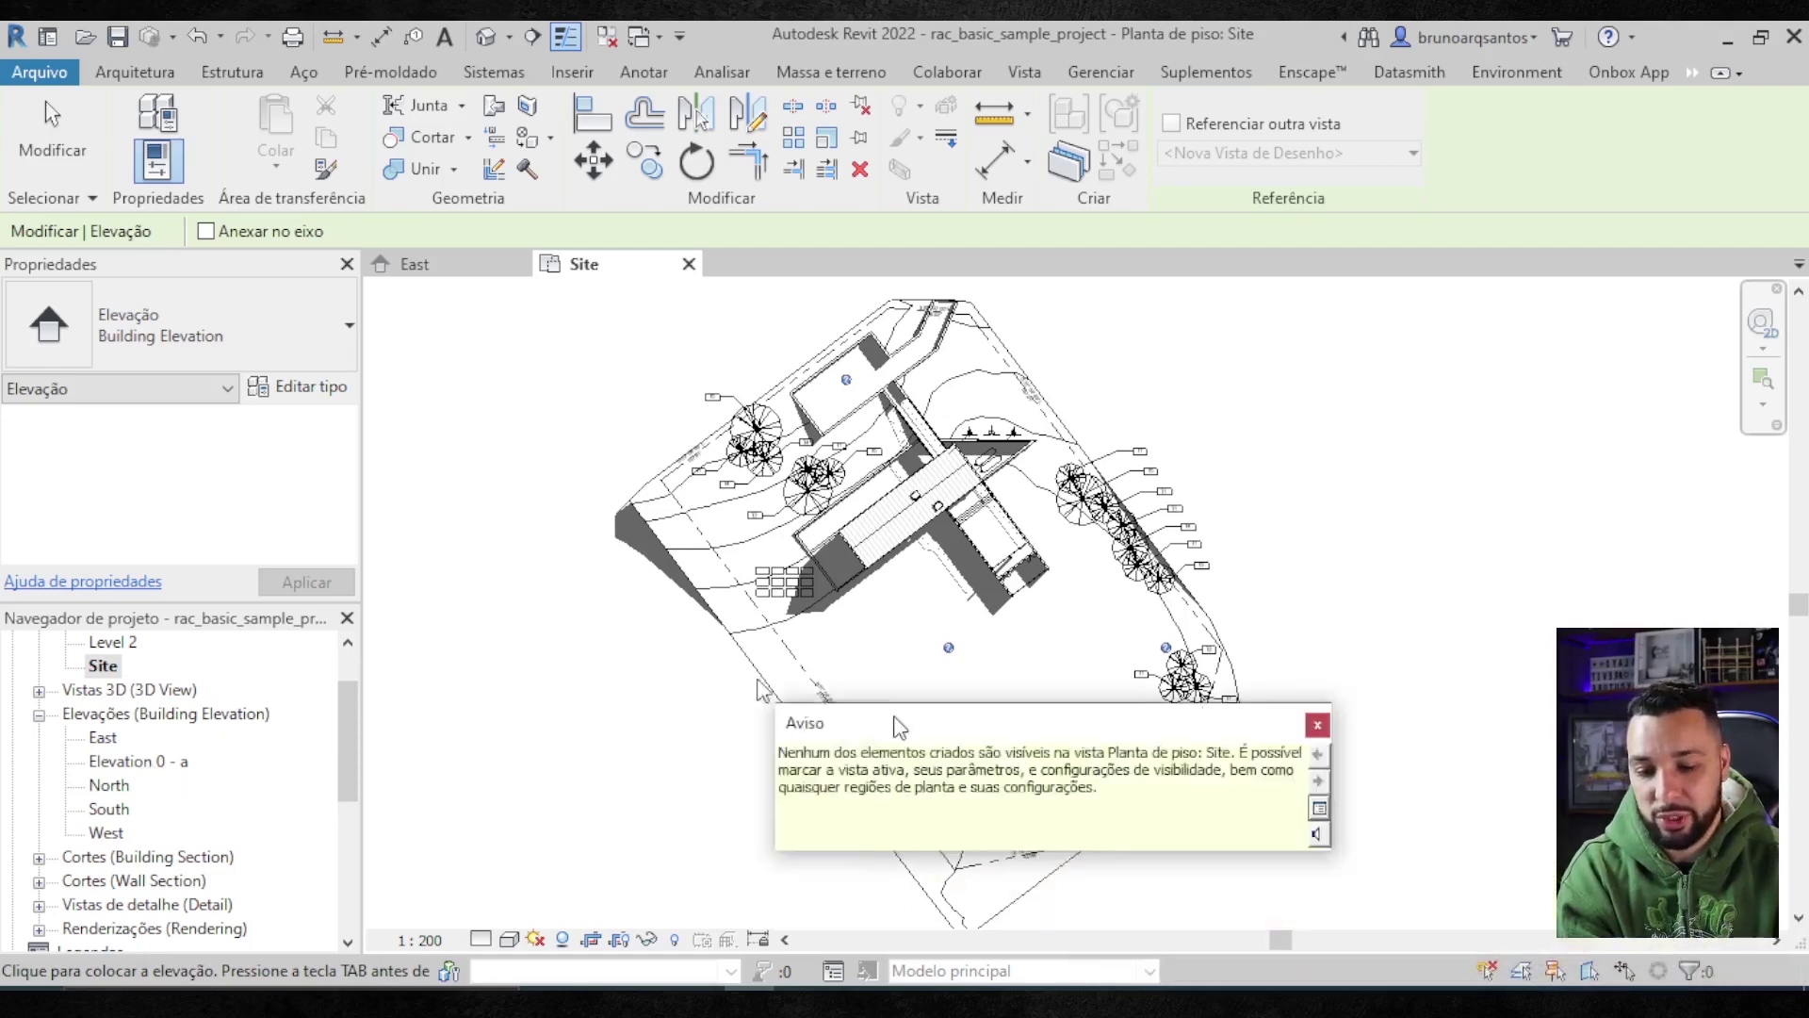
drag(1365, 854, 634, 652)
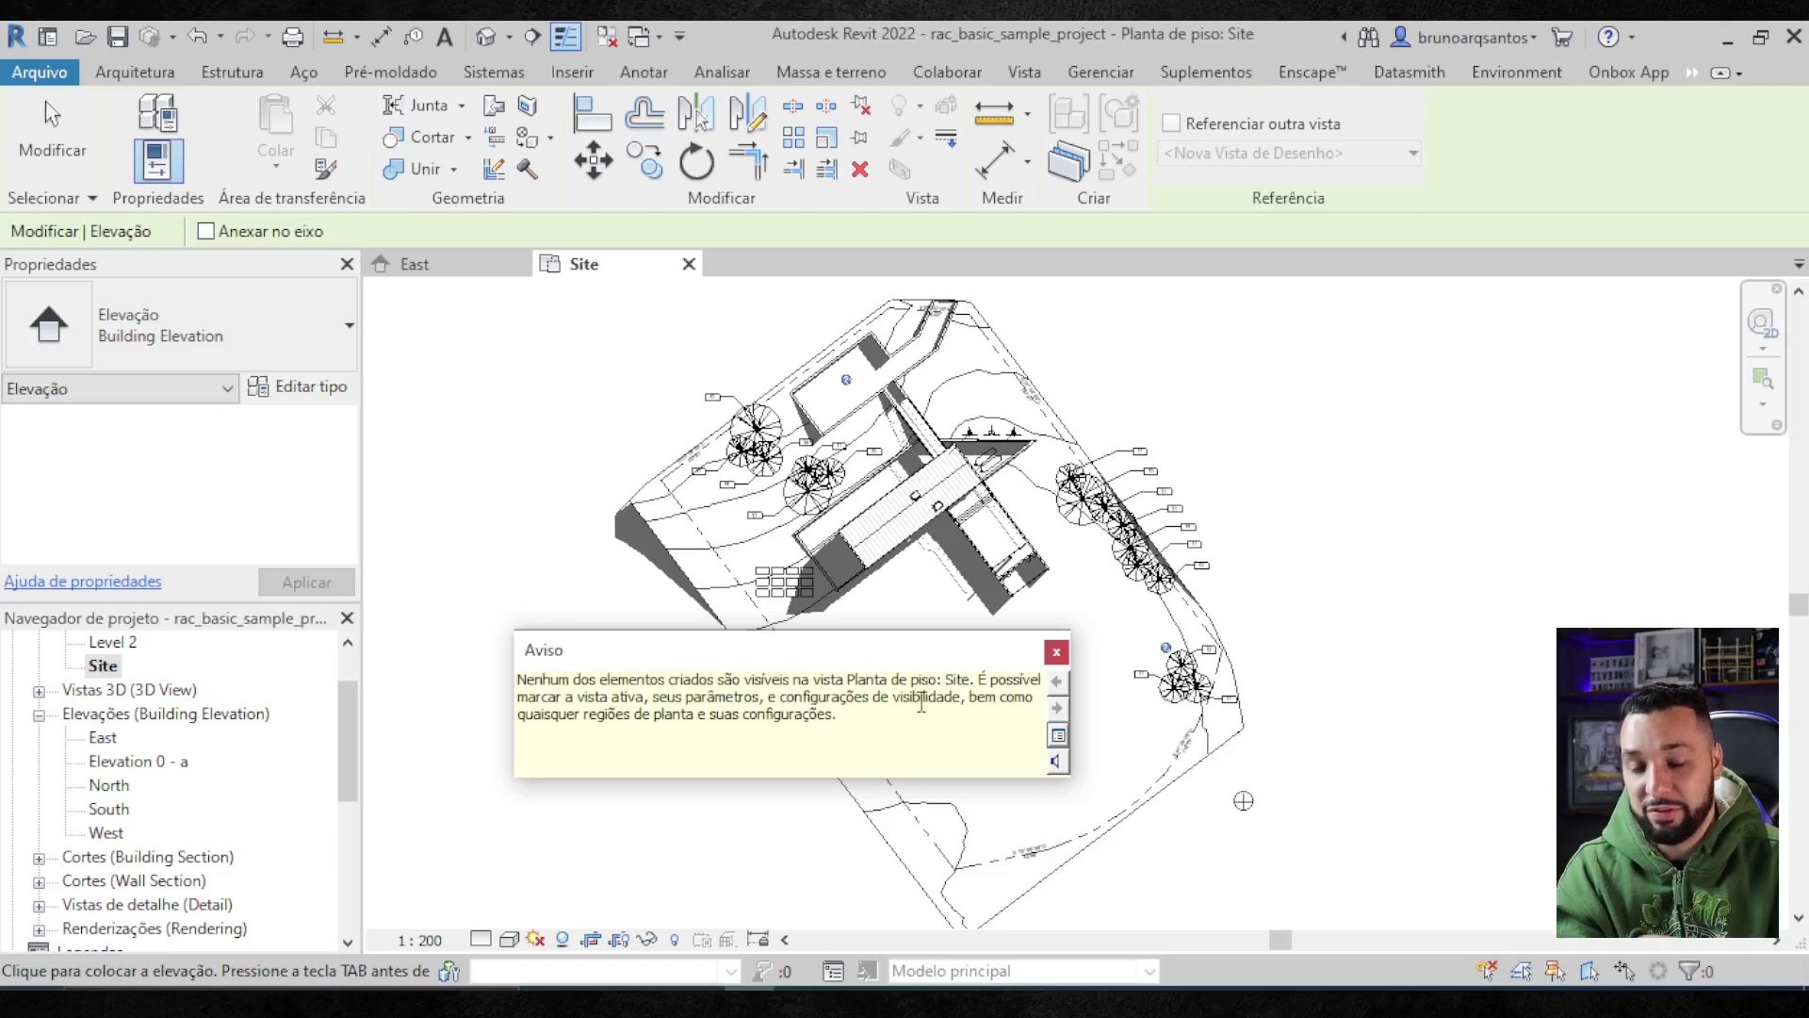
click(1056, 652)
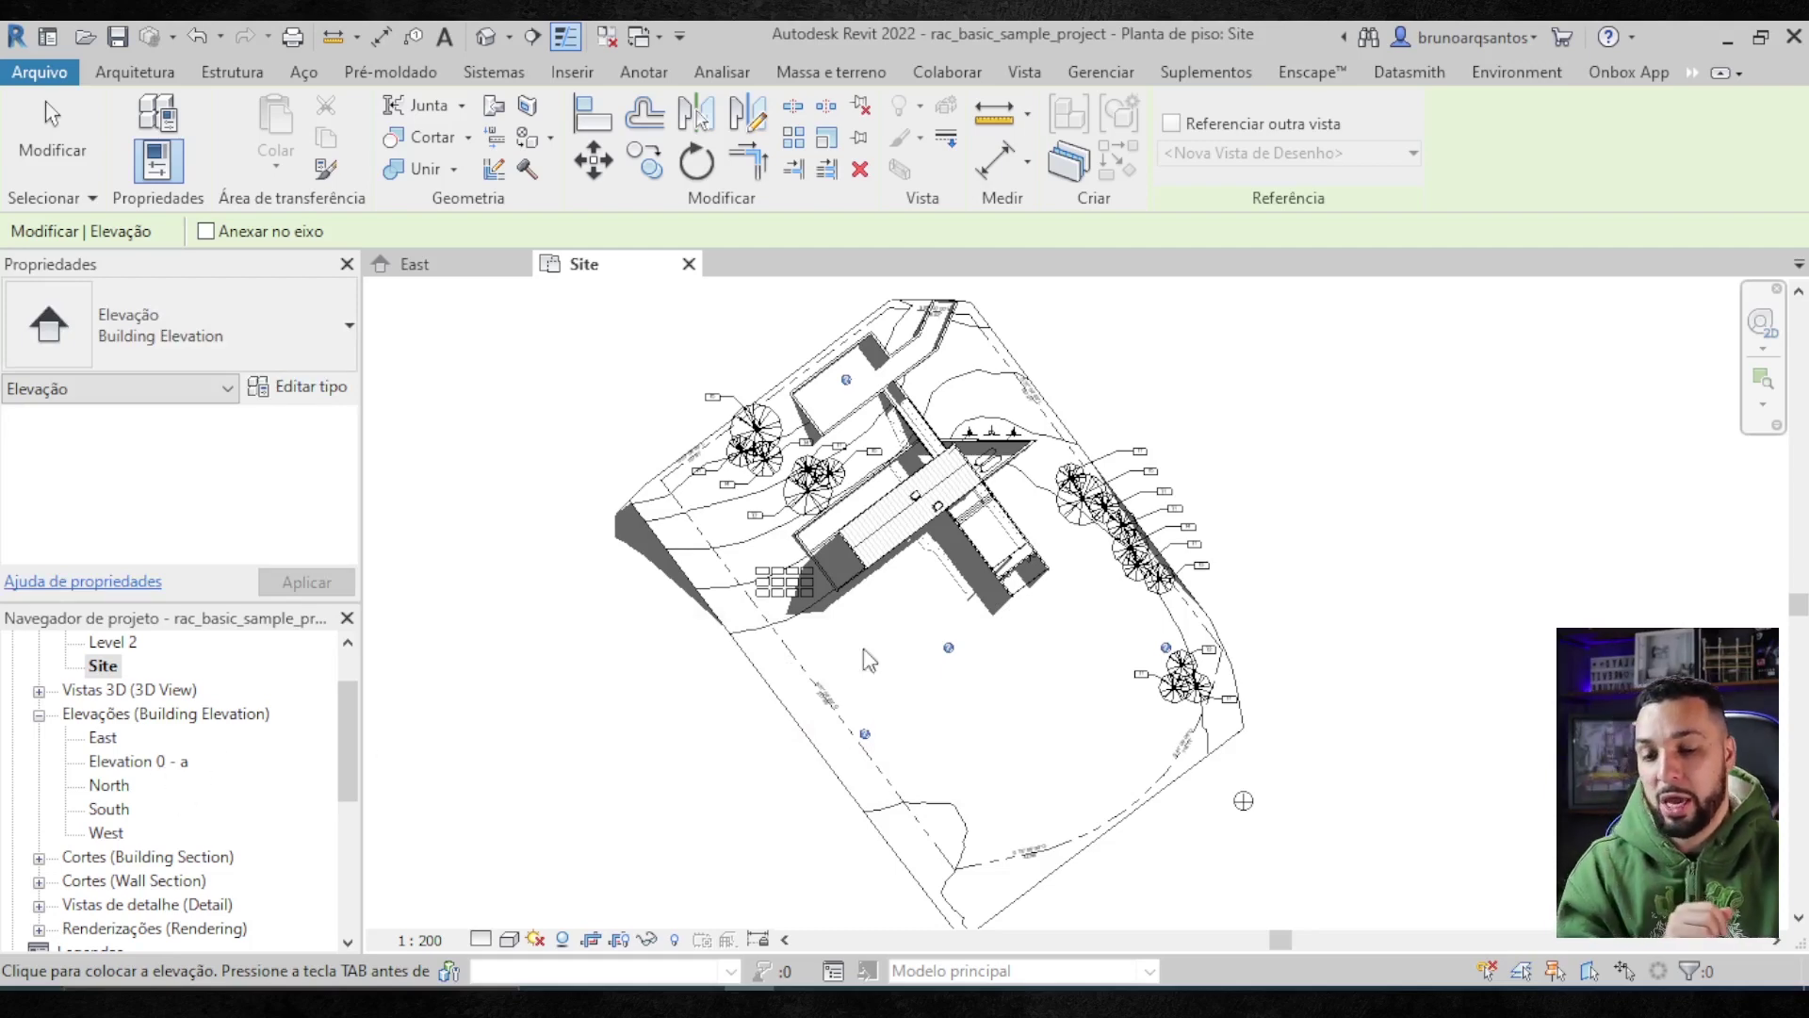
click(919, 669)
- Turn on the Elevações annotation category in the Site plan's Visibility/Graphics (VG) settings
key(Escape)
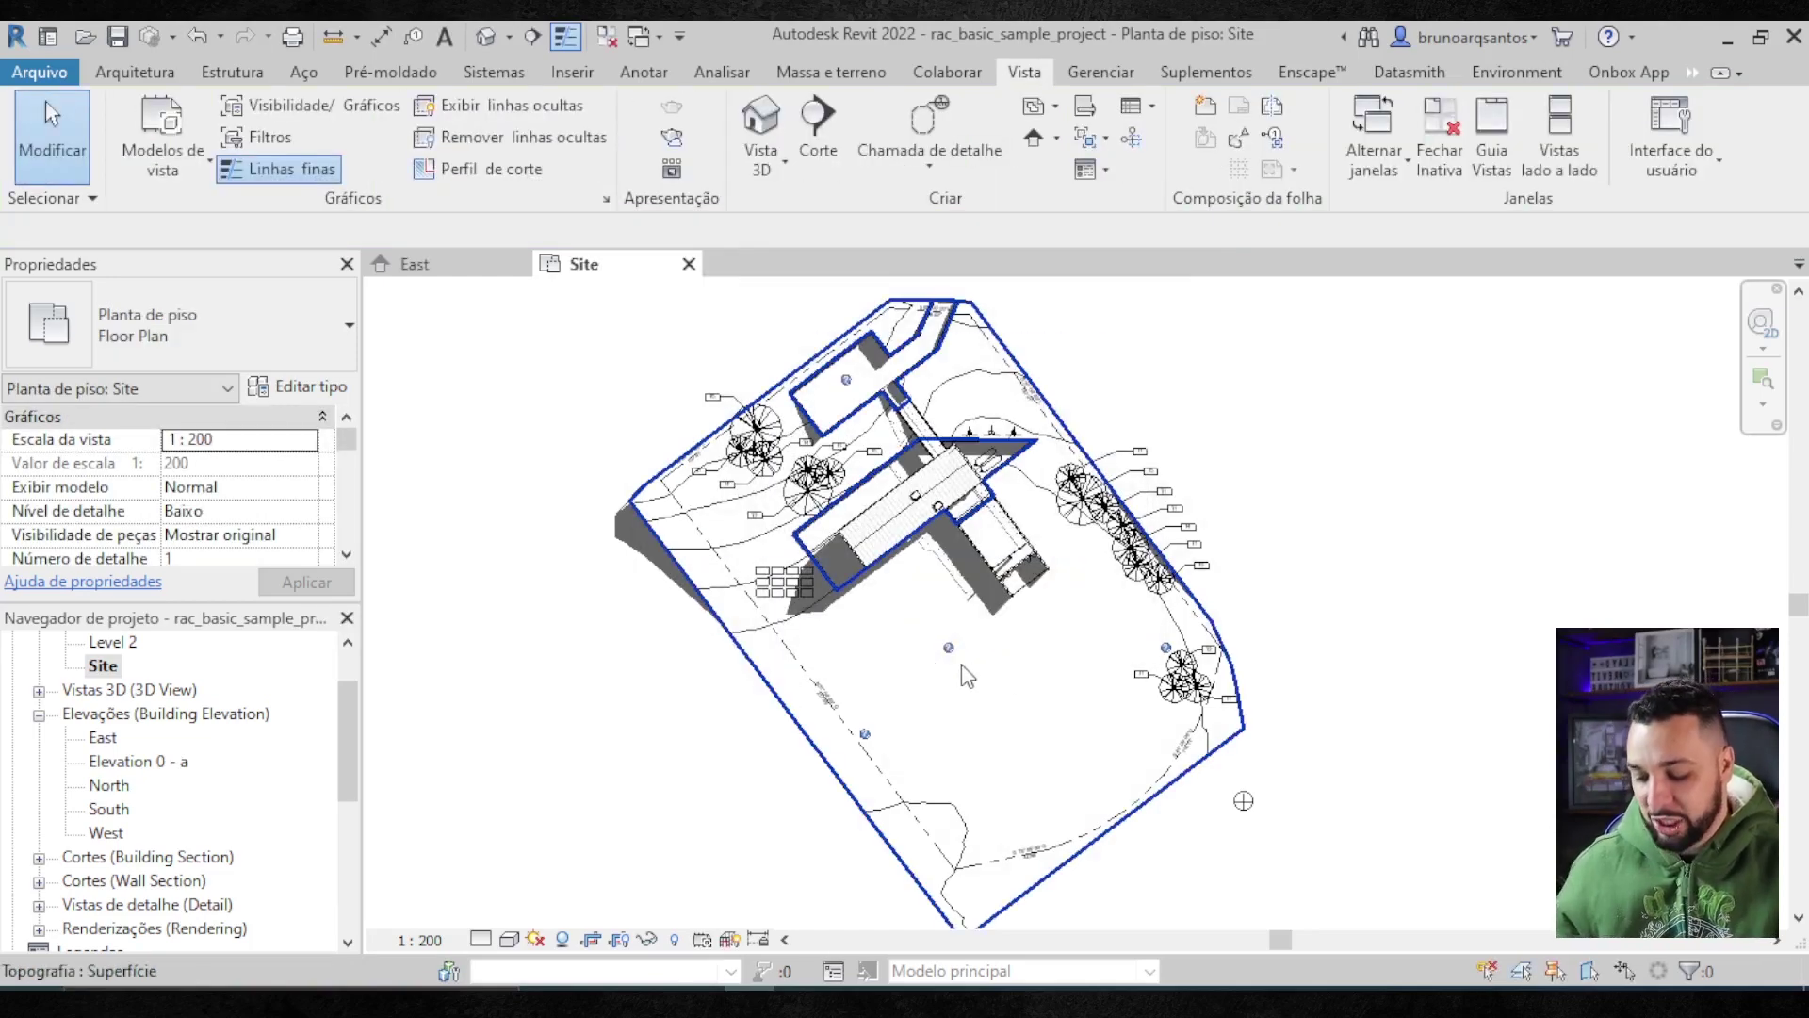
key(v)
key(g)
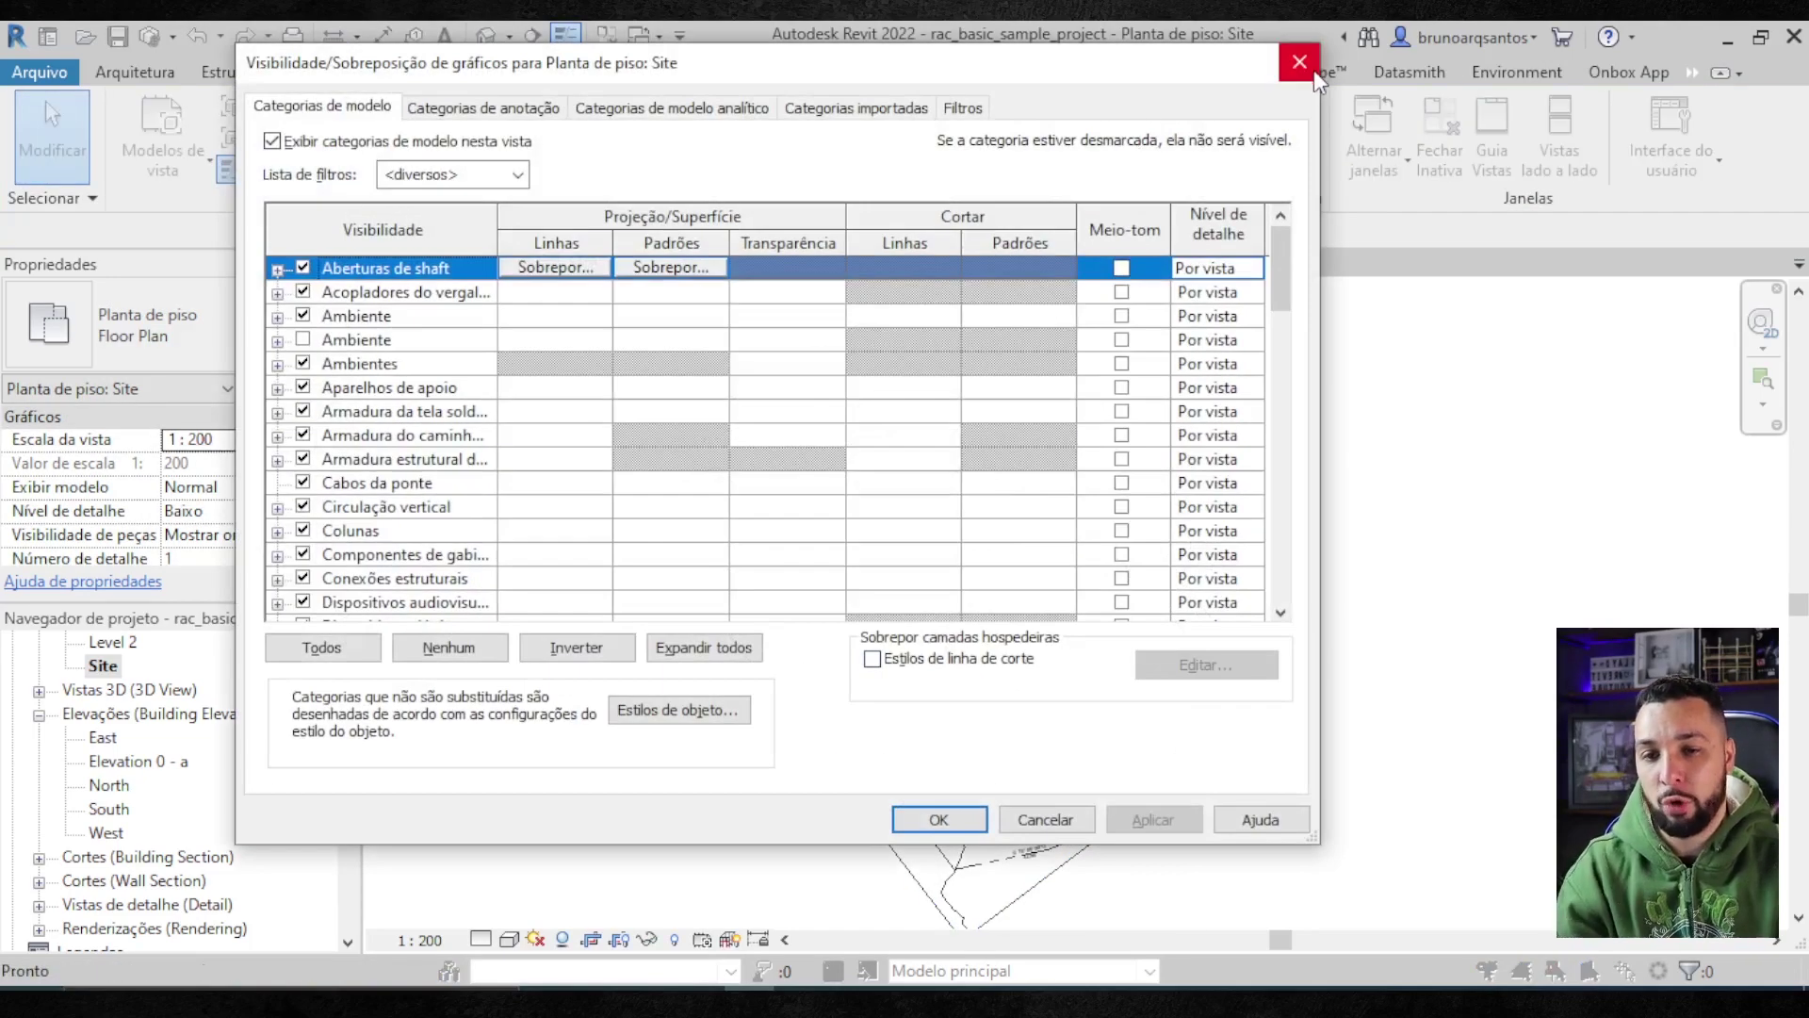
click(1313, 70)
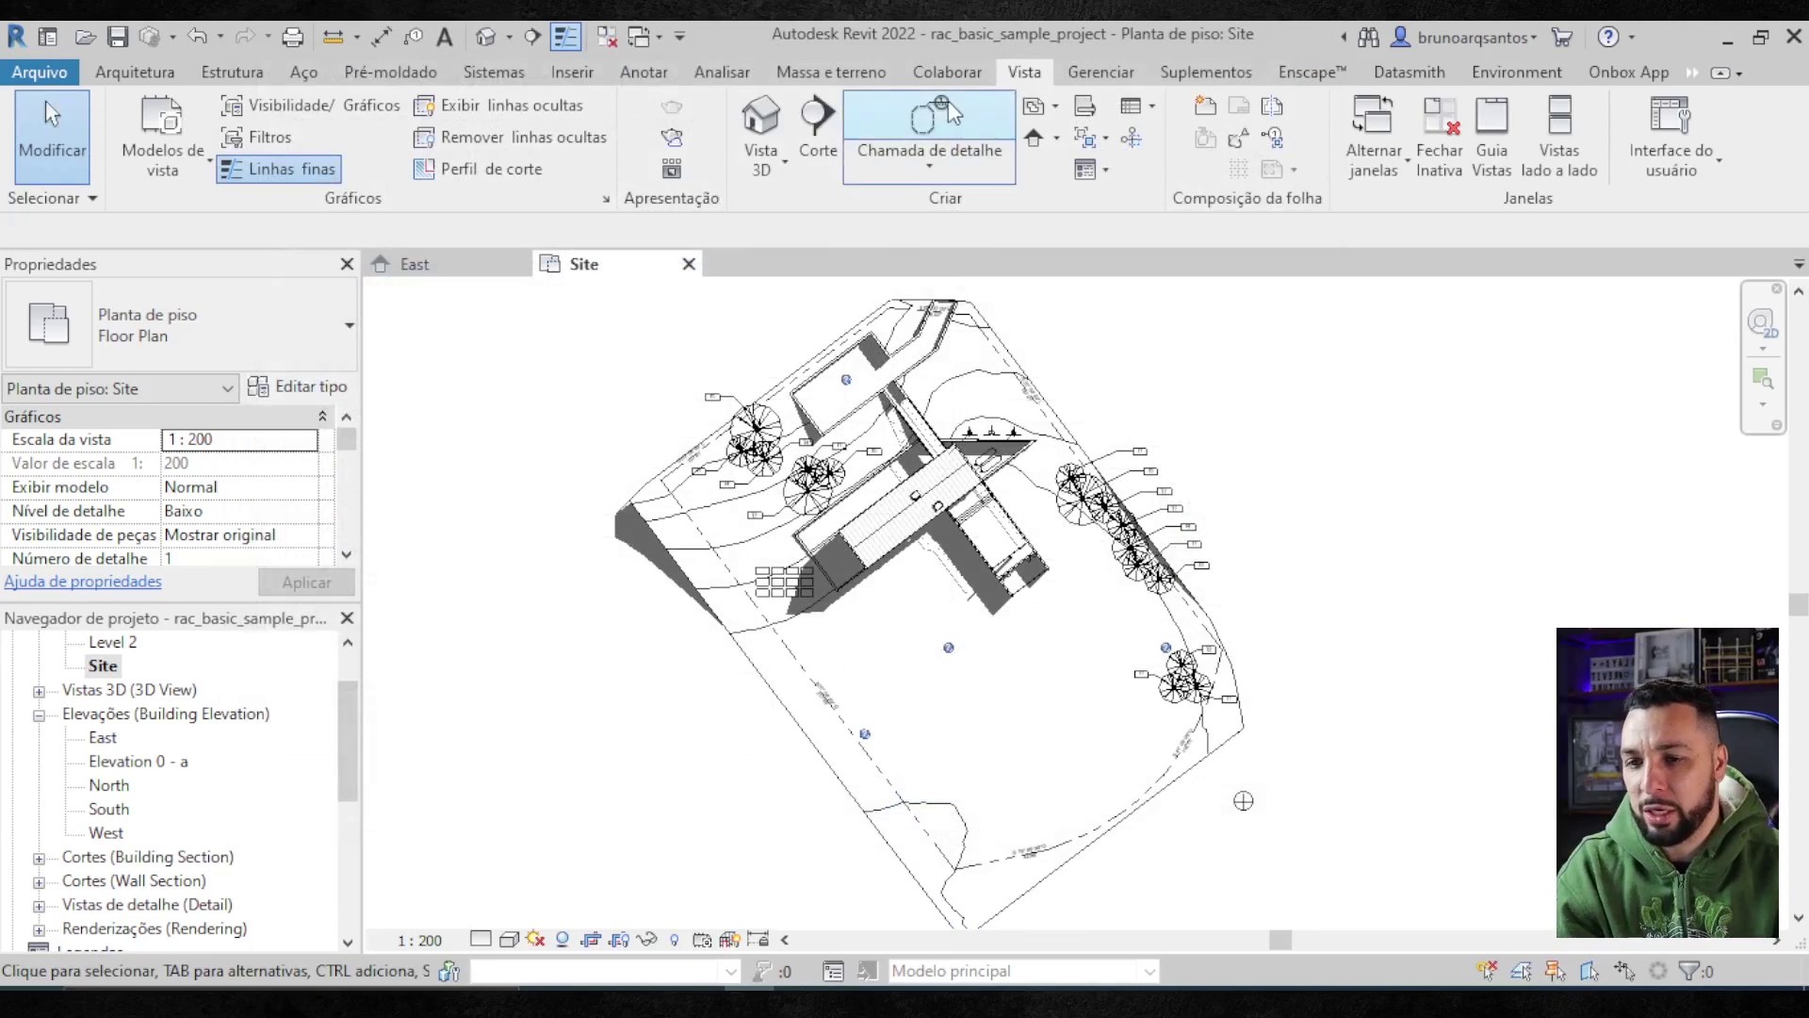
click(283, 110)
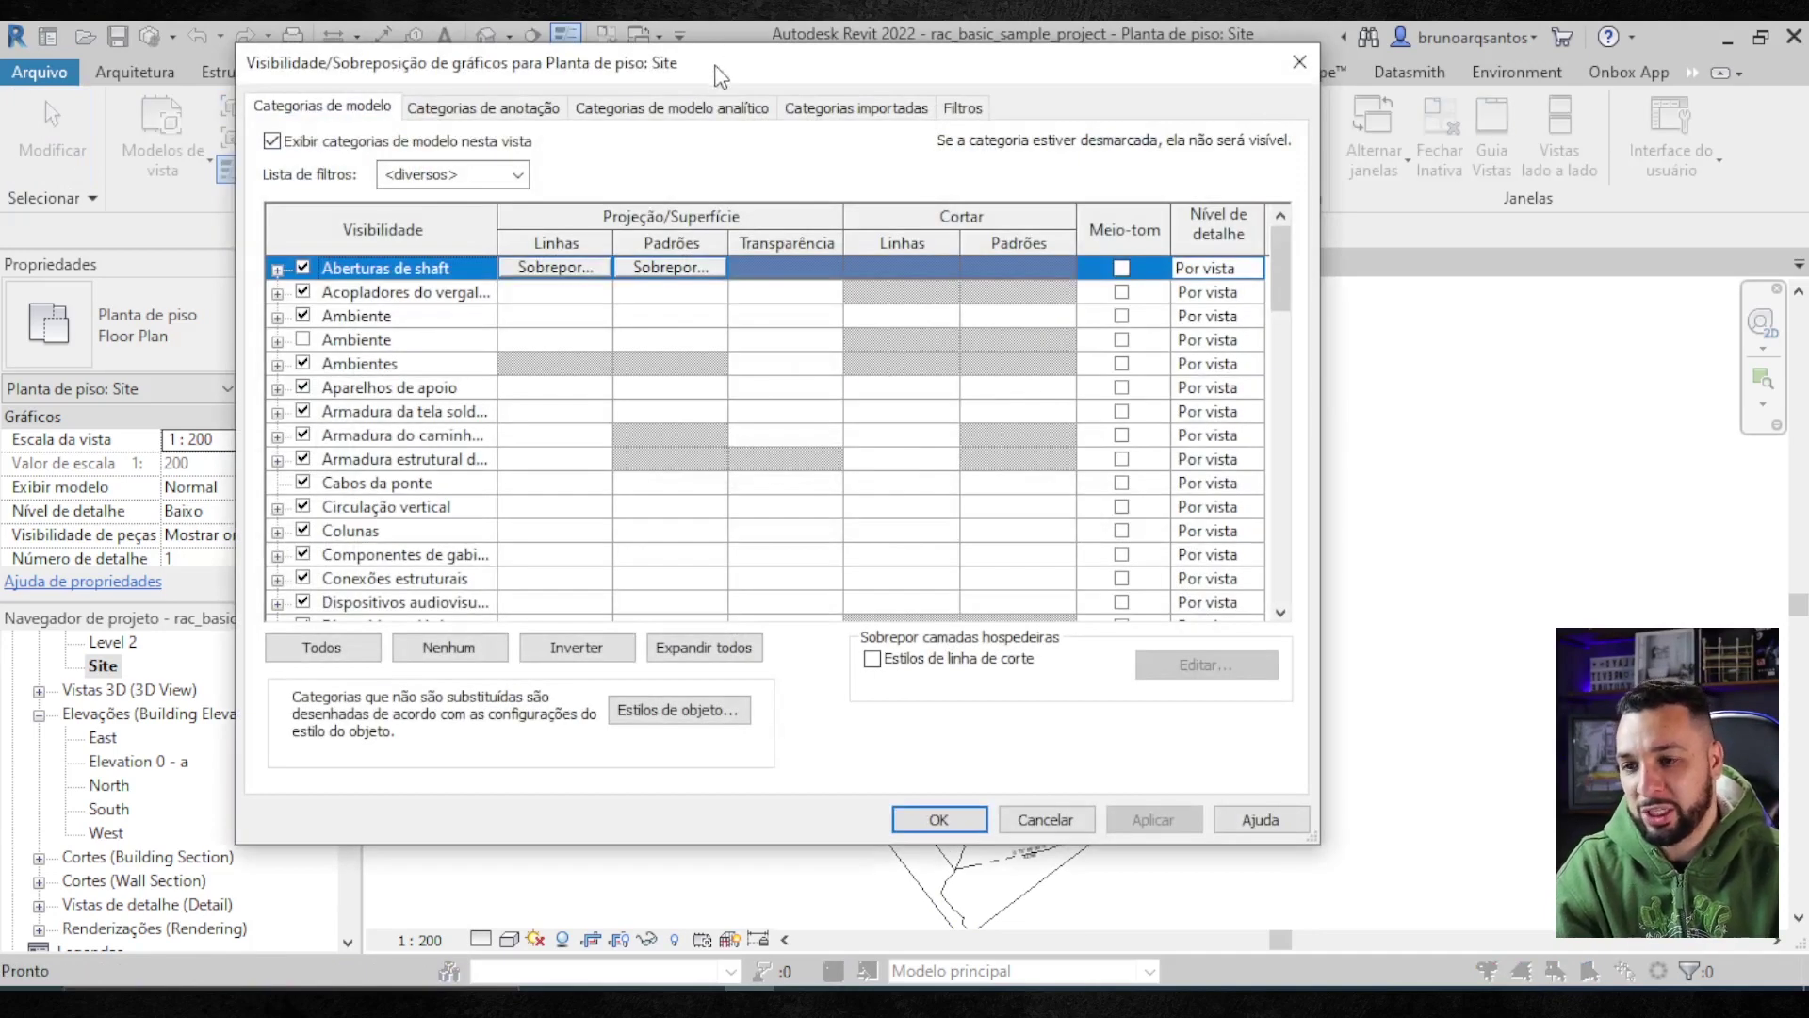
drag(716, 68, 767, 123)
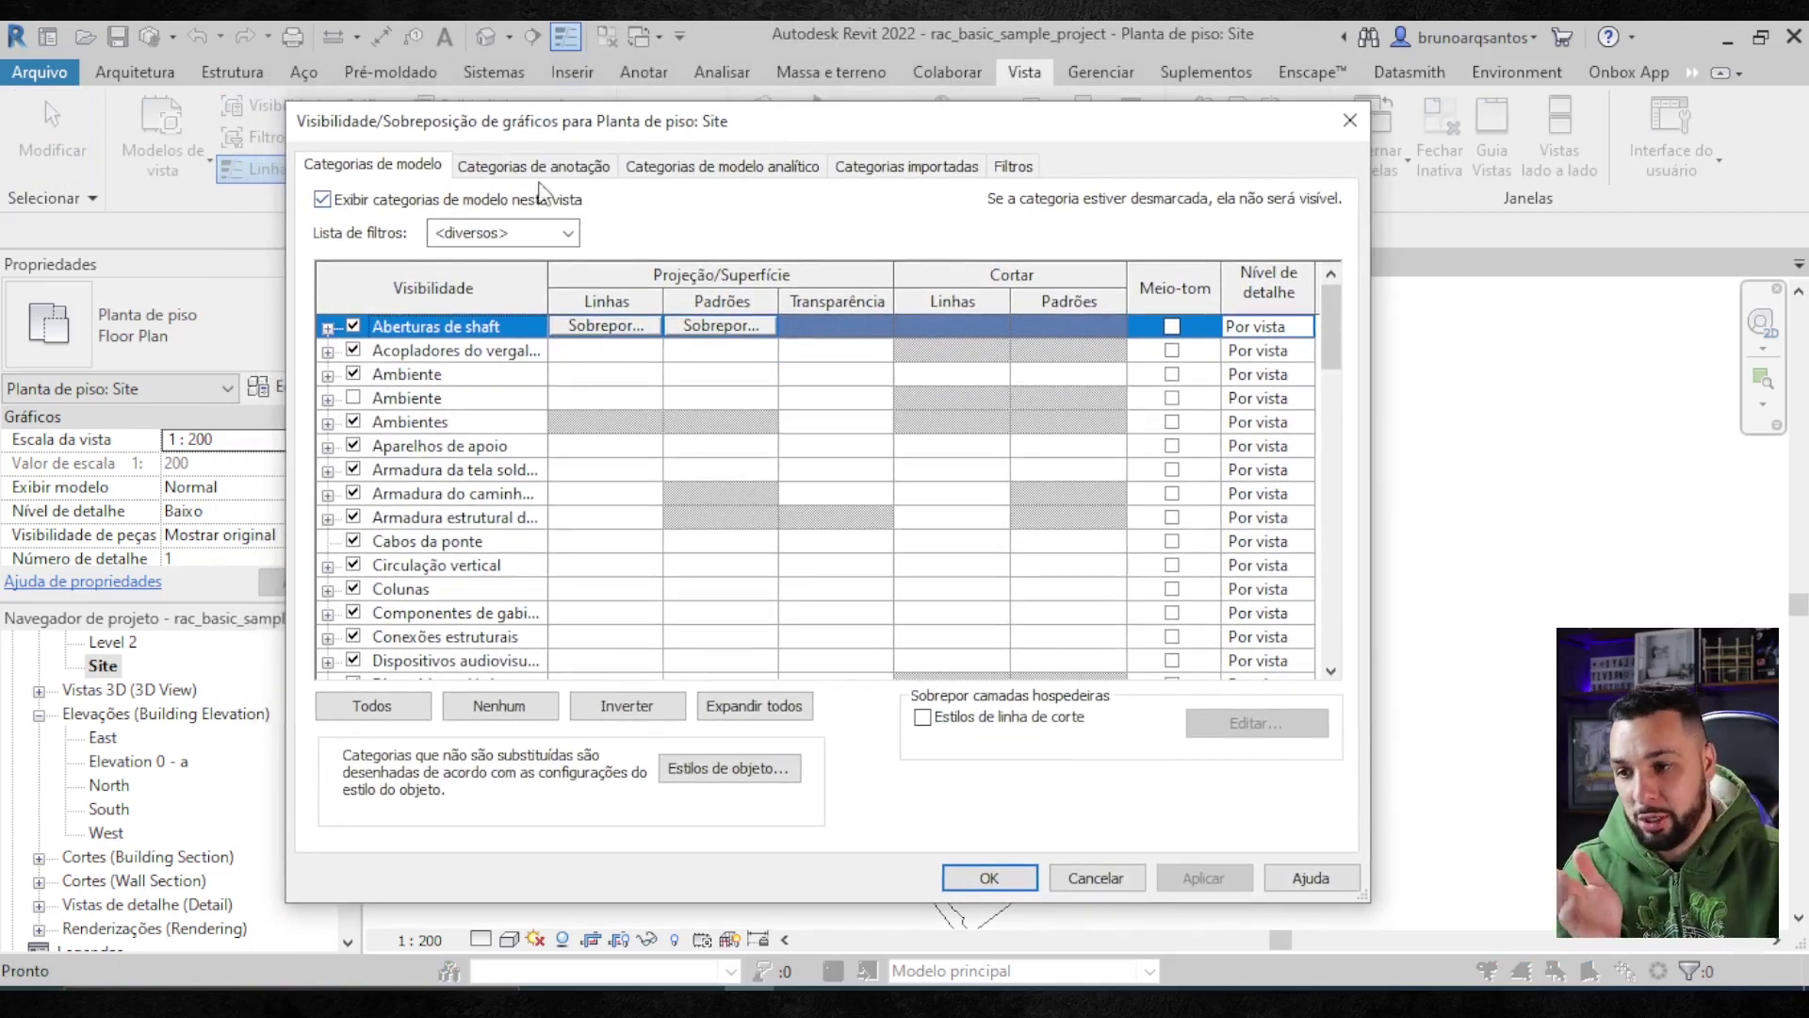
click(577, 174)
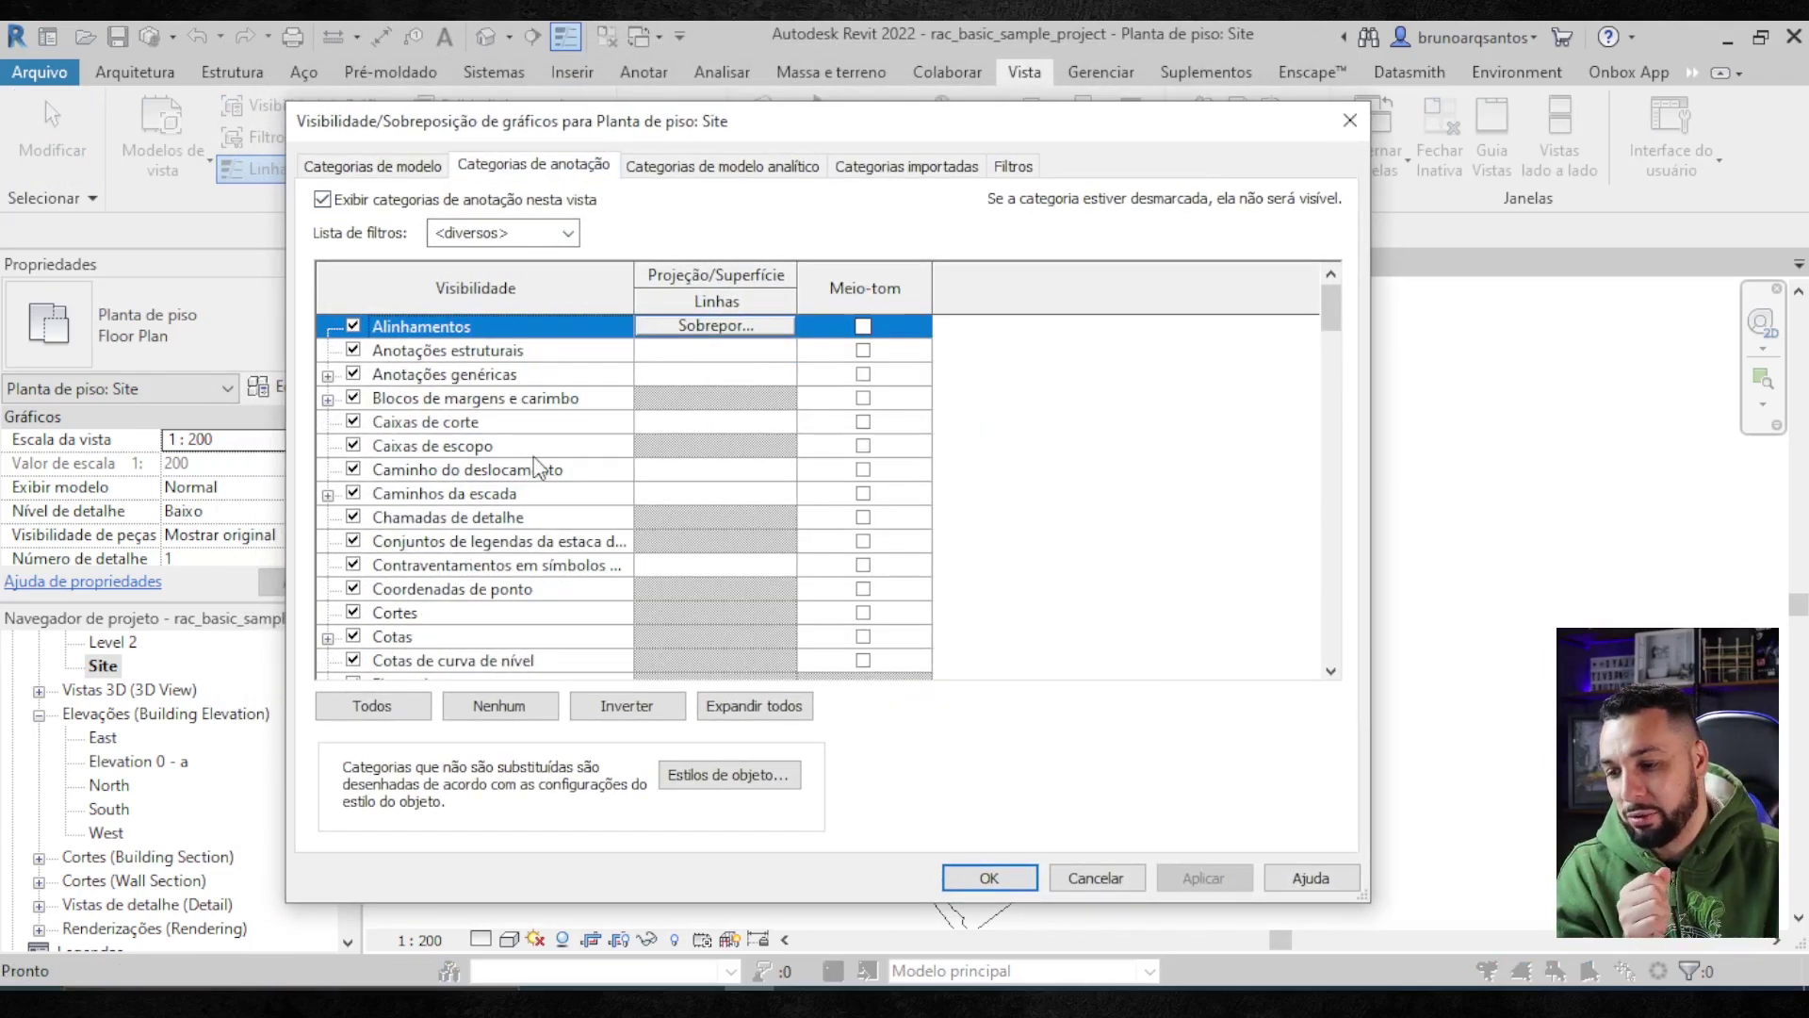
scroll(538, 469, down, 1)
scroll(523, 500, down, 1)
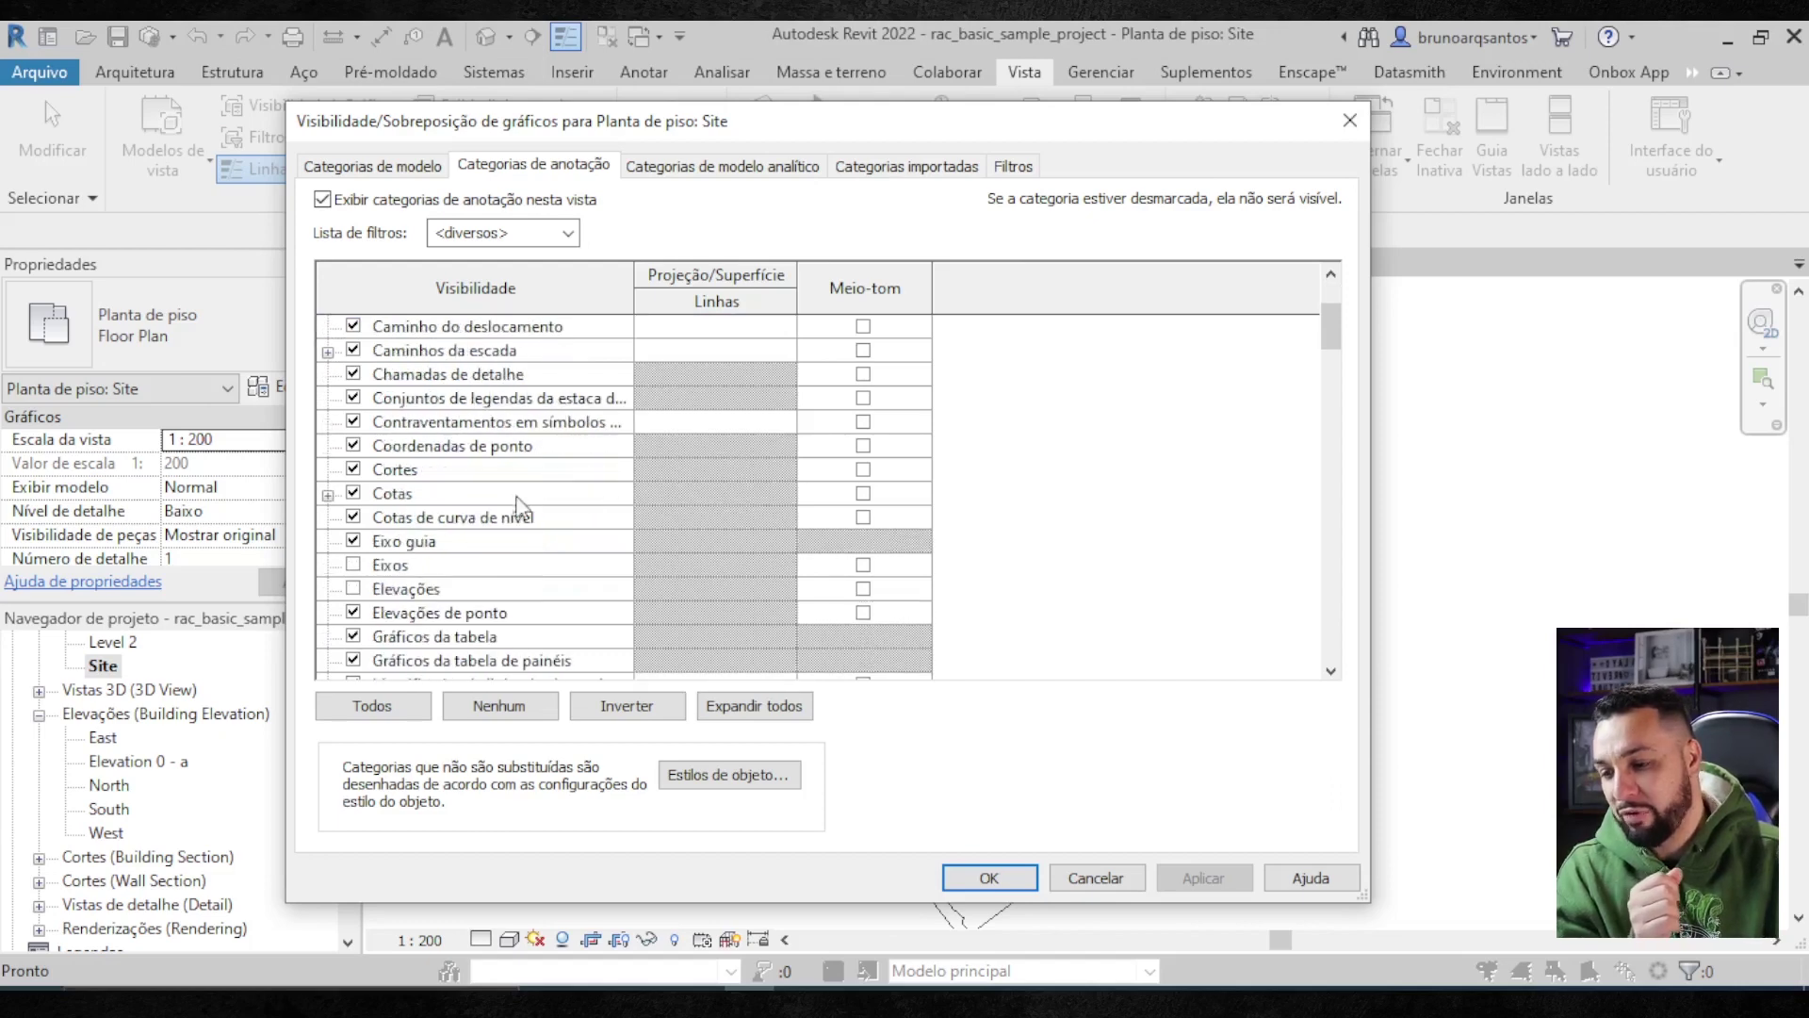
click(354, 589)
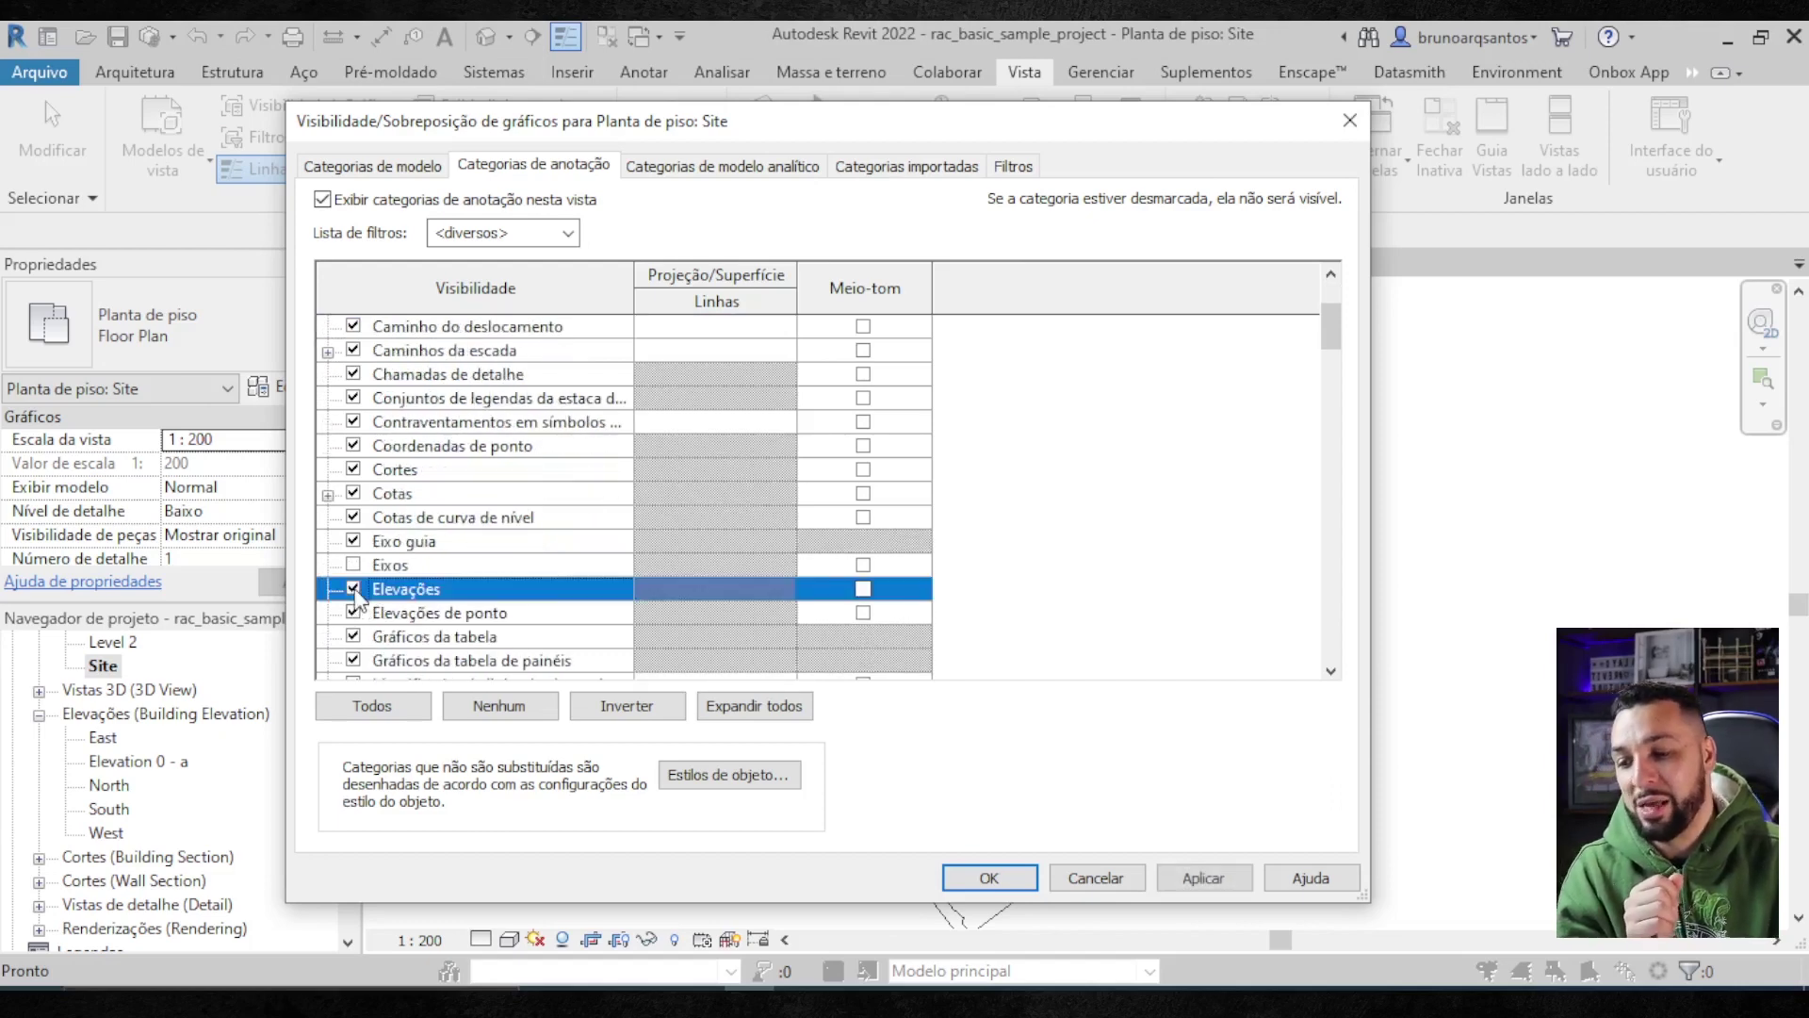
click(1204, 871)
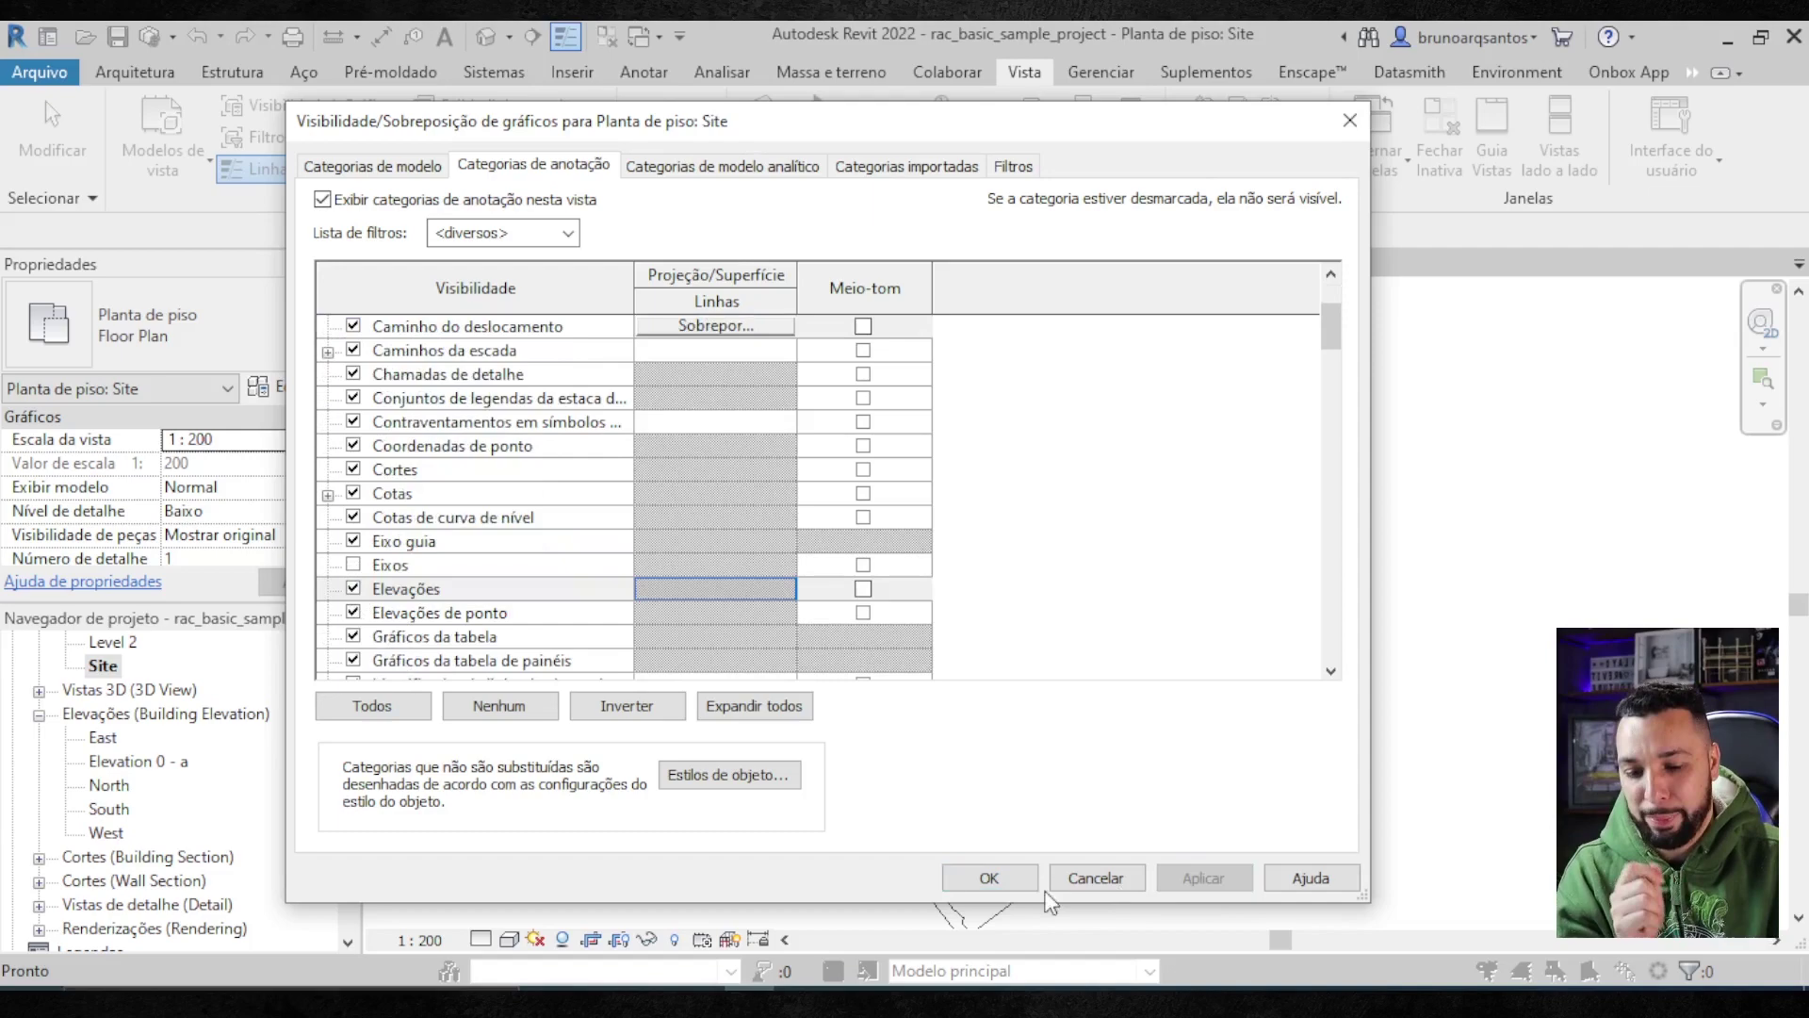
click(985, 878)
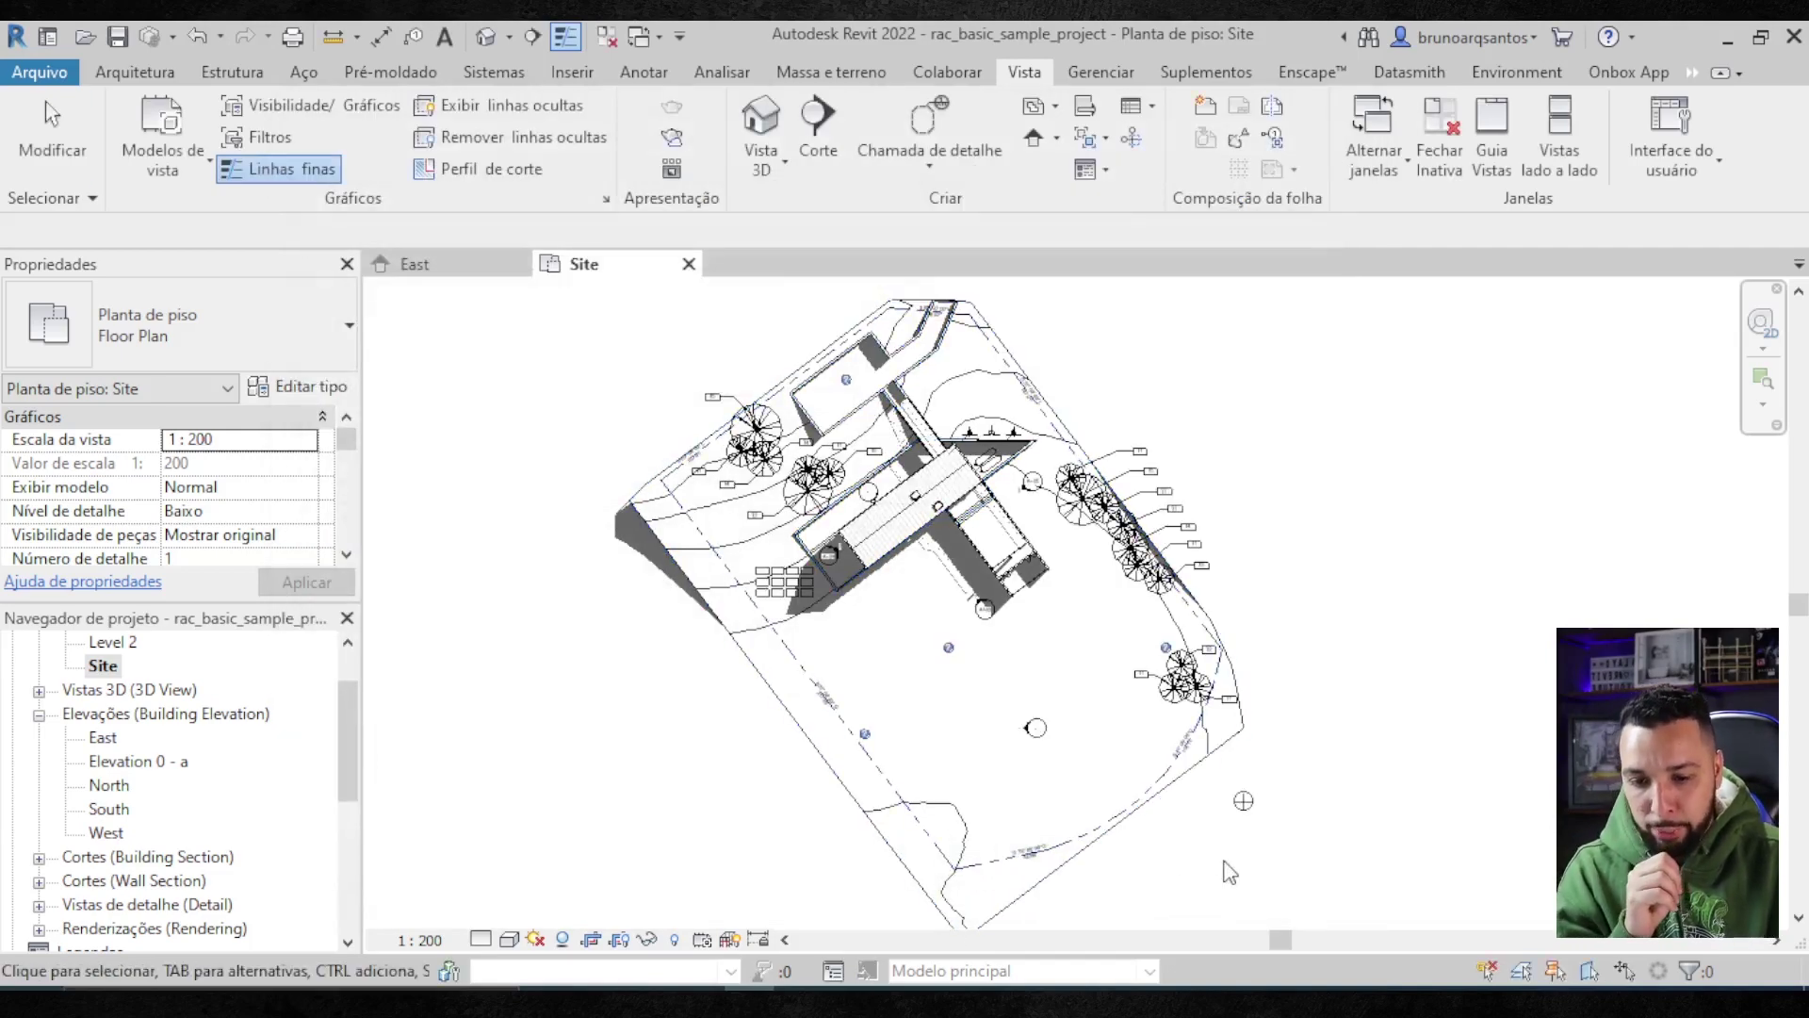
- Select the new elevation marker and rotate it counter-clockwise with its rotate handle
scroll(1107, 771, up, 2)
scroll(1011, 717, up, 3)
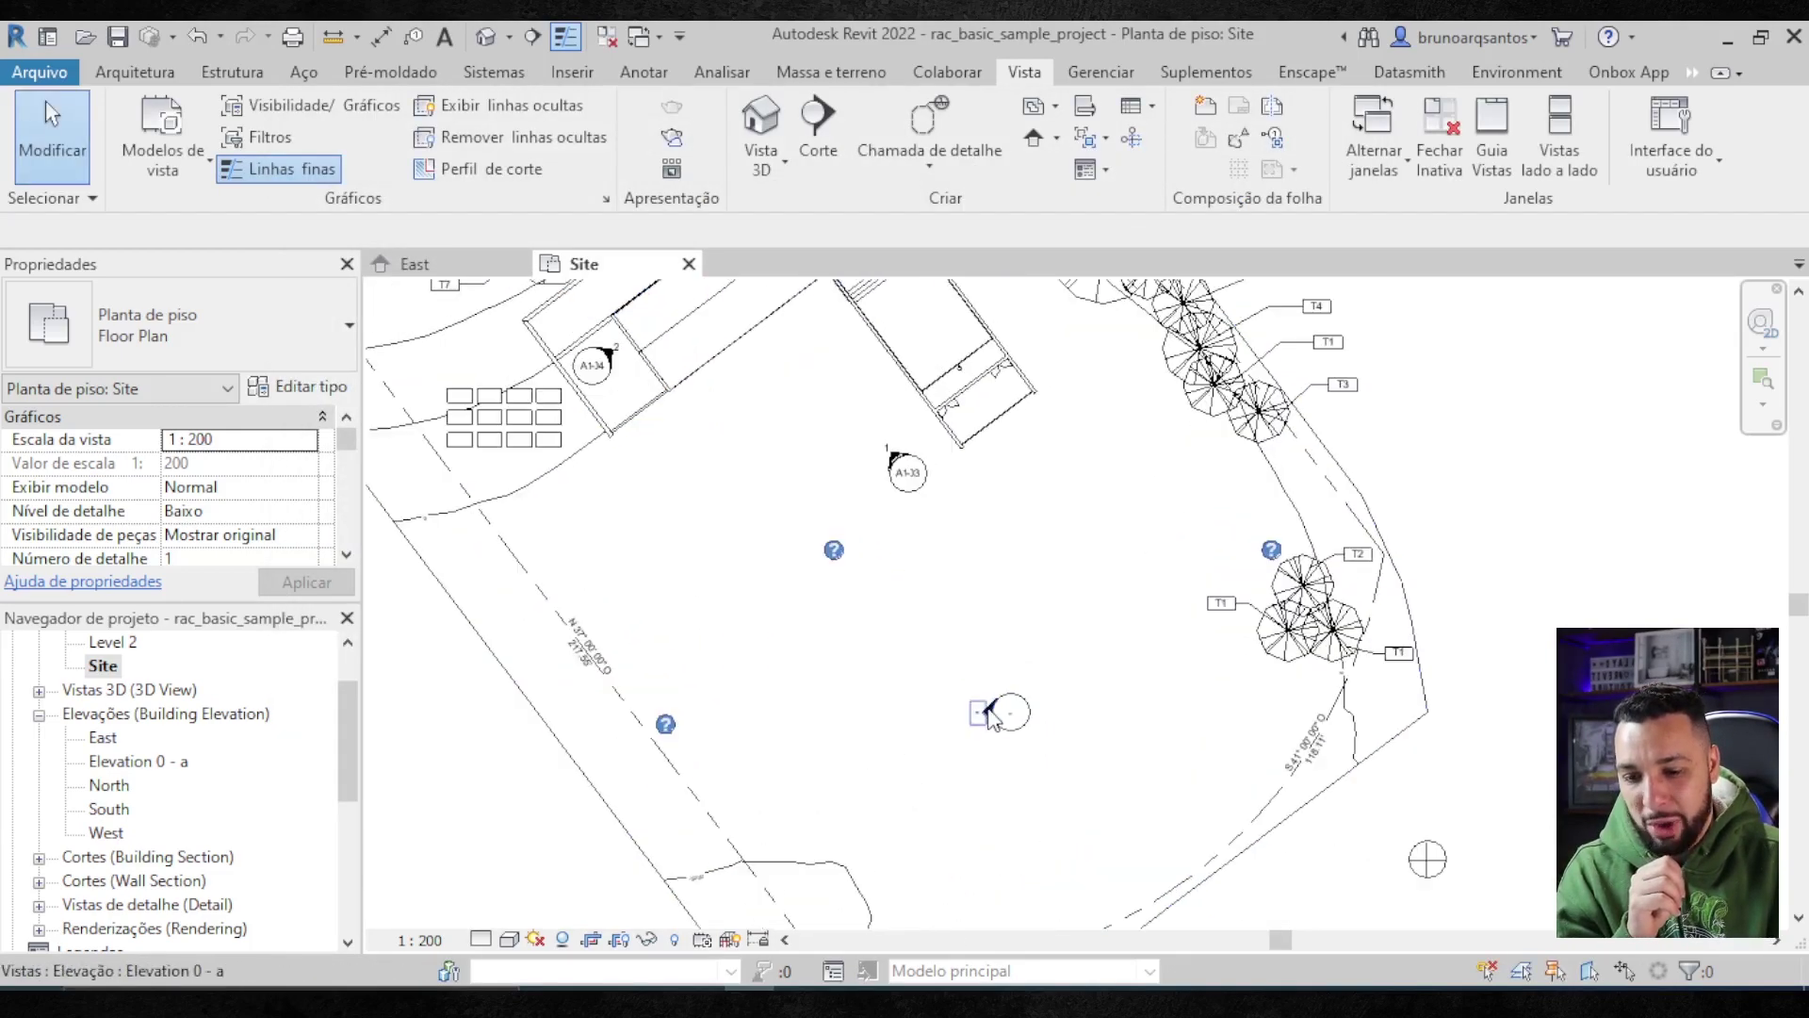
scroll(1012, 714, up, 2)
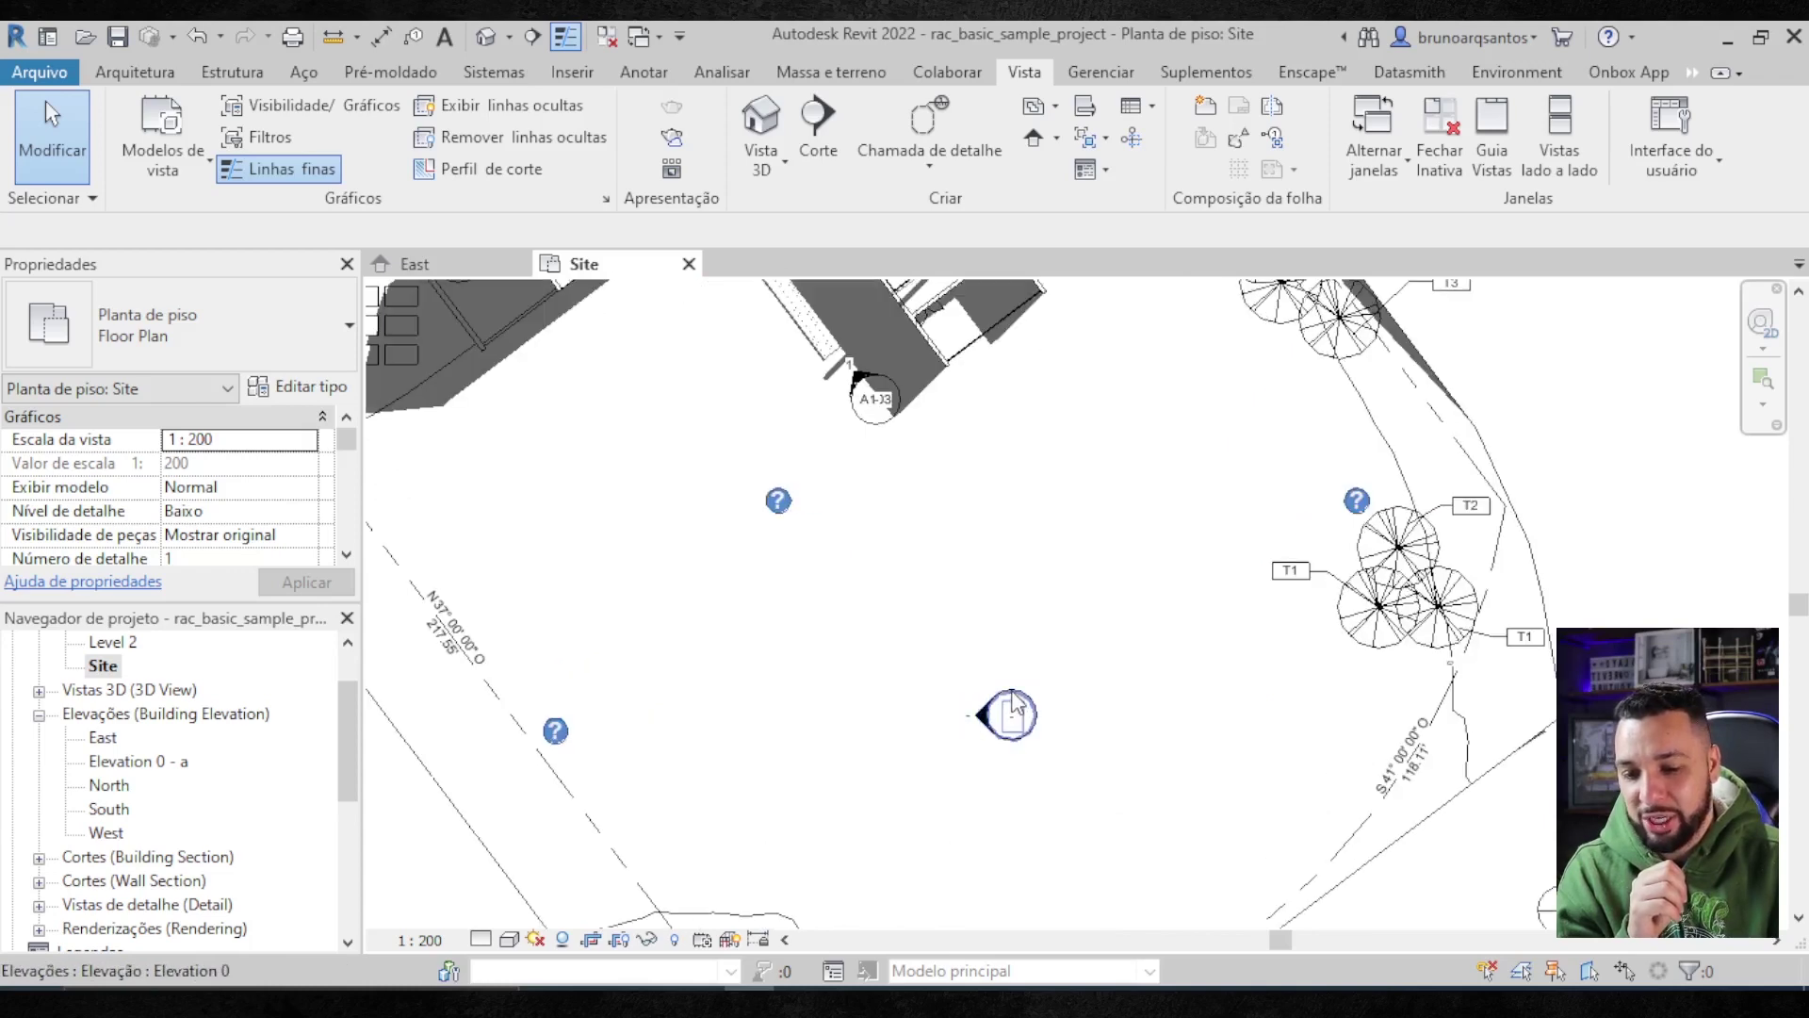
click(1011, 714)
scroll(1032, 716, down, 1)
scroll(989, 660, down, 1)
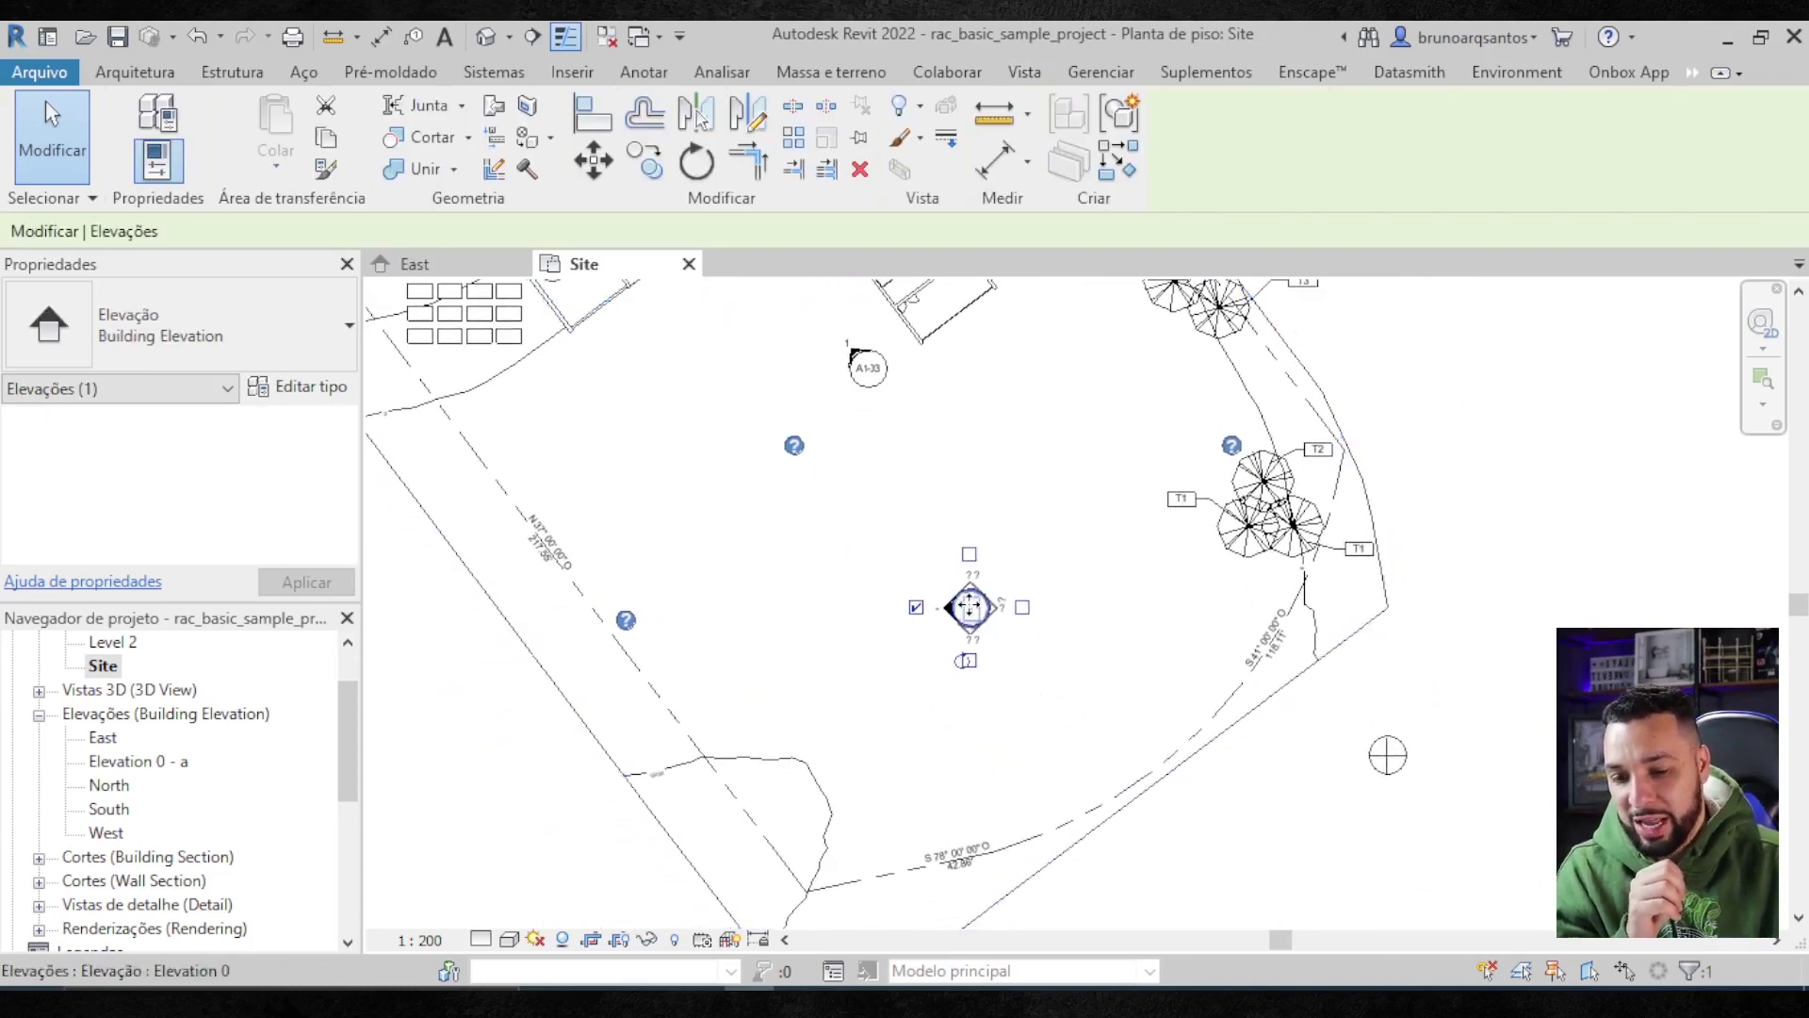
scroll(969, 607, up, 2)
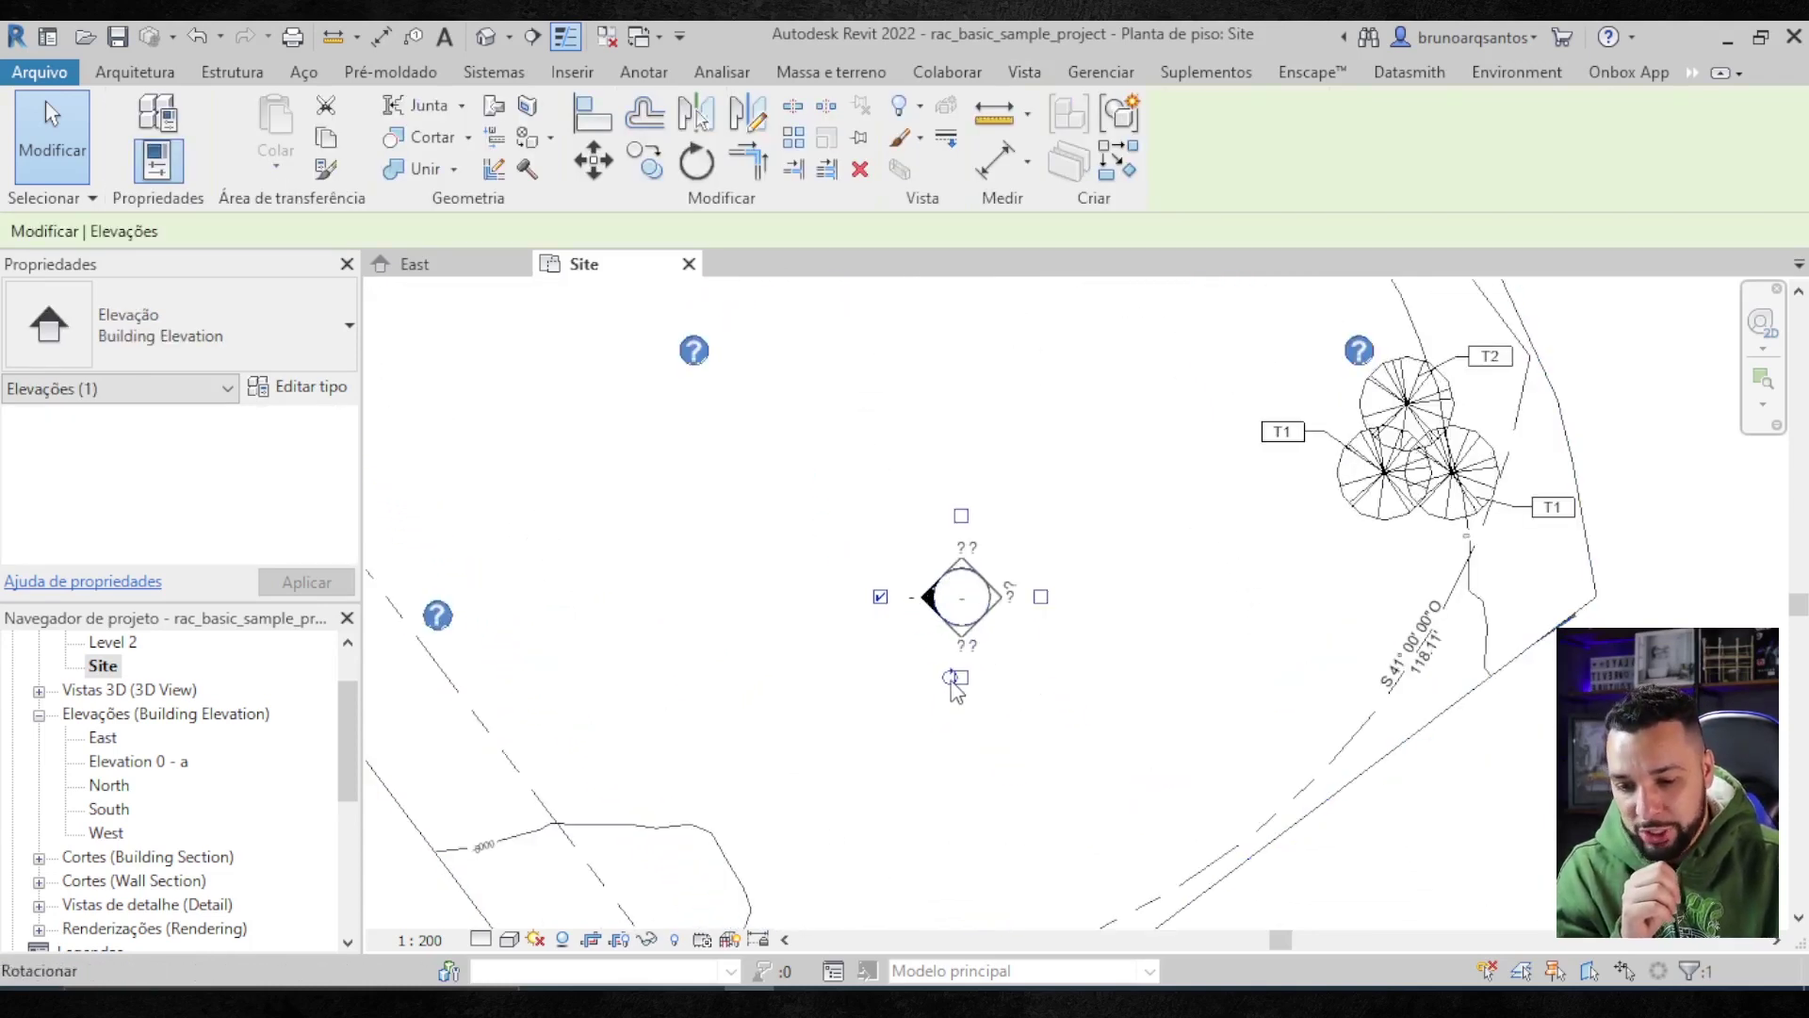
drag(955, 681, 950, 707)
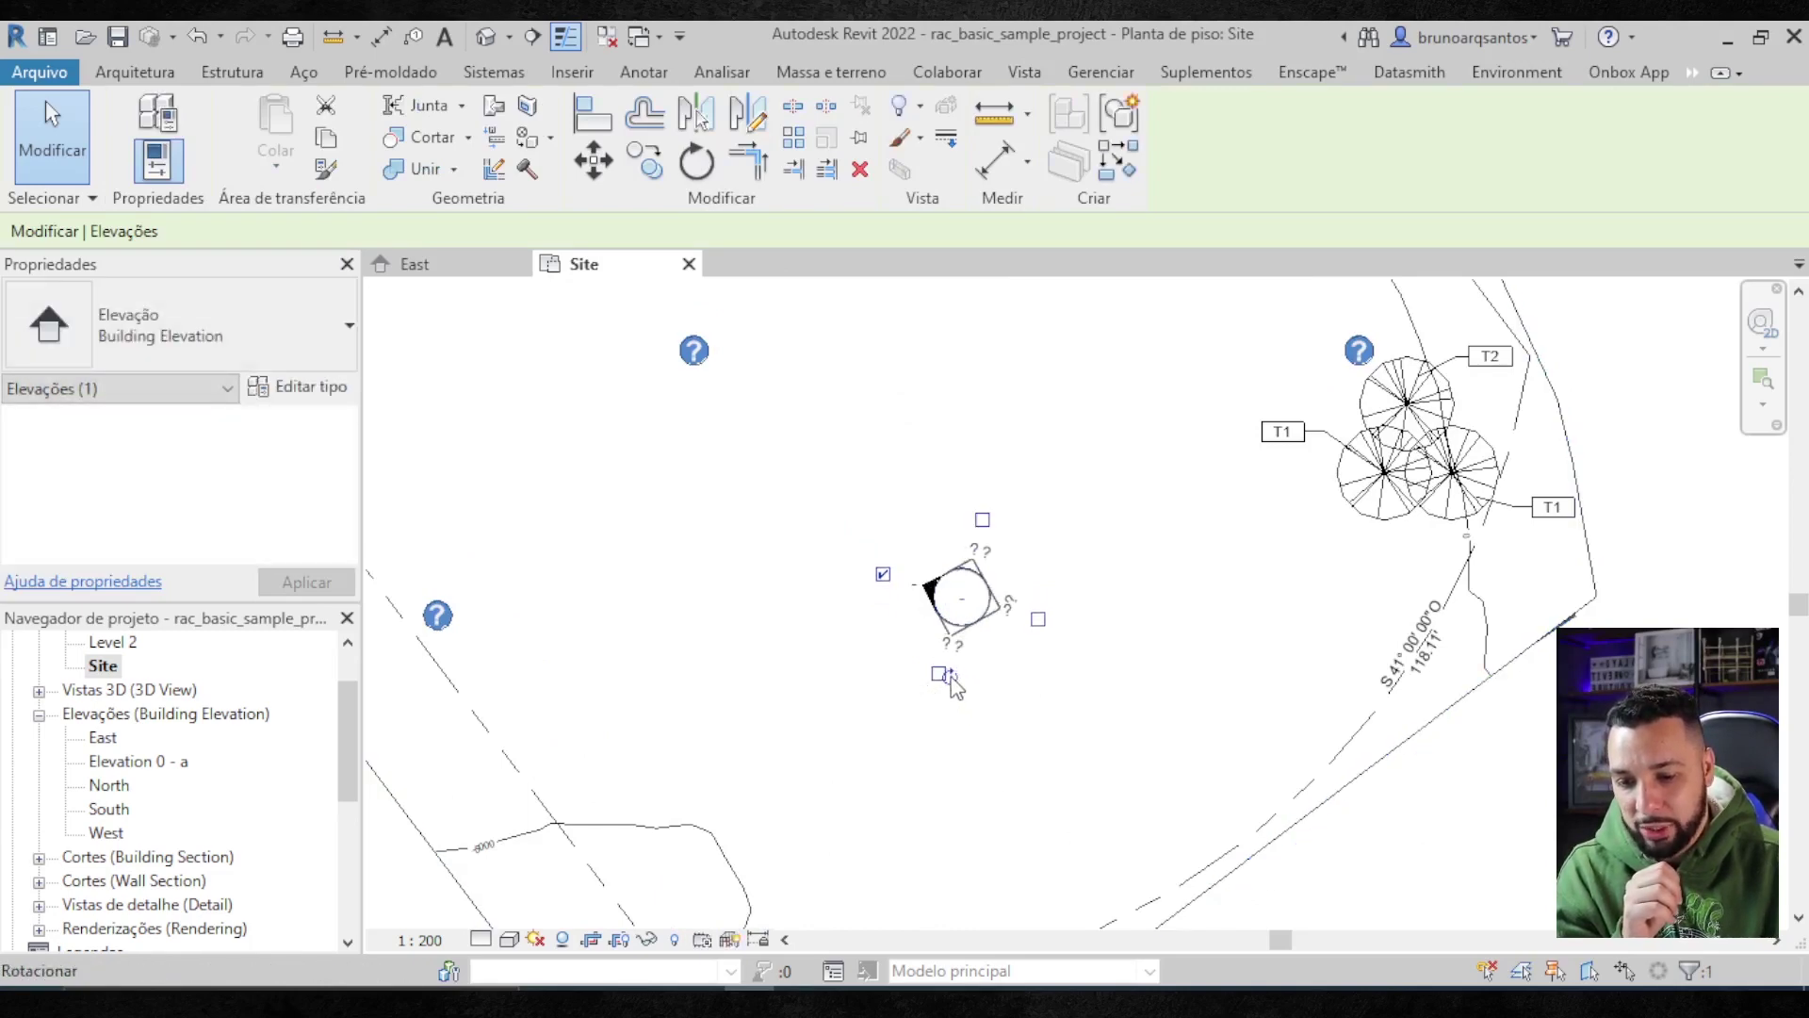
drag(952, 709, 928, 710)
- Delete the extra elevation marker
scroll(933, 697, down, 2)
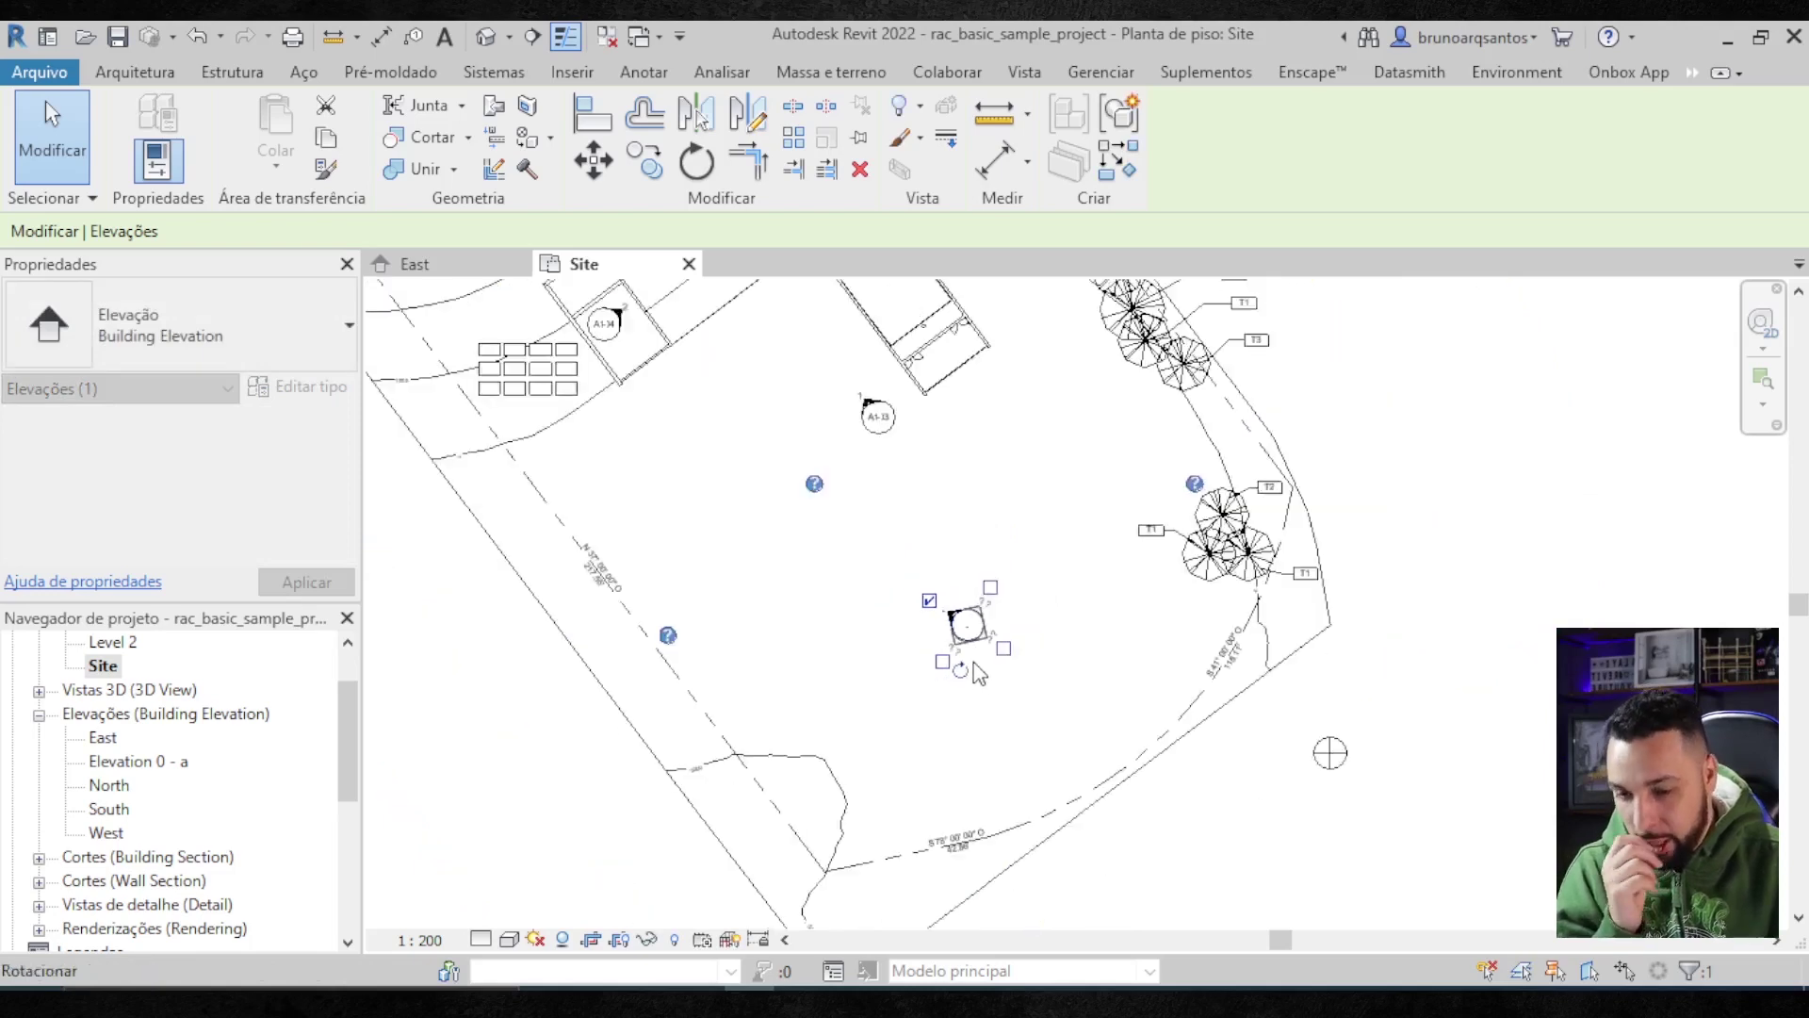
scroll(947, 679, down, 2)
scroll(961, 660, down, 2)
scroll(961, 656, up, 3)
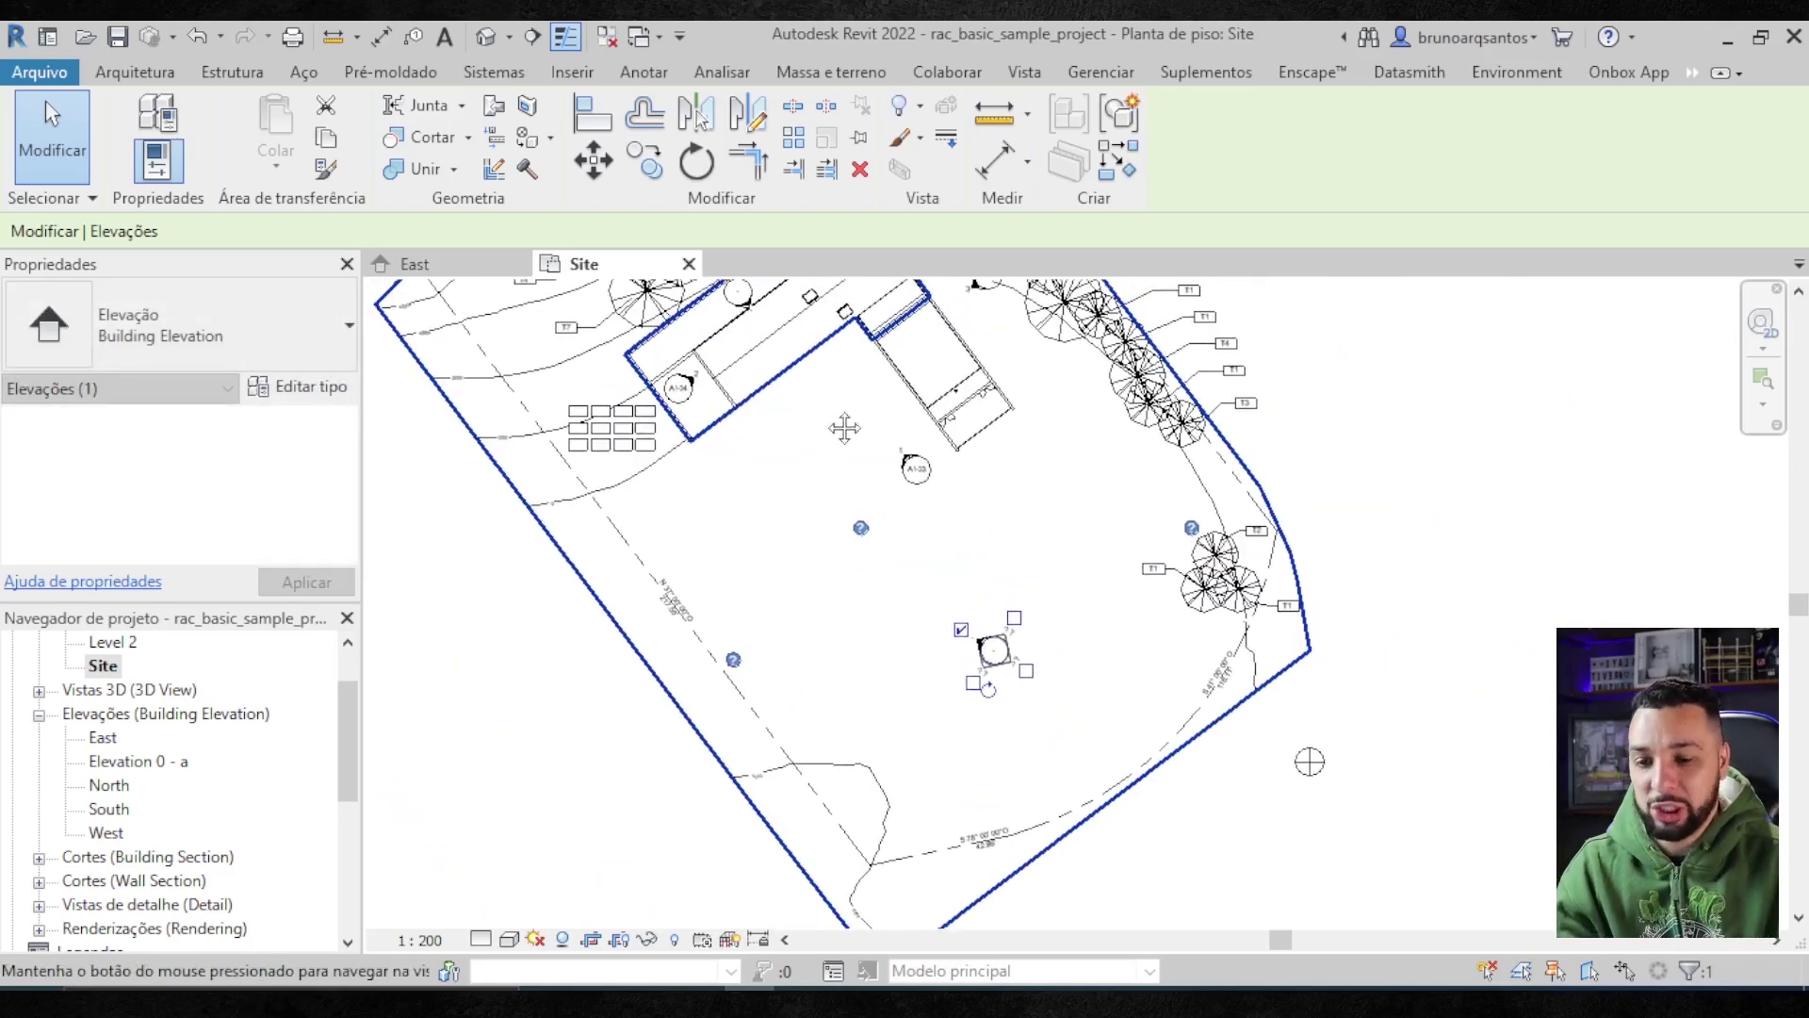
key(Delete)
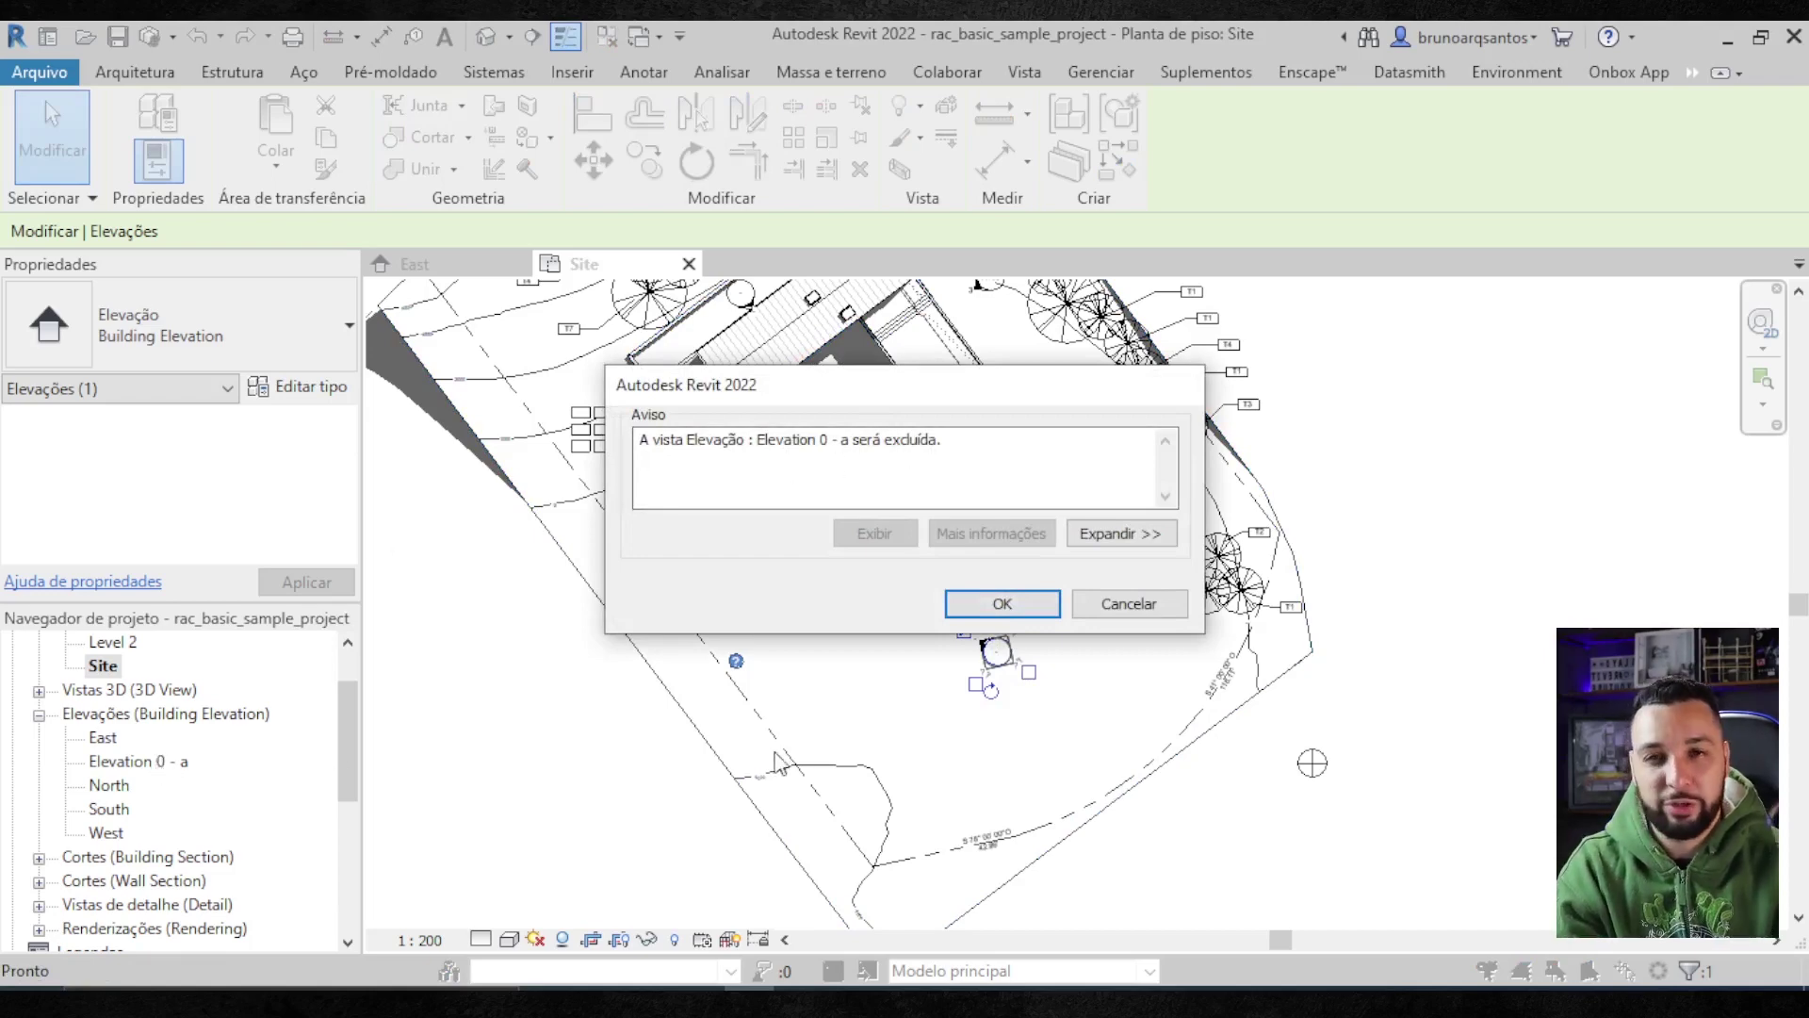
- Confirm deleting the Elevation 0 - a view
click(1023, 603)
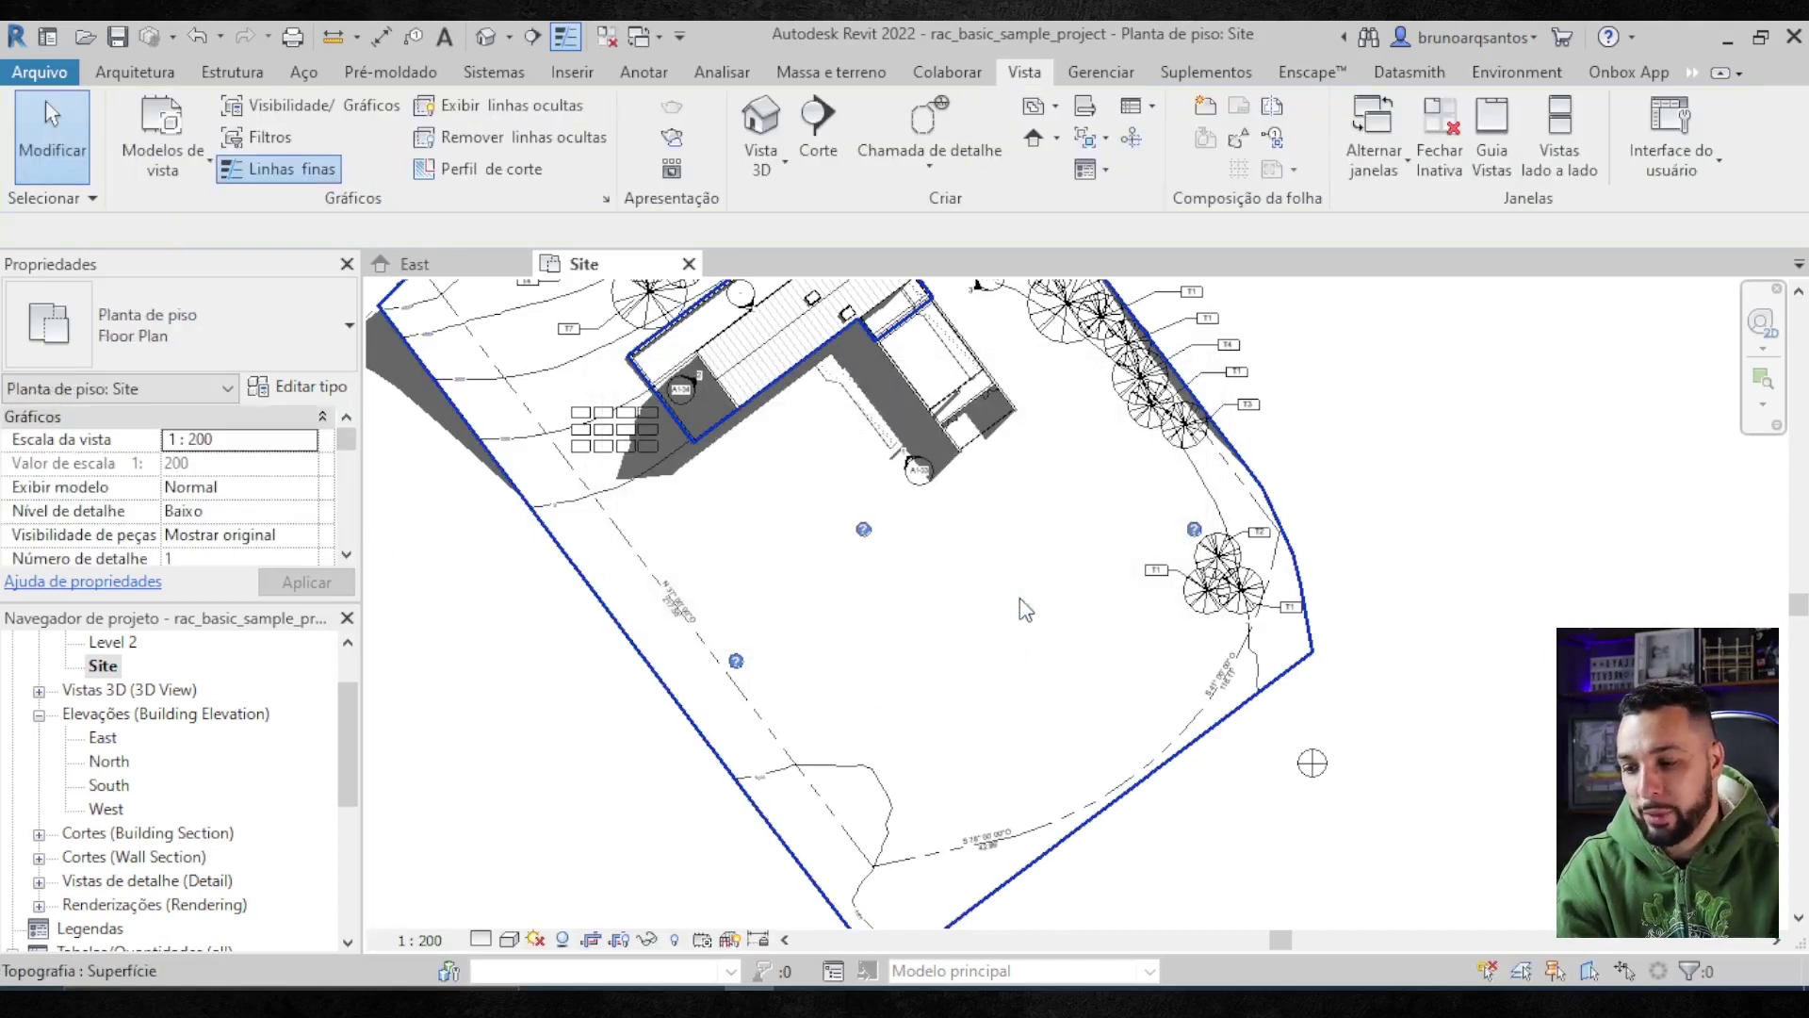
scroll(1026, 609, down, 3)
scroll(978, 638, up, 4)
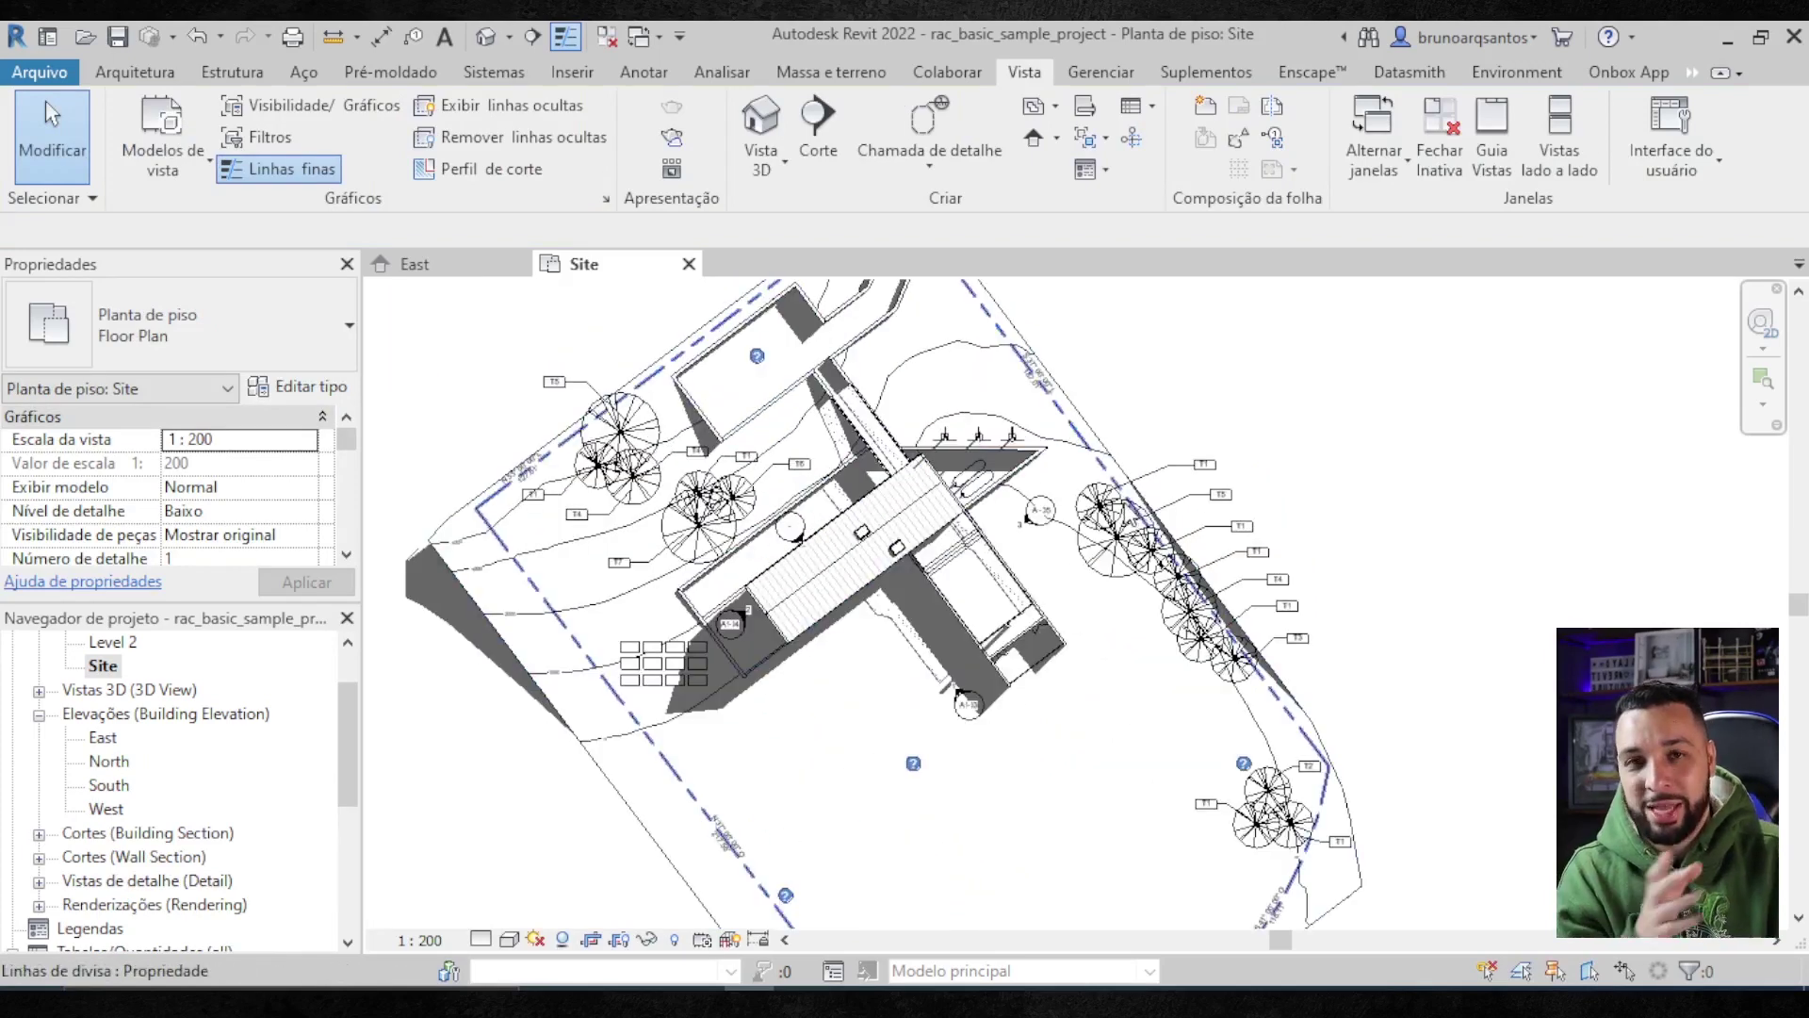
- Zoom in on the building and select the A1-03 elevation arrow
middle_drag(1060, 756, 1090, 752)
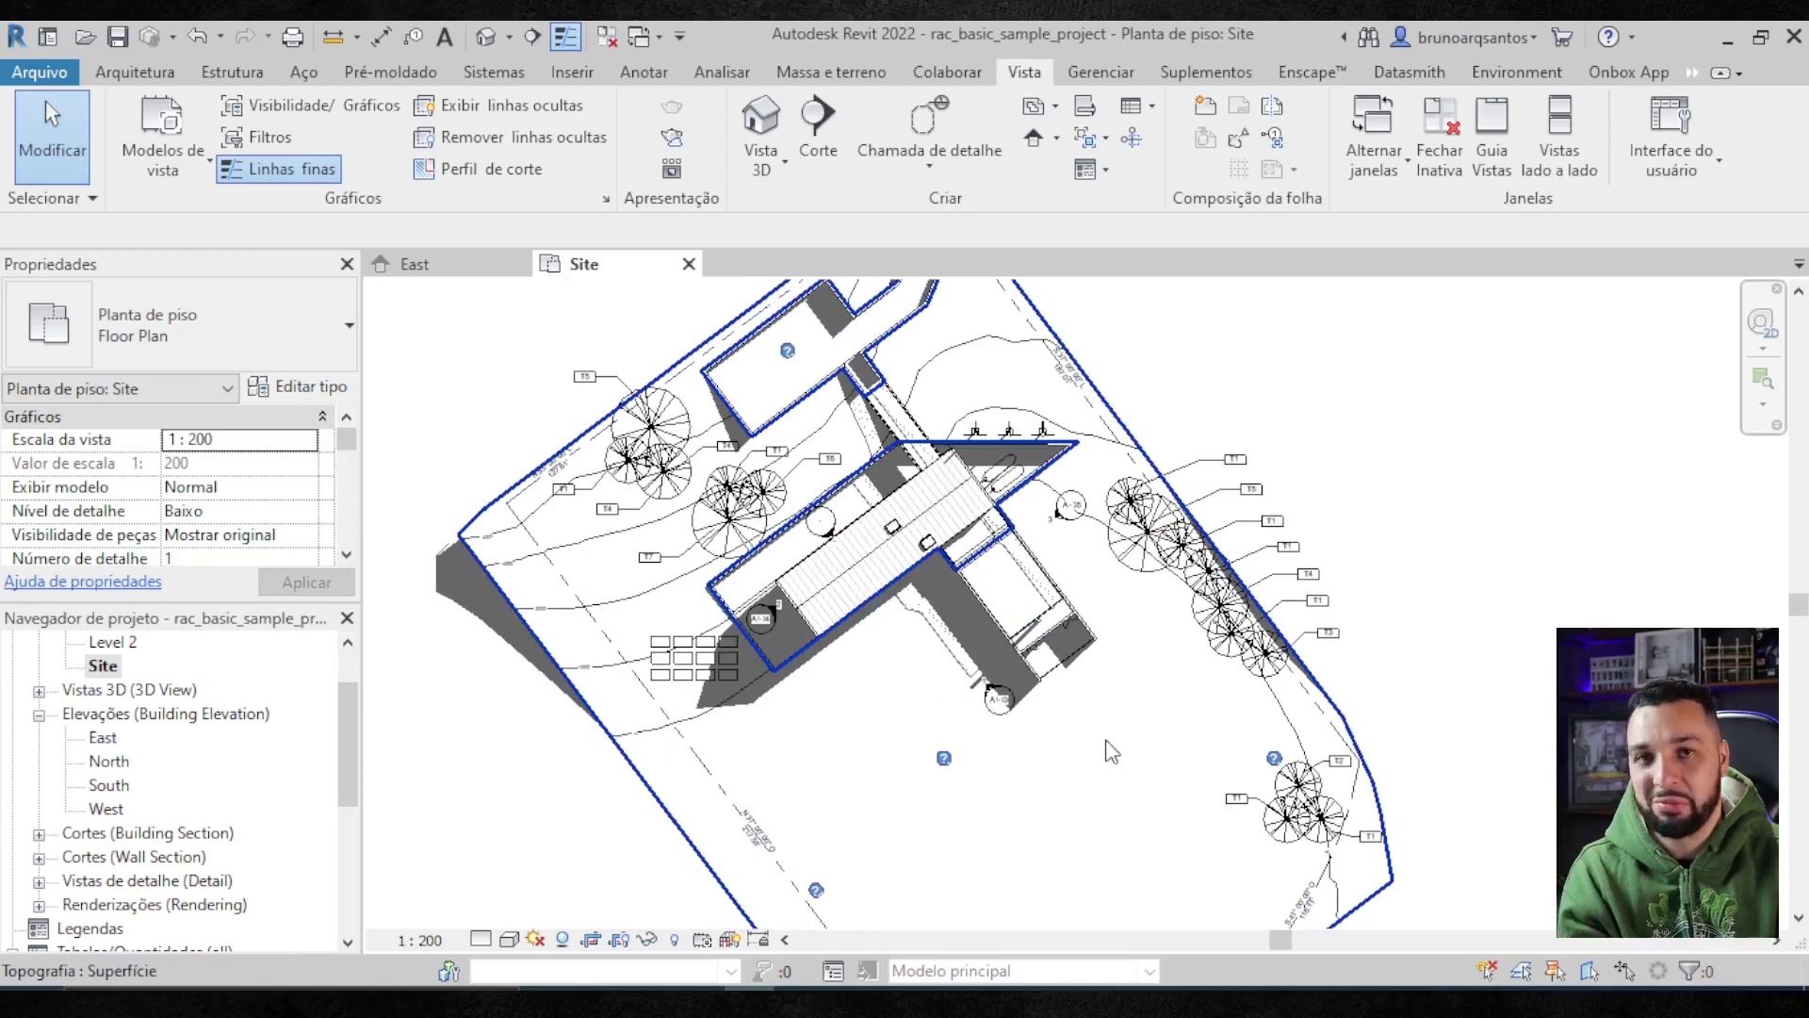
middle_drag(1122, 745, 1109, 728)
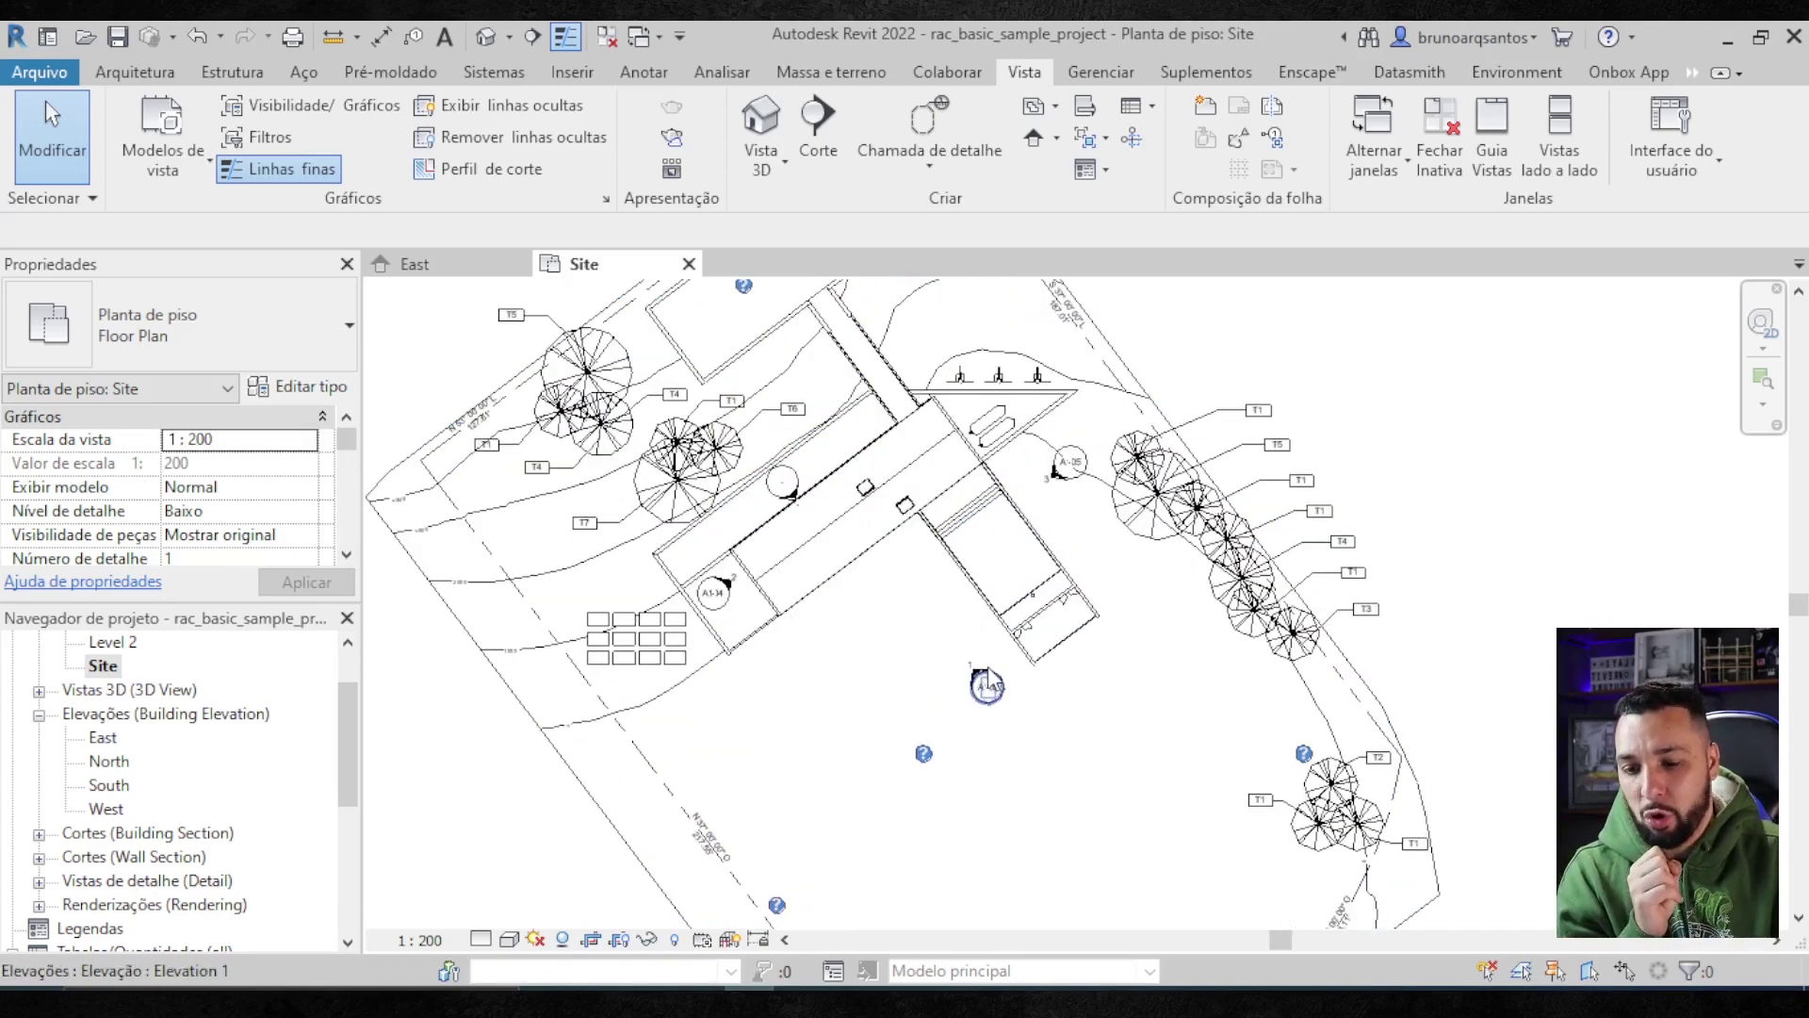
scroll(989, 678, up, 1)
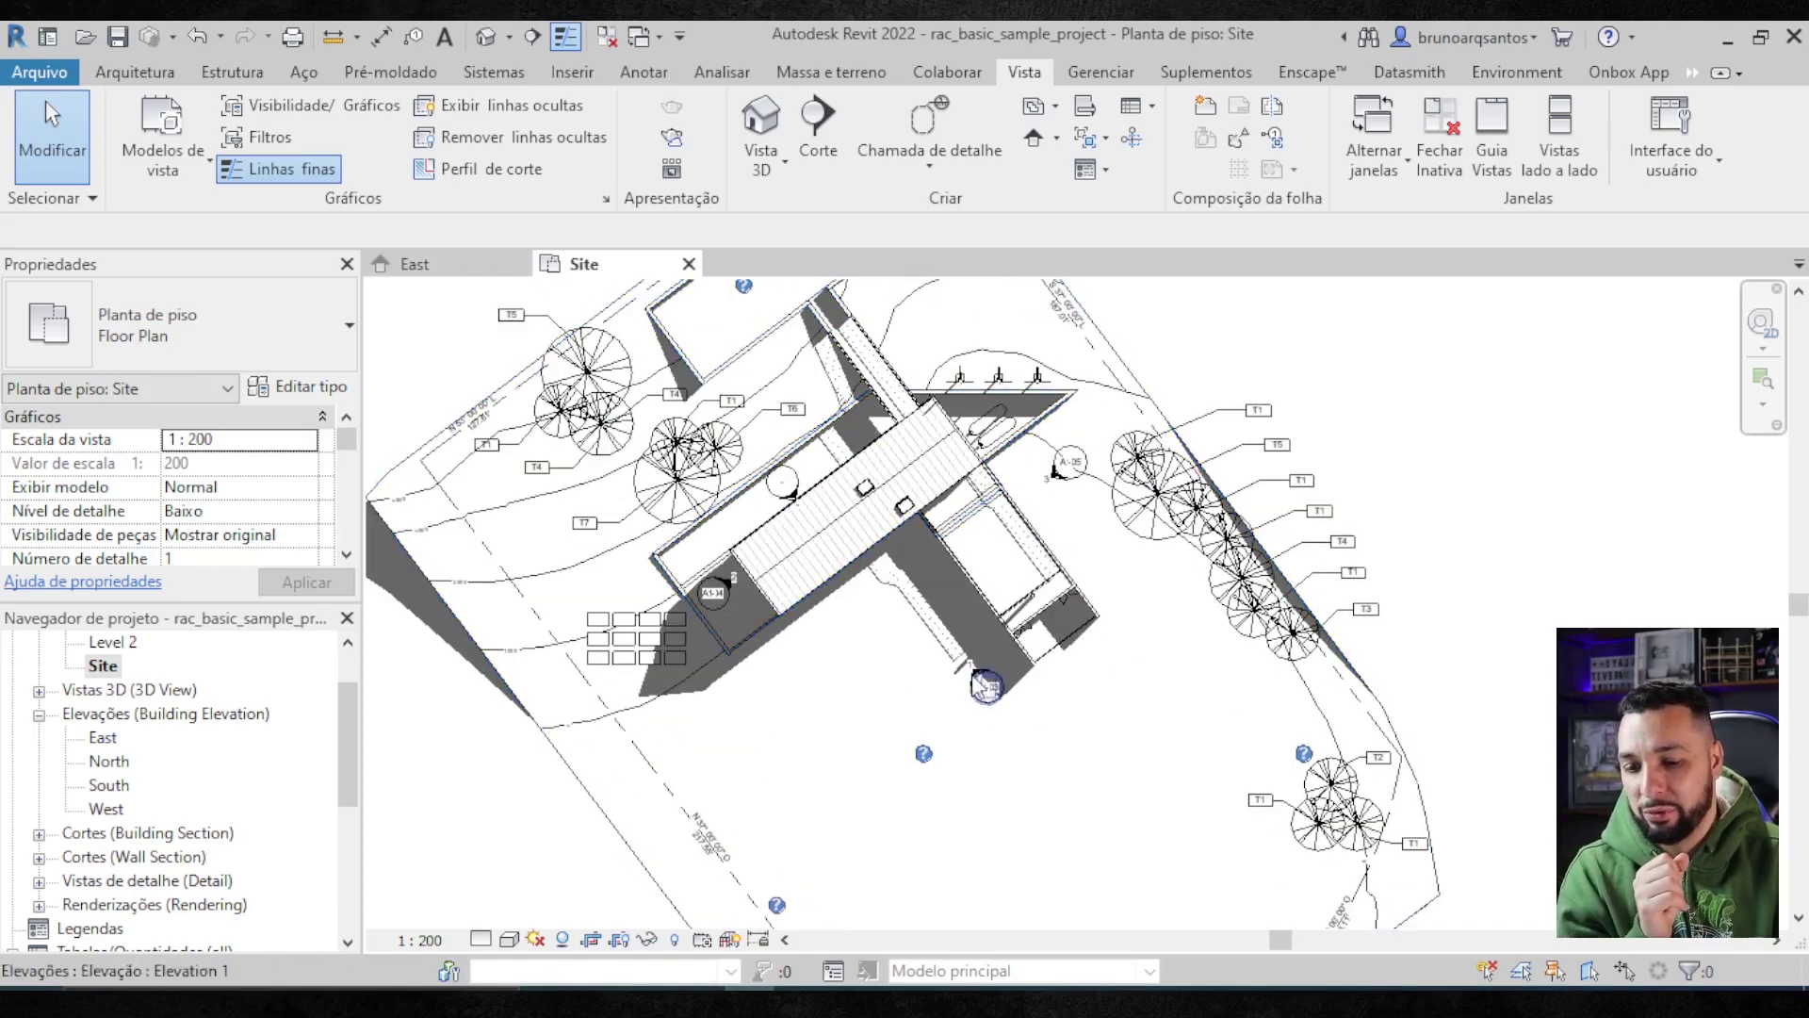
scroll(988, 686, up, 2)
scroll(987, 686, up, 2)
scroll(989, 692, up, 1)
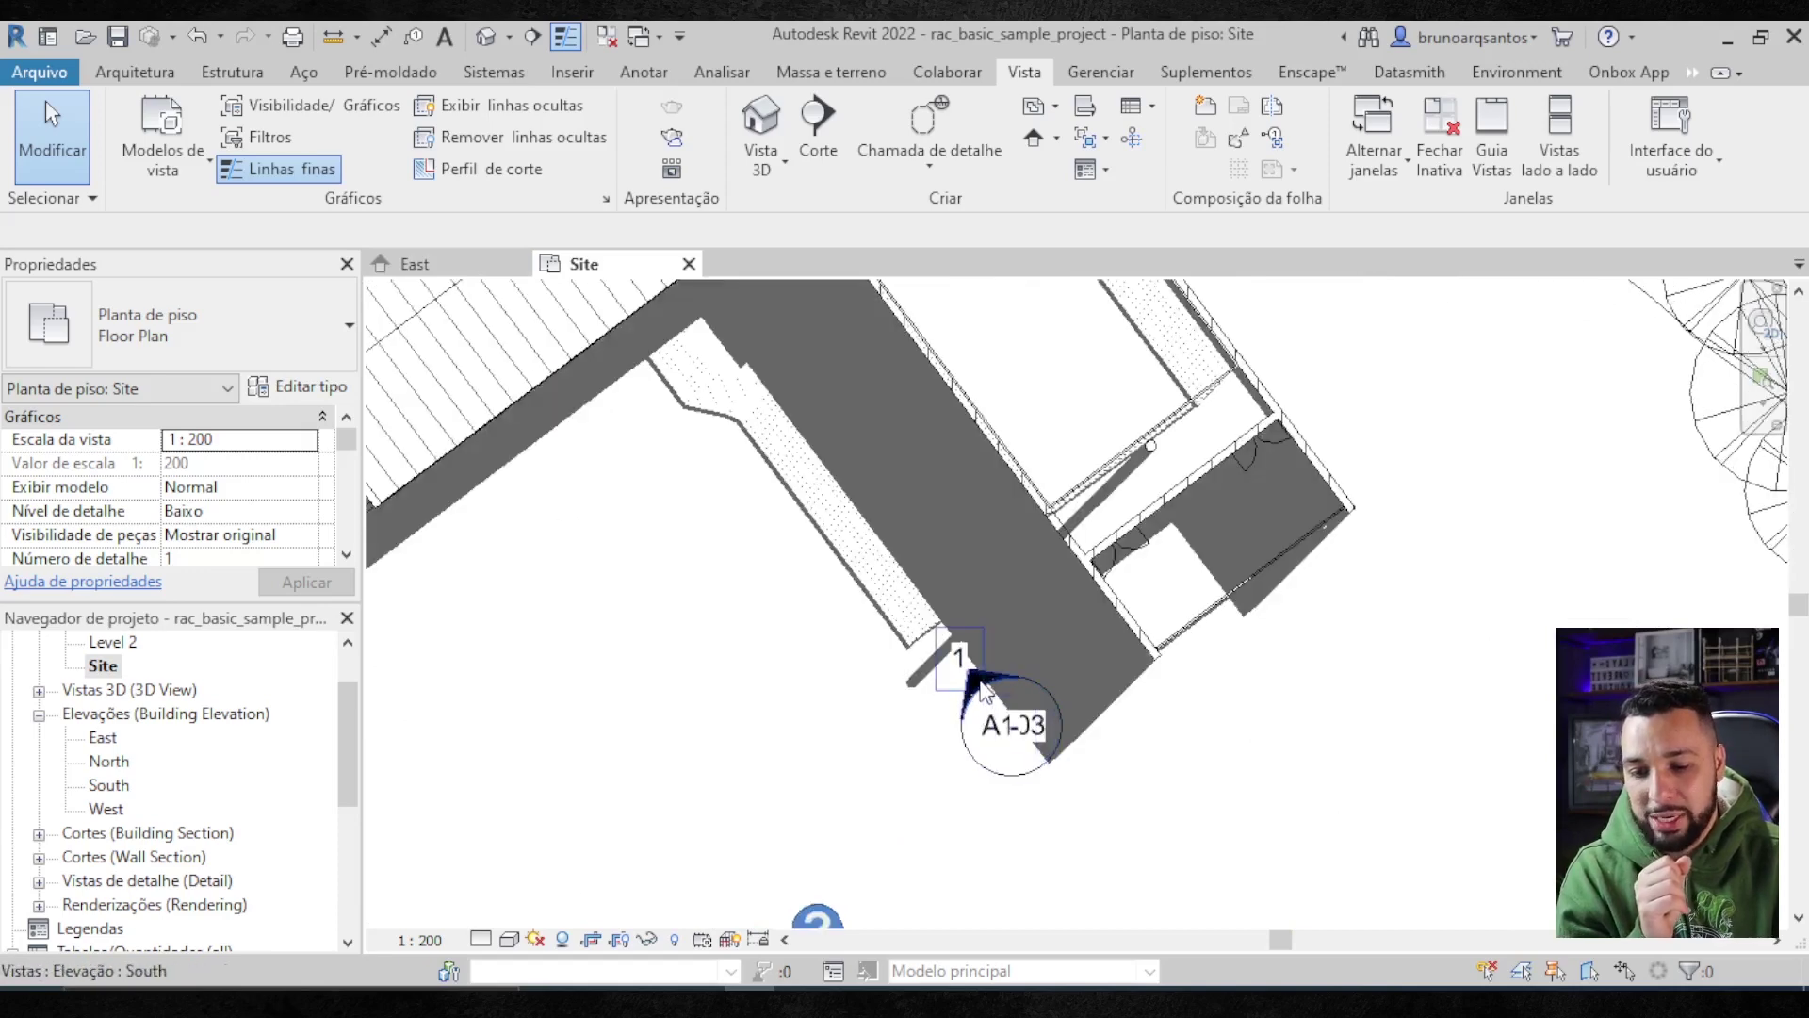
click(989, 693)
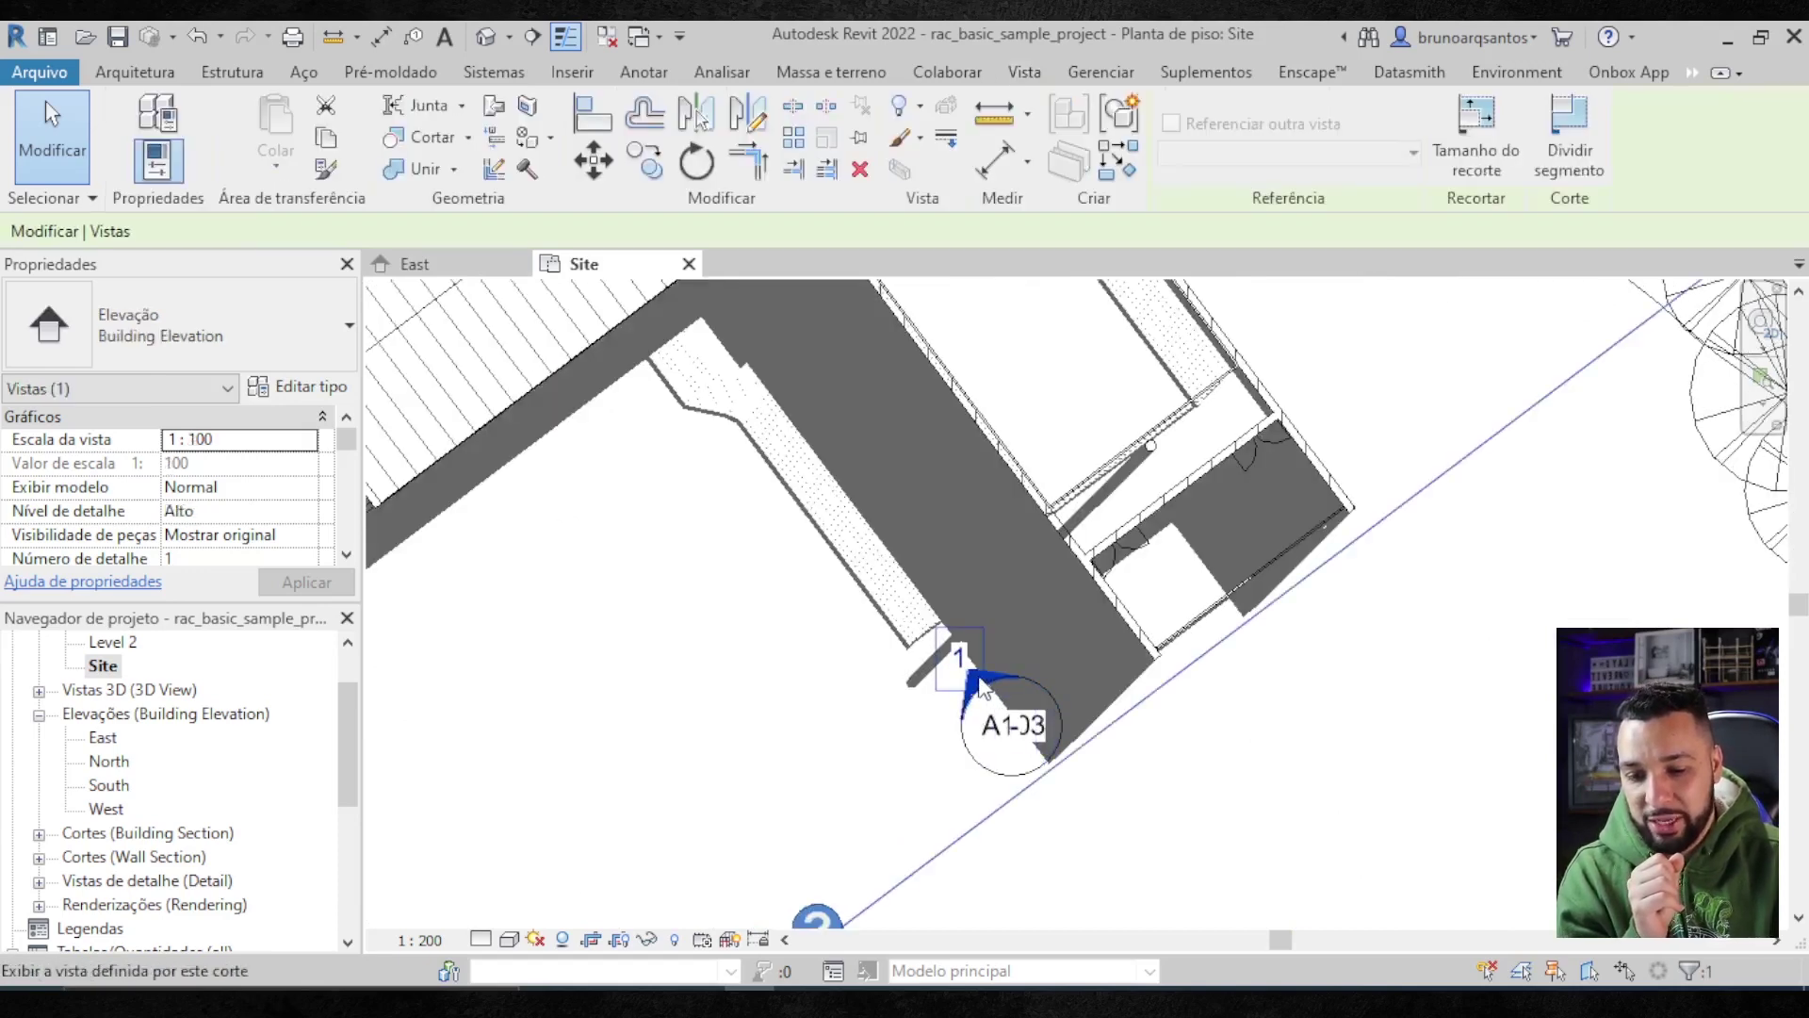
- Open the South elevation from the arrow, then close the South and Site tabs, leaving East
double_click(989, 692)
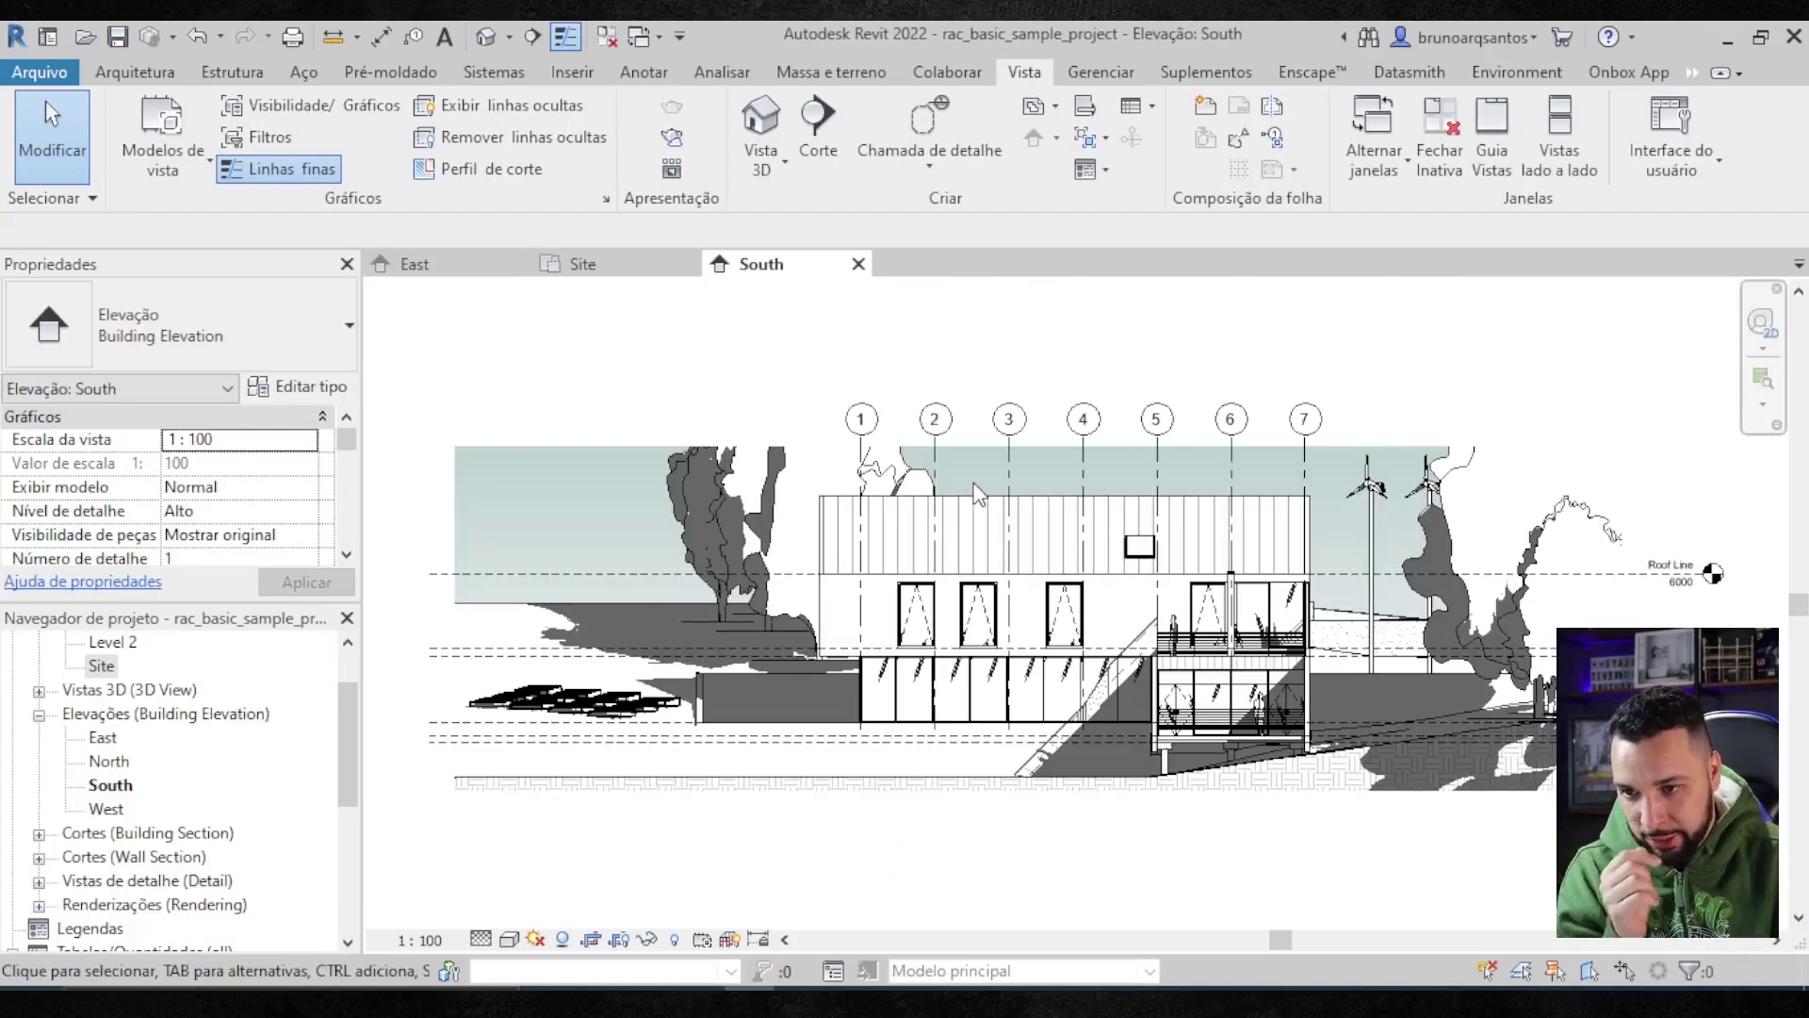
click(859, 263)
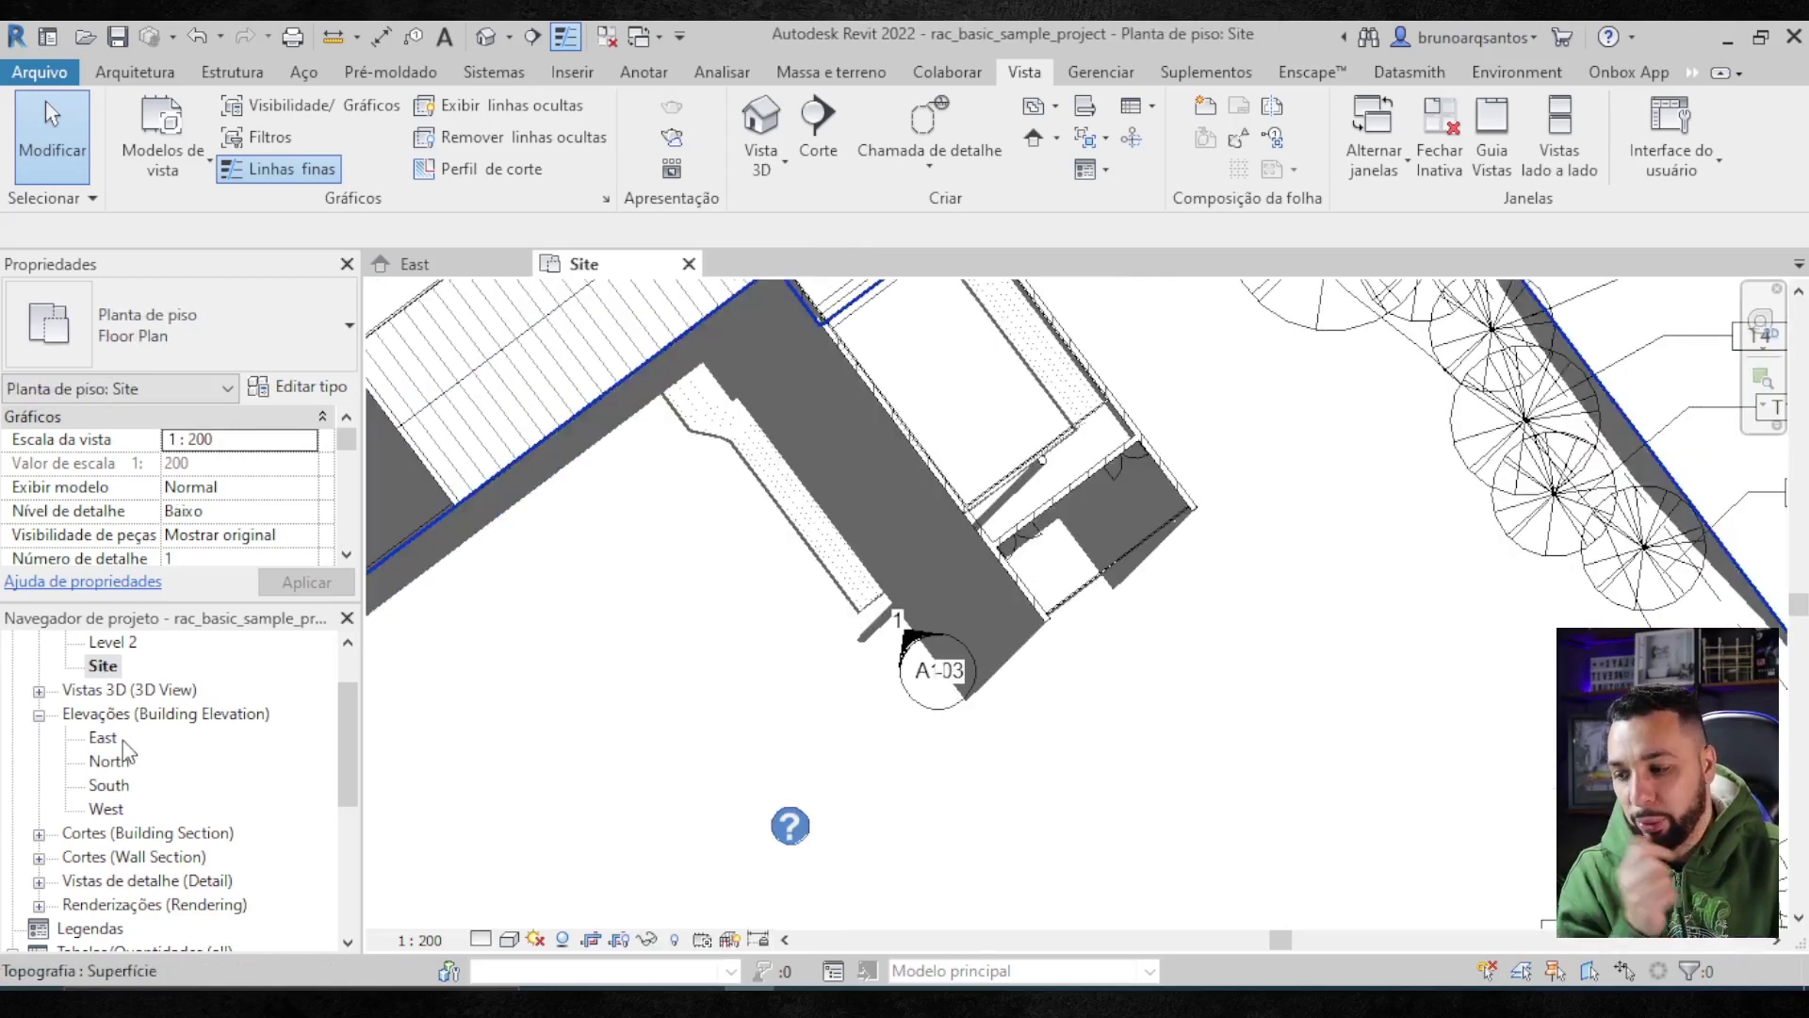
scroll(810, 471, down, 2)
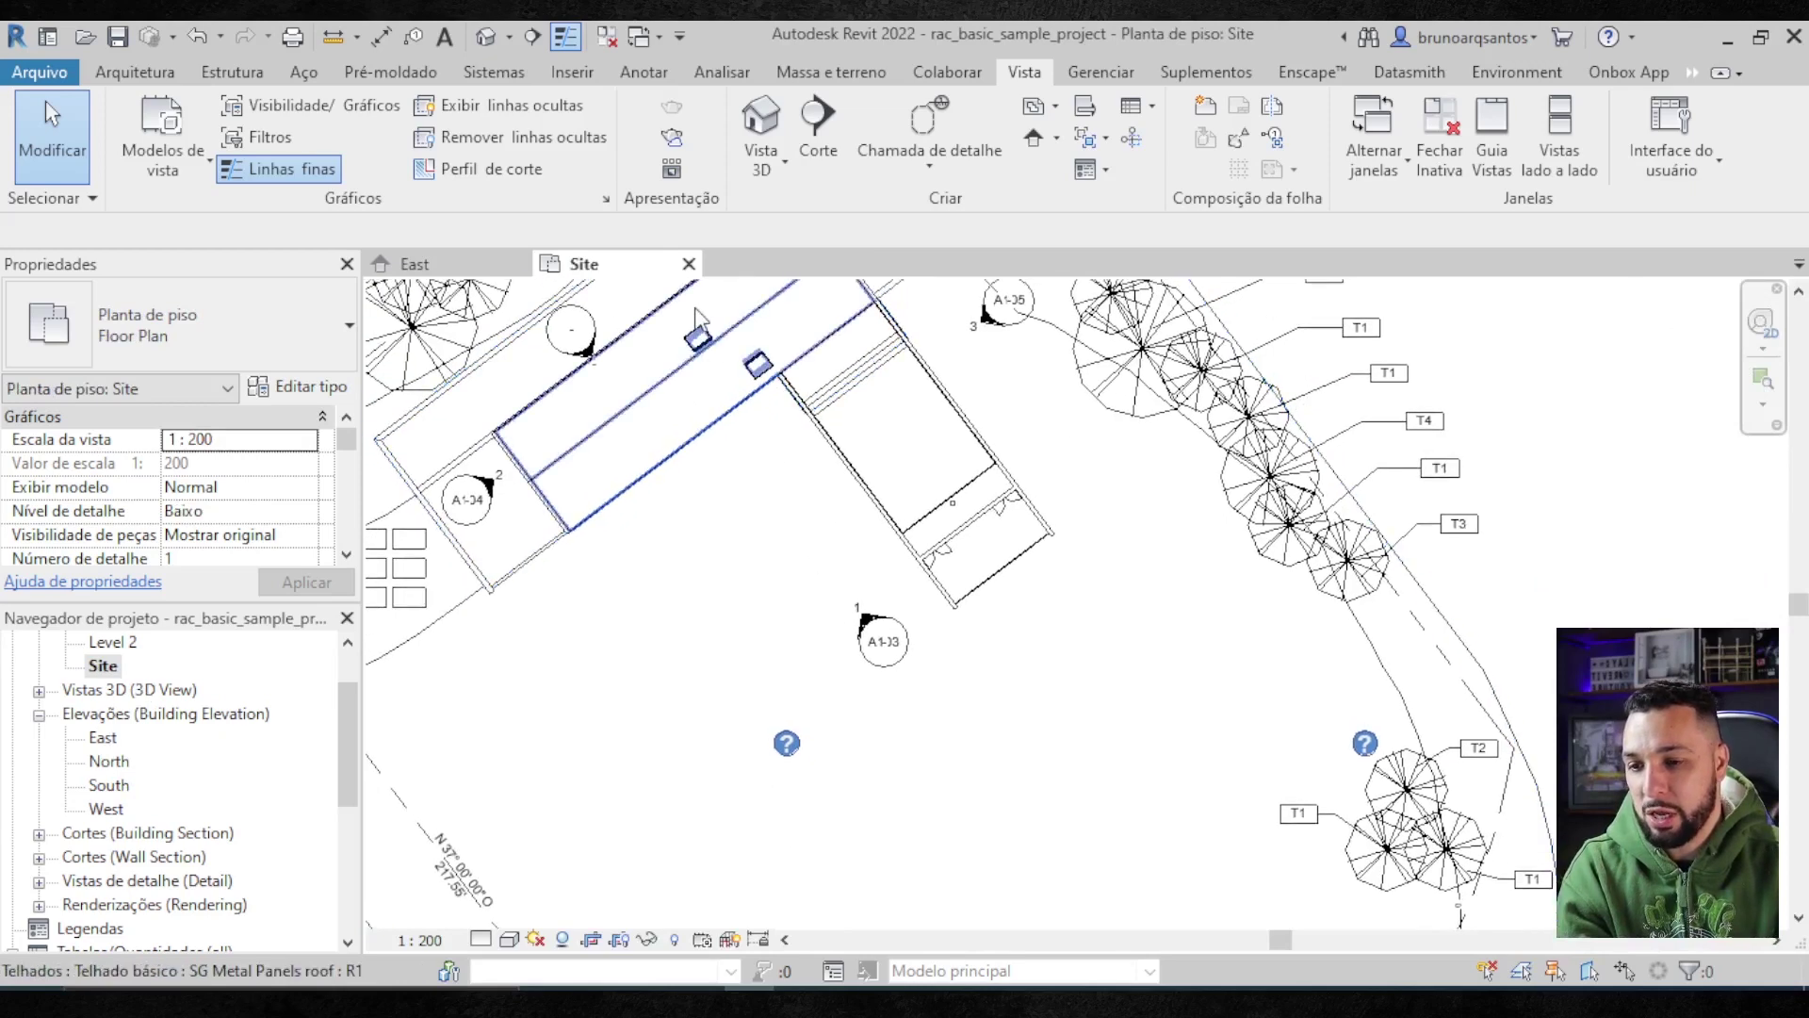
click(695, 265)
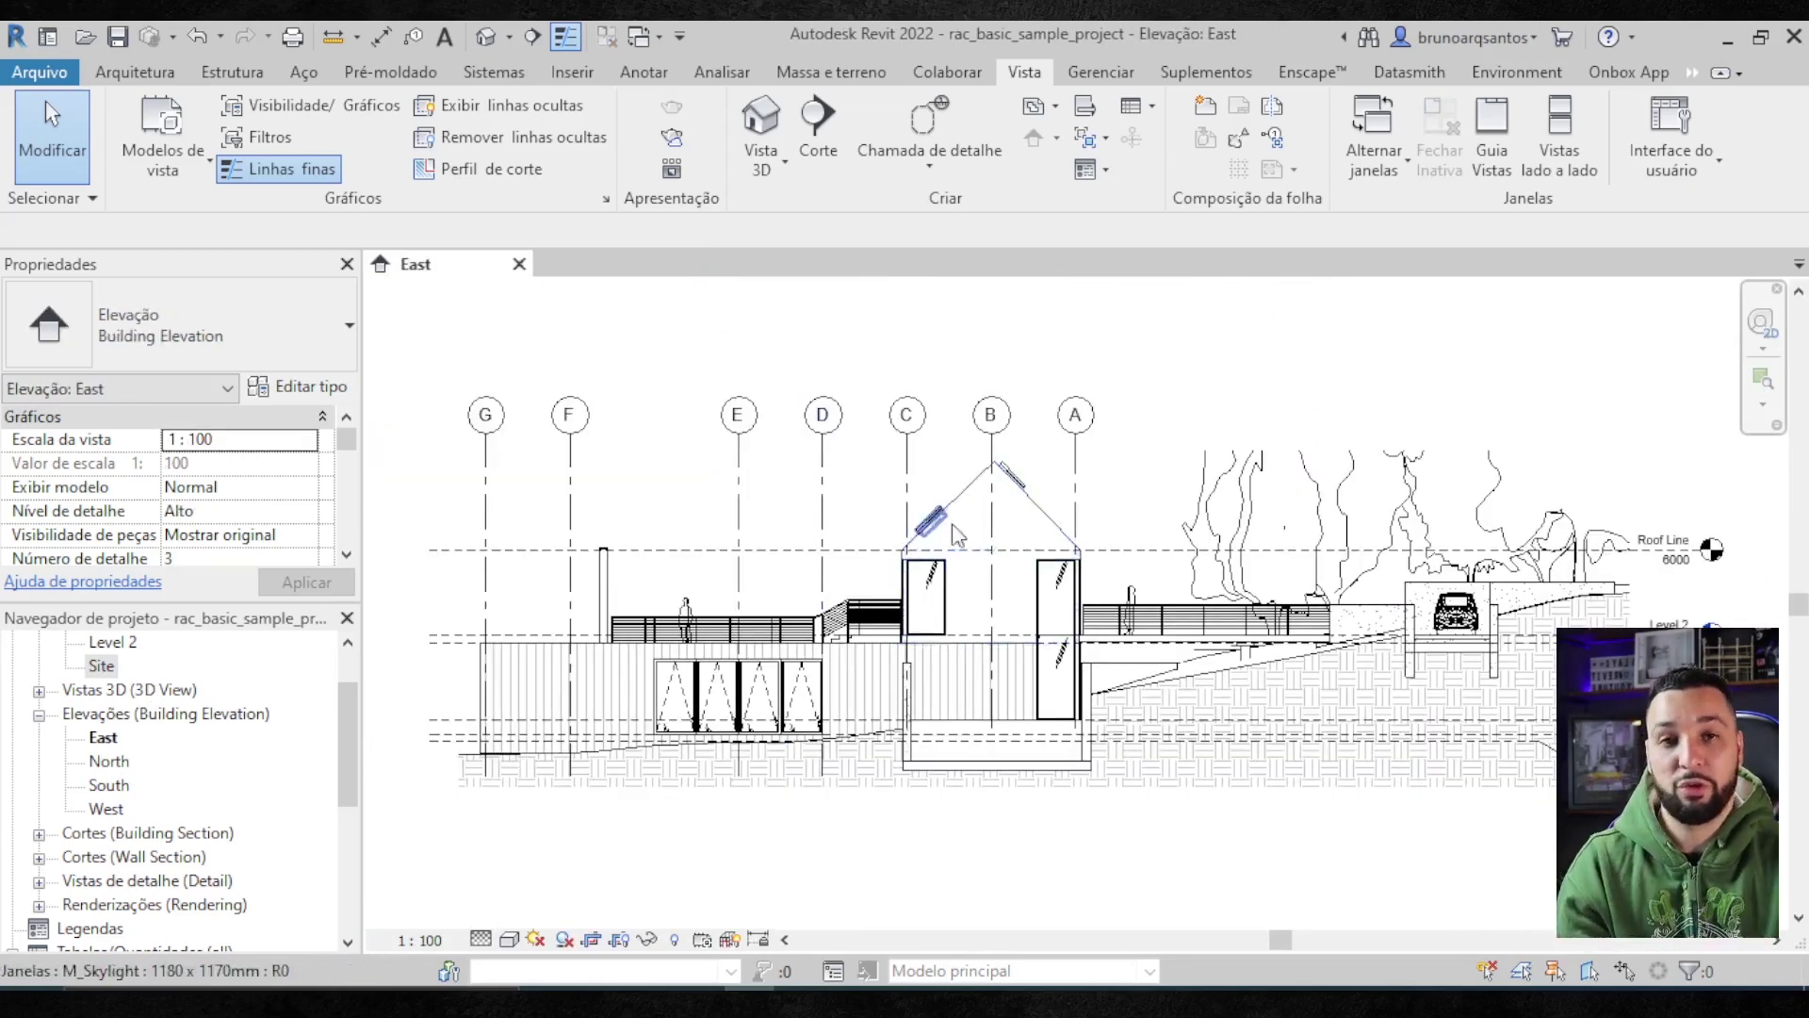
scroll(1148, 580, down, 1)
middle_drag(1222, 650, 1213, 637)
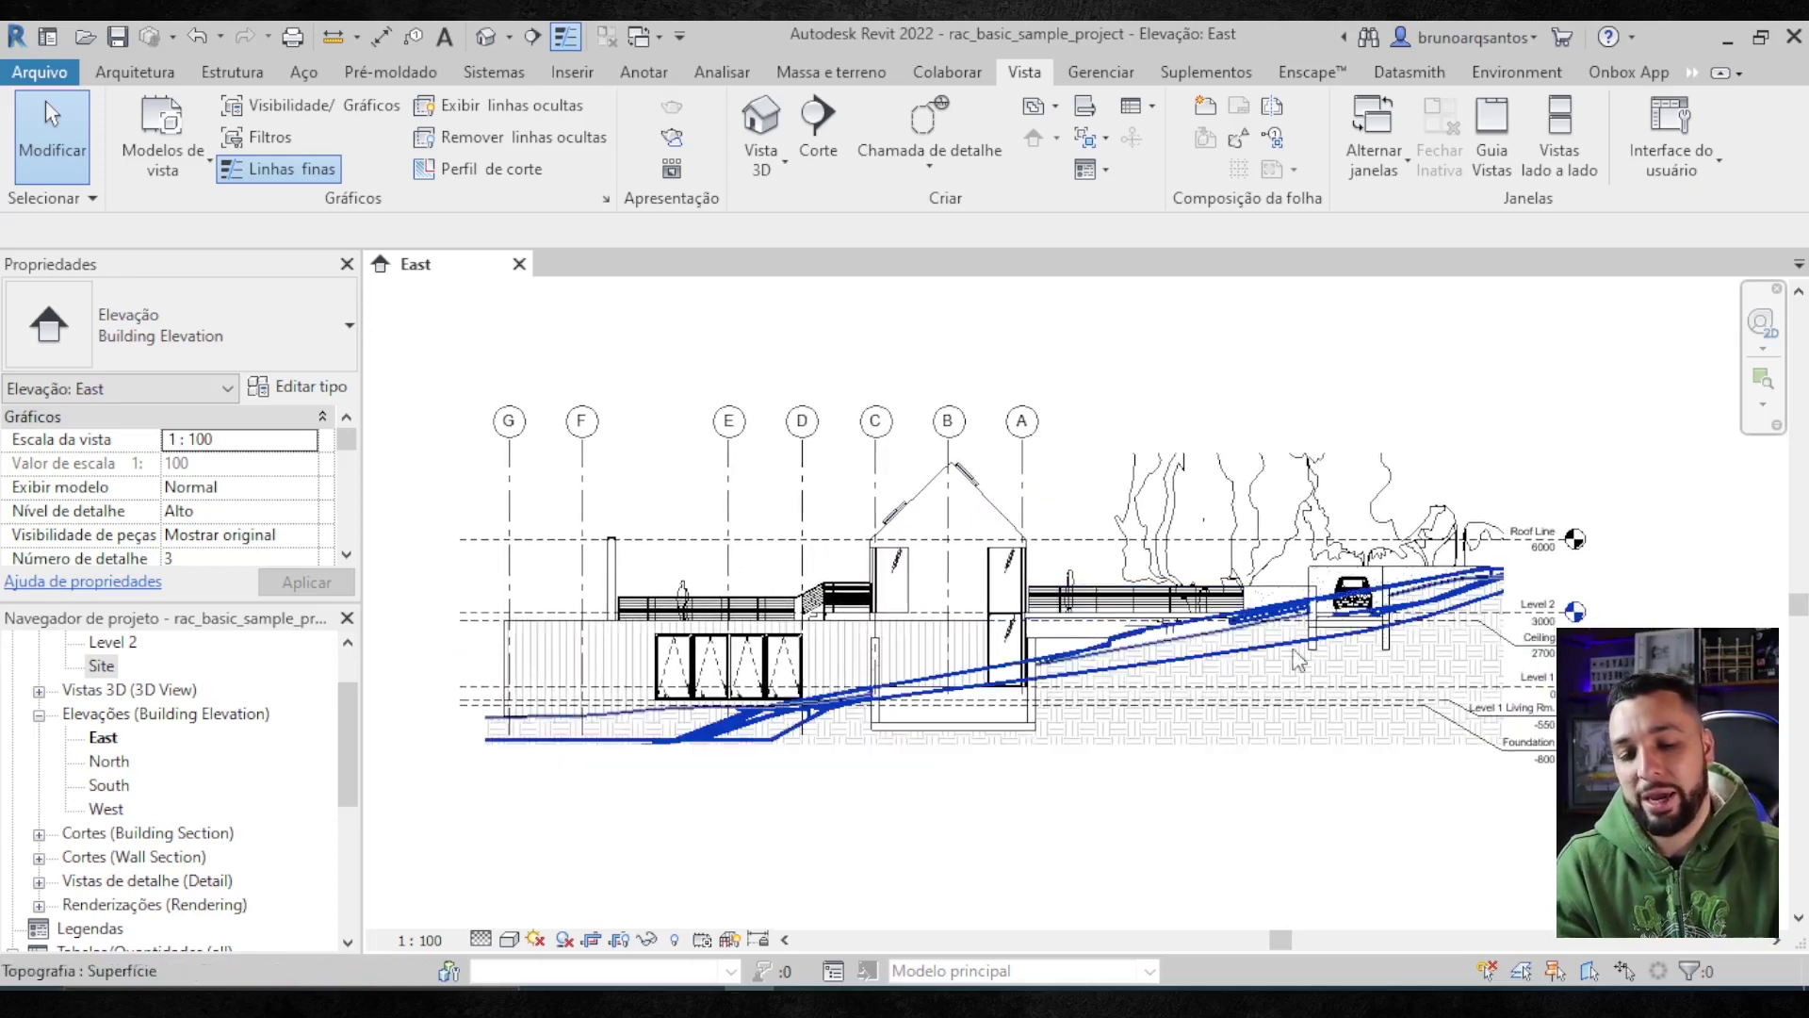
scroll(1056, 864, up, 1)
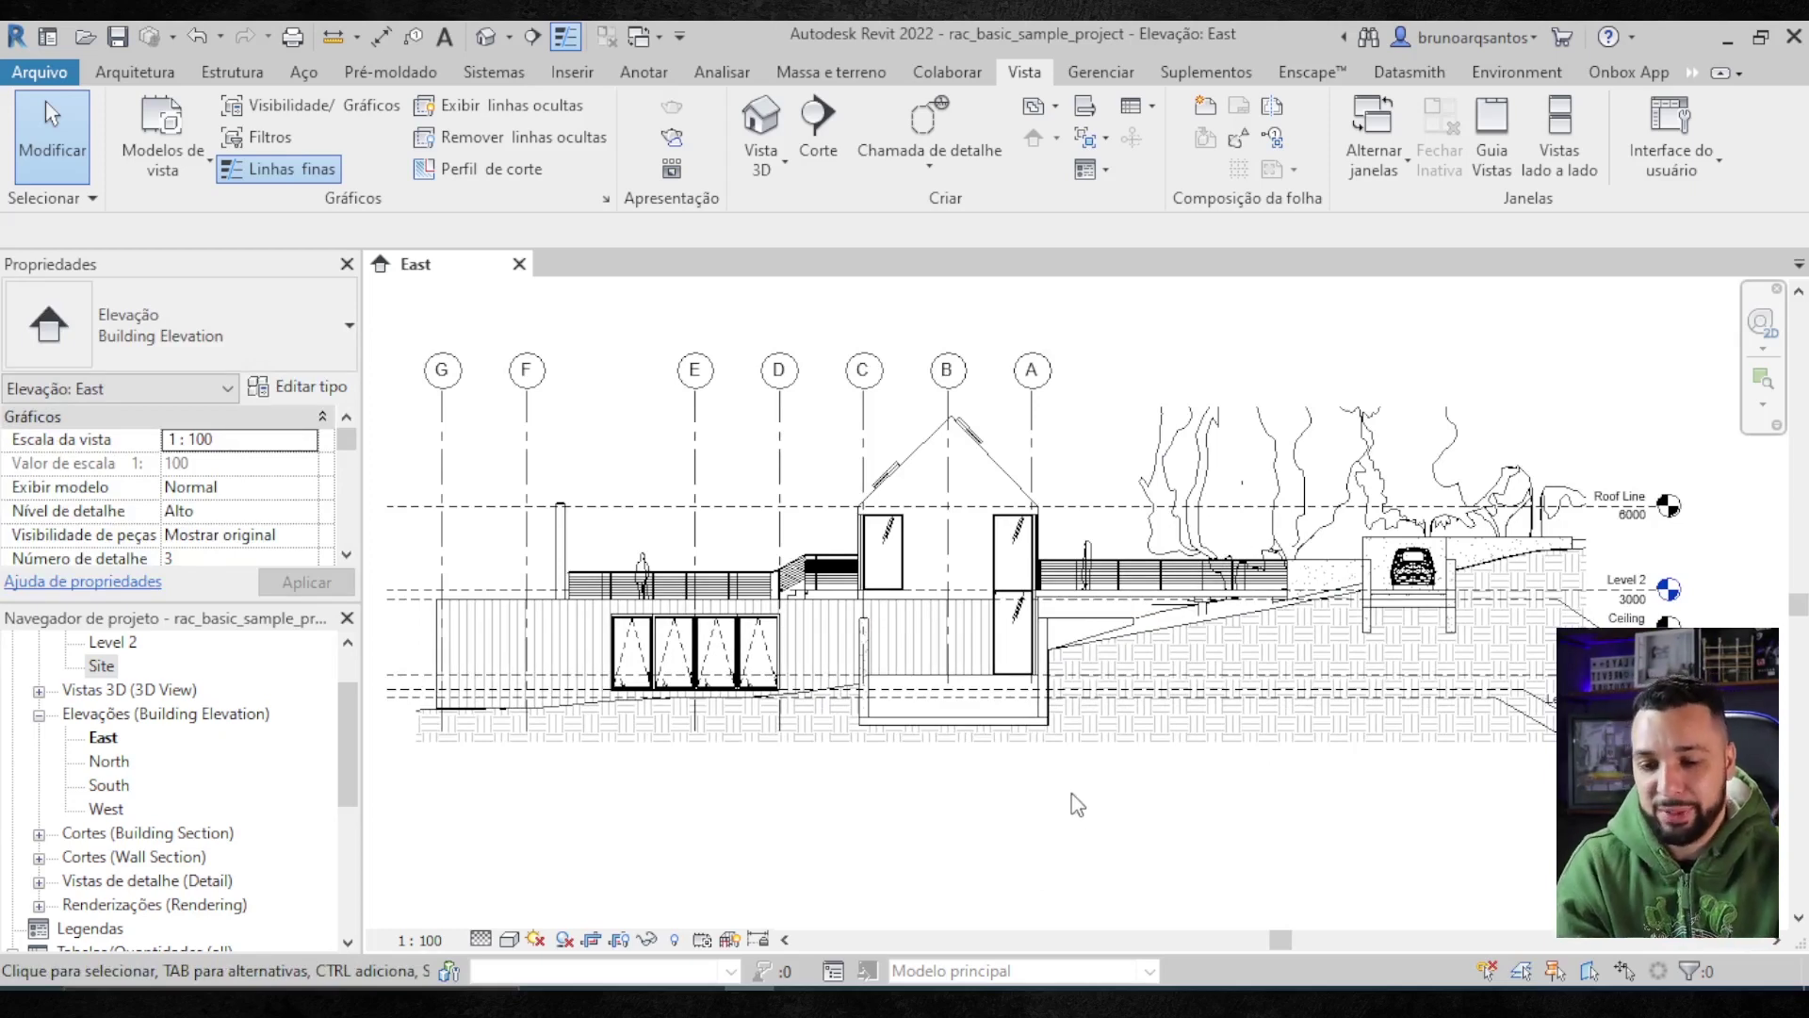
middle_drag(1077, 803, 1080, 803)
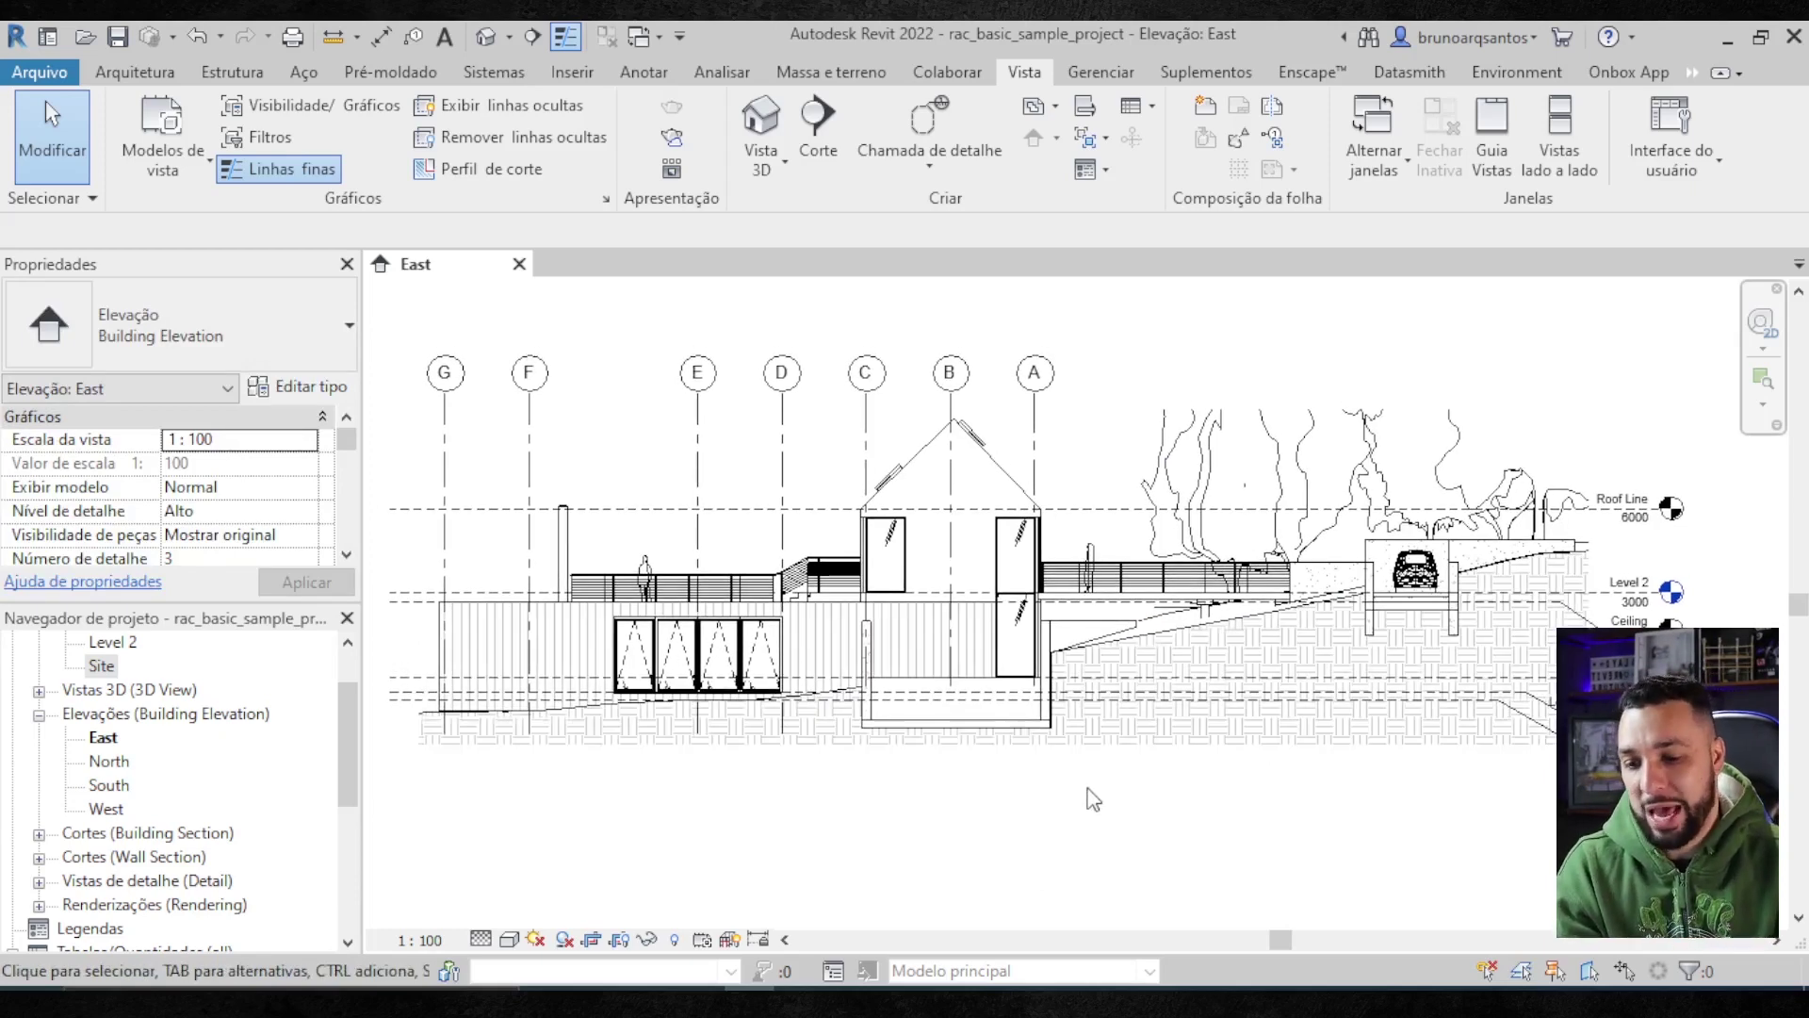
scroll(1102, 796, down, 1)
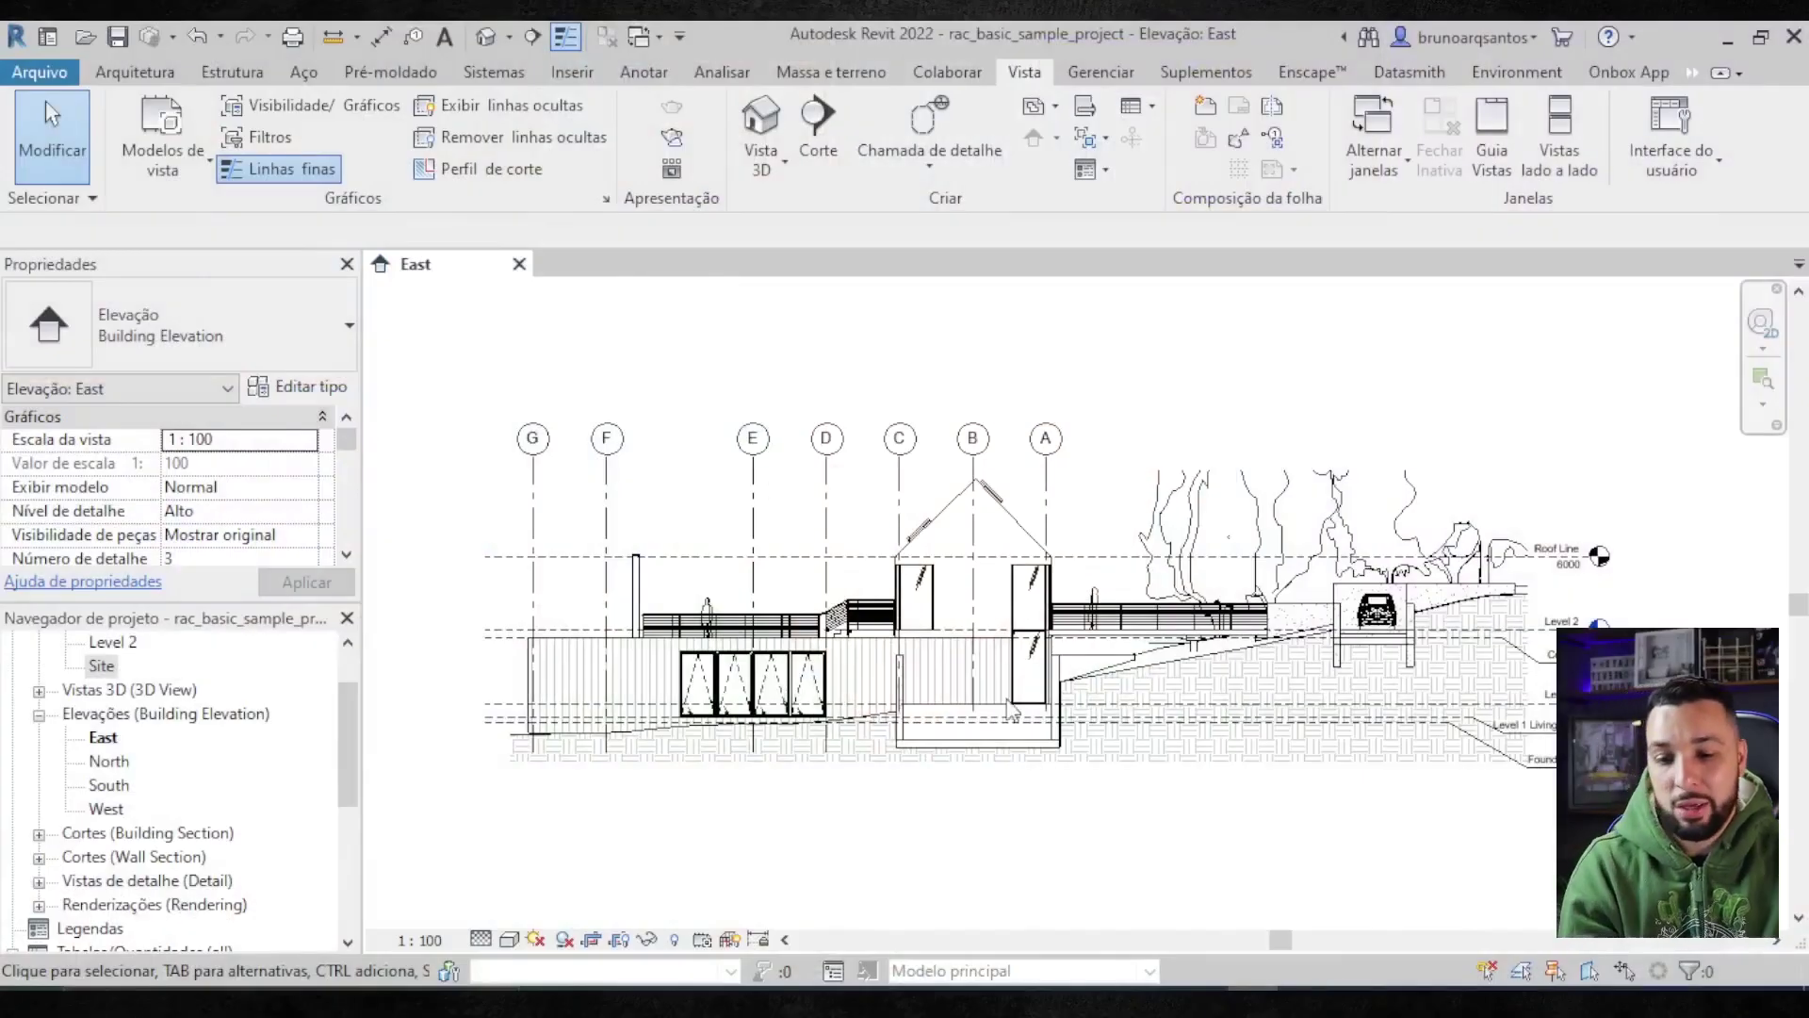
scroll(1004, 820, up, 1)
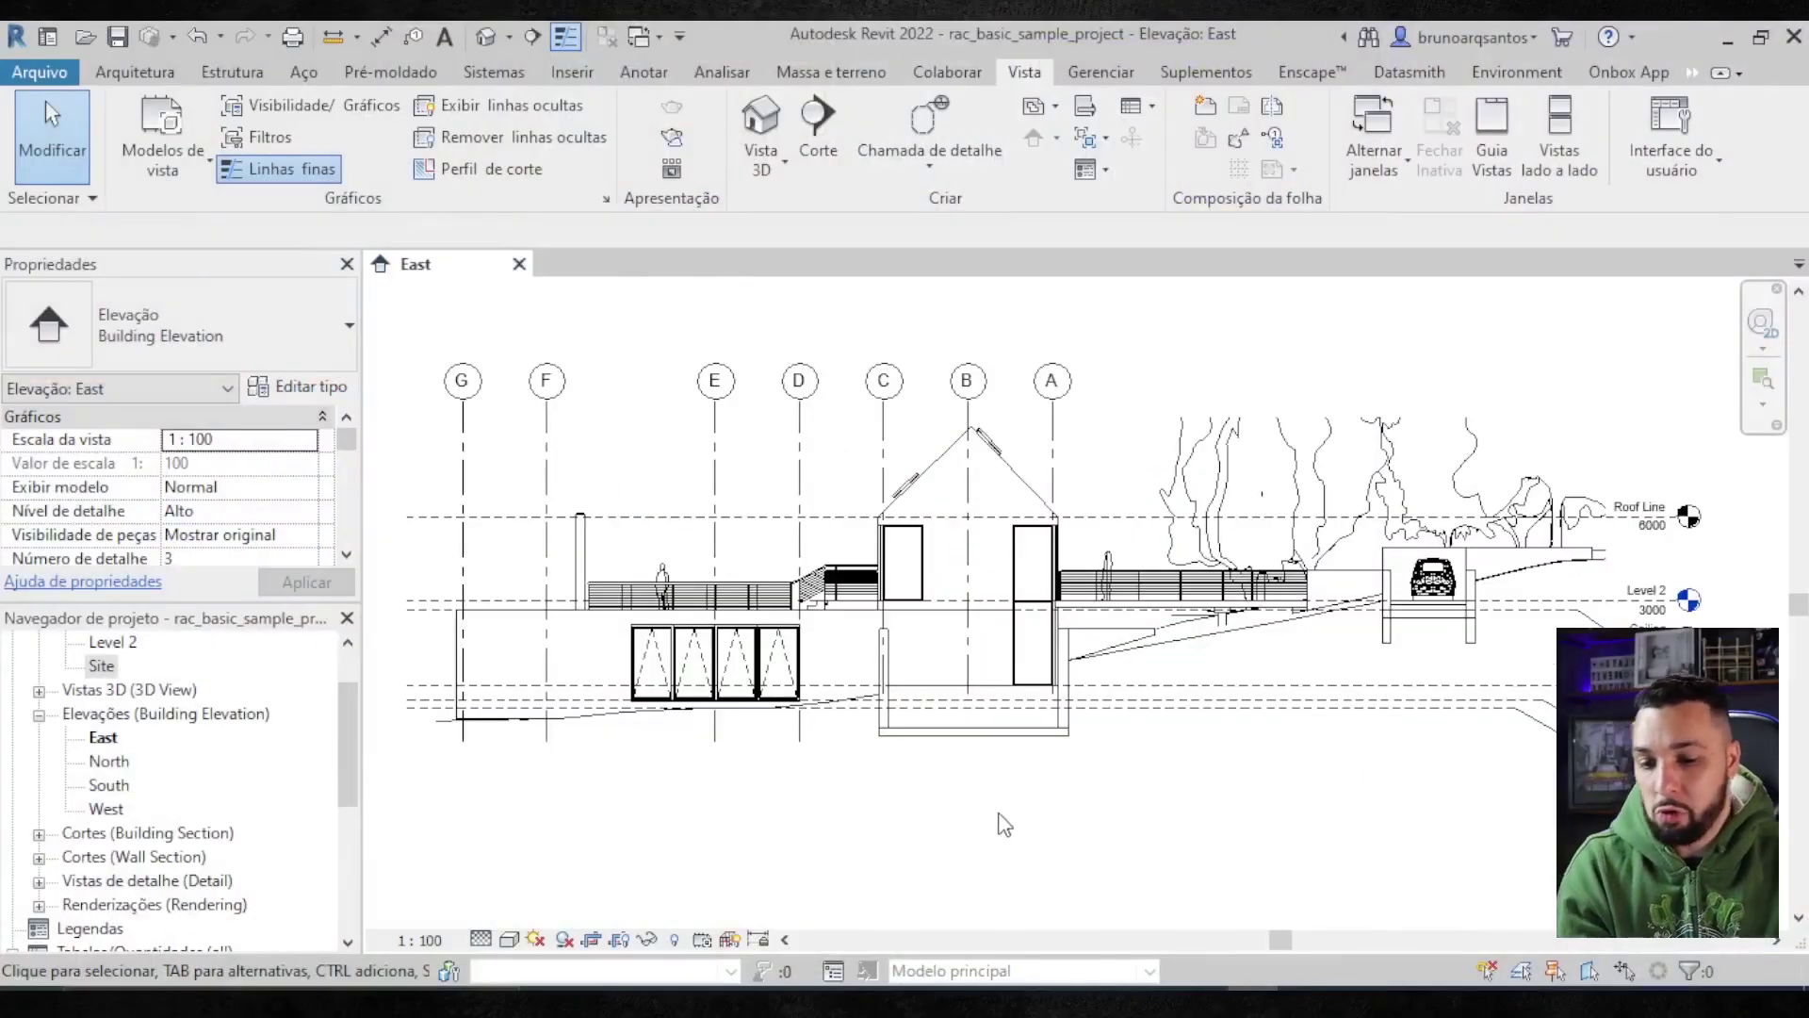
scroll(765, 796, up, 1)
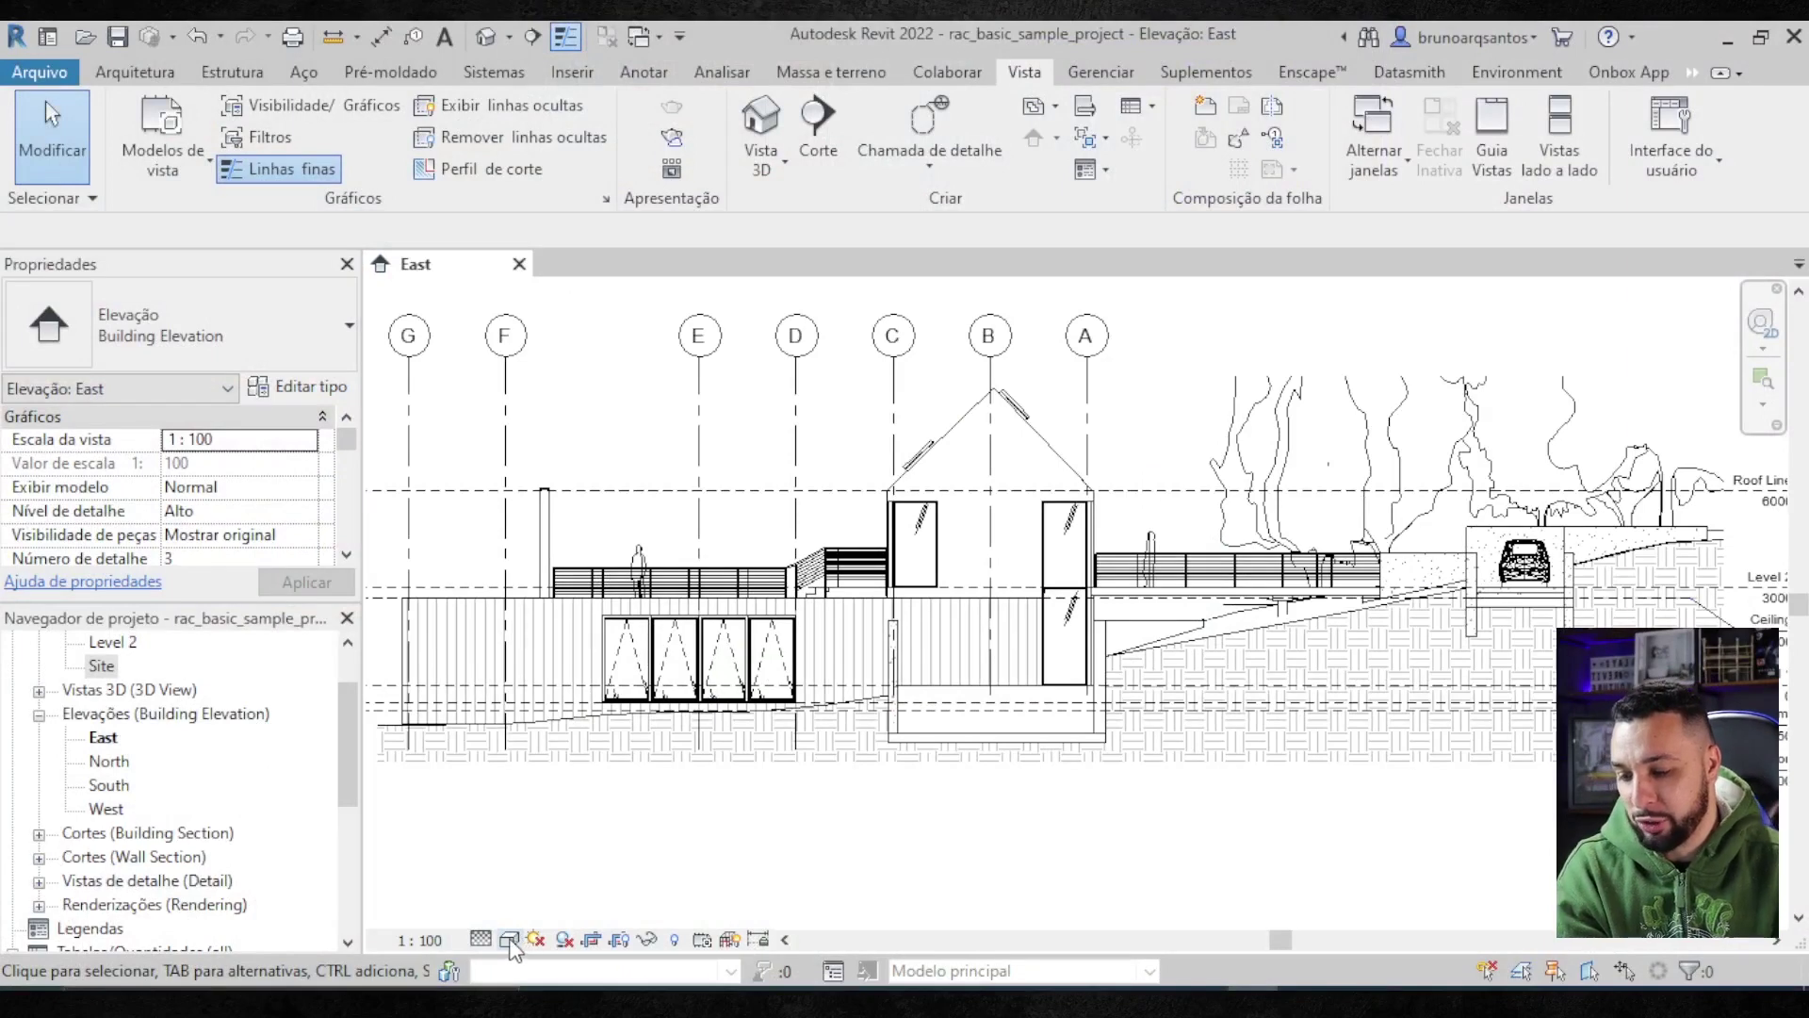
- Set the East elevation background to Sky (Céu) in Graphic Display Options and apply it
click(510, 941)
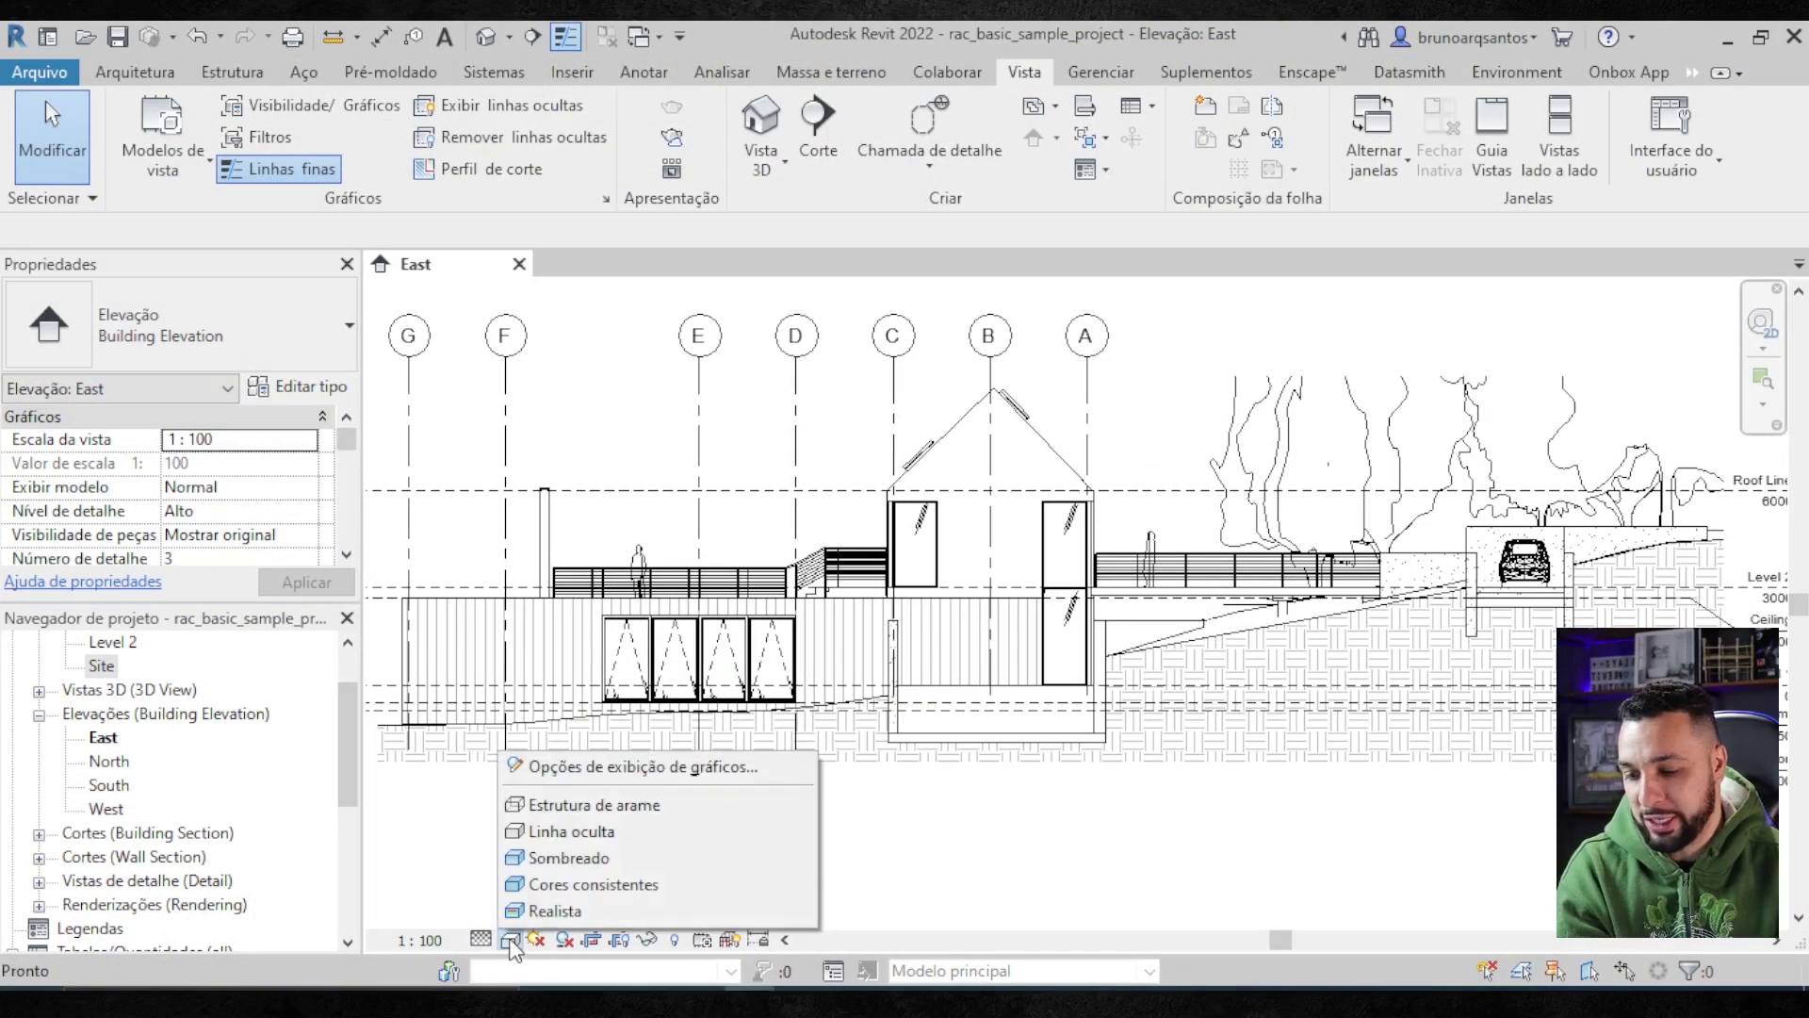
click(600, 766)
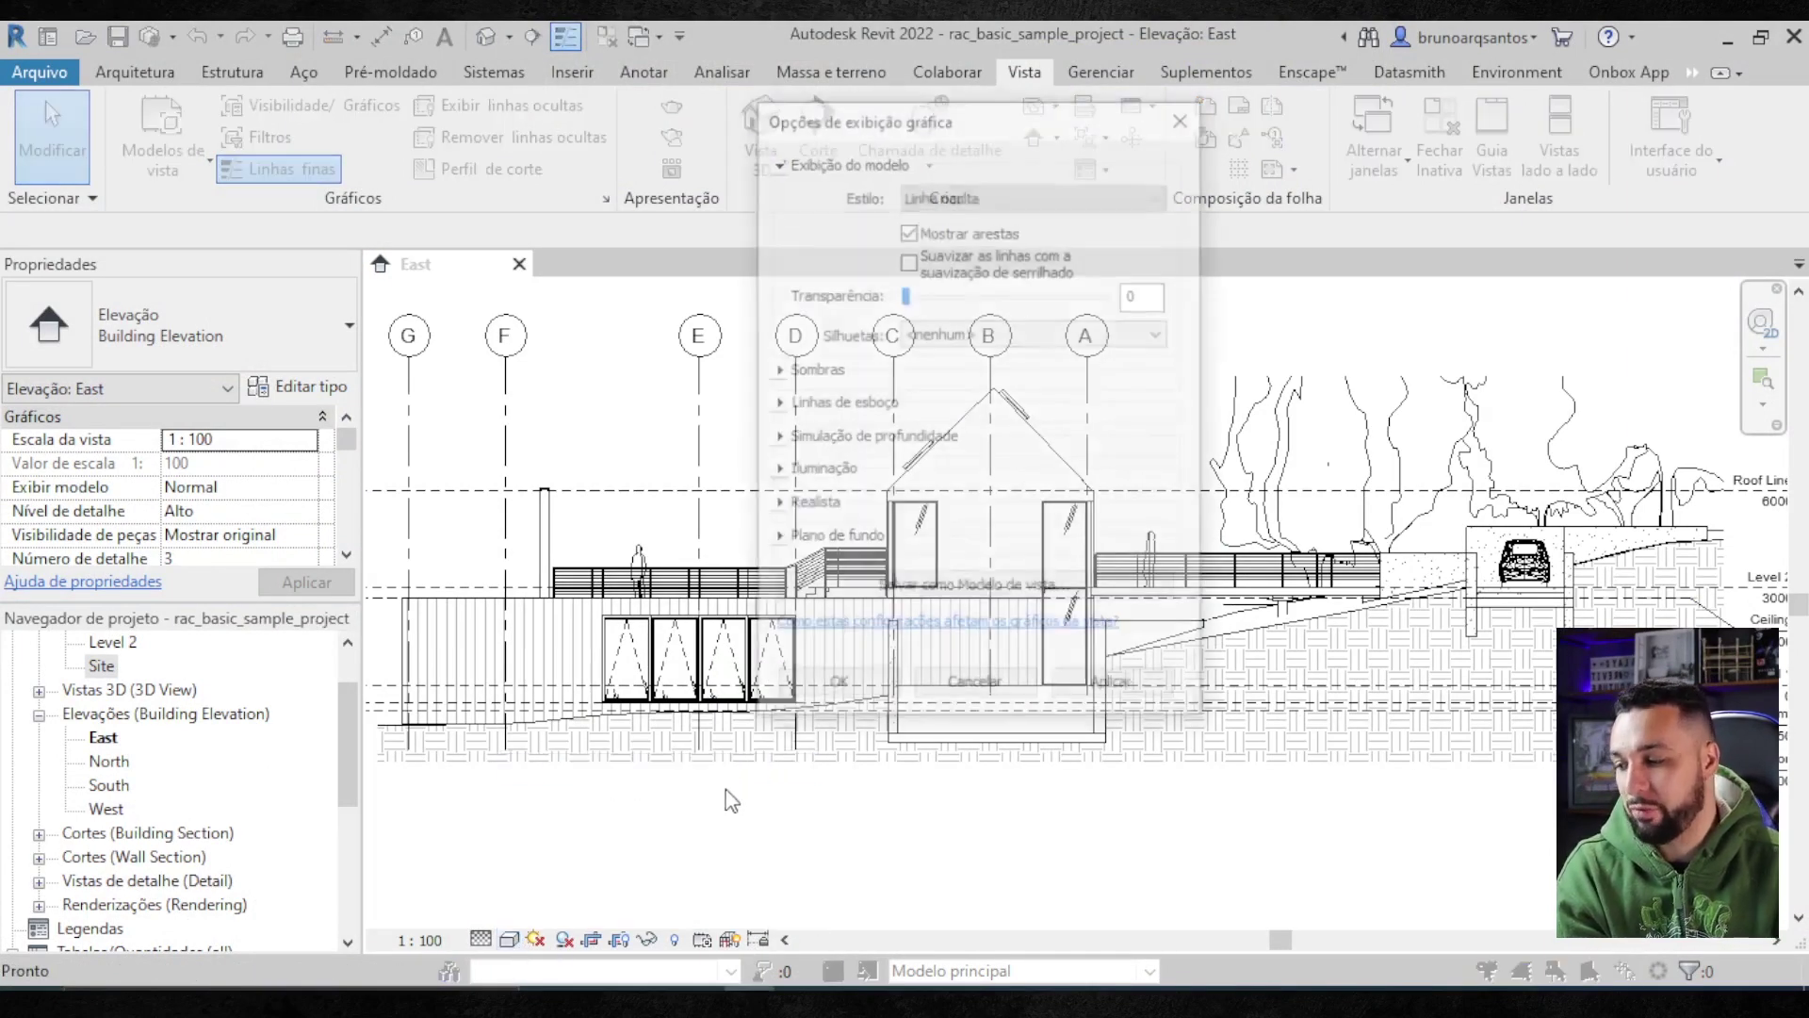
drag(1000, 117, 497, 125)
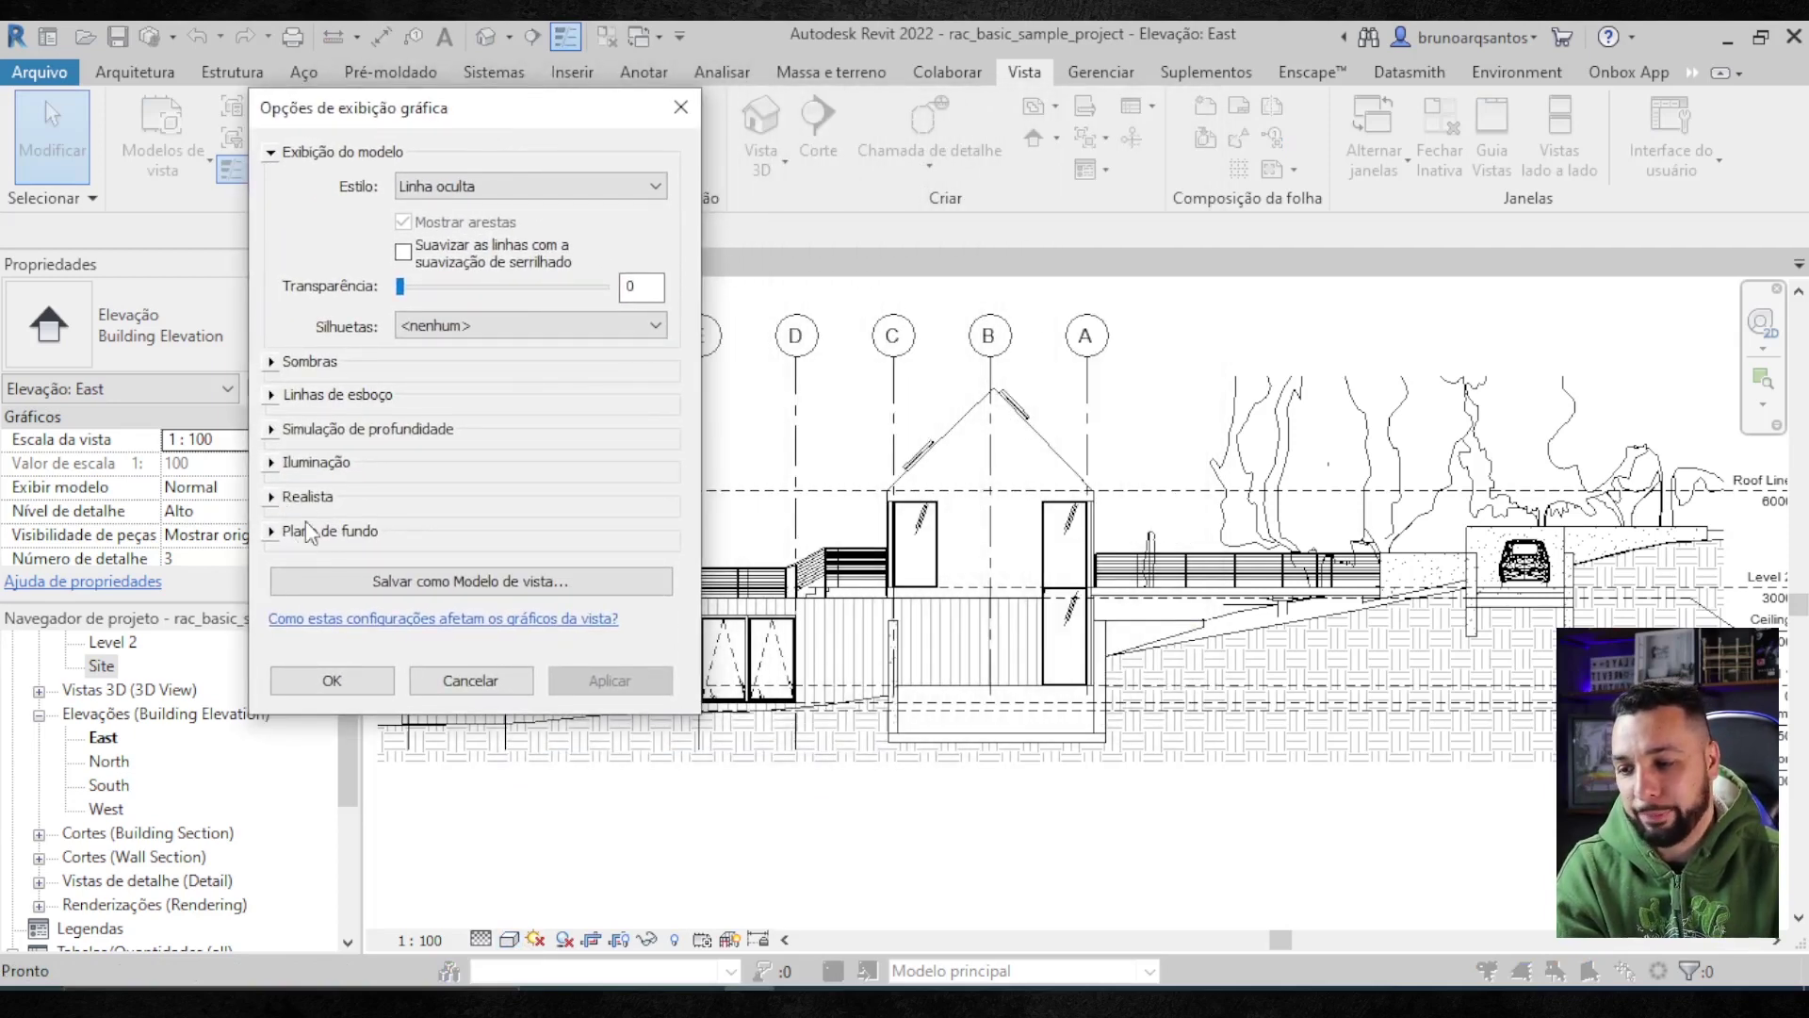
click(272, 533)
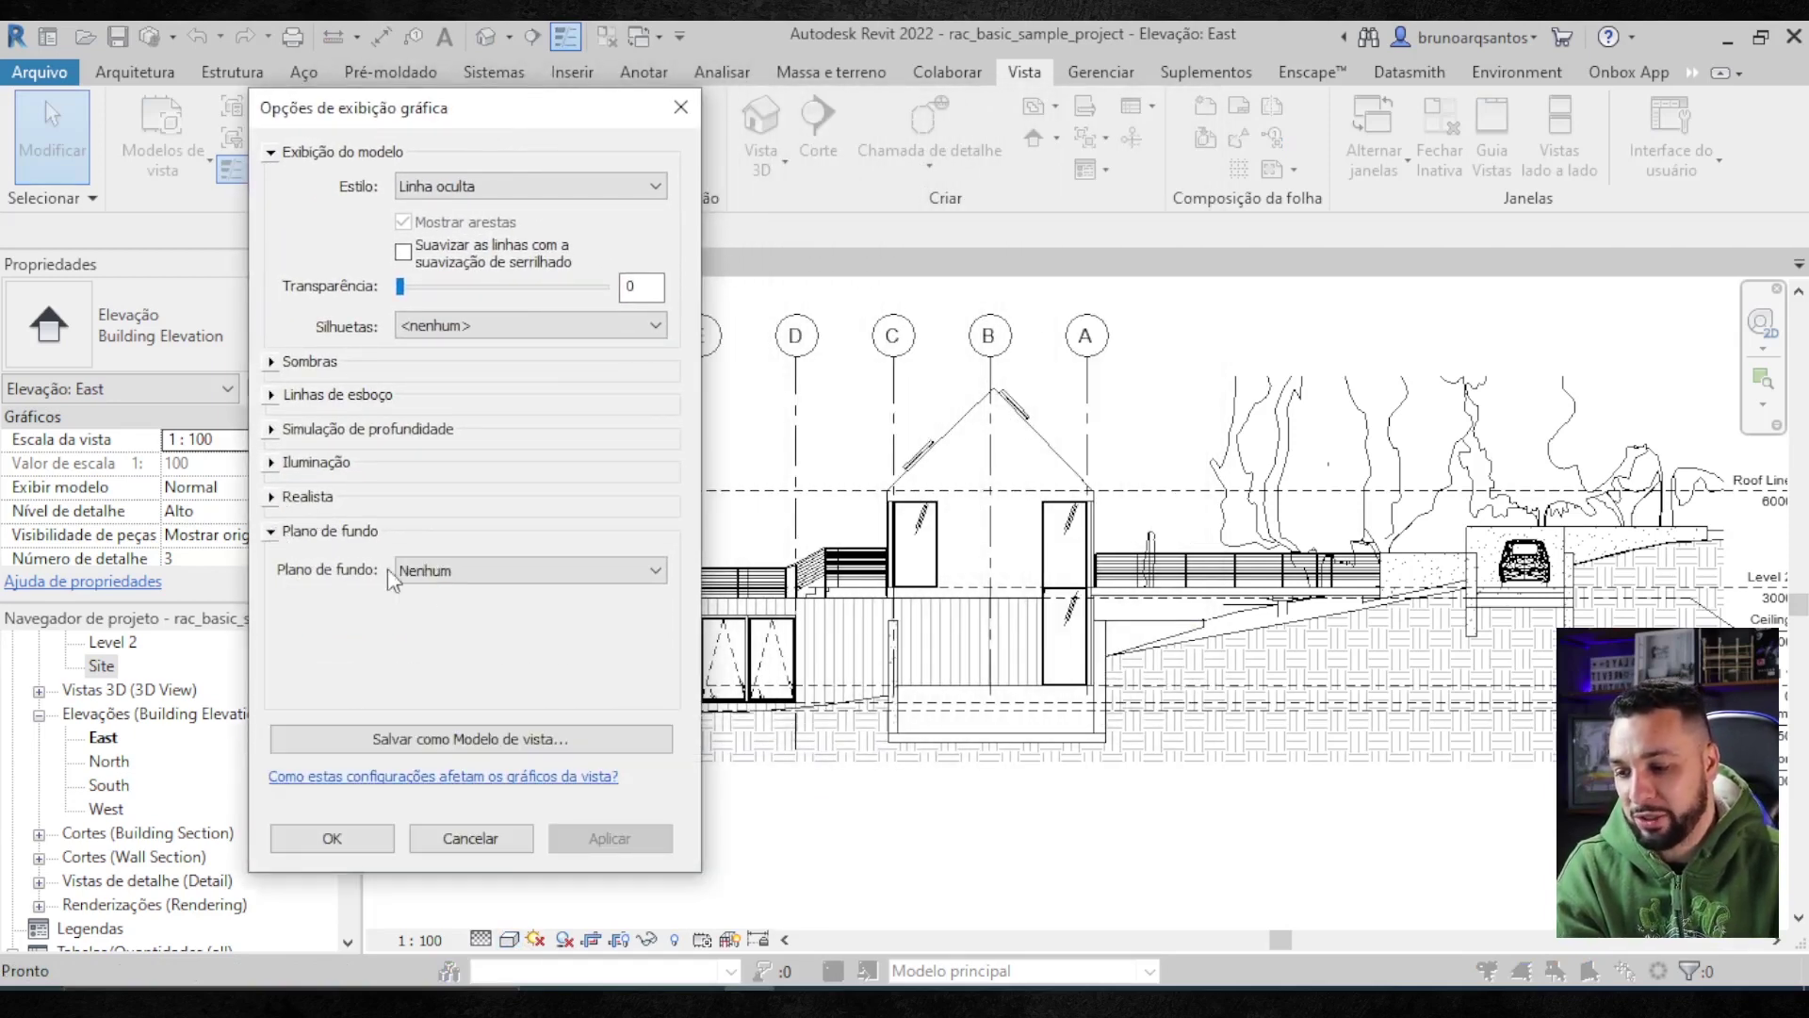
click(476, 577)
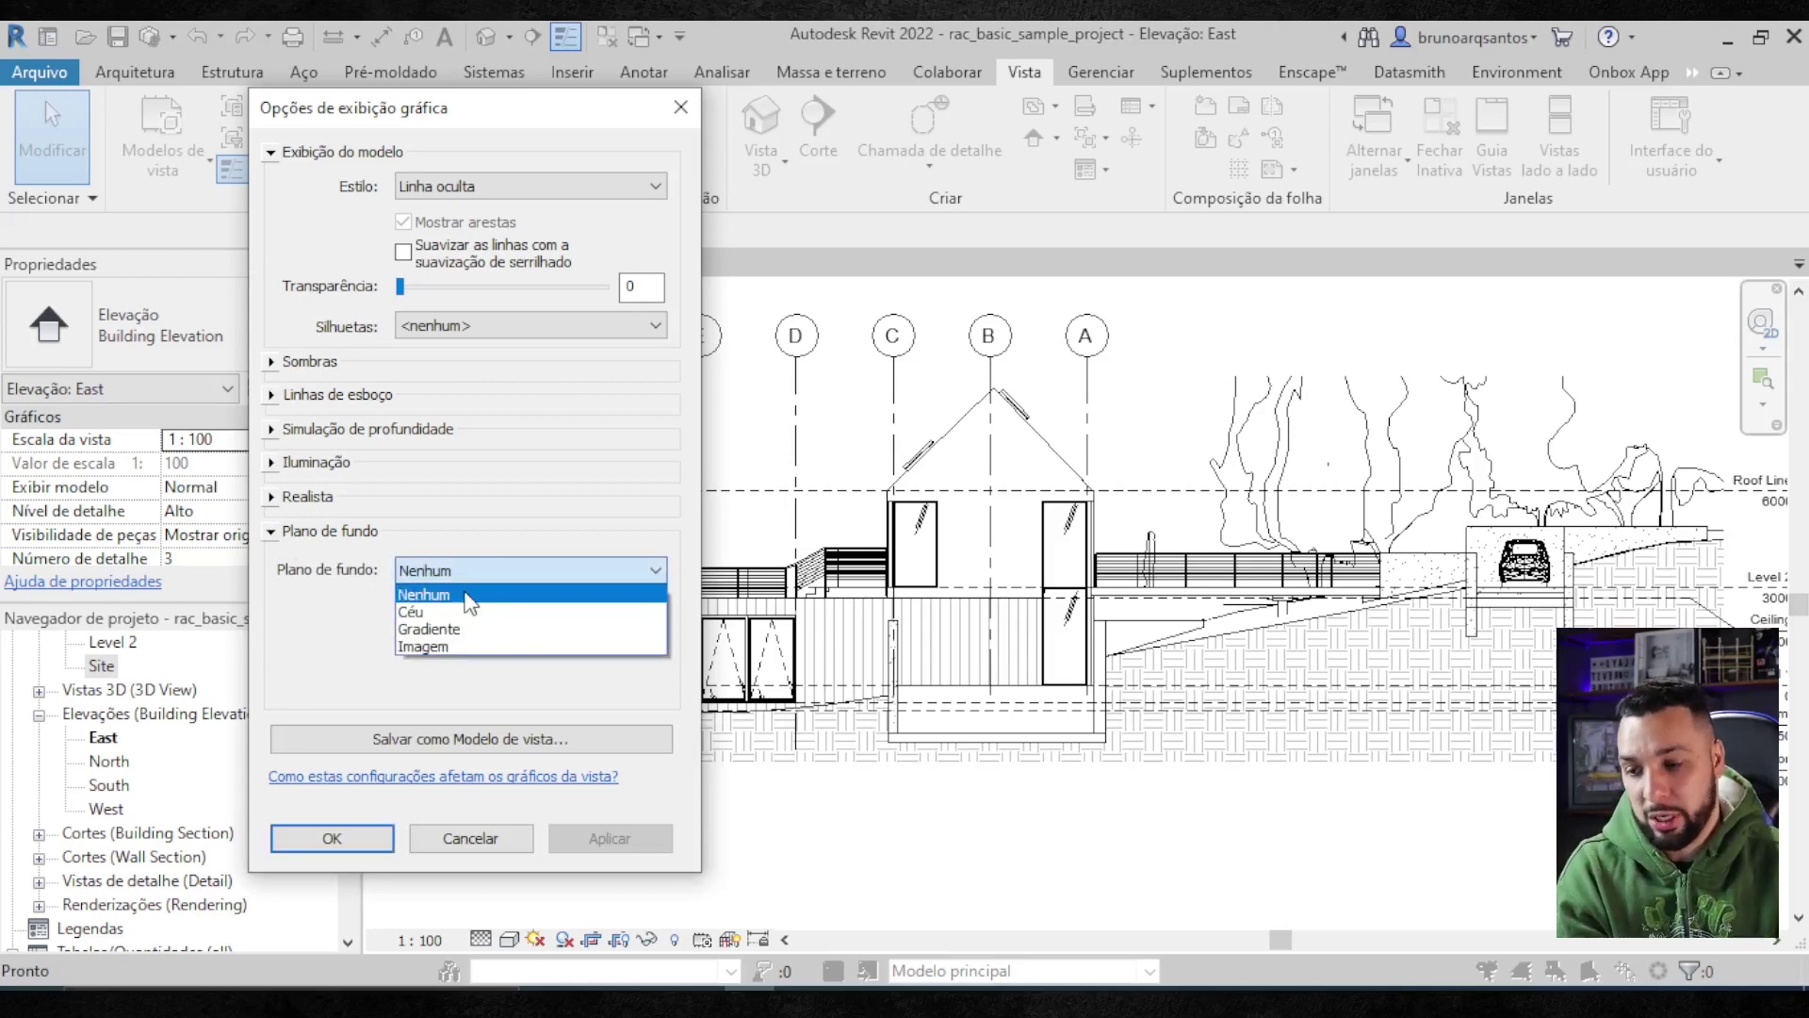
click(463, 613)
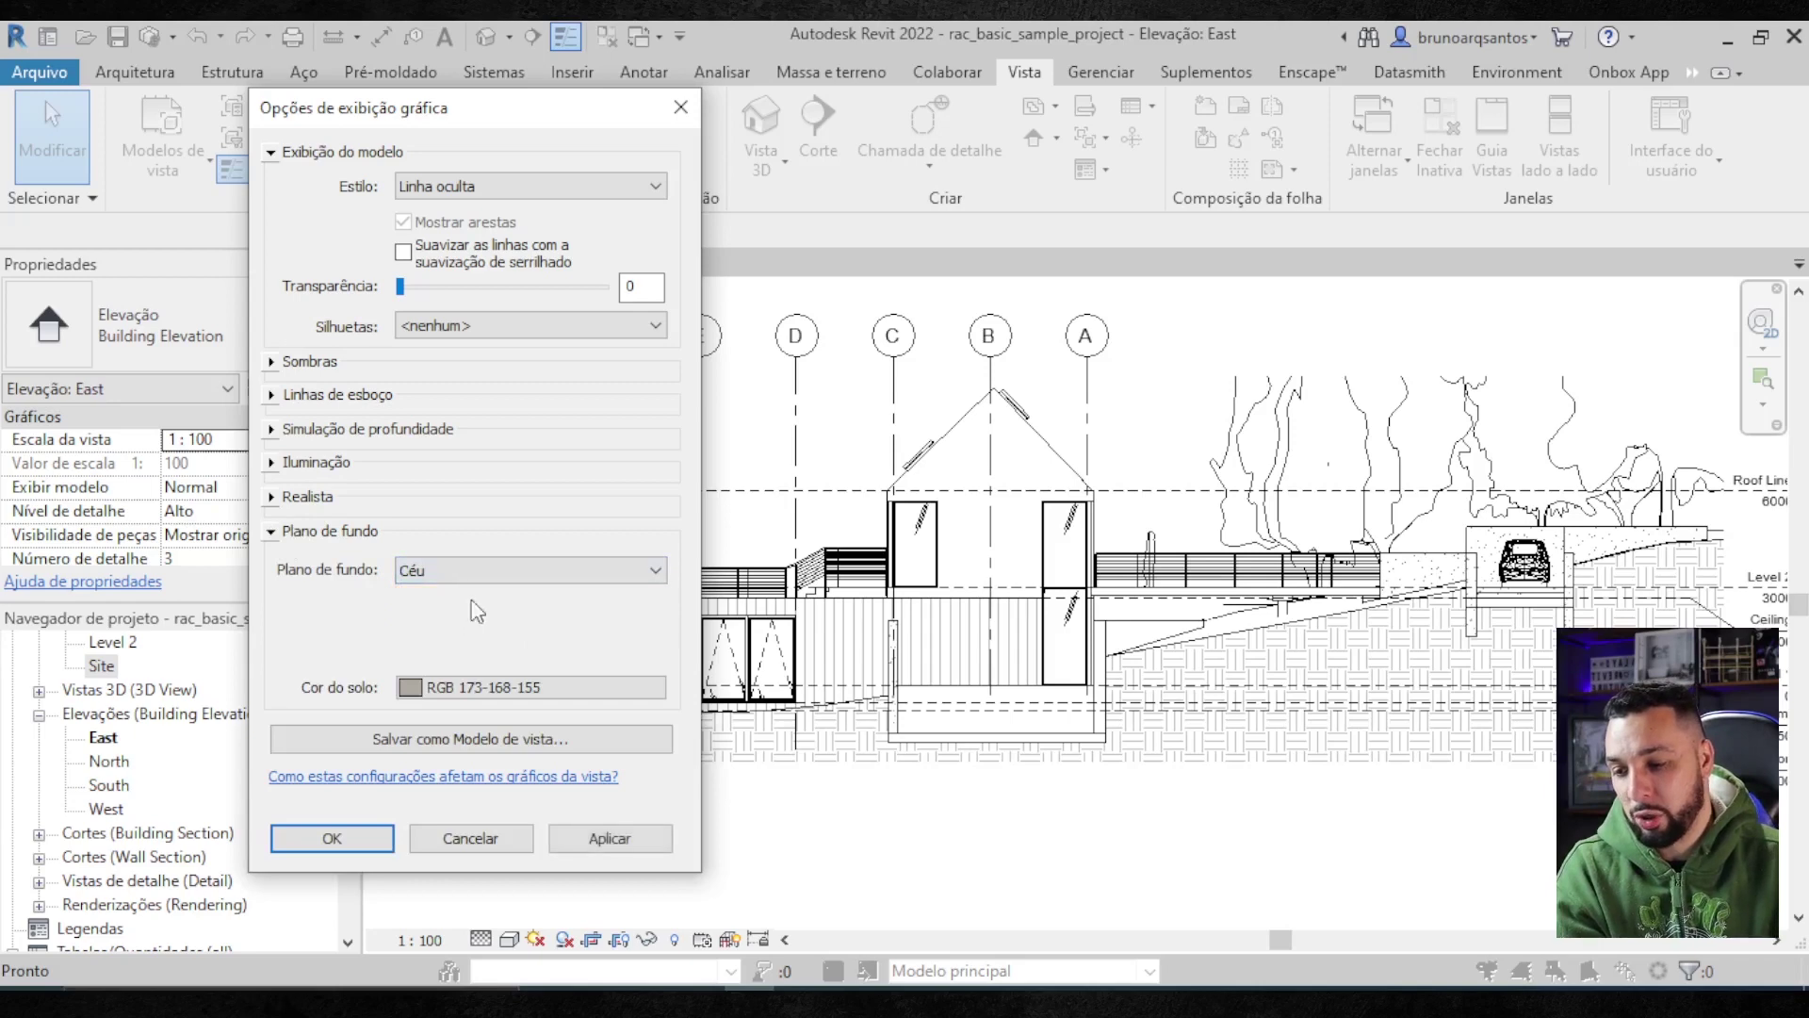
click(605, 839)
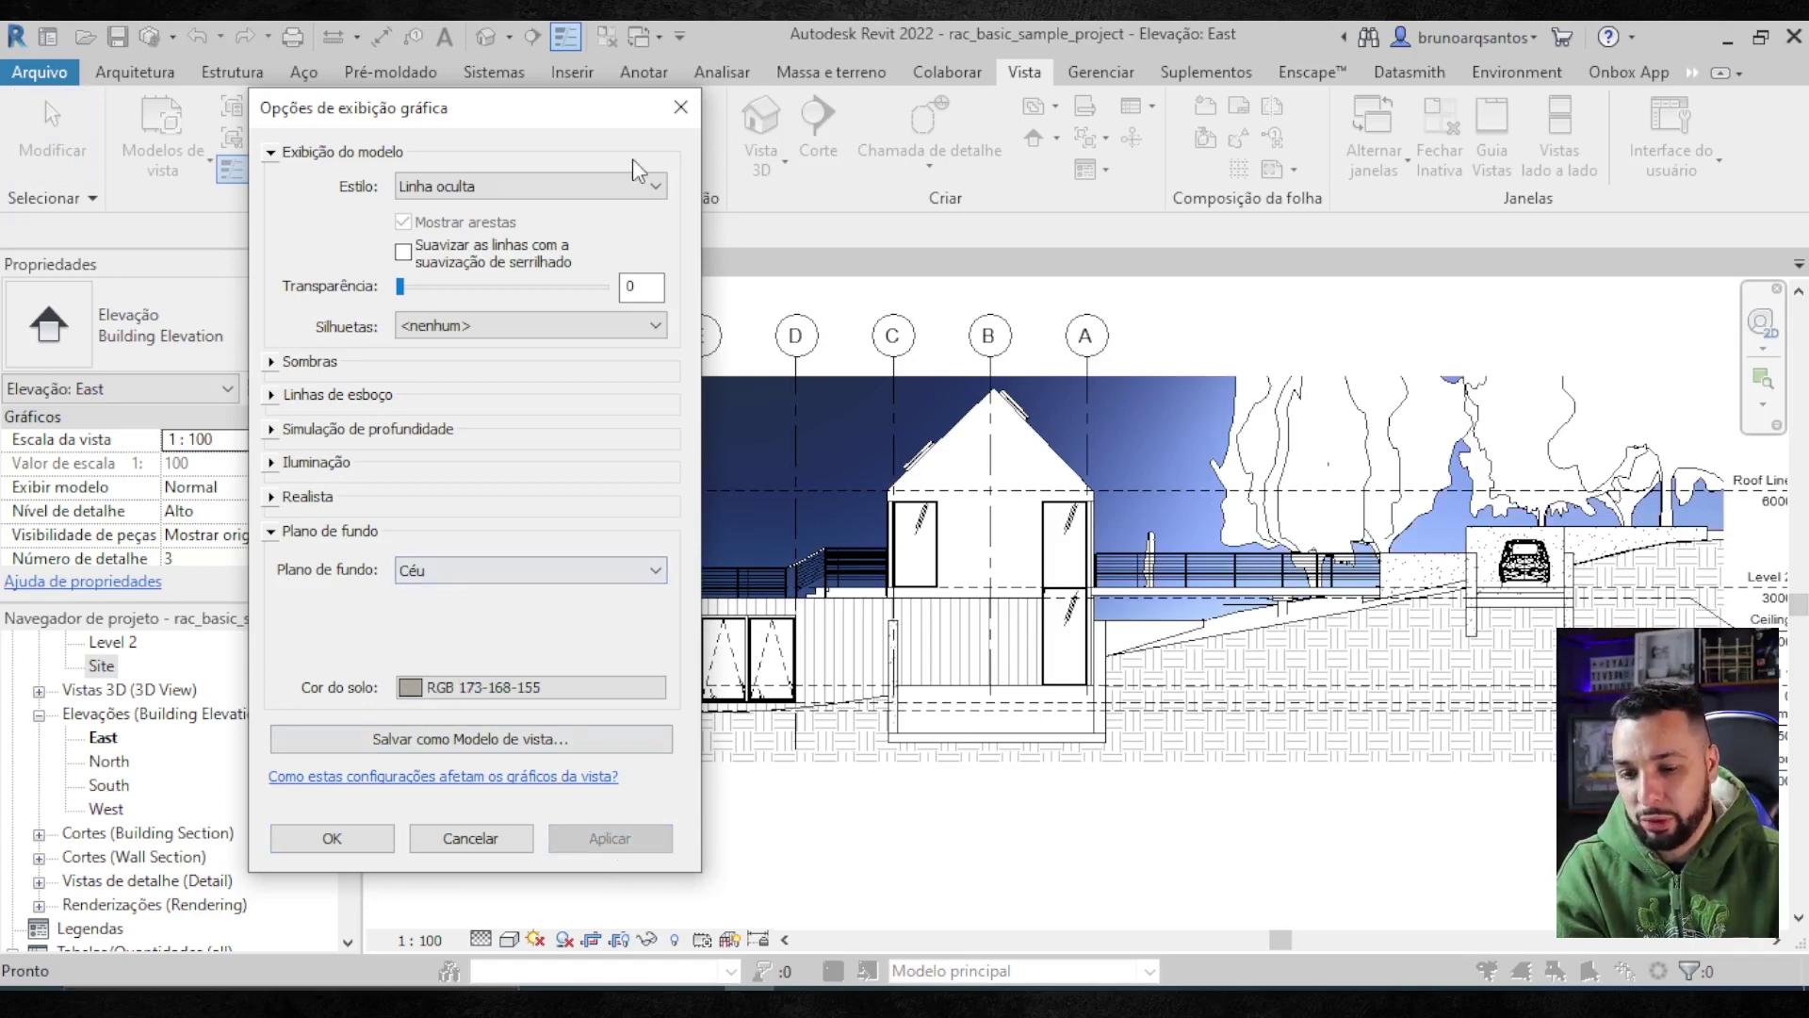
drag(603, 107, 633, 114)
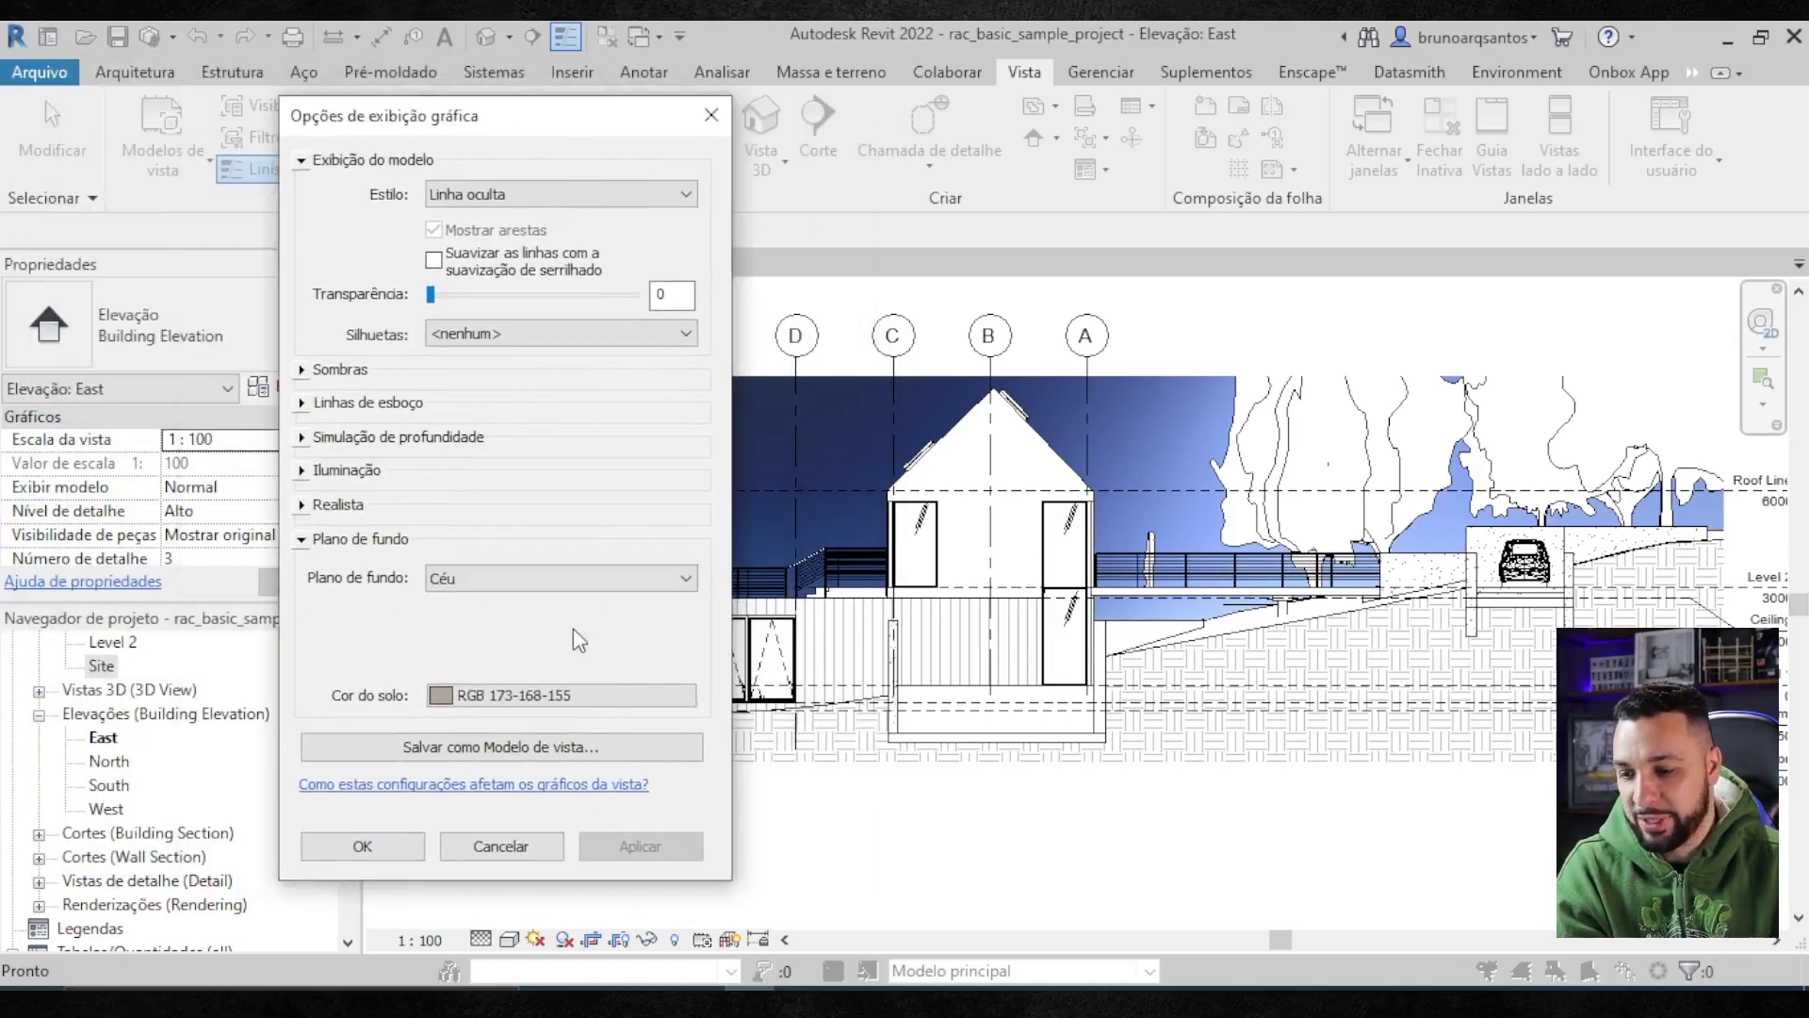
click(575, 584)
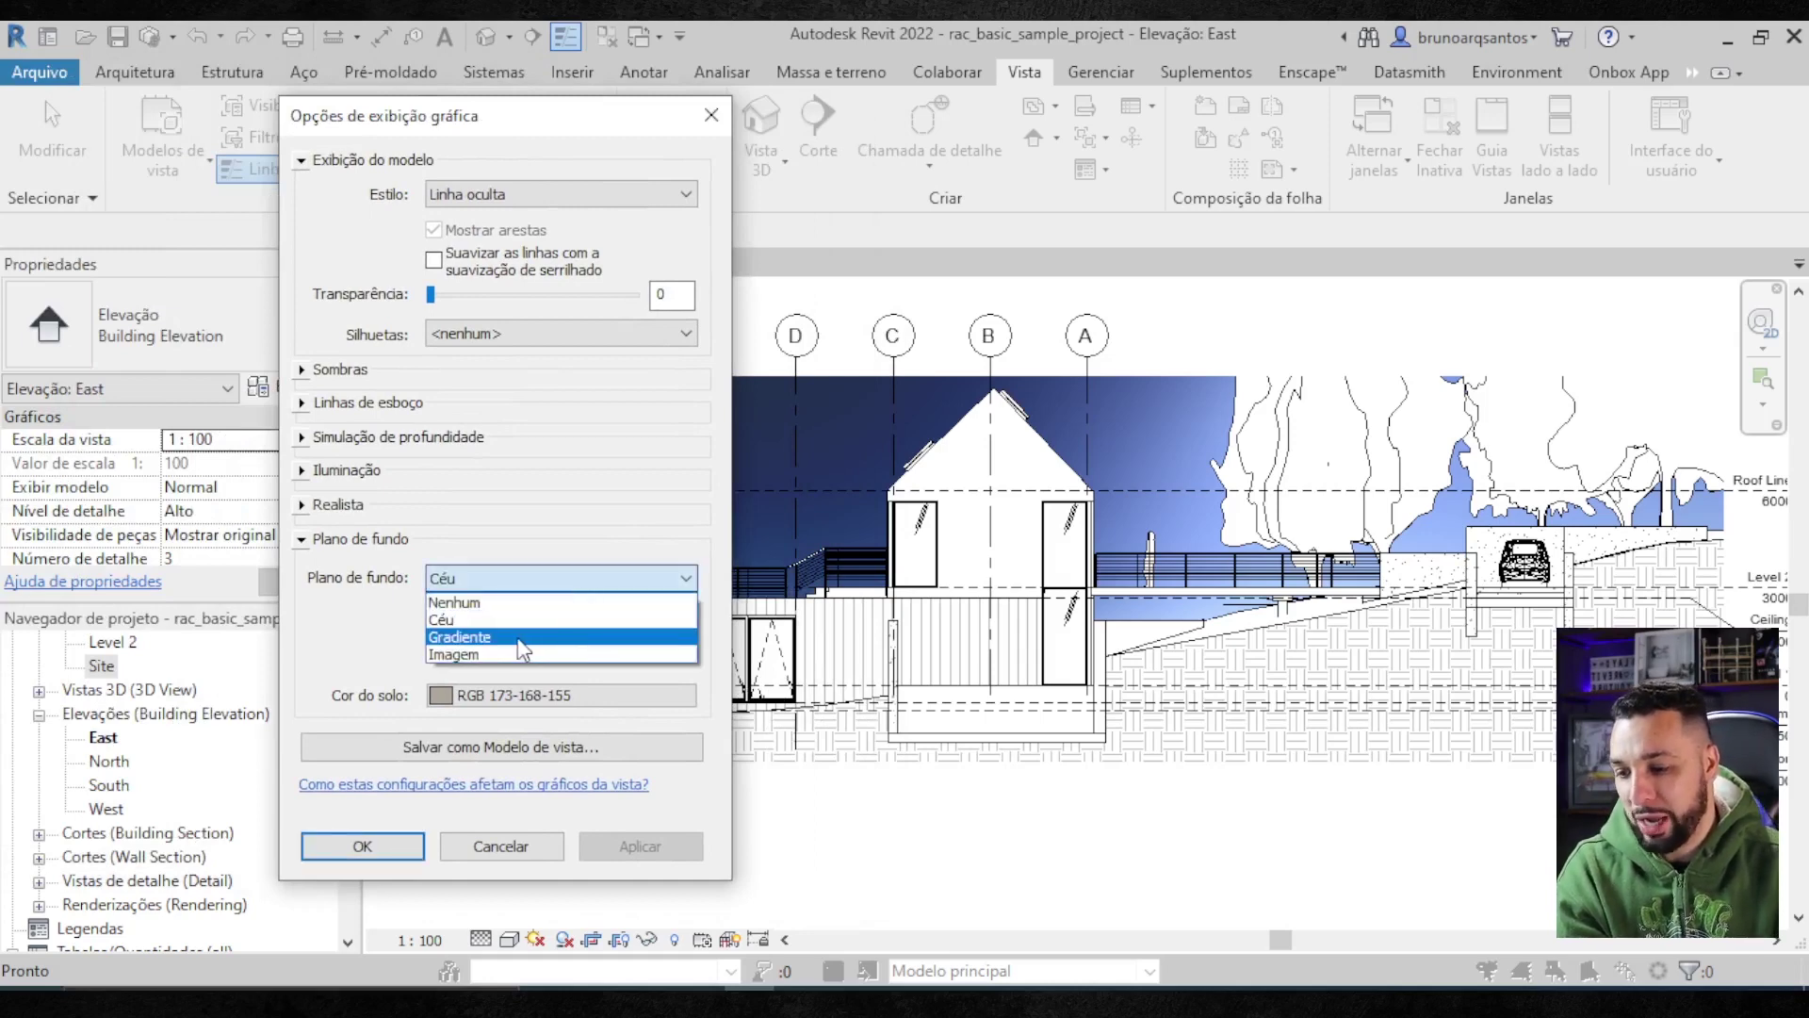
- Switch the background to a gradient and try yellow, then magenta, as the sky colour
click(517, 639)
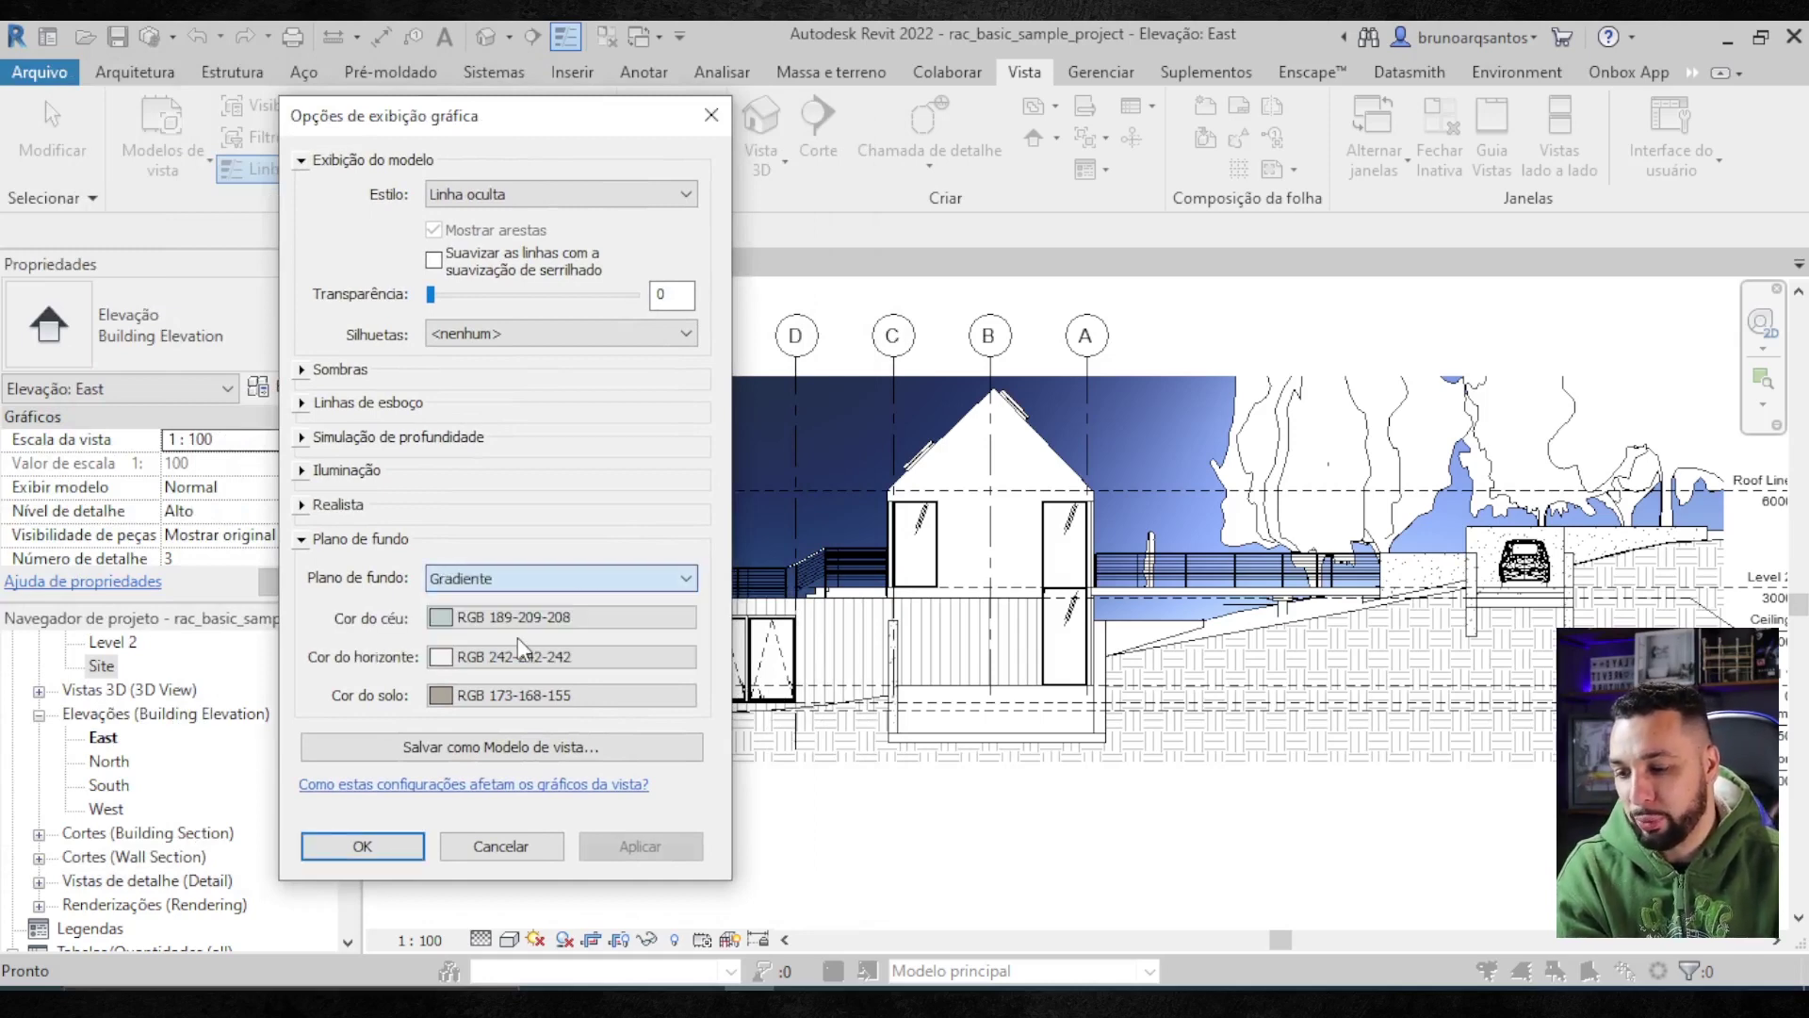
click(439, 616)
click(803, 237)
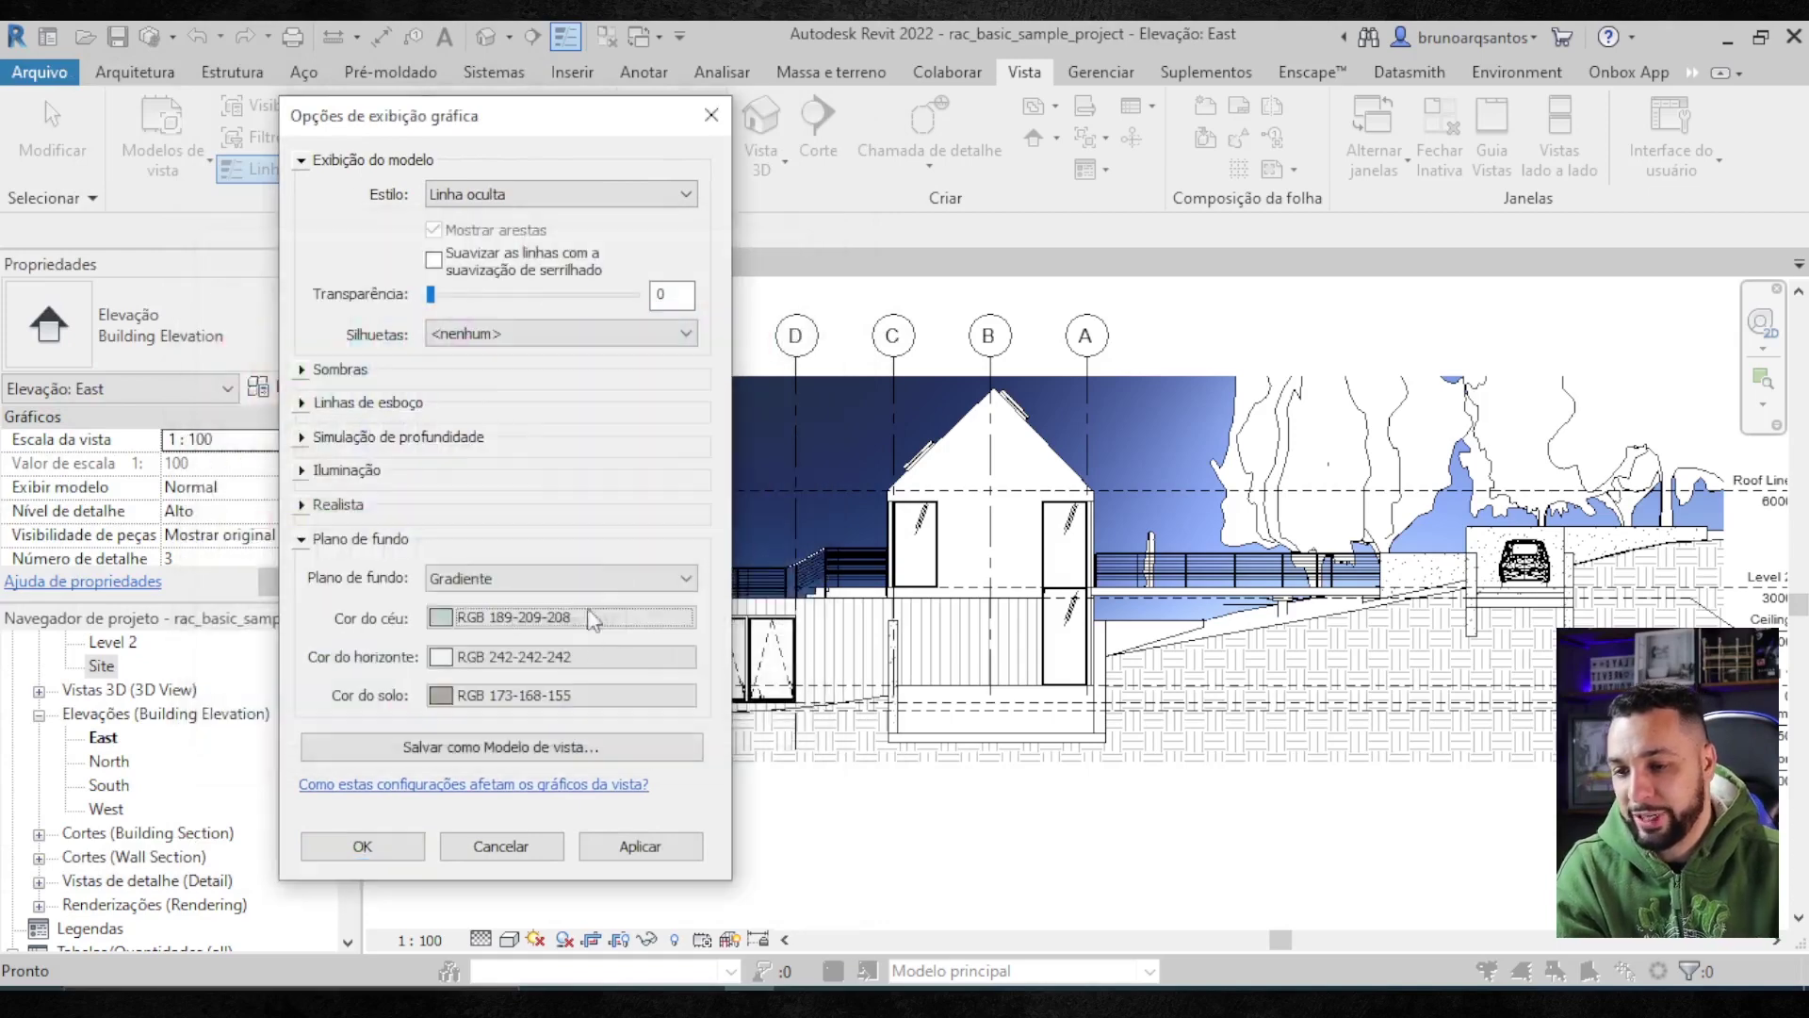
click(439, 616)
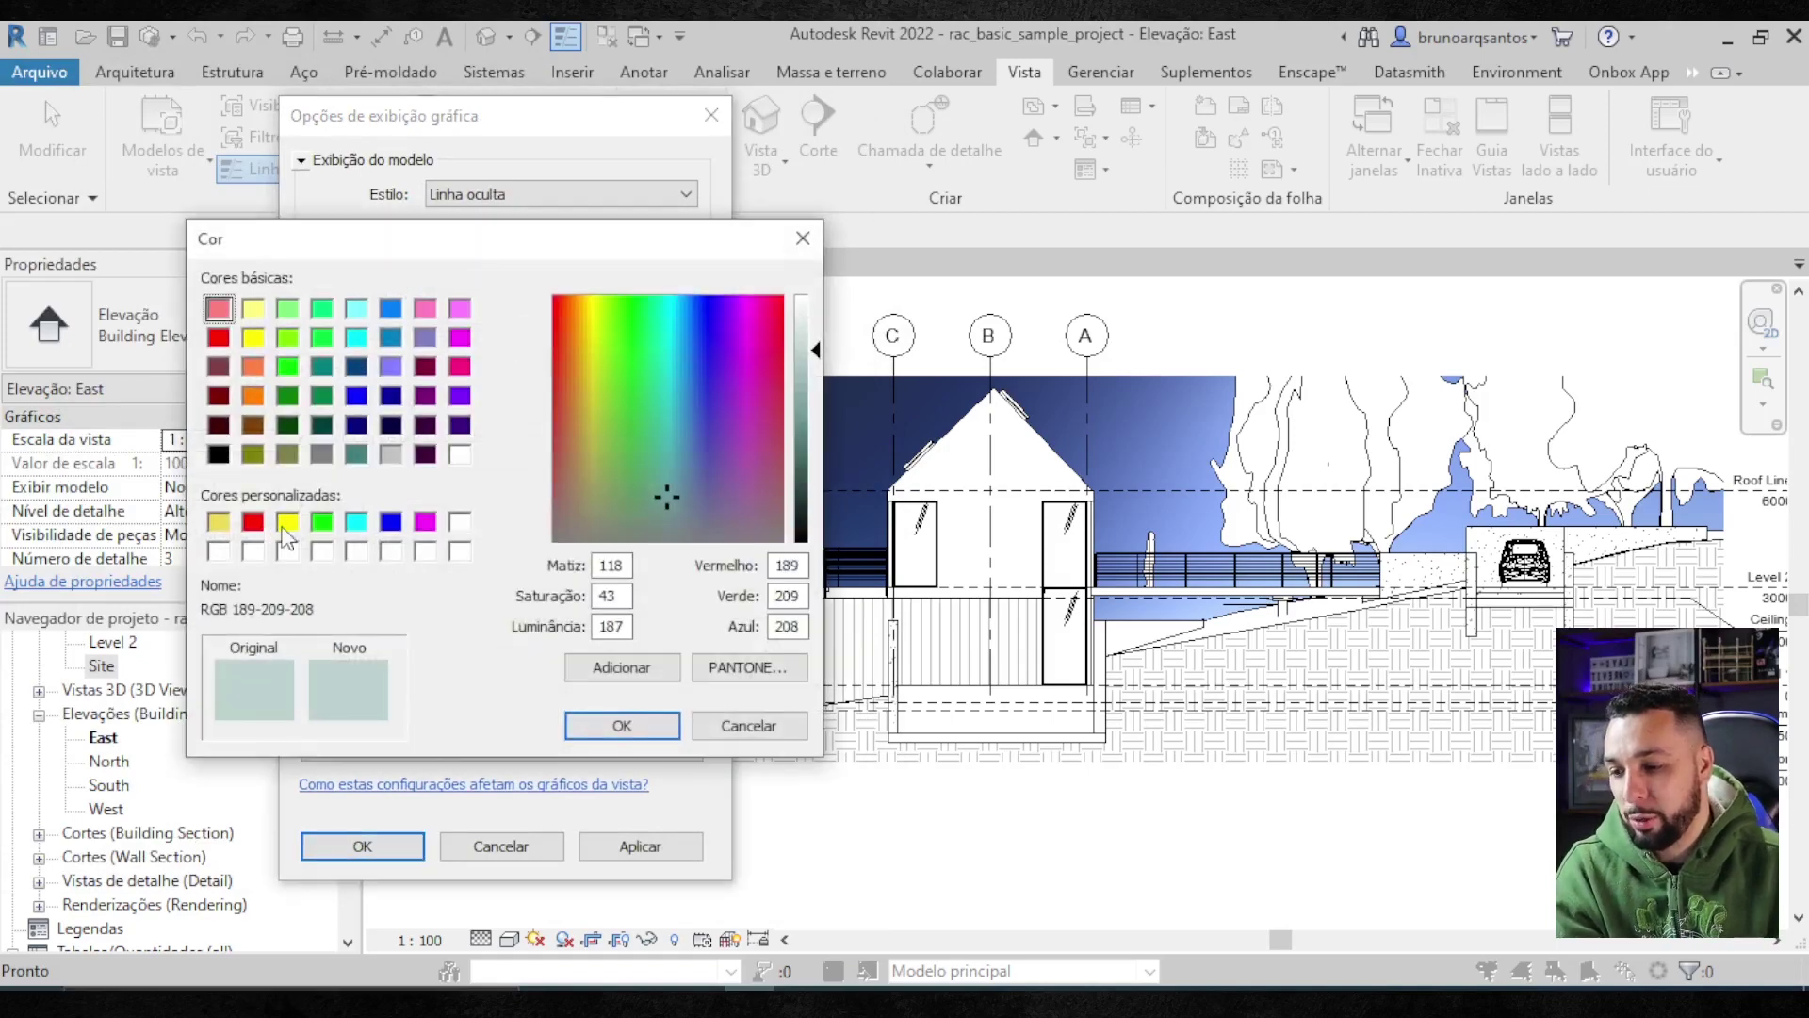
click(288, 521)
click(622, 725)
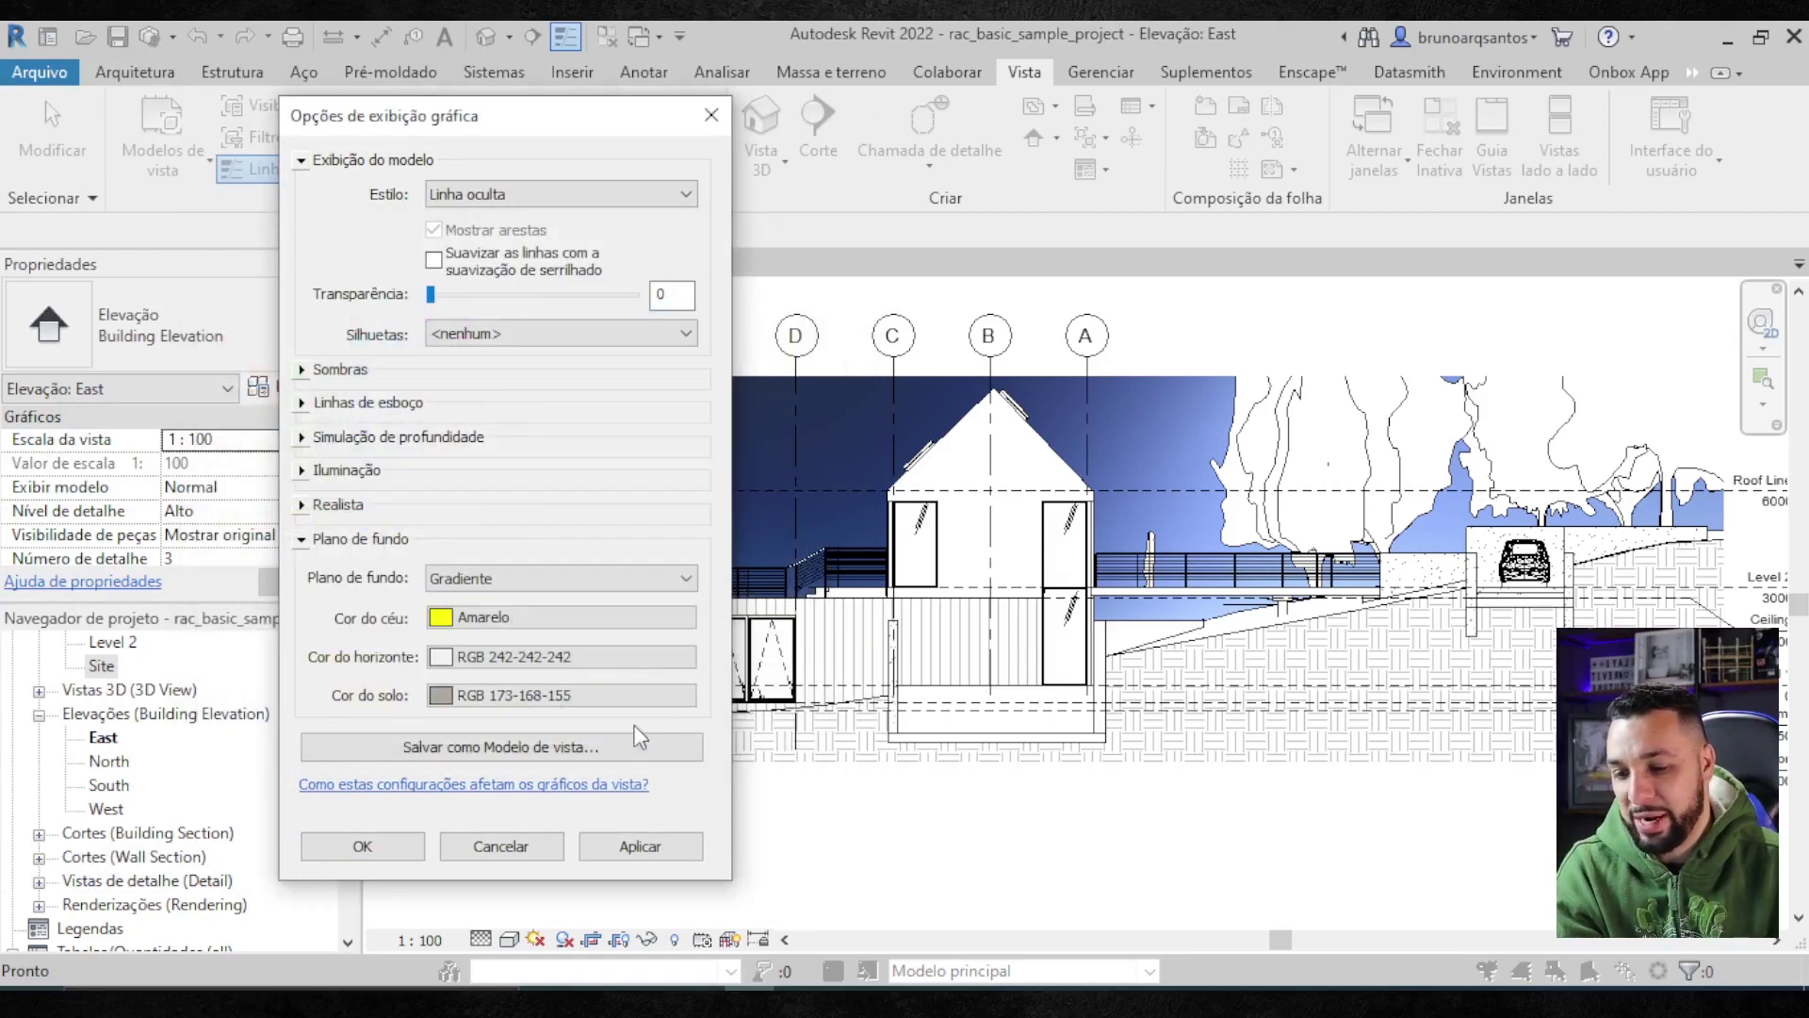
click(645, 849)
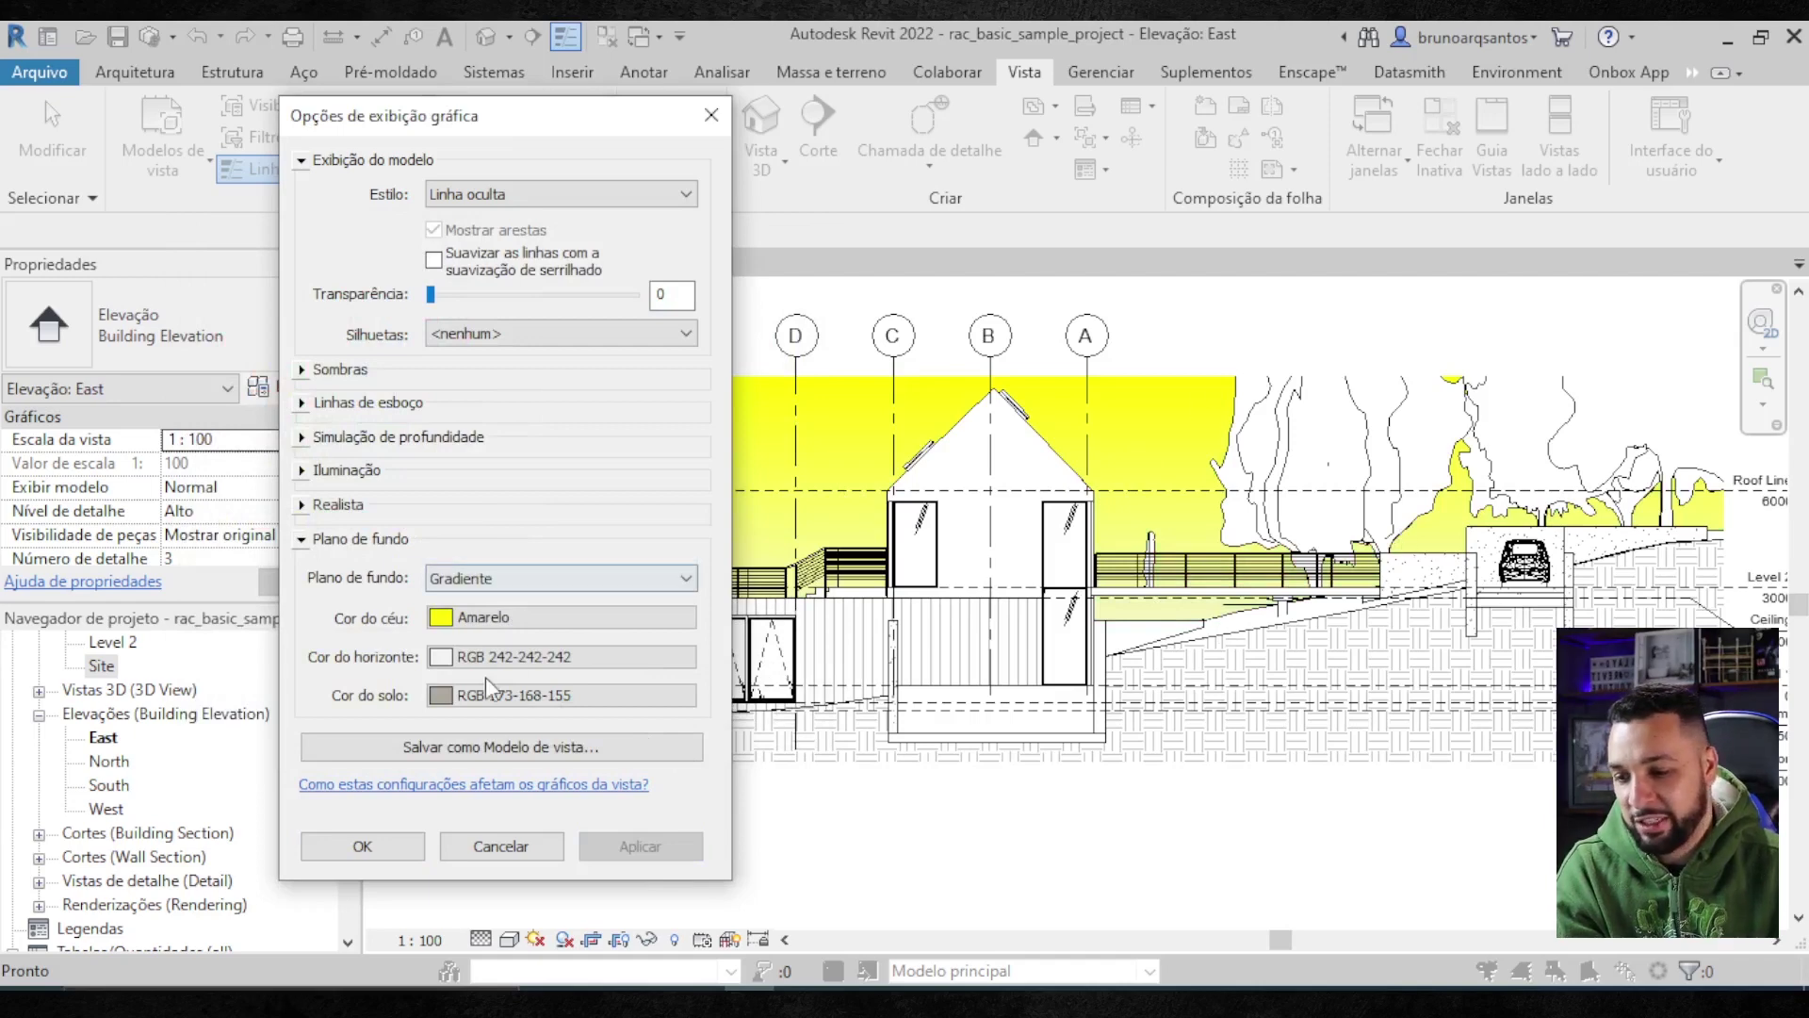
click(450, 624)
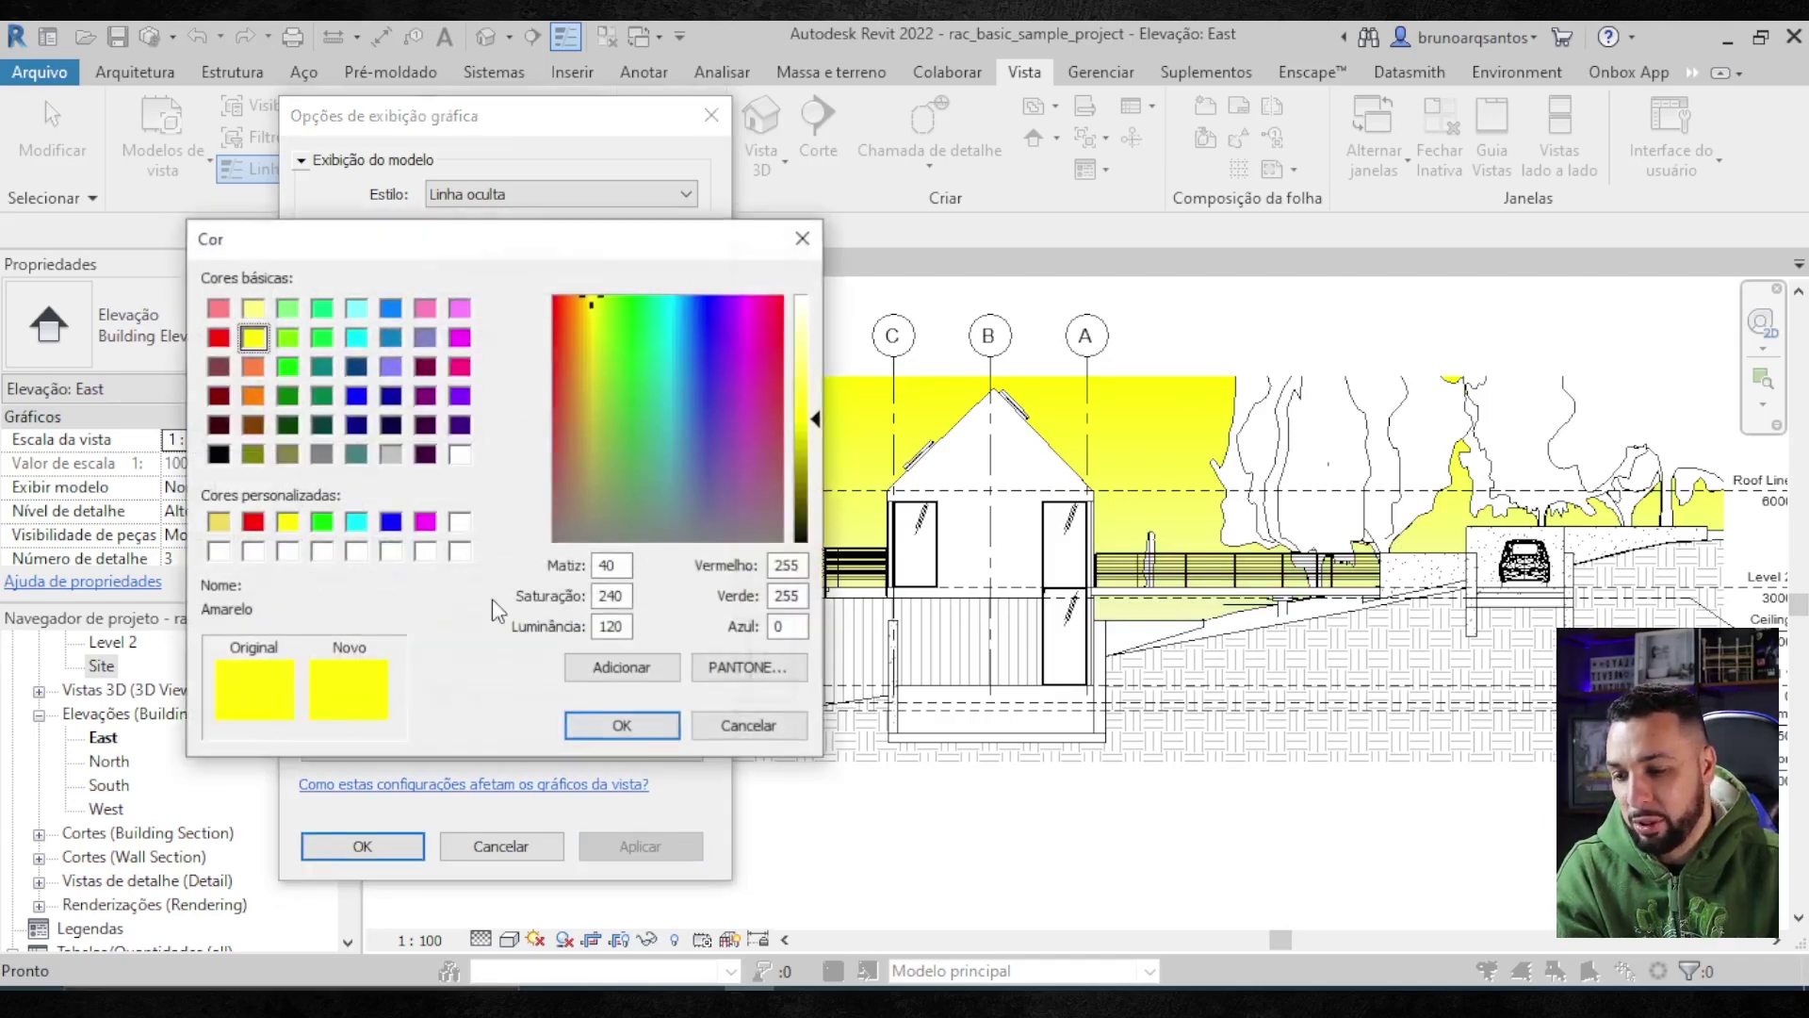
click(425, 523)
click(652, 727)
click(650, 844)
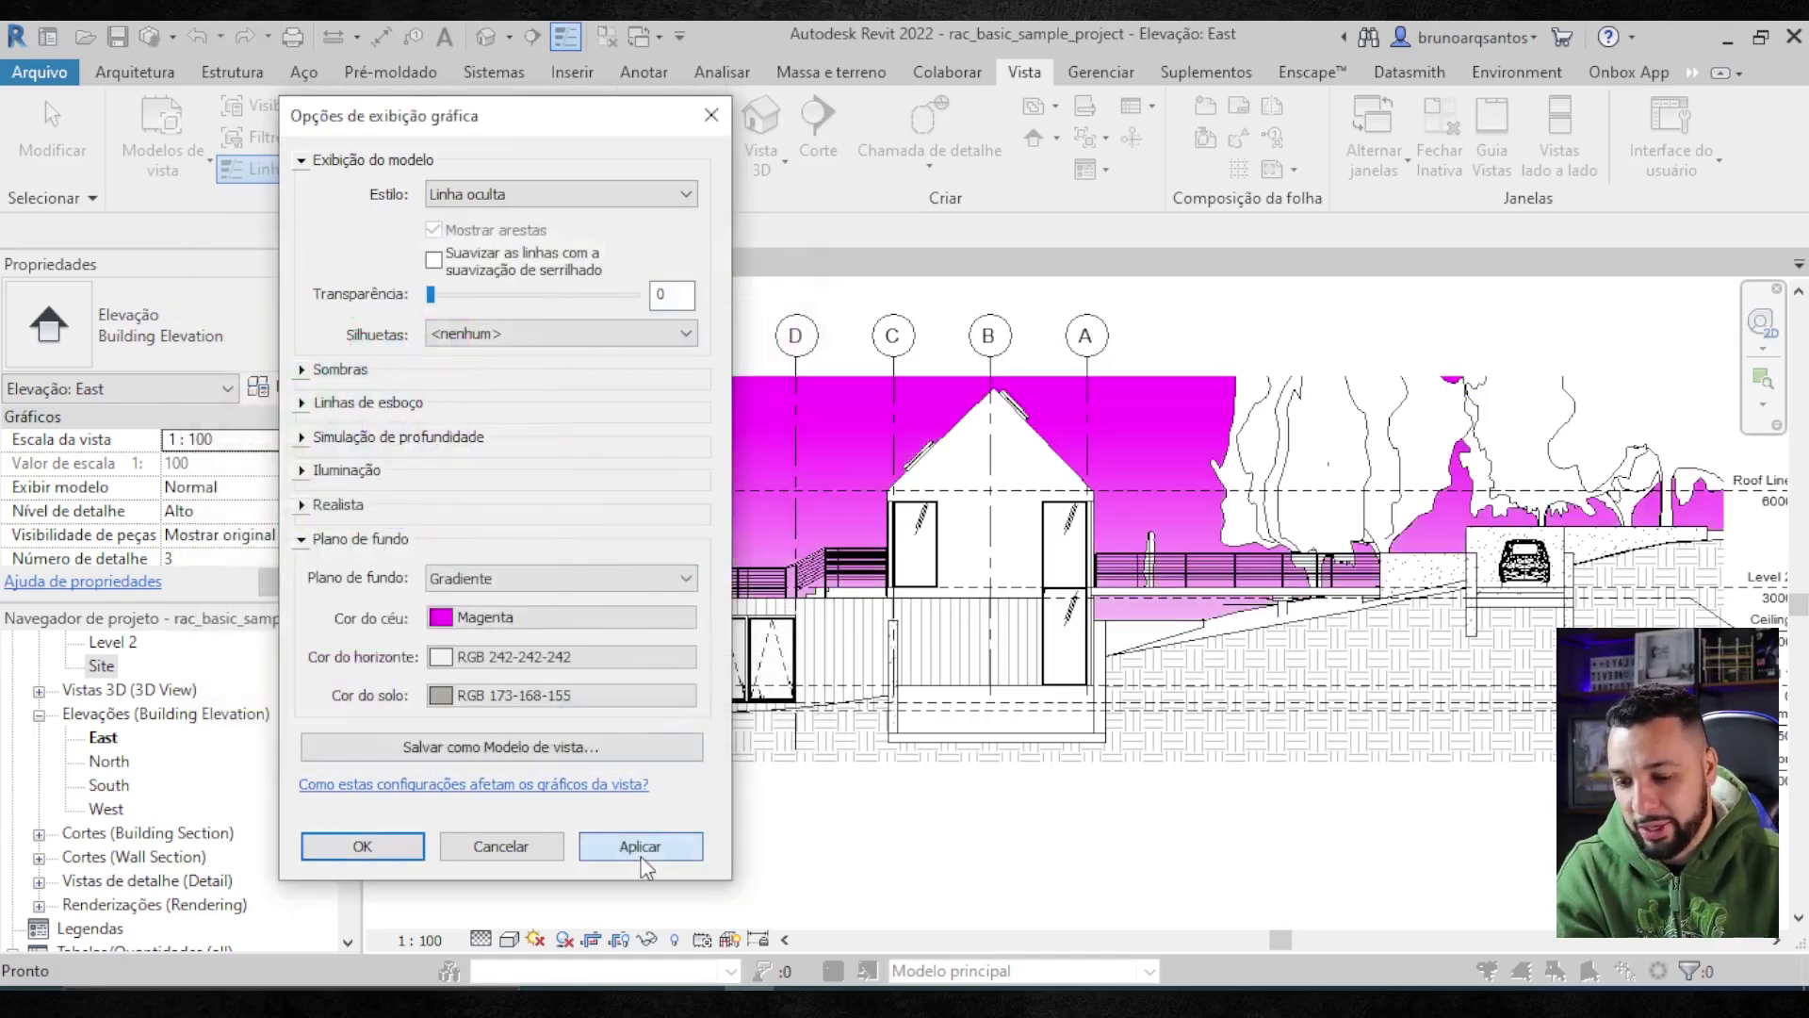
- Set the gradient sky colour to pale cyan RGB 181-240-244 and apply it
click(441, 618)
click(390, 366)
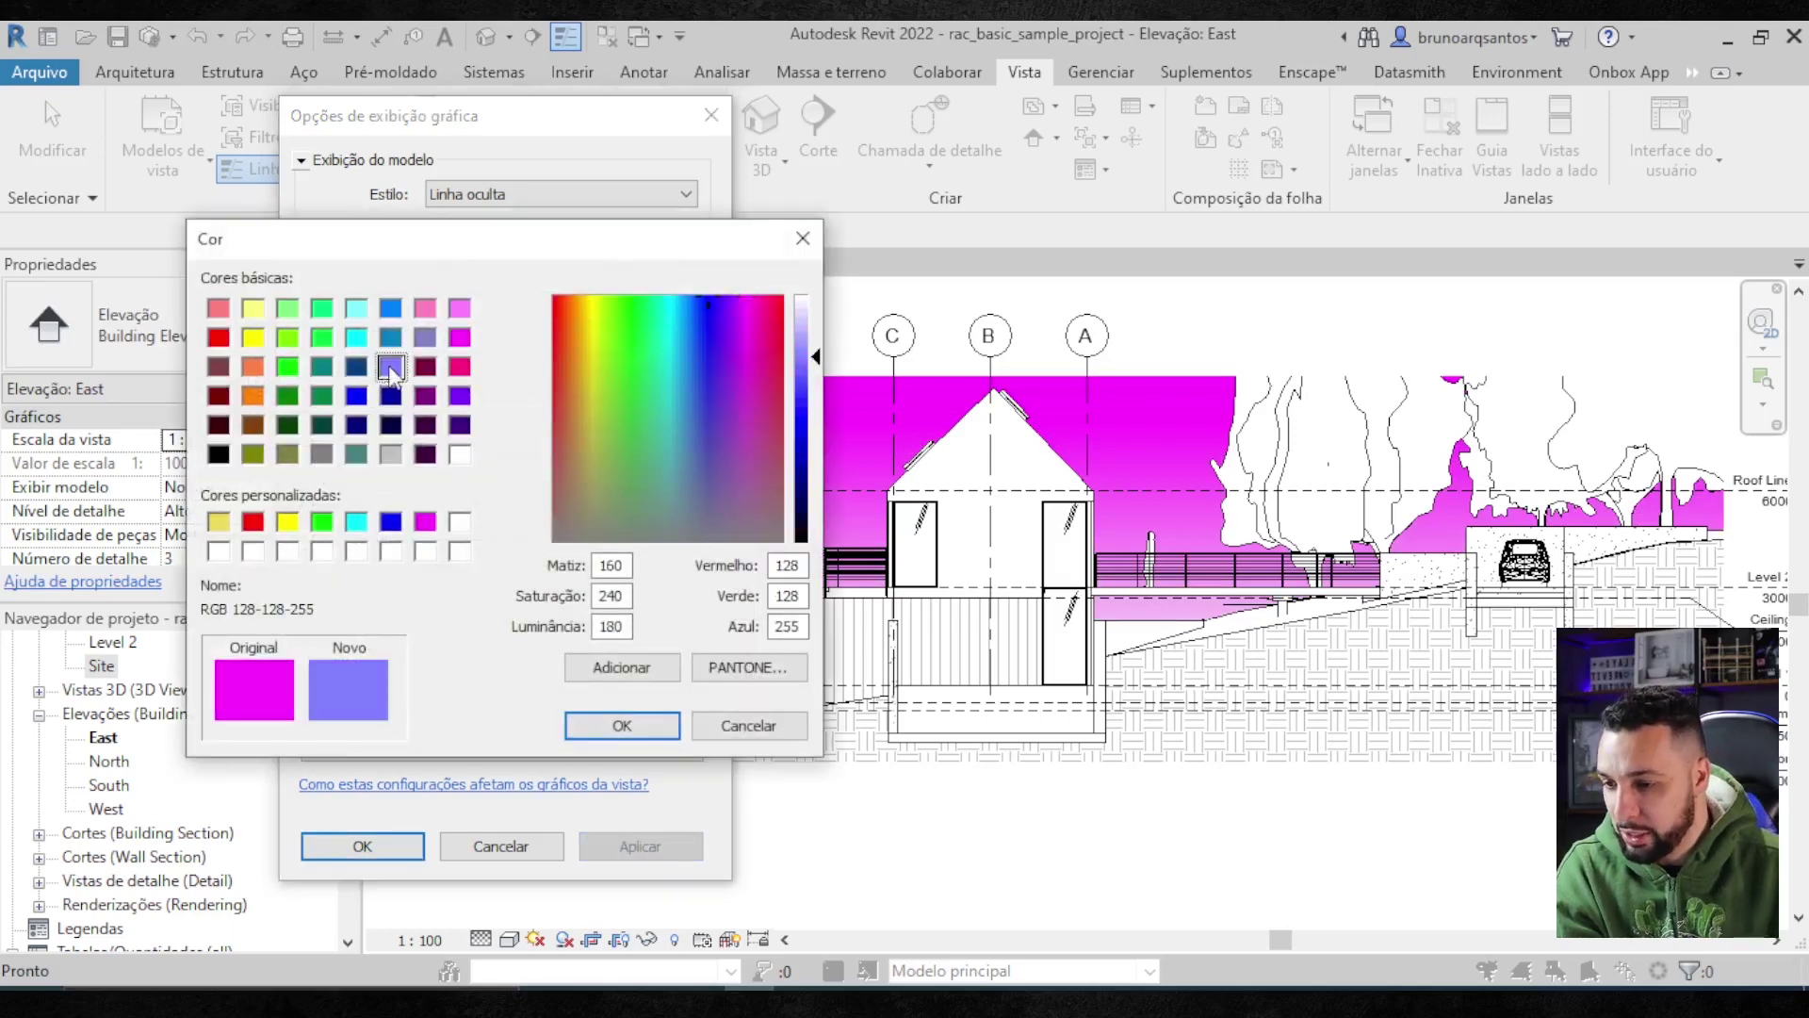
click(390, 338)
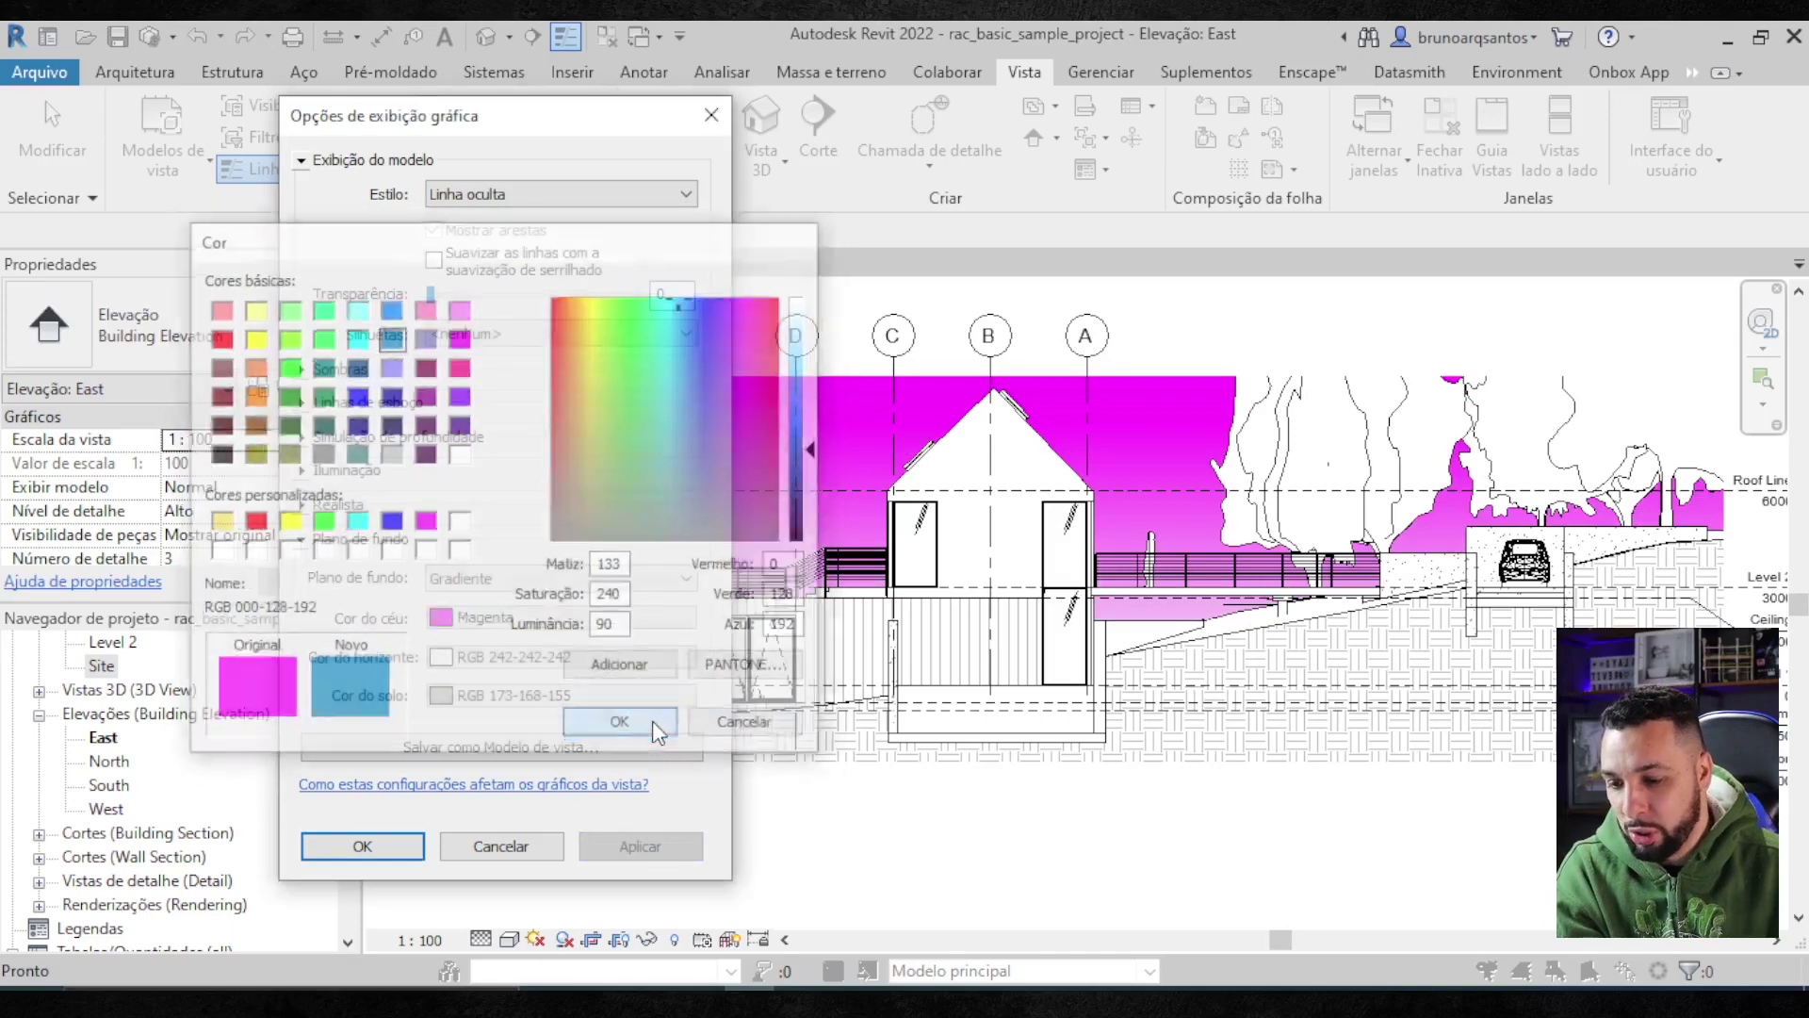
click(622, 726)
click(651, 845)
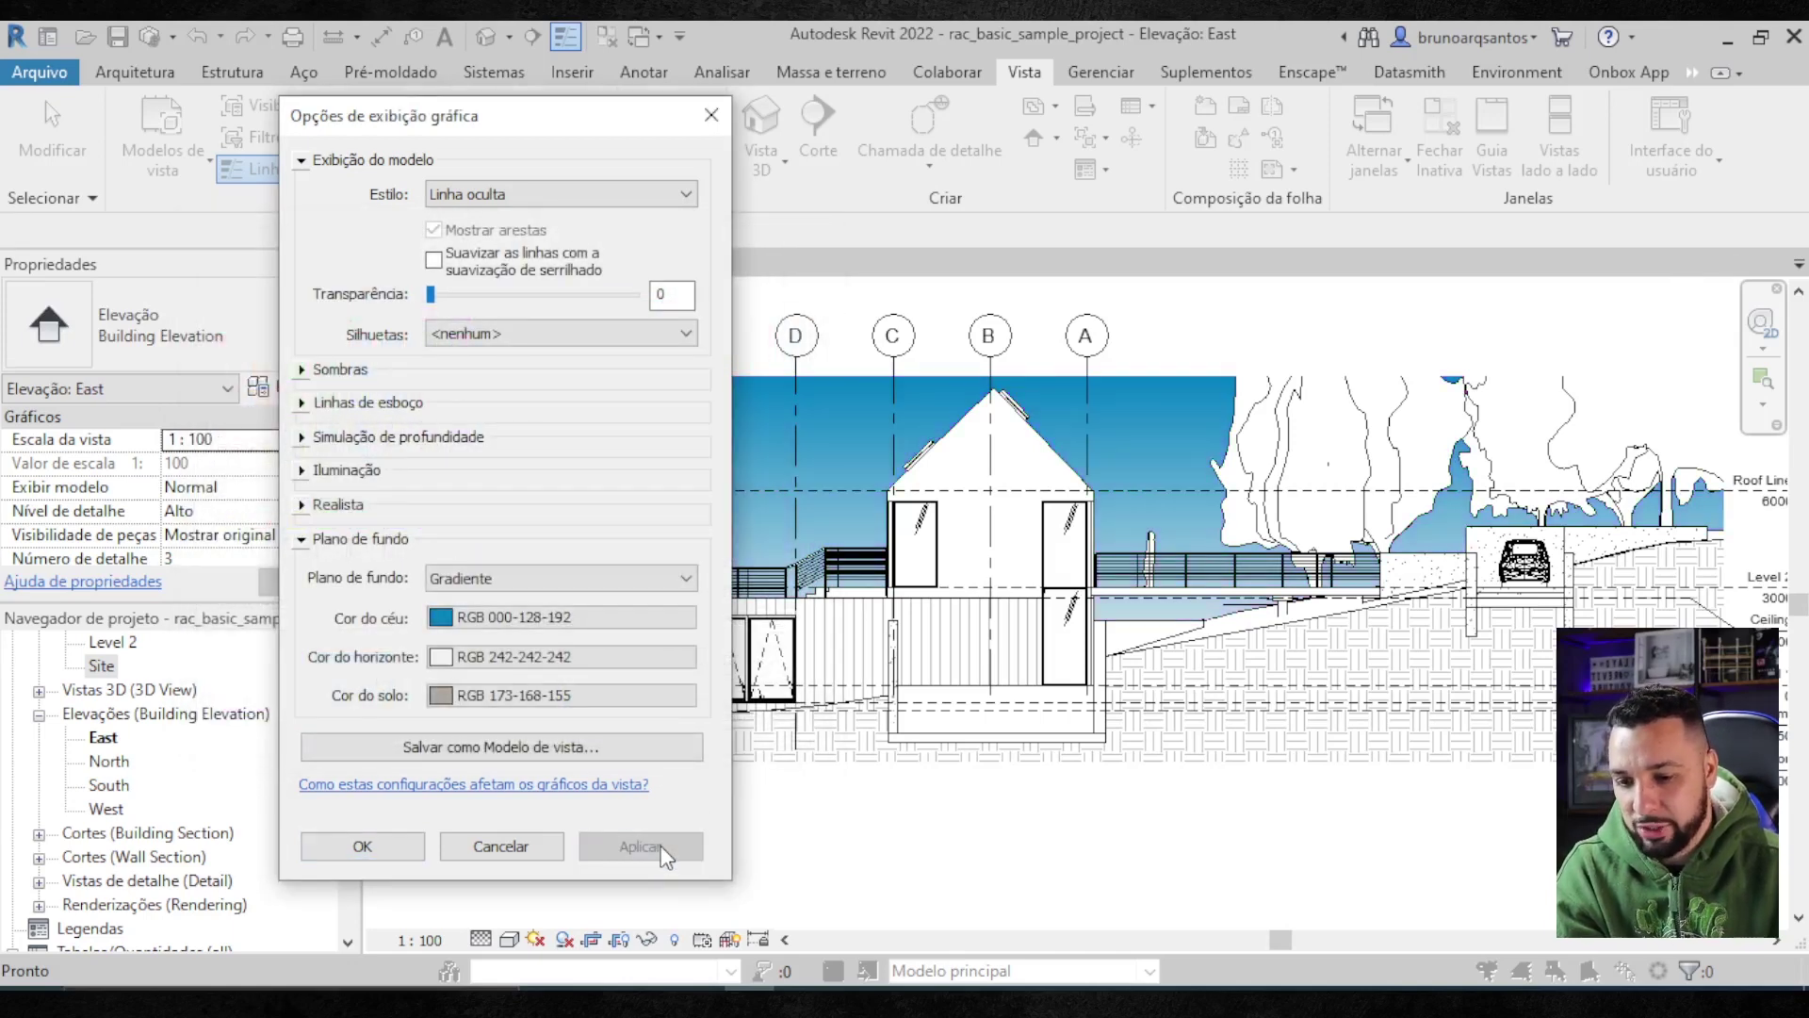
mouse_move(624, 337)
mouse_down()
mouse_move(671, 341)
mouse_move(672, 358)
mouse_up()
drag(816, 382, 815, 339)
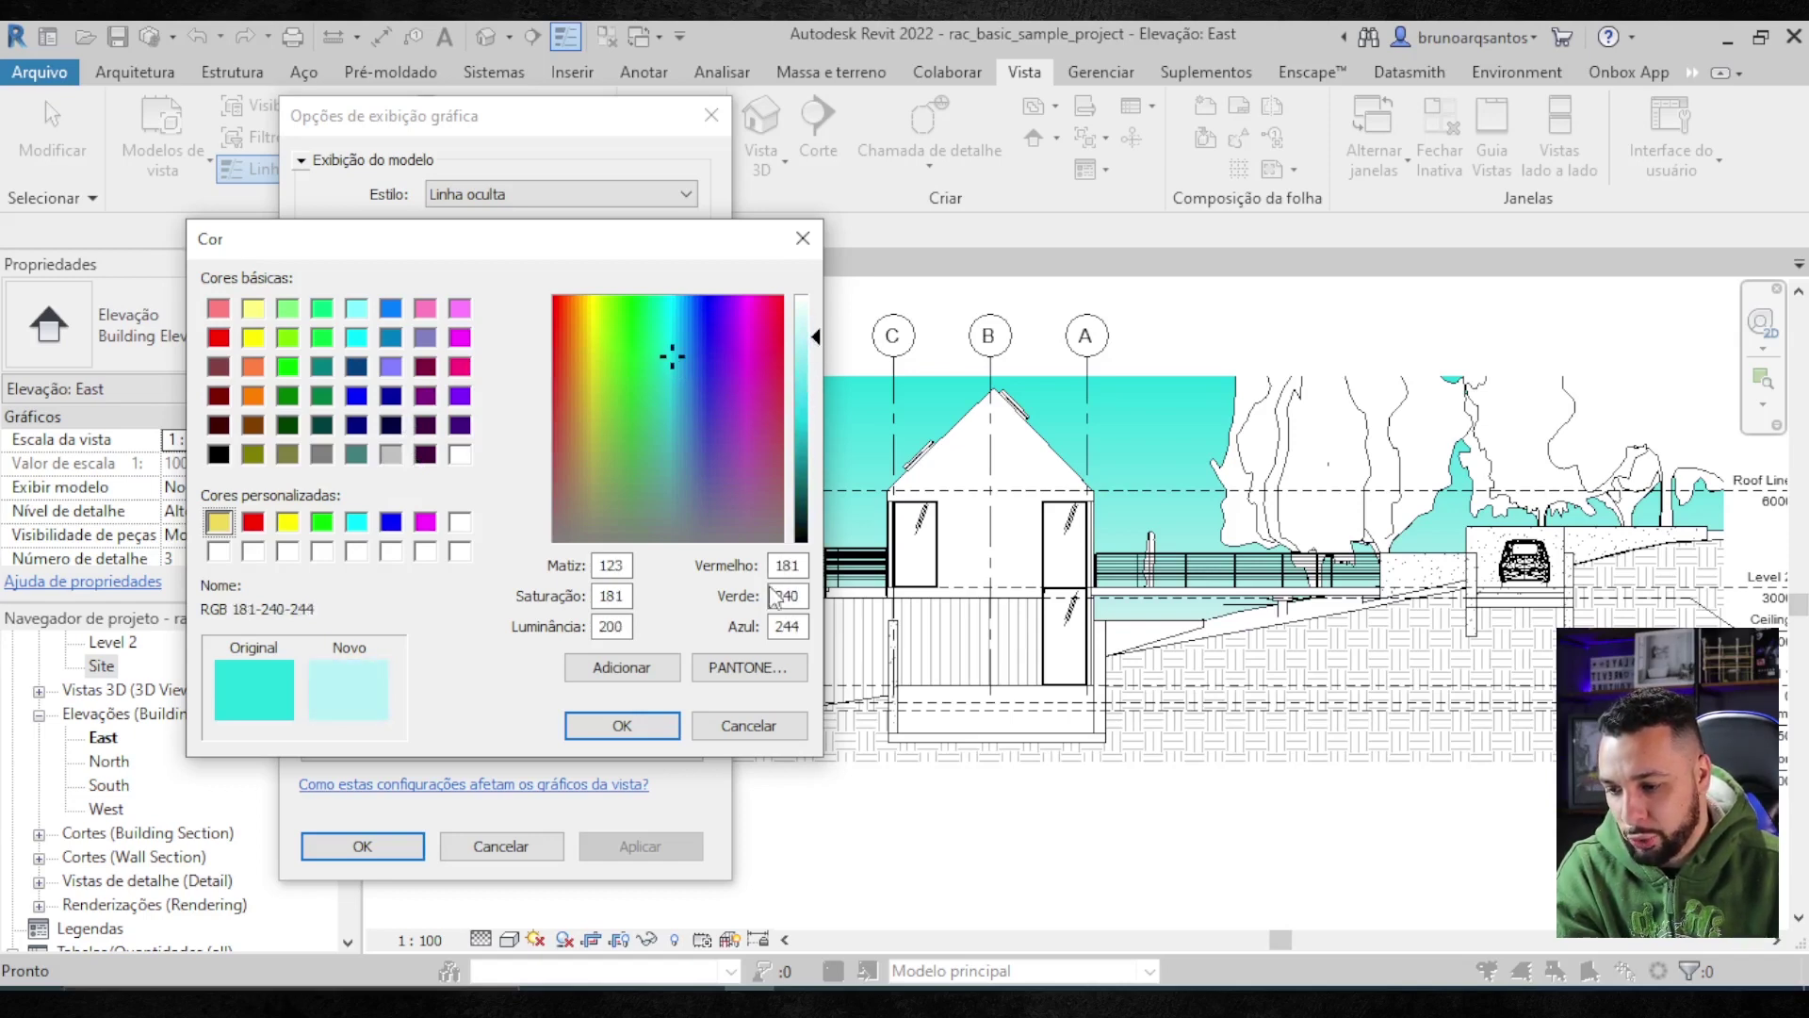
click(622, 726)
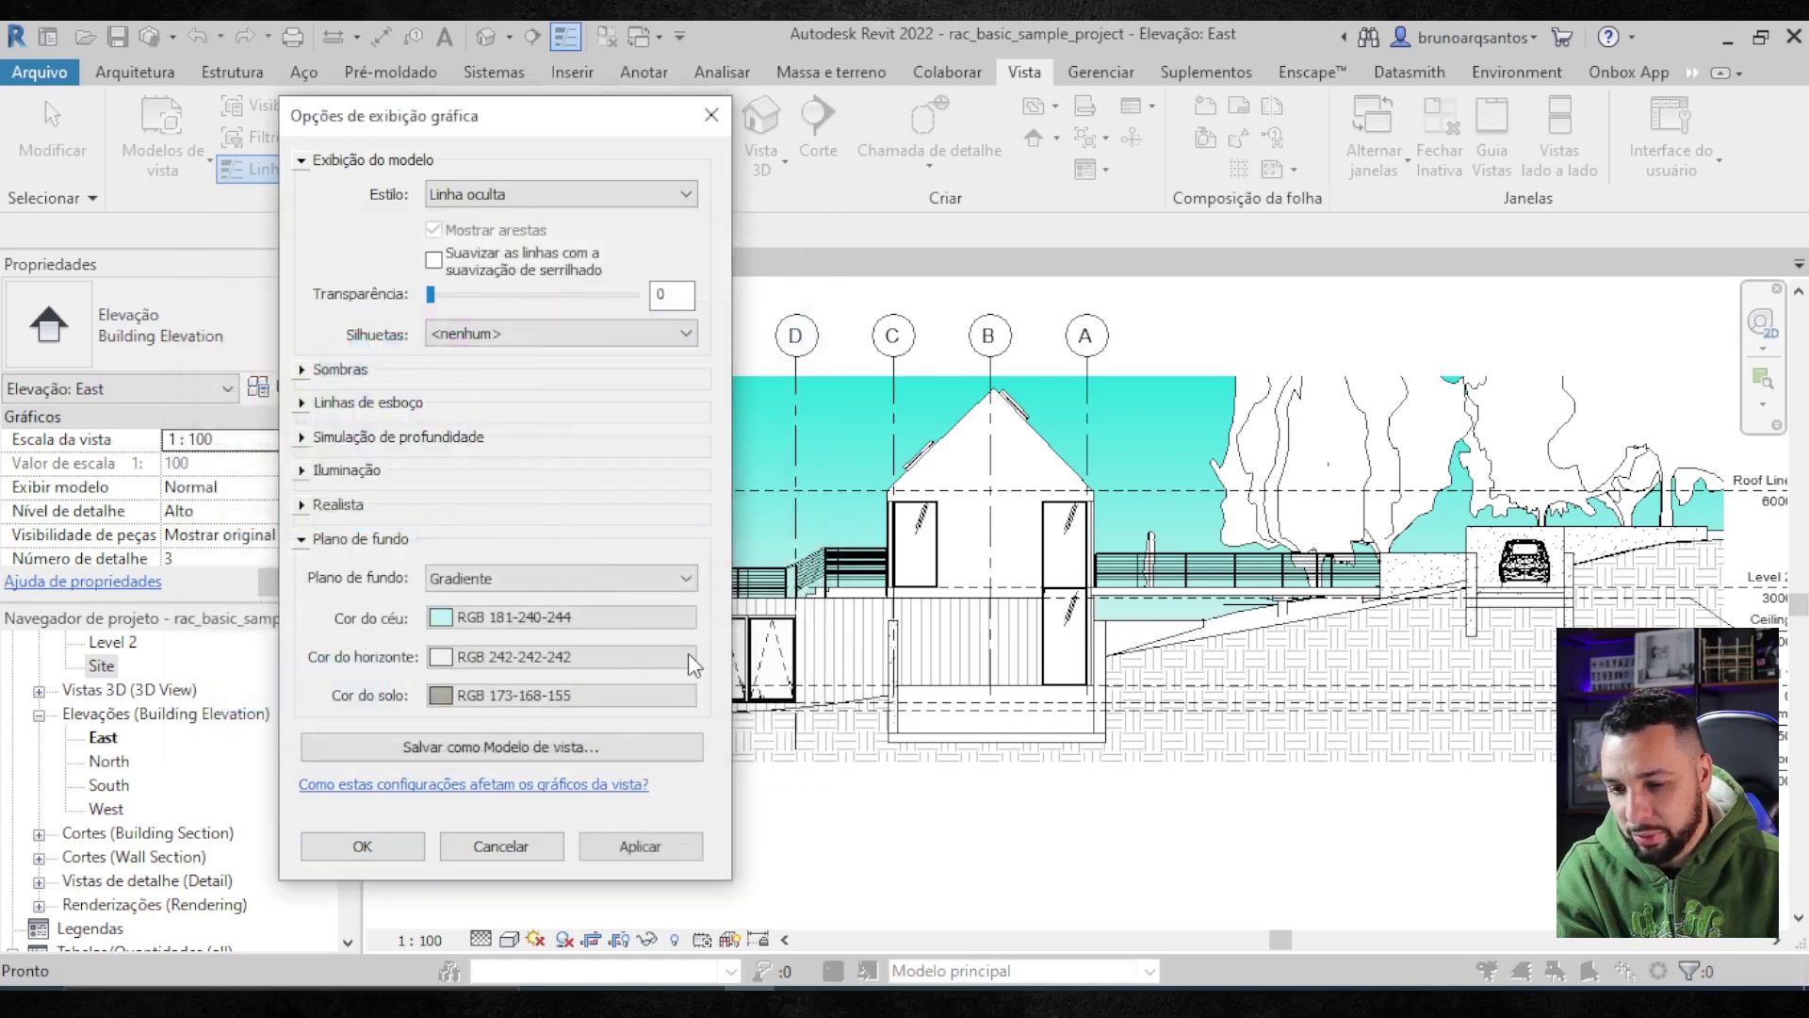
click(639, 846)
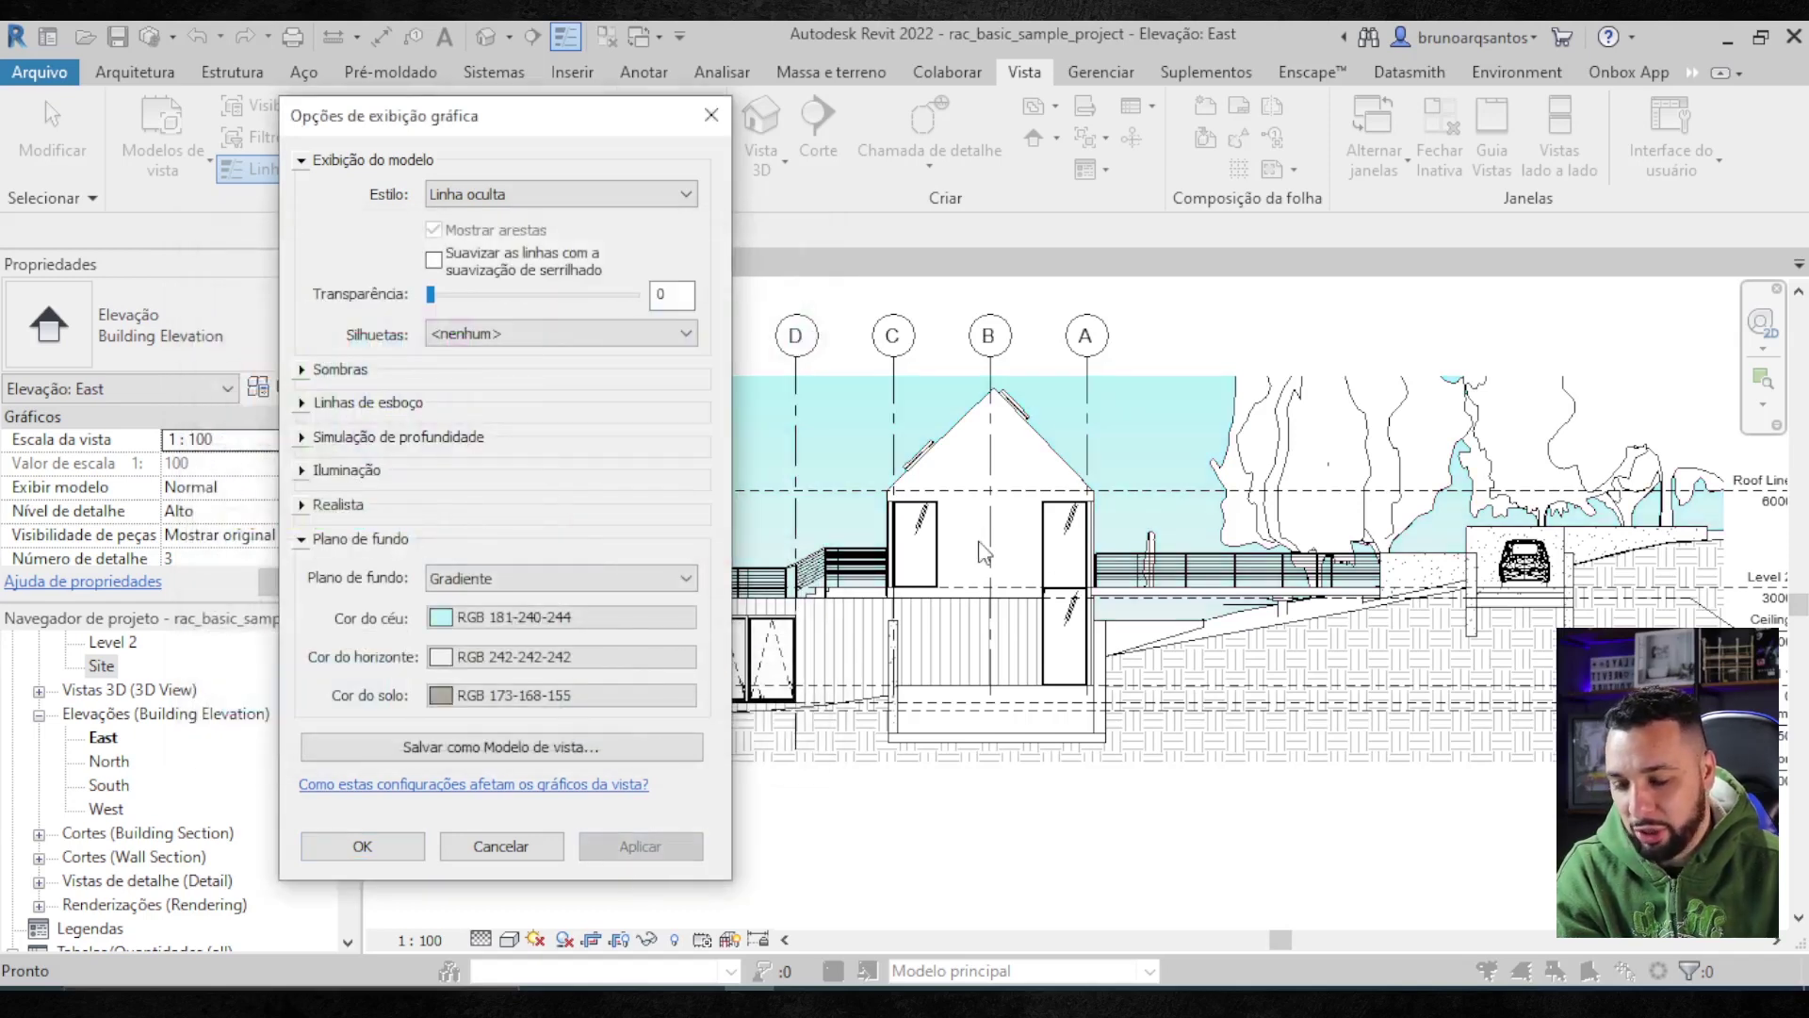
- Set the horizon colour to white after briefly trying magenta
click(460, 667)
click(425, 523)
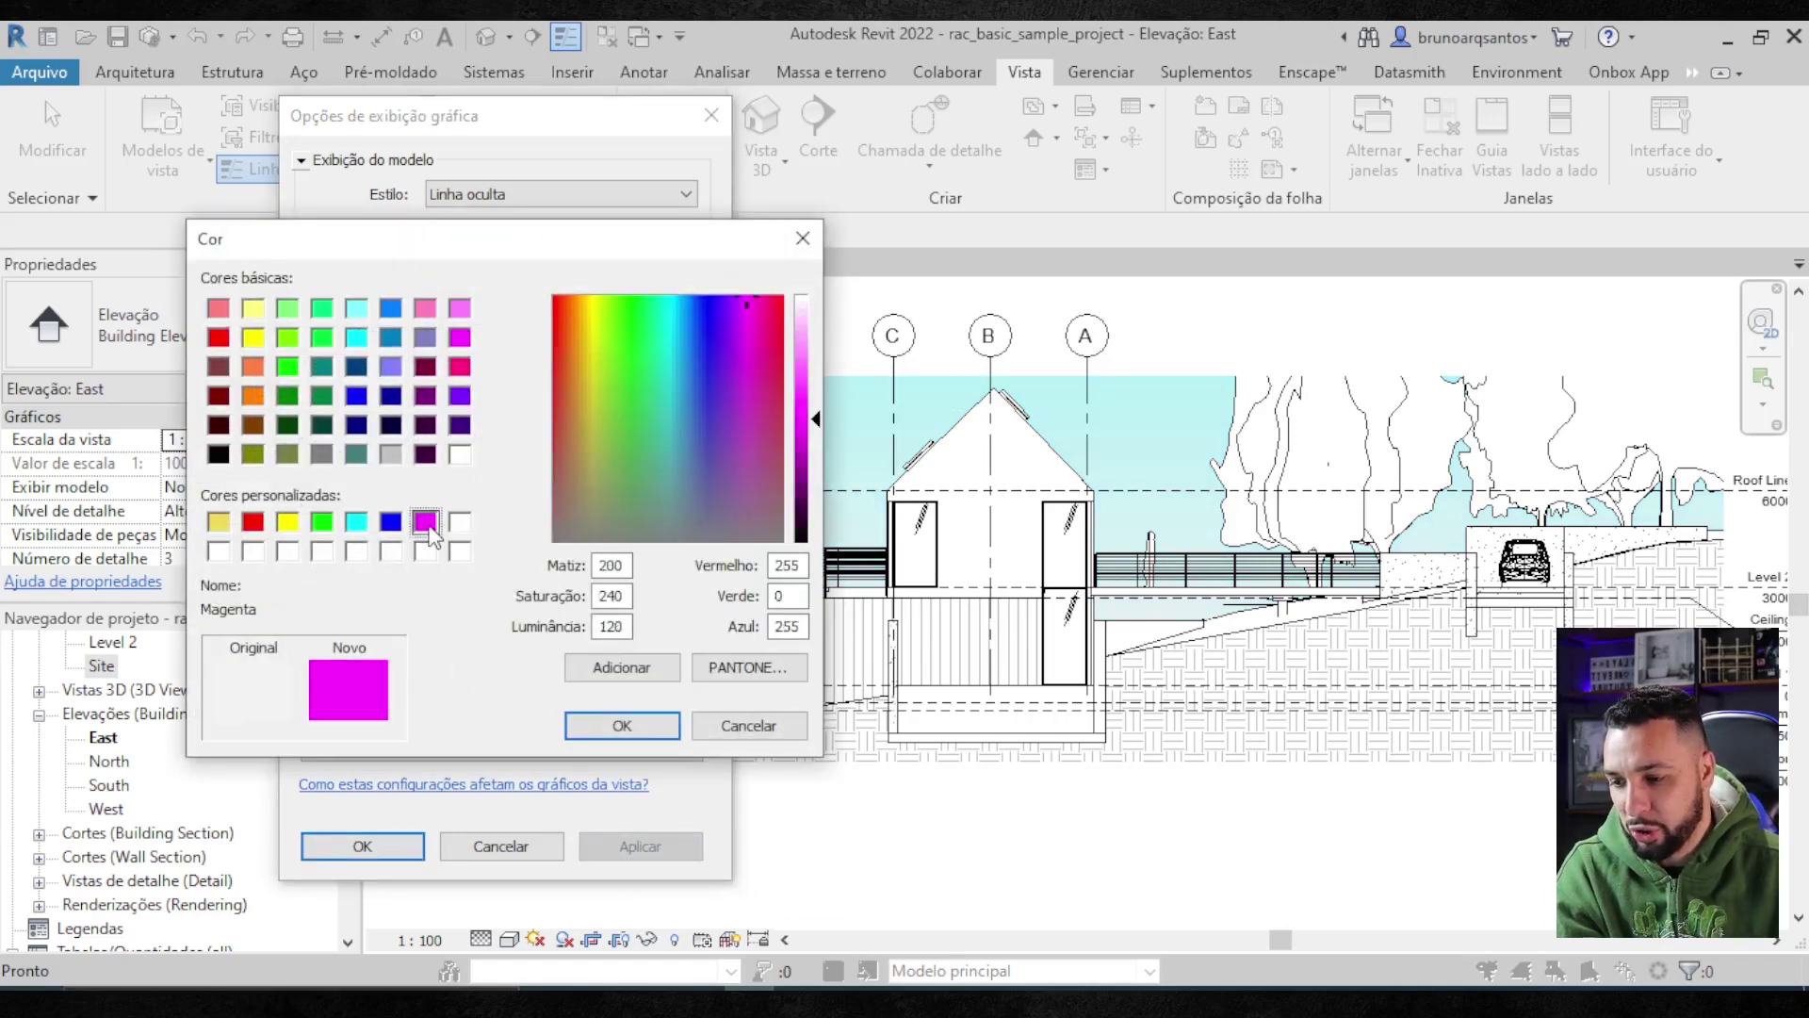
click(659, 733)
click(683, 846)
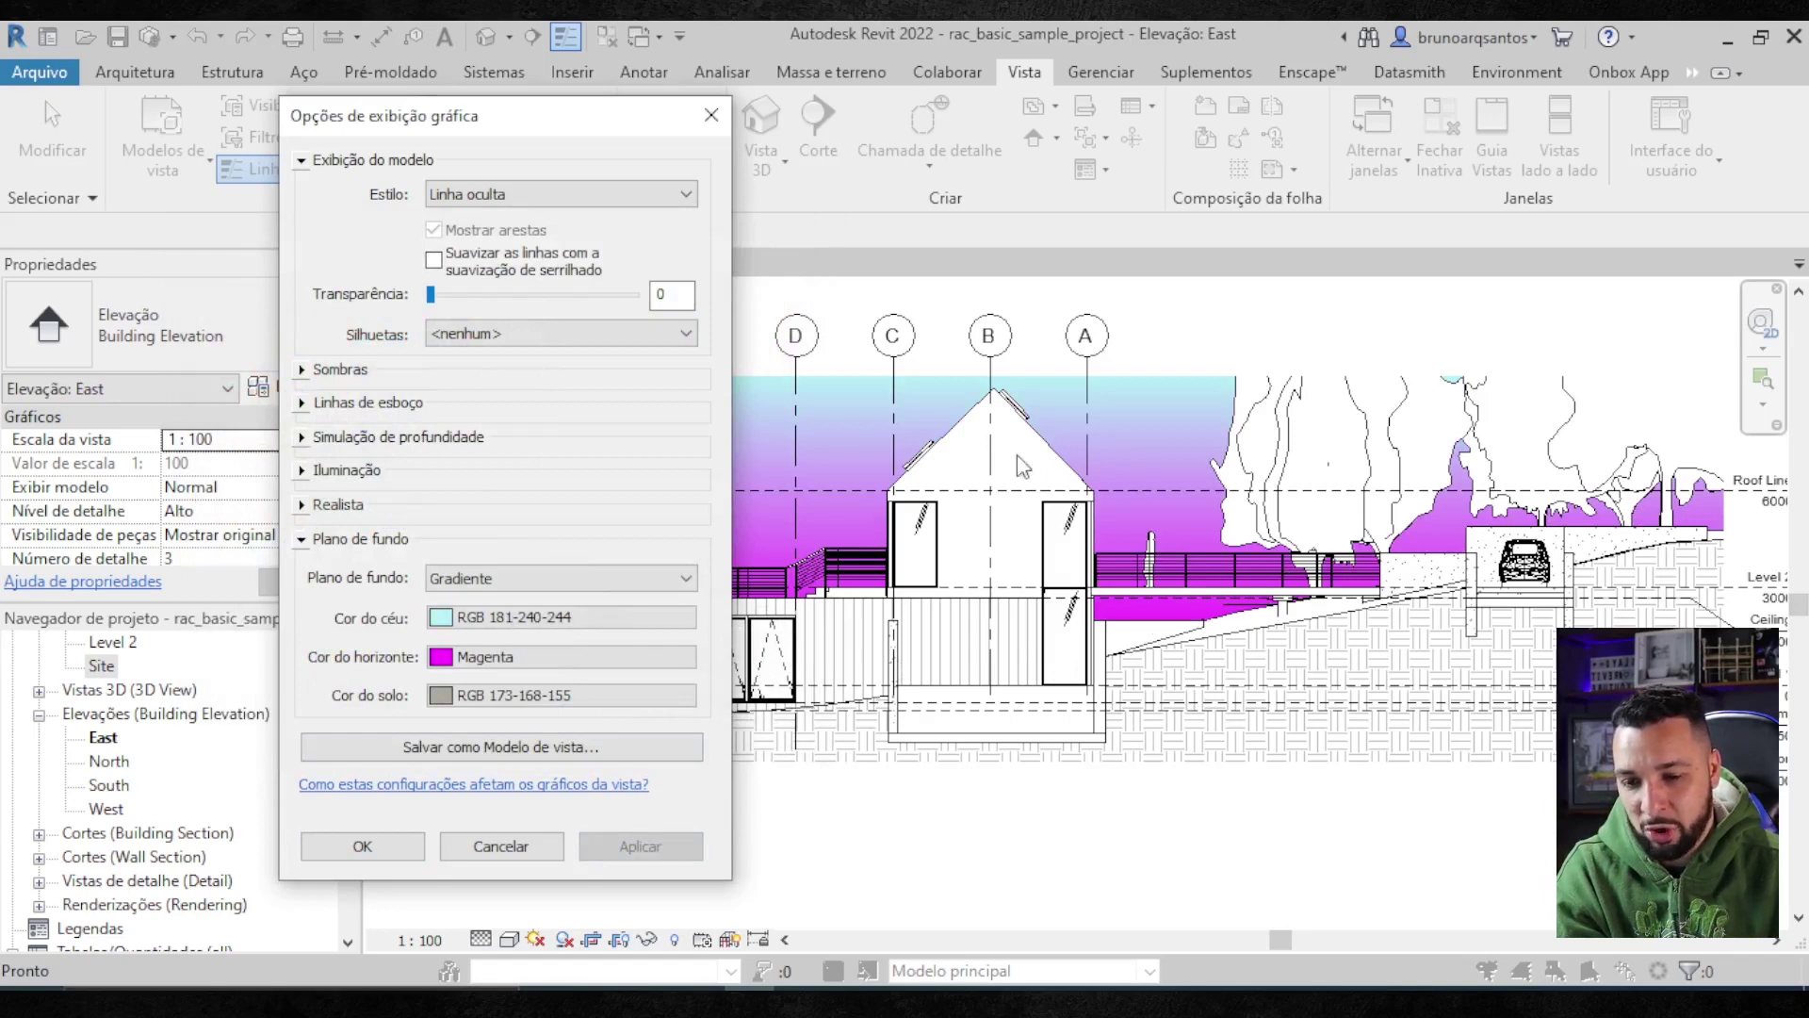
click(471, 657)
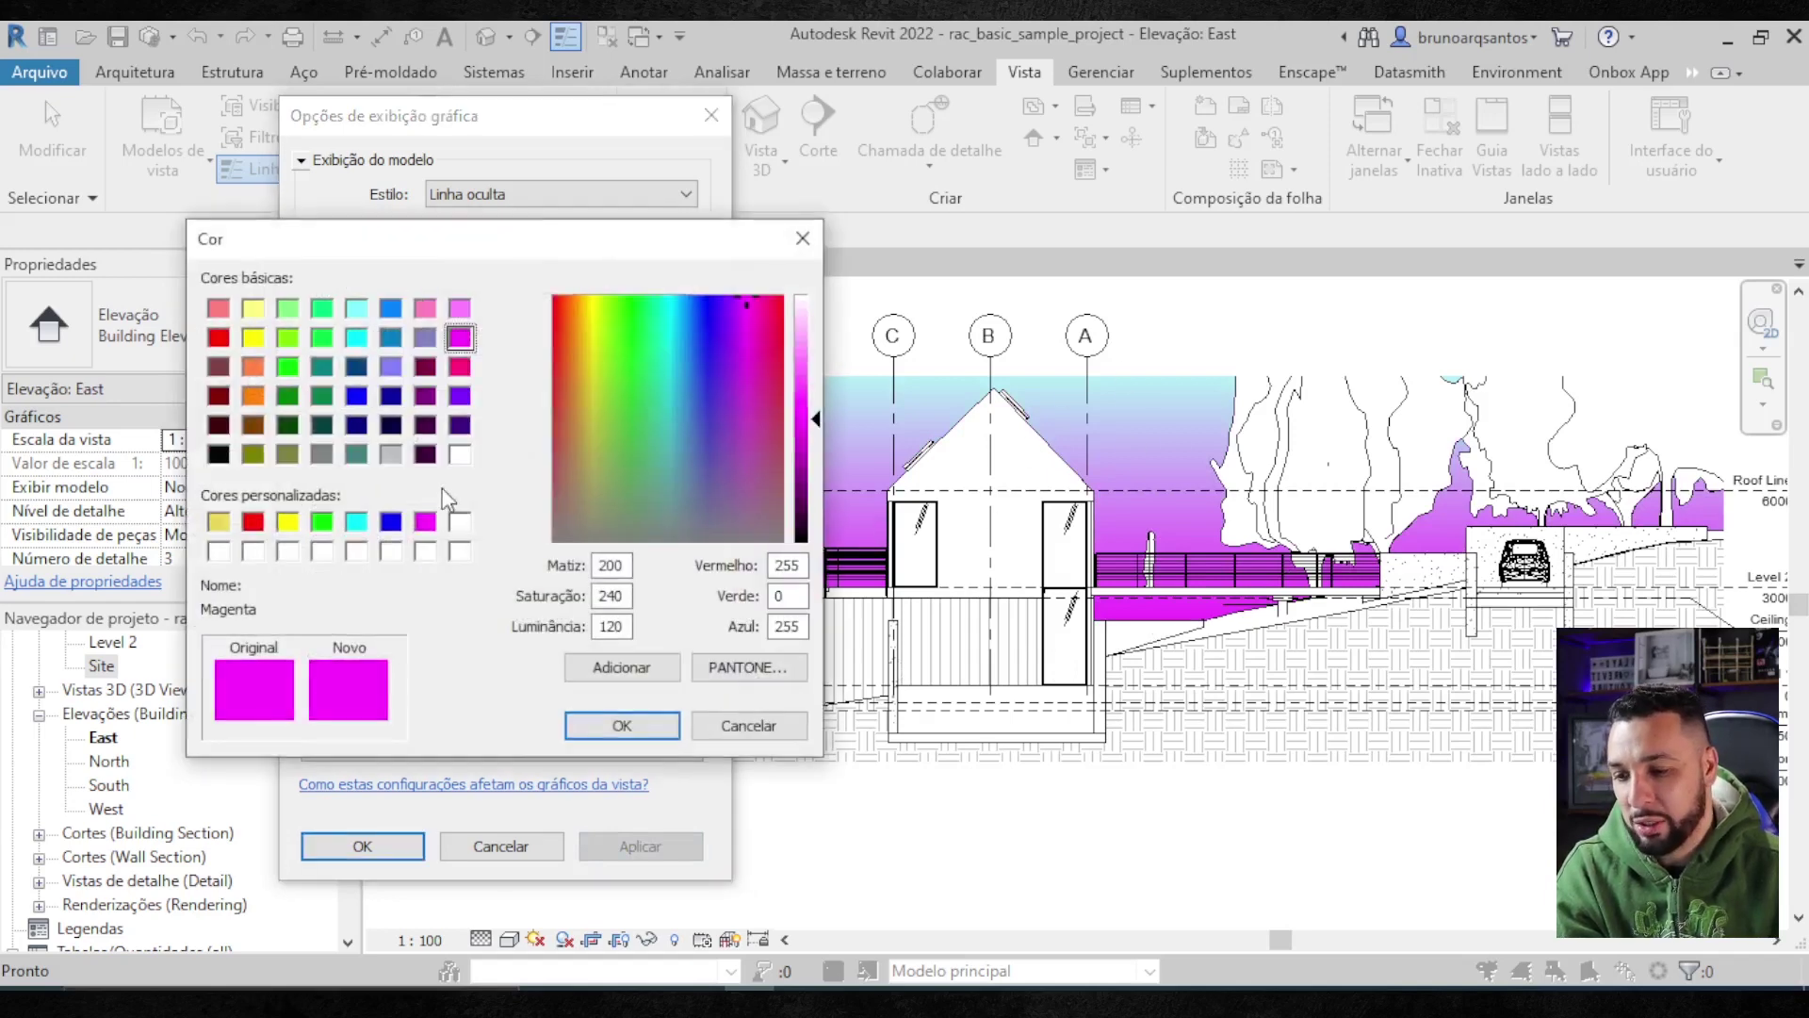
click(460, 551)
click(608, 728)
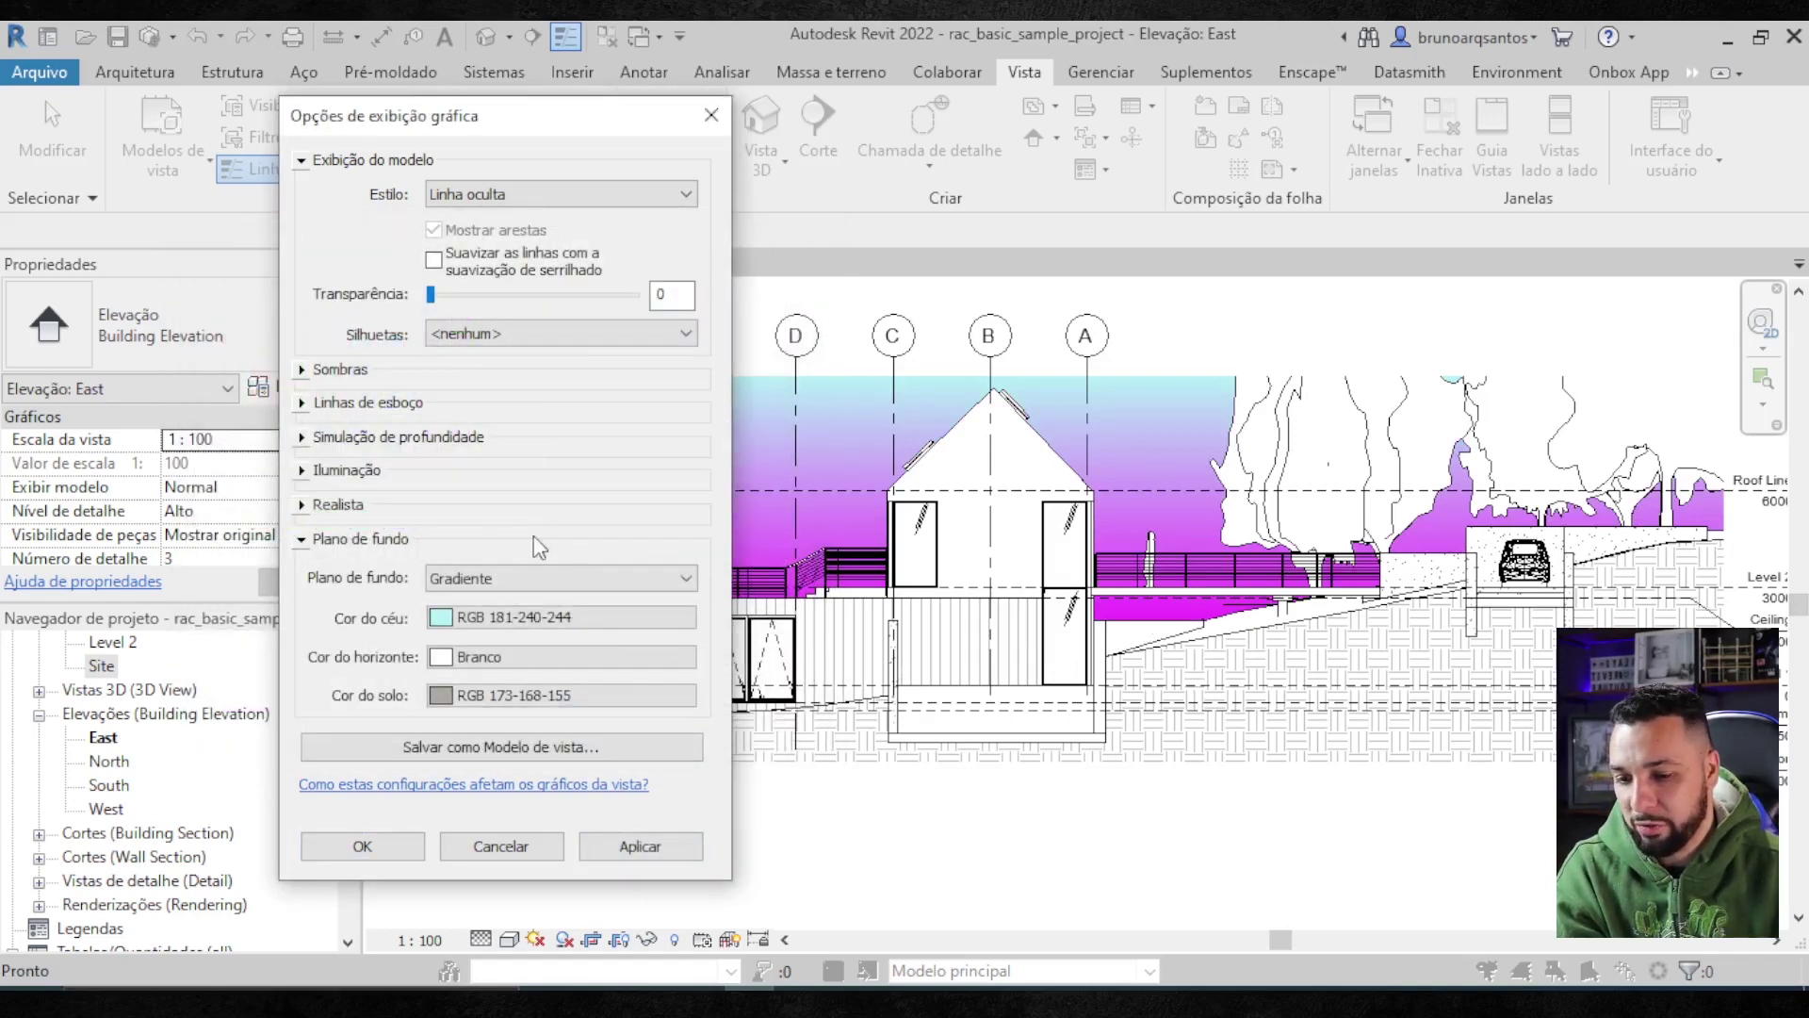
- Apply the white horizon, try an Image background without importing one, then close Graphic Display Options
click(632, 848)
scroll(471, 575, down, 1)
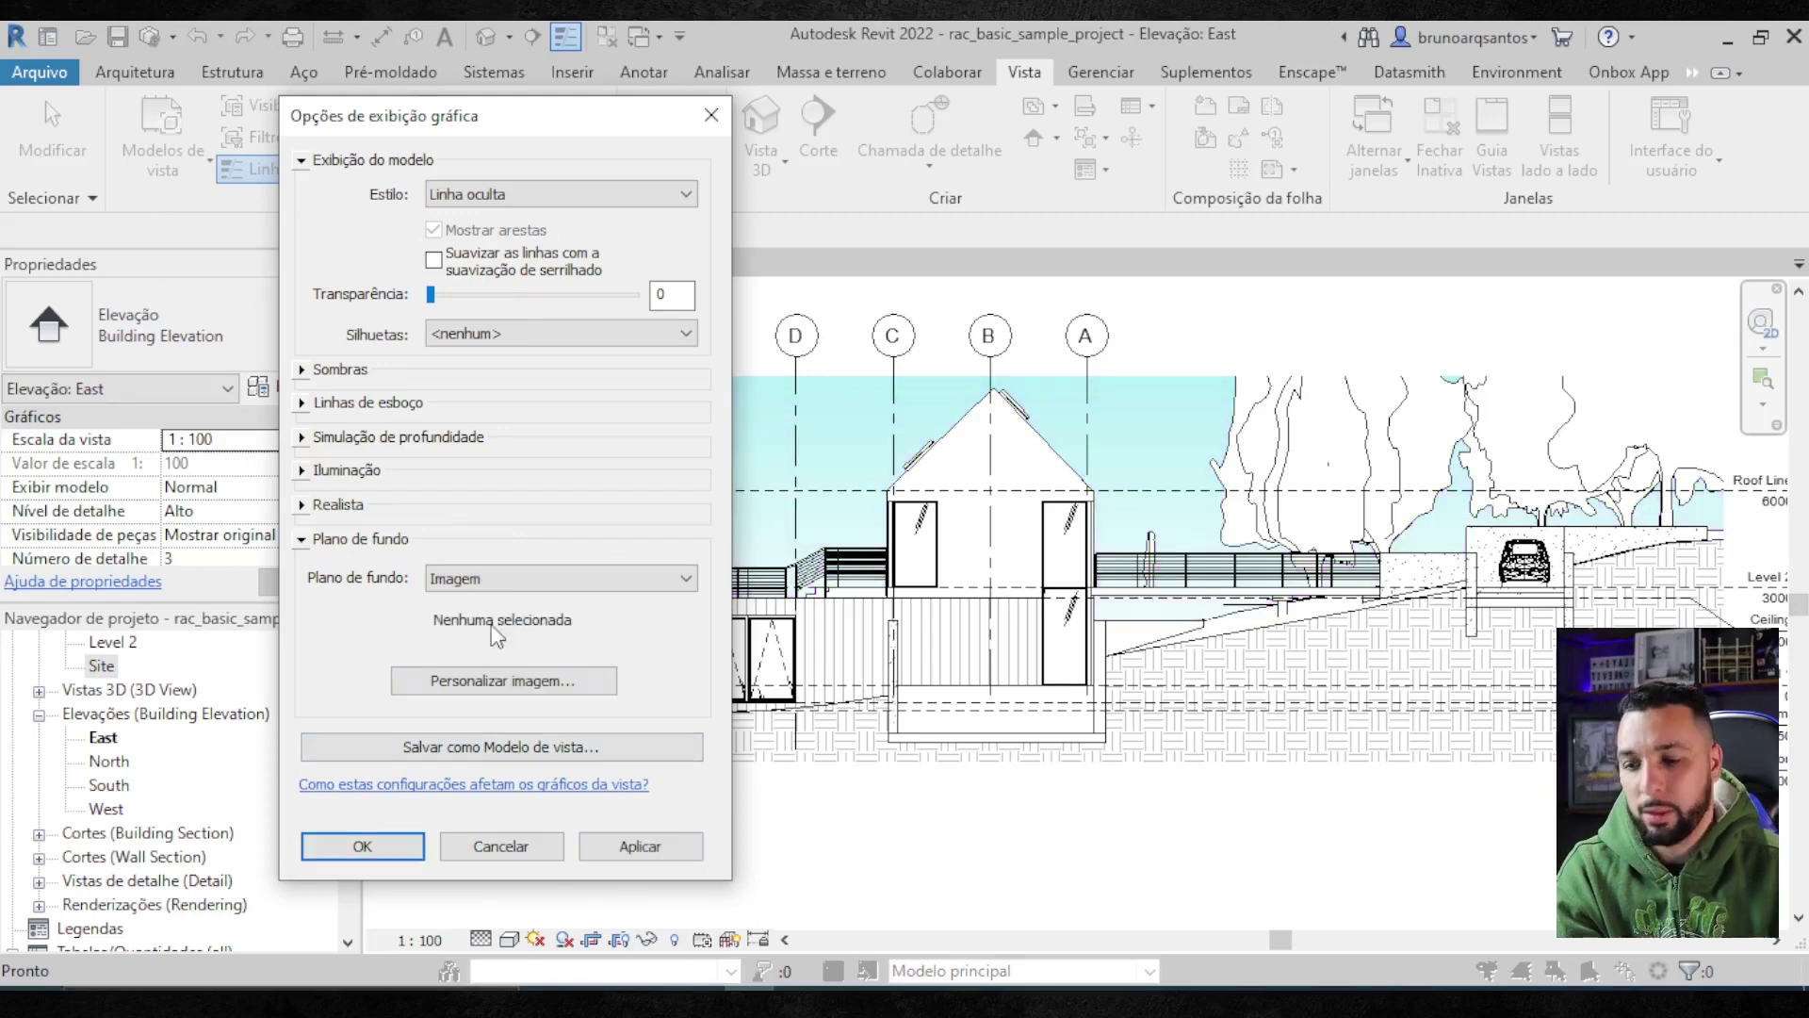
click(509, 577)
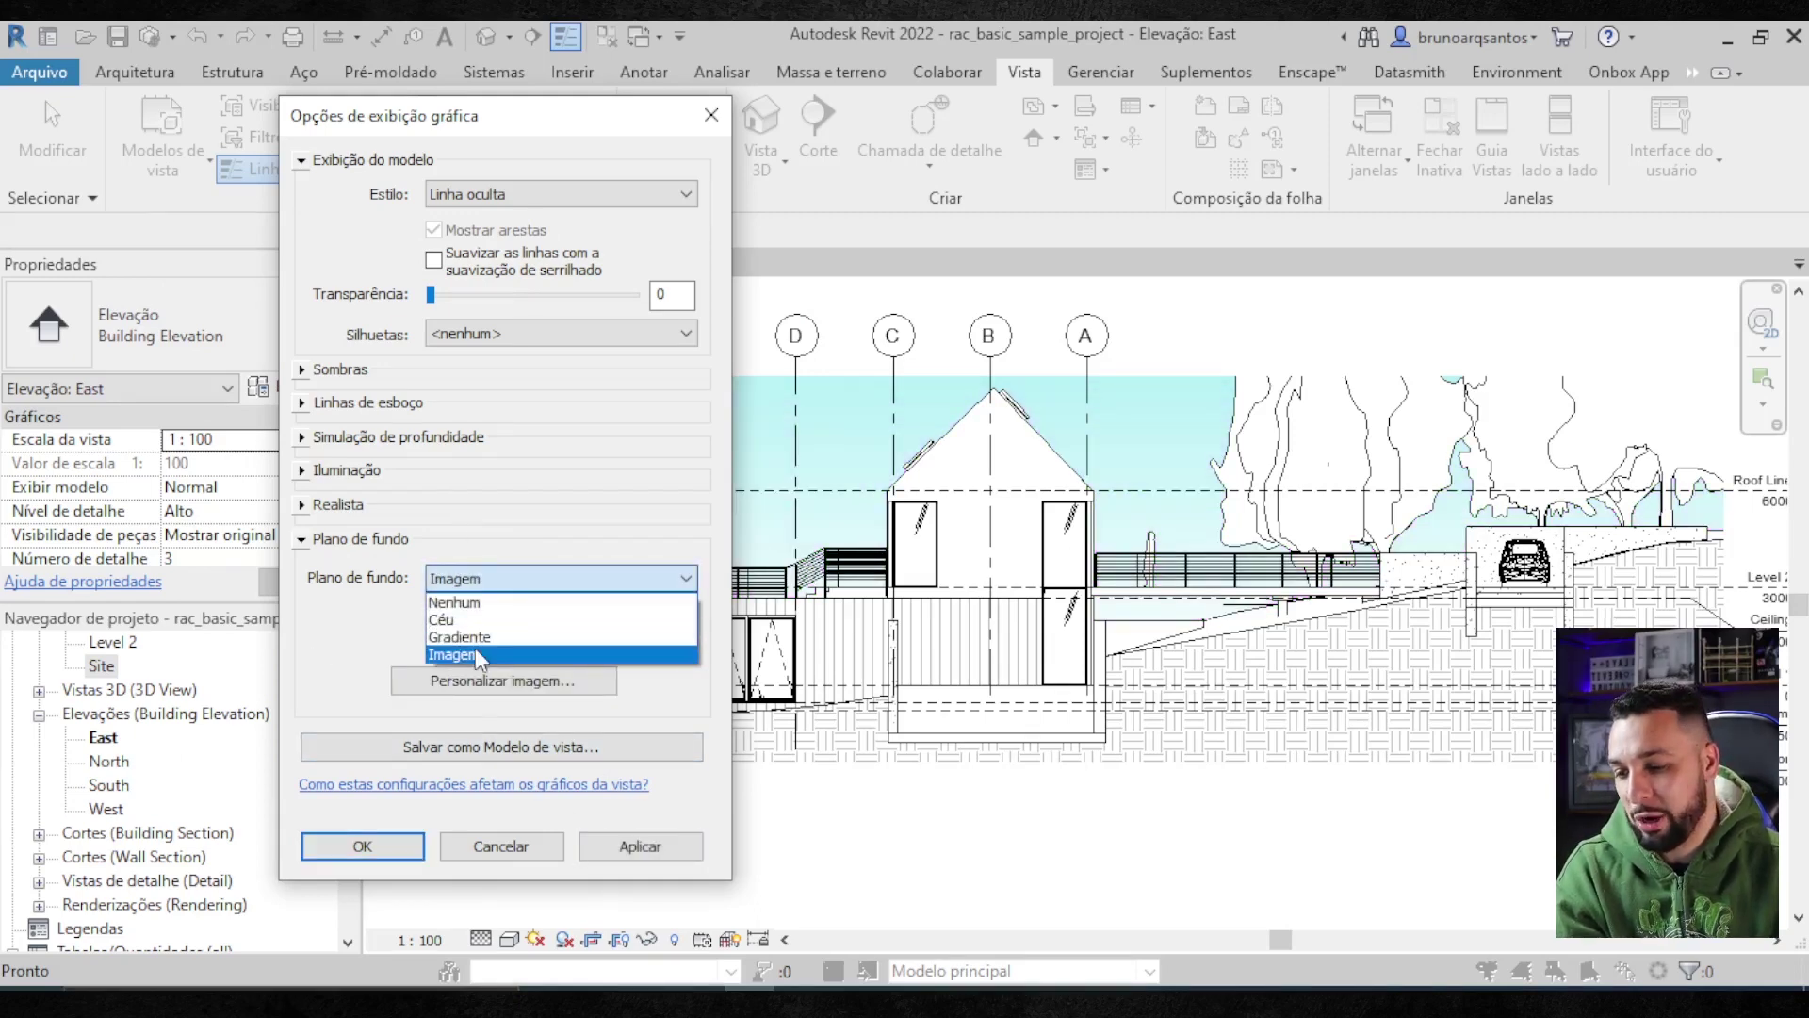
click(475, 652)
click(507, 683)
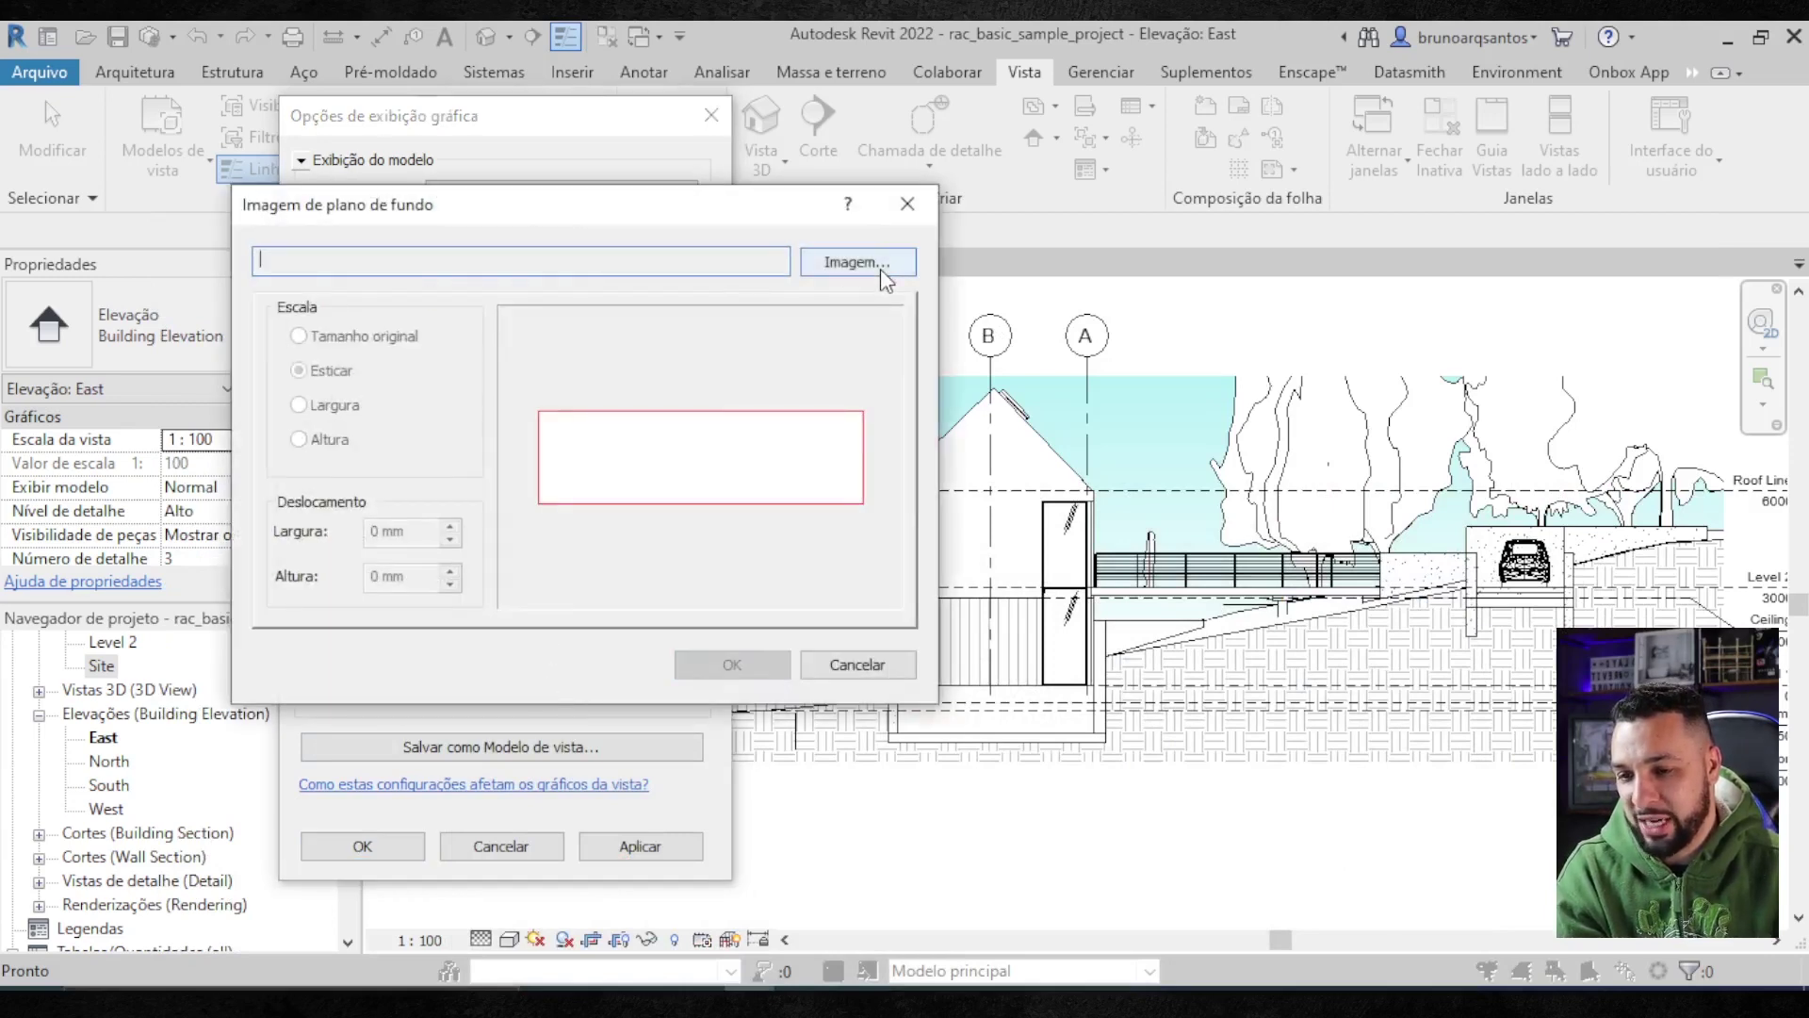
click(877, 264)
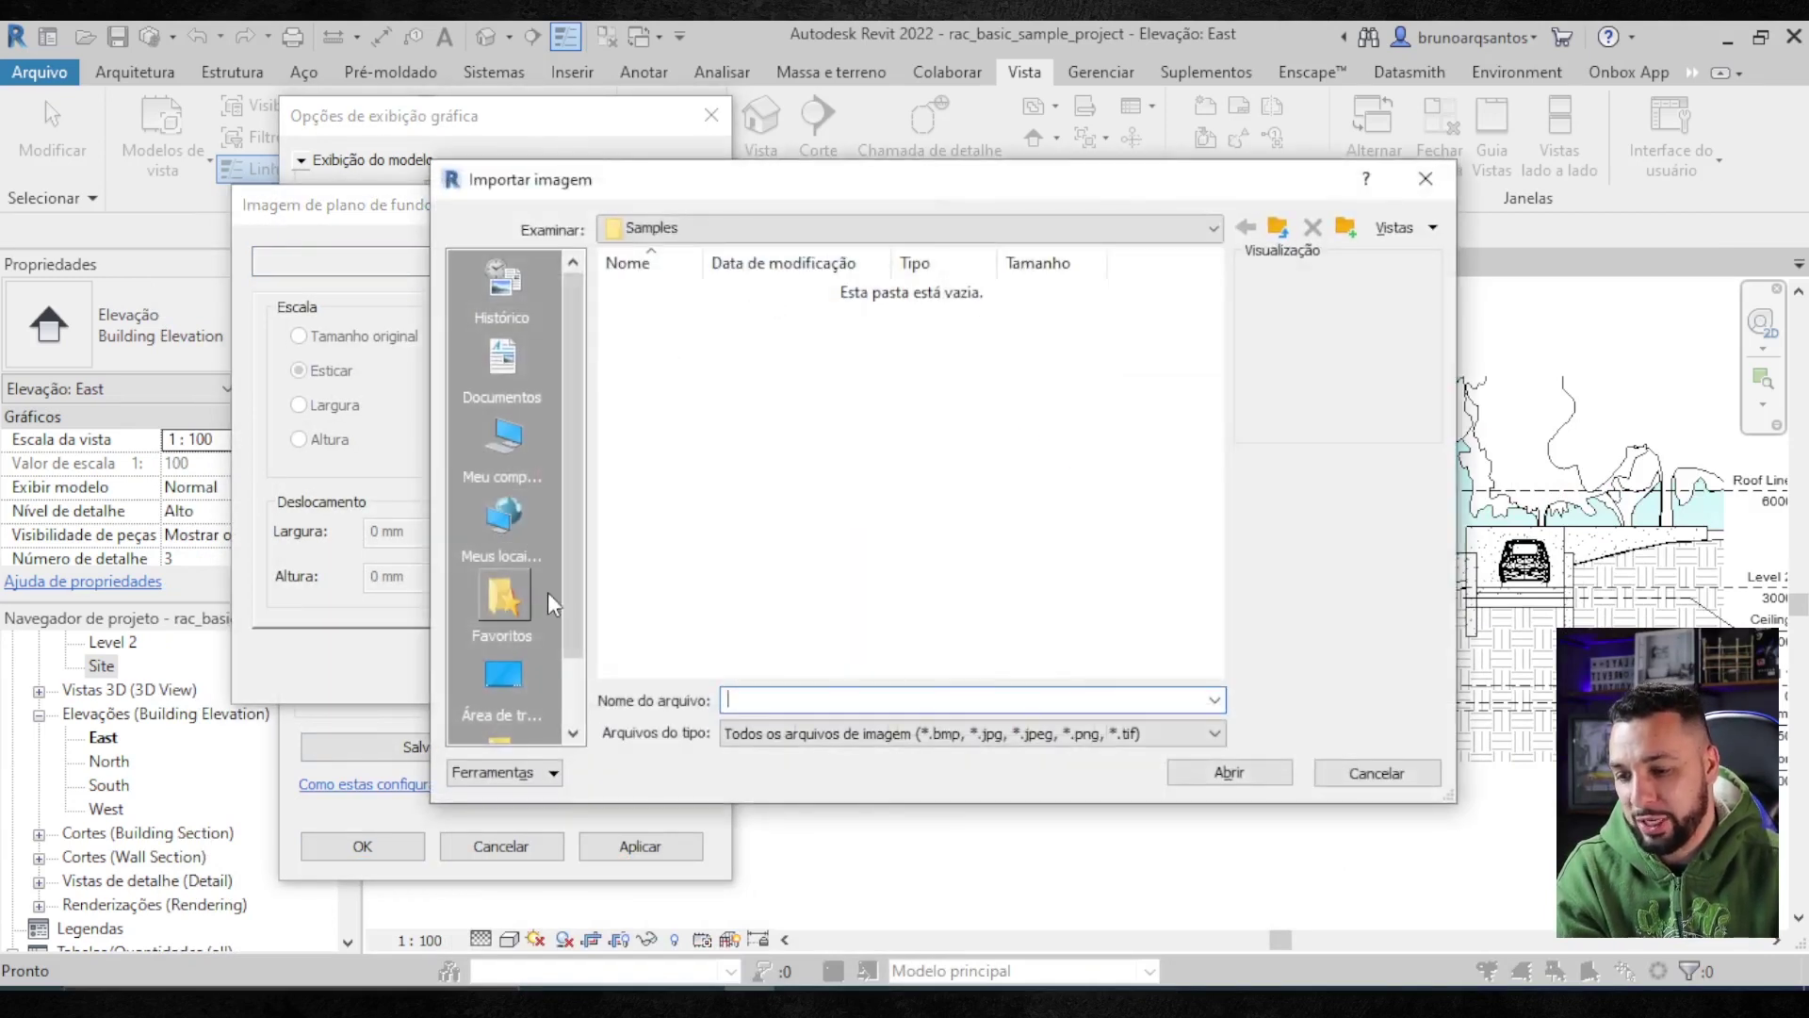
click(1426, 178)
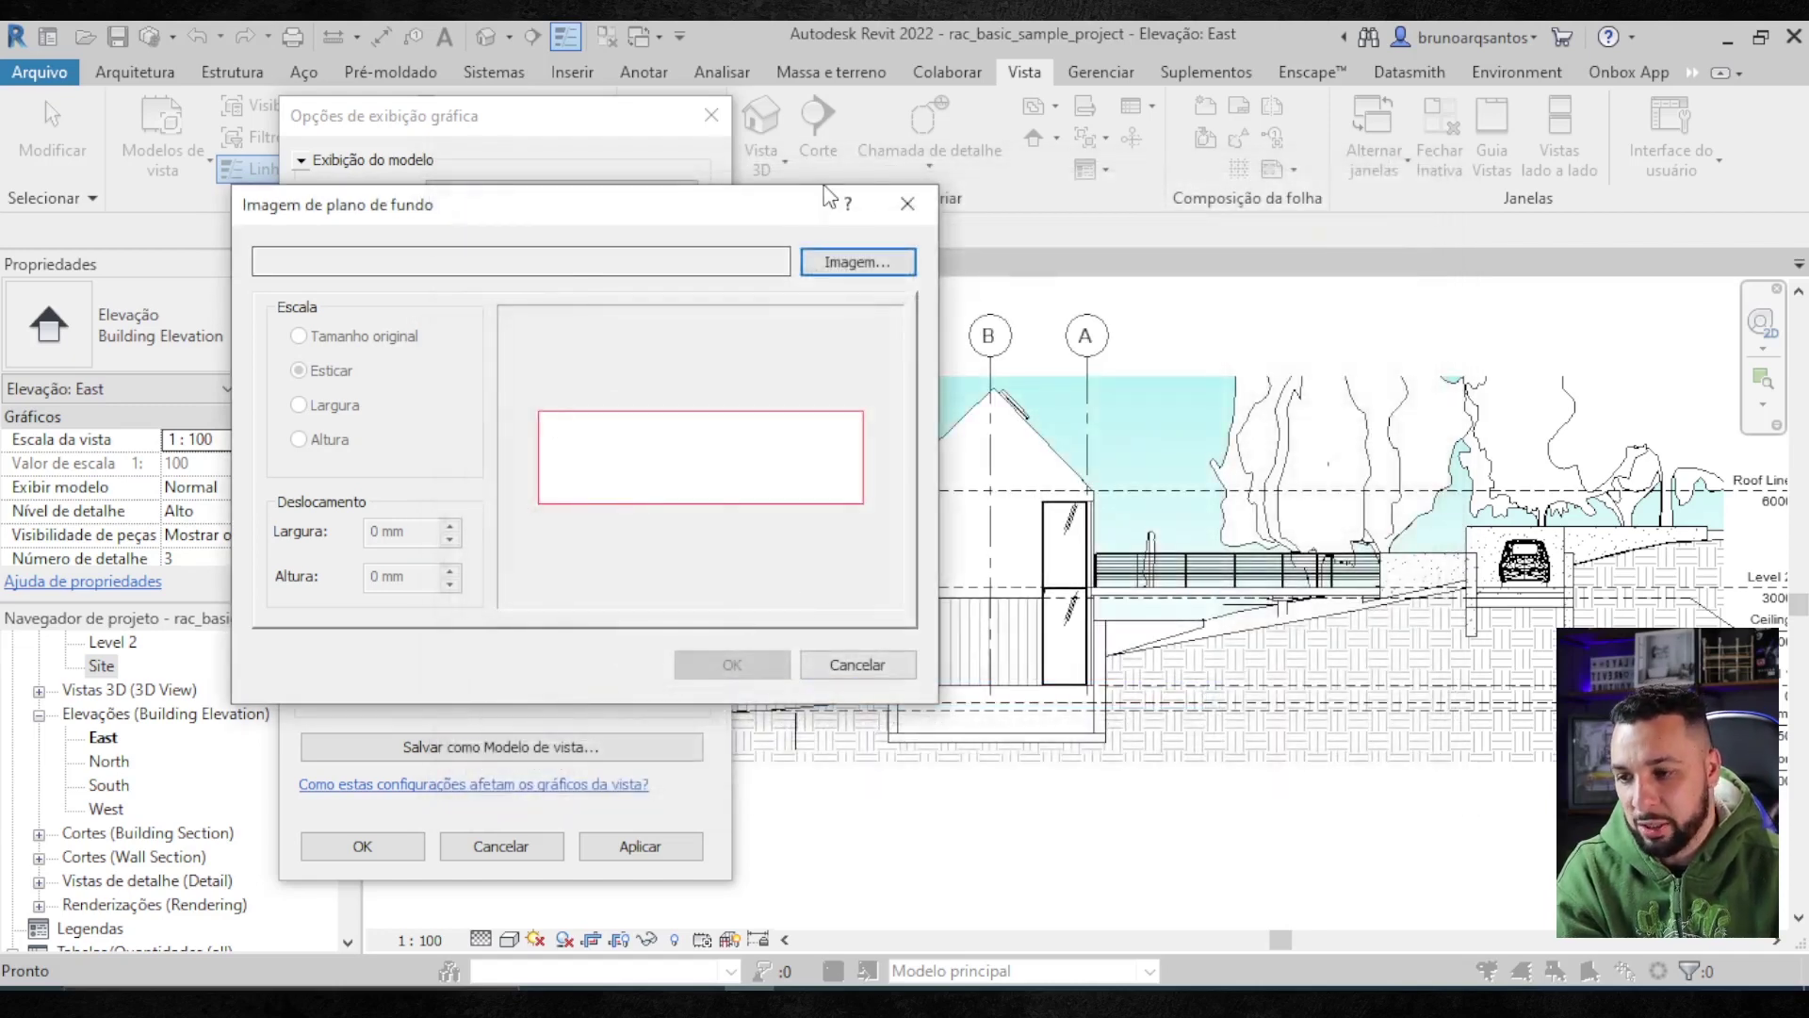
click(907, 205)
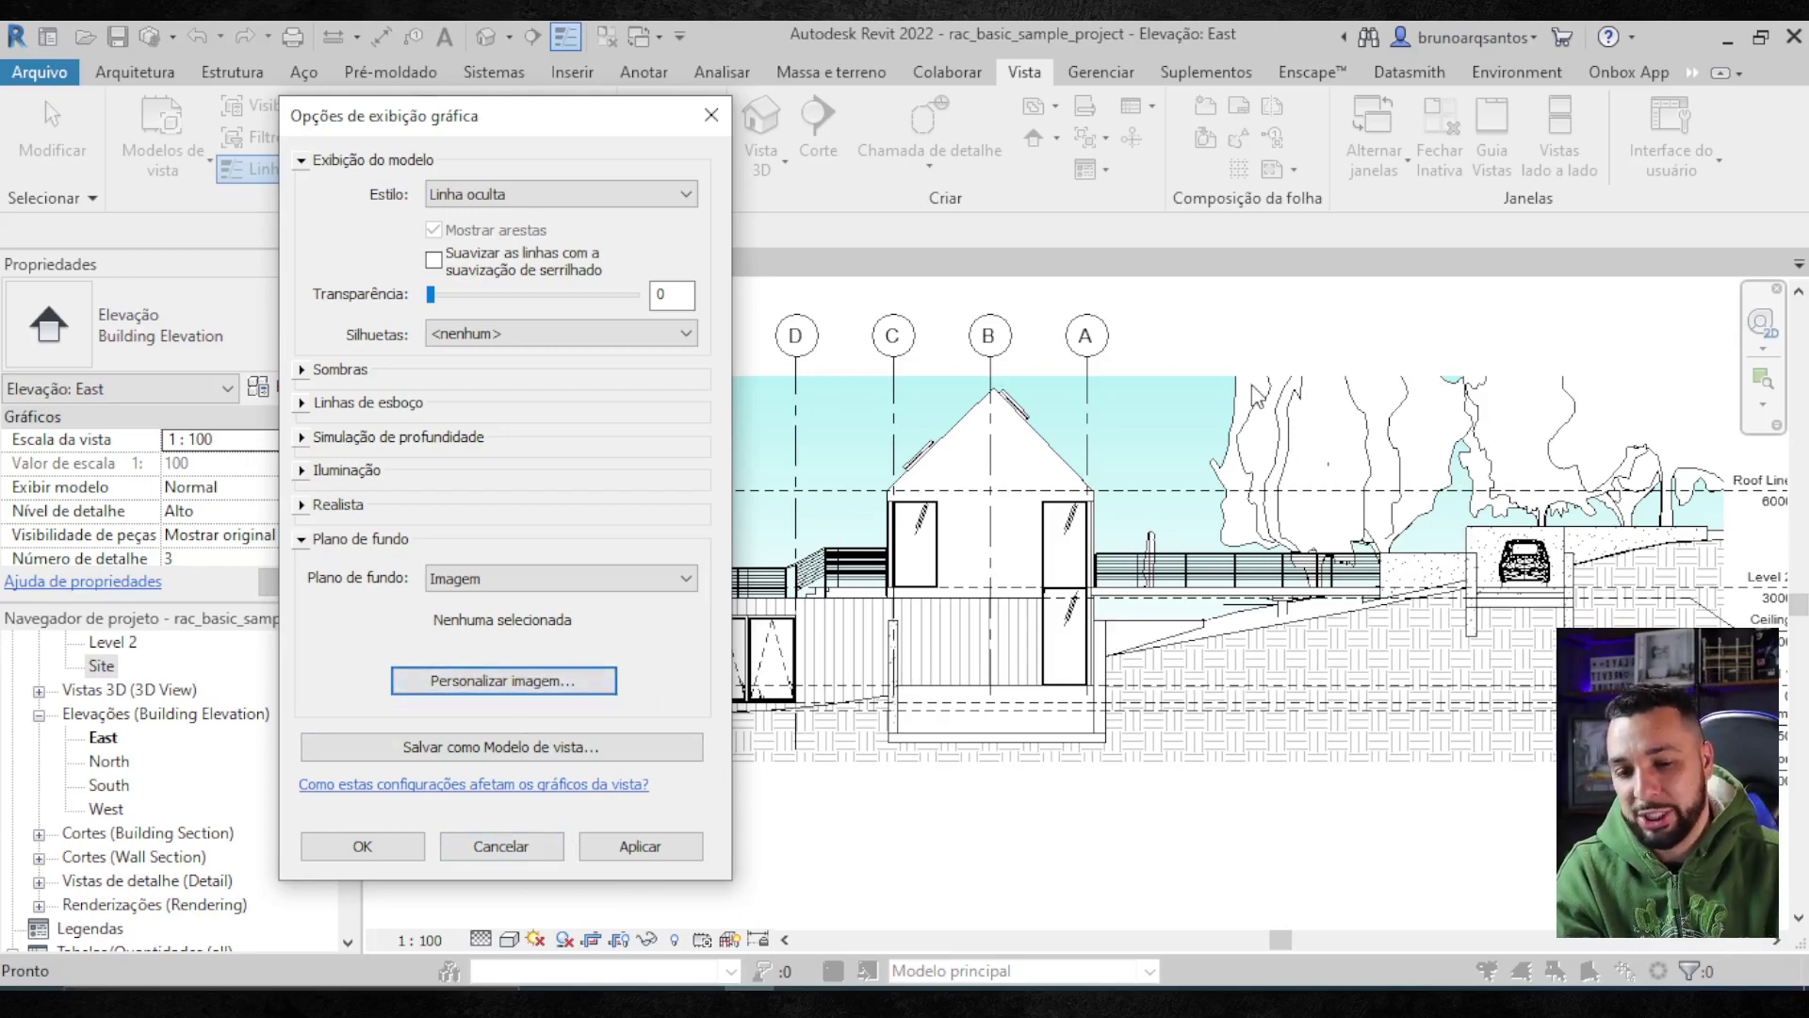
click(556, 847)
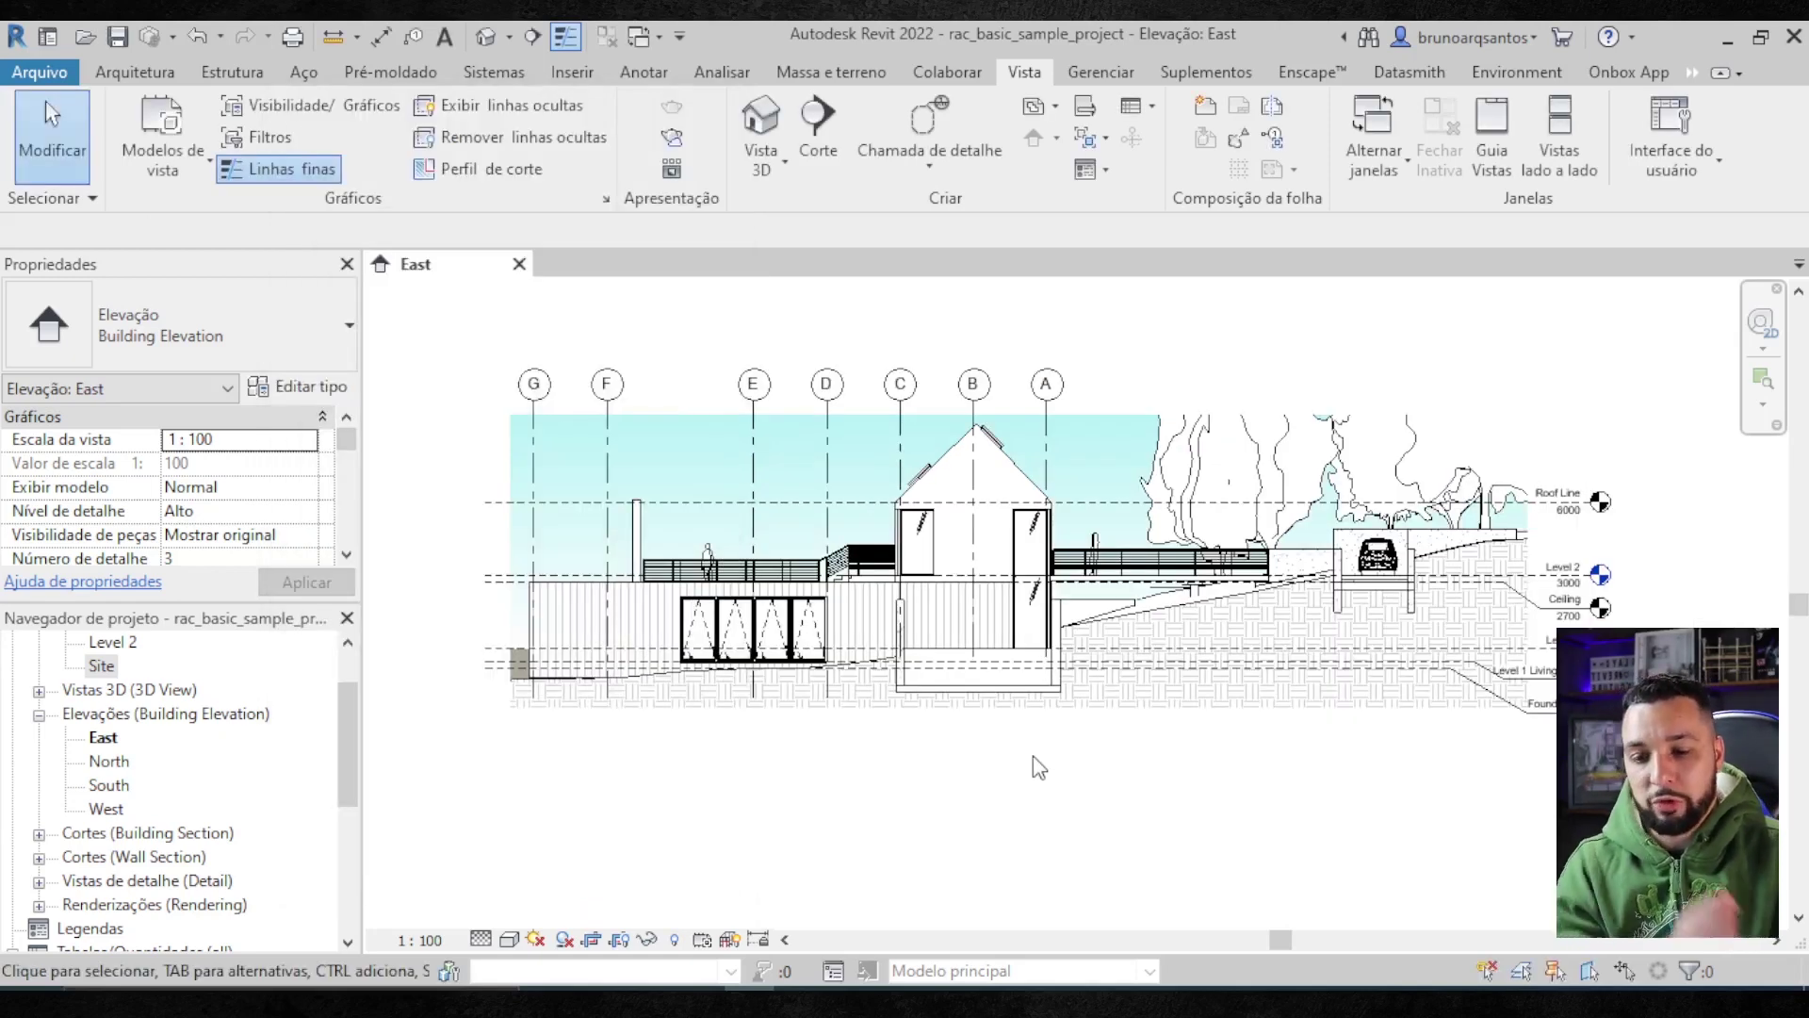
middle_drag(965, 744, 976, 754)
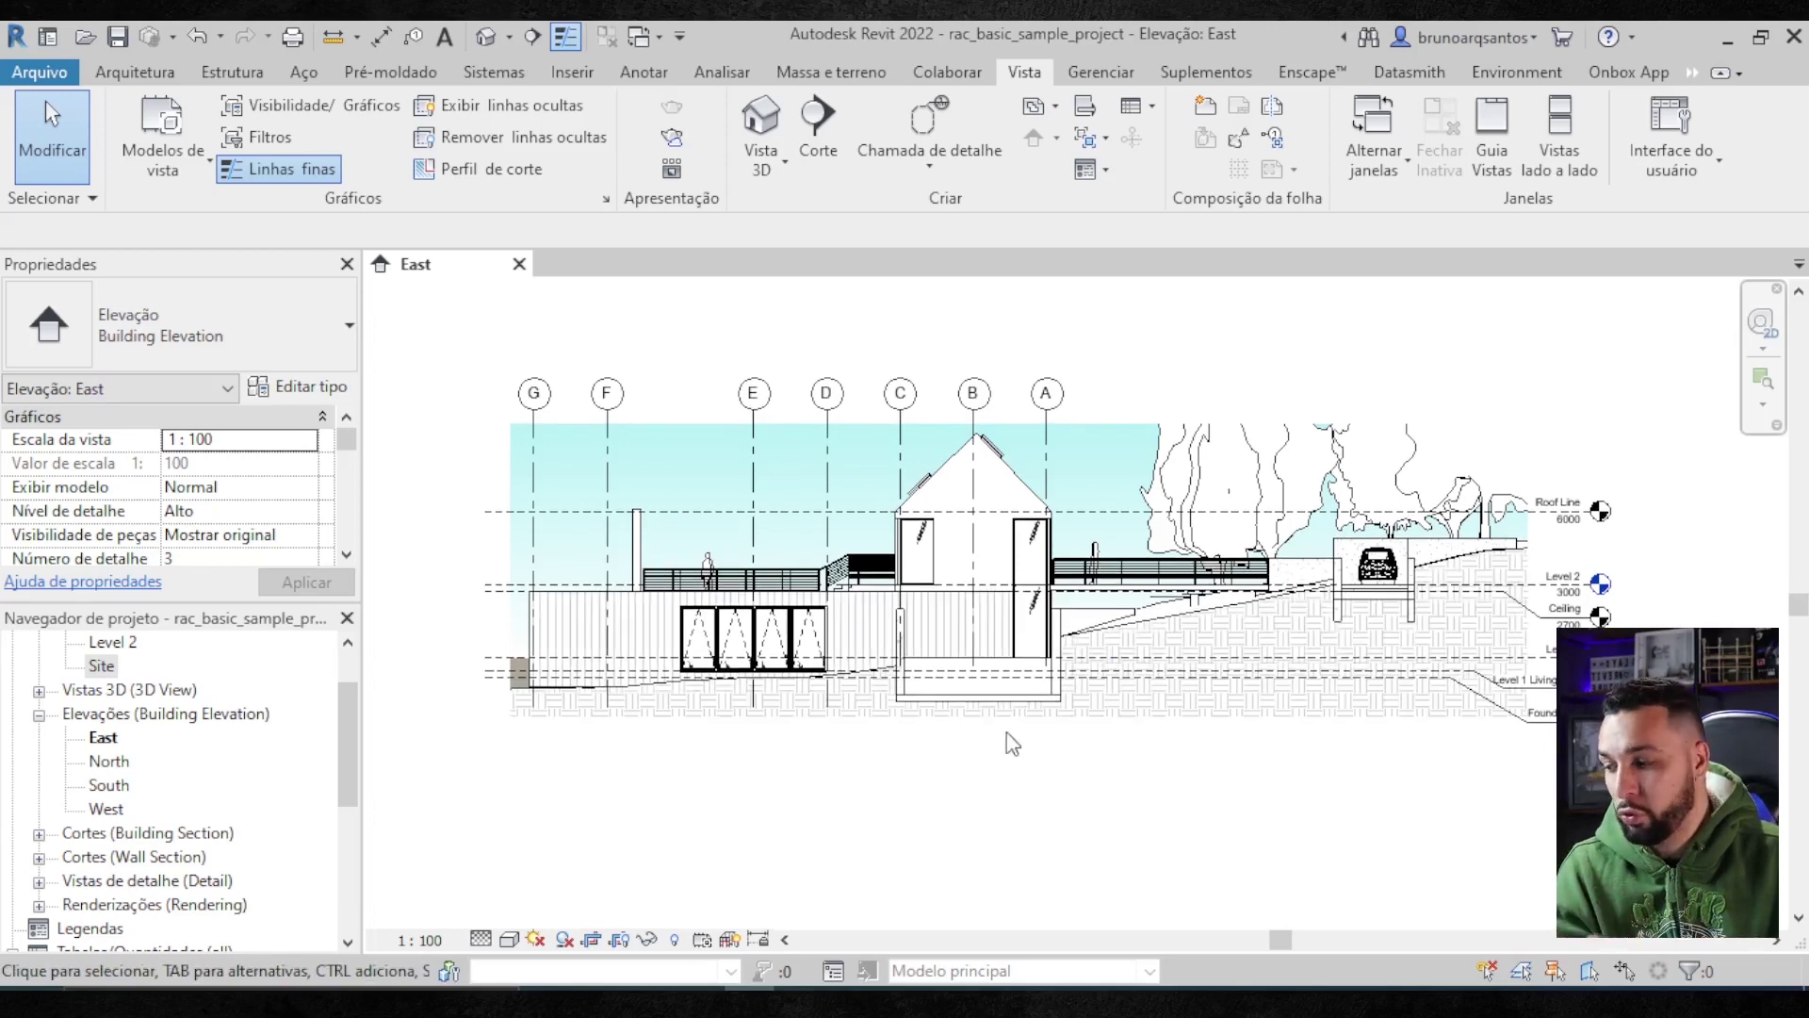
middle_drag(1110, 719, 1099, 720)
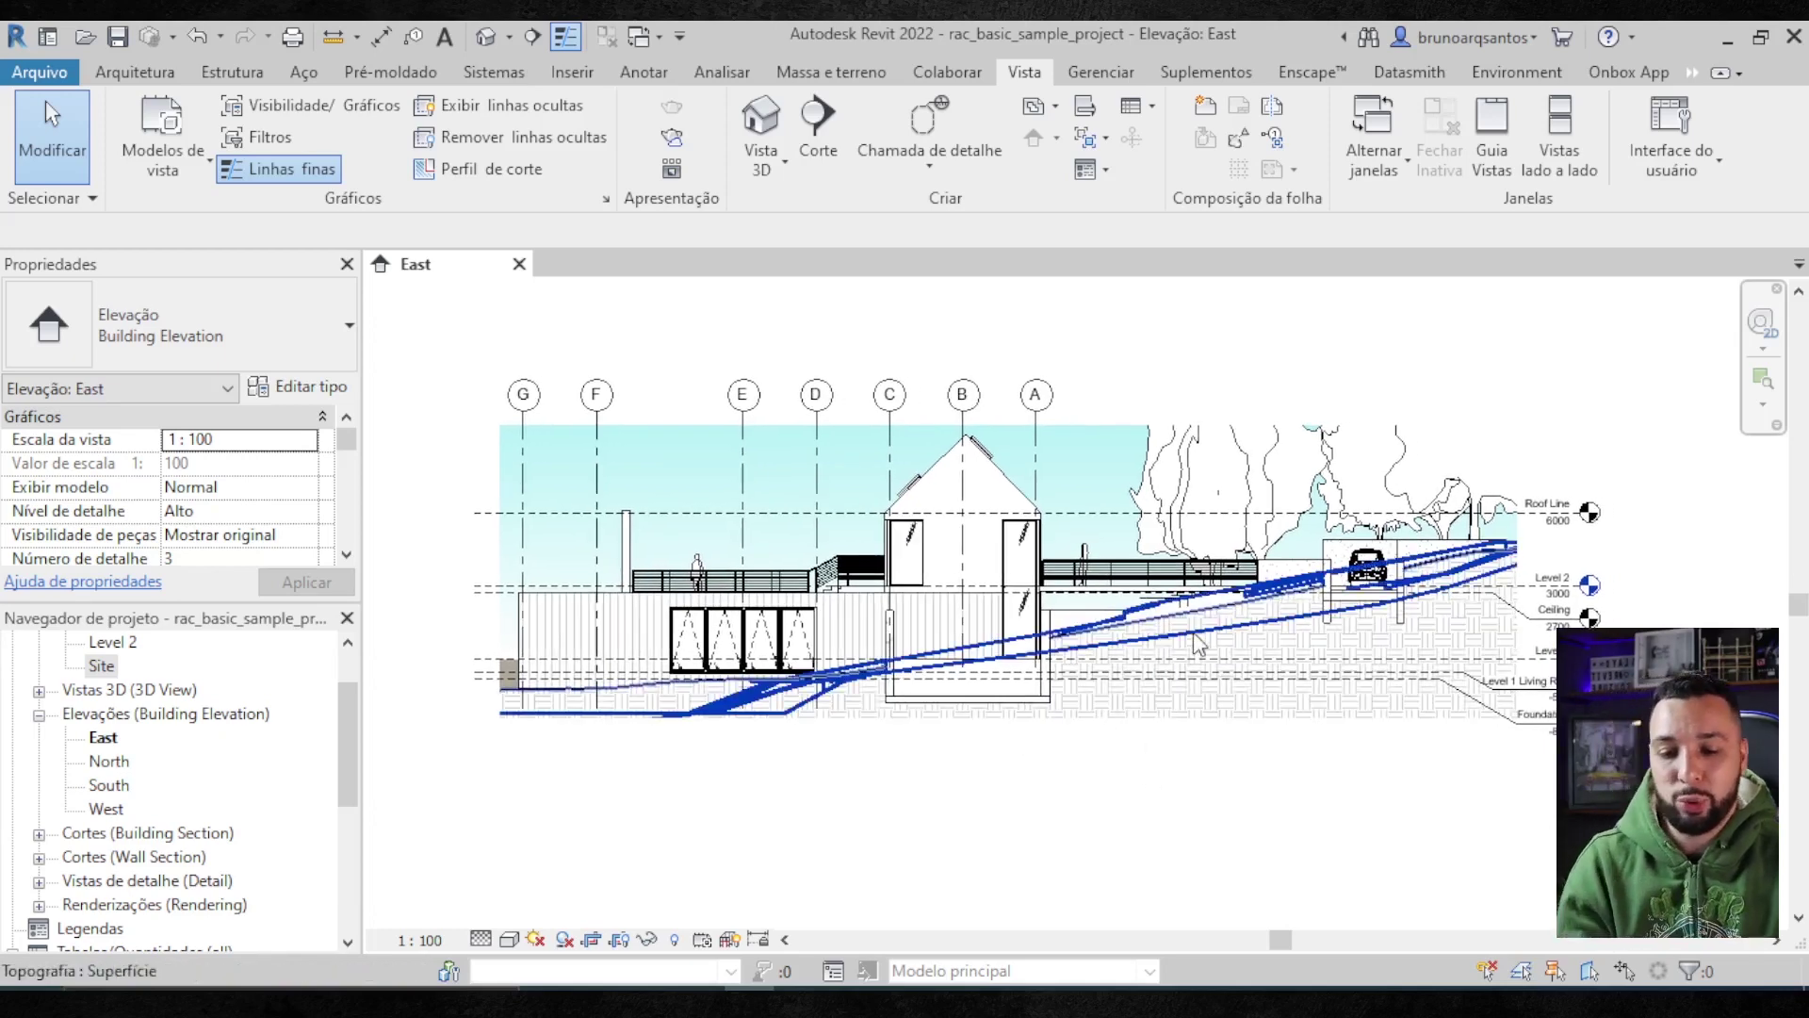
scroll(1199, 644, up, 3)
scroll(1287, 654, down, 2)
middle_drag(1310, 651, 1208, 651)
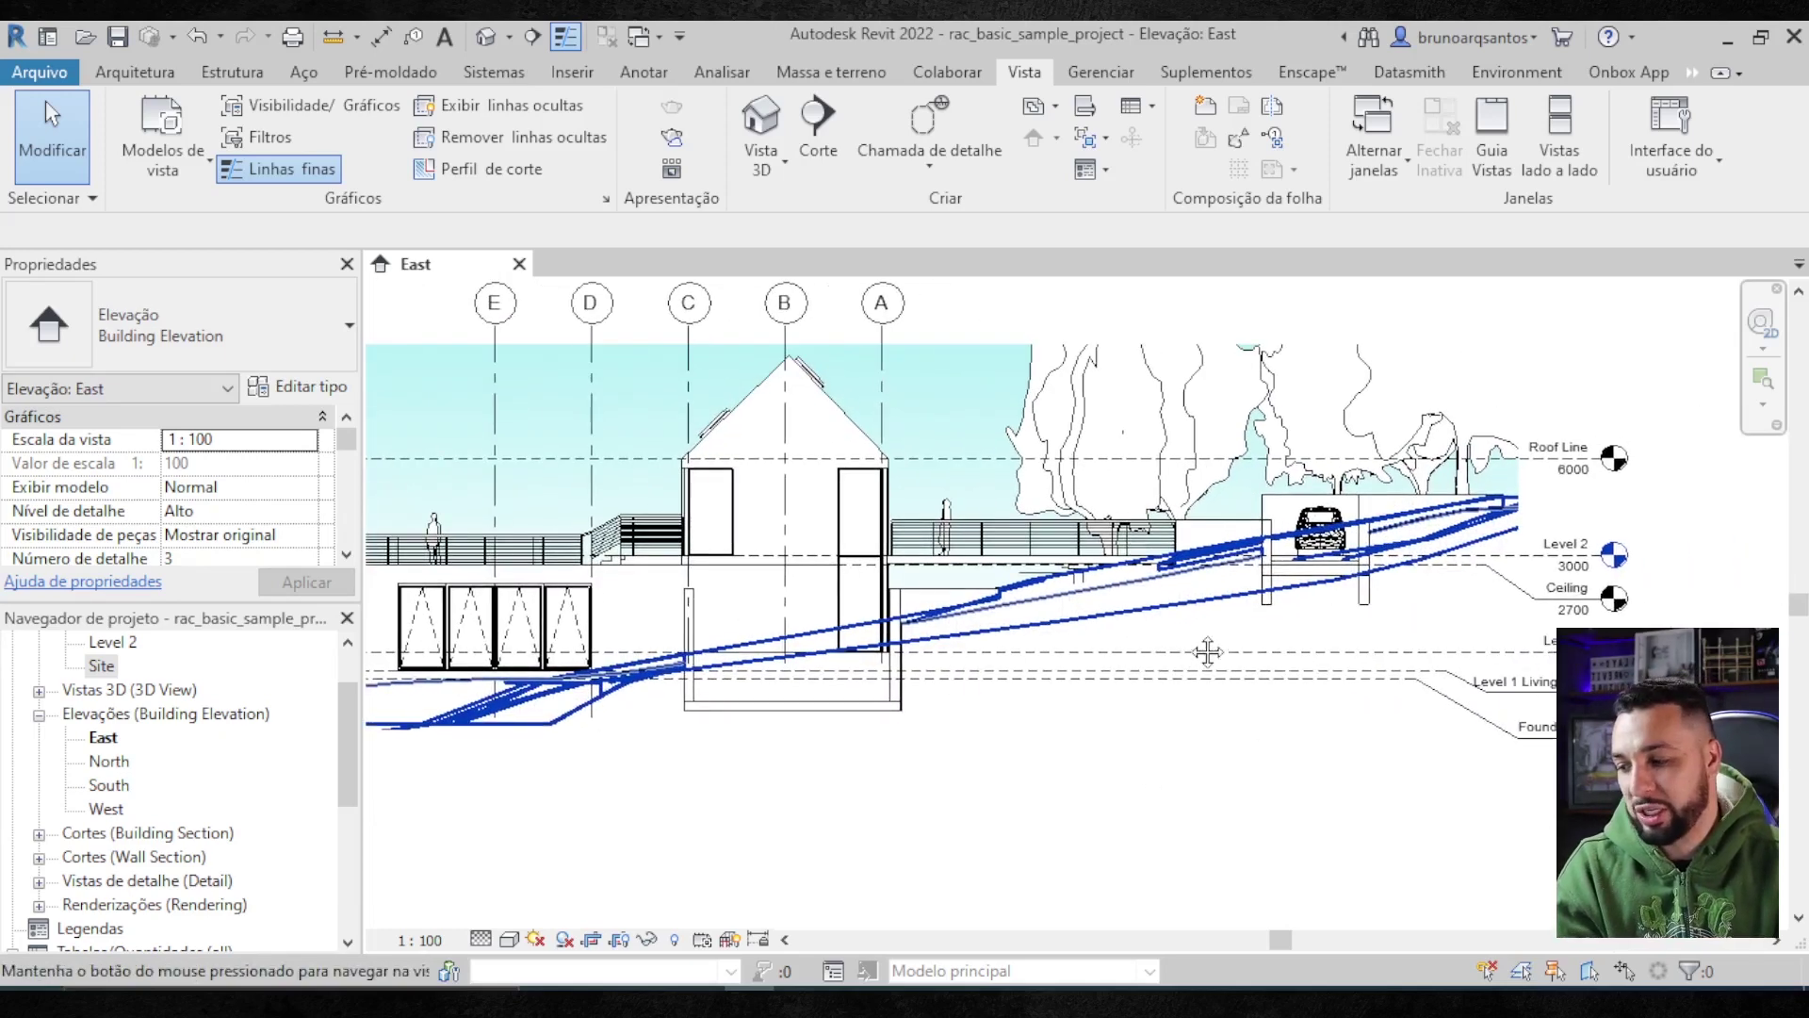
scroll(1207, 651, up, 2)
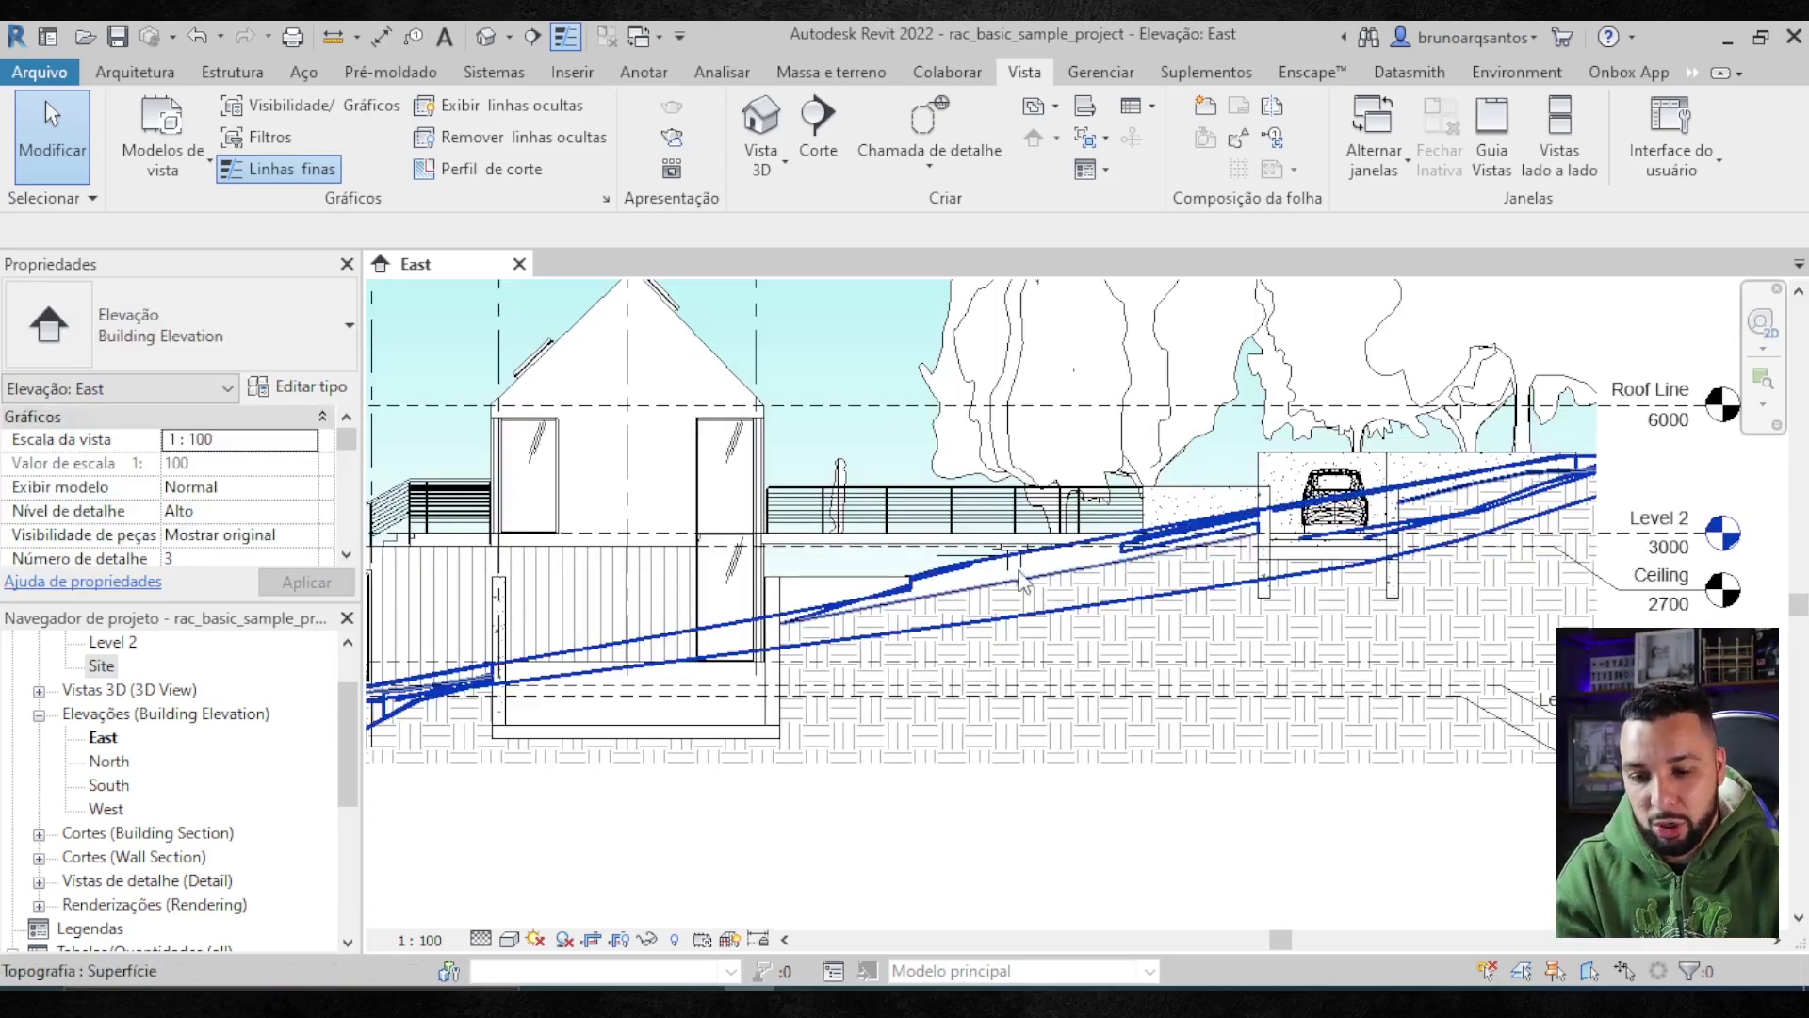
scroll(1126, 606, down, 2)
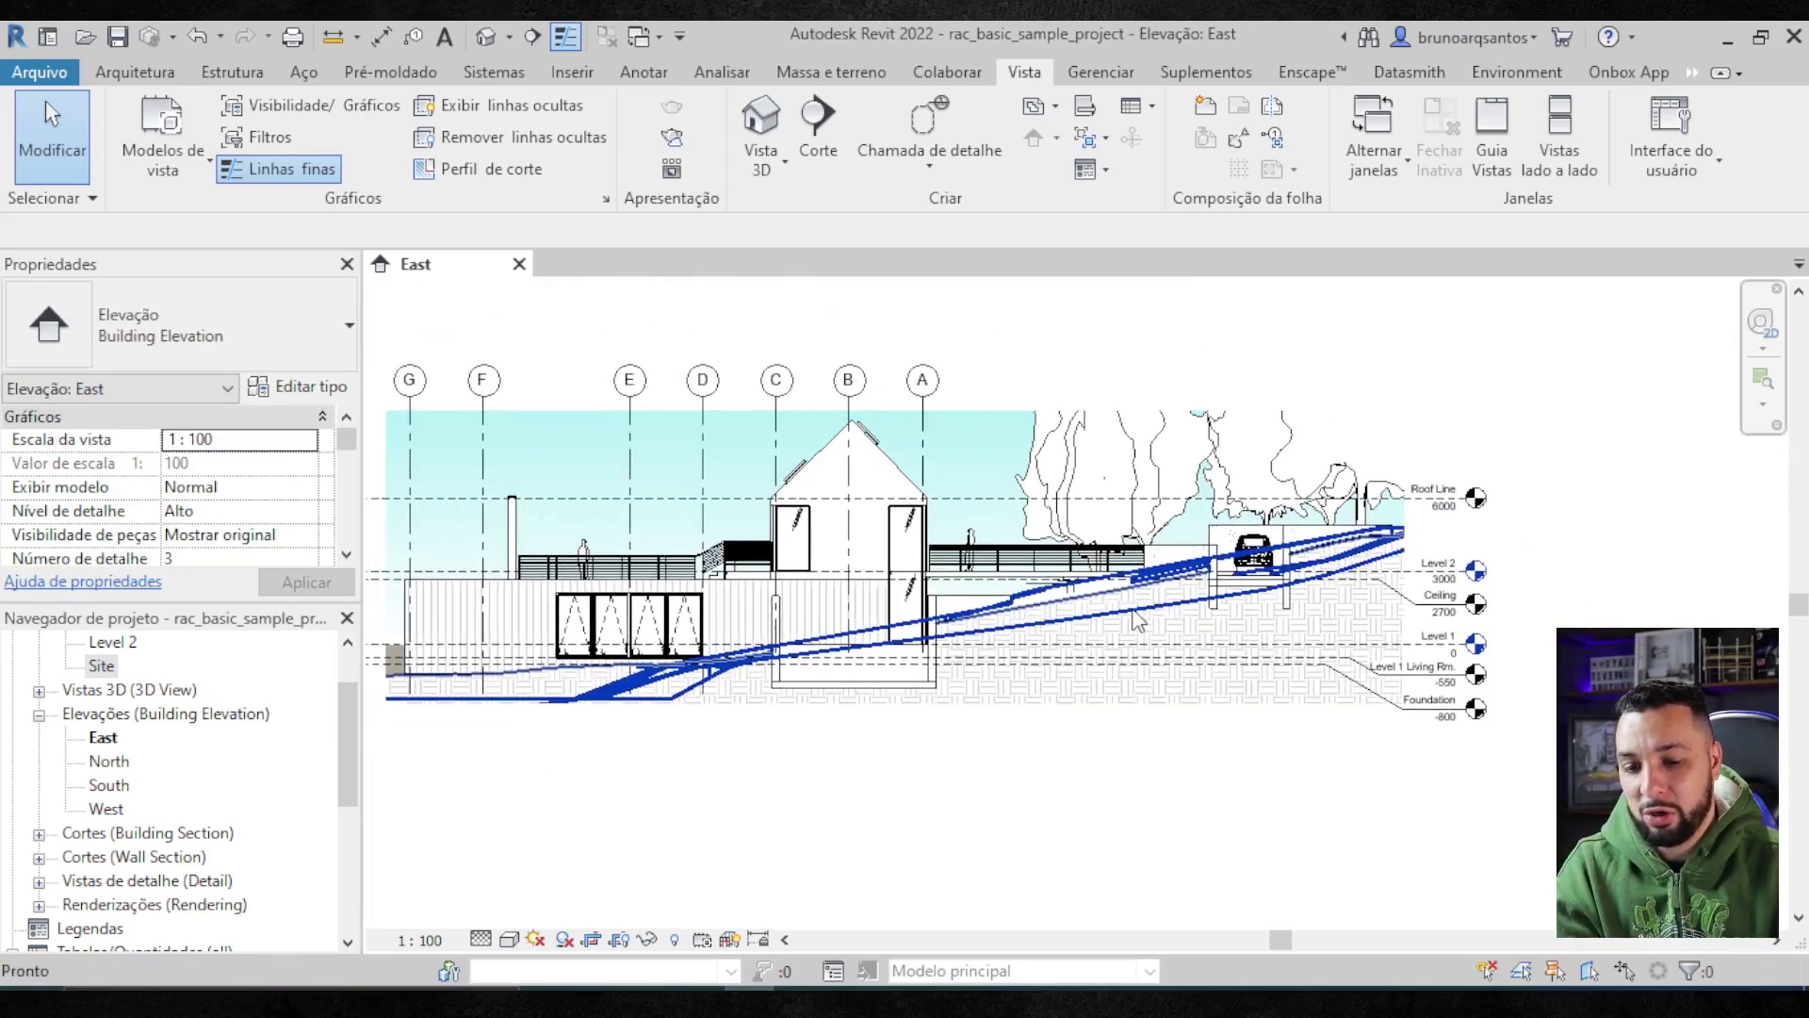
scroll(1122, 647, up, 1)
middle_drag(1122, 647, 1147, 657)
scroll(1148, 657, down, 1)
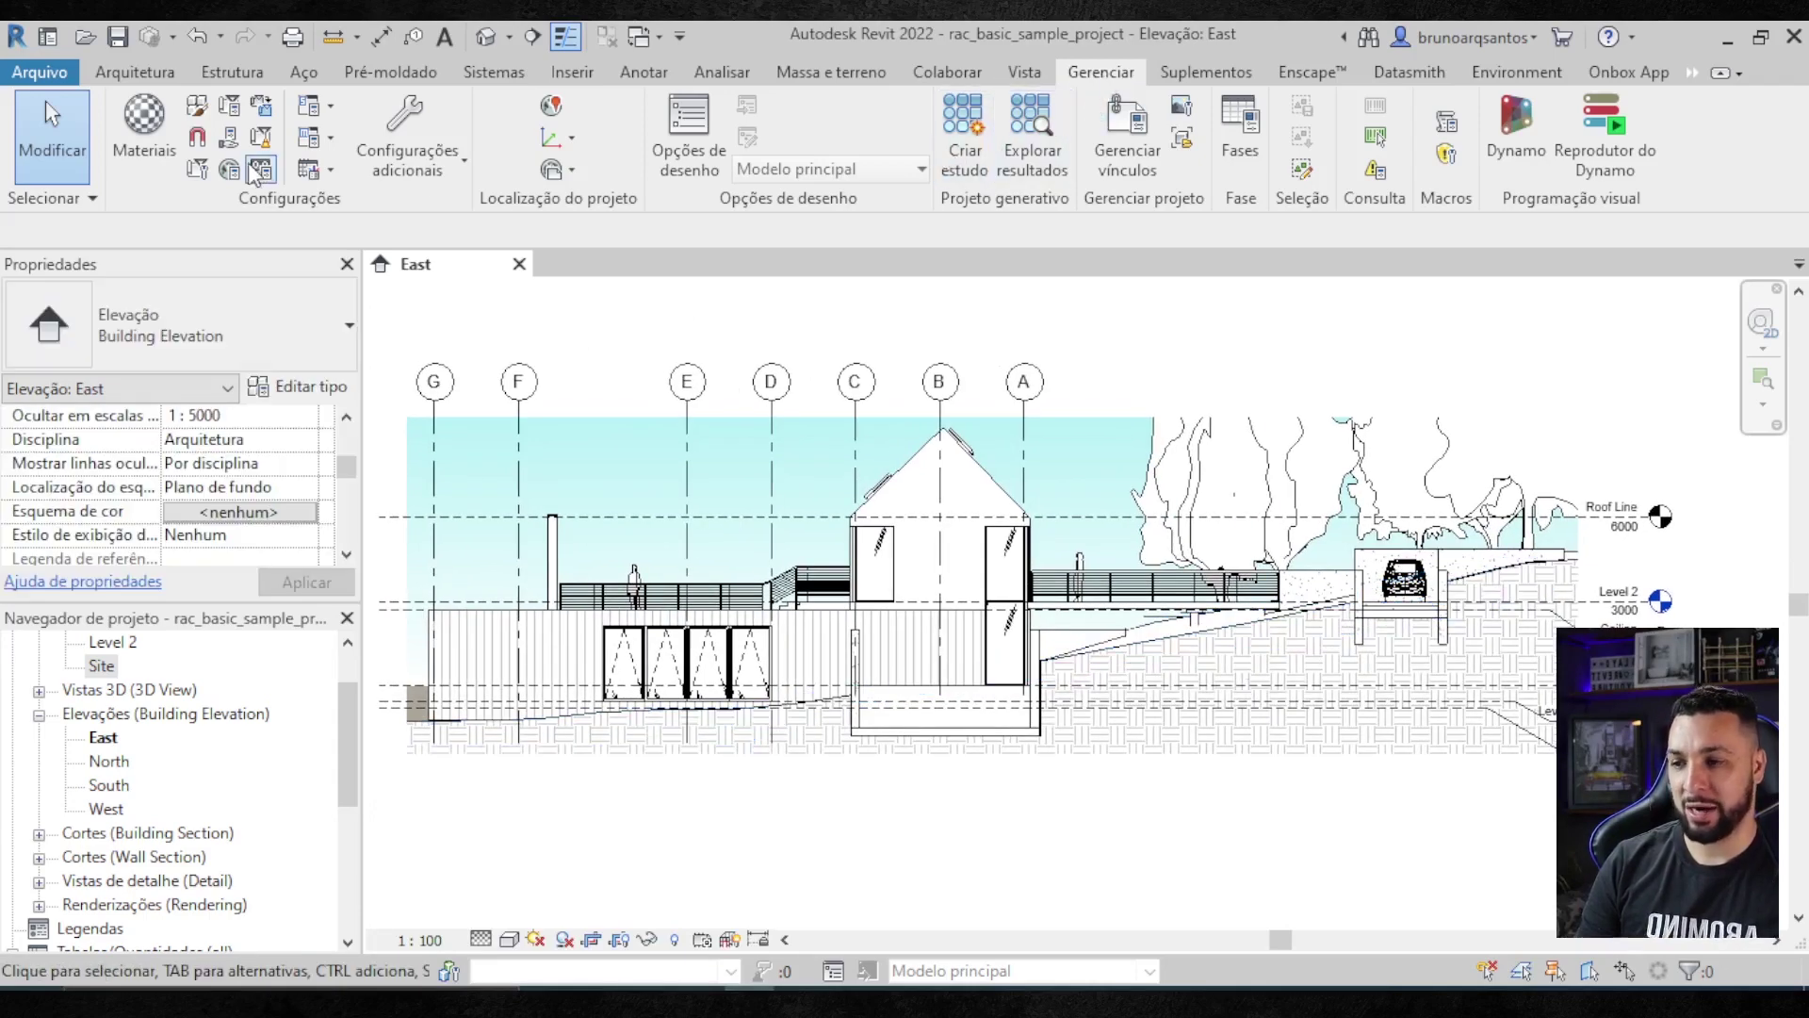
- Open the Material Browser and create a new blank material
click(144, 126)
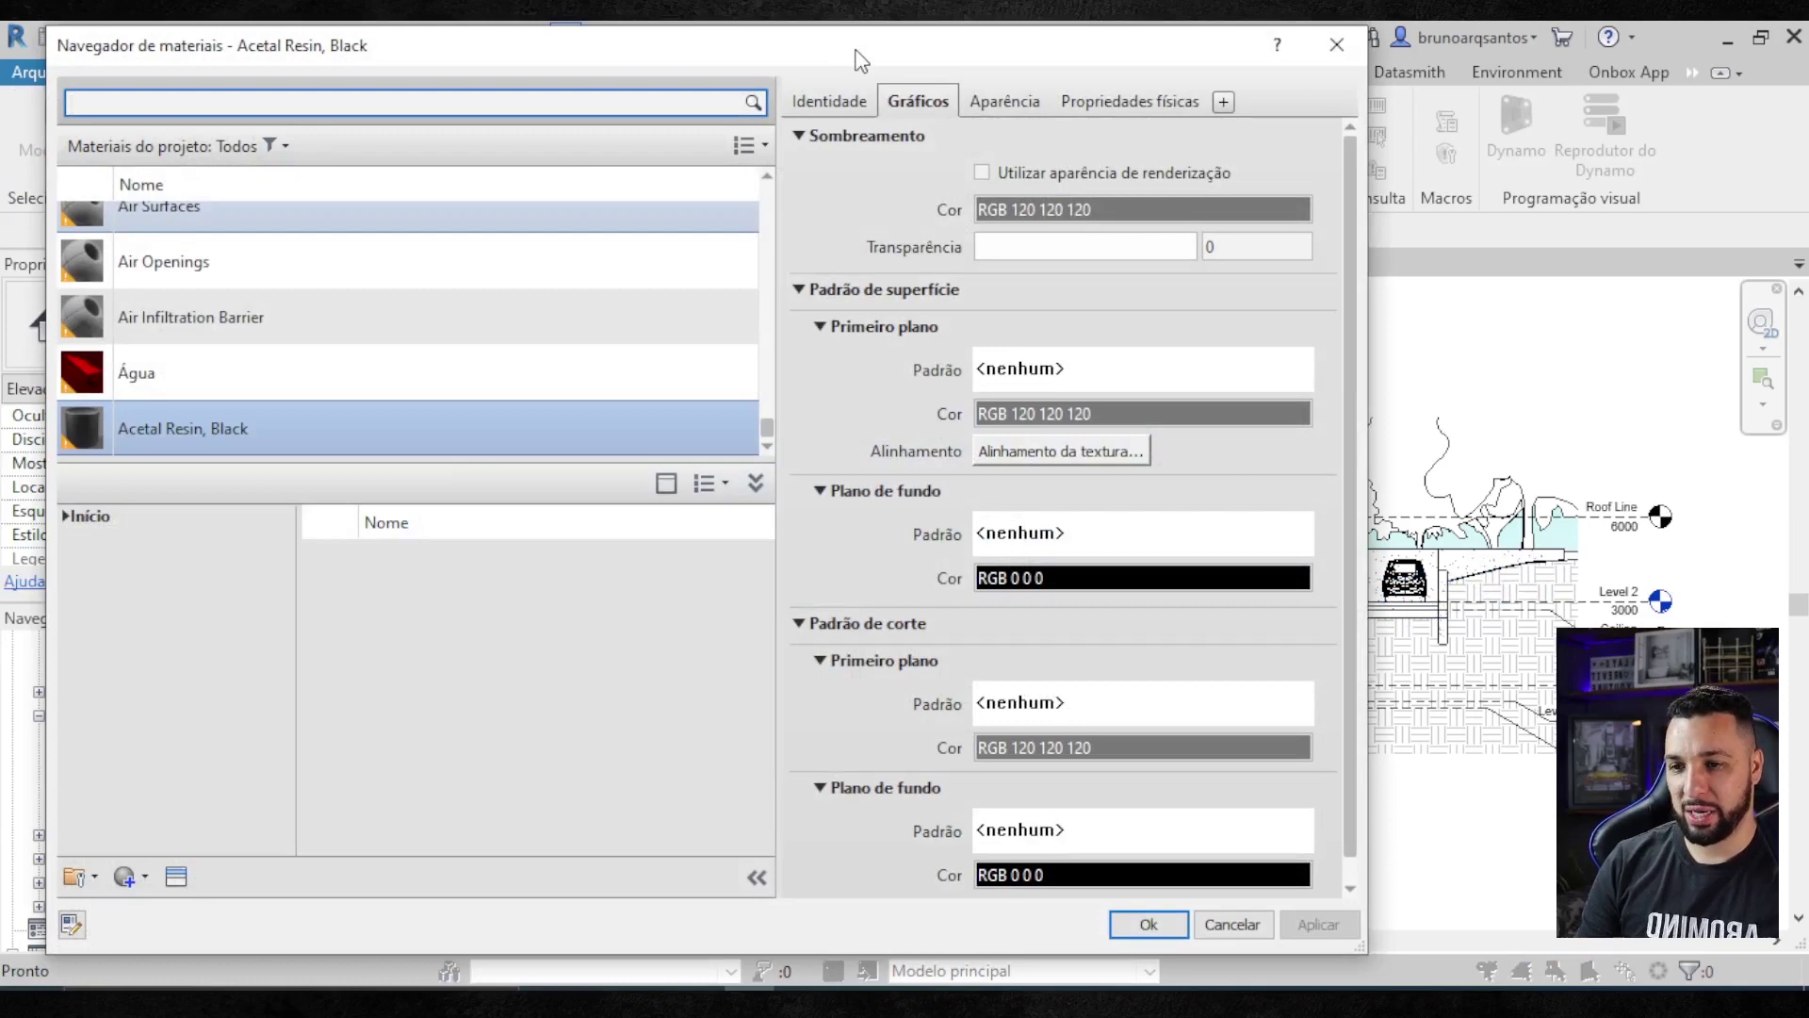
drag(858, 59, 896, 95)
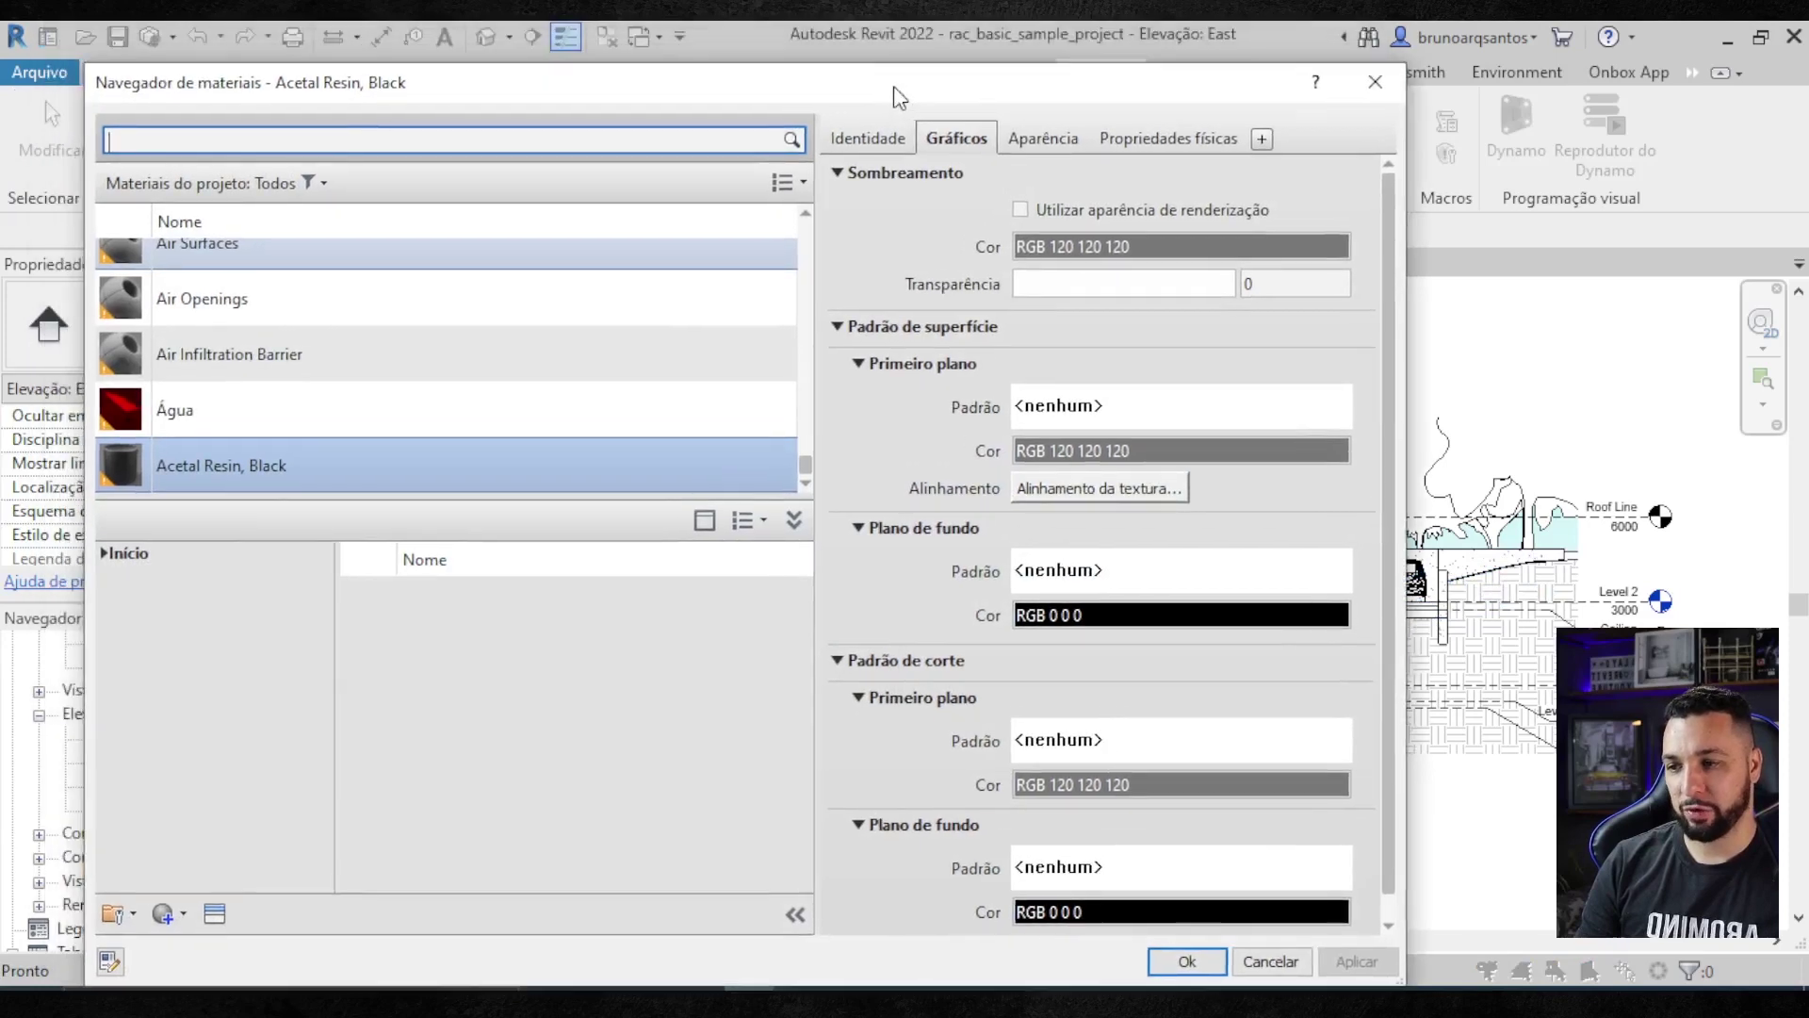
click(168, 916)
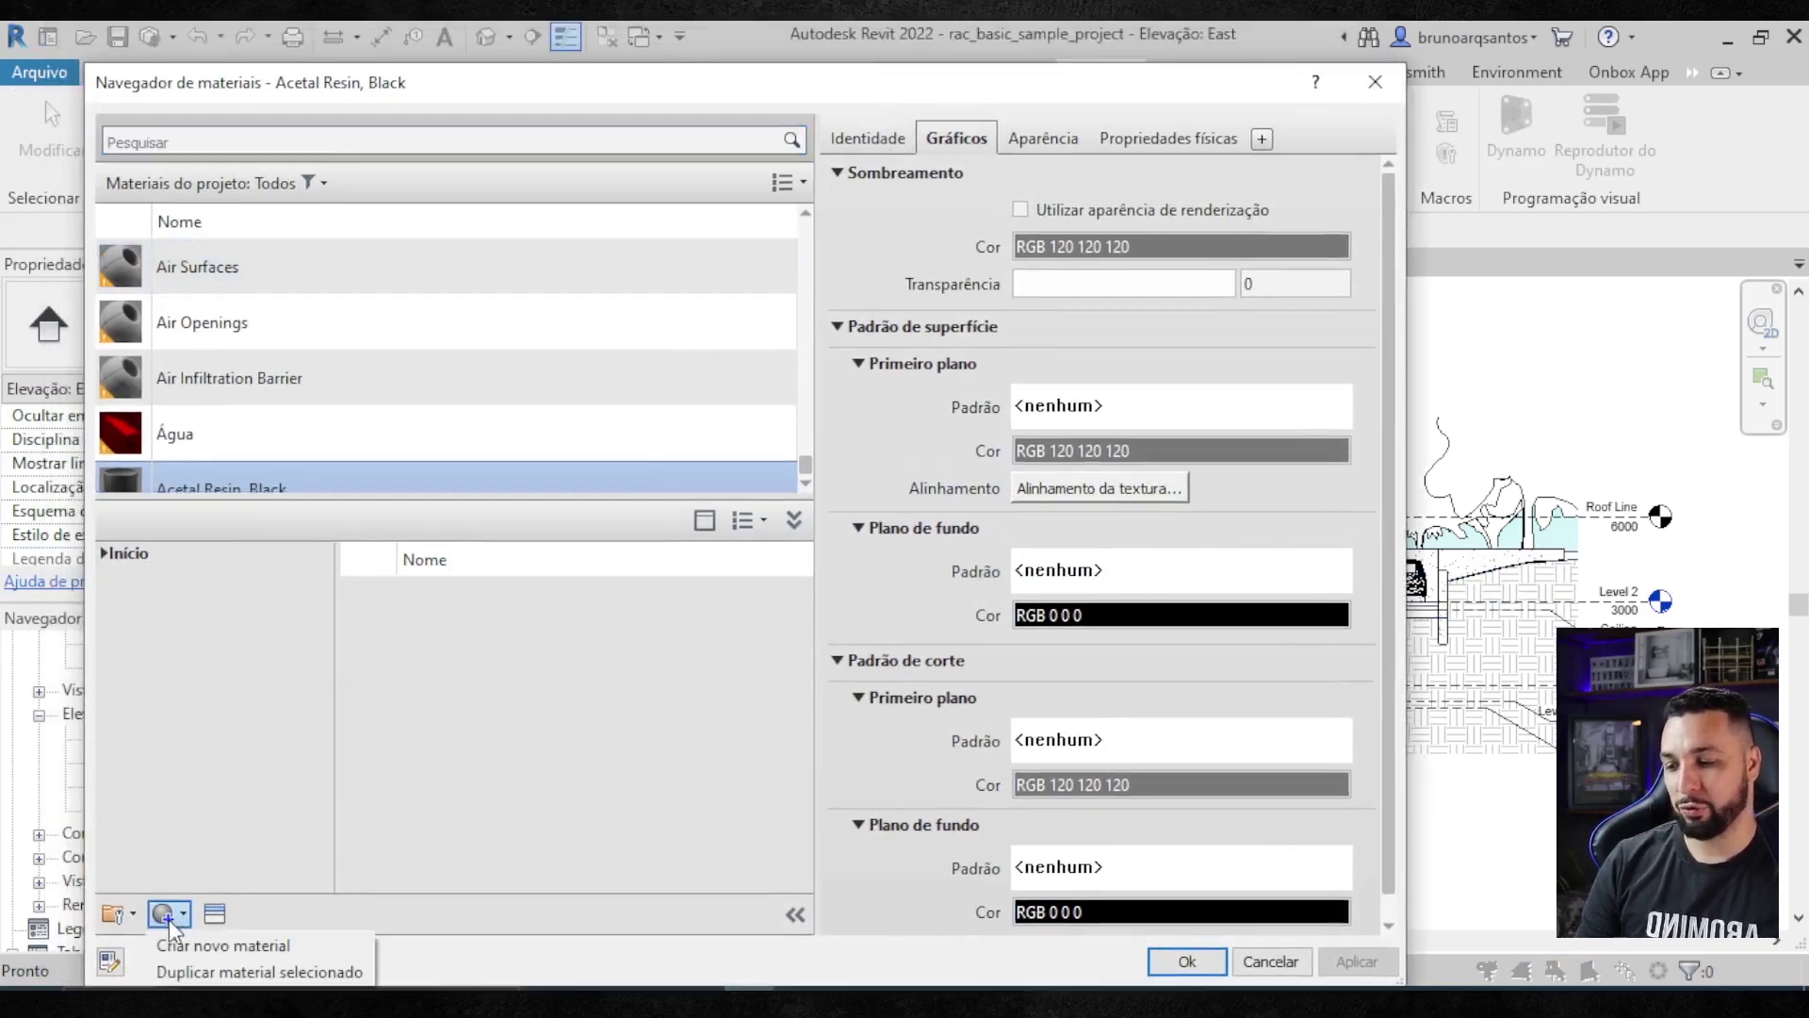
drag(450, 93, 449, 61)
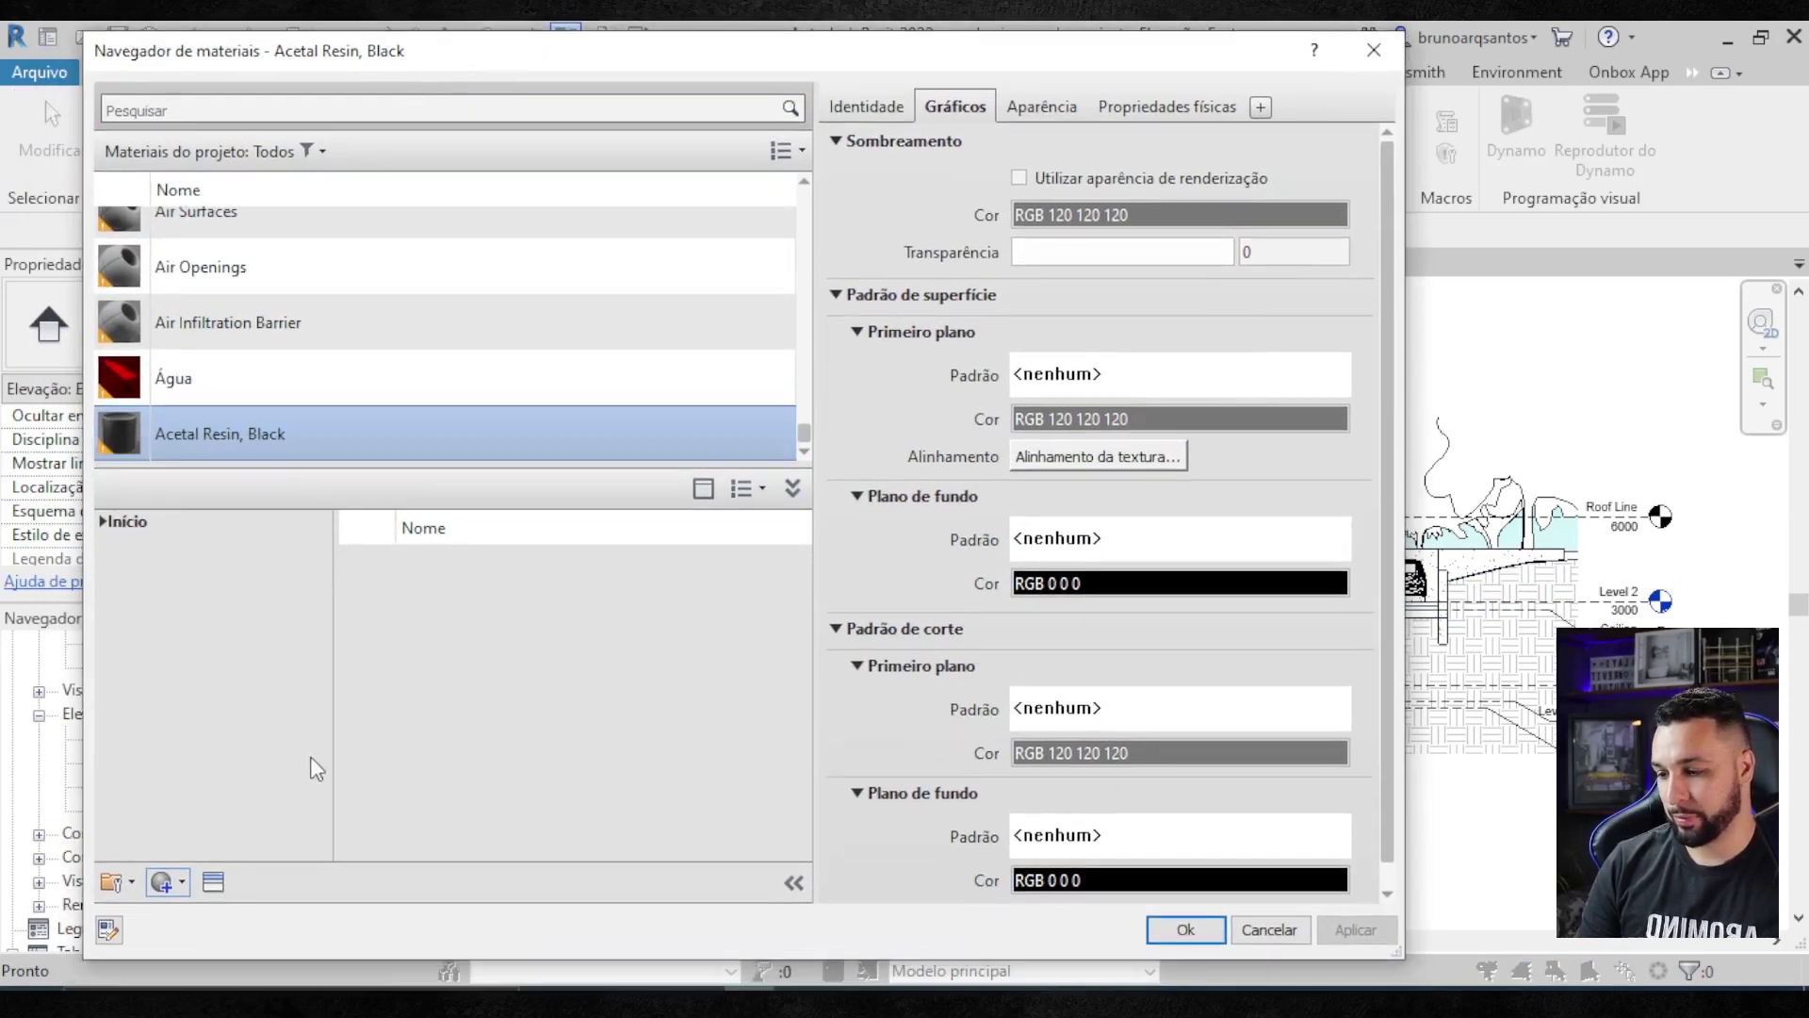
click(168, 885)
click(195, 912)
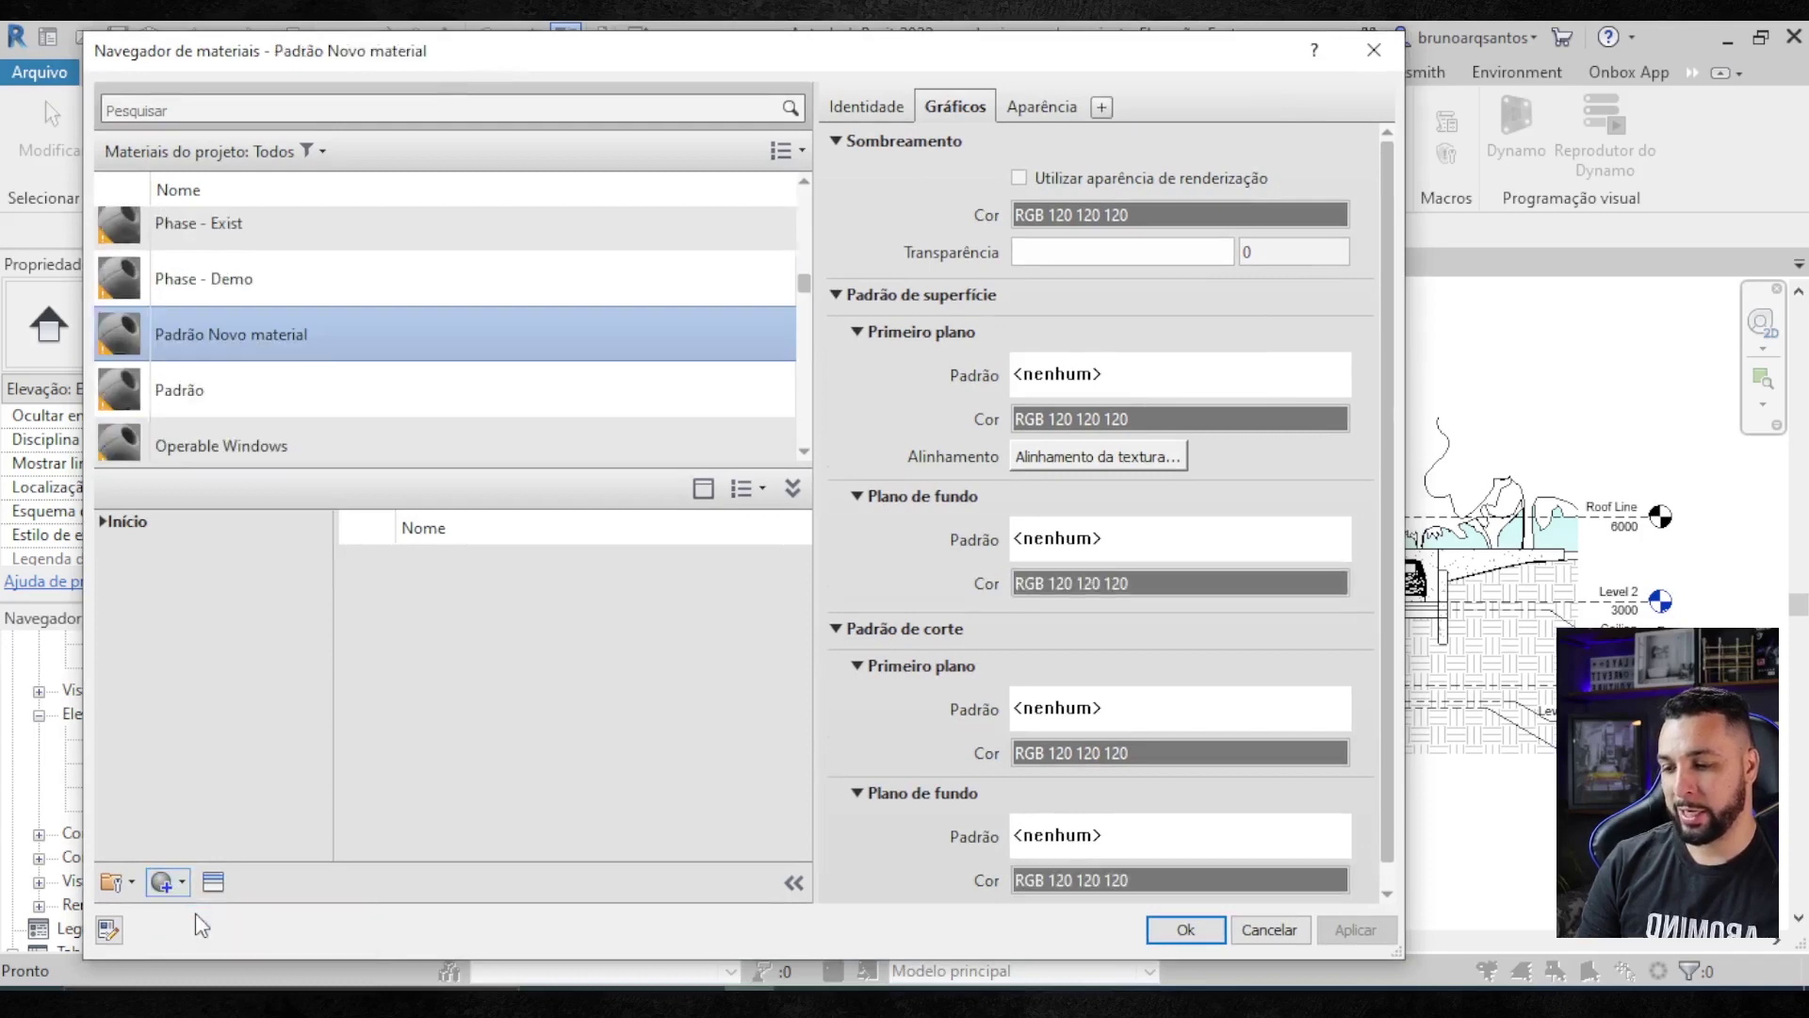
- Rename the new material to .terra cinza
right_click(245, 324)
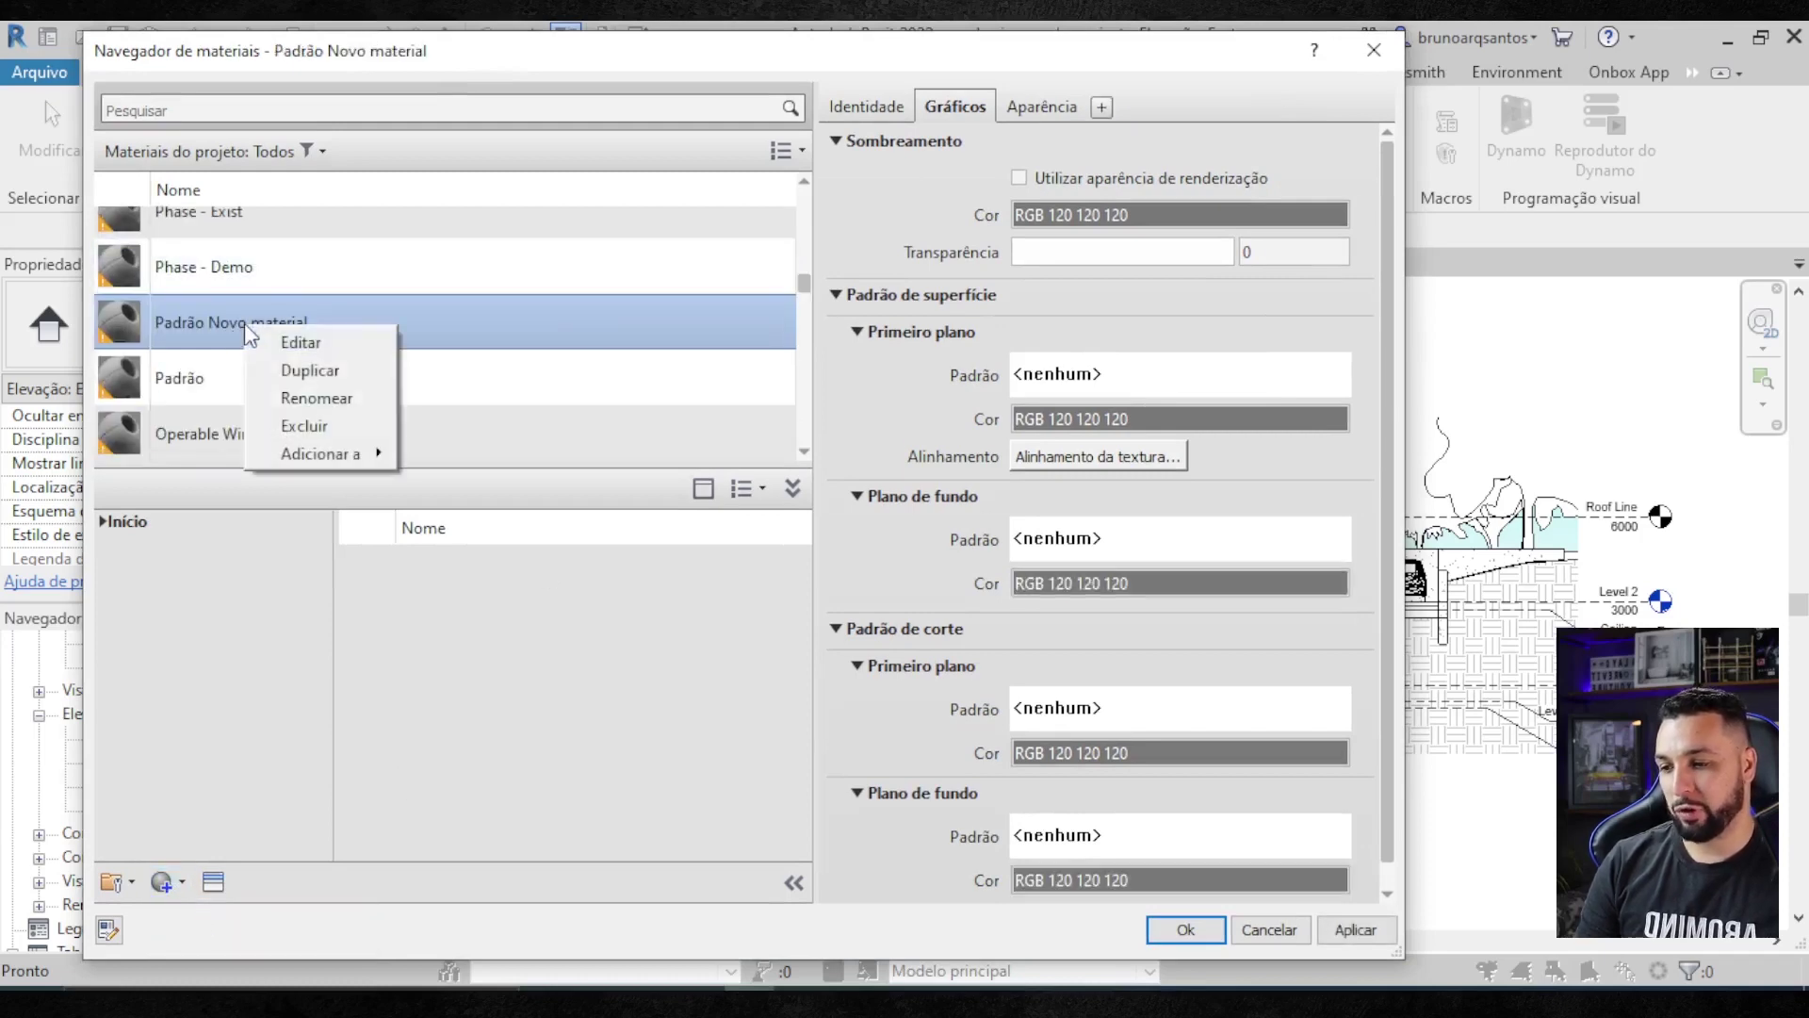
click(335, 401)
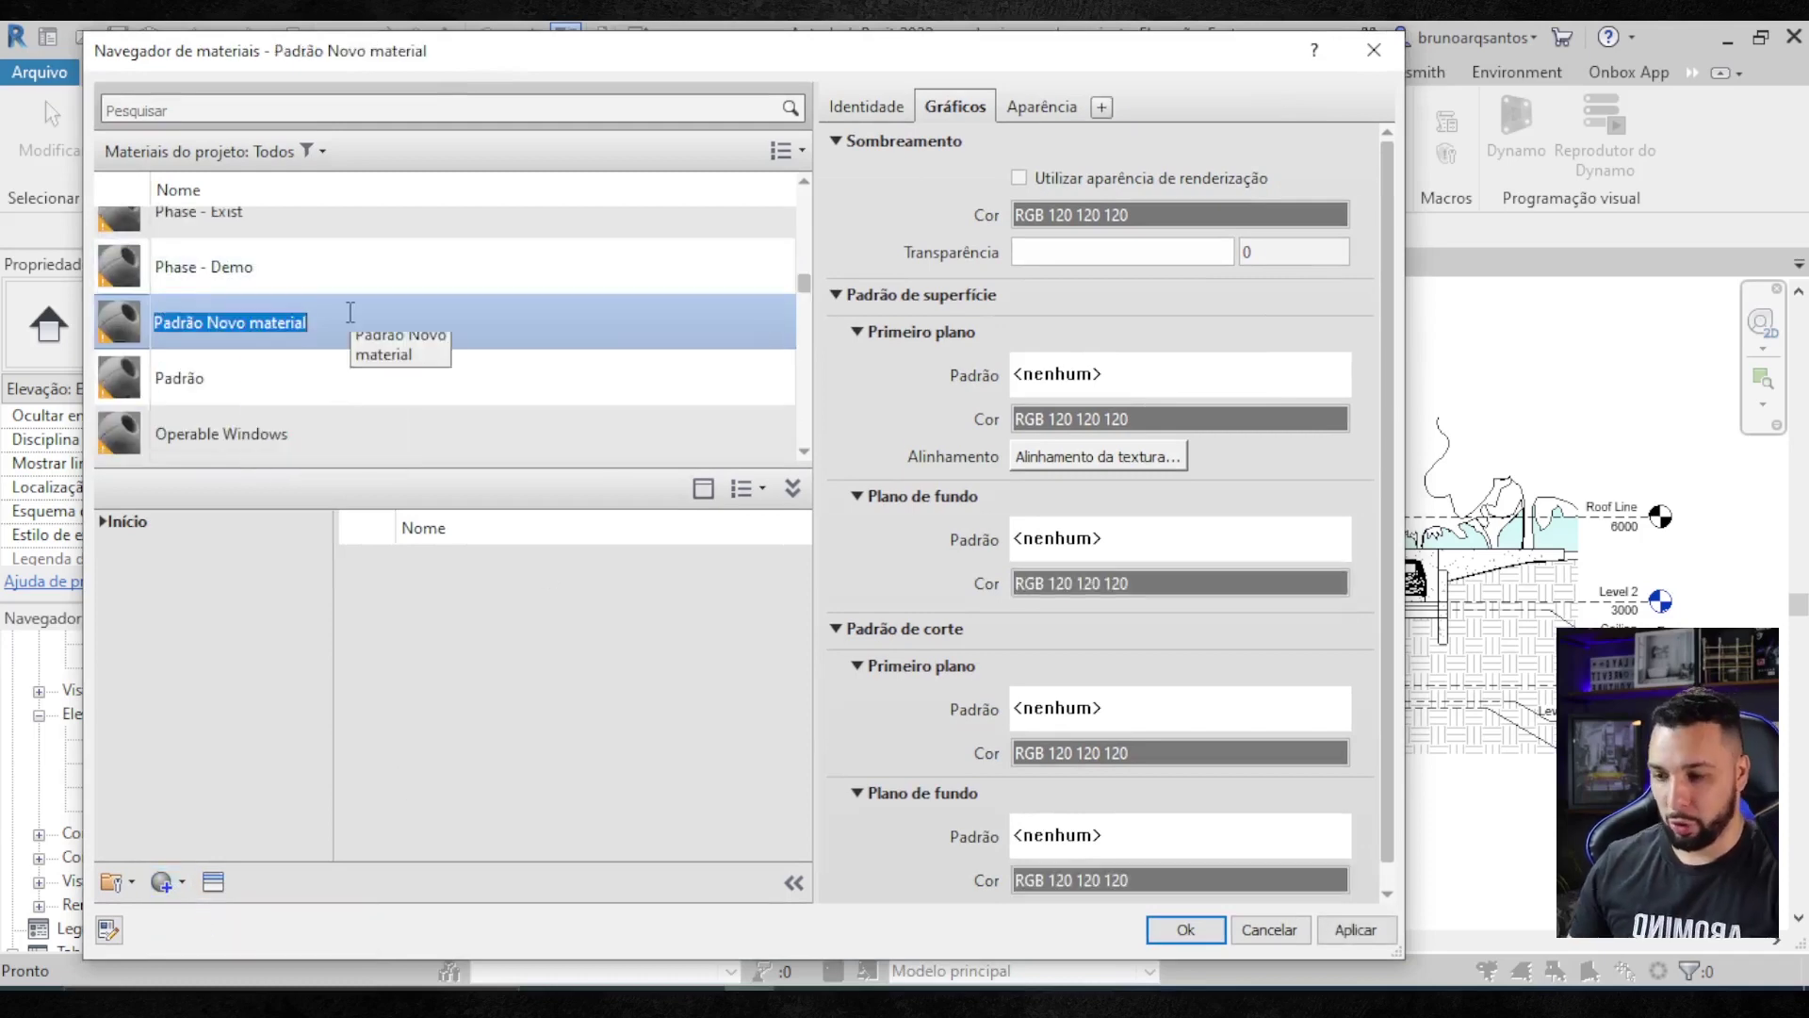
key(BackSpace)
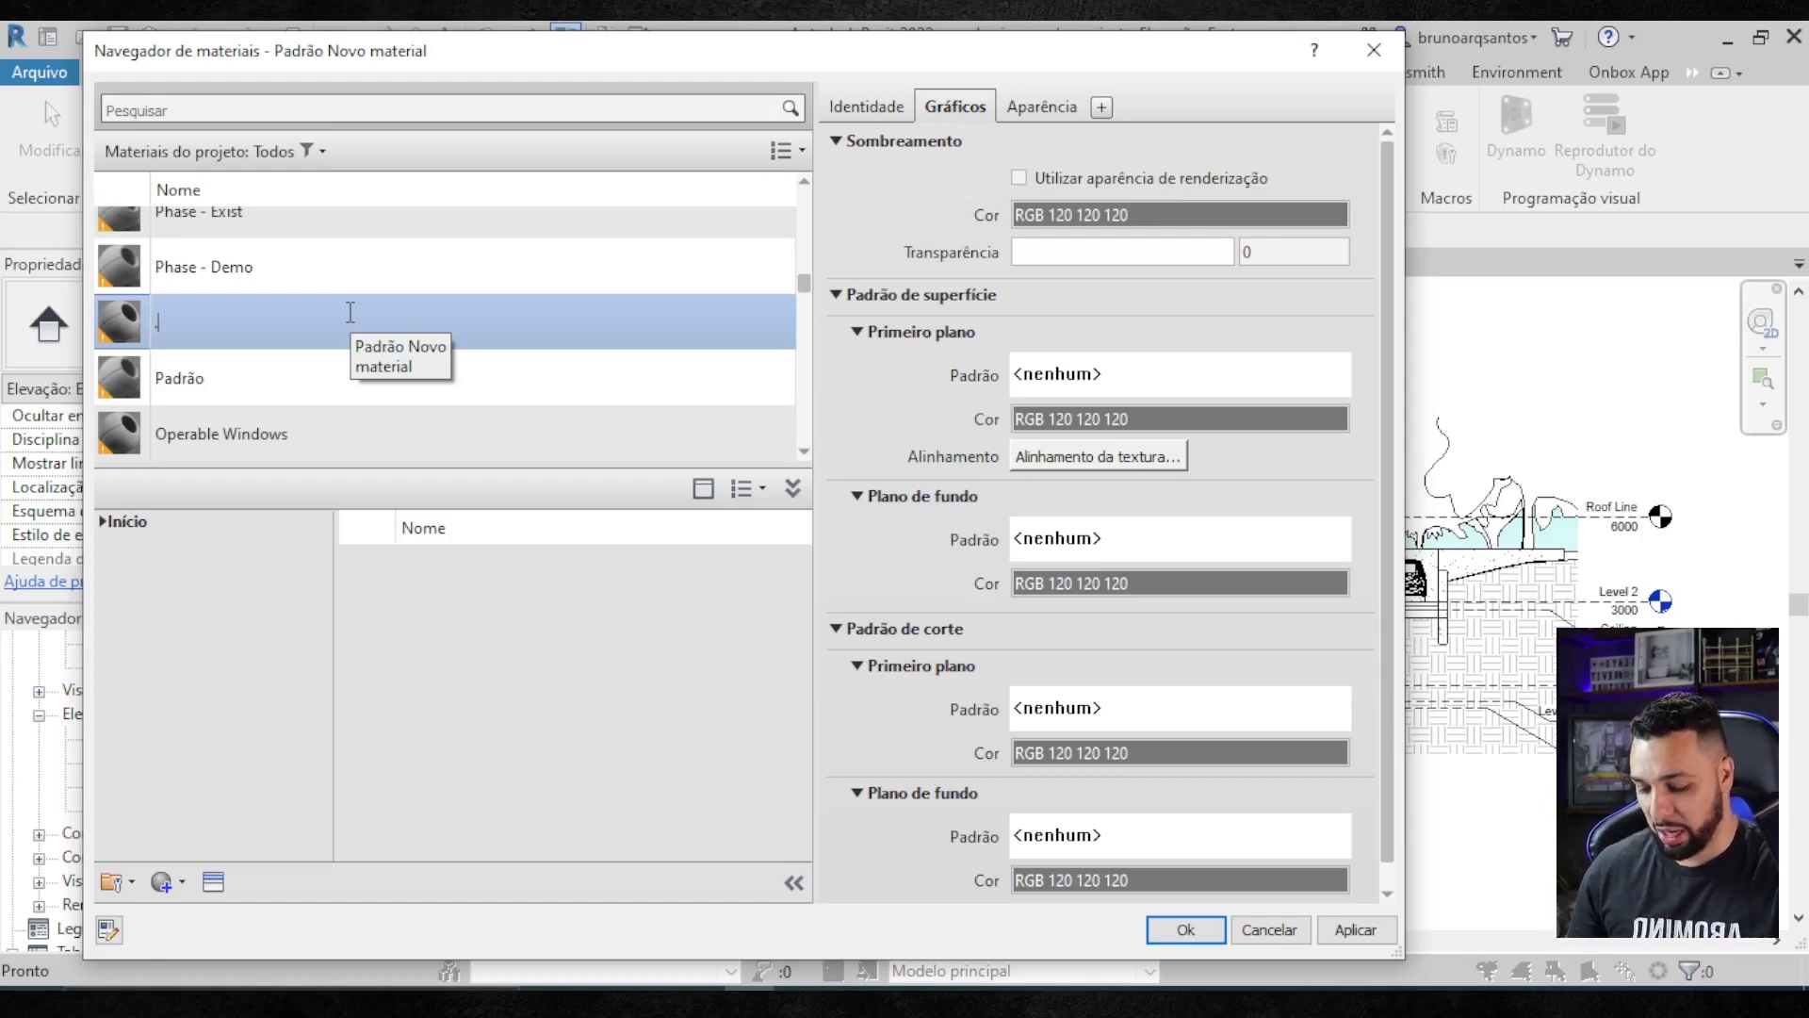
text(terra )
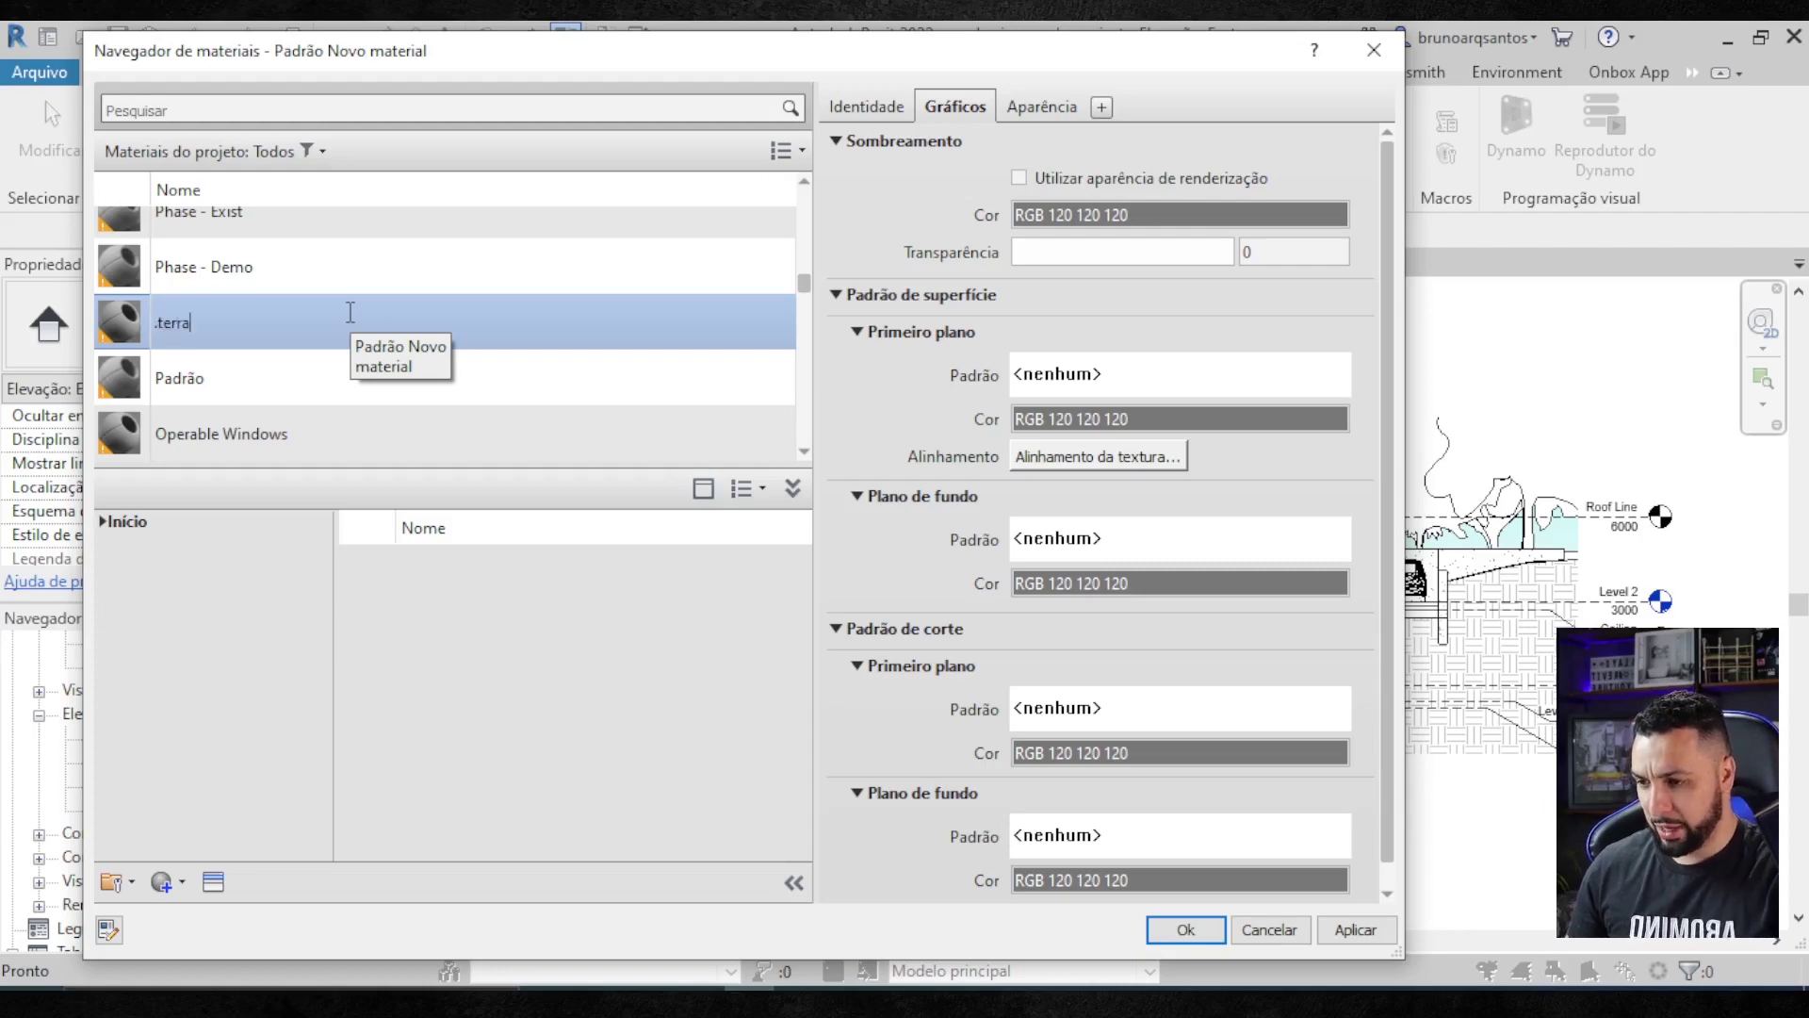
text(cinza)
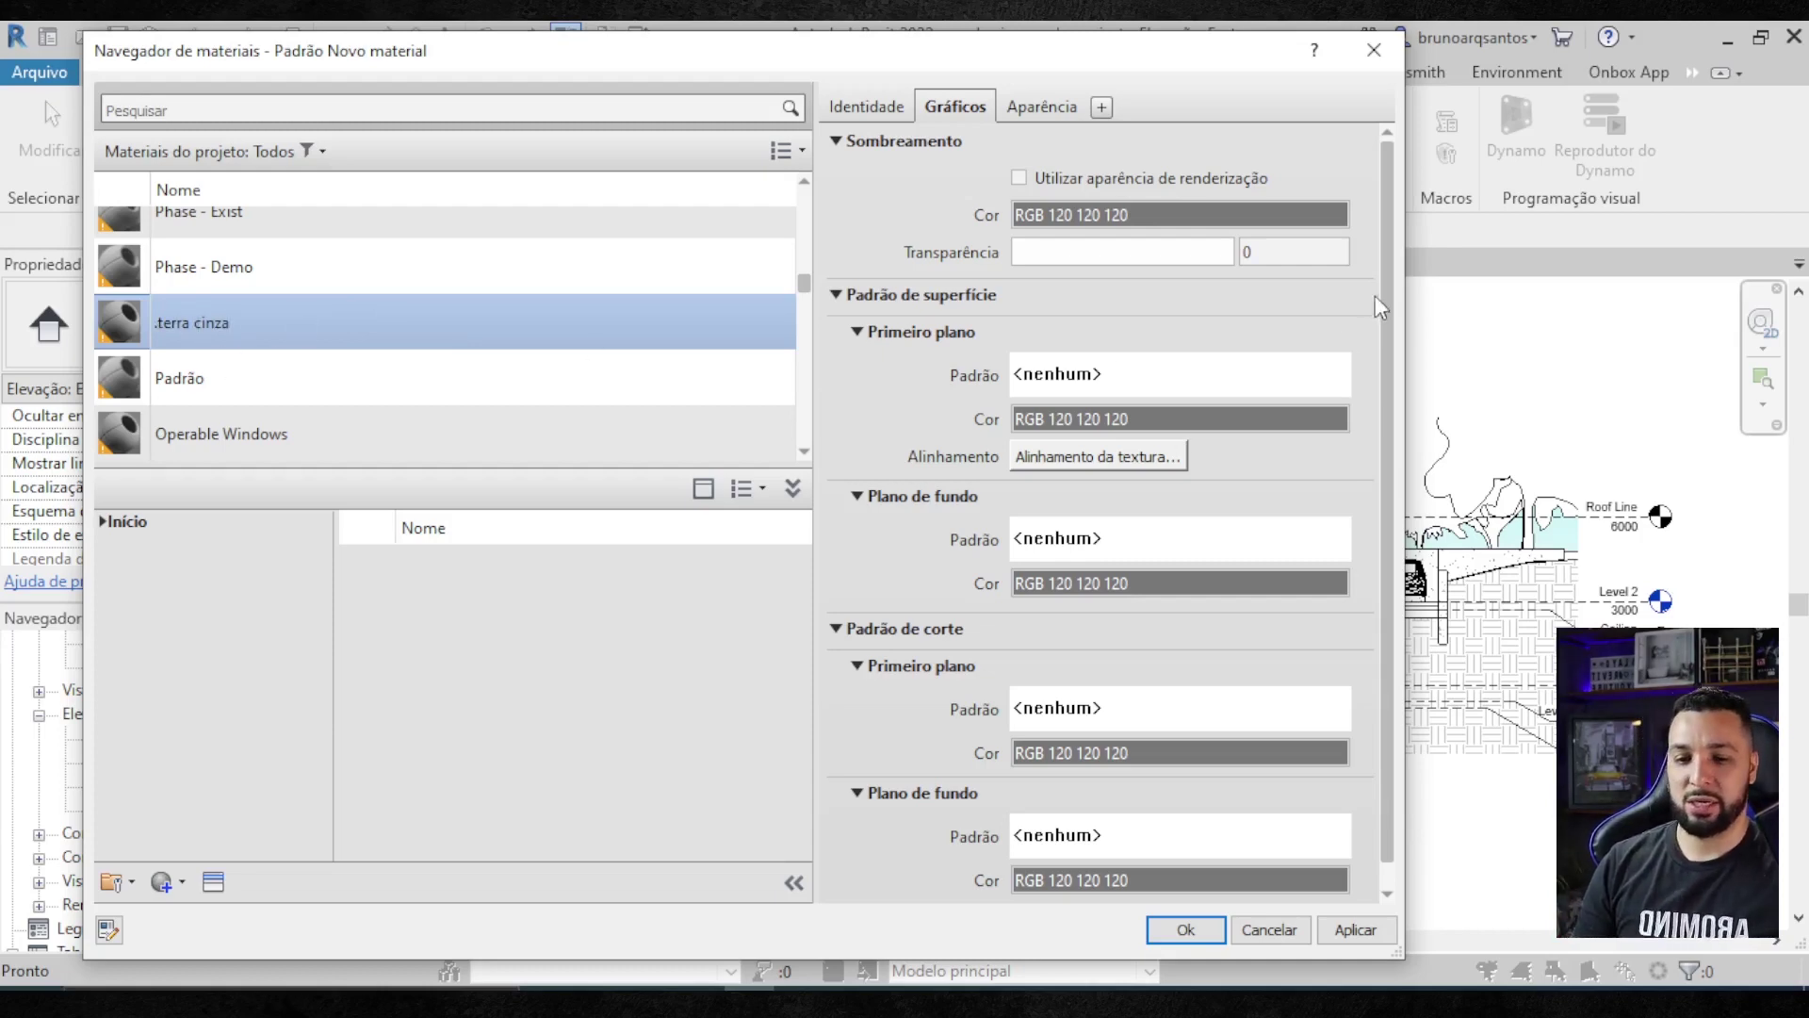
drag(1388, 292, 1404, 360)
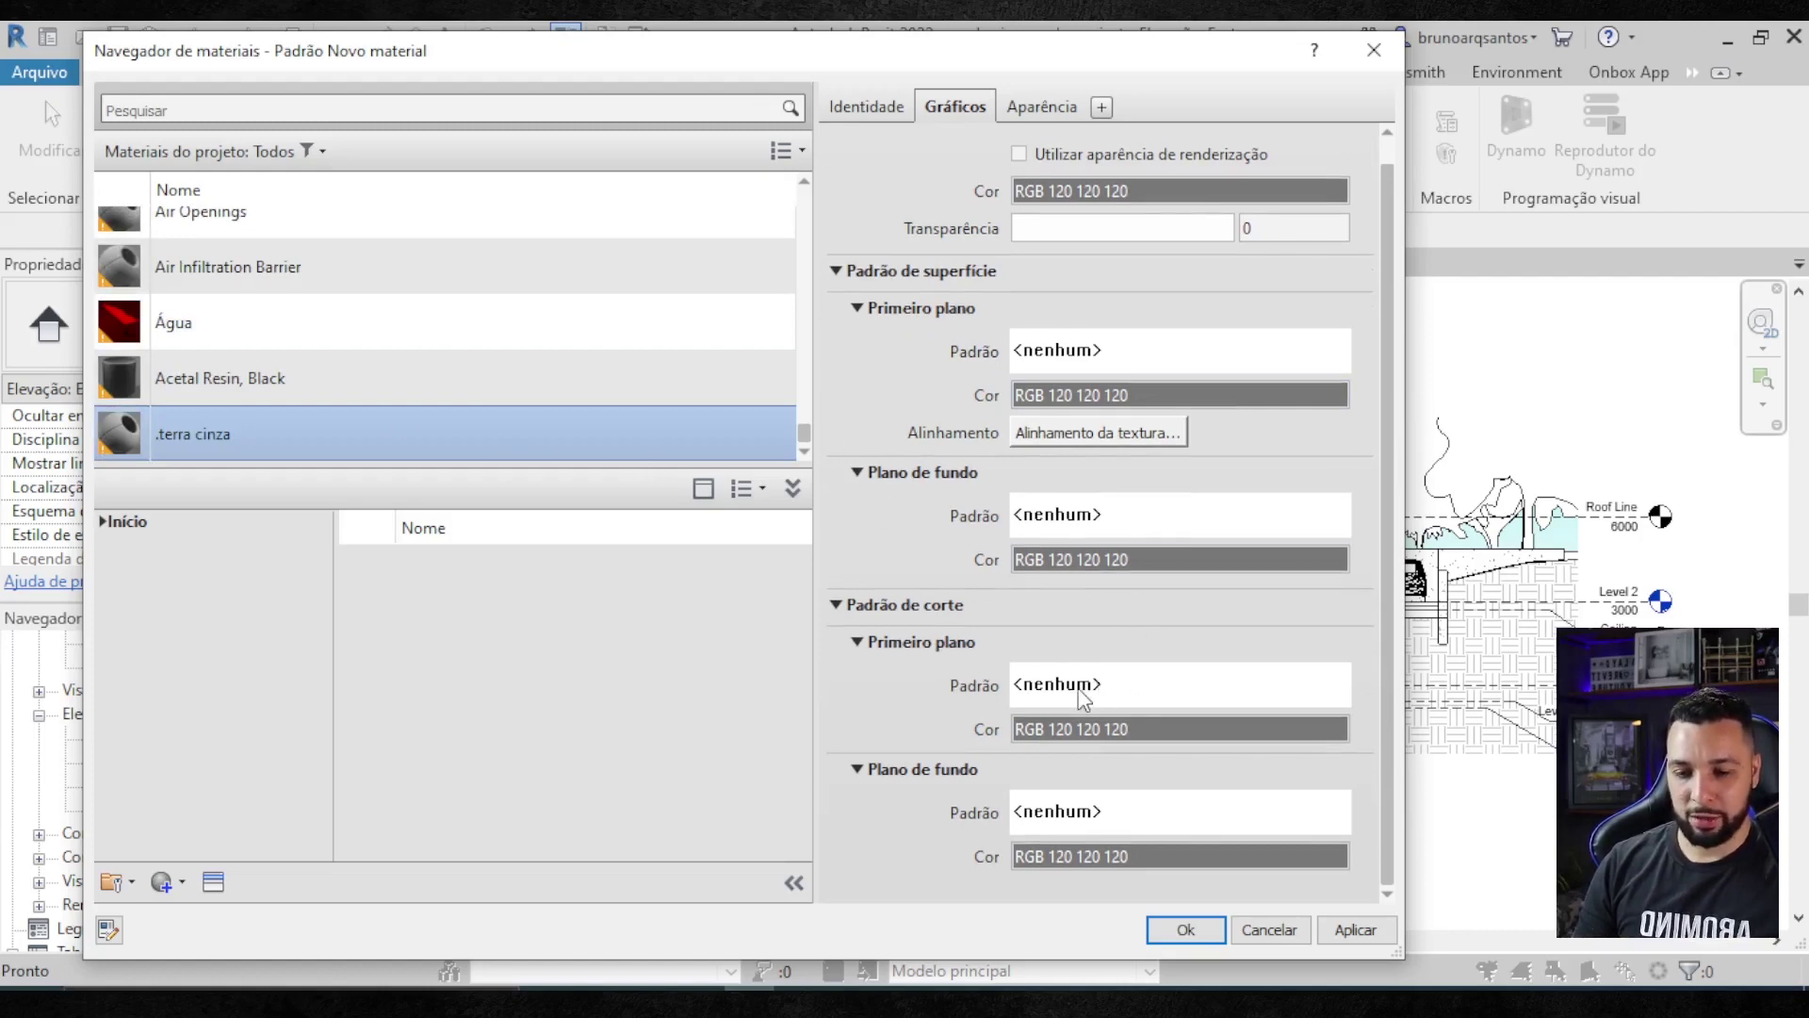
- Set the .terra cinza cut foreground pattern to solid fill, keeping colour RGB 120 120 120
click(1029, 684)
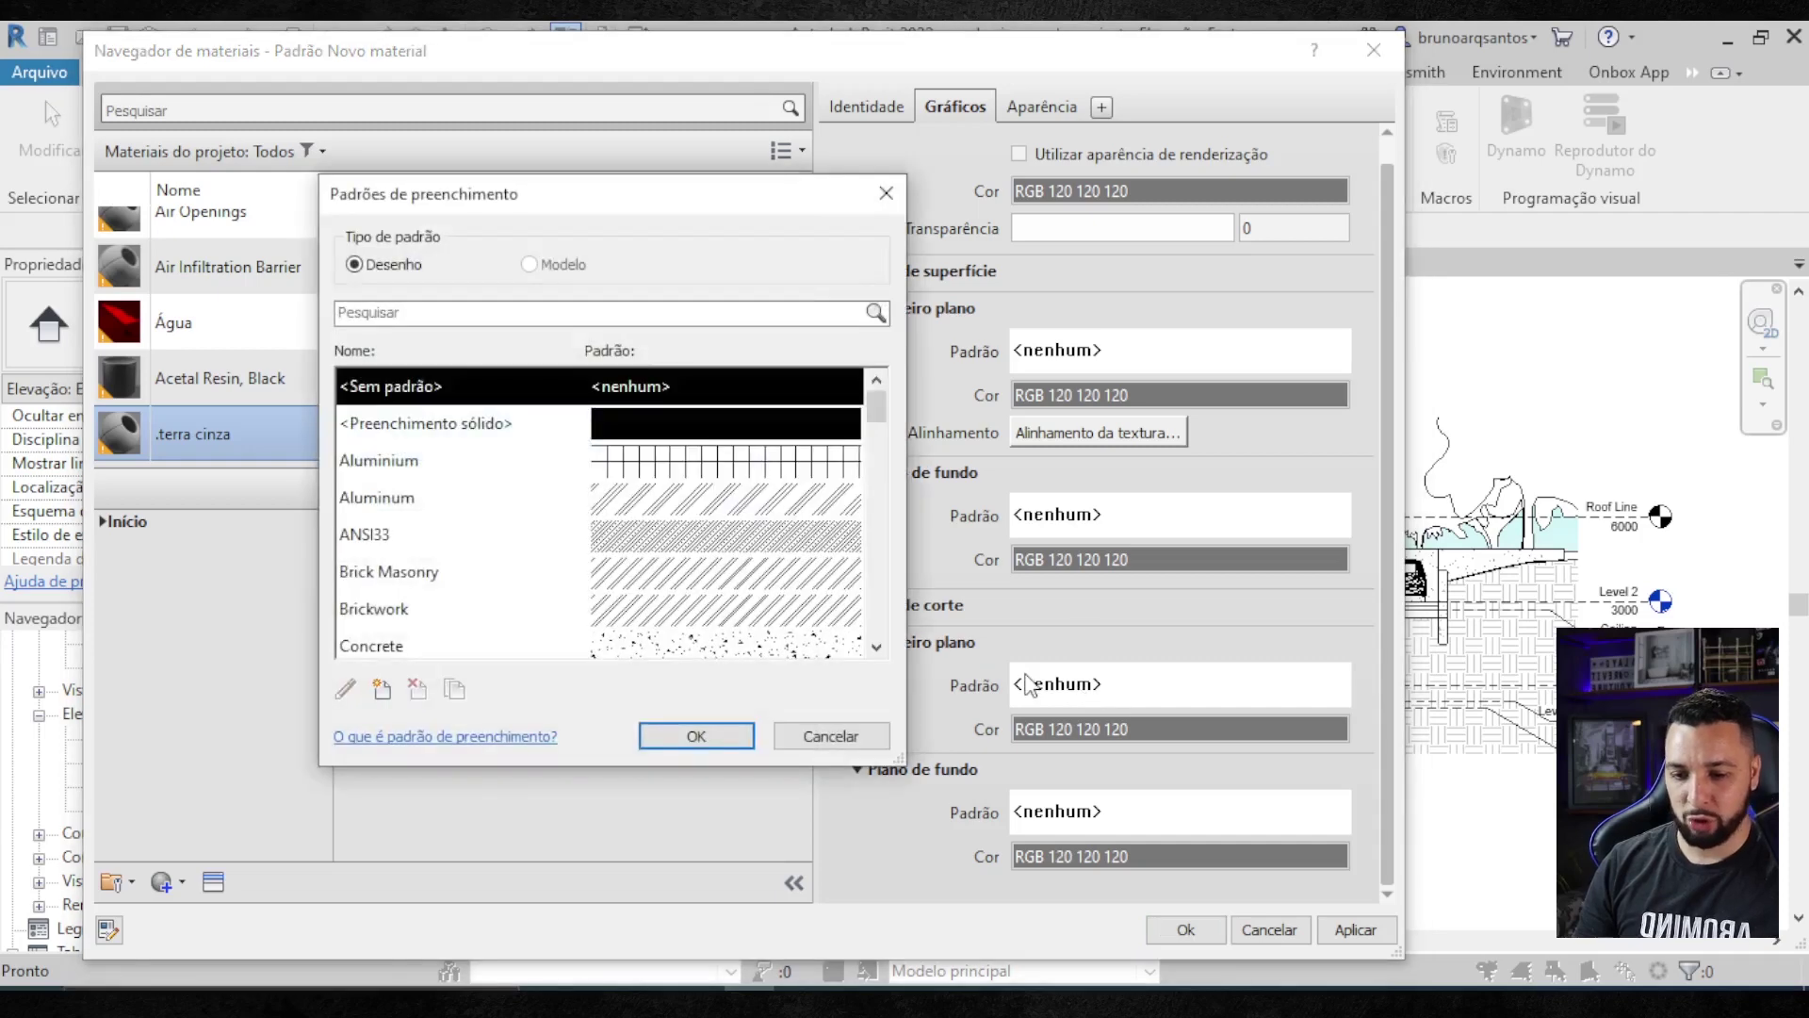
key(Escape)
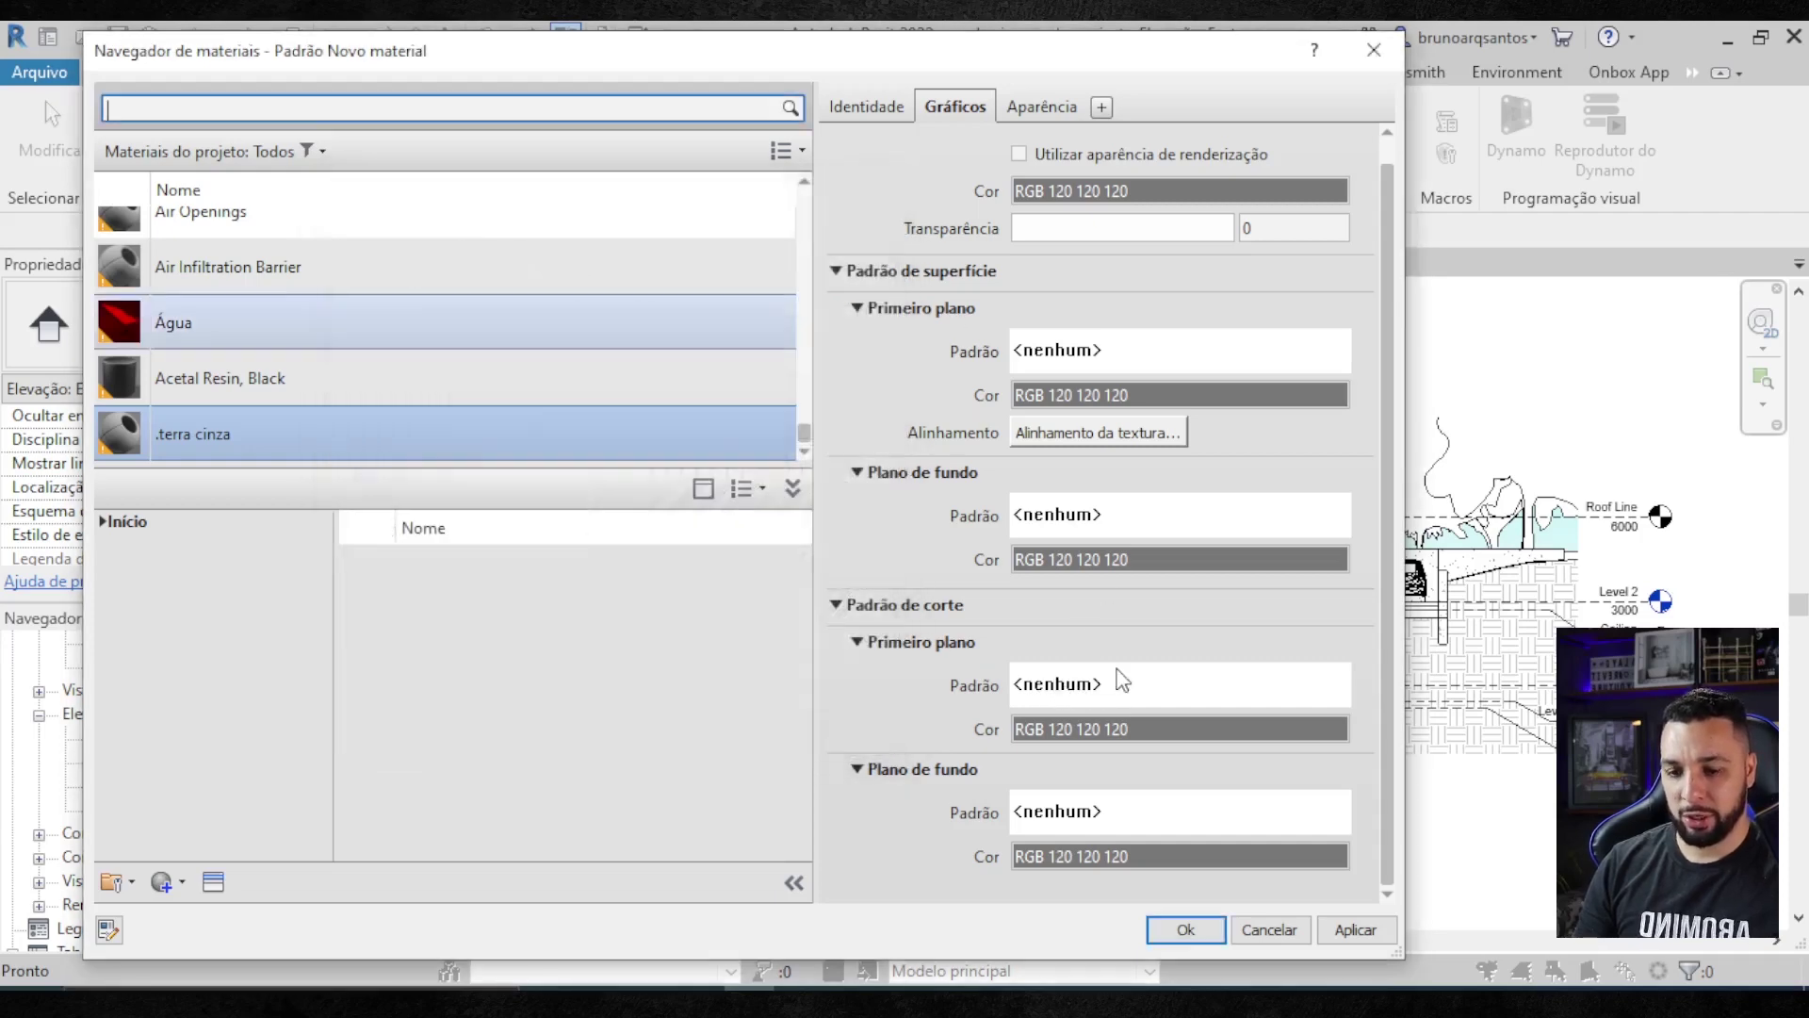
click(1105, 692)
click(452, 426)
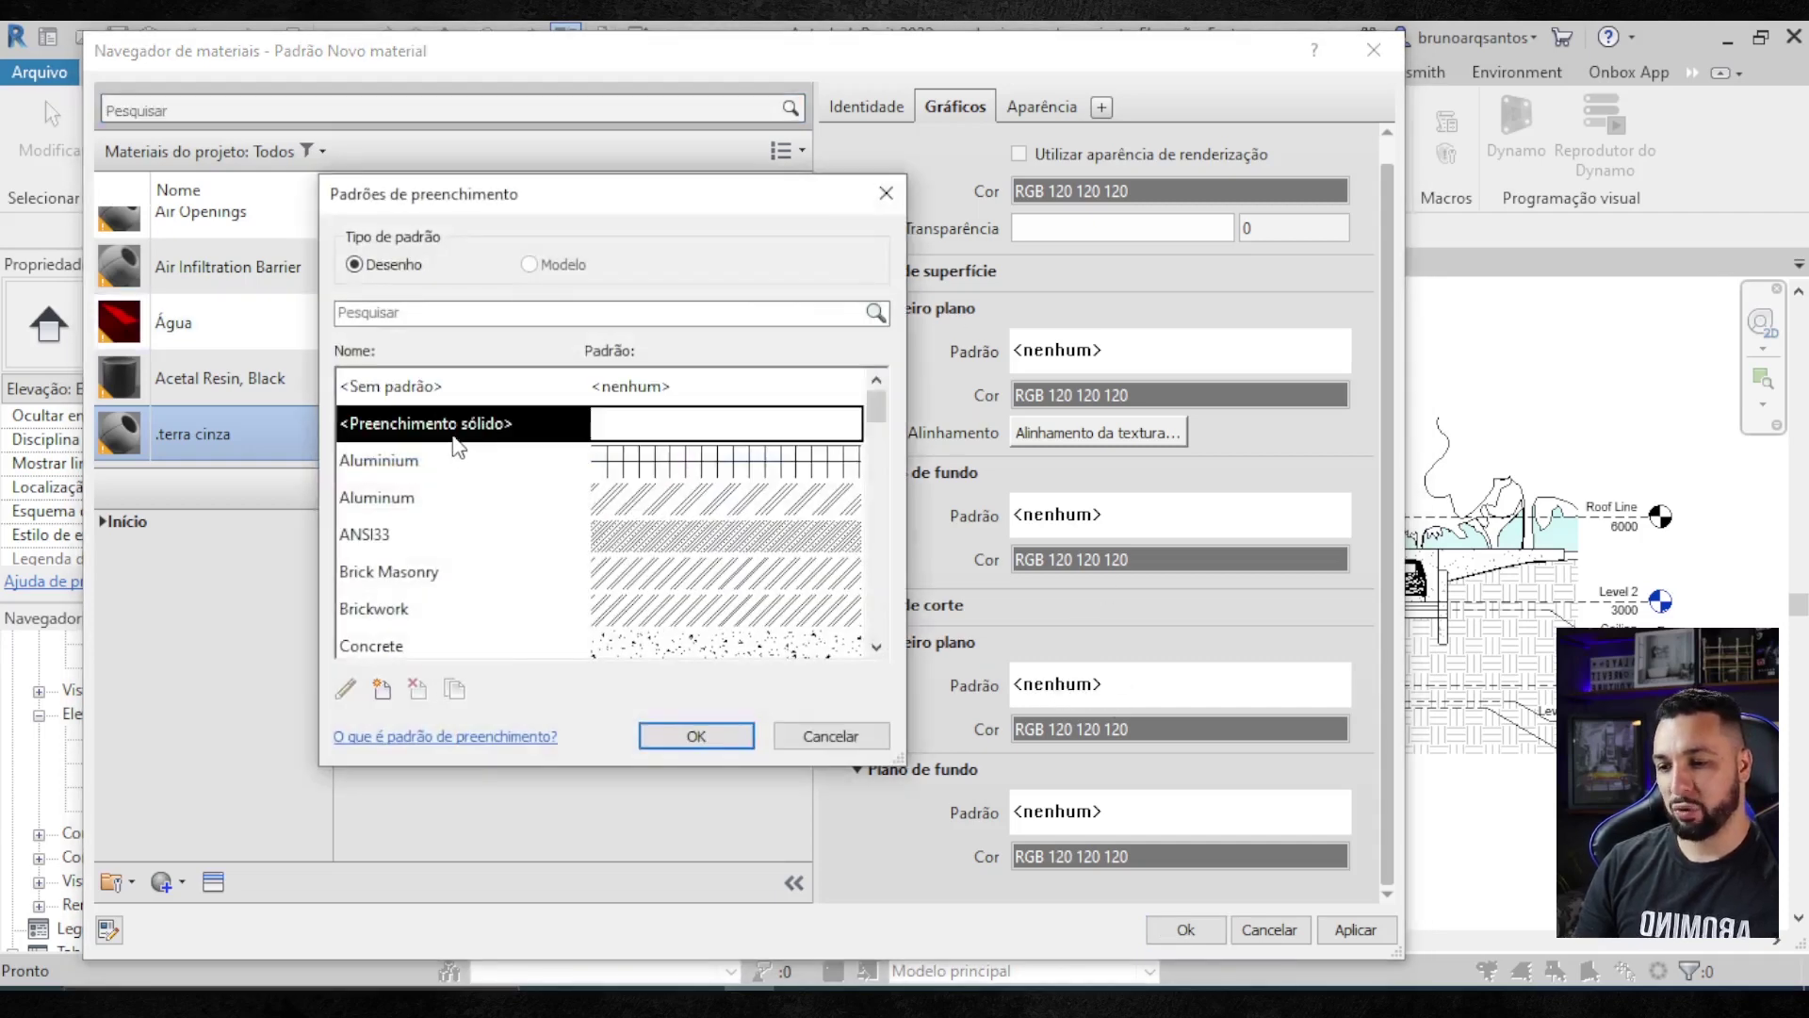
click(692, 738)
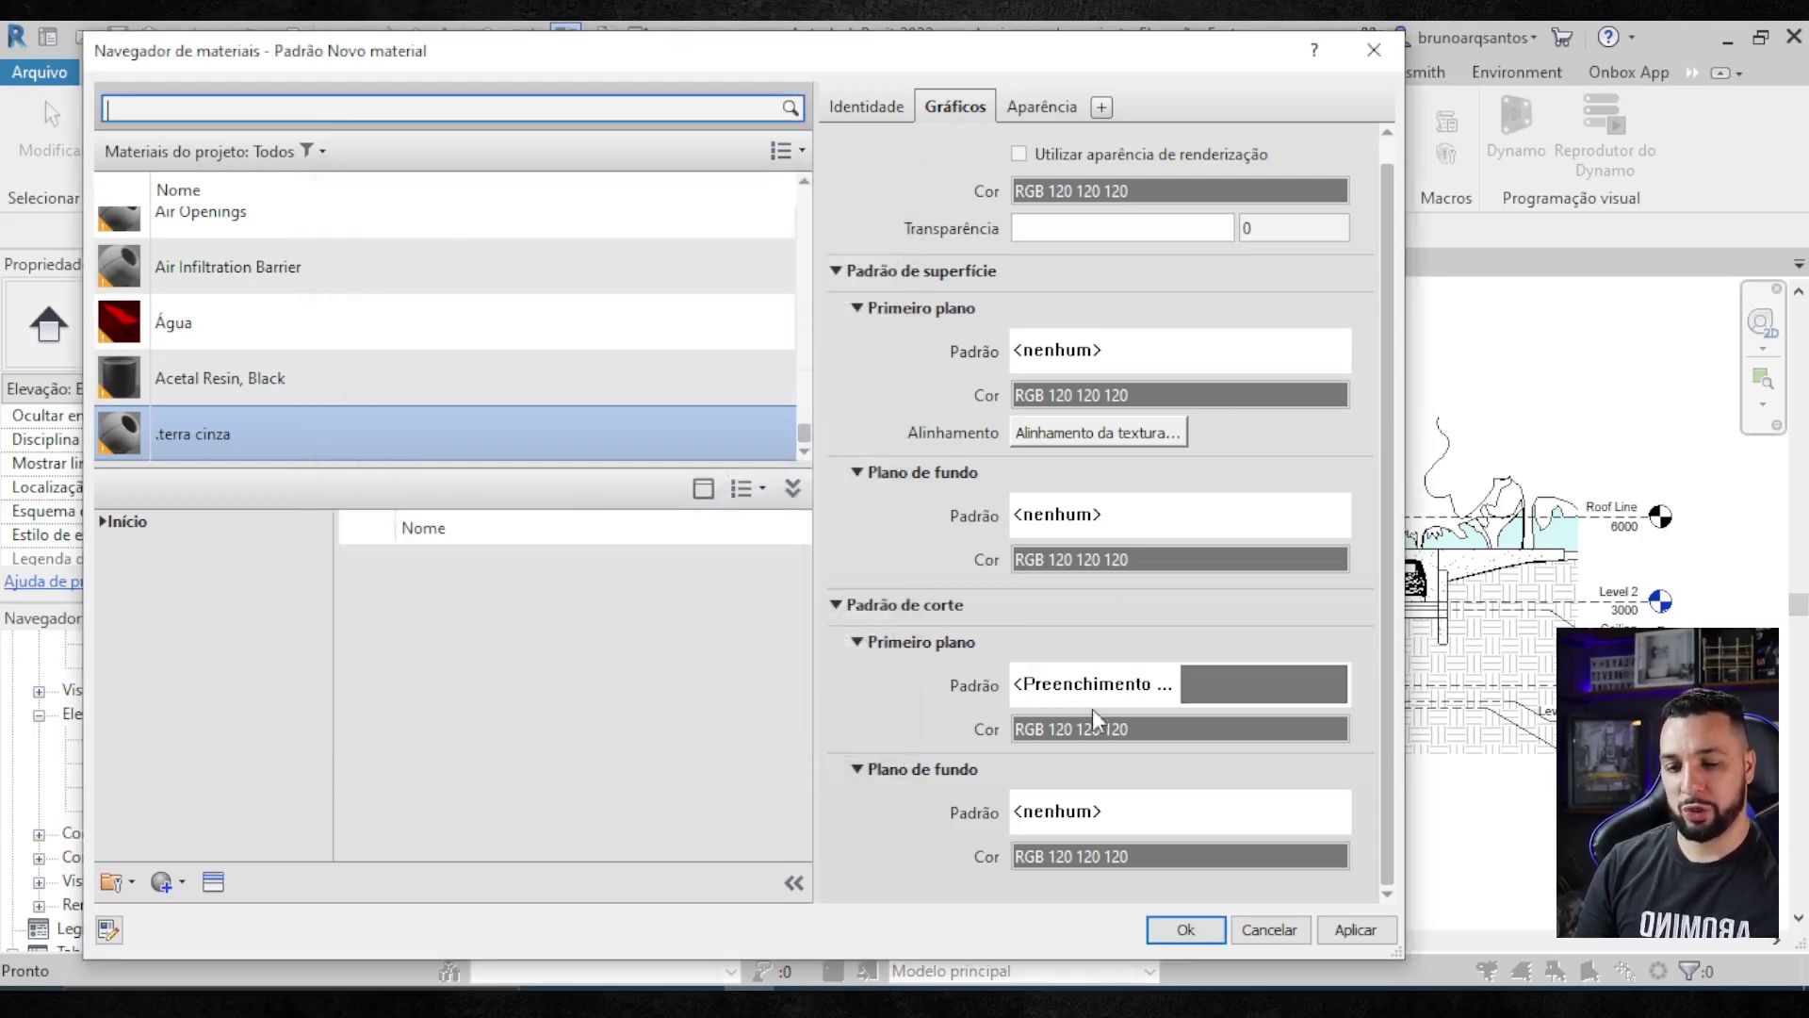
click(1102, 732)
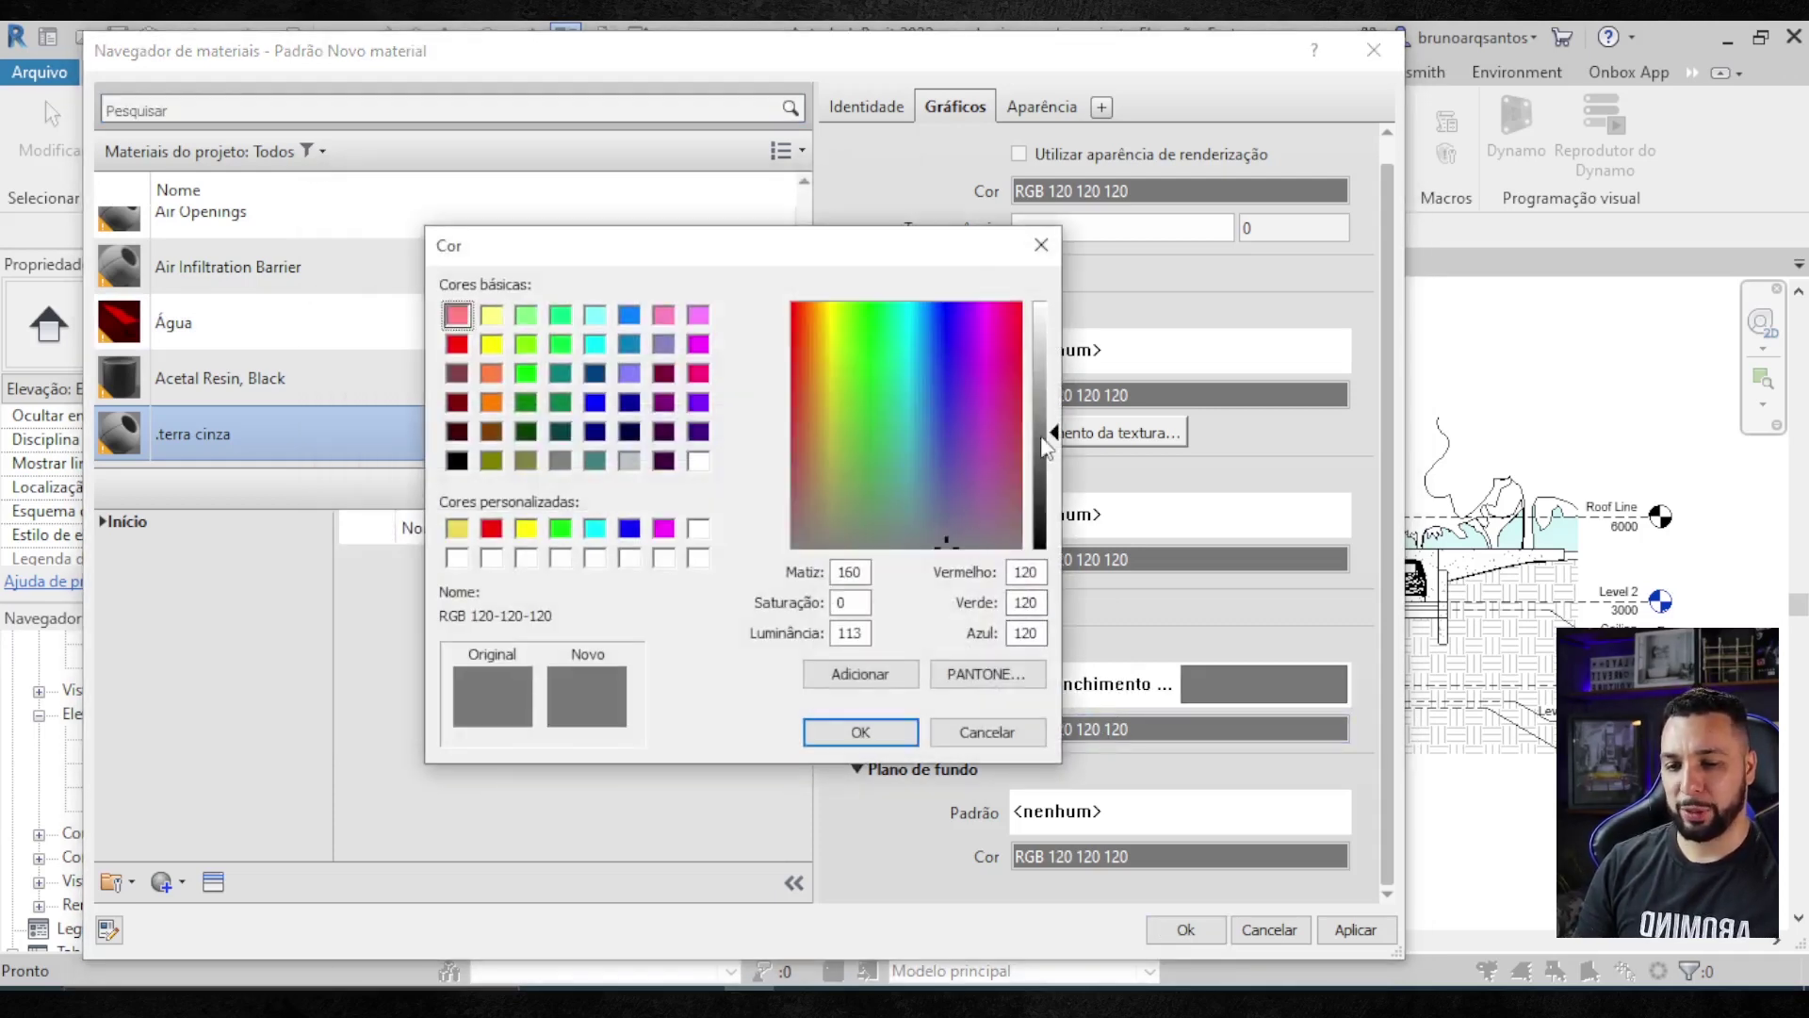
click(861, 732)
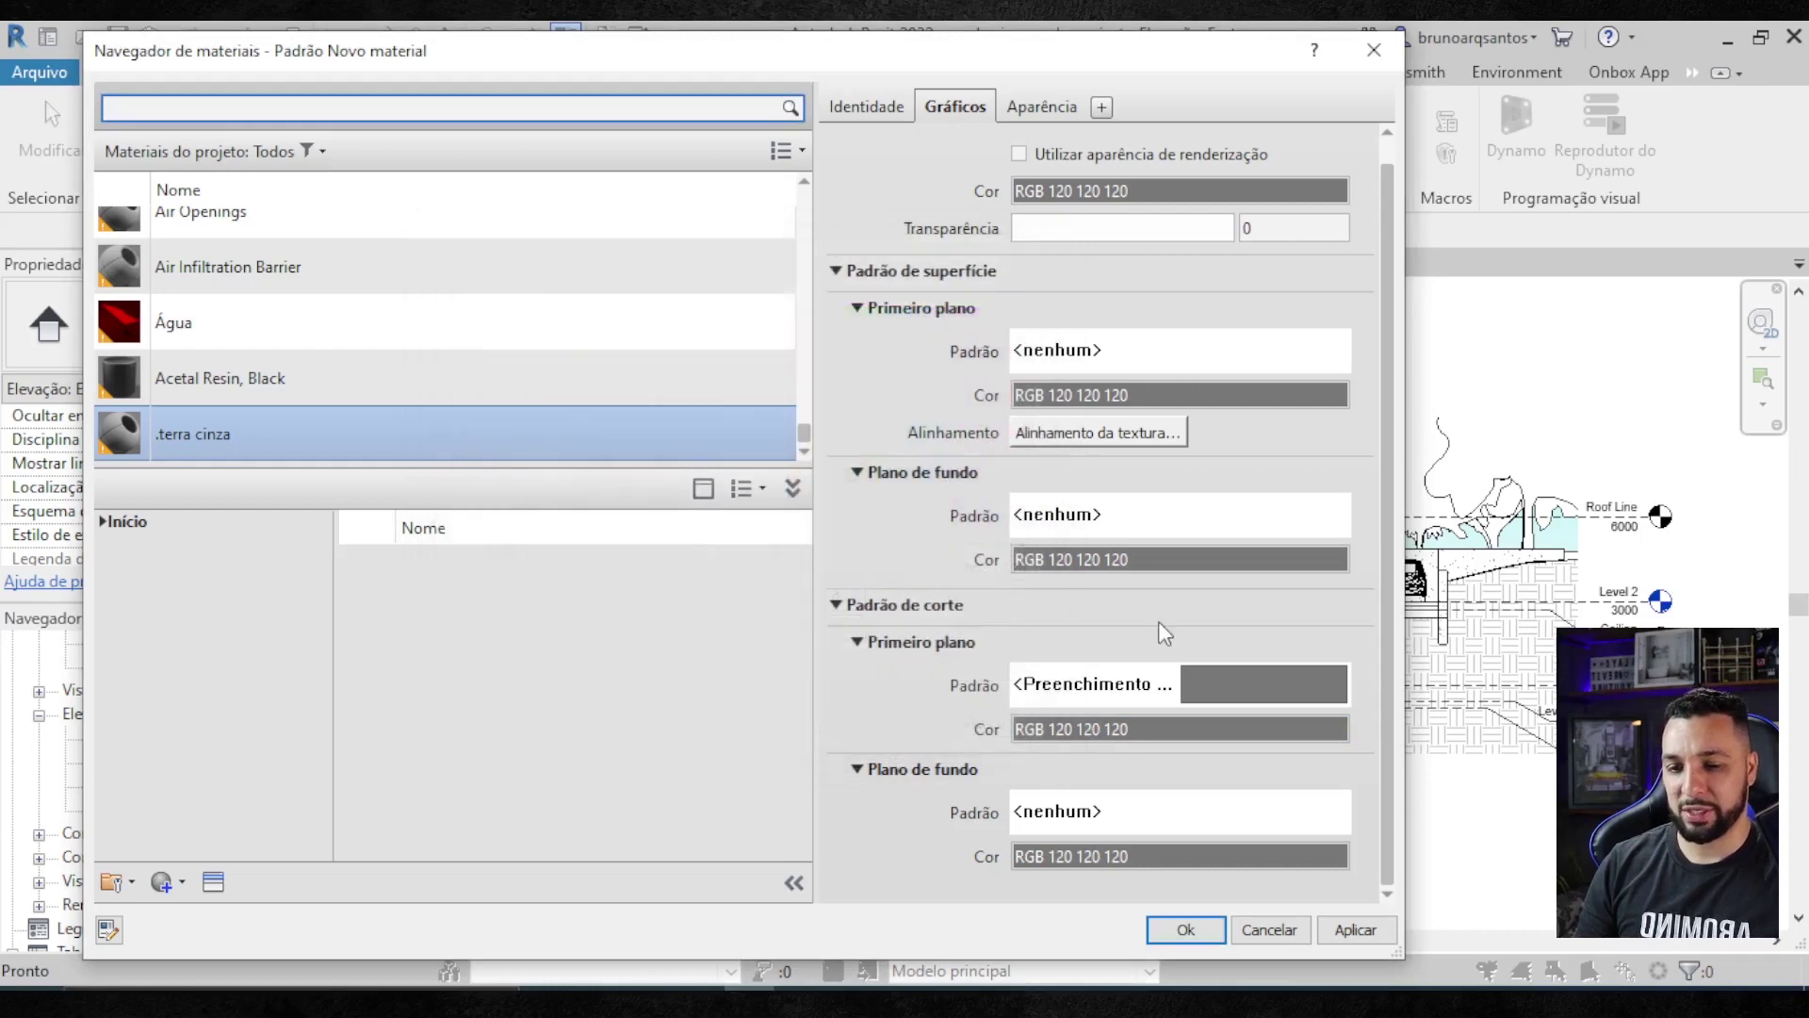
- Check the material's appearance settings, then apply the changes and close the Material Browser
scroll(981, 277, up, 1)
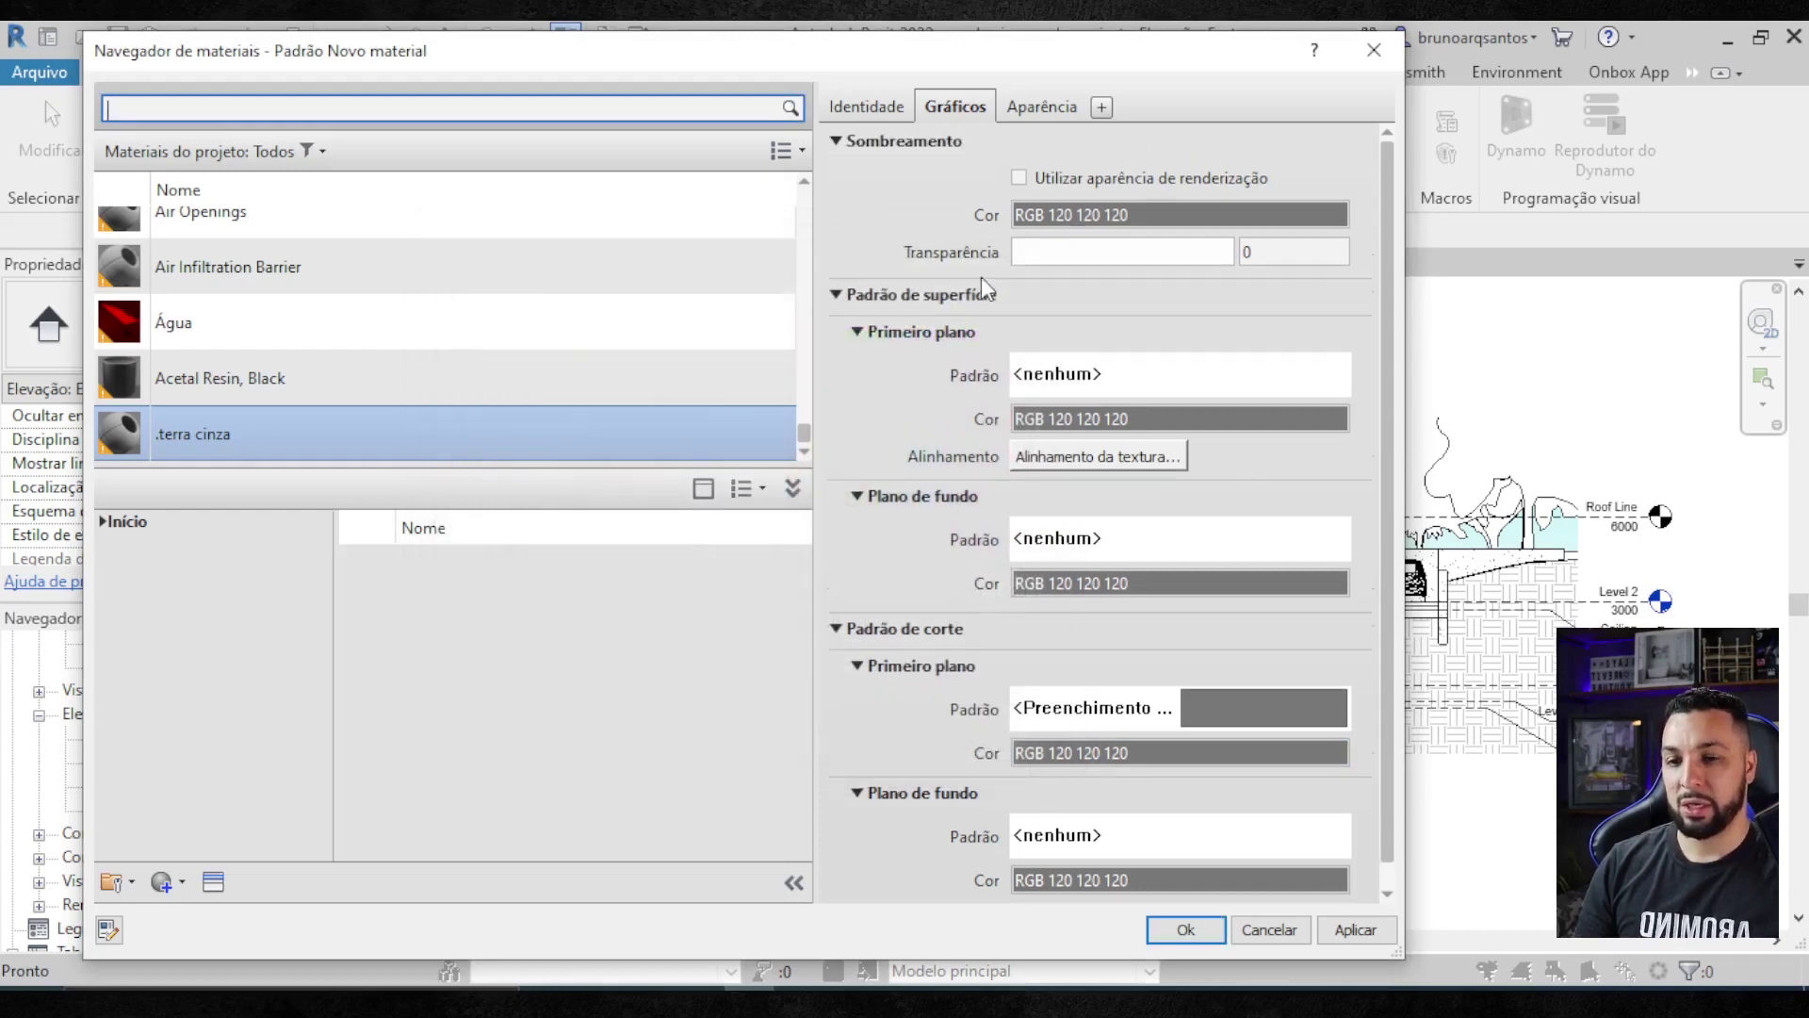
click(1044, 104)
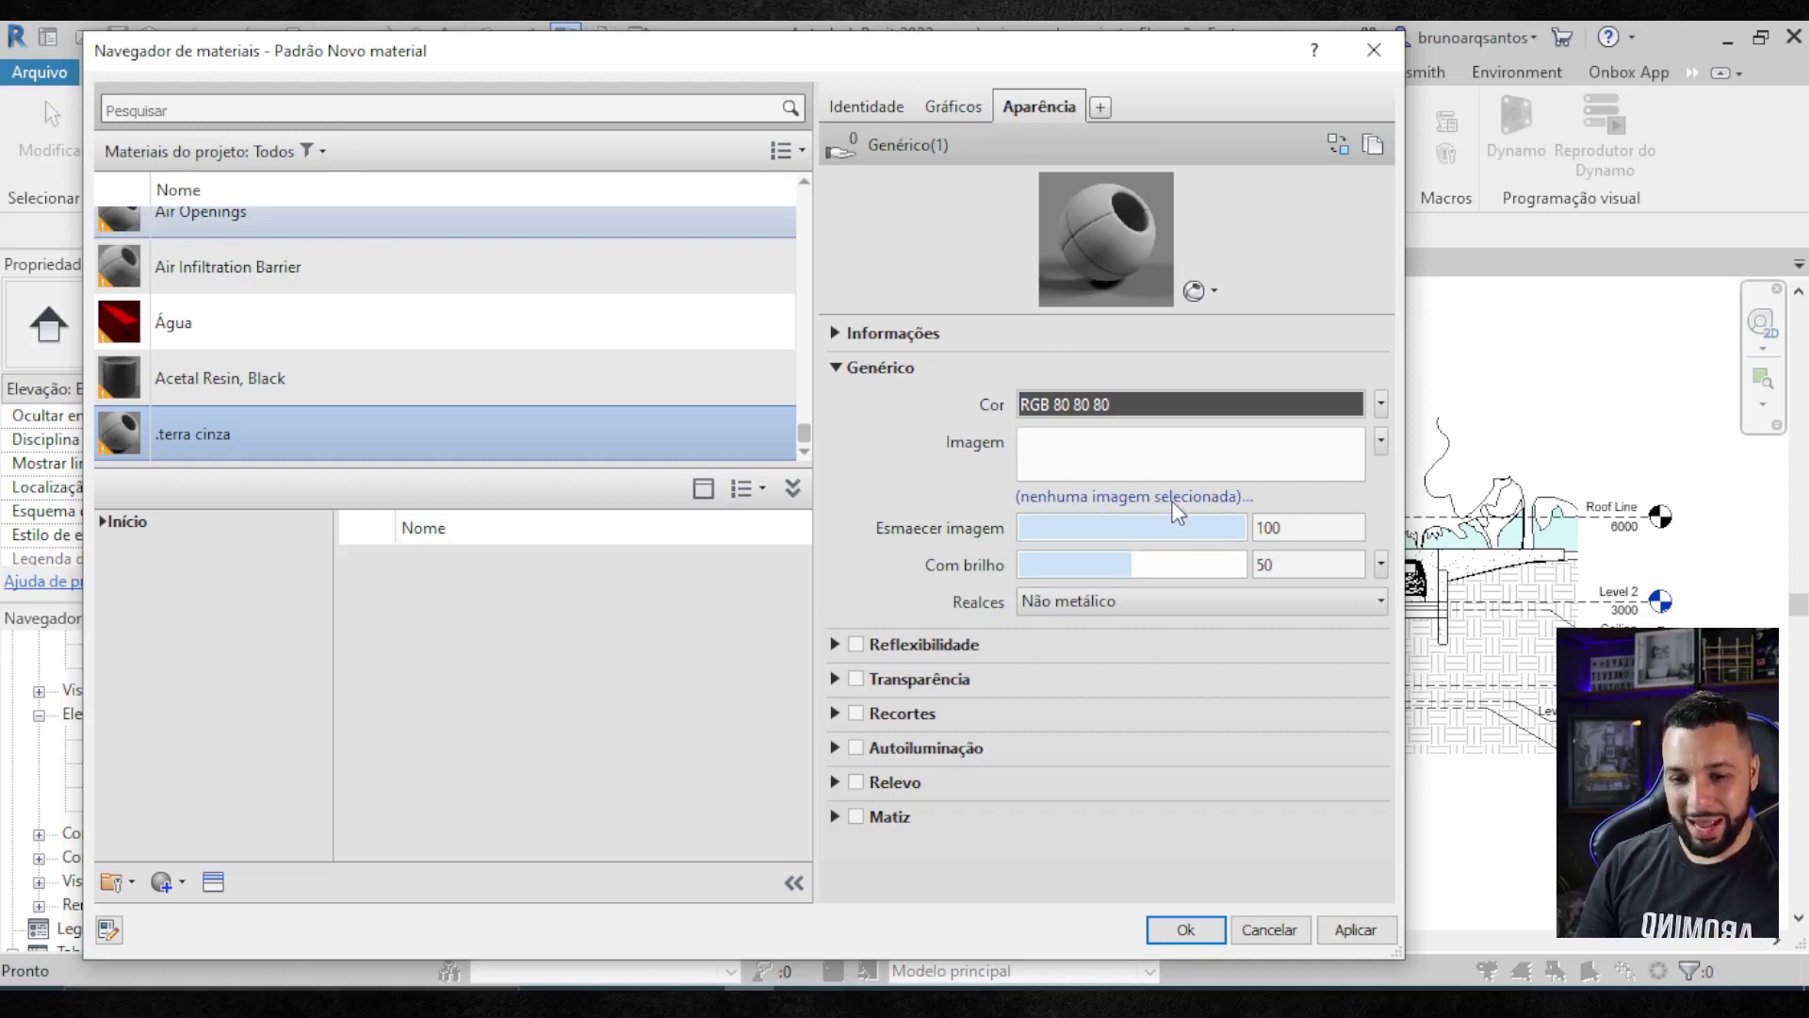
click(963, 108)
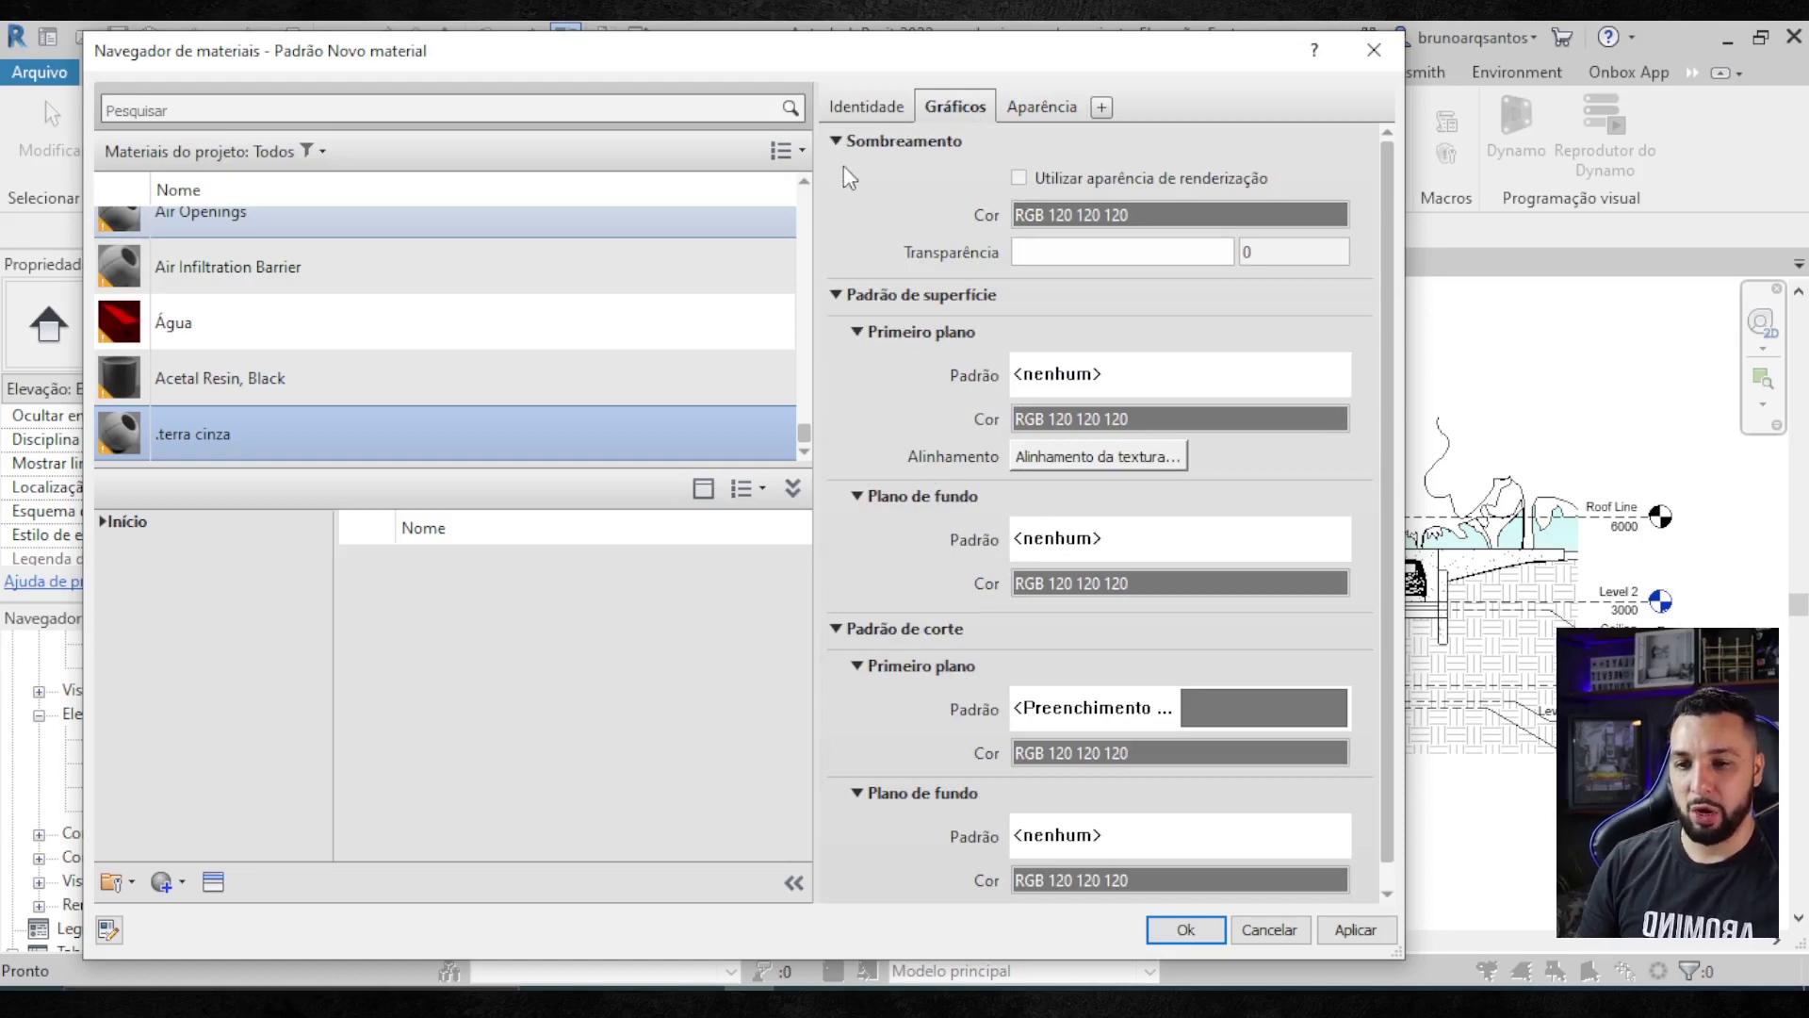
scroll(901, 313, down, 1)
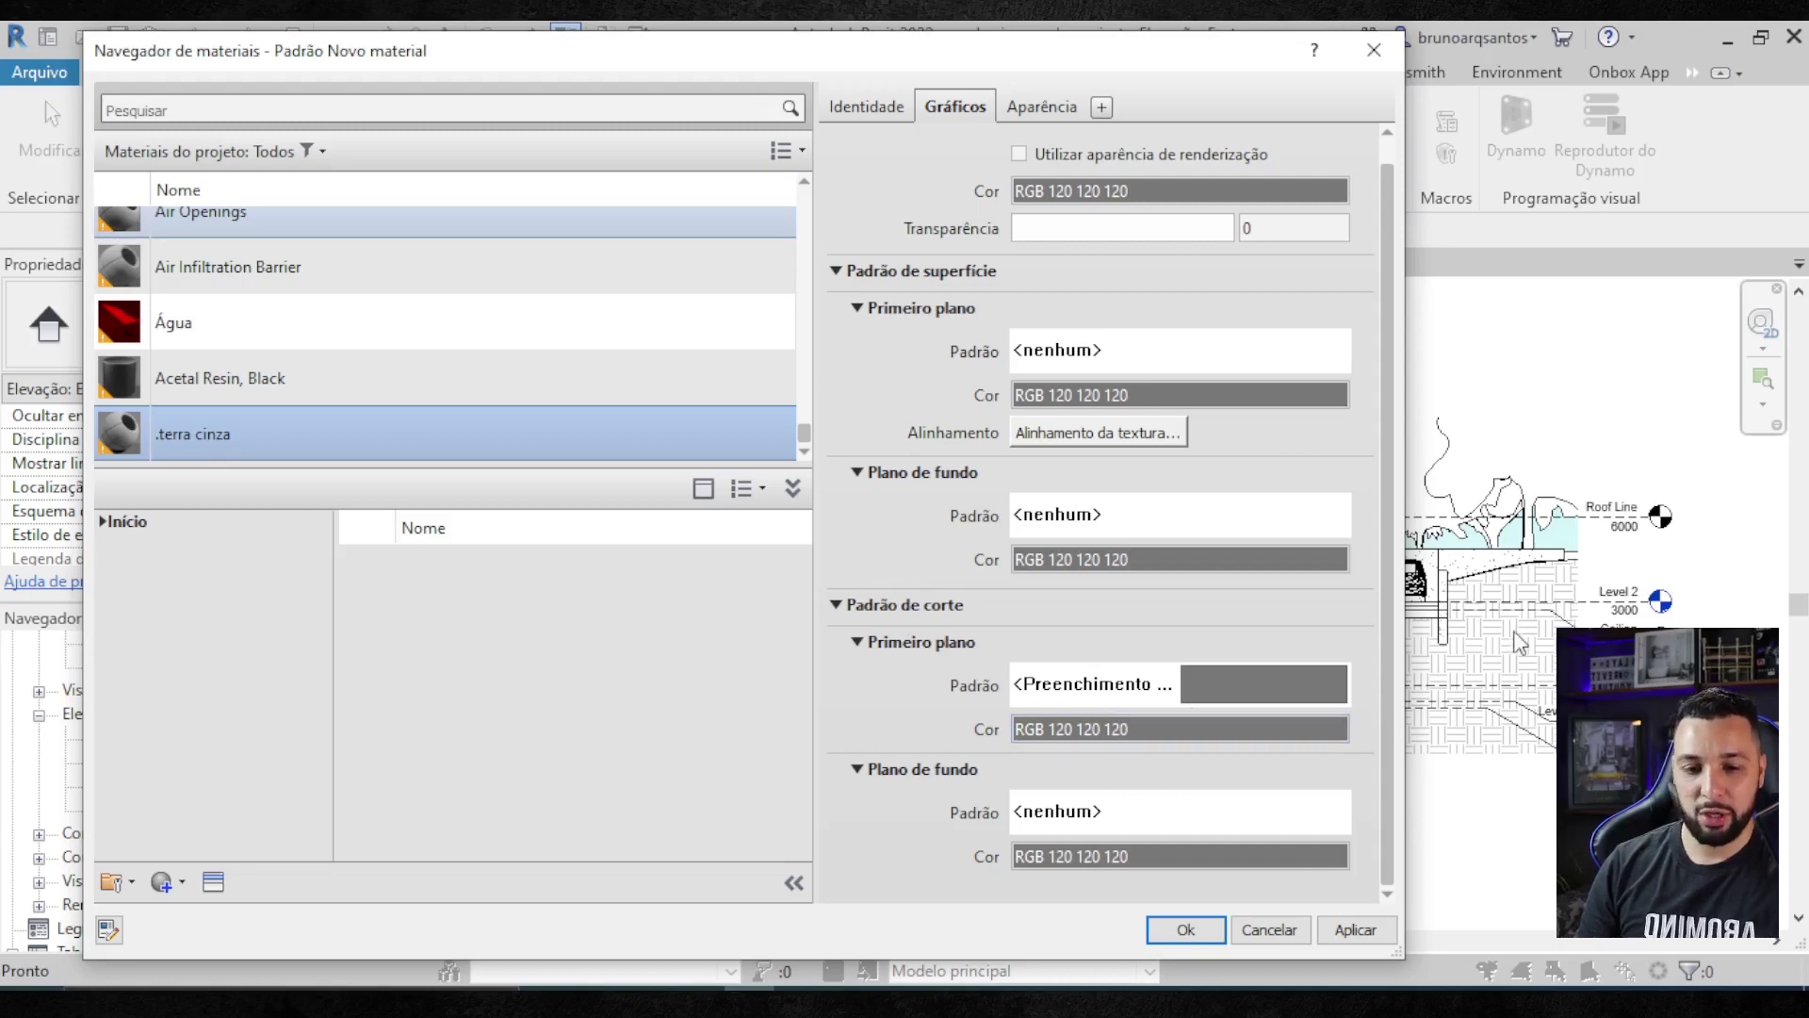
click(1355, 928)
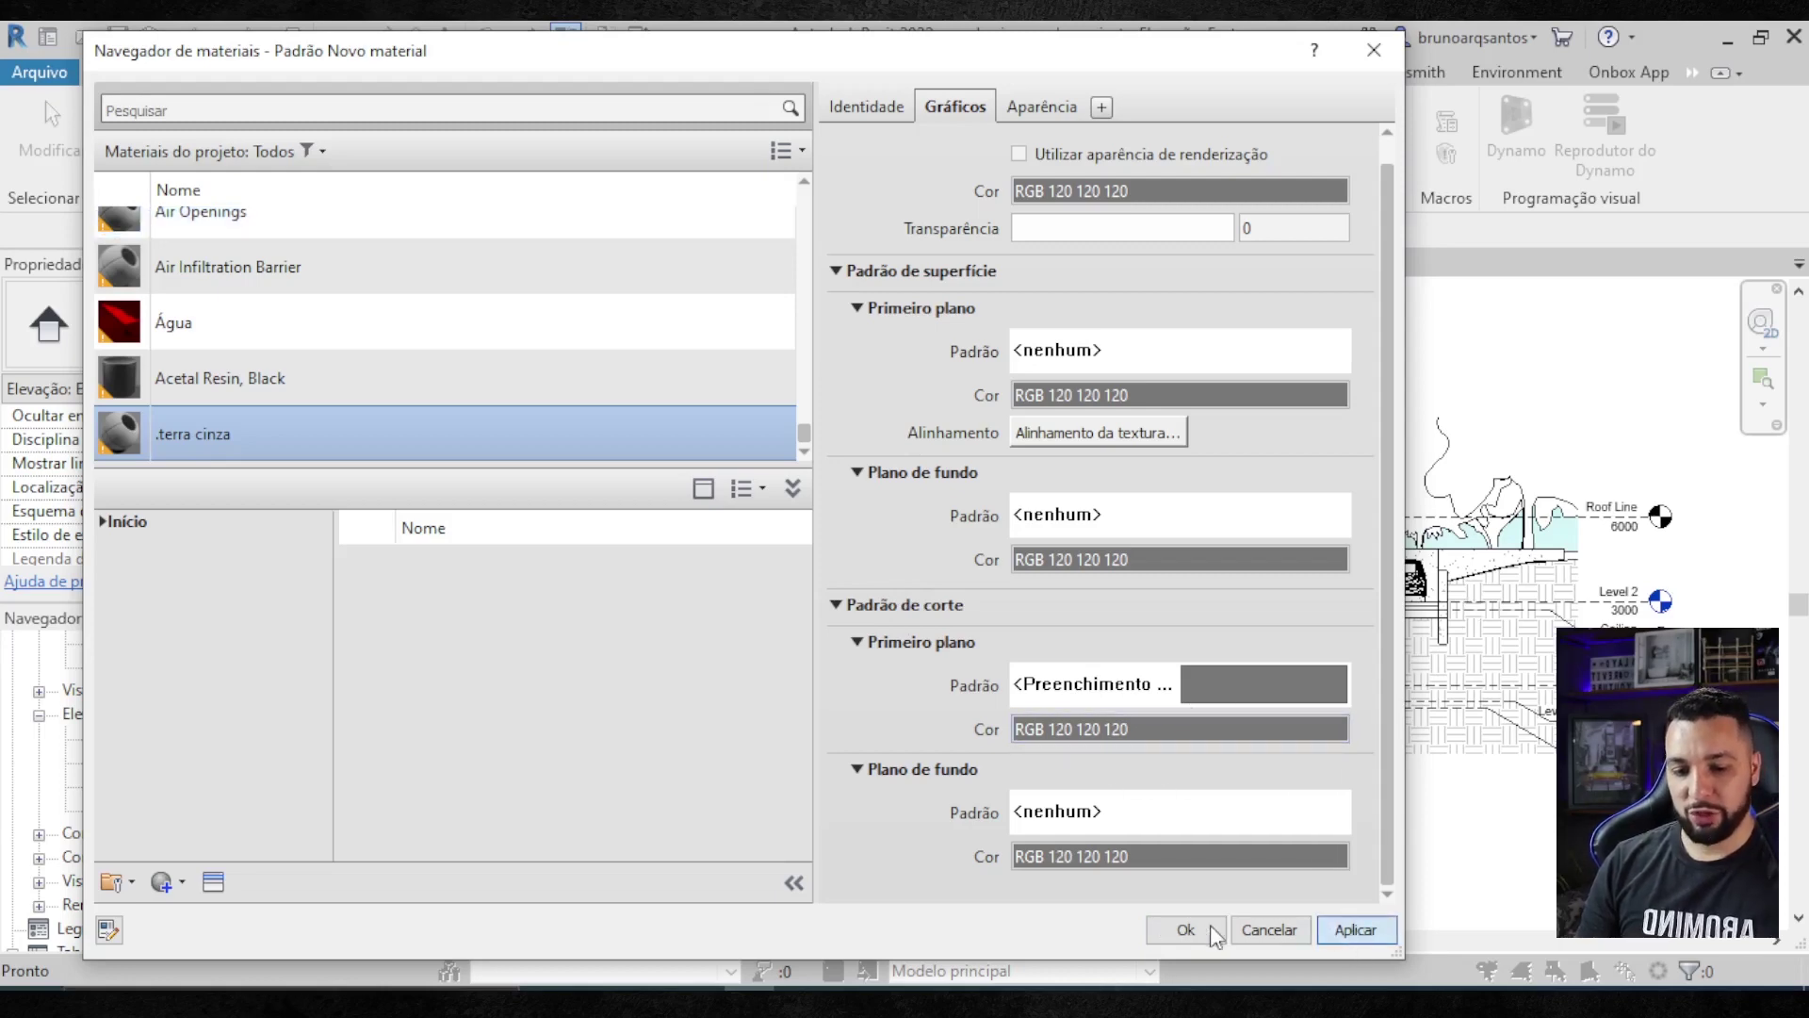
click(1187, 929)
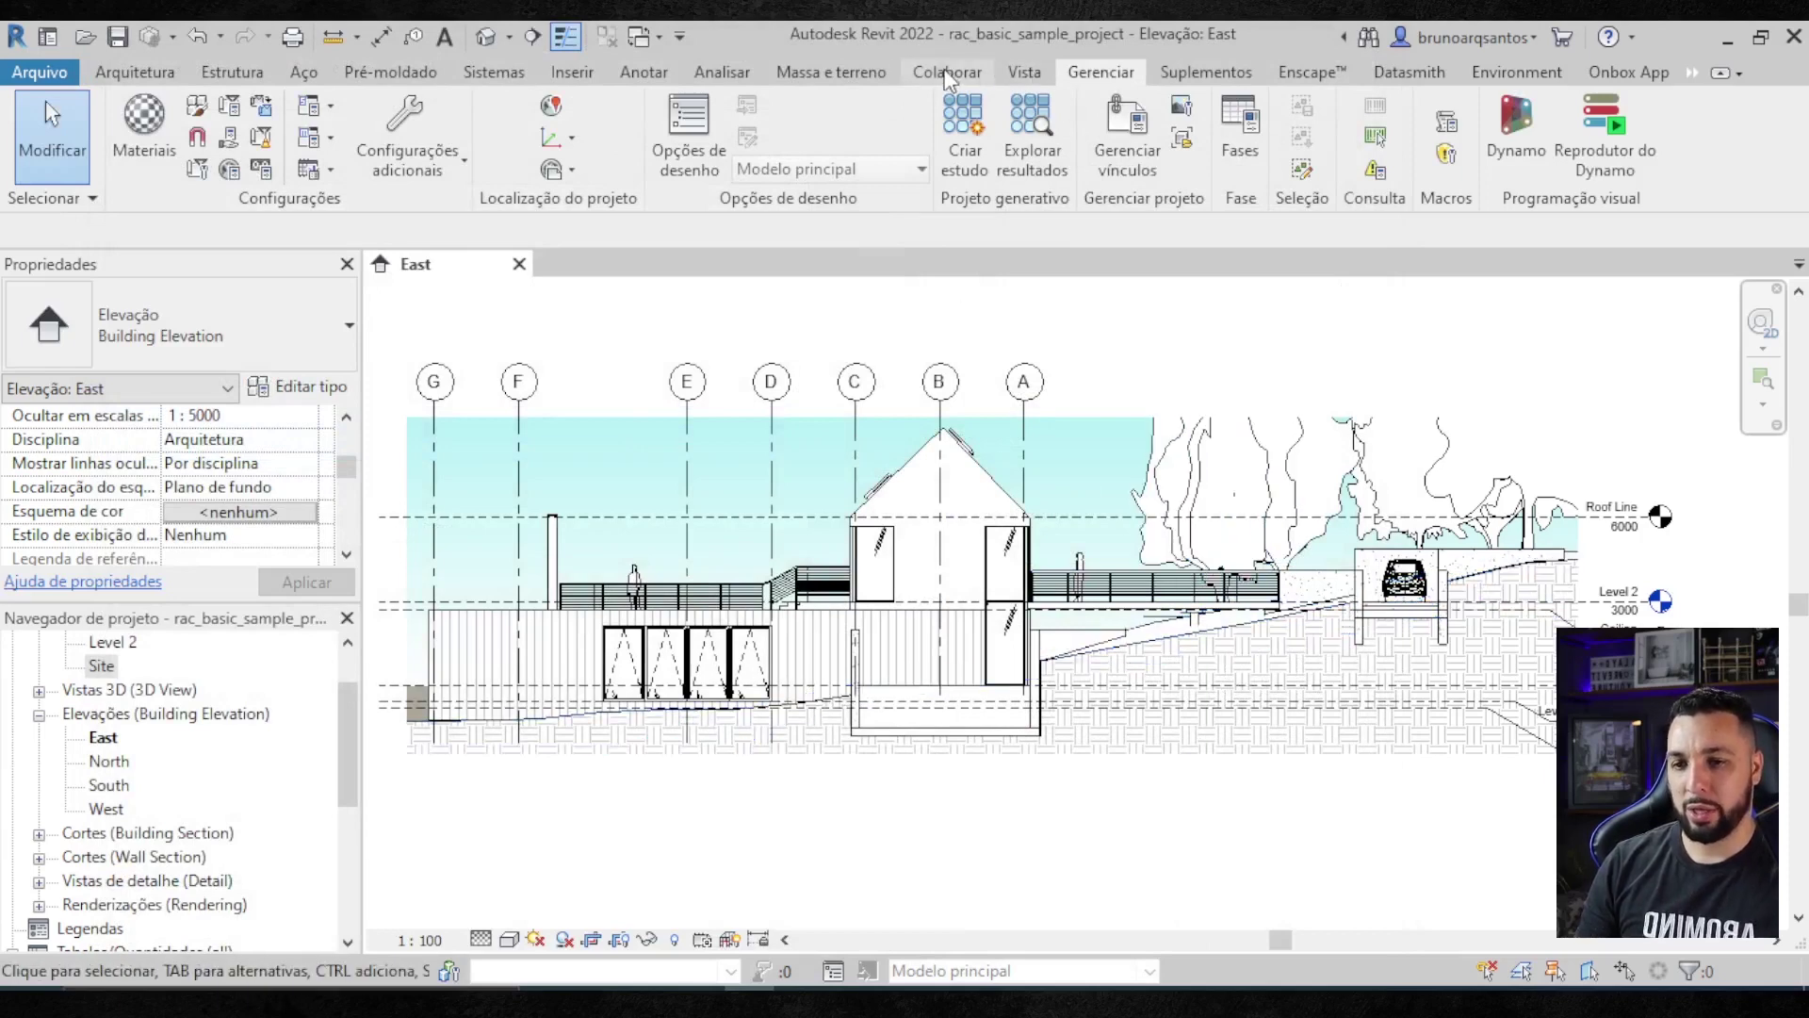
- Set the Massing & Site settings' Cut Material to .terra cinza and apply
click(827, 73)
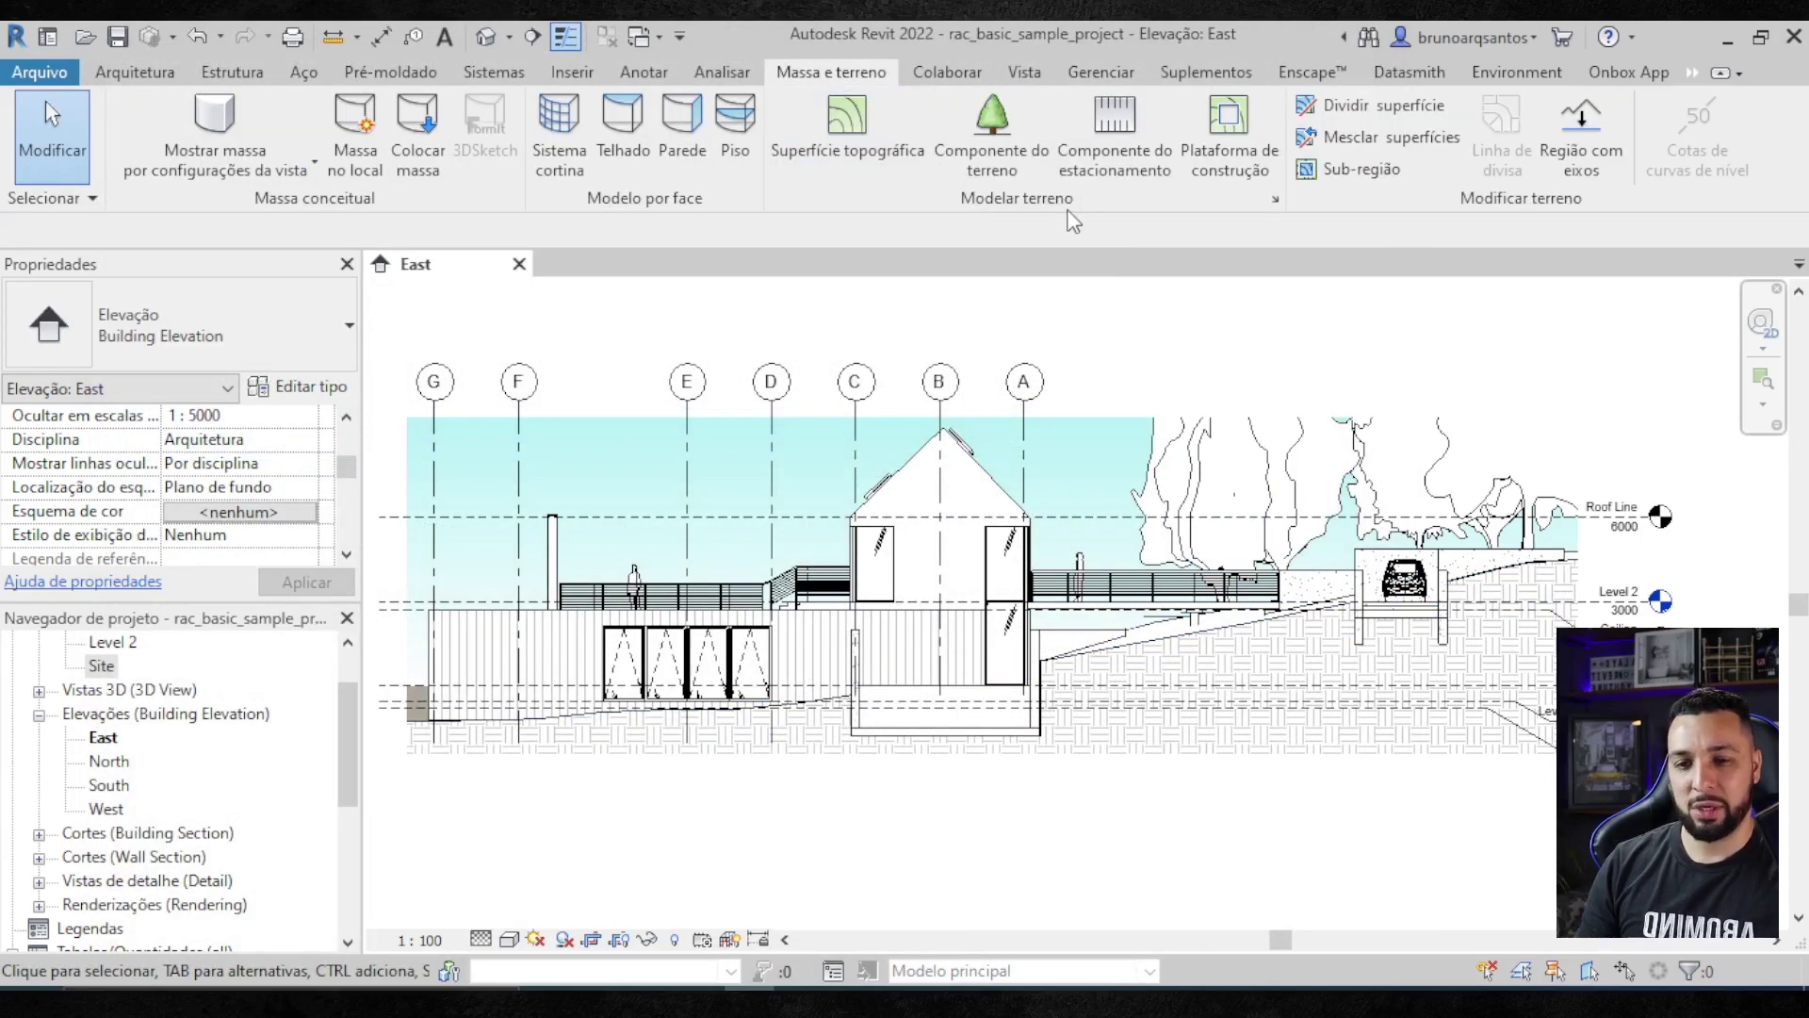
click(1275, 200)
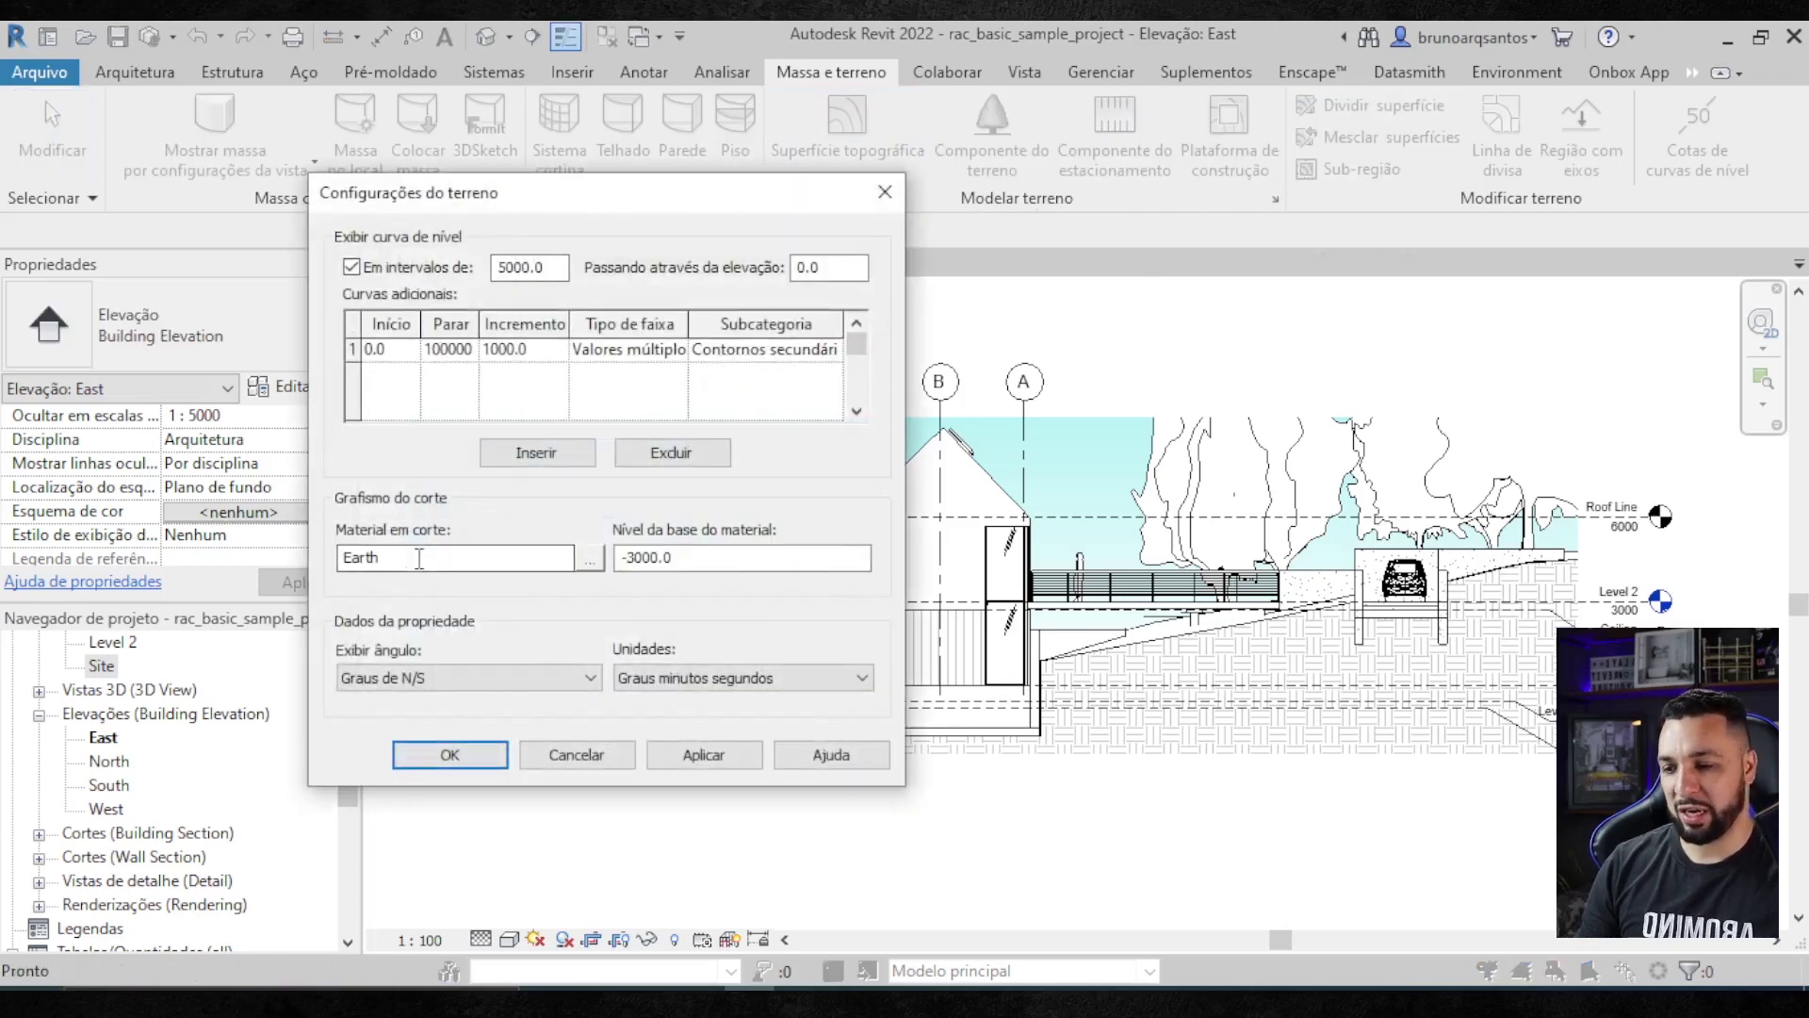
click(592, 558)
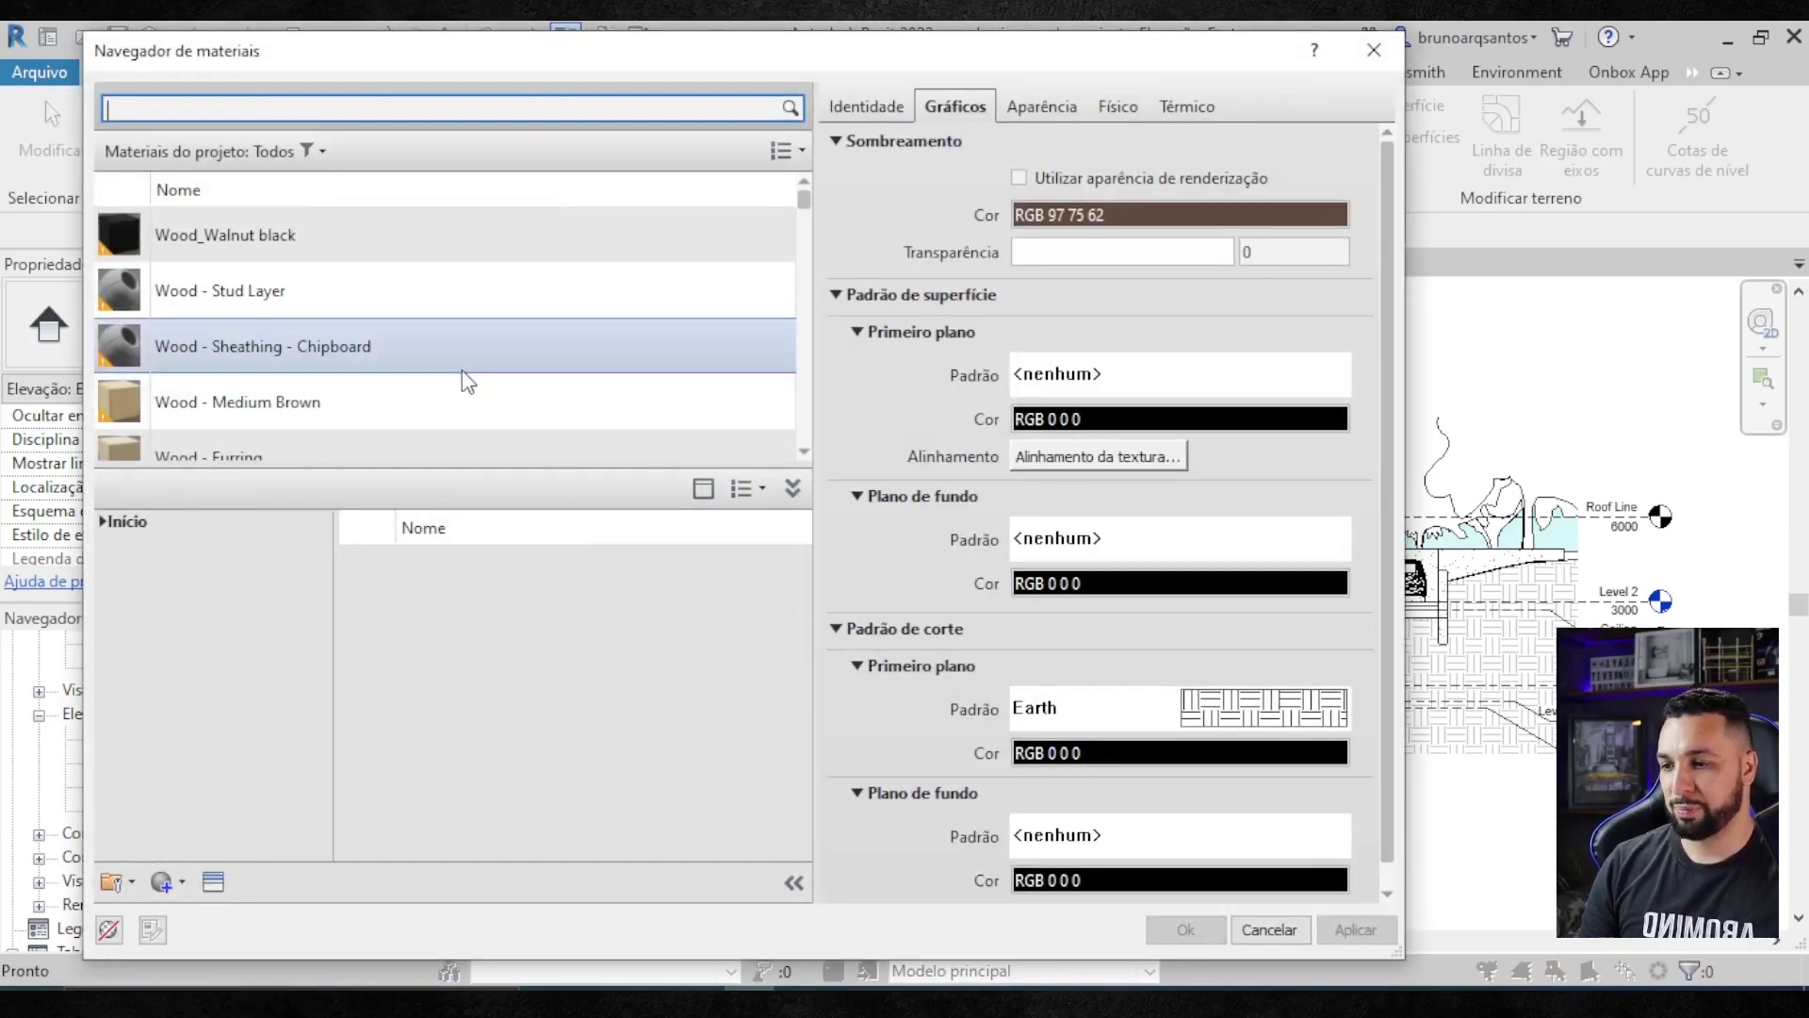
scroll(349, 298, down, 2)
scroll(349, 298, down, 2)
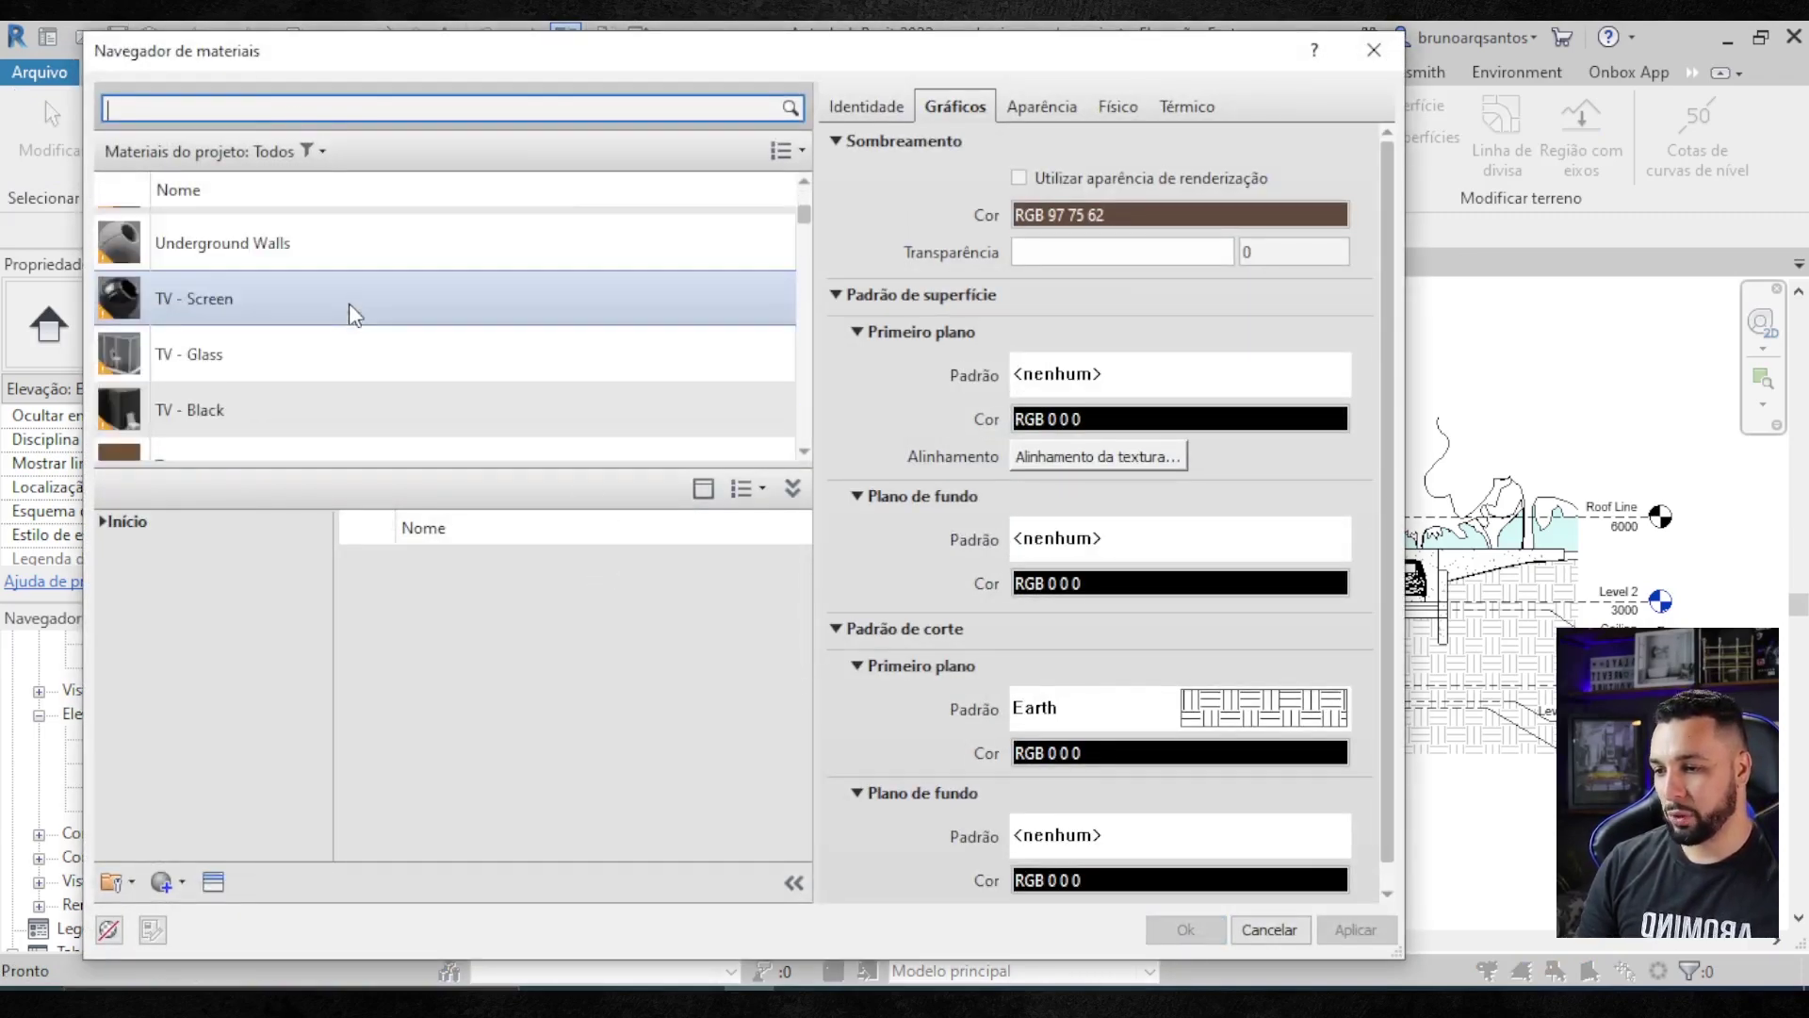
scroll(353, 302, down, 1)
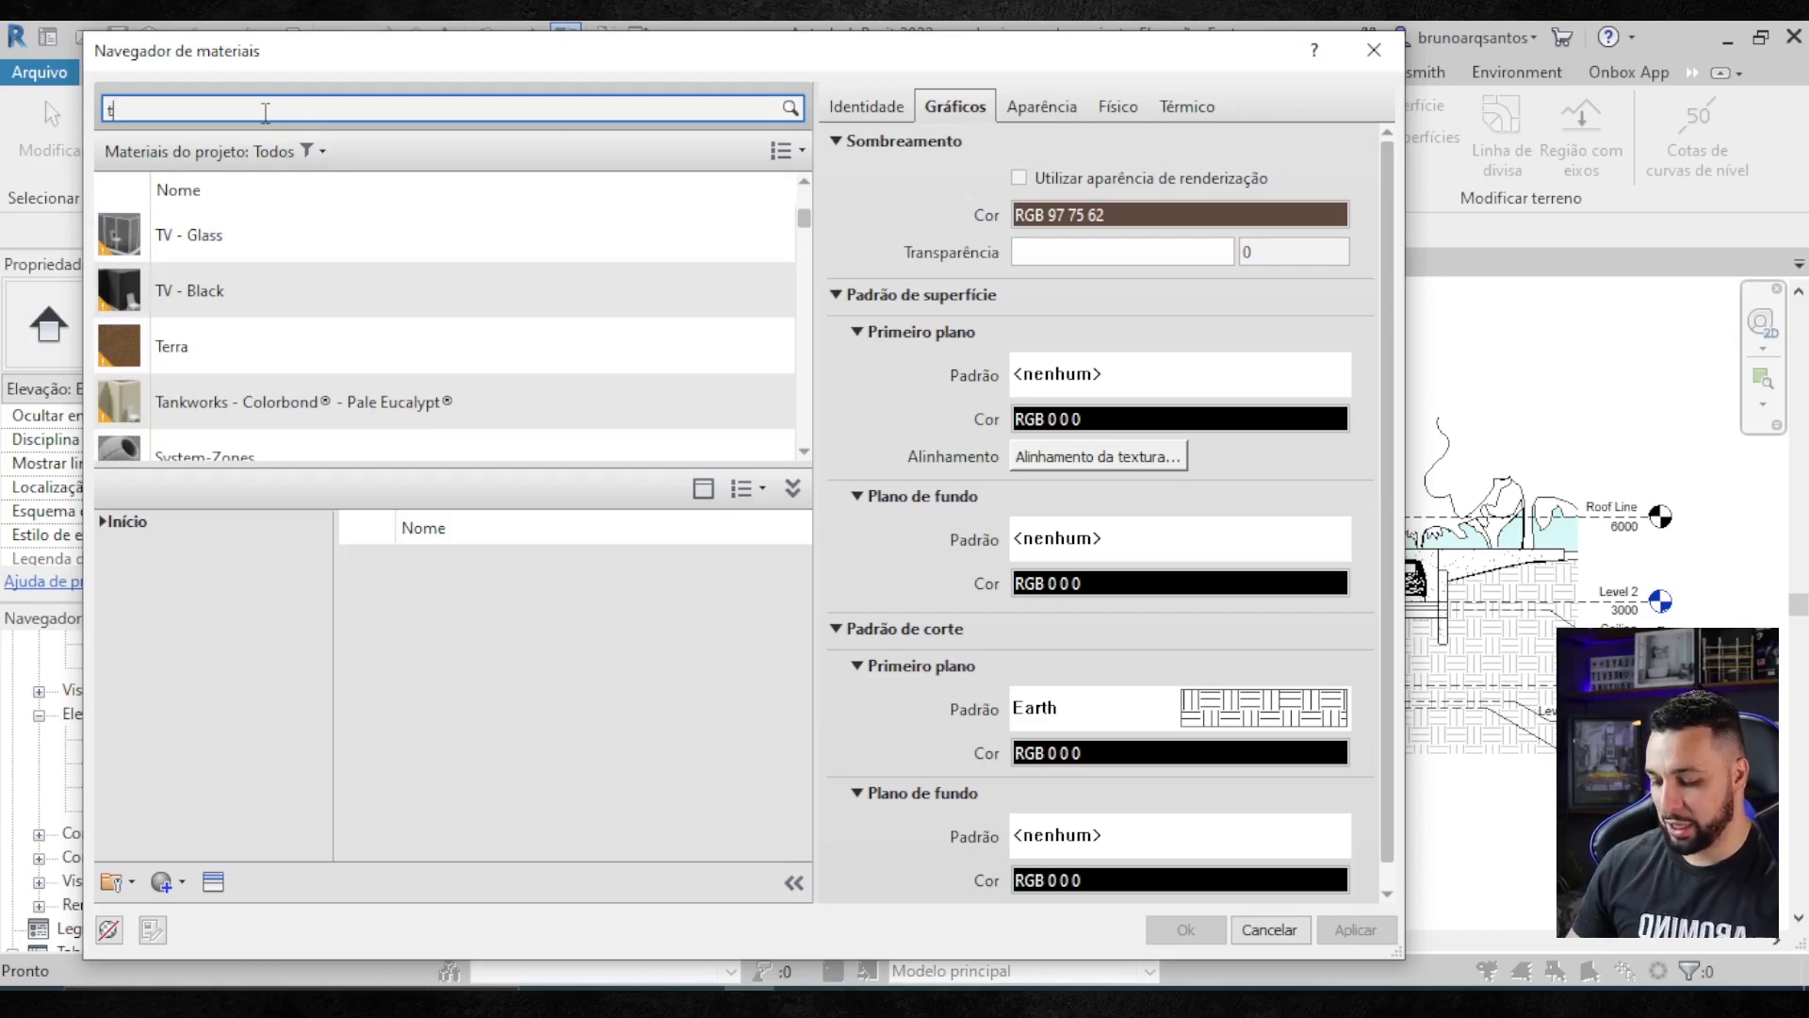
text(terra)
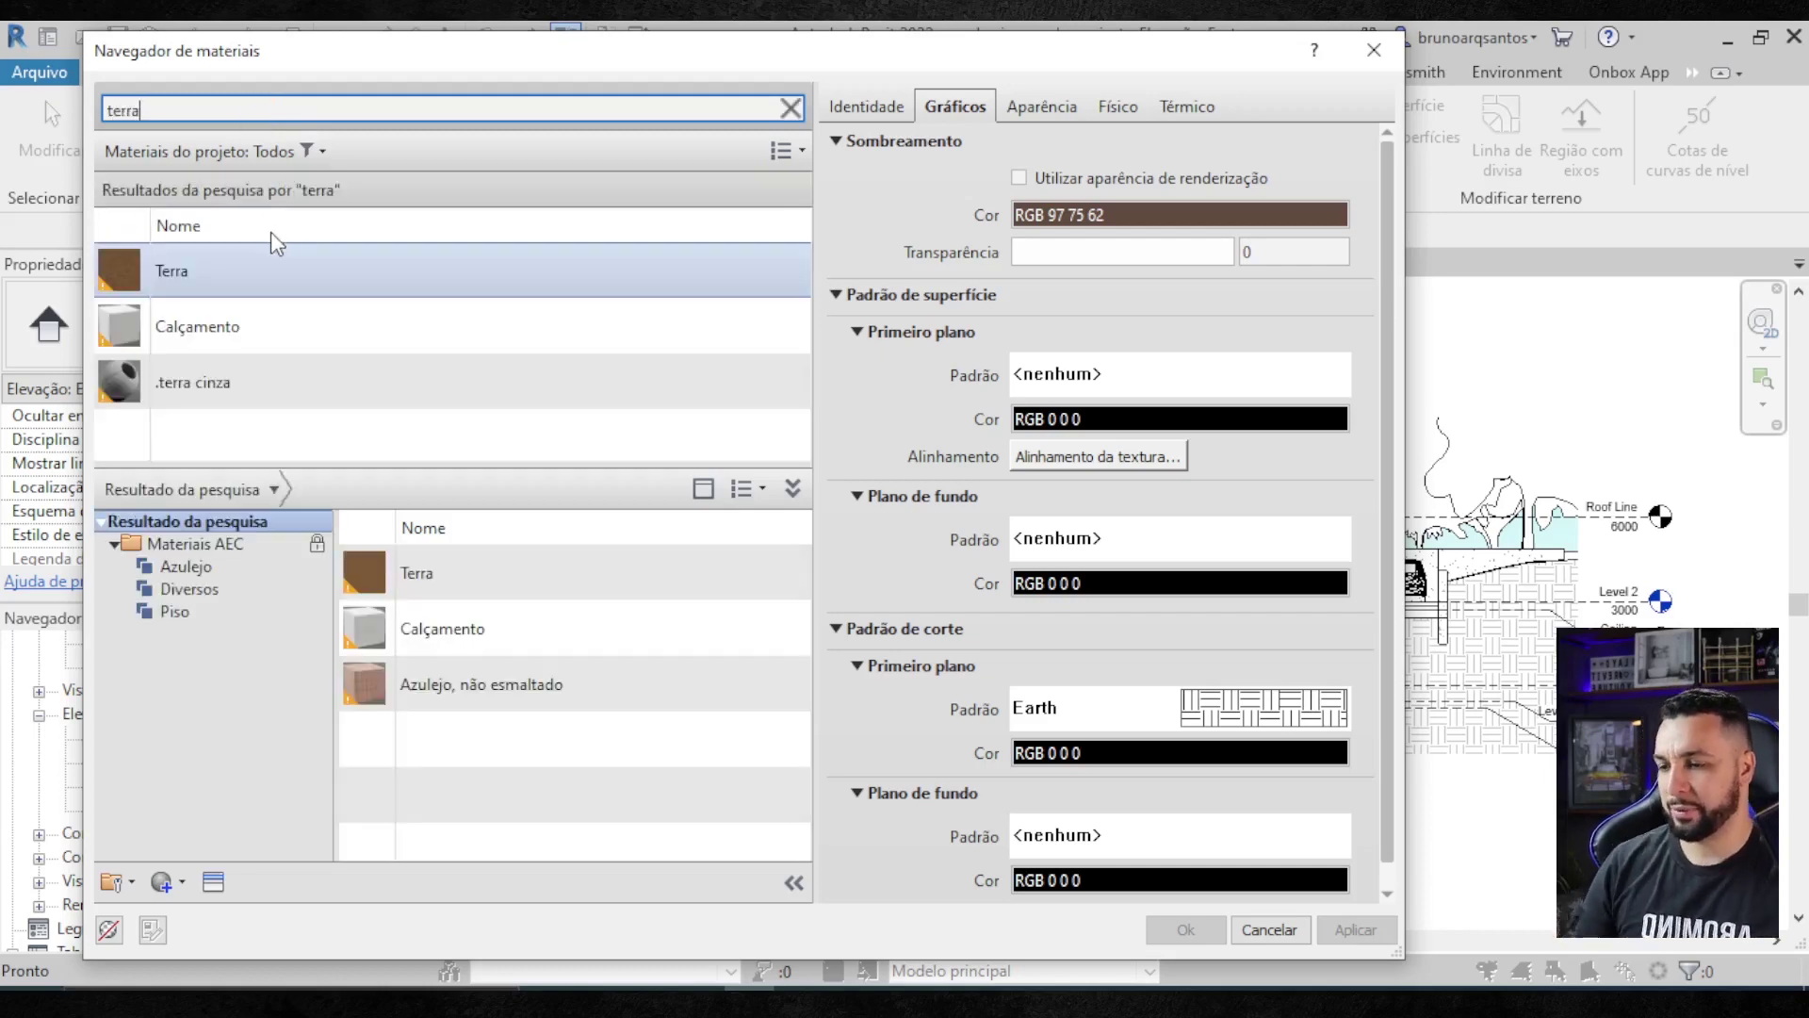
click(171, 386)
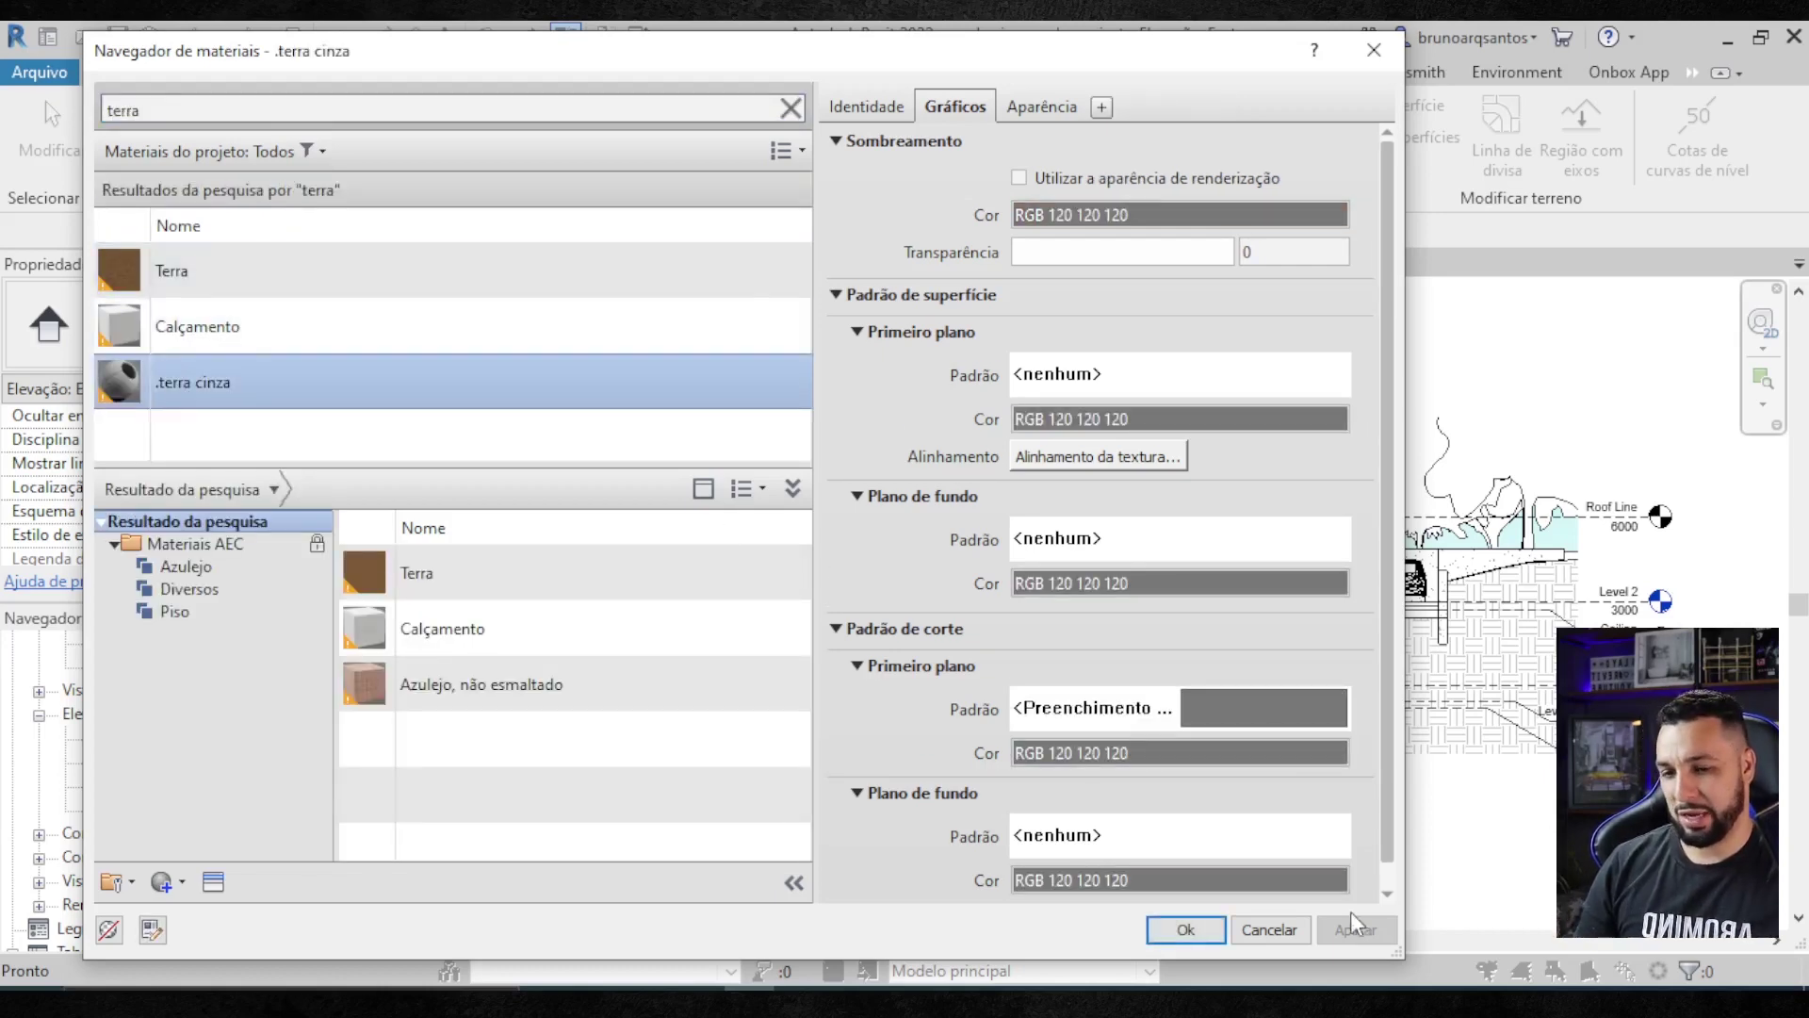
click(1185, 930)
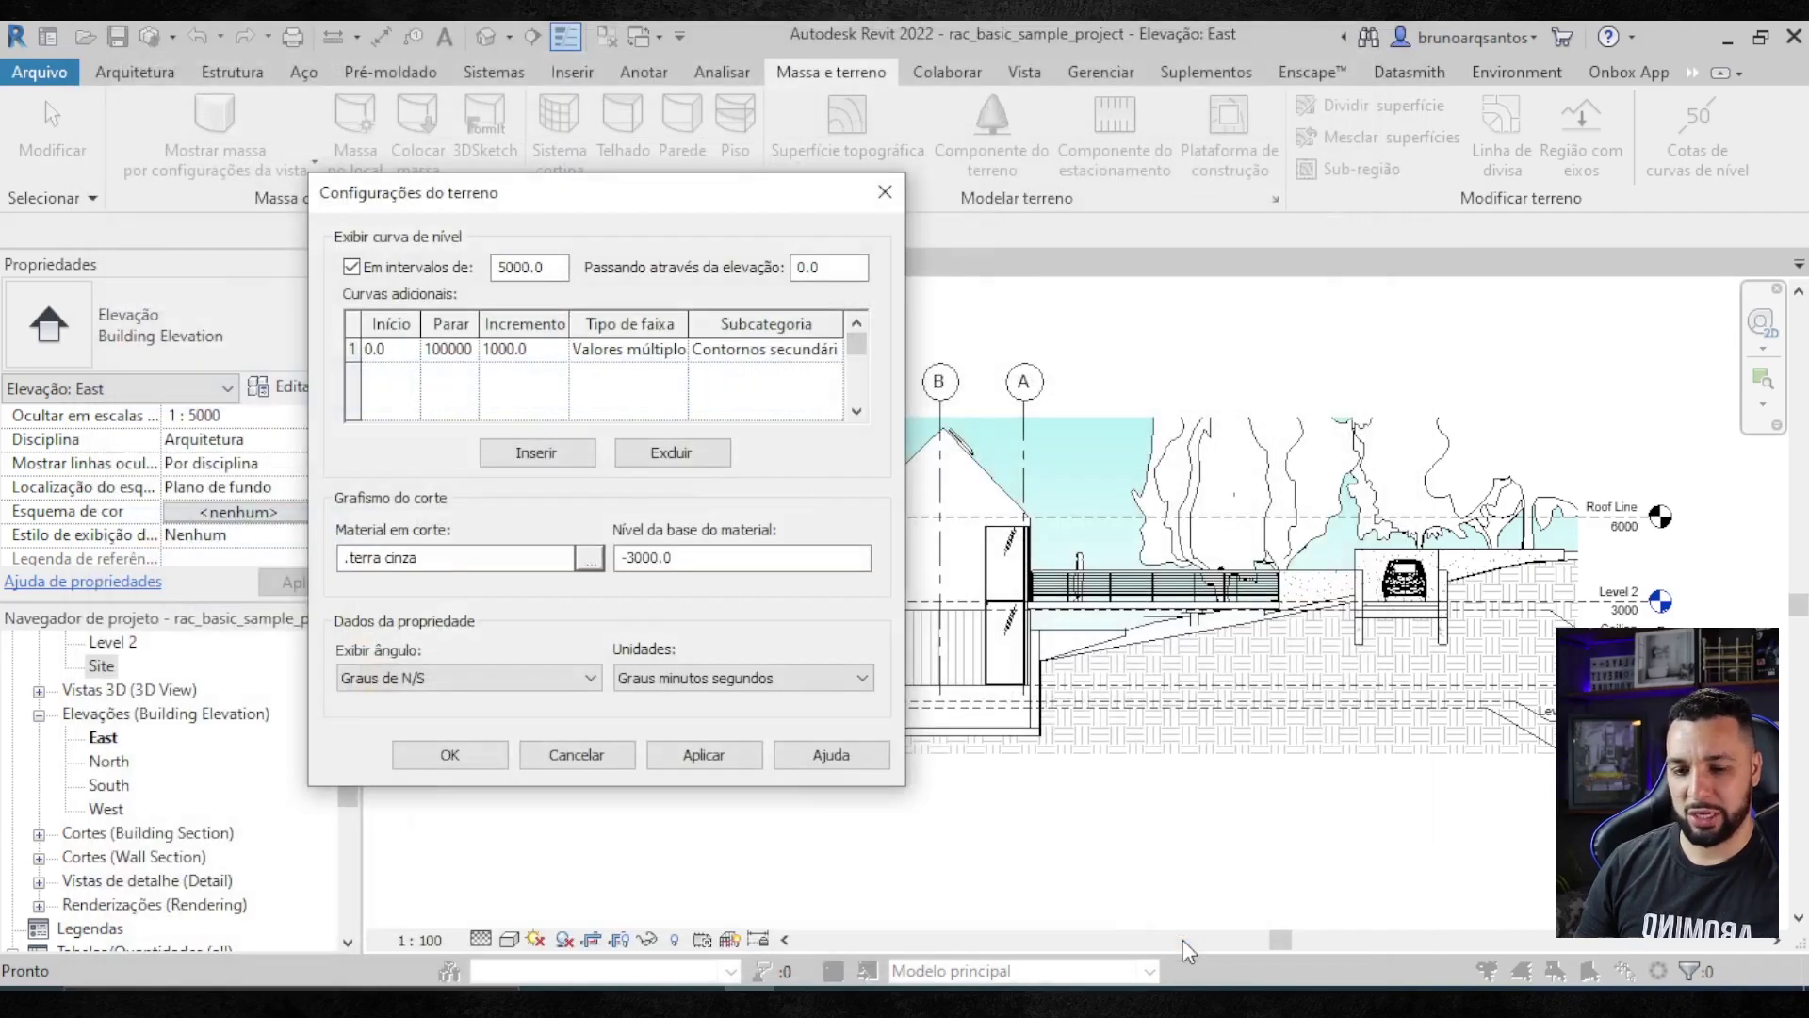
click(698, 756)
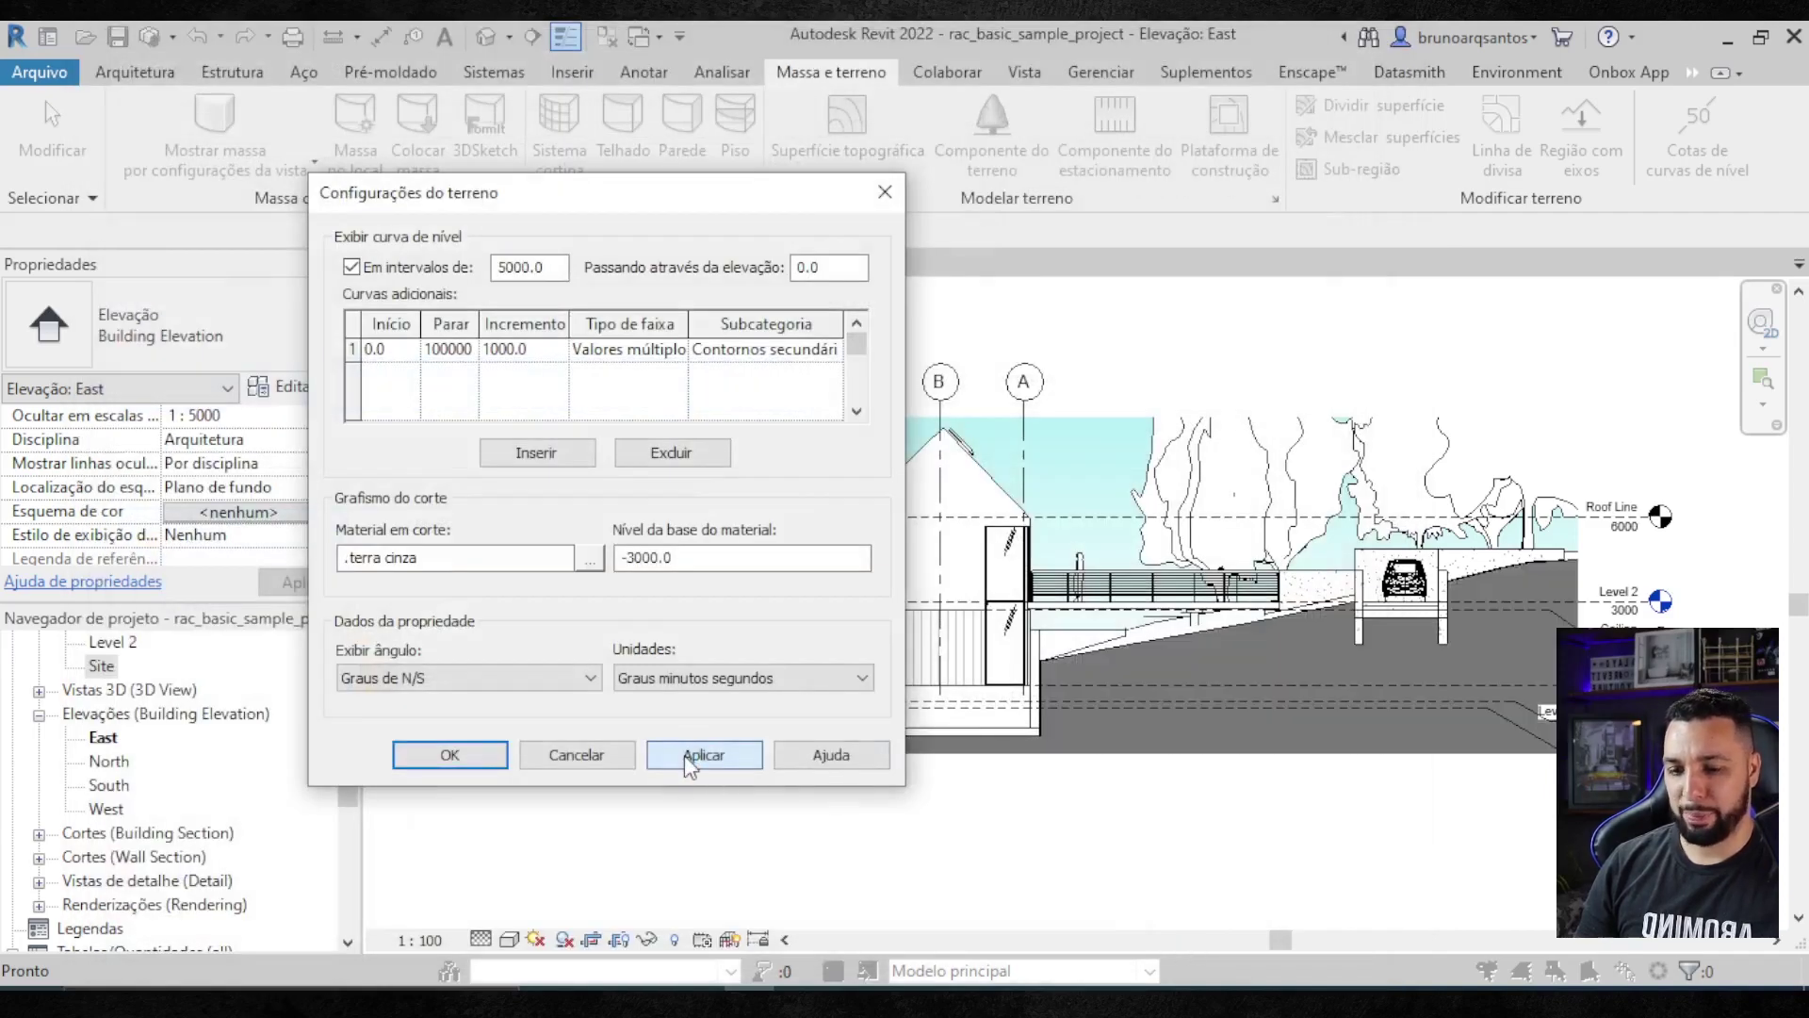
click(467, 754)
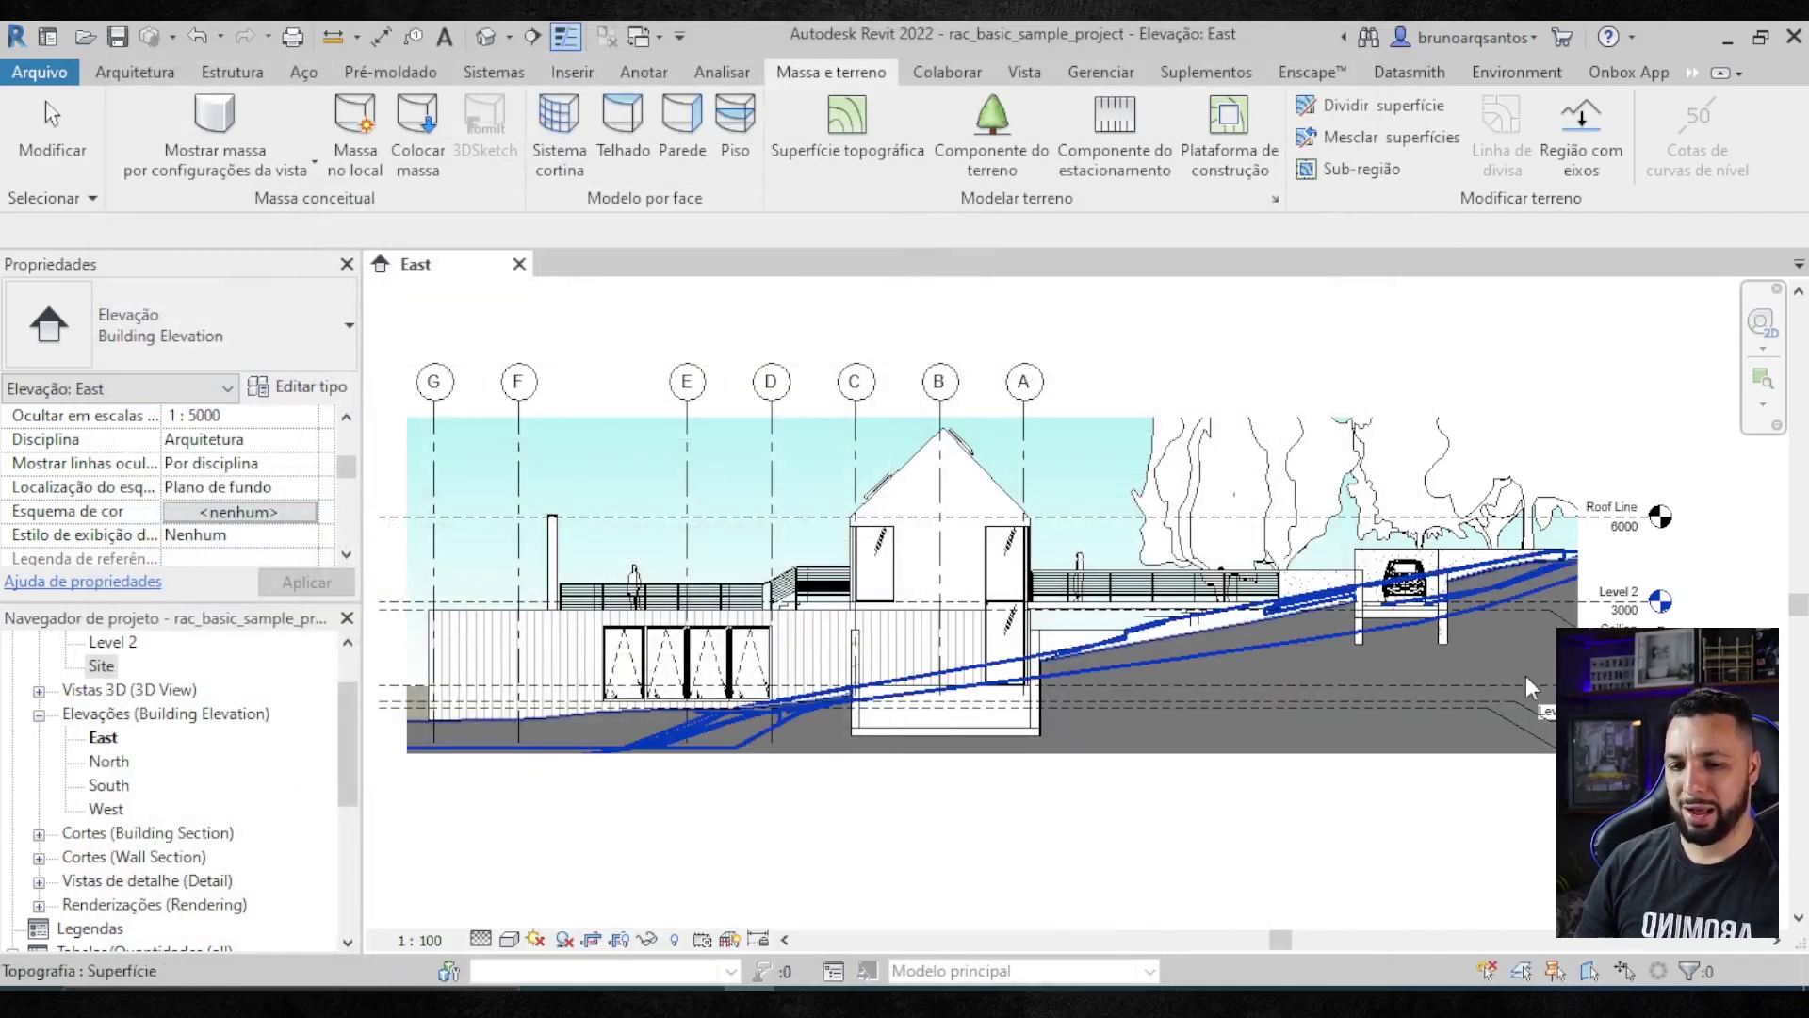
- Navigate toward the house base, Tab through overlaps, and select the Foundation - 300mm Concrete wall
middle_drag(1266, 841, 1302, 837)
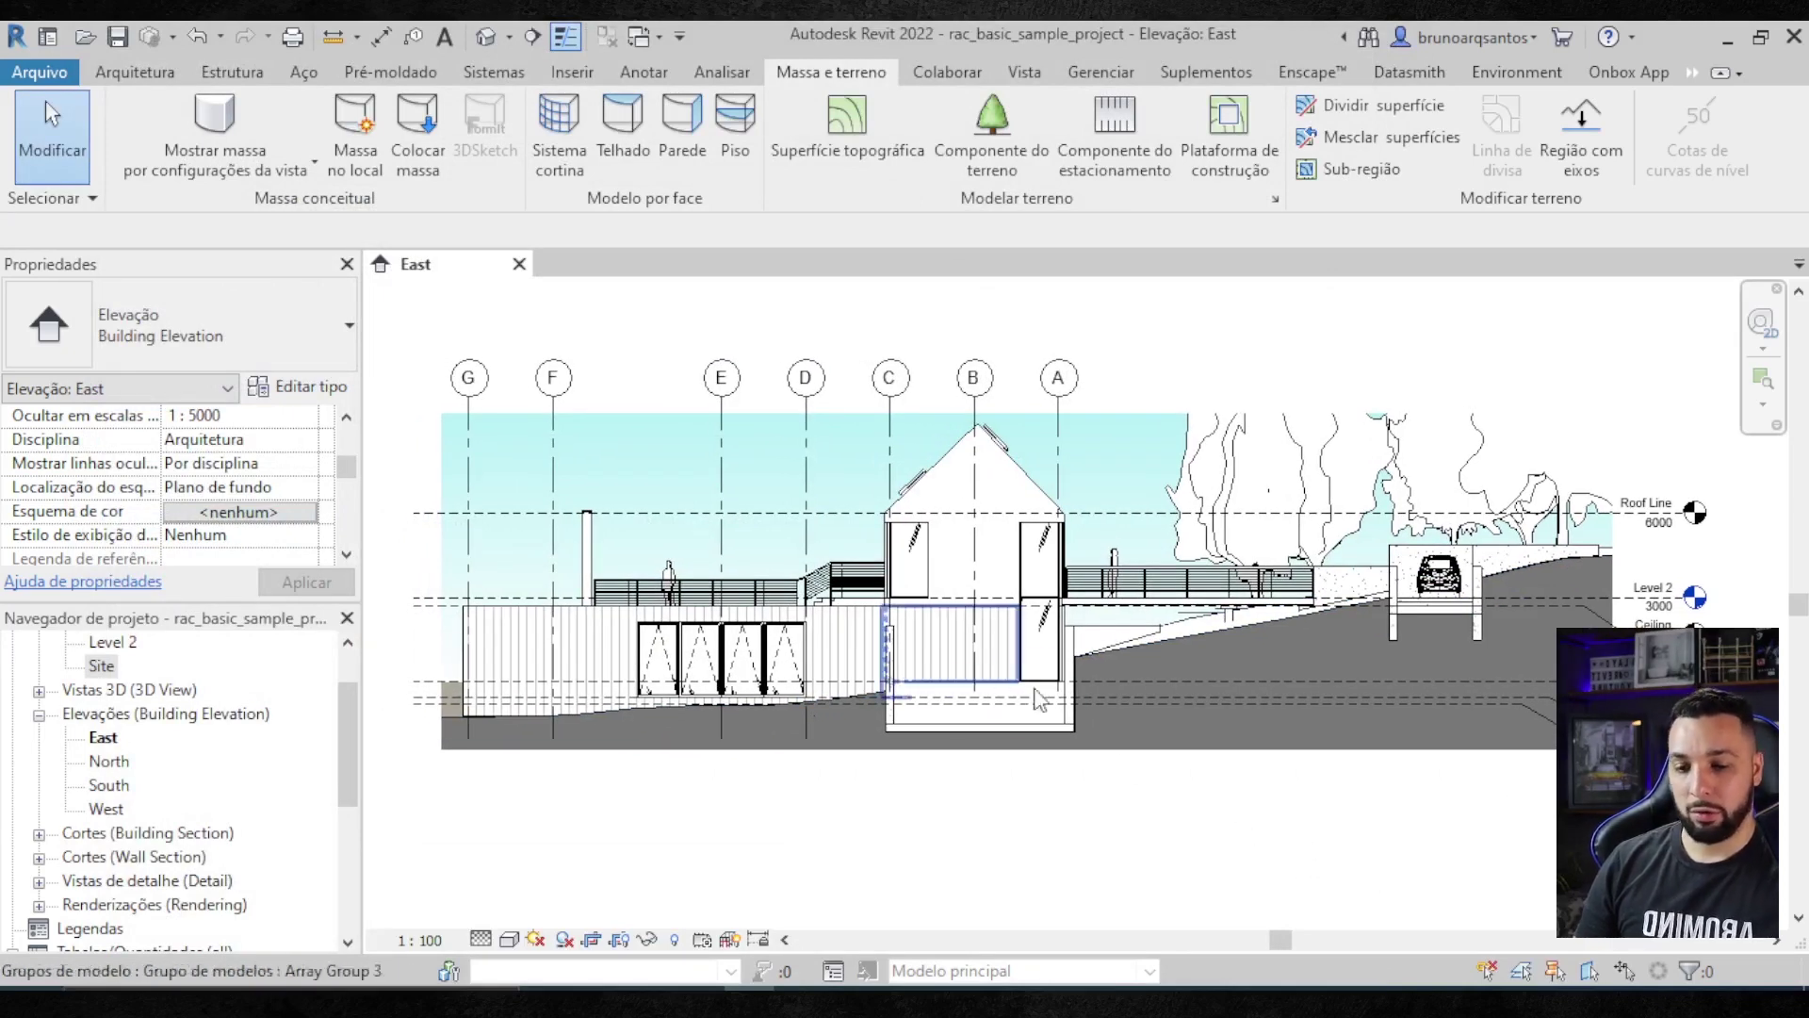
middle_drag(1338, 877, 1332, 879)
middle_drag(1215, 871, 1222, 880)
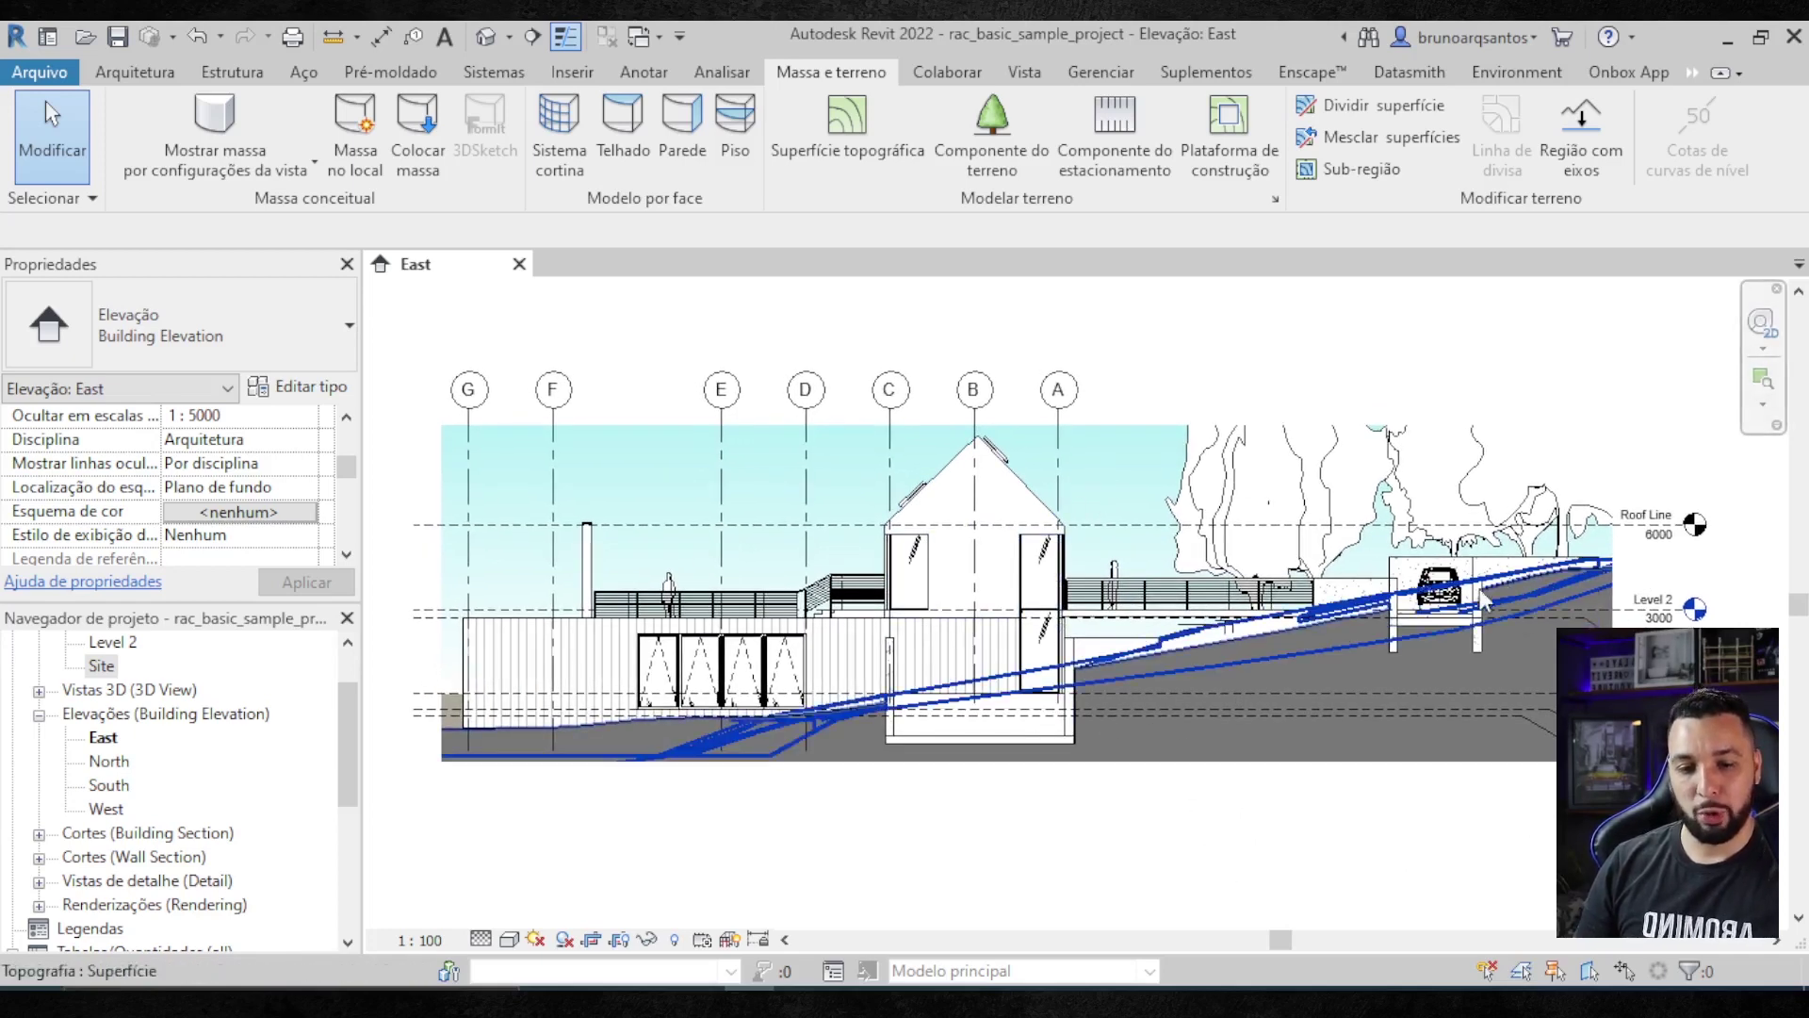
middle_drag(1193, 747, 1159, 752)
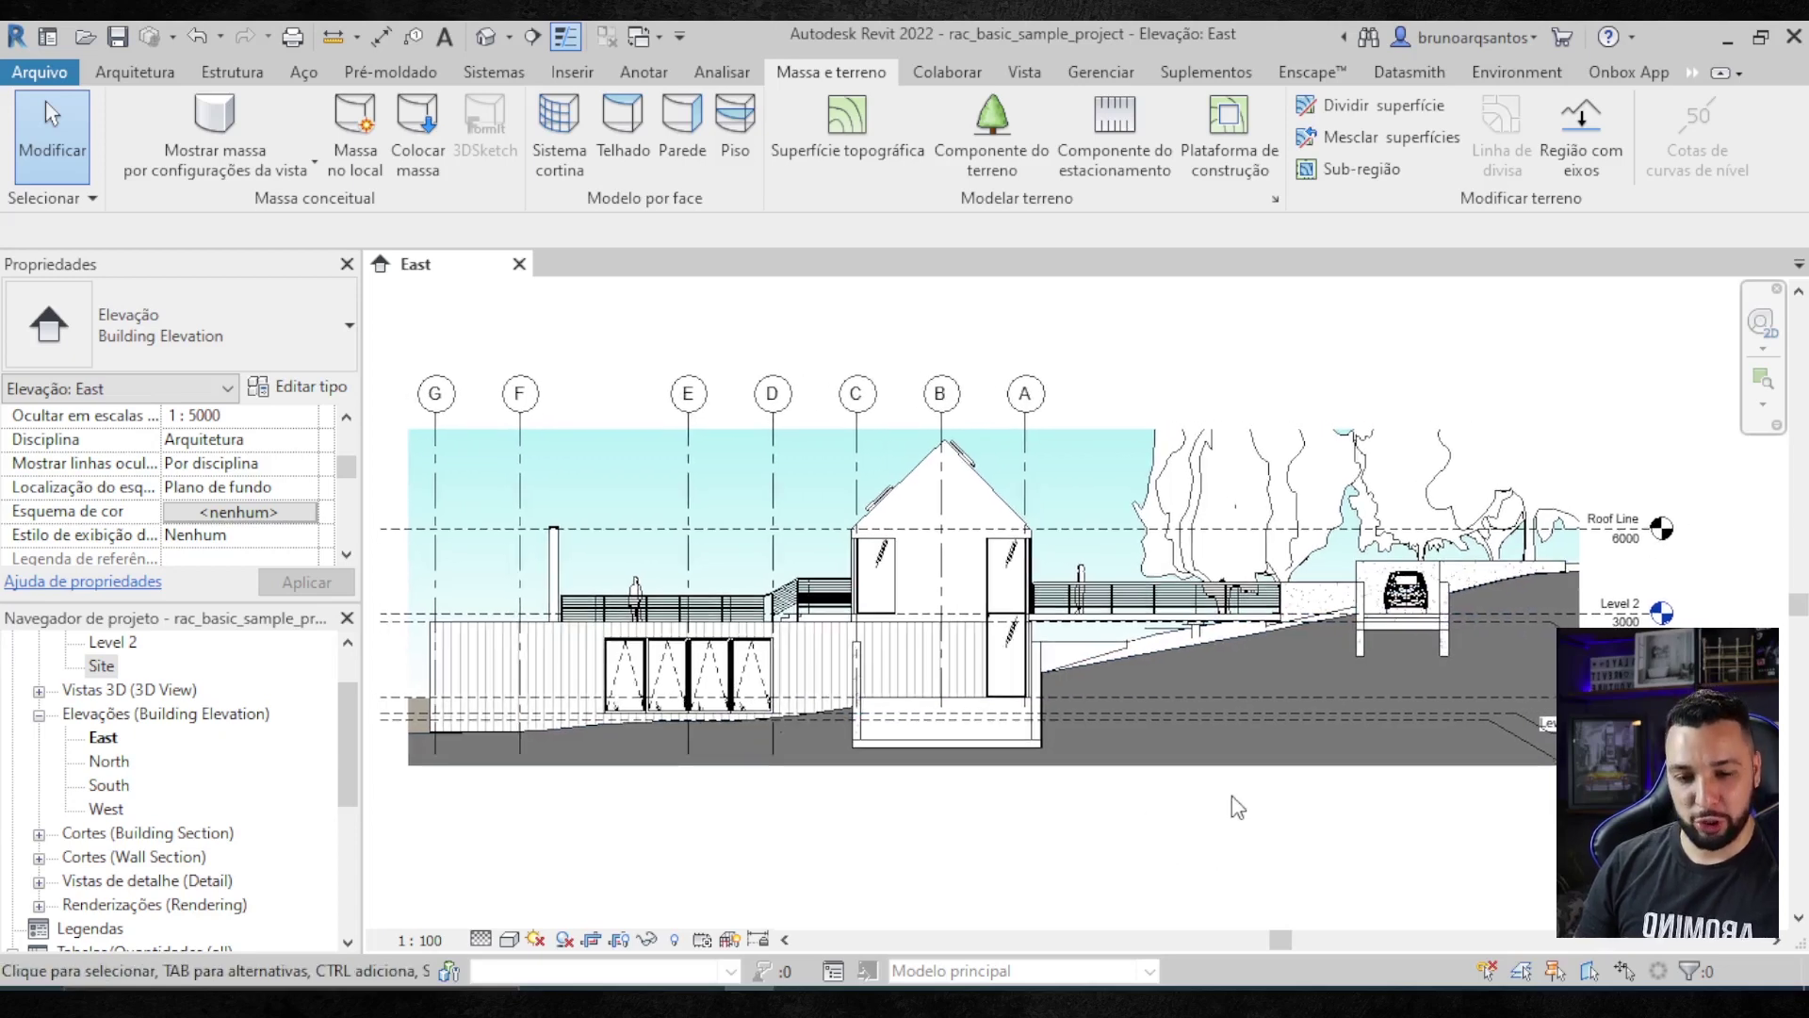
scroll(1385, 603, up, 3)
scroll(1317, 641, up, 1)
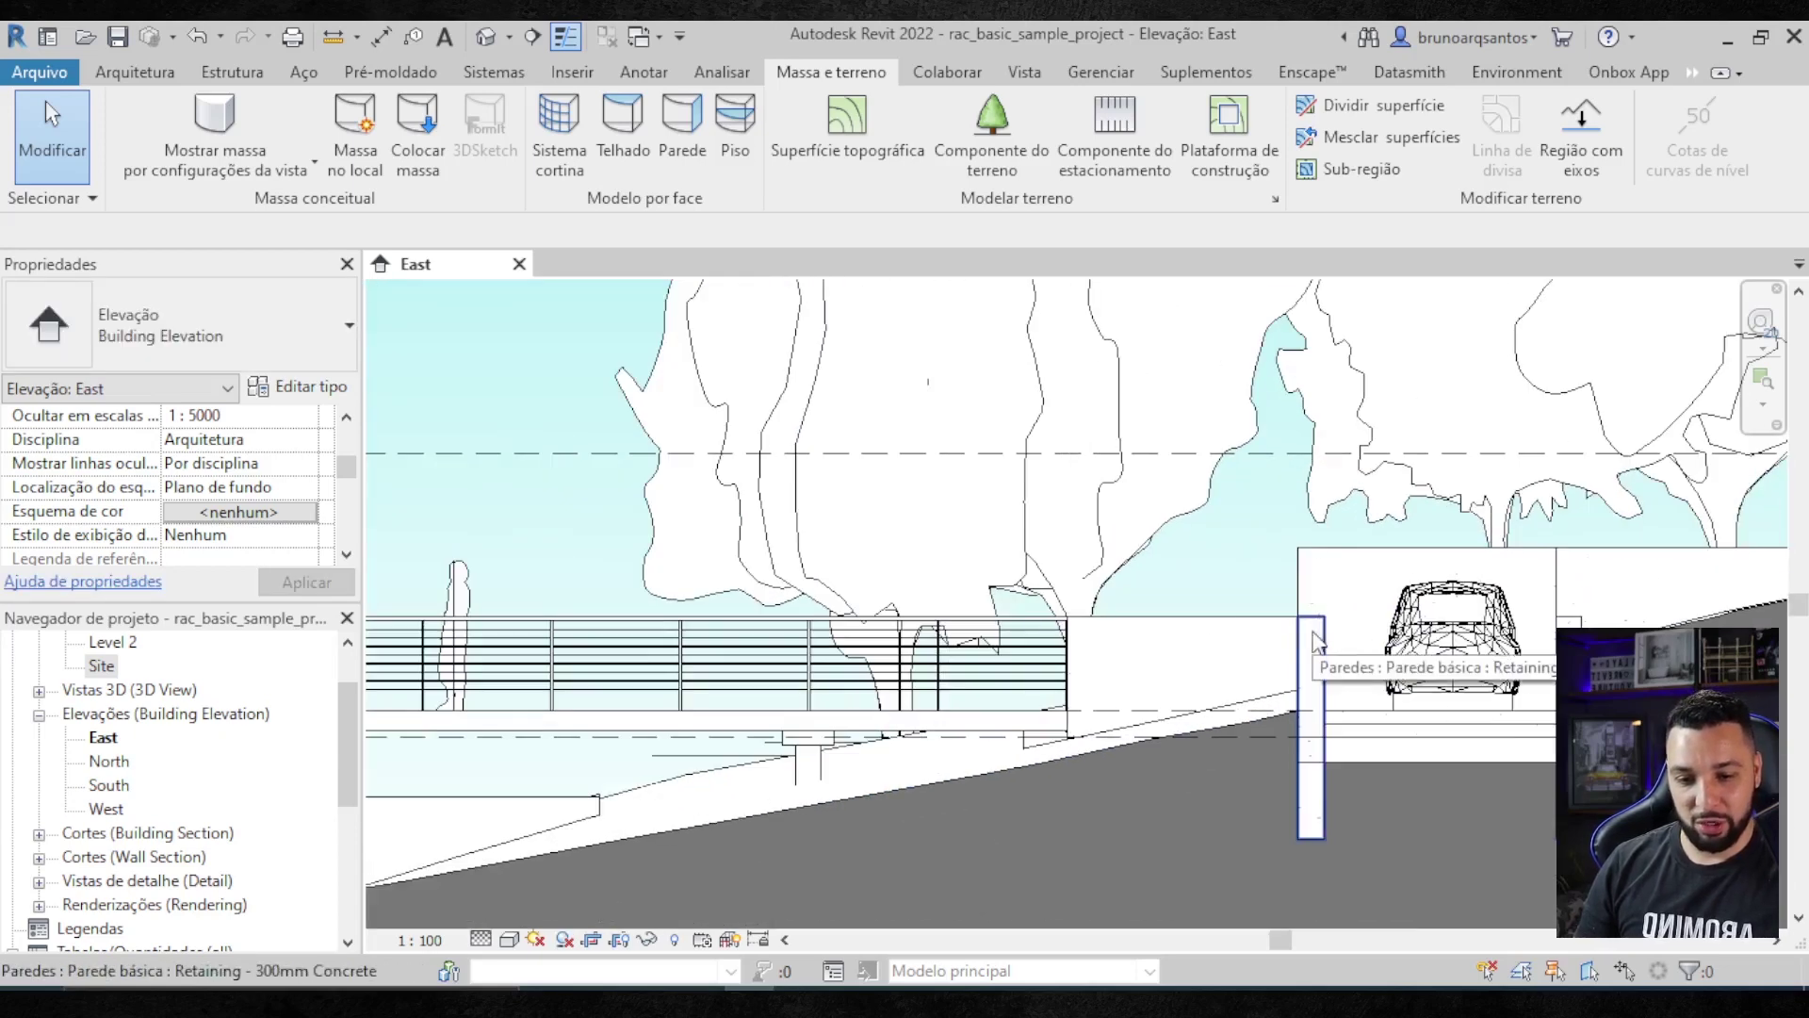
scroll(1318, 640, down, 2)
scroll(1225, 622, down, 2)
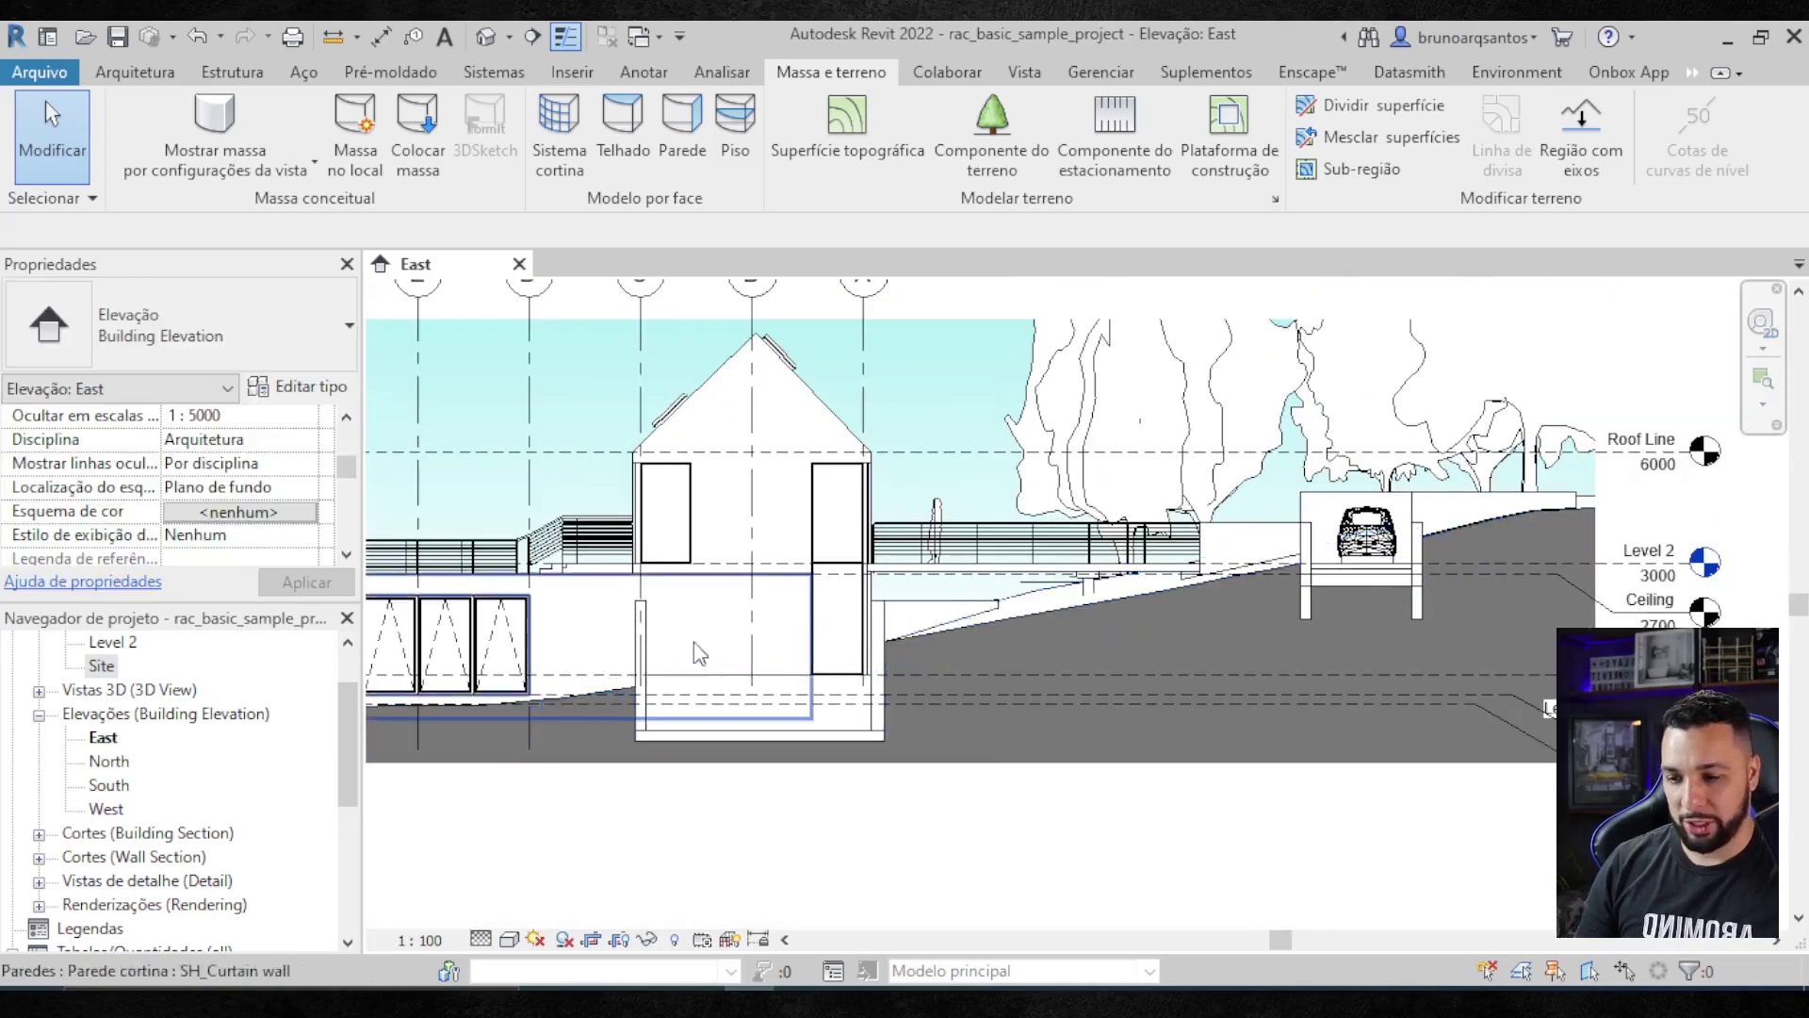
scroll(697, 650, up, 2)
scroll(678, 659, up, 1)
scroll(633, 683, down, 1)
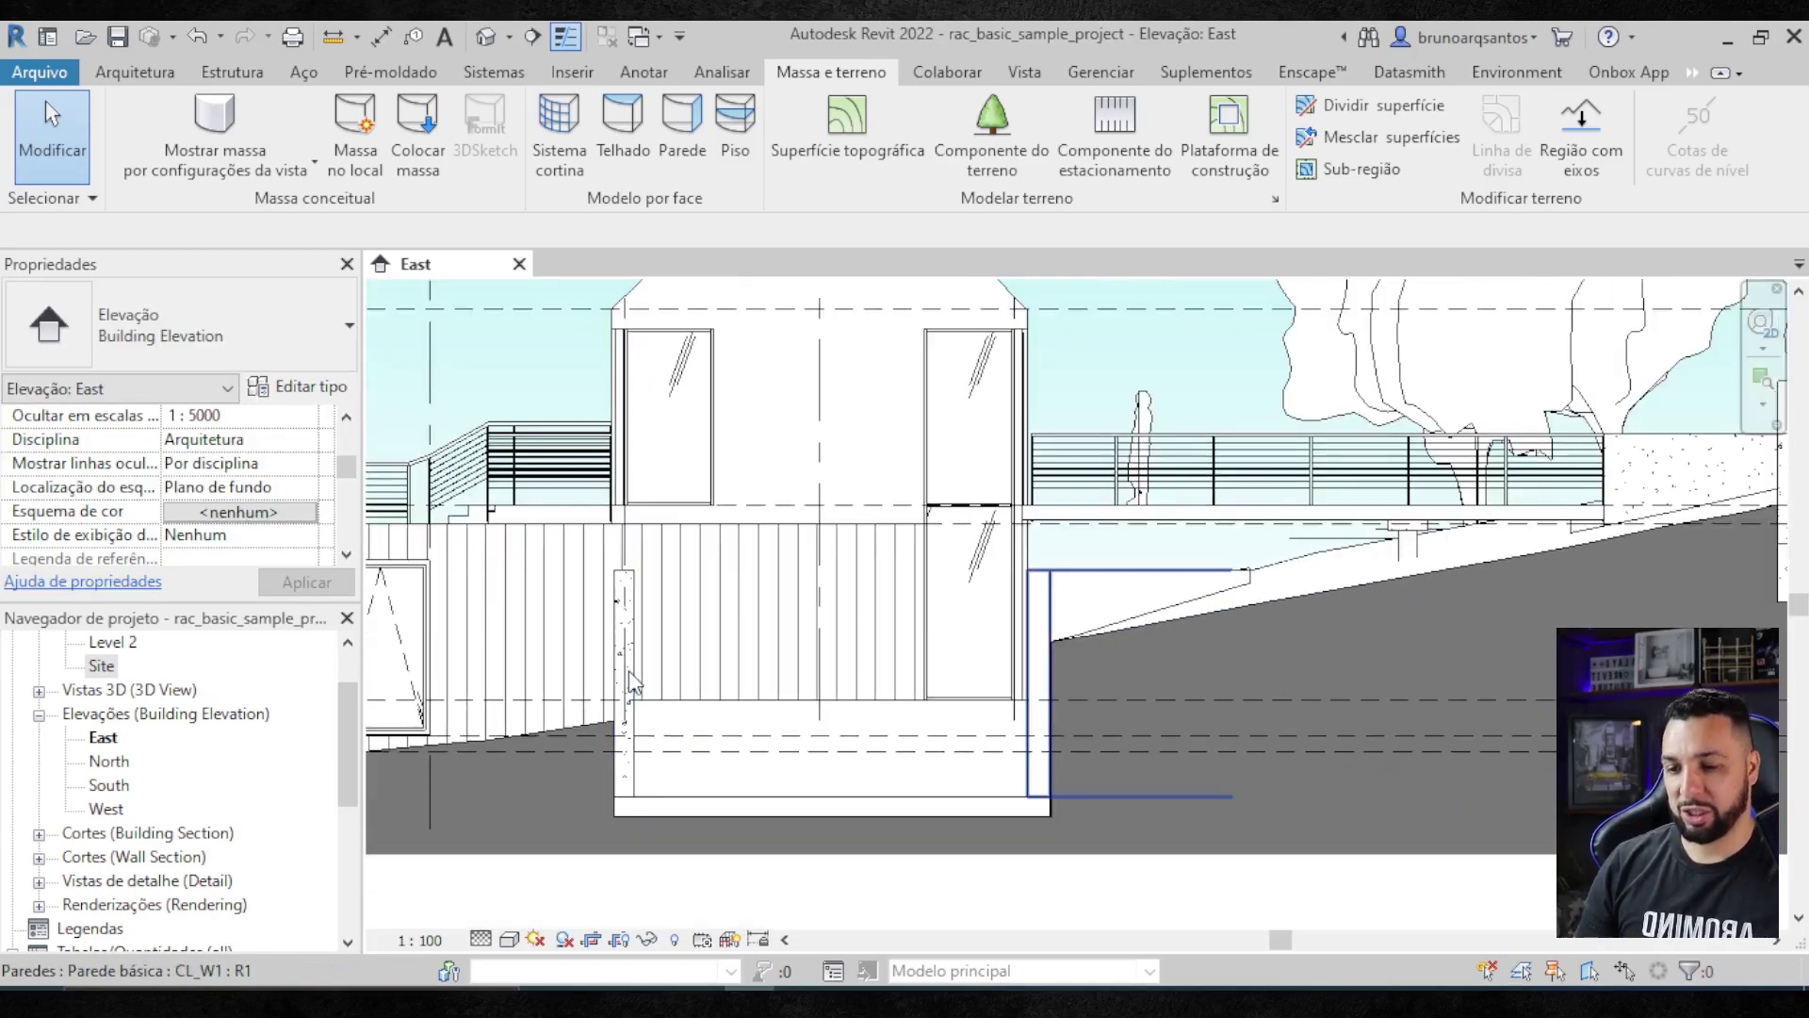
scroll(634, 684, up, 1)
scroll(666, 687, down, 1)
scroll(636, 660, up, 1)
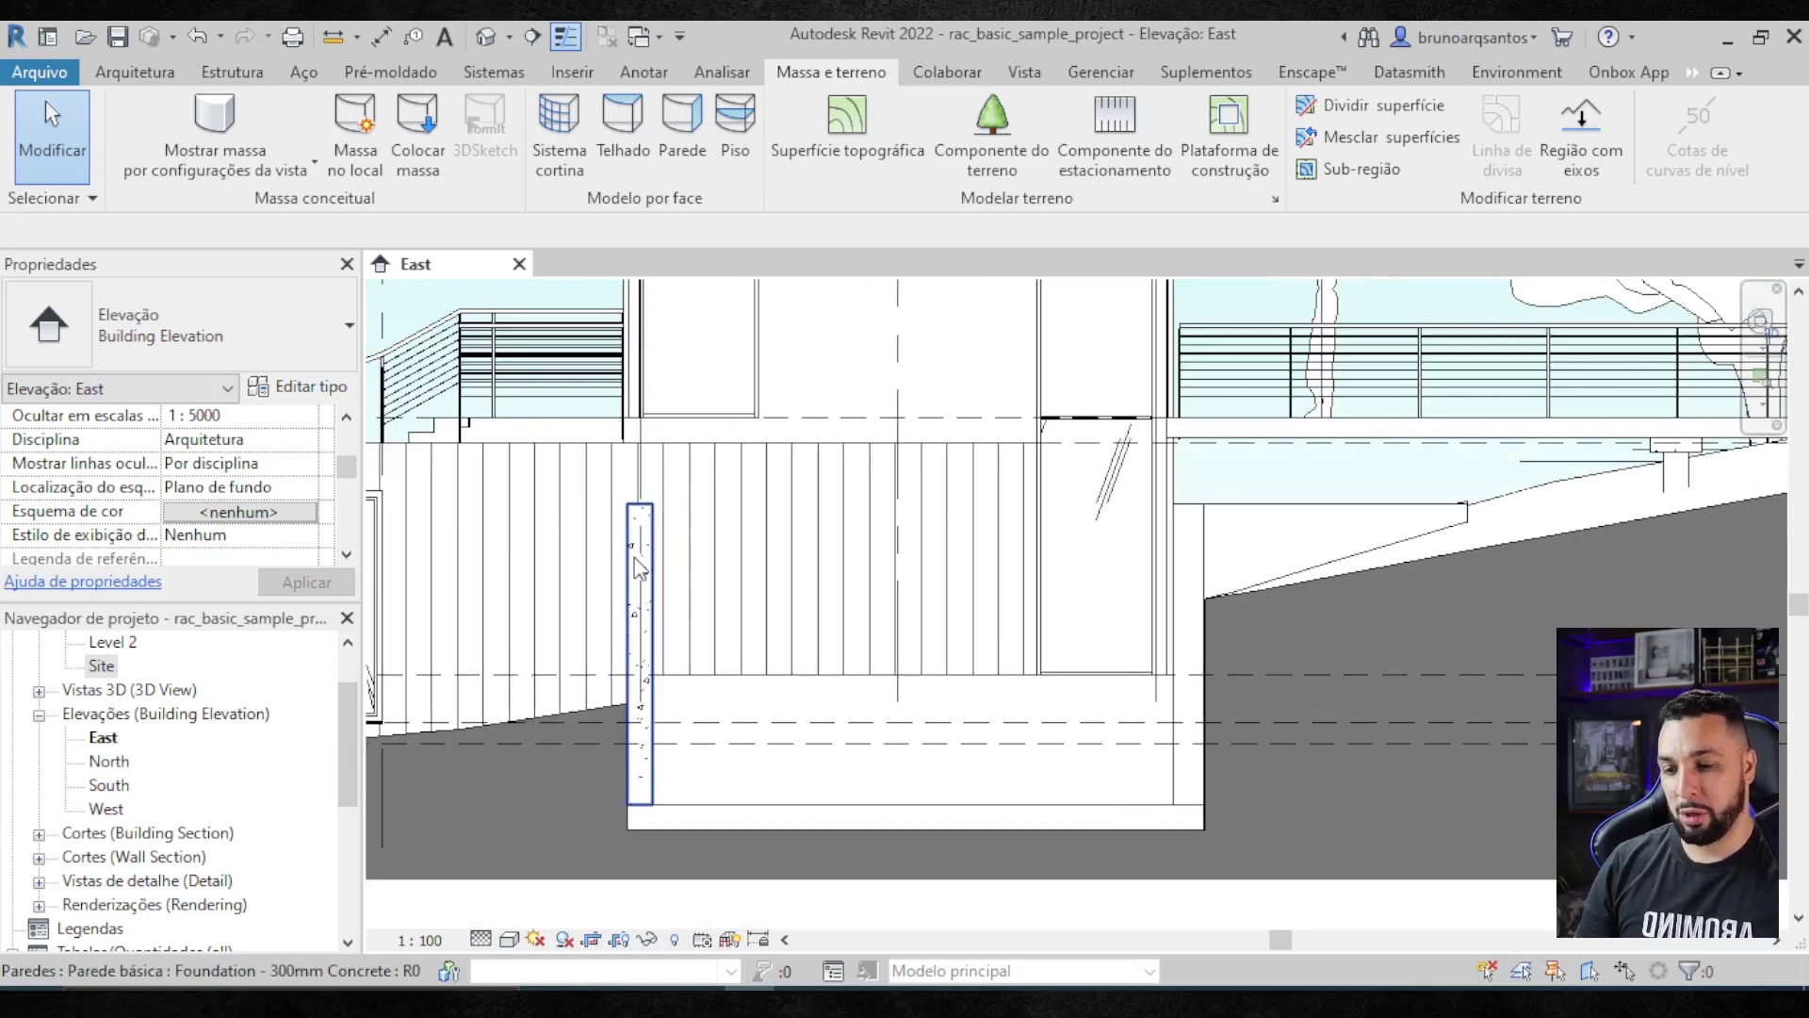
key(Tab)
key(Tab)
key(Tab)
key(Tab)
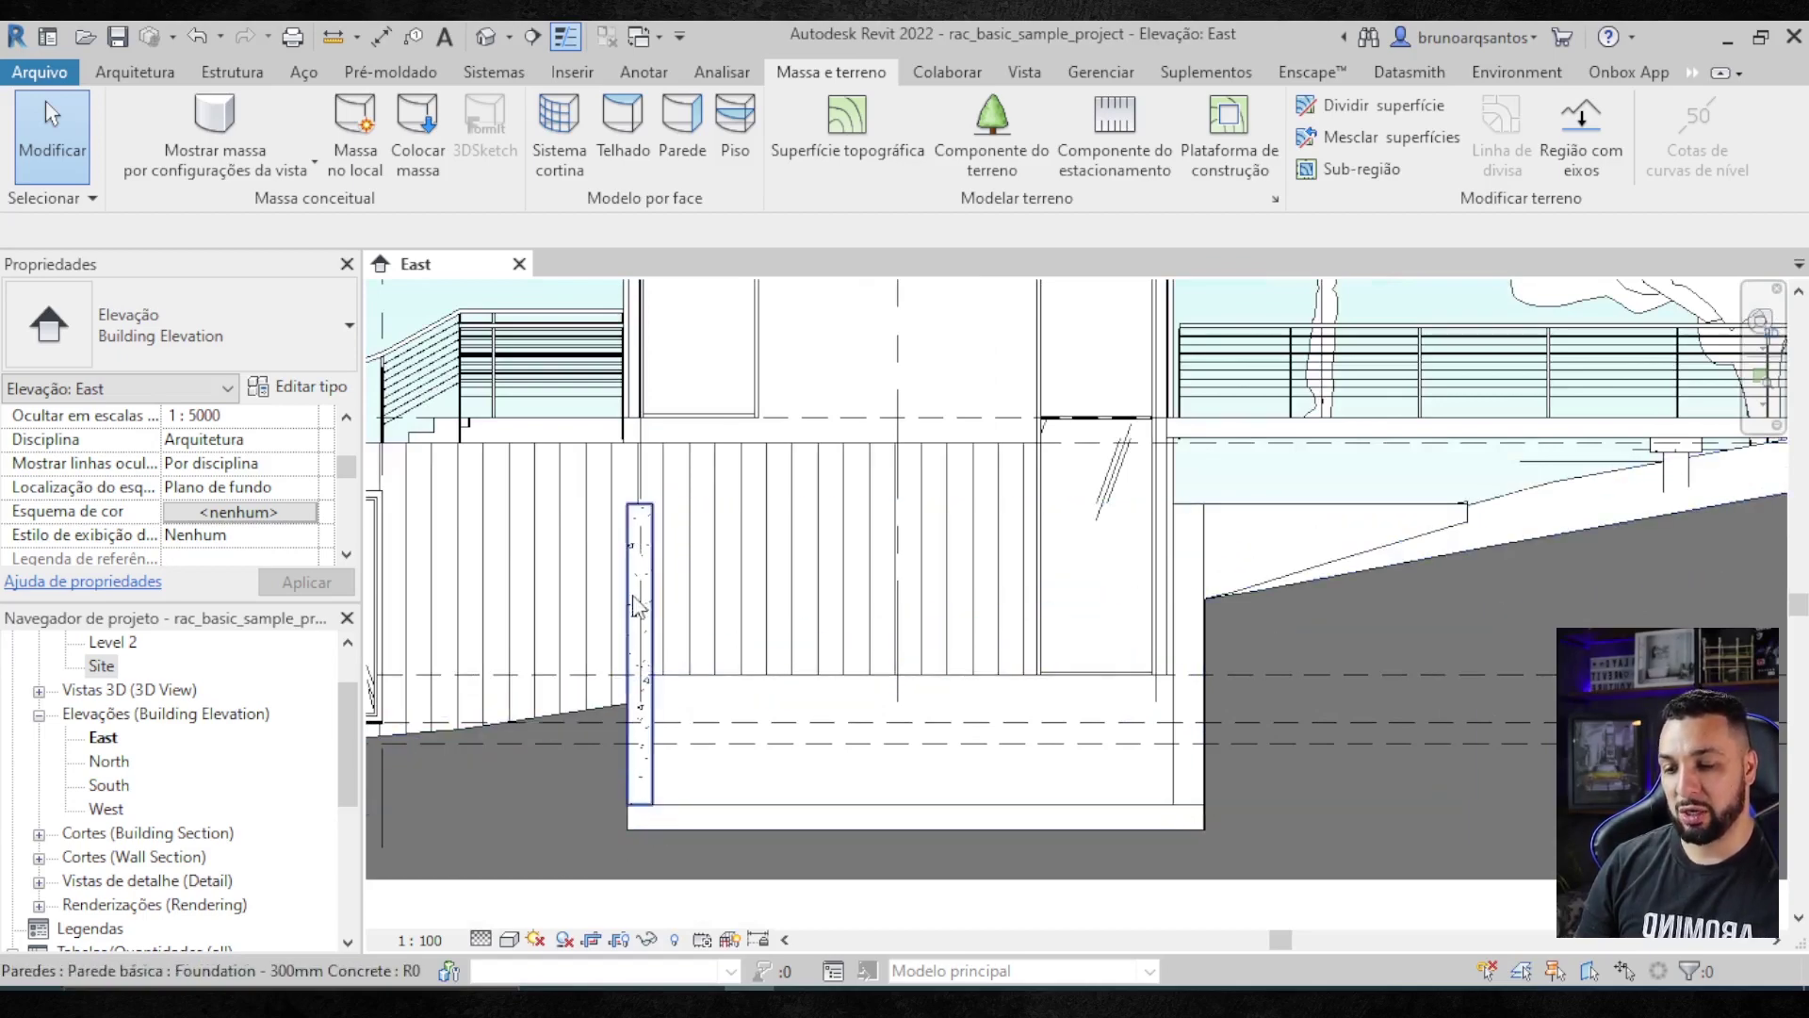
scroll(640, 607, down, 1)
scroll(735, 613, down, 1)
scroll(820, 614, down, 1)
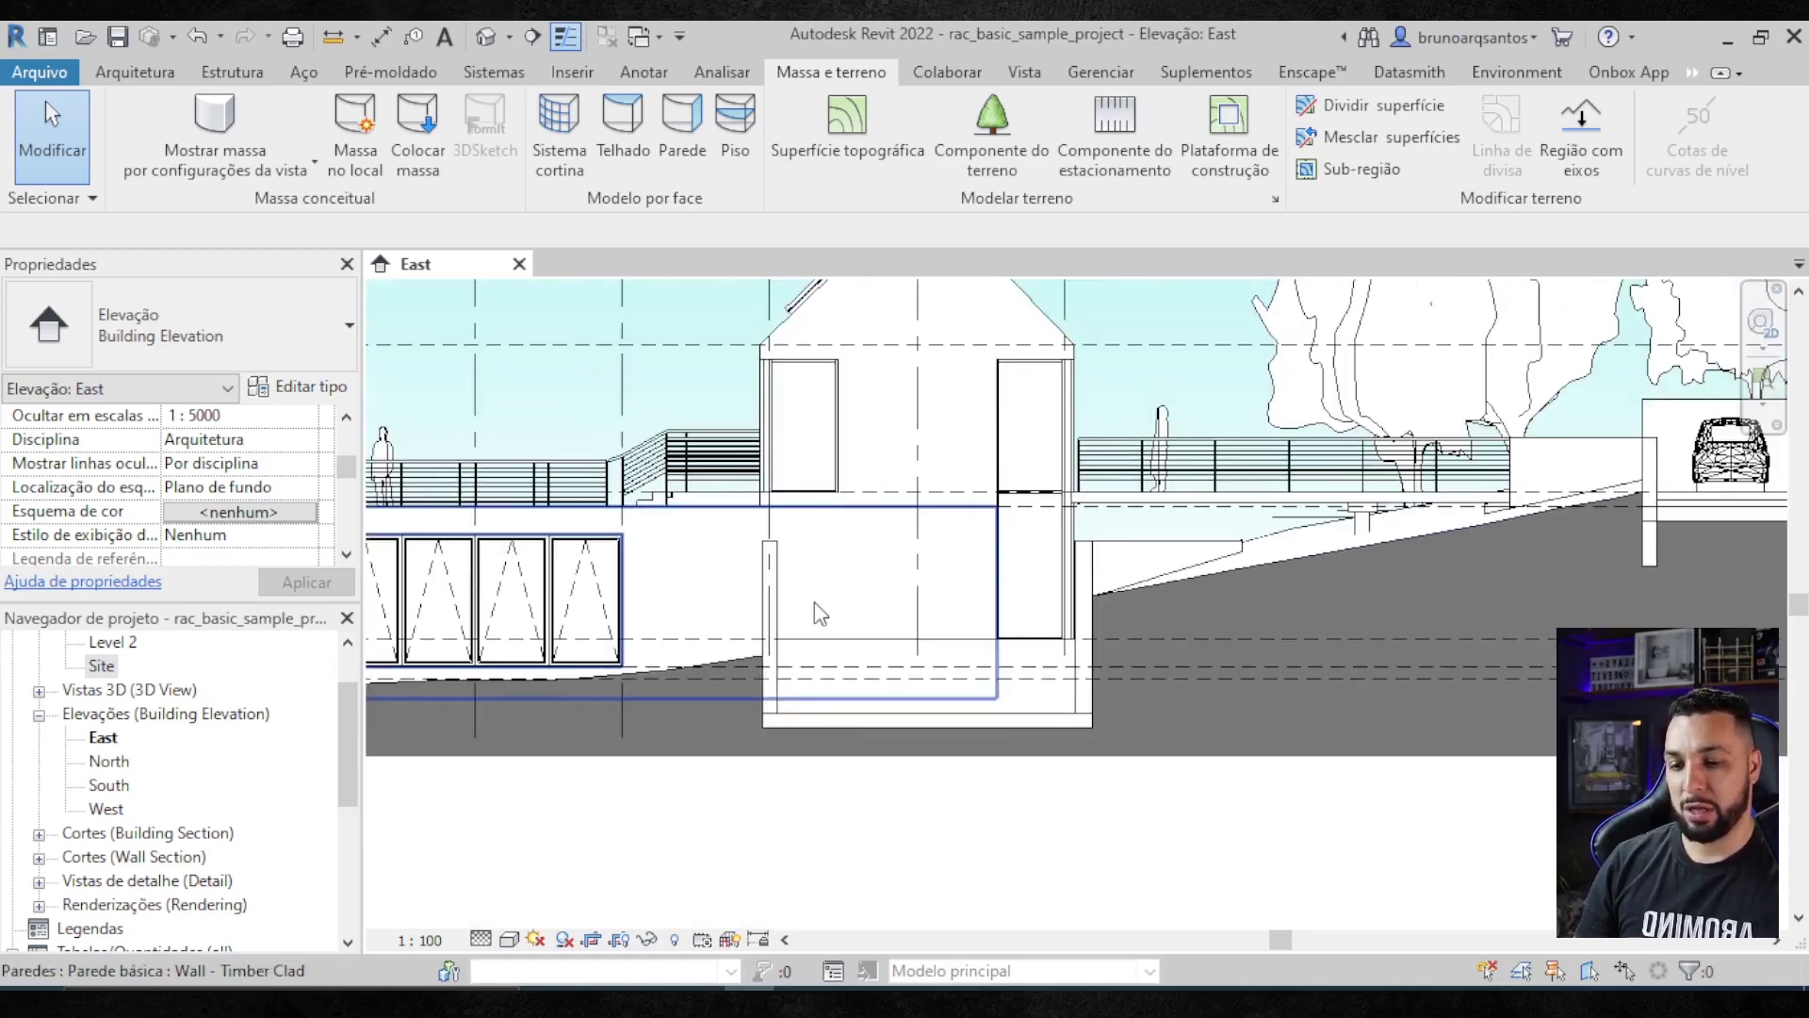
scroll(818, 613, down, 1)
scroll(826, 612, up, 3)
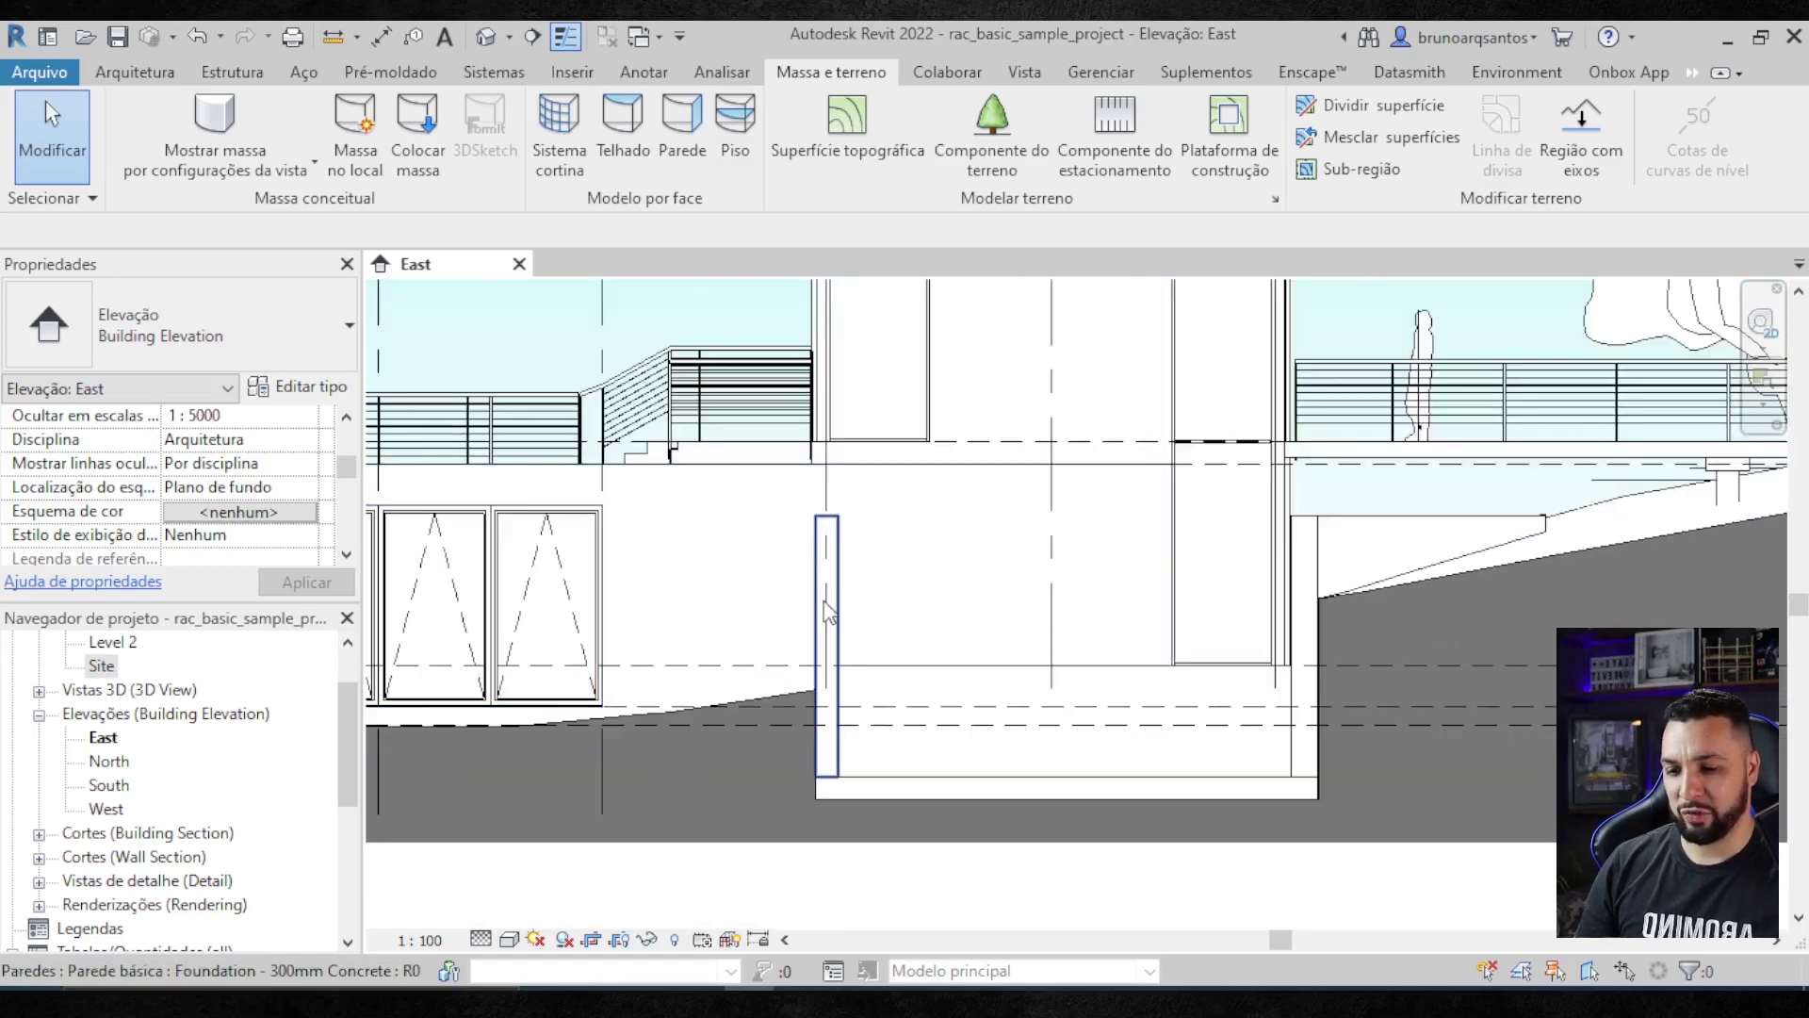
click(827, 613)
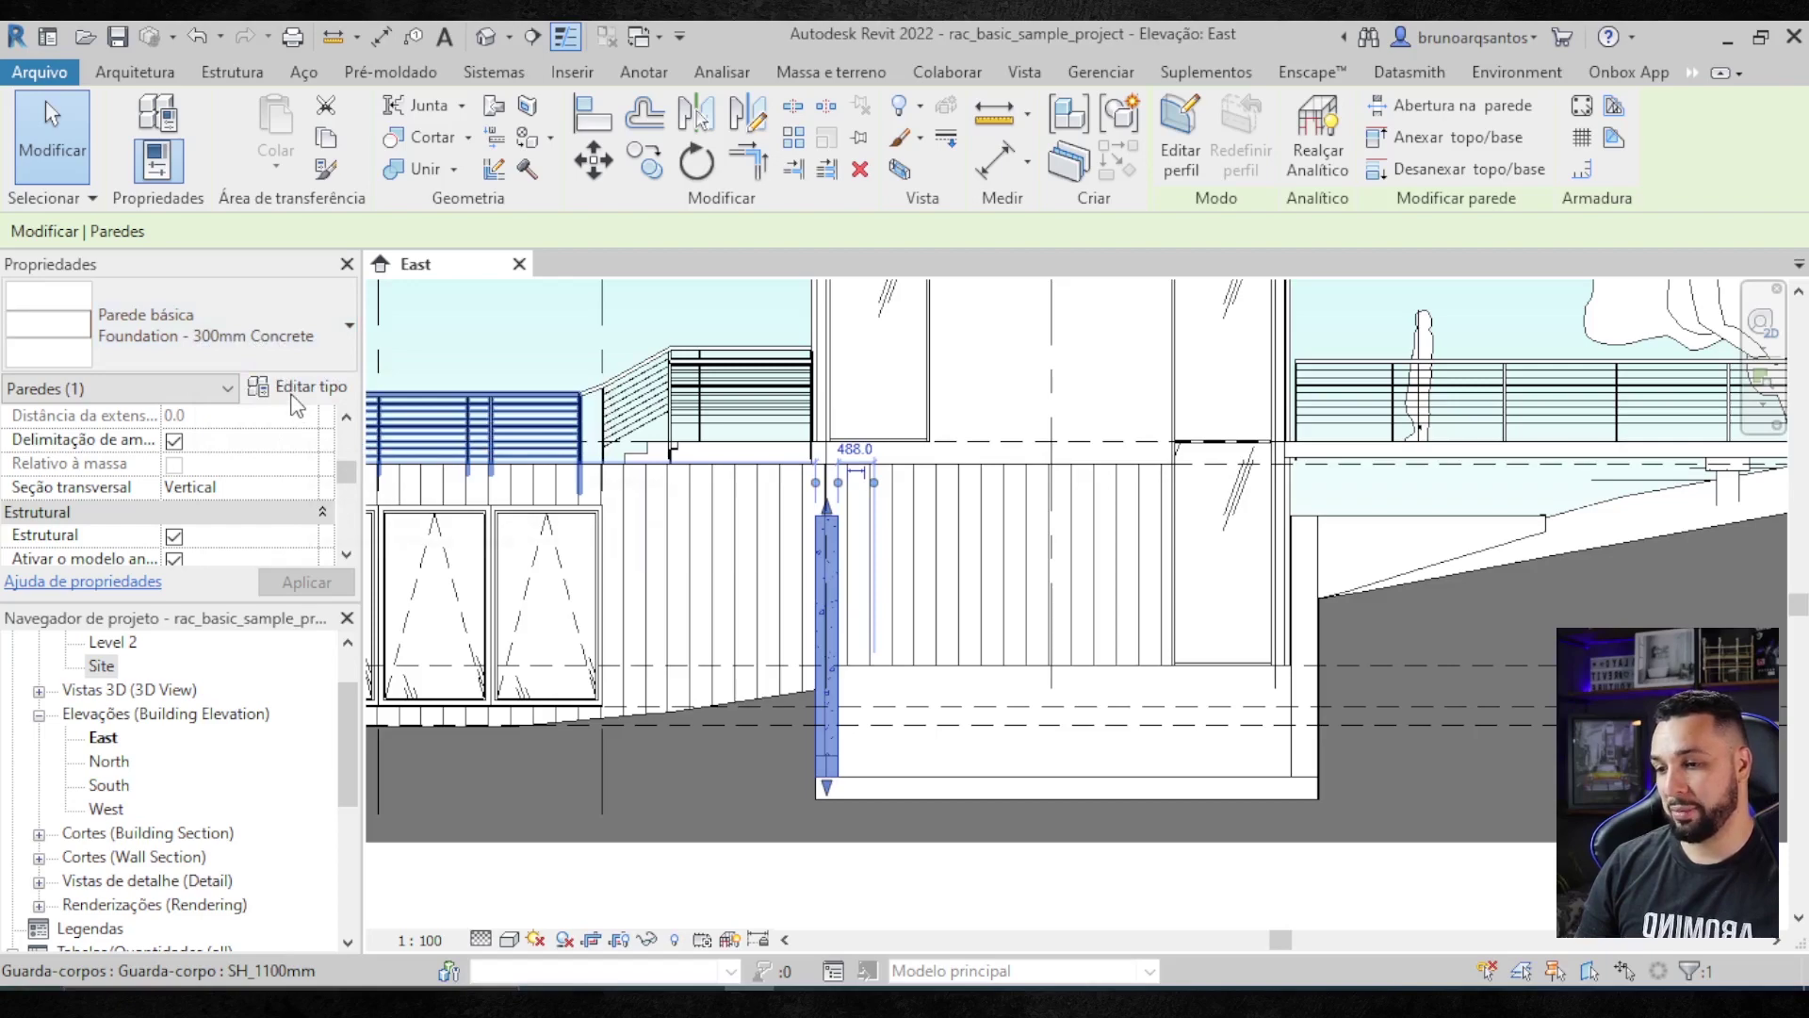
- Open the Concrete, Cast In Situ material from the foundation wall type's layer structure
click(286, 391)
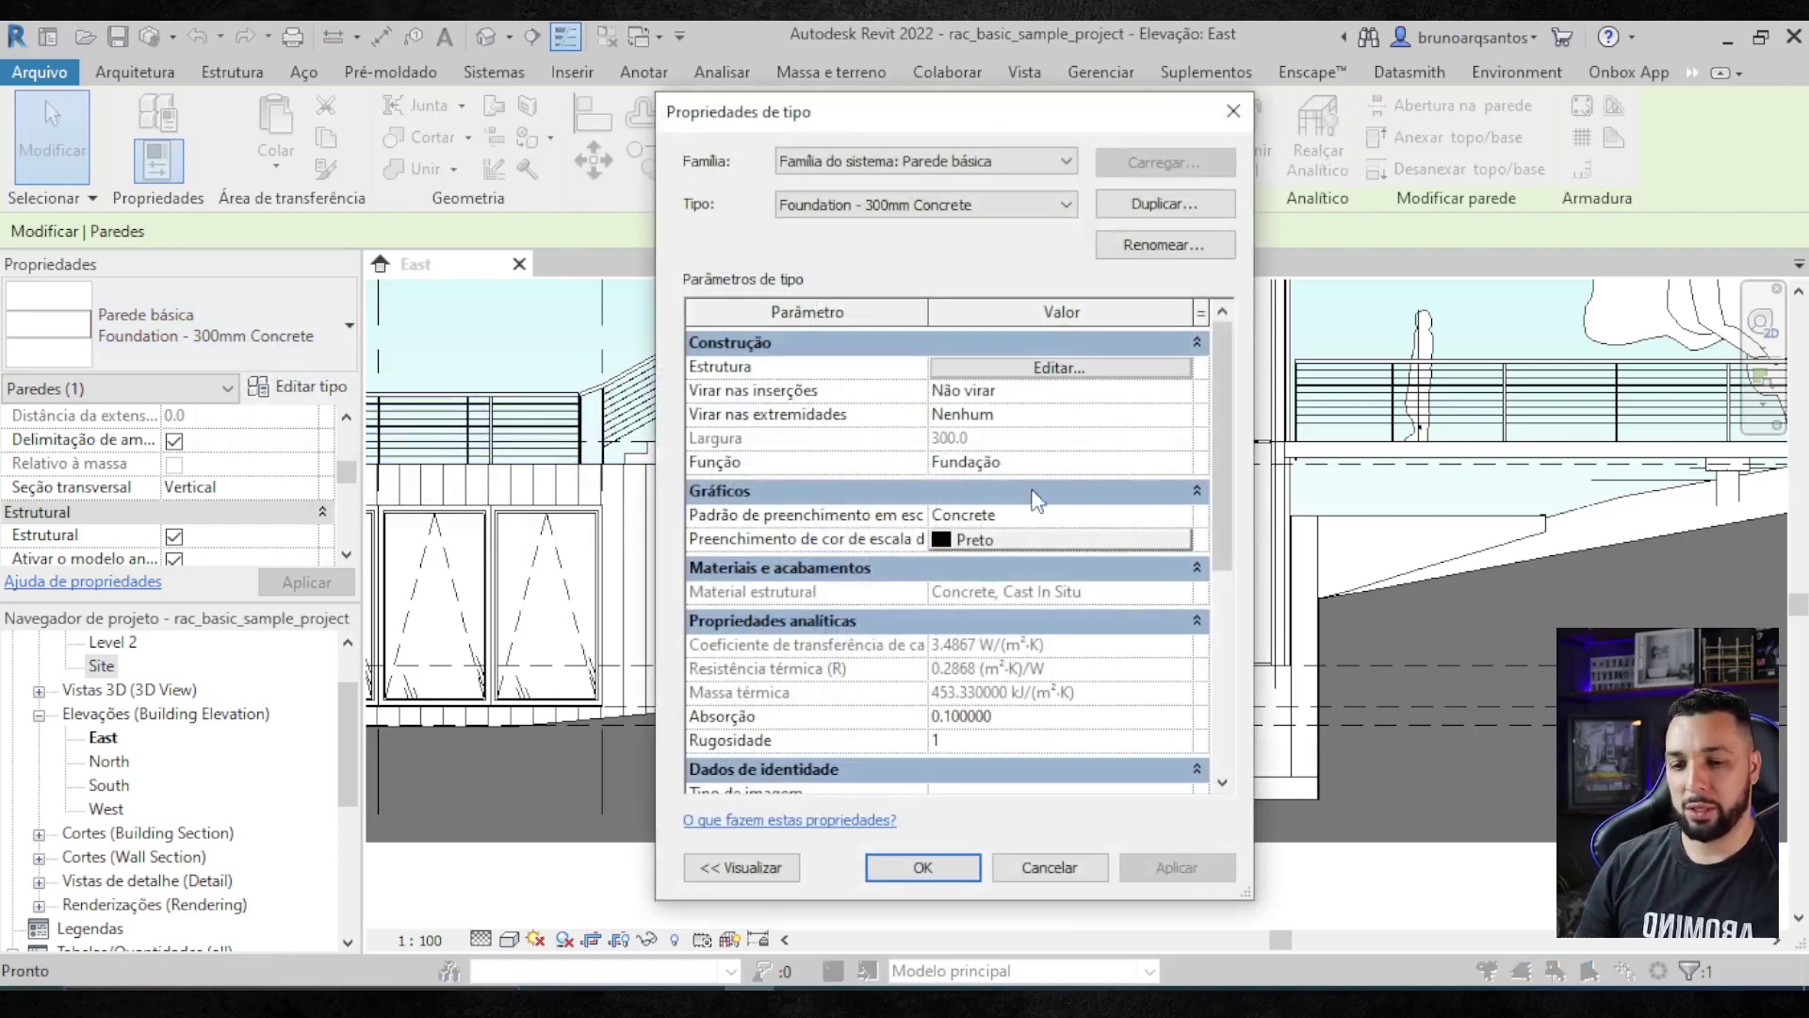
click(1001, 371)
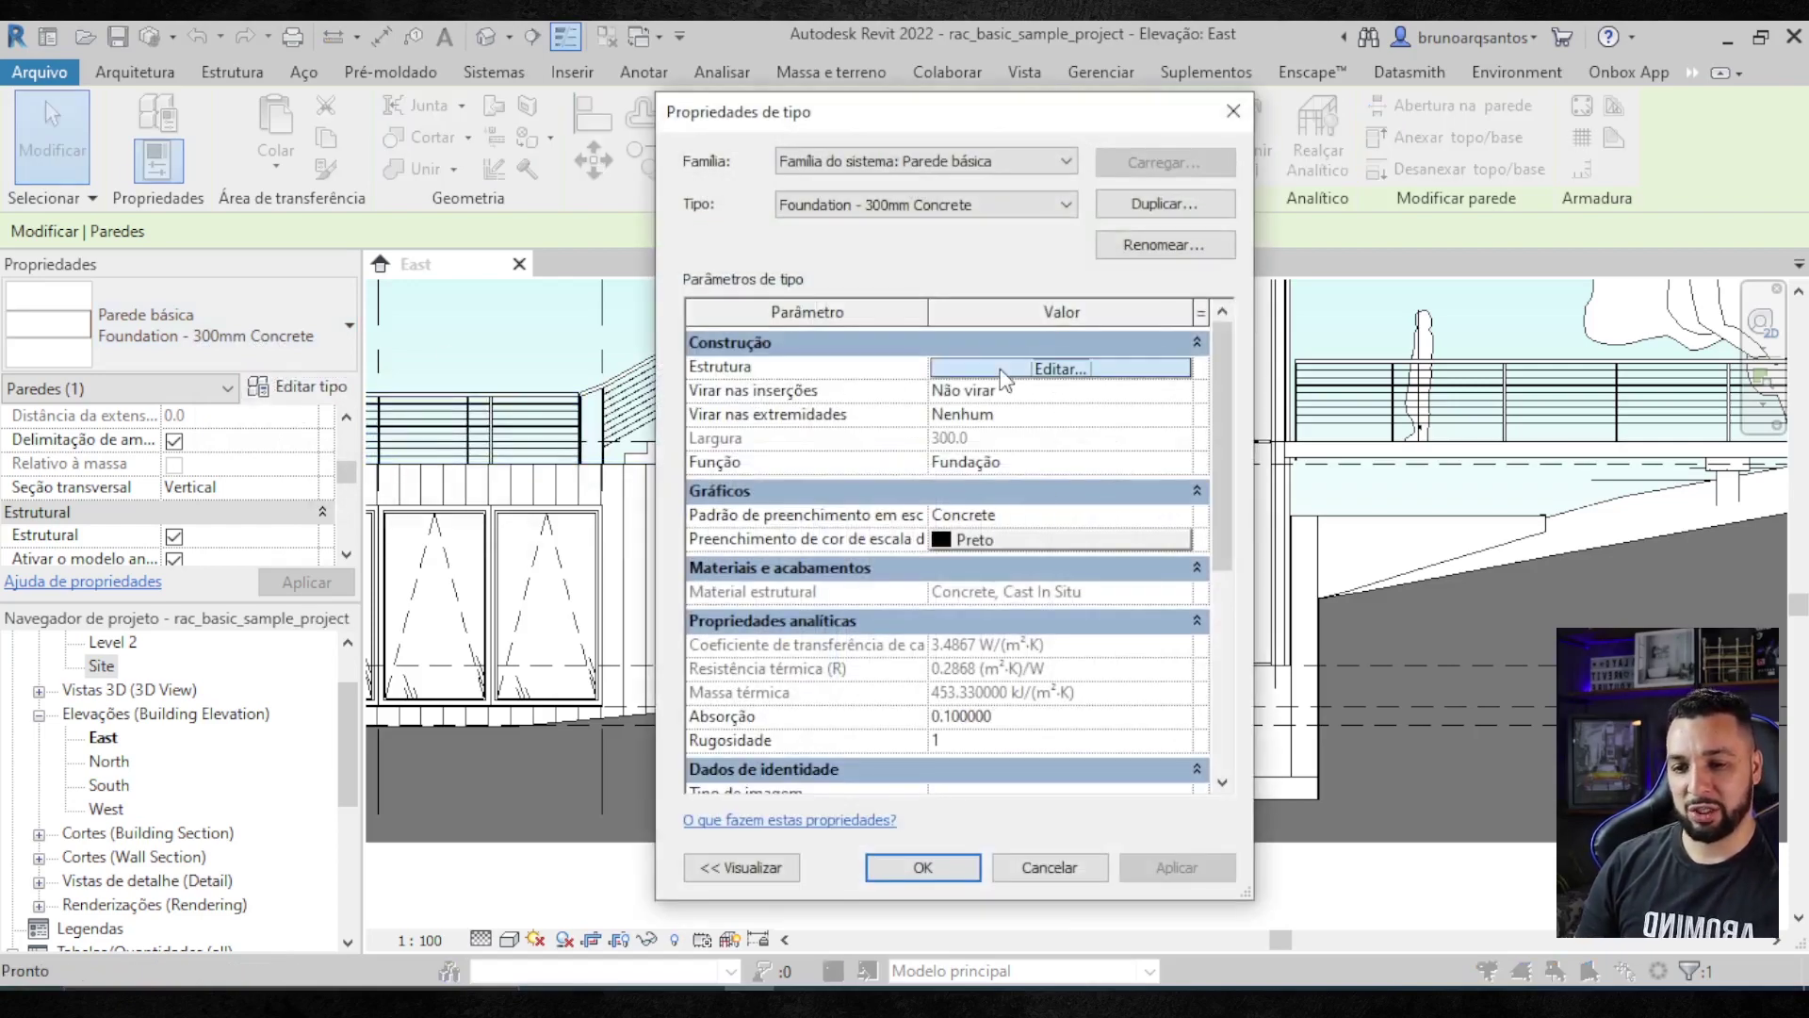
click(859, 385)
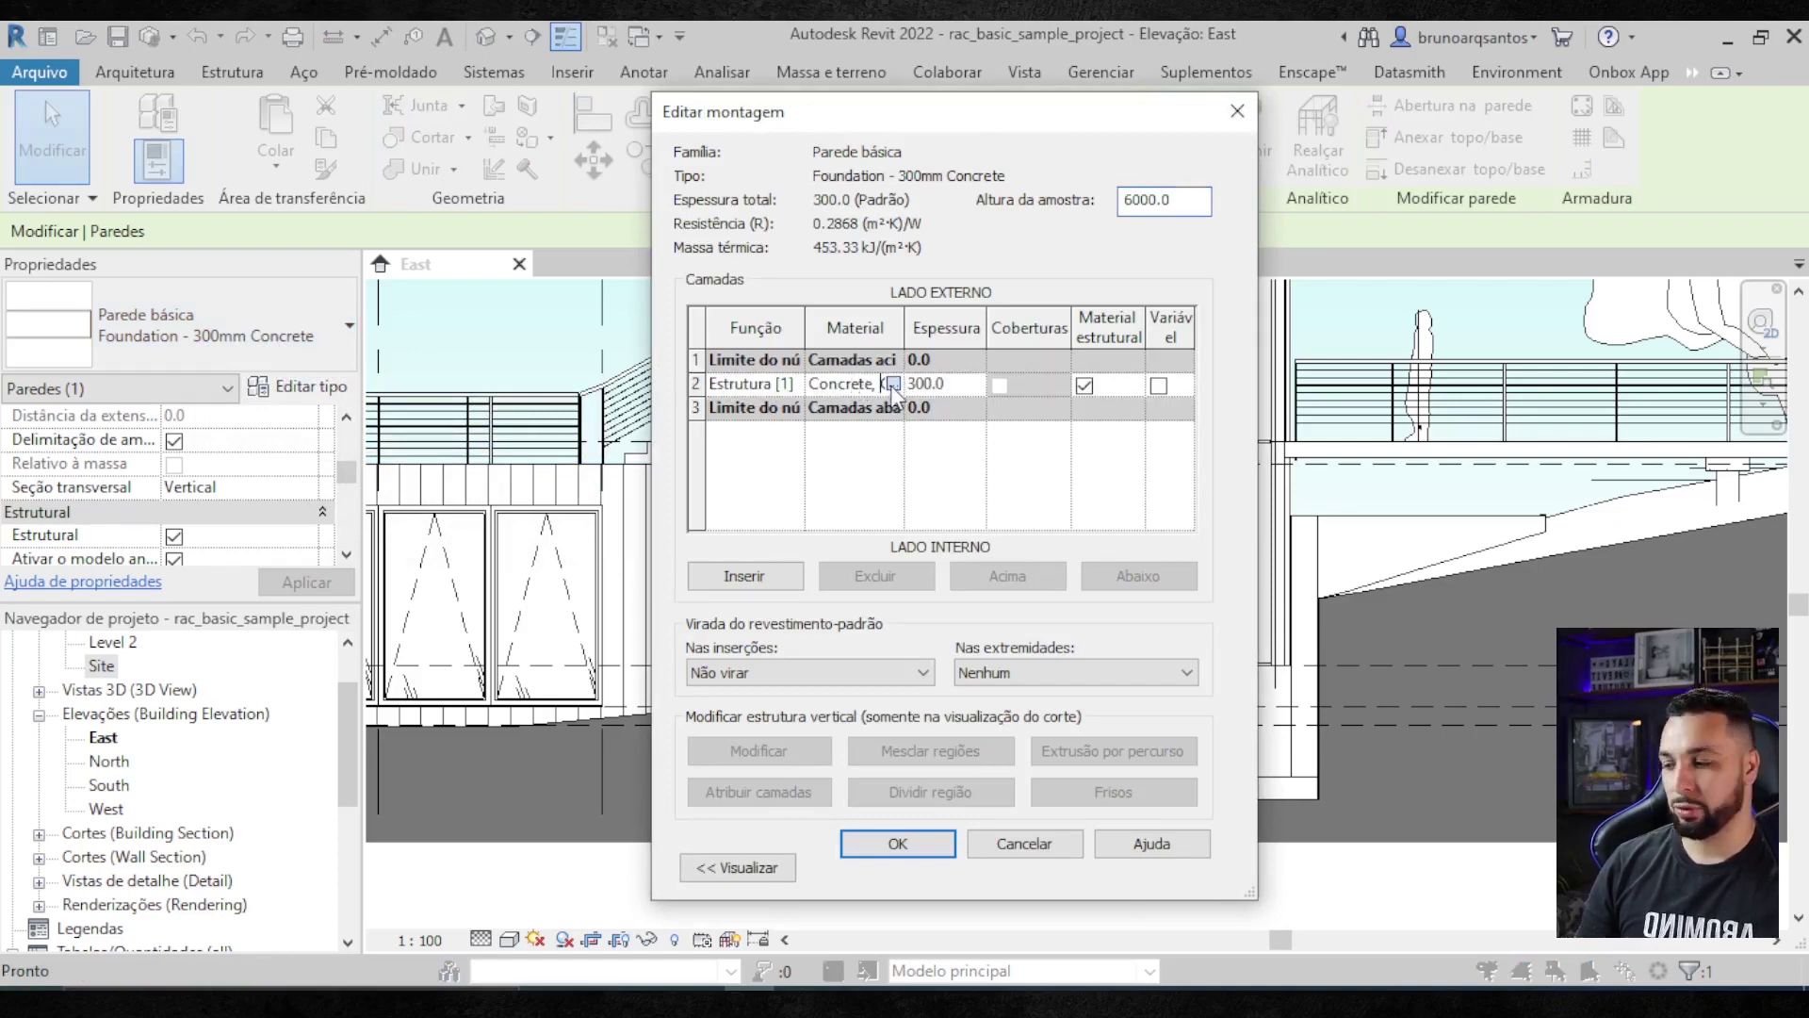
click(892, 384)
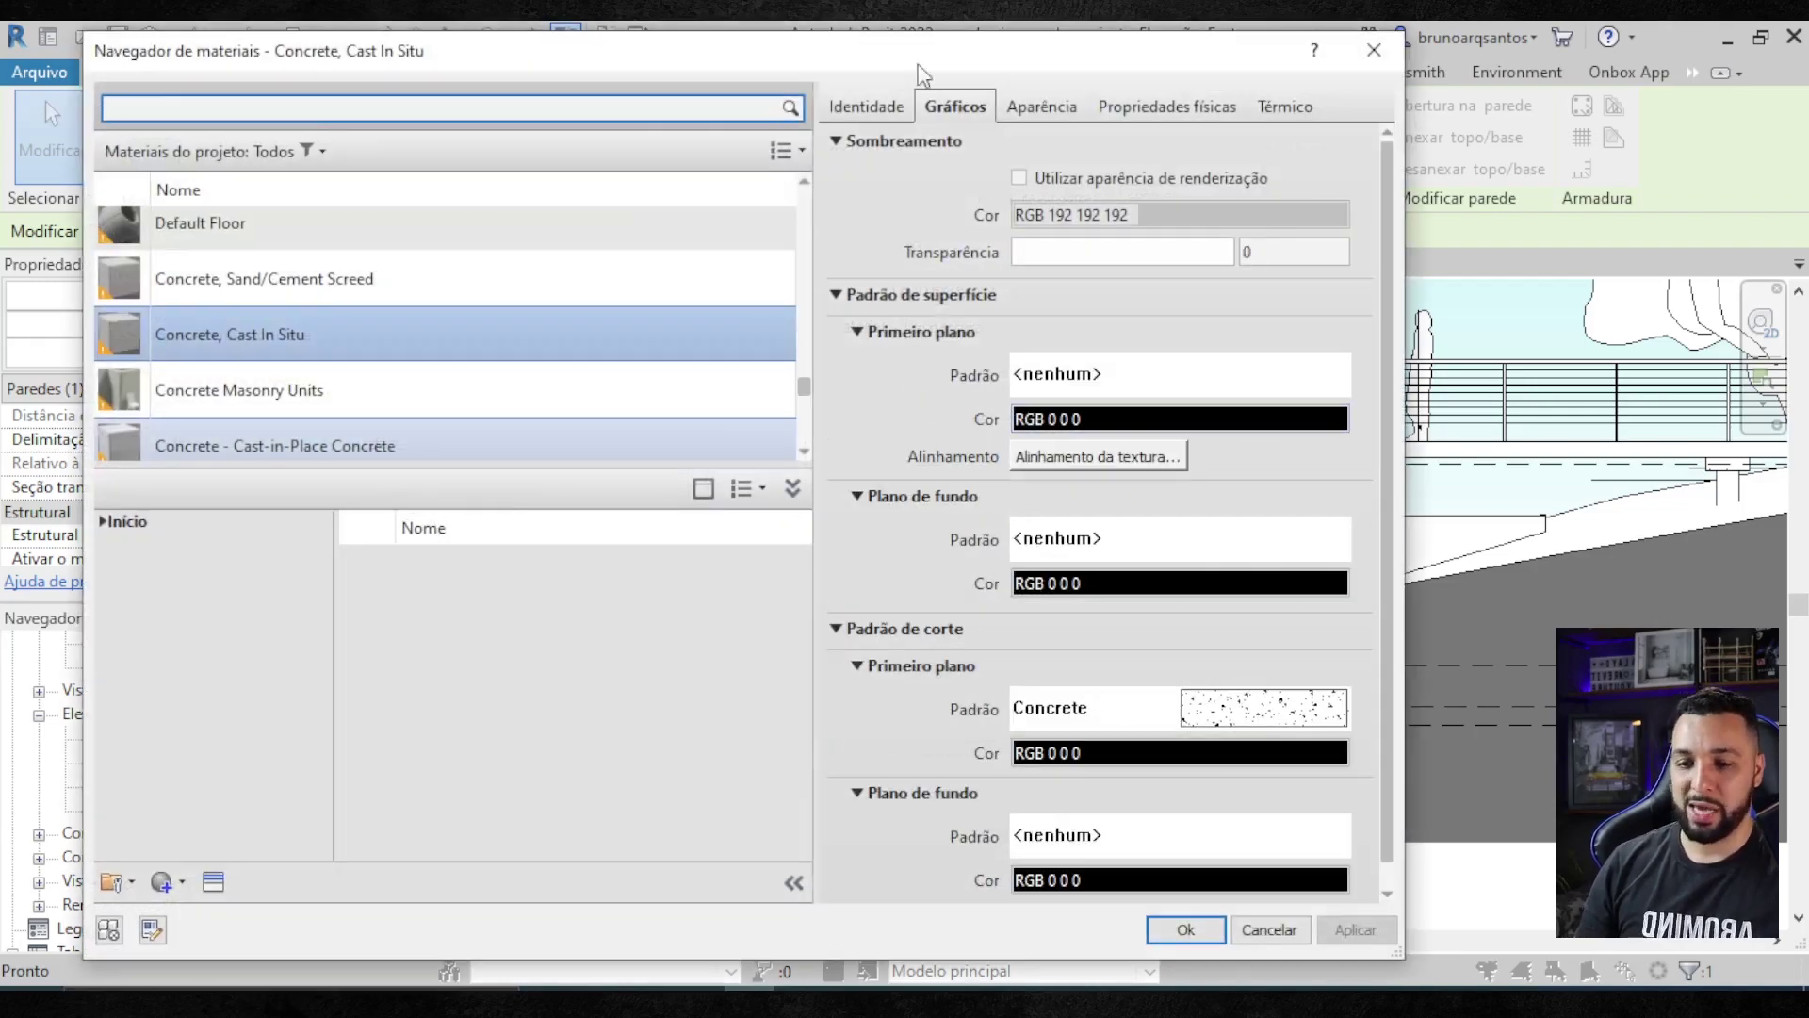
drag(837, 66, 873, 69)
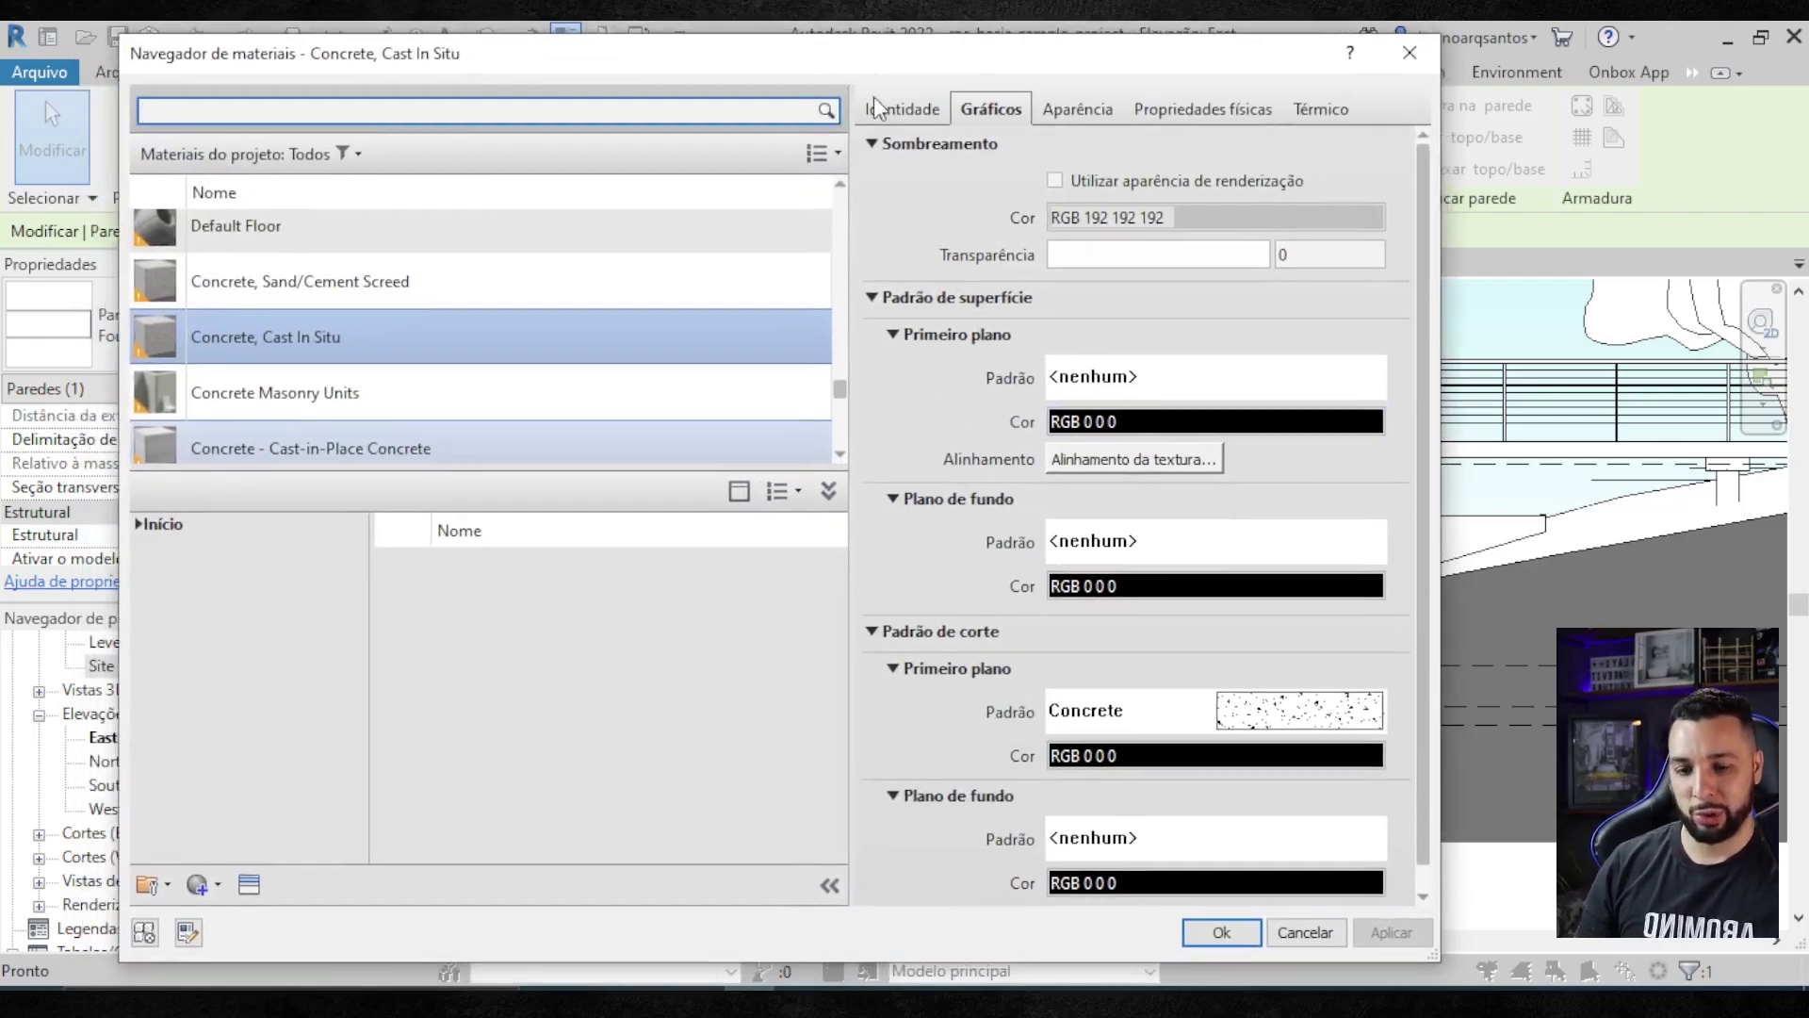
- Set its cut foreground pattern to solid fill, then apply and confirm all dialogs
click(1315, 729)
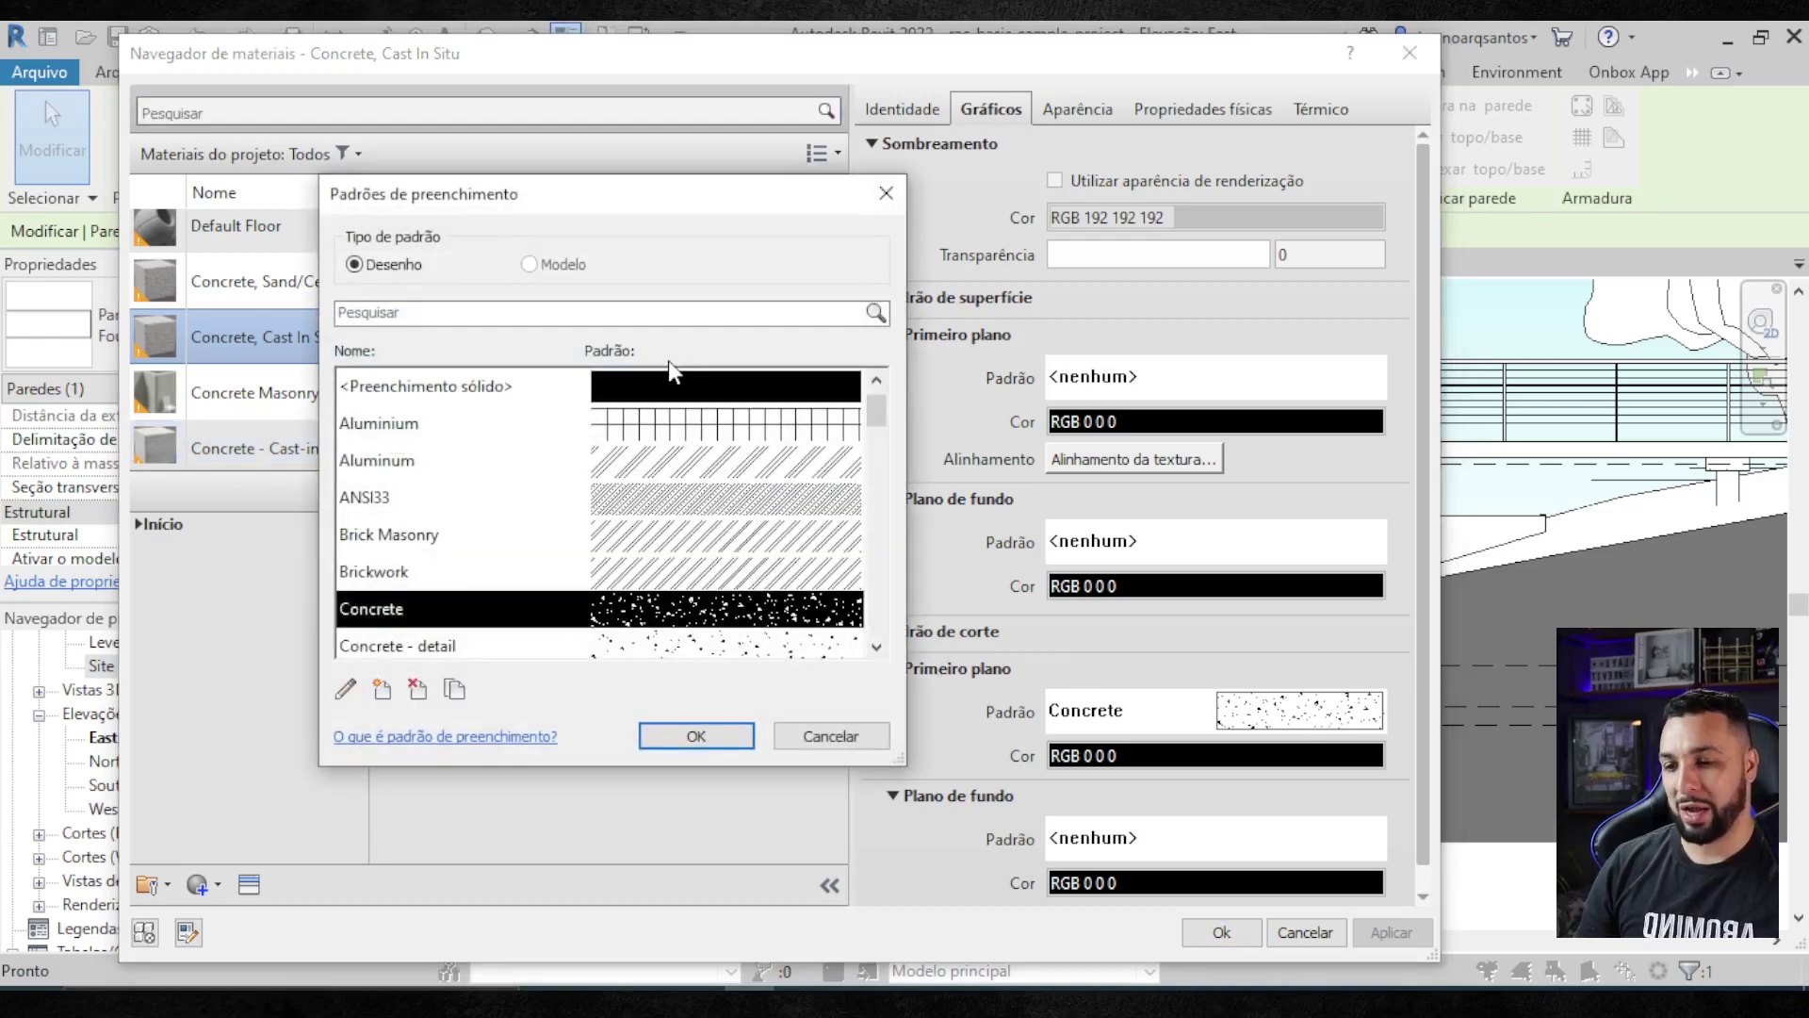
click(665, 388)
click(697, 735)
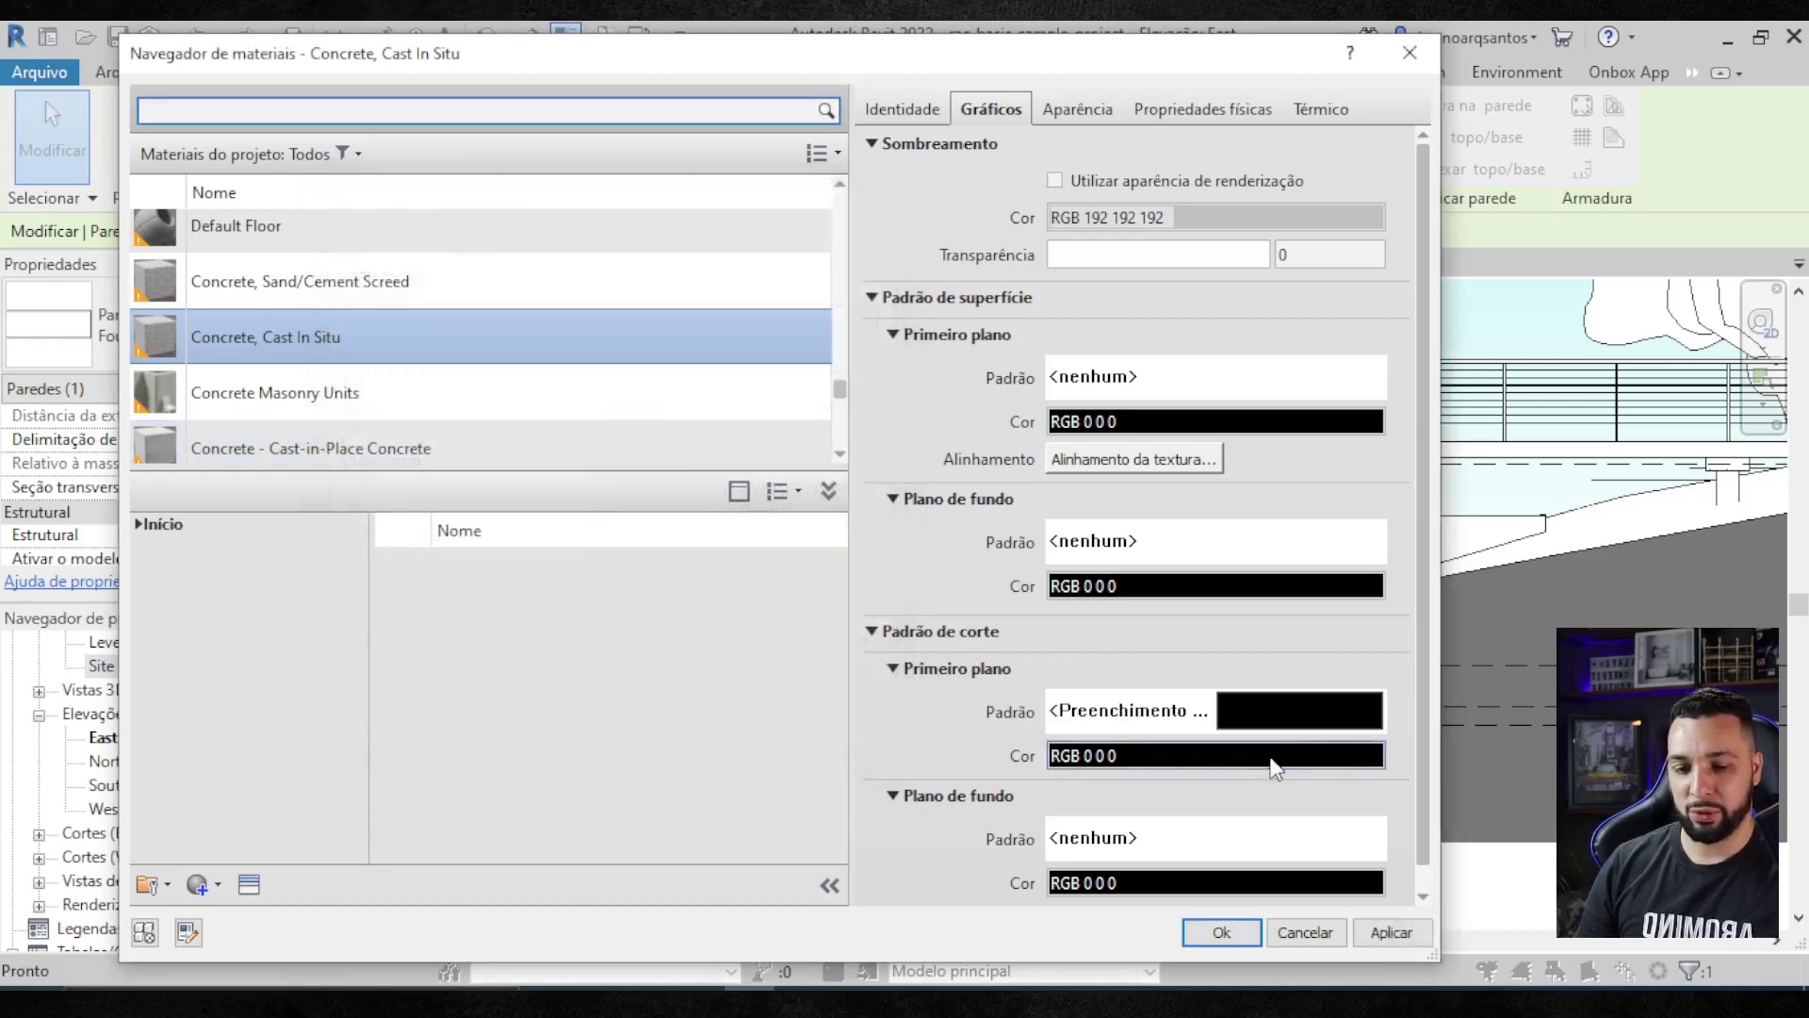
click(1371, 936)
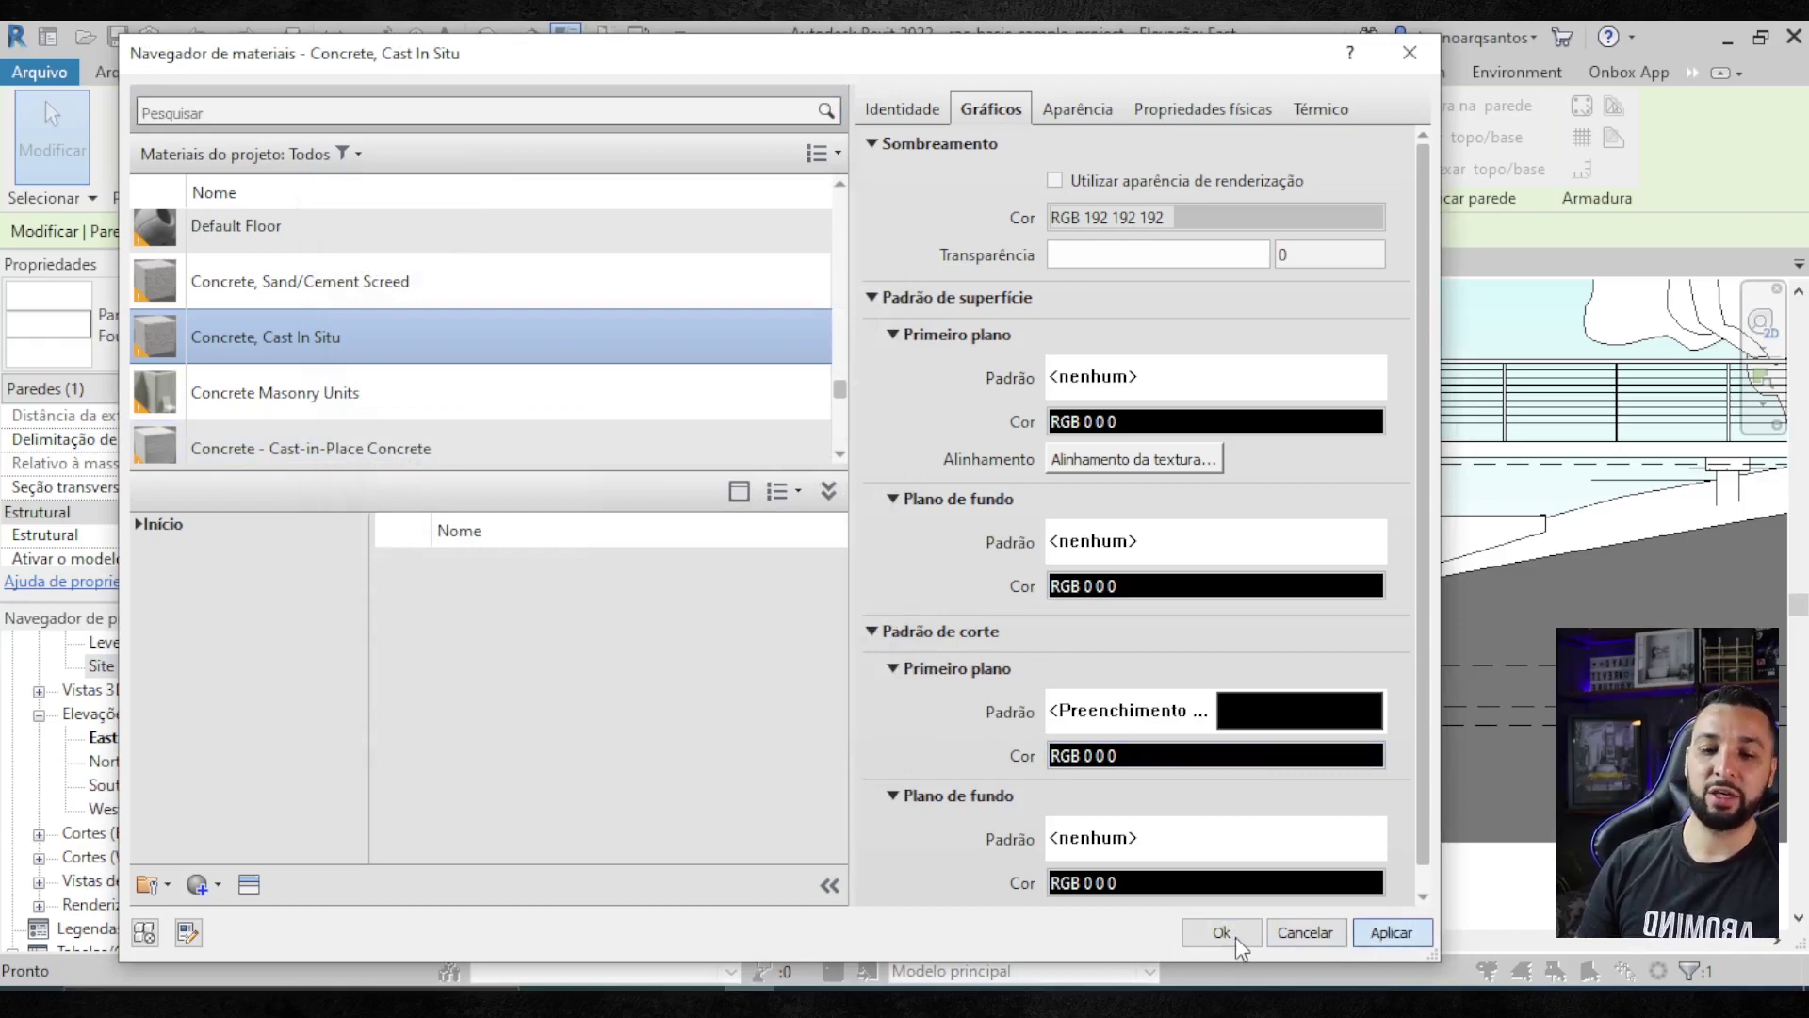
click(1202, 936)
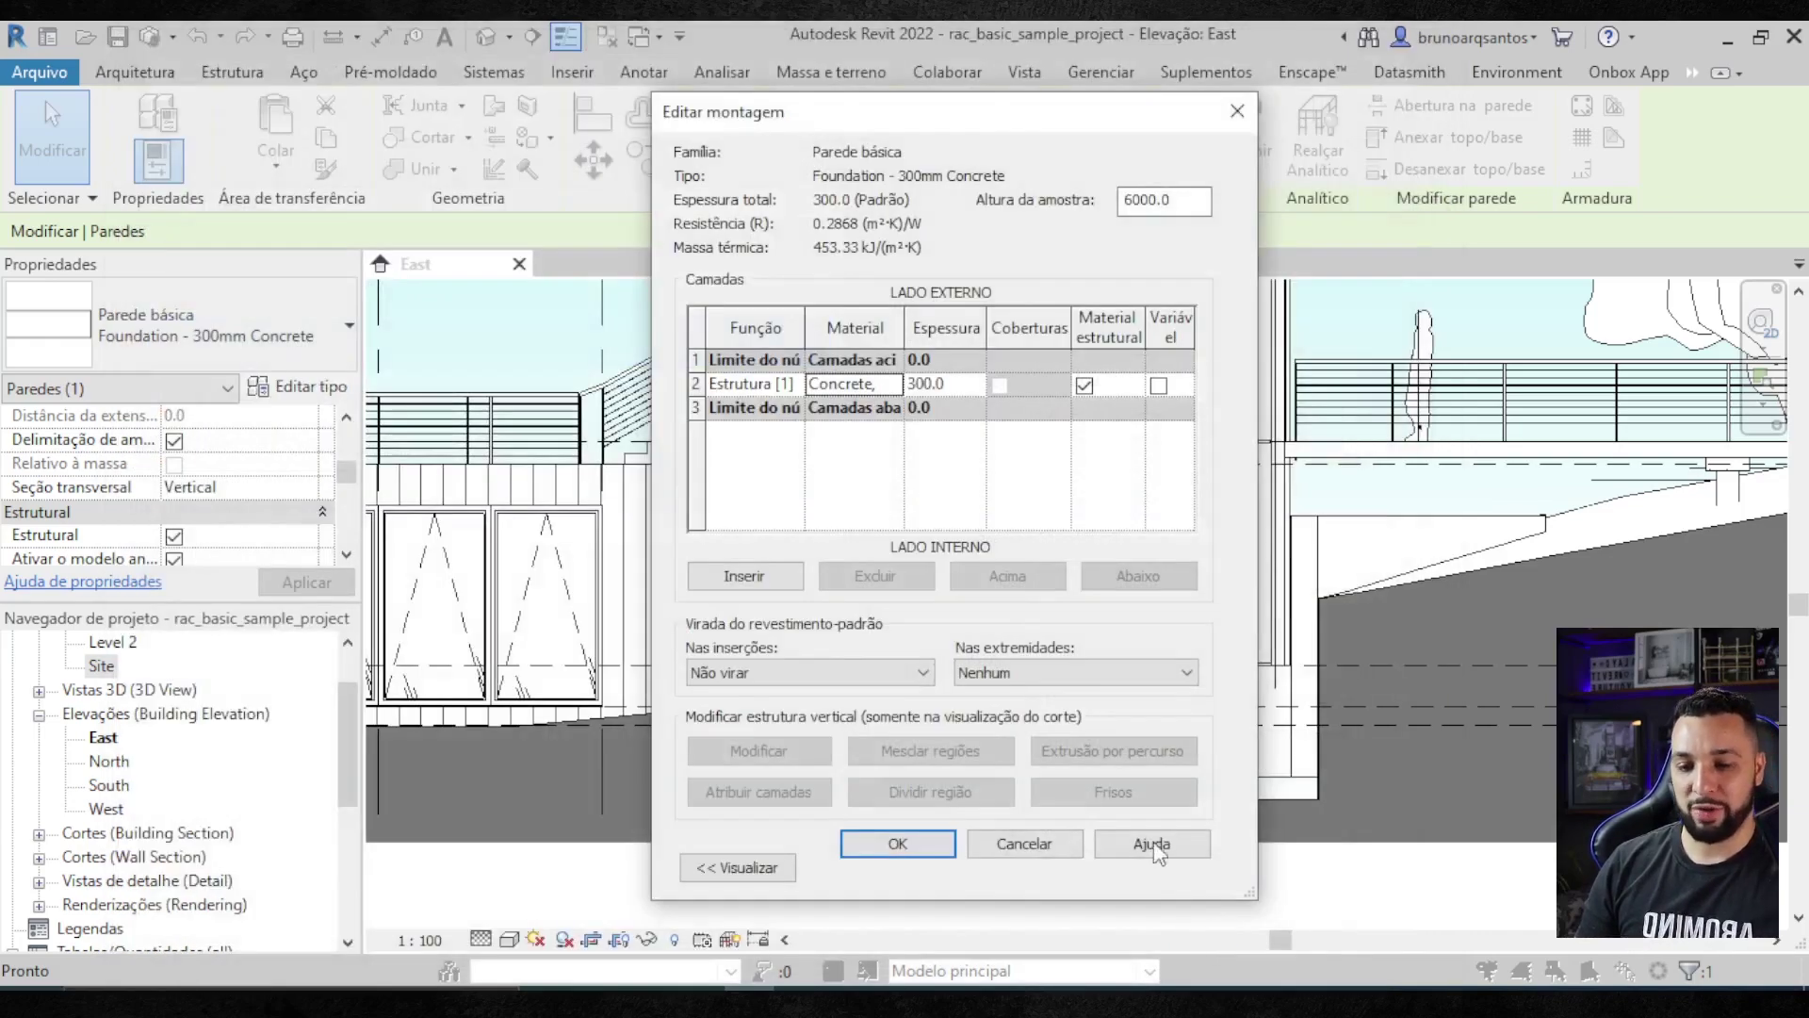
click(900, 853)
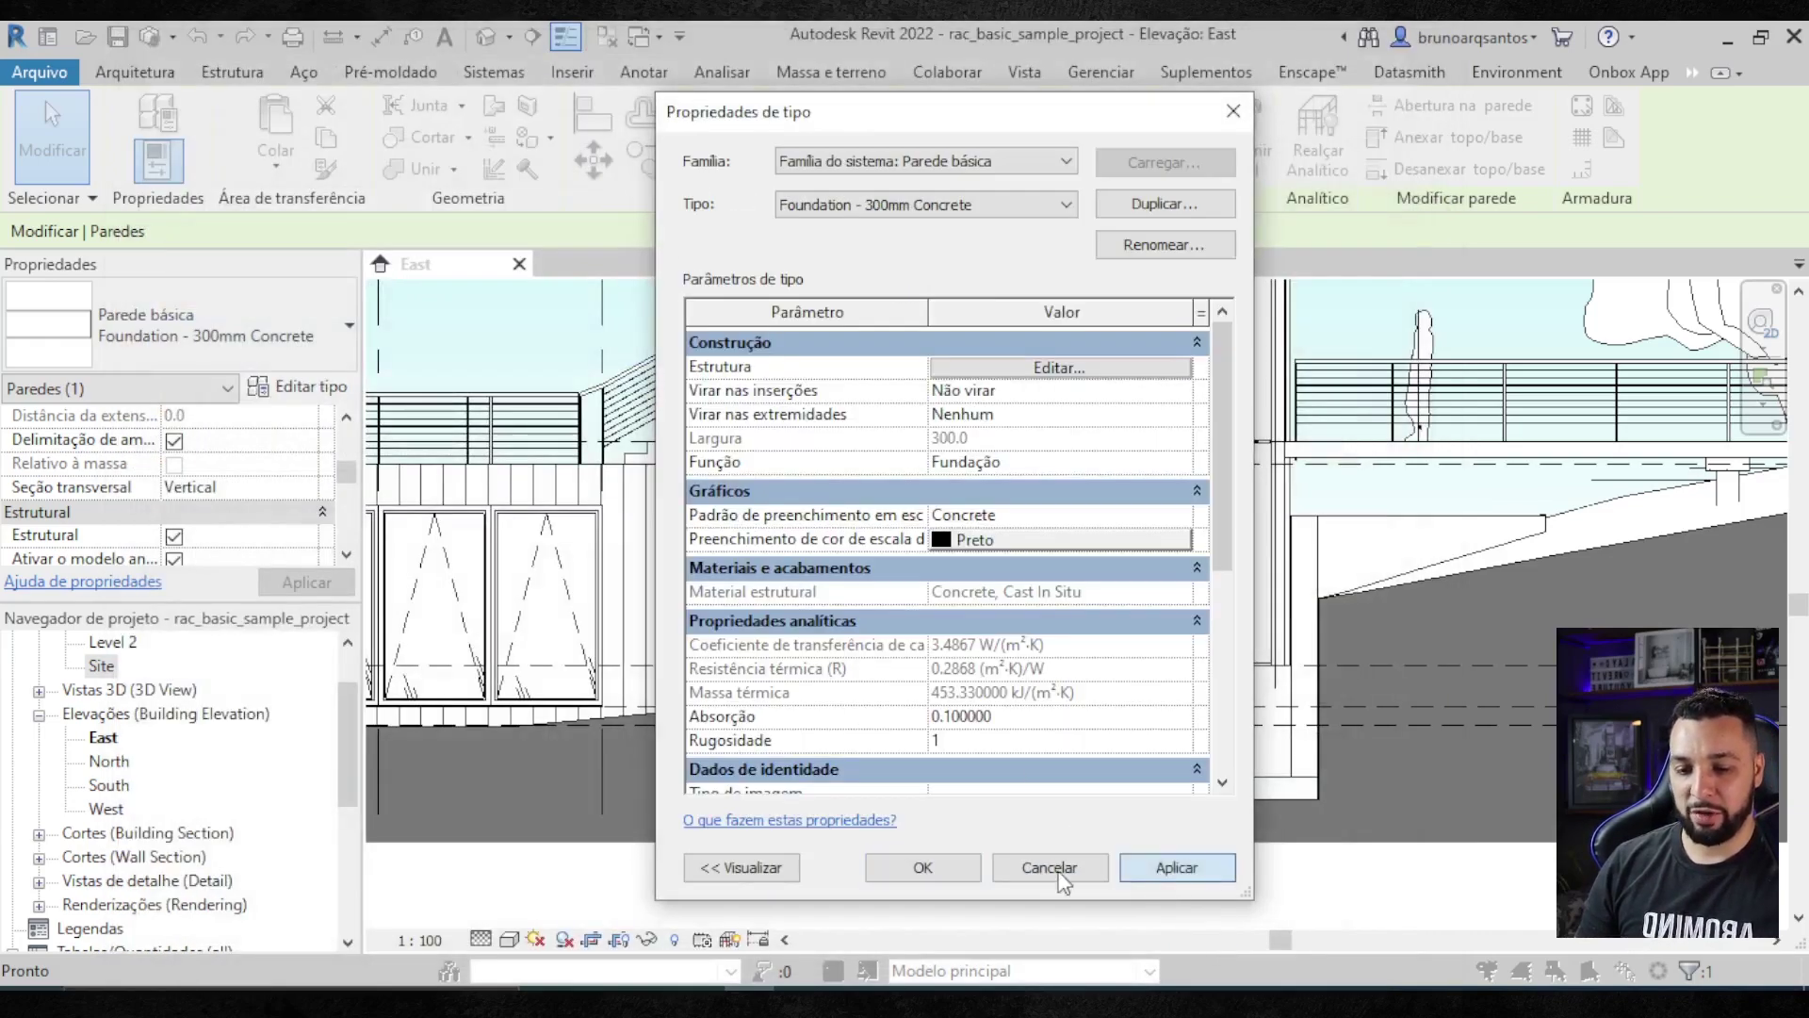
click(923, 869)
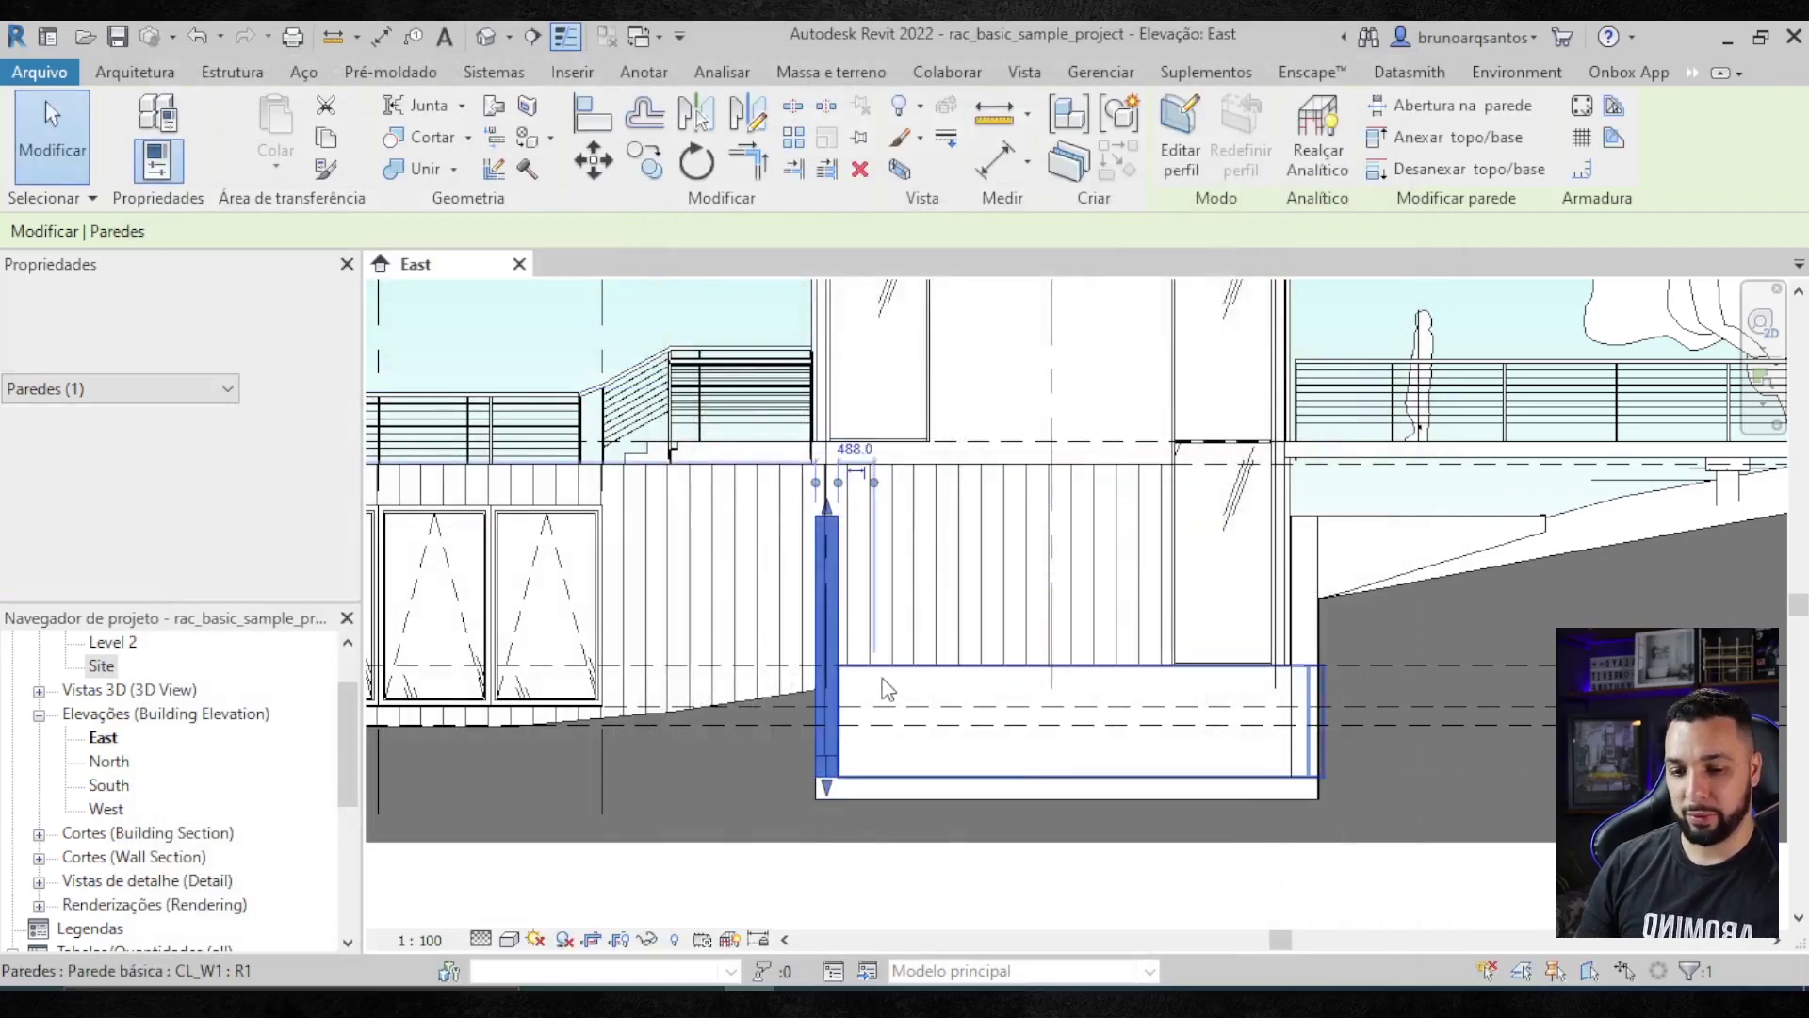
- Deselect, zoom into the building base, and select the CL_W1 basic wall on the right
key(Escape)
scroll(1118, 796, down, 3)
scroll(1360, 848, up, 1)
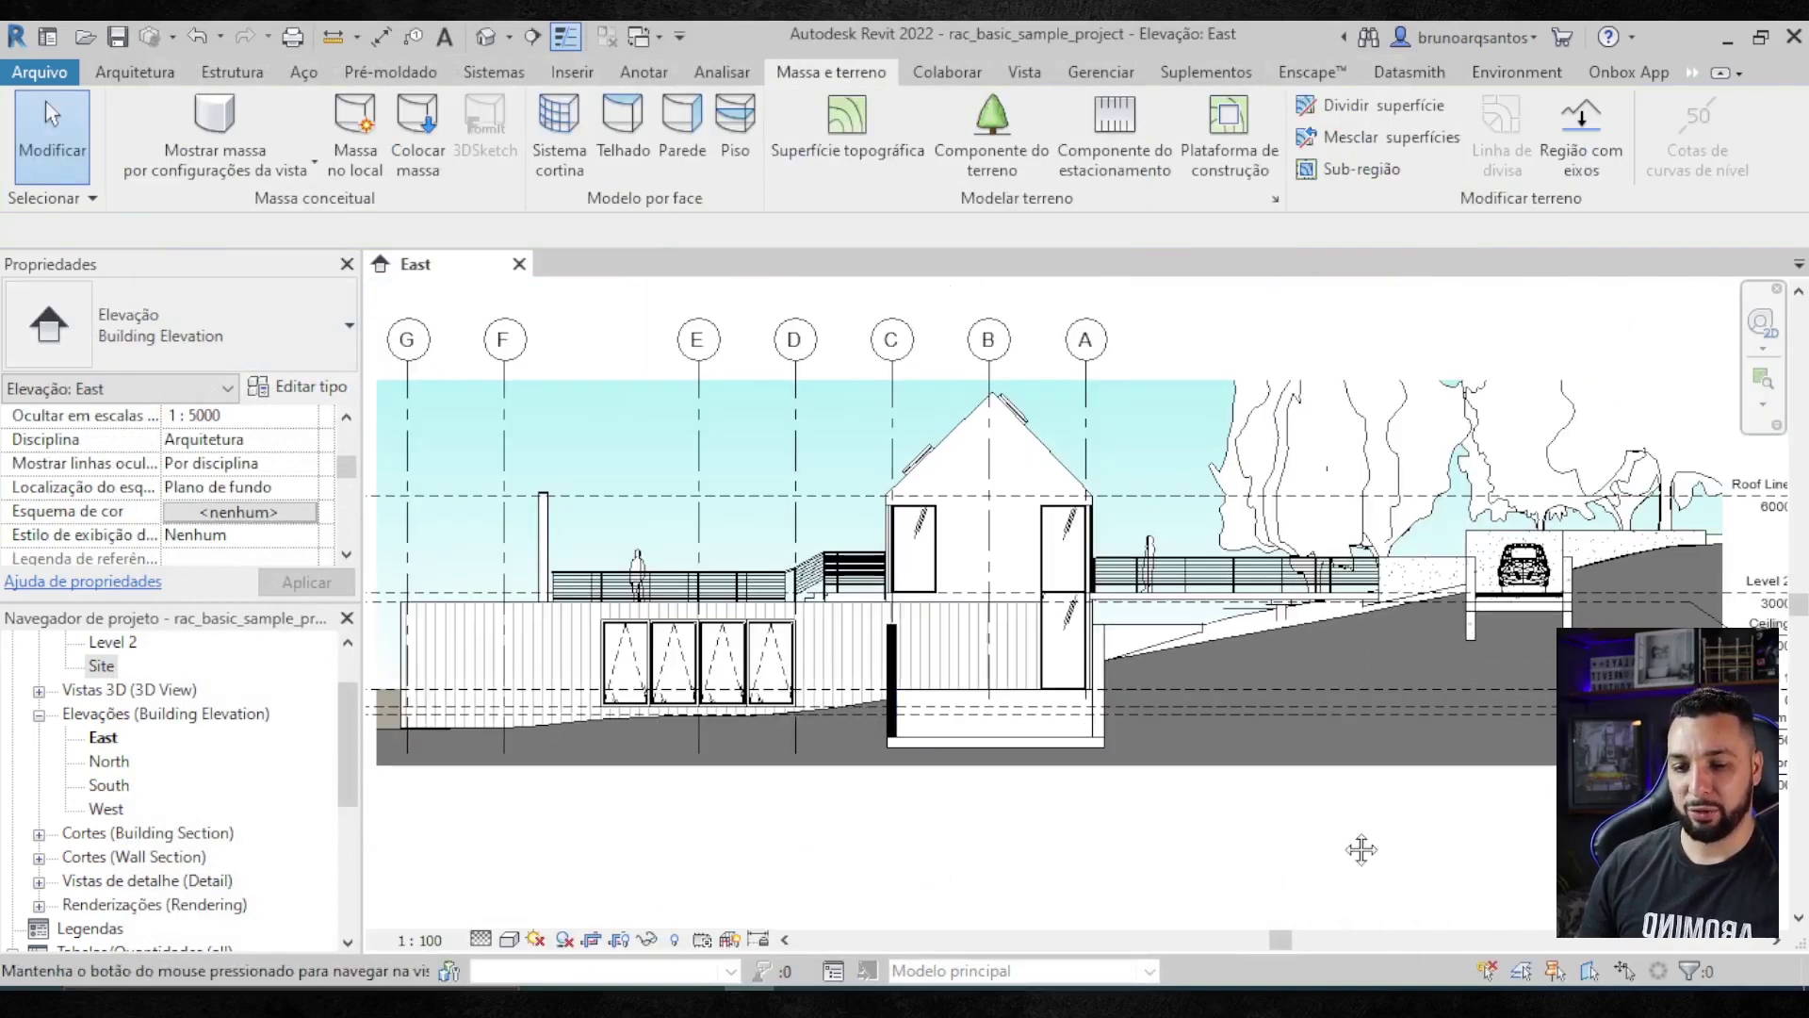
scroll(1236, 802, up, 1)
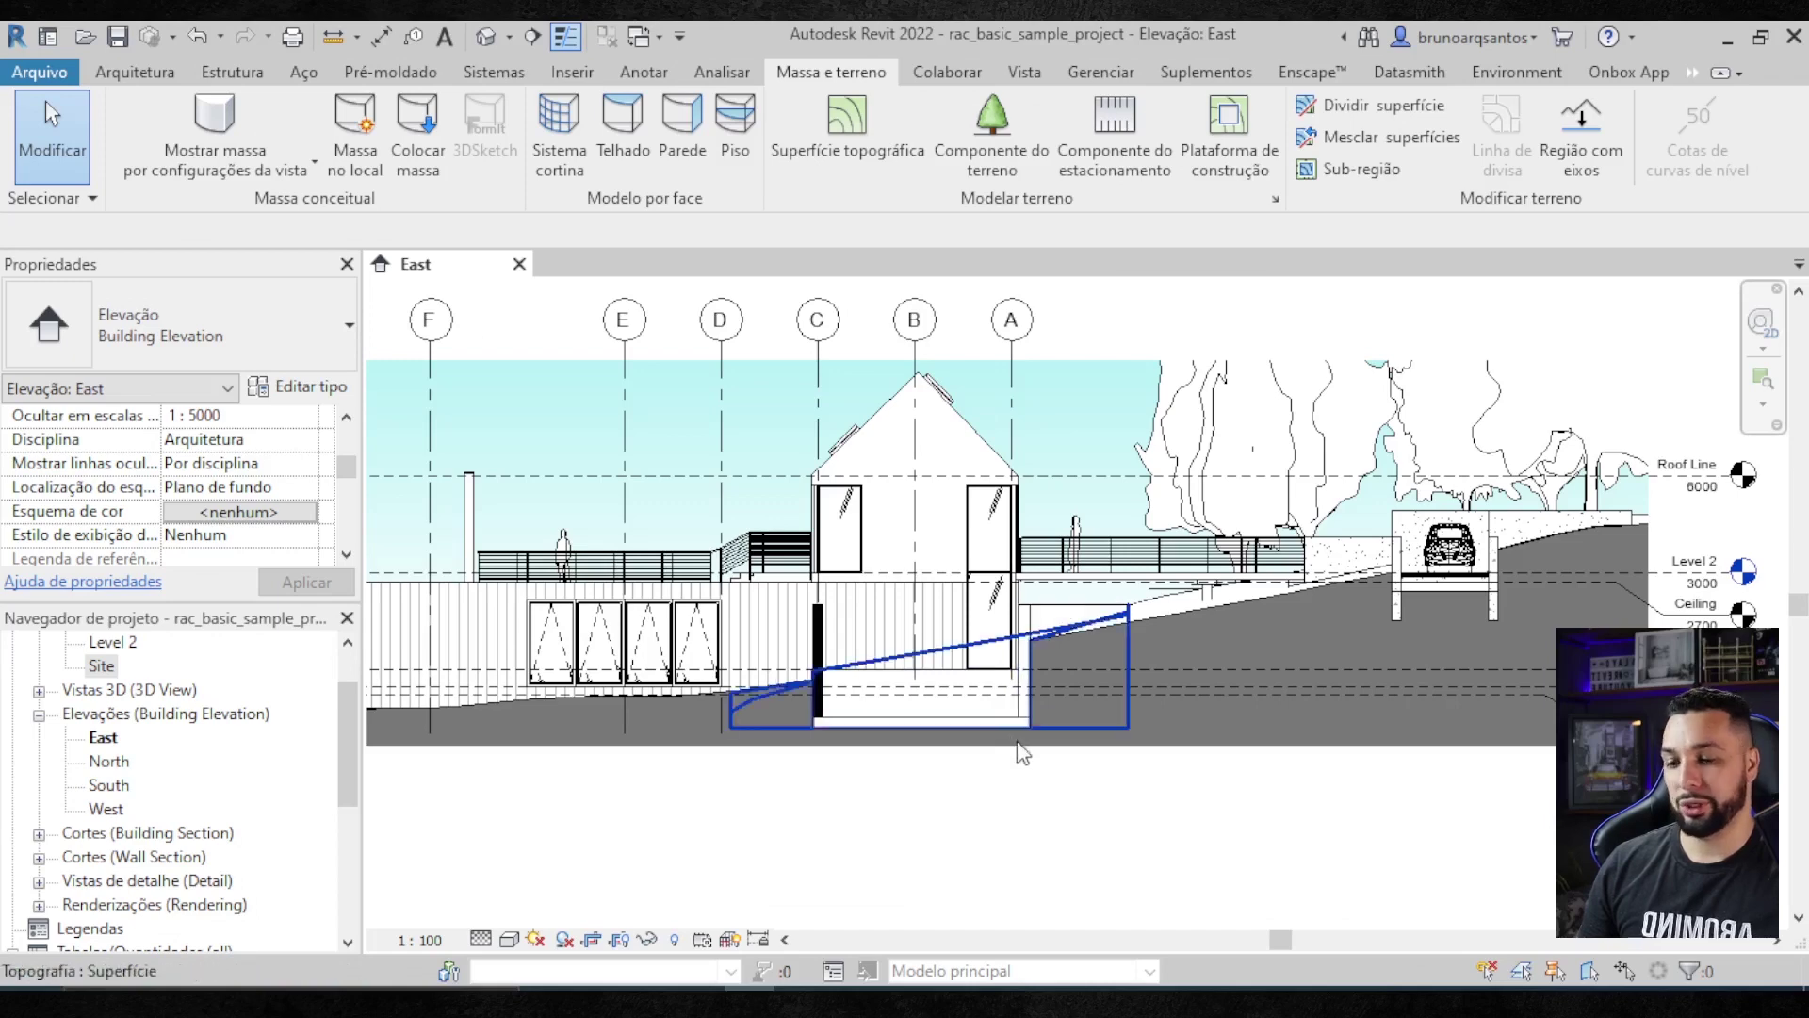
scroll(971, 745, up, 1)
scroll(954, 756, up, 1)
scroll(954, 756, up, 1)
scroll(990, 716, up, 1)
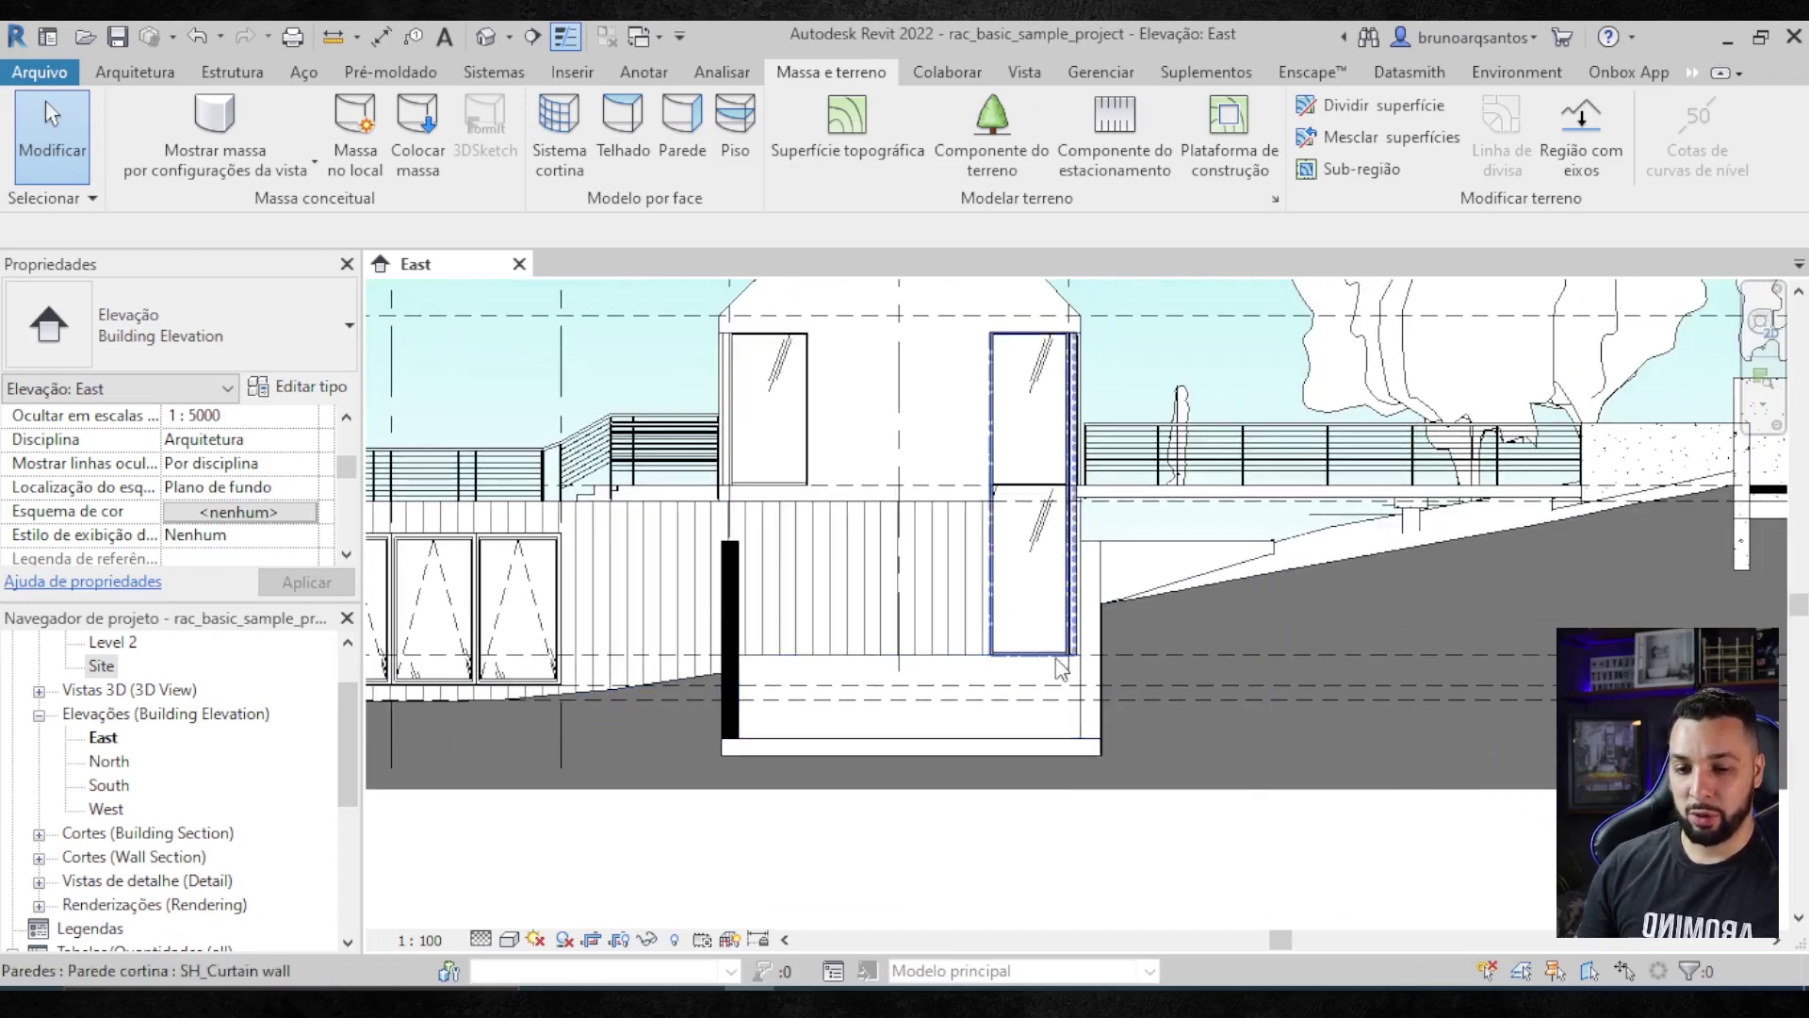
scroll(1084, 584, up, 1)
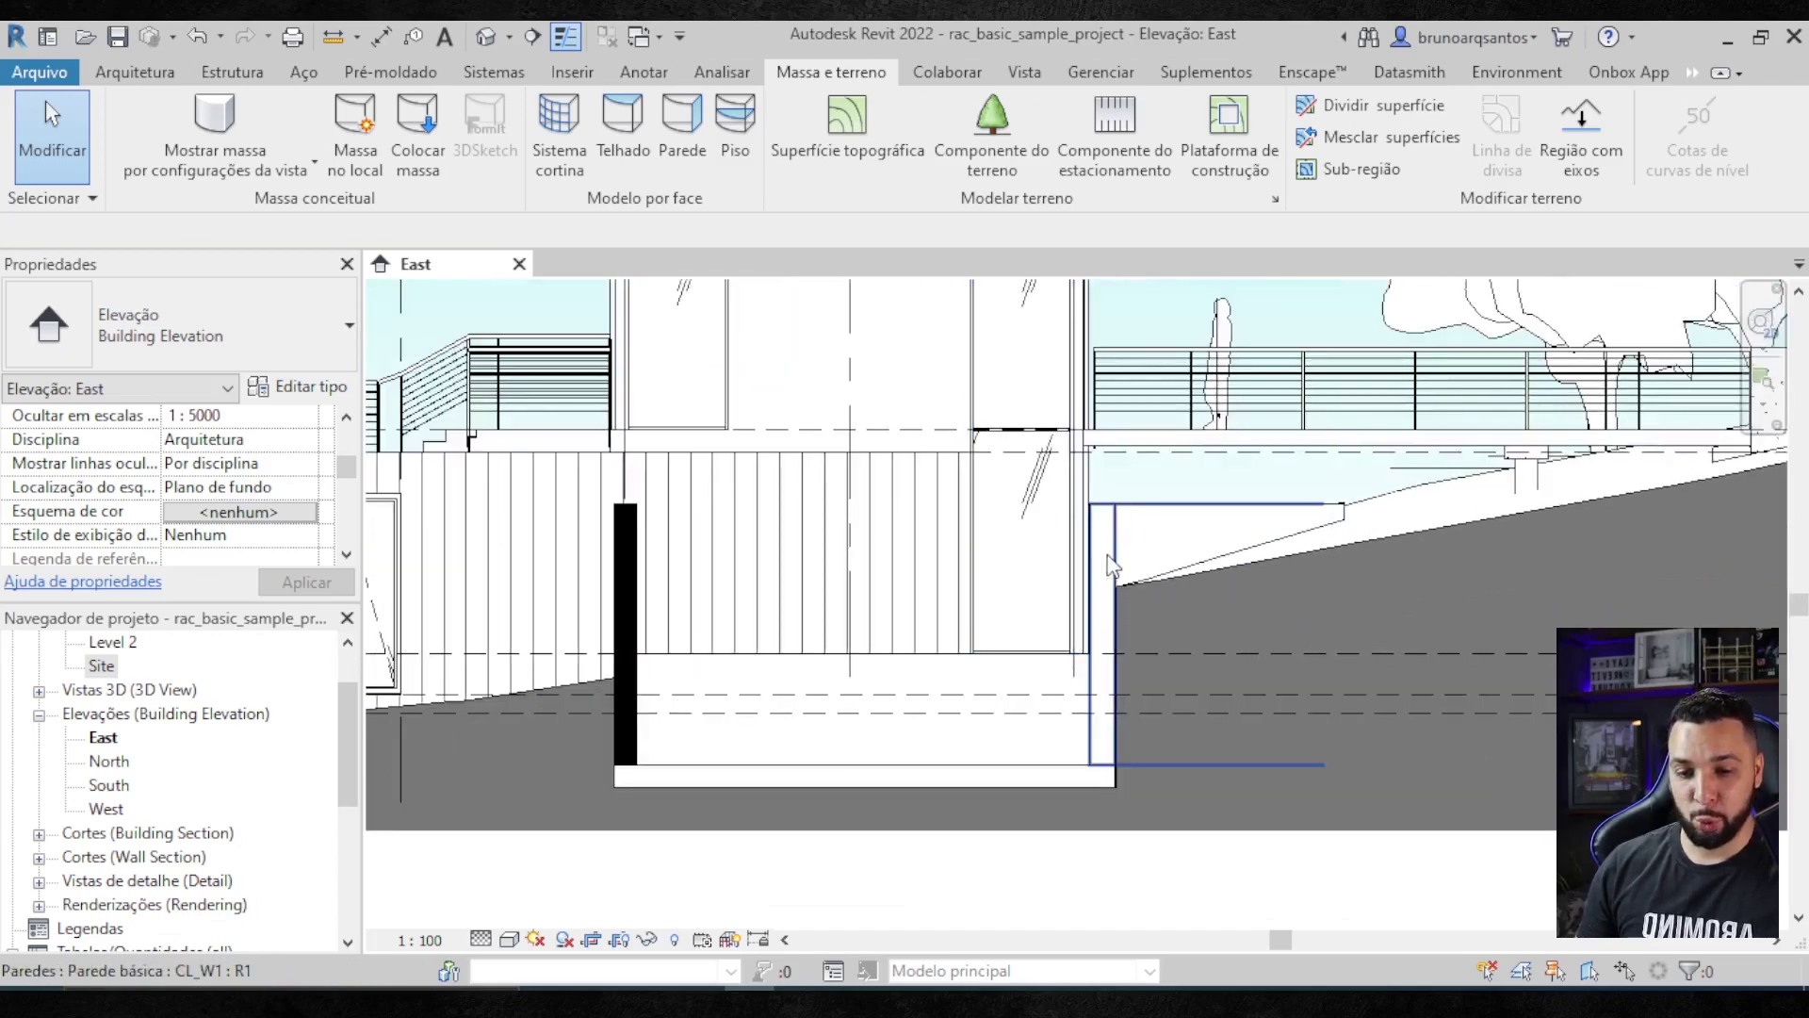
click(1109, 566)
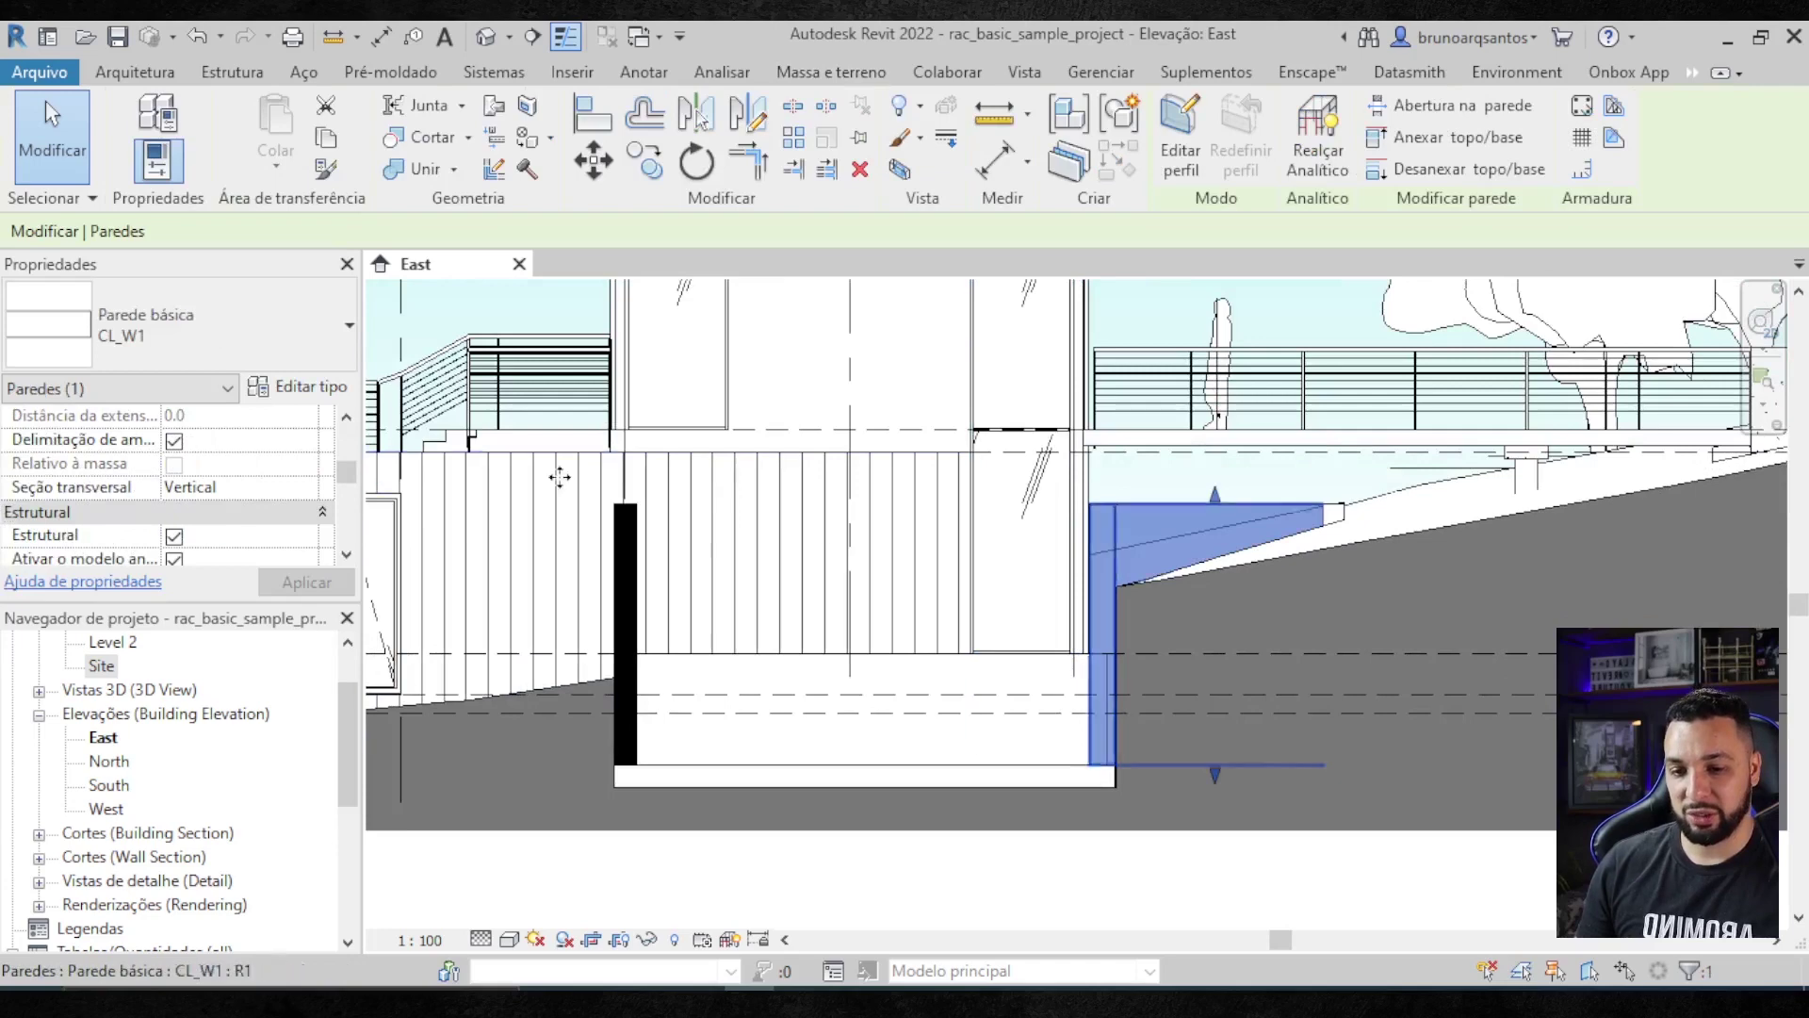
- Open the CL Concrete_panels material from the CL_W1 wall type's layer structure
click(300, 387)
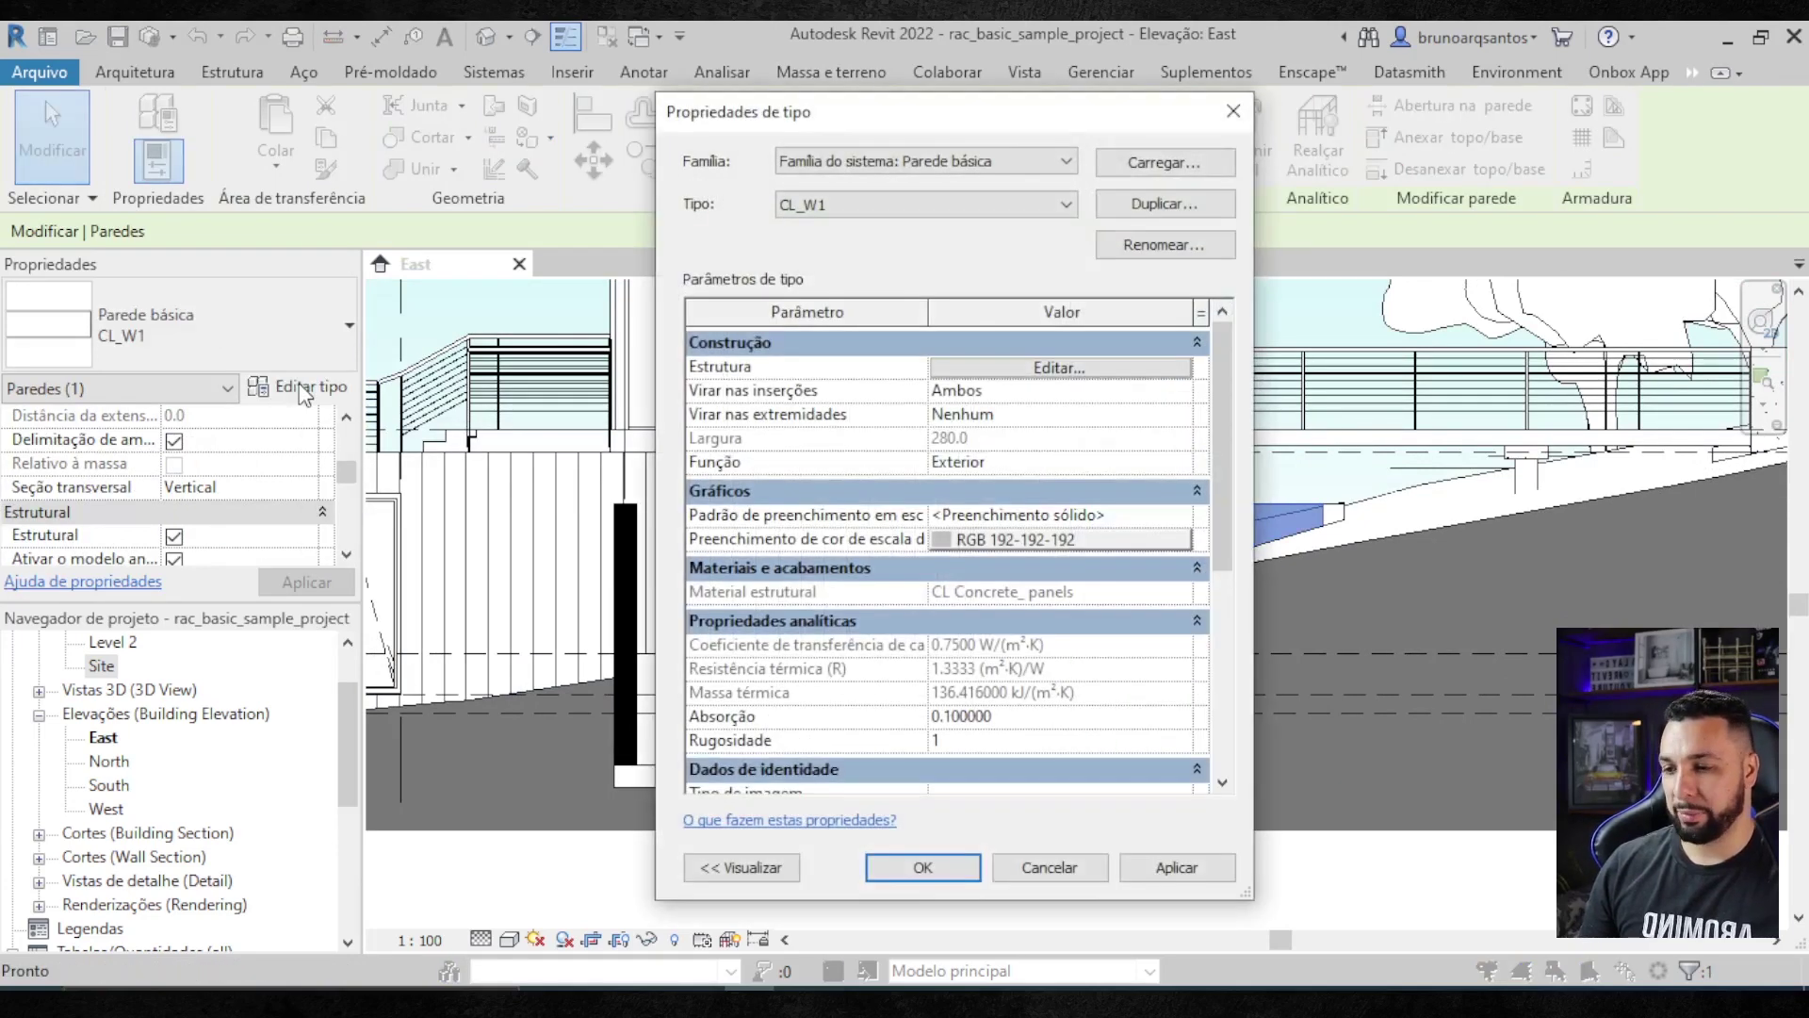
click(1060, 369)
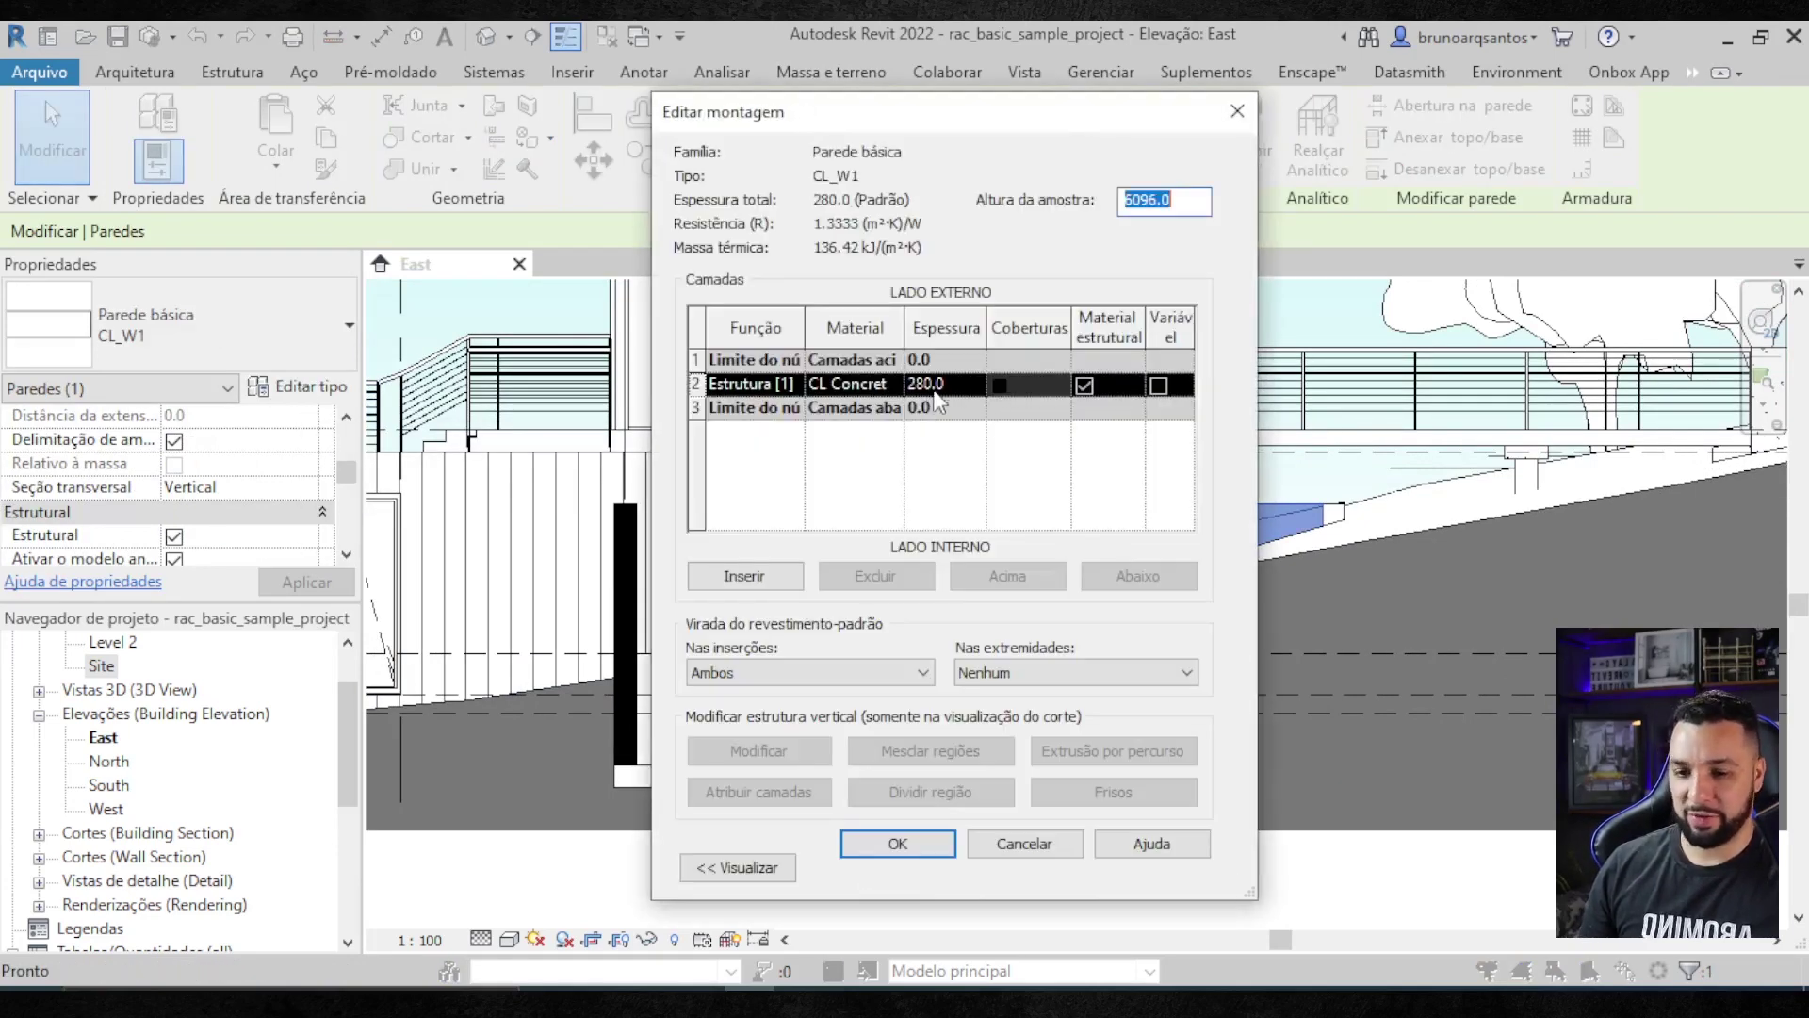
click(891, 383)
click(893, 383)
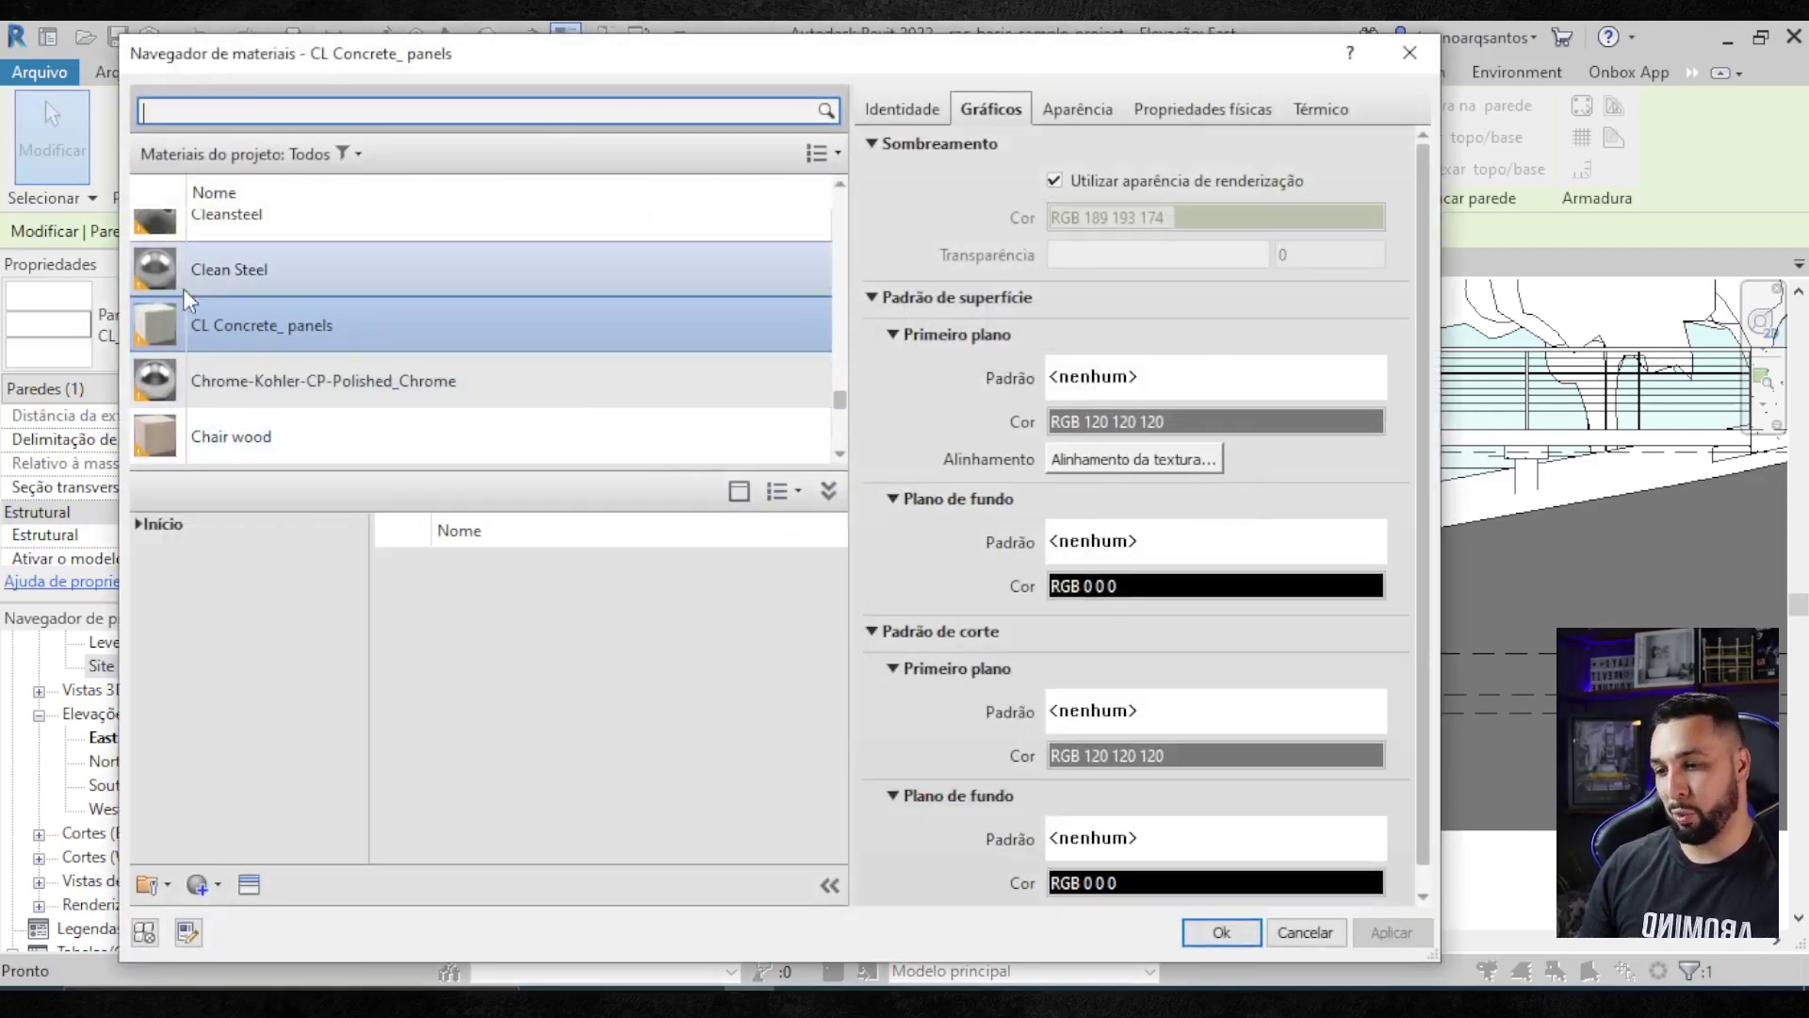
scroll(1322, 751, down, 1)
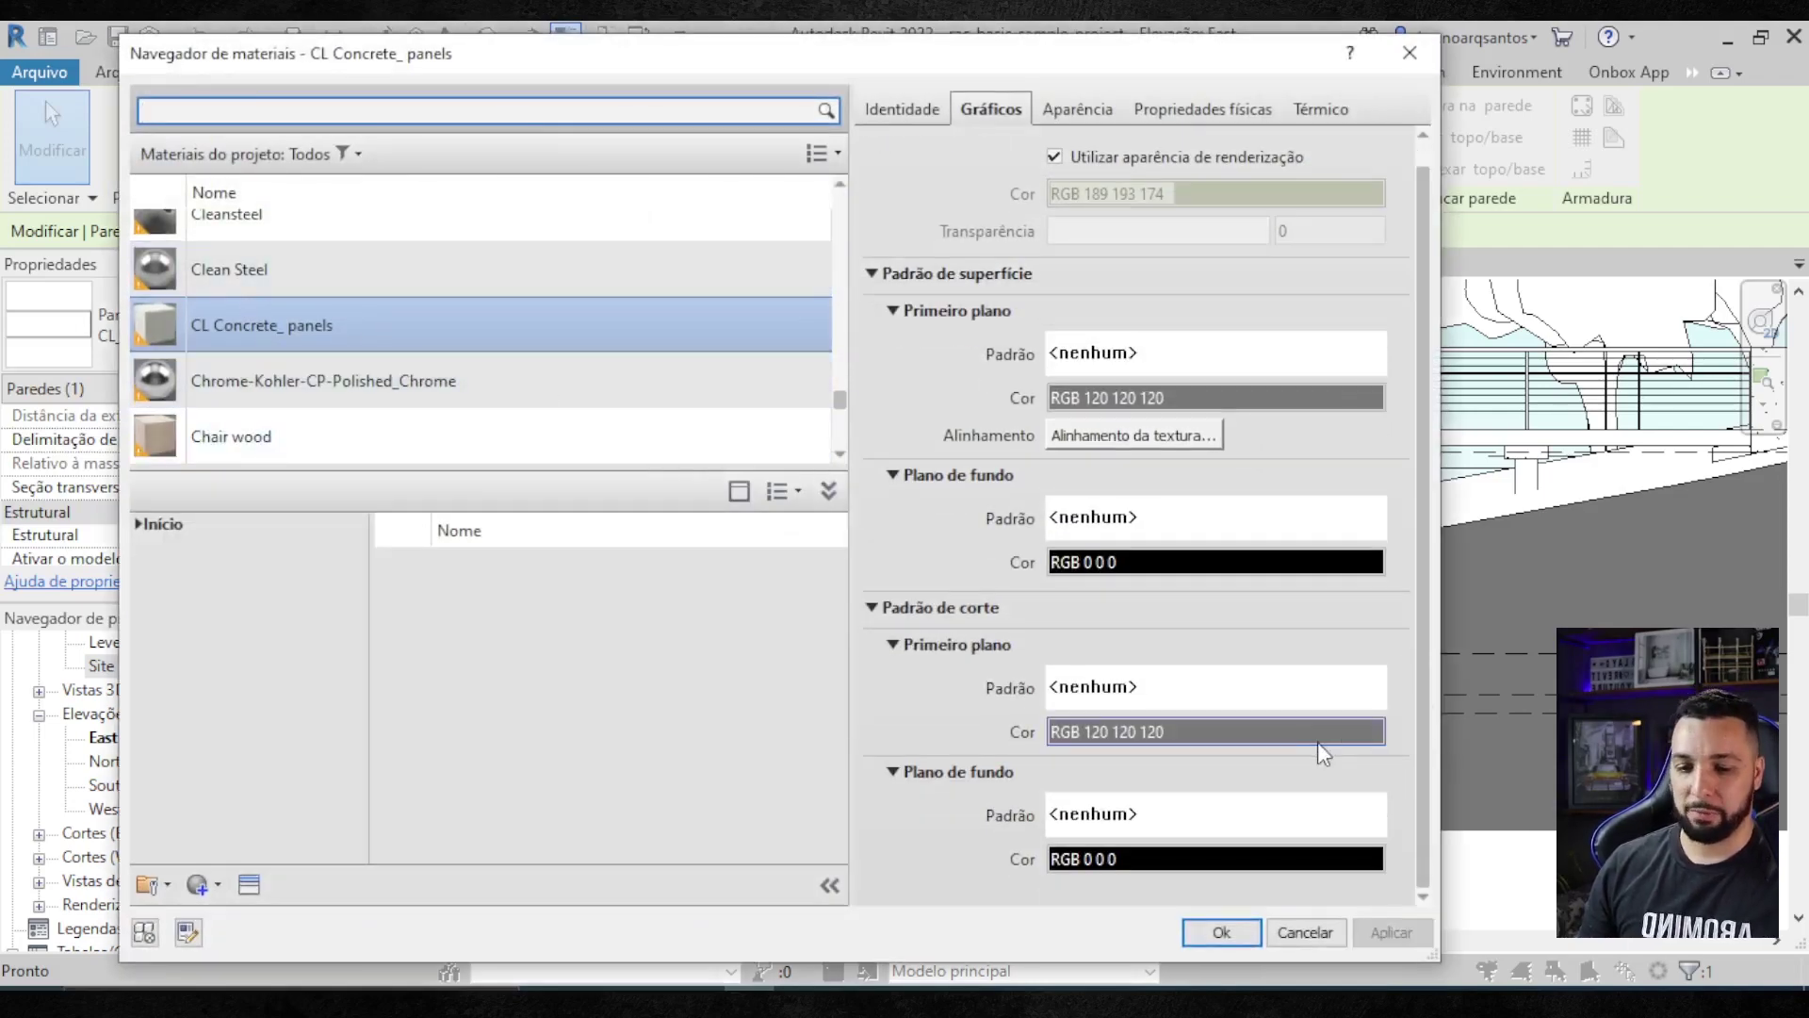
- Give it a solid-fill cut pattern in navy RGB 0 0 64 and confirm all dialogs
click(1084, 689)
click(636, 427)
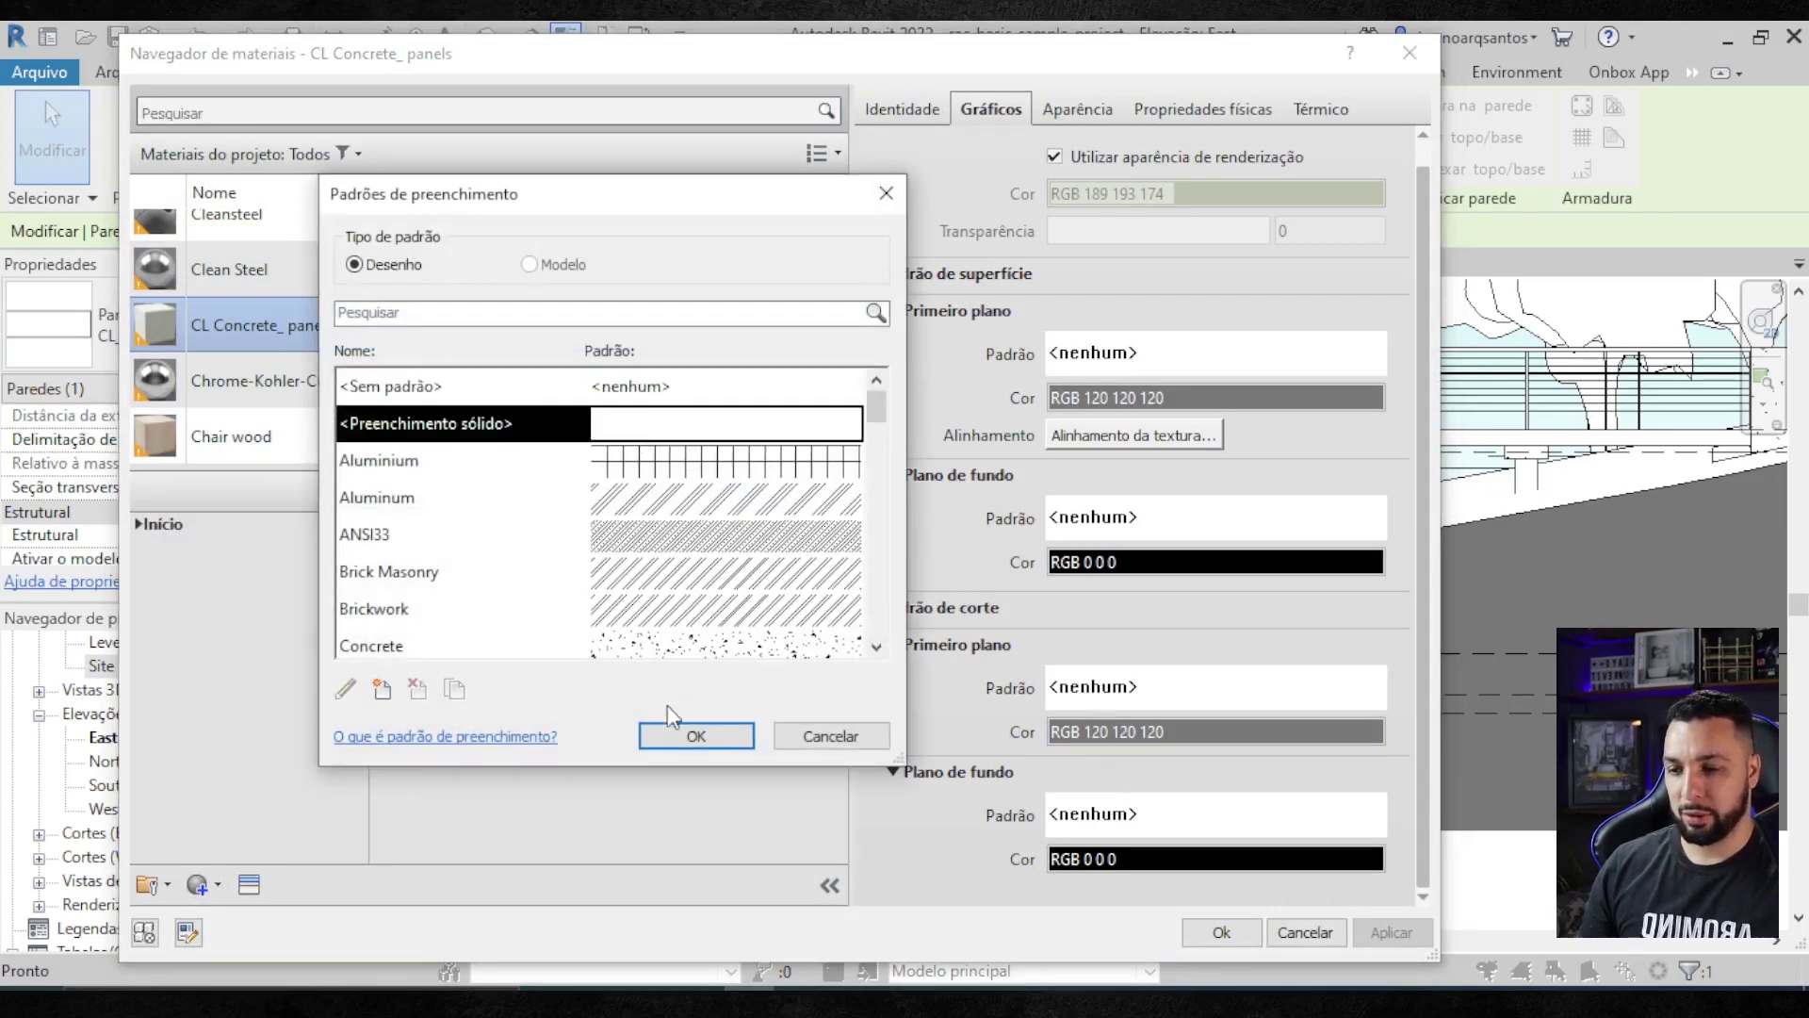
click(694, 736)
click(1184, 728)
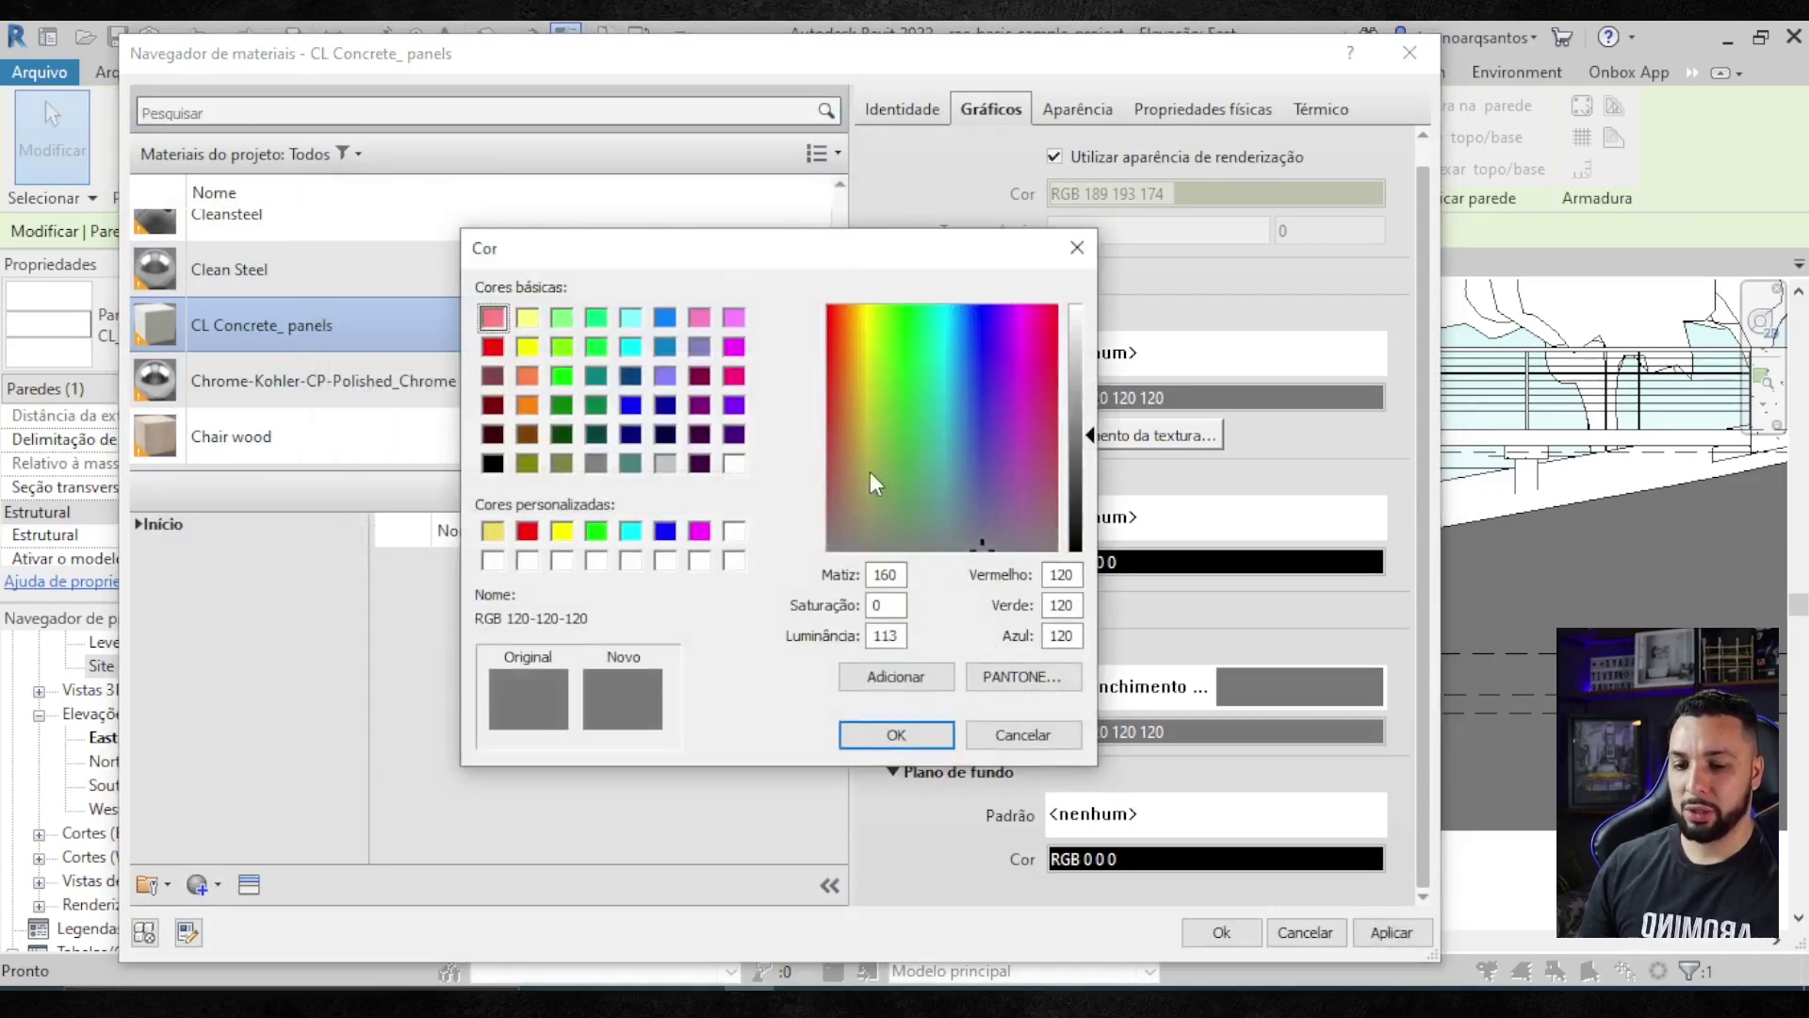
click(665, 434)
click(933, 739)
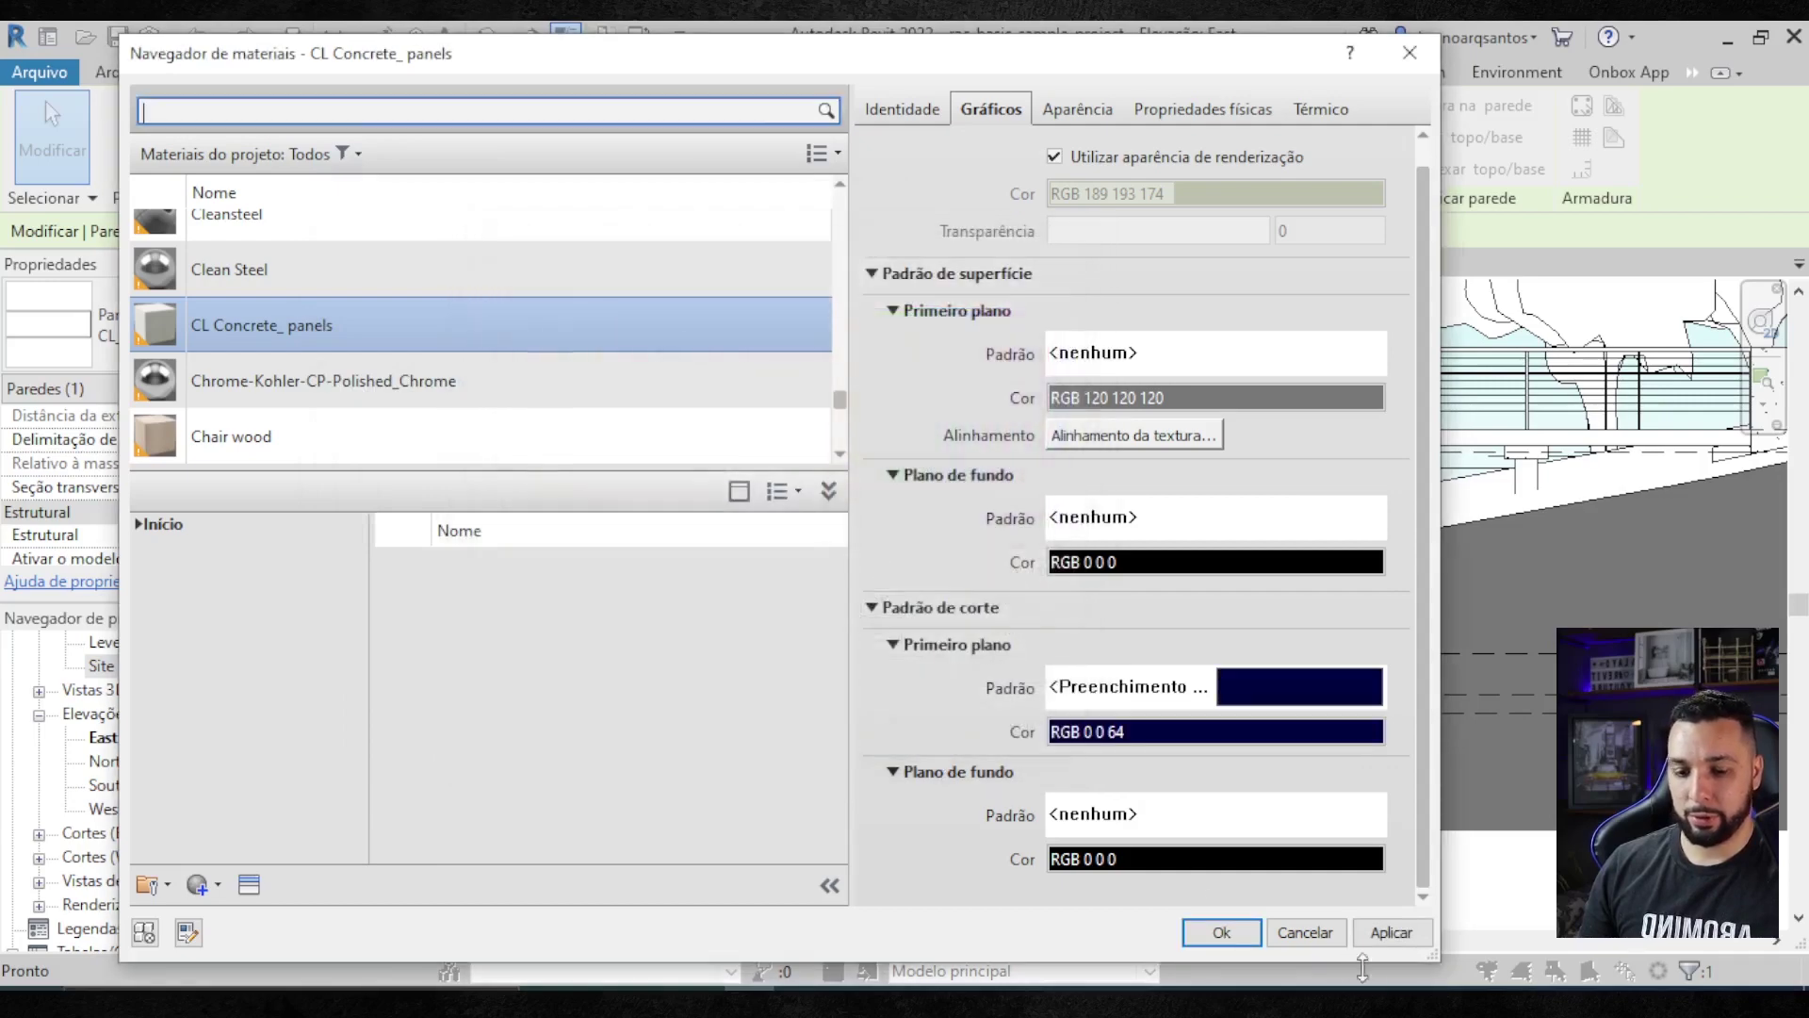
click(1221, 932)
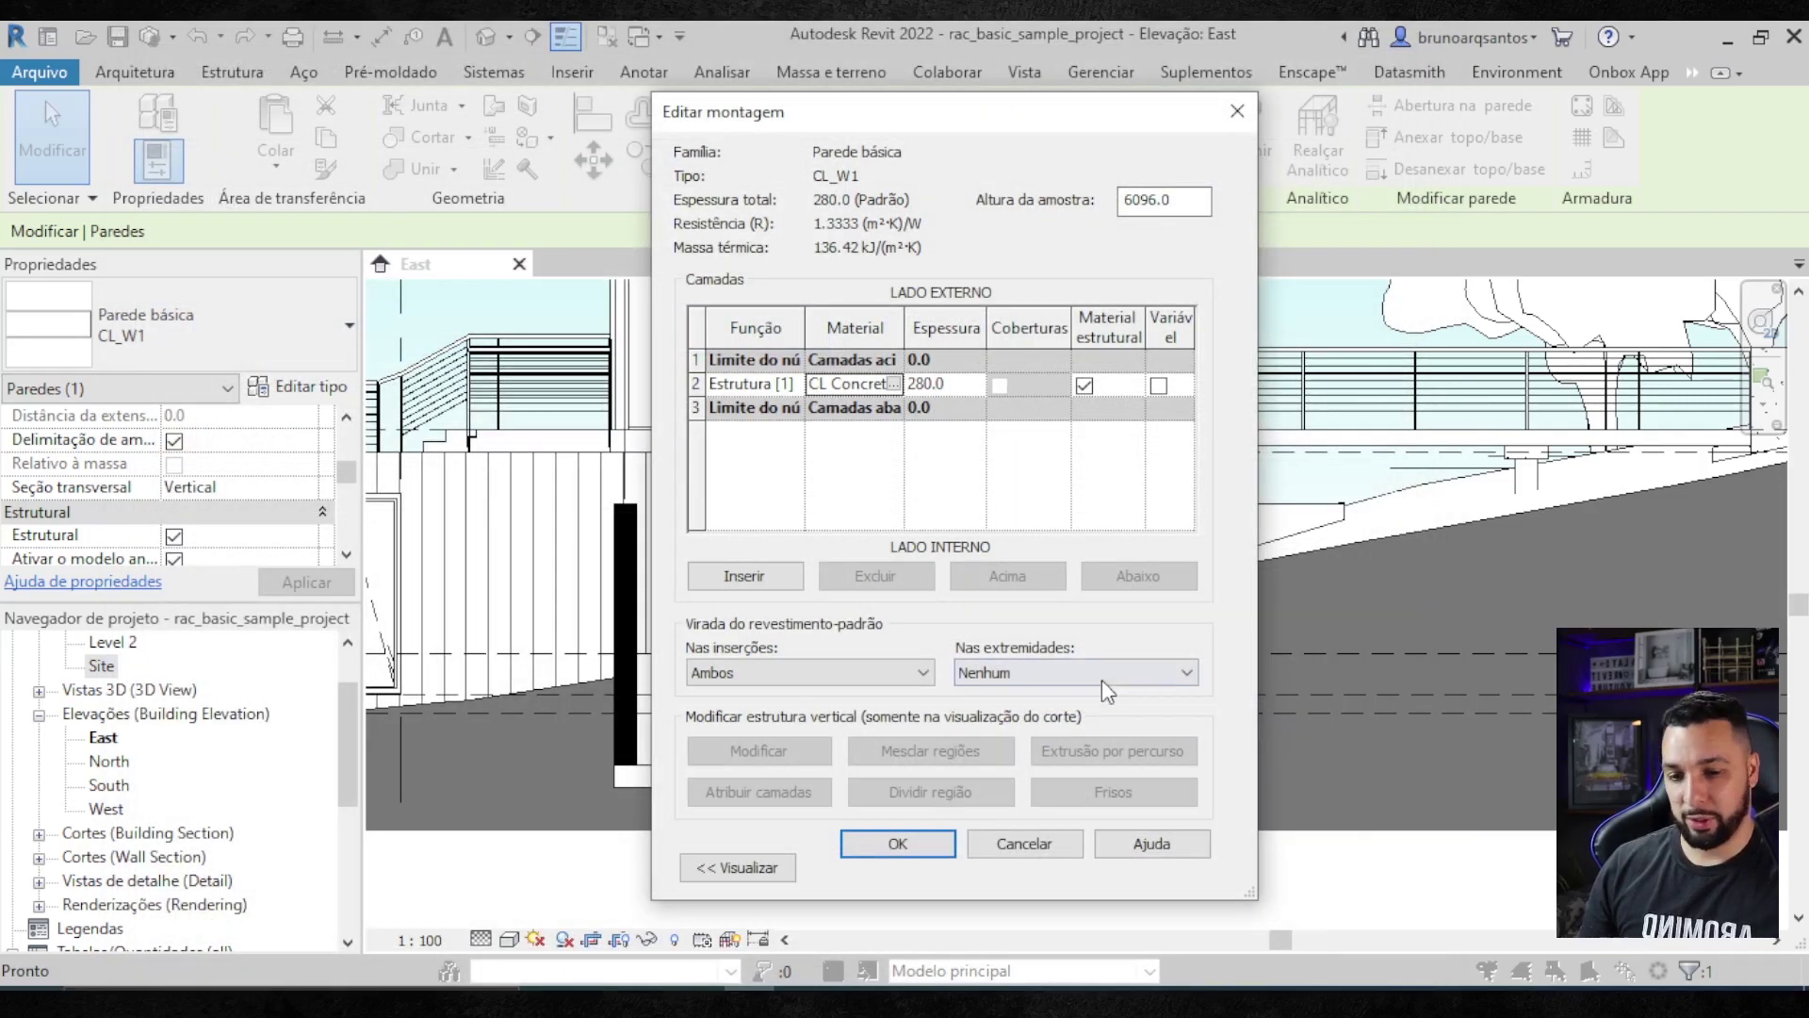
click(919, 844)
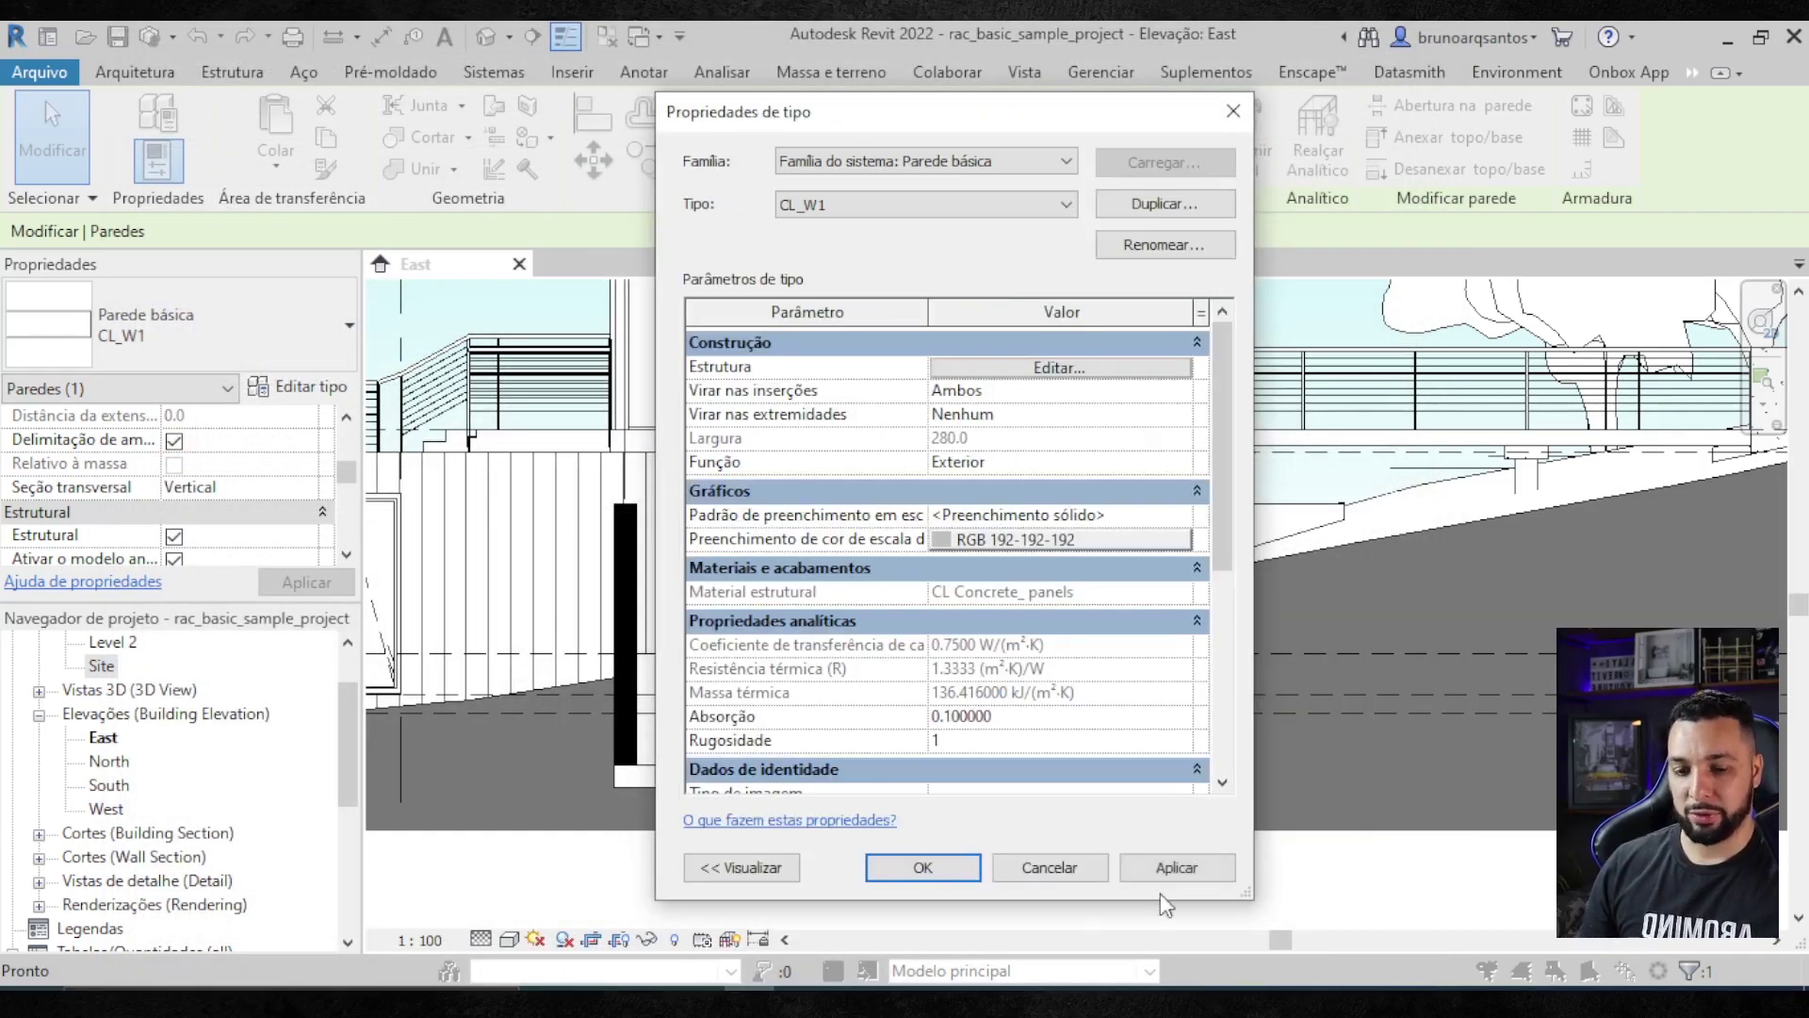
click(948, 865)
- Select the Retaining - 300mm Concrete wall beside the car park
click(1184, 806)
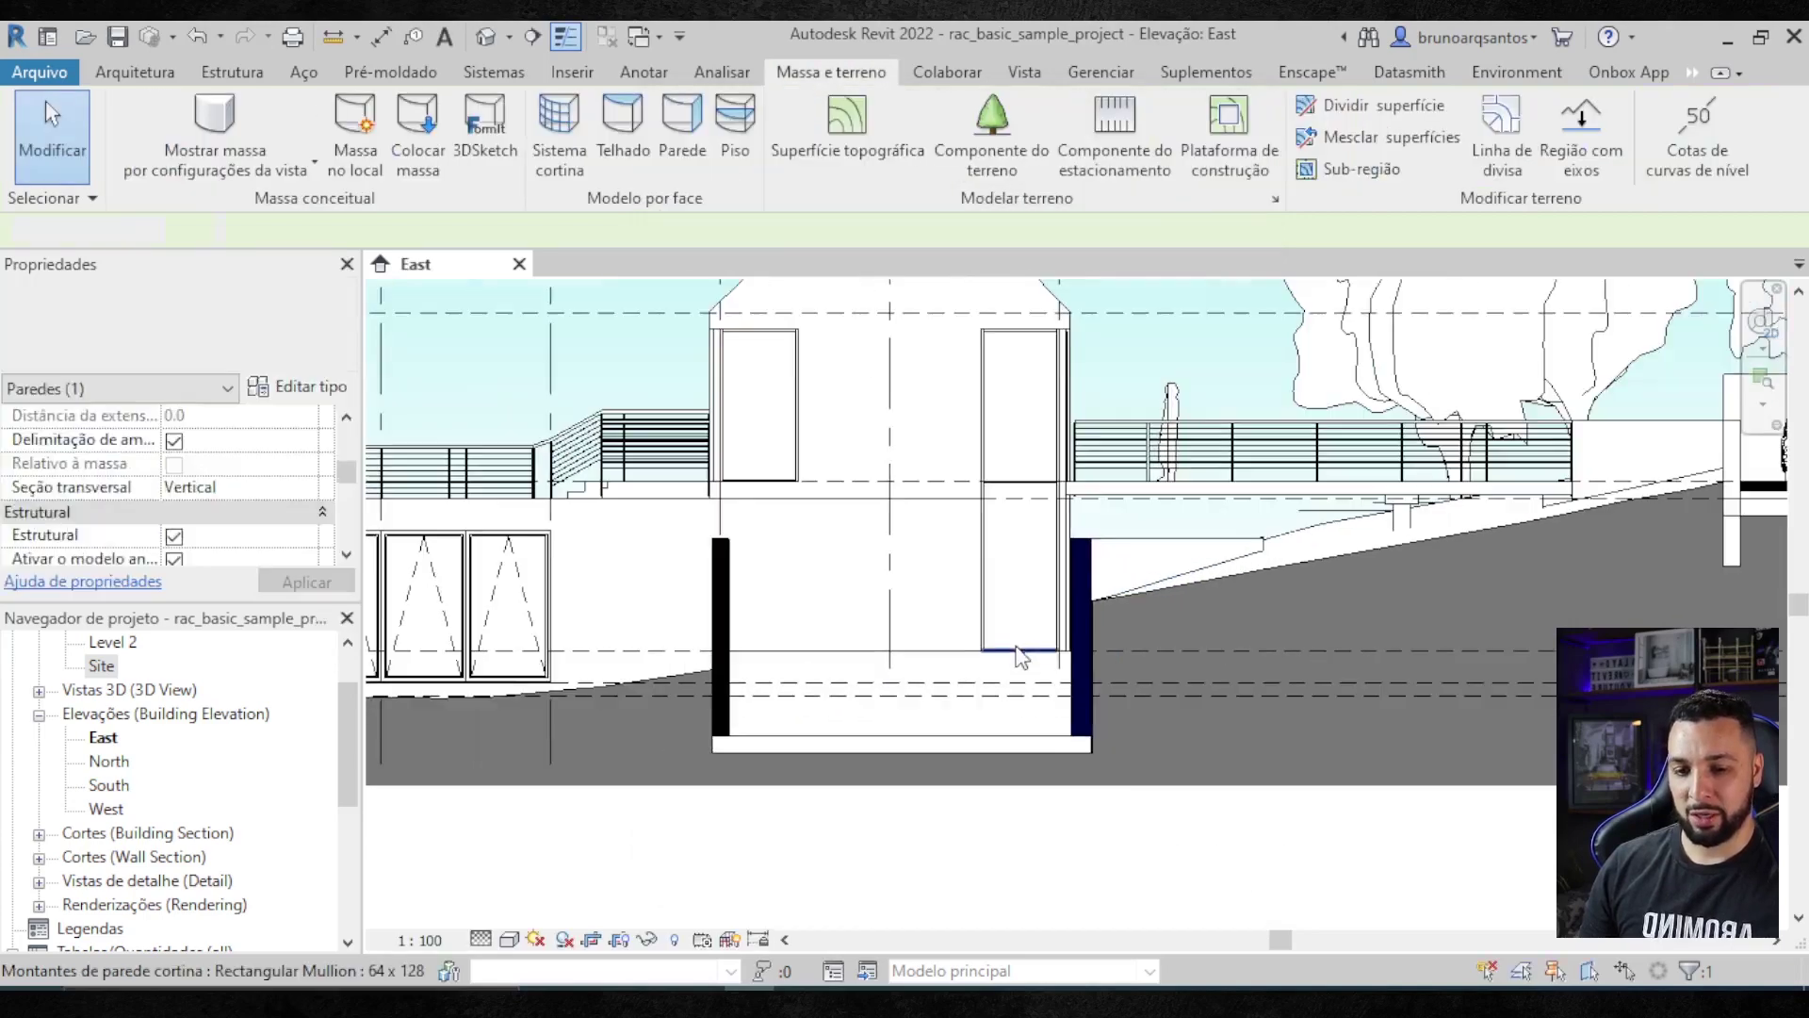
scroll(1184, 806, down, 2)
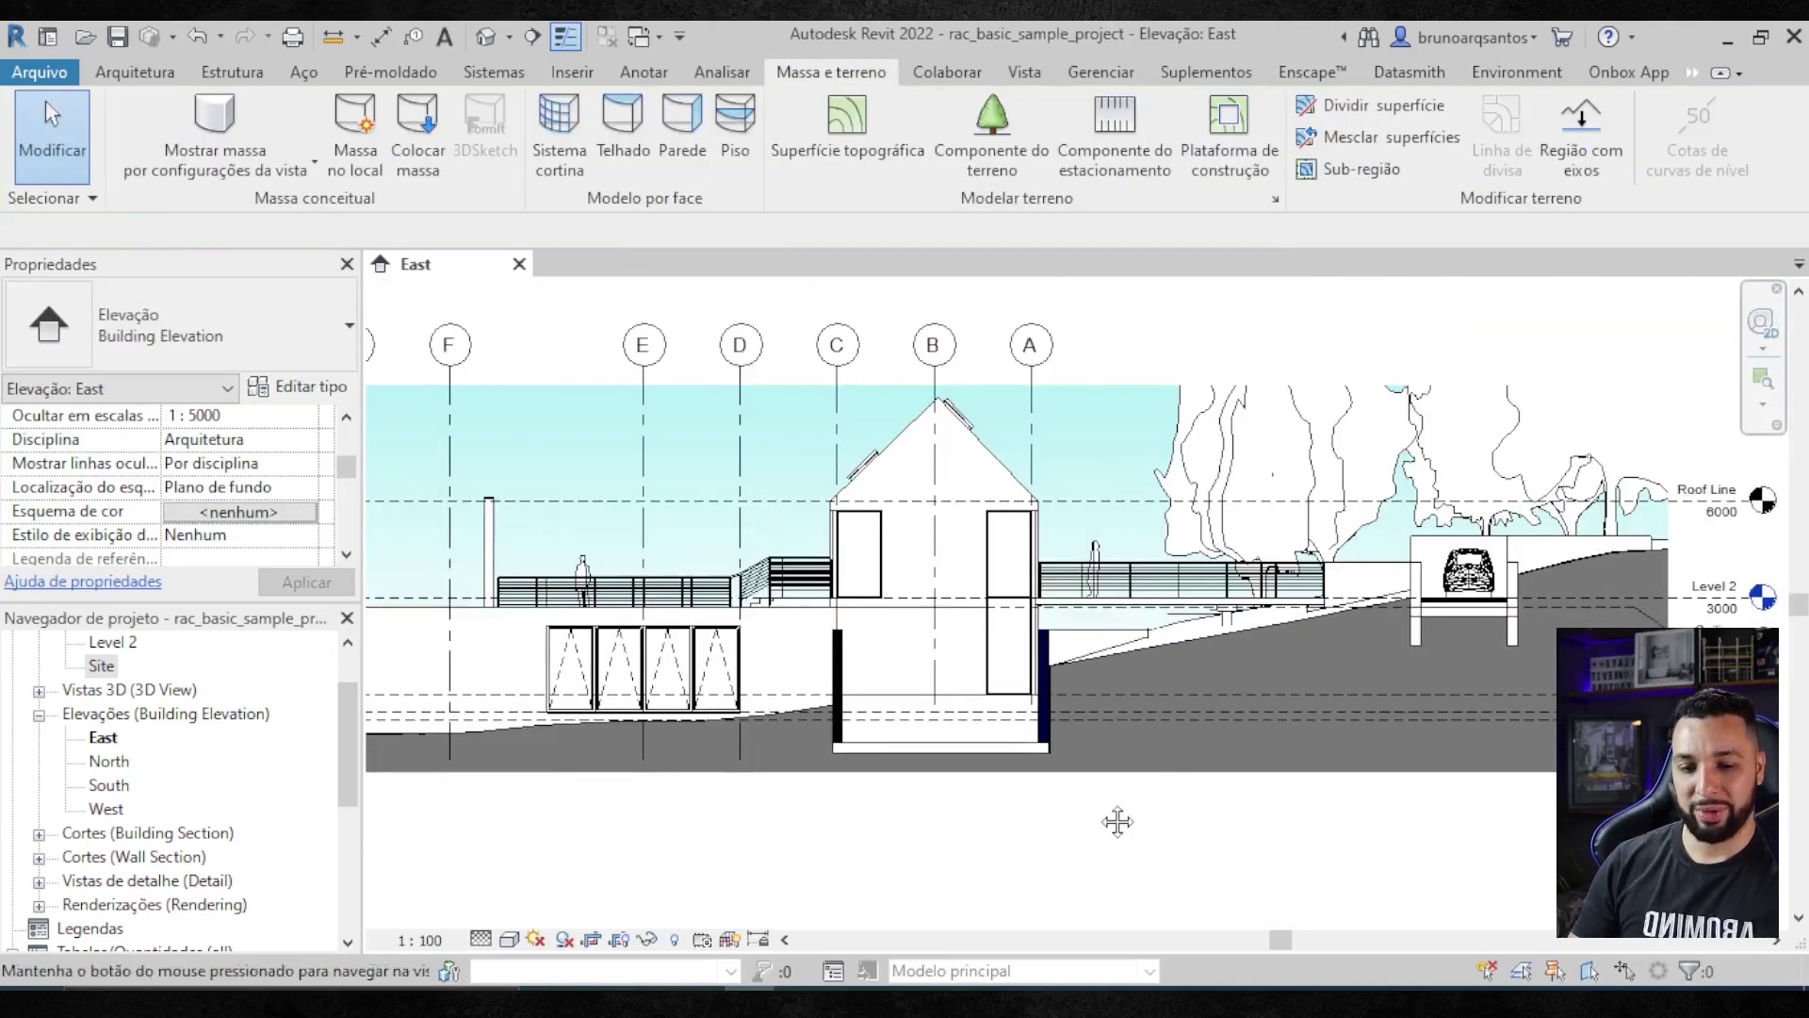
scroll(1357, 545, down, 1)
click(1310, 576)
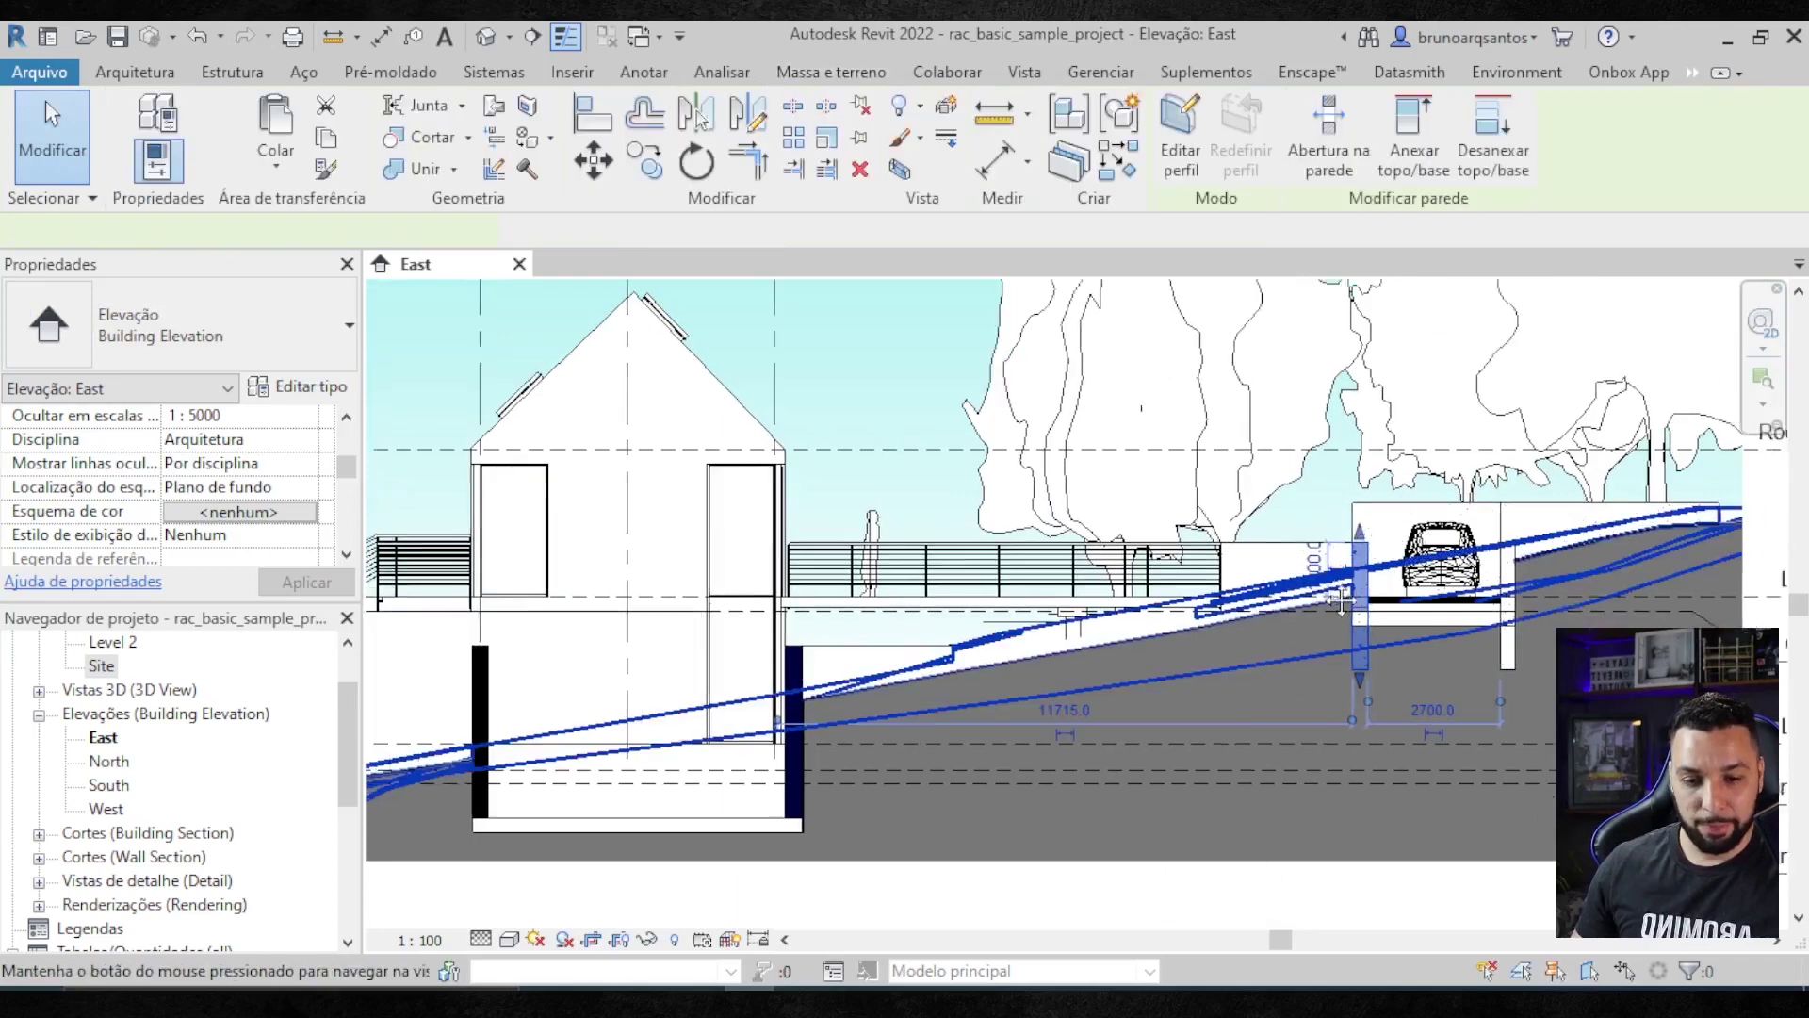
scroll(1310, 576, up, 1)
middle_drag(1310, 576, 1330, 582)
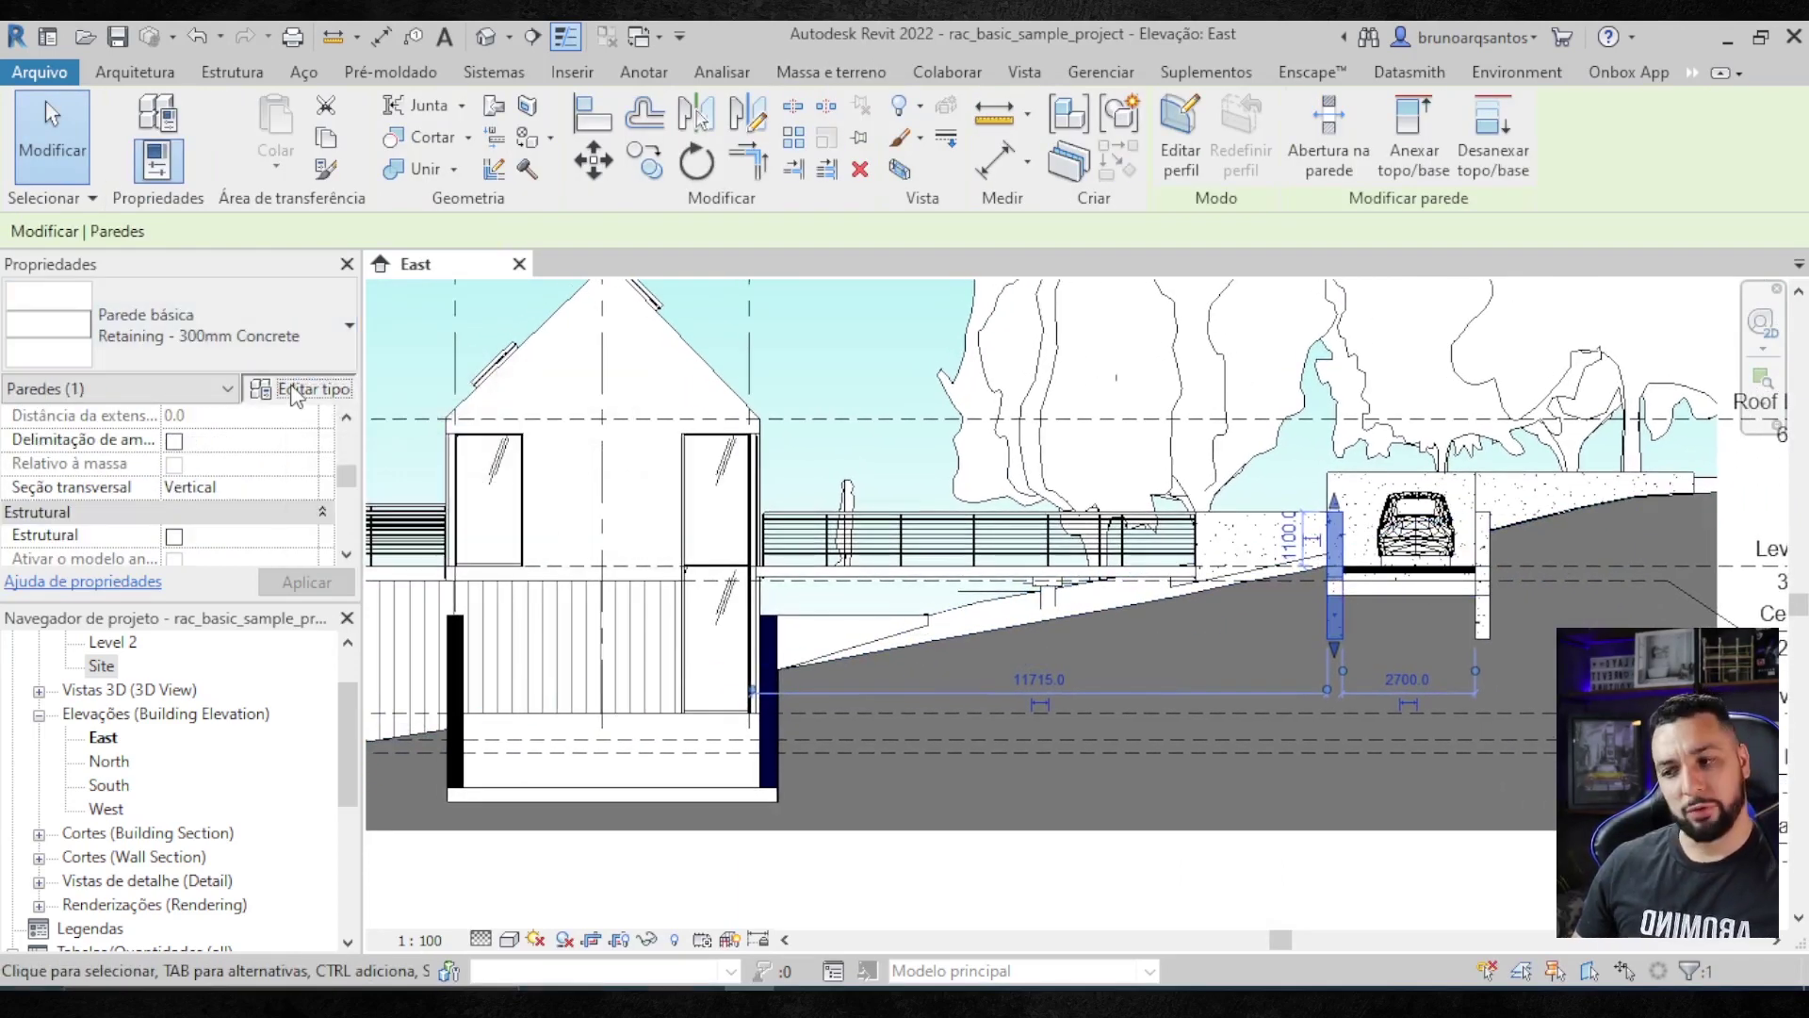
- Open the Concrete - Cast In Situ material from the retaining wall type's layer structure
click(327, 394)
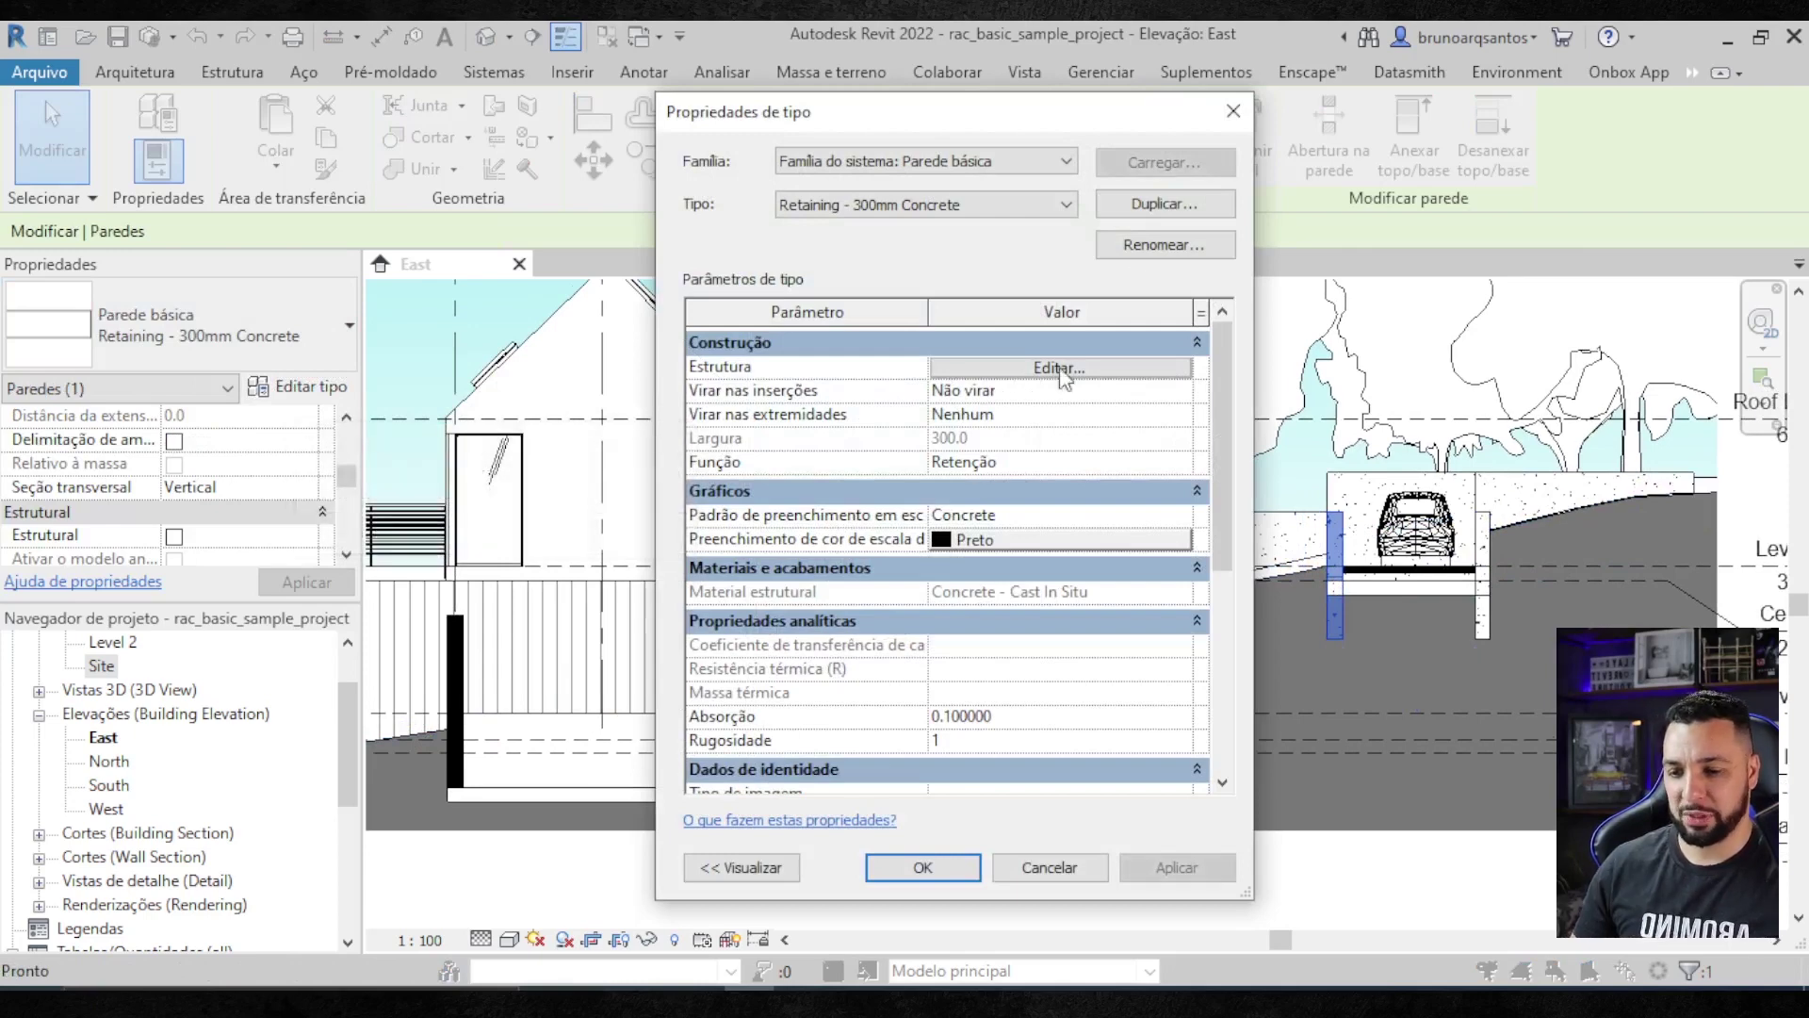
click(1231, 113)
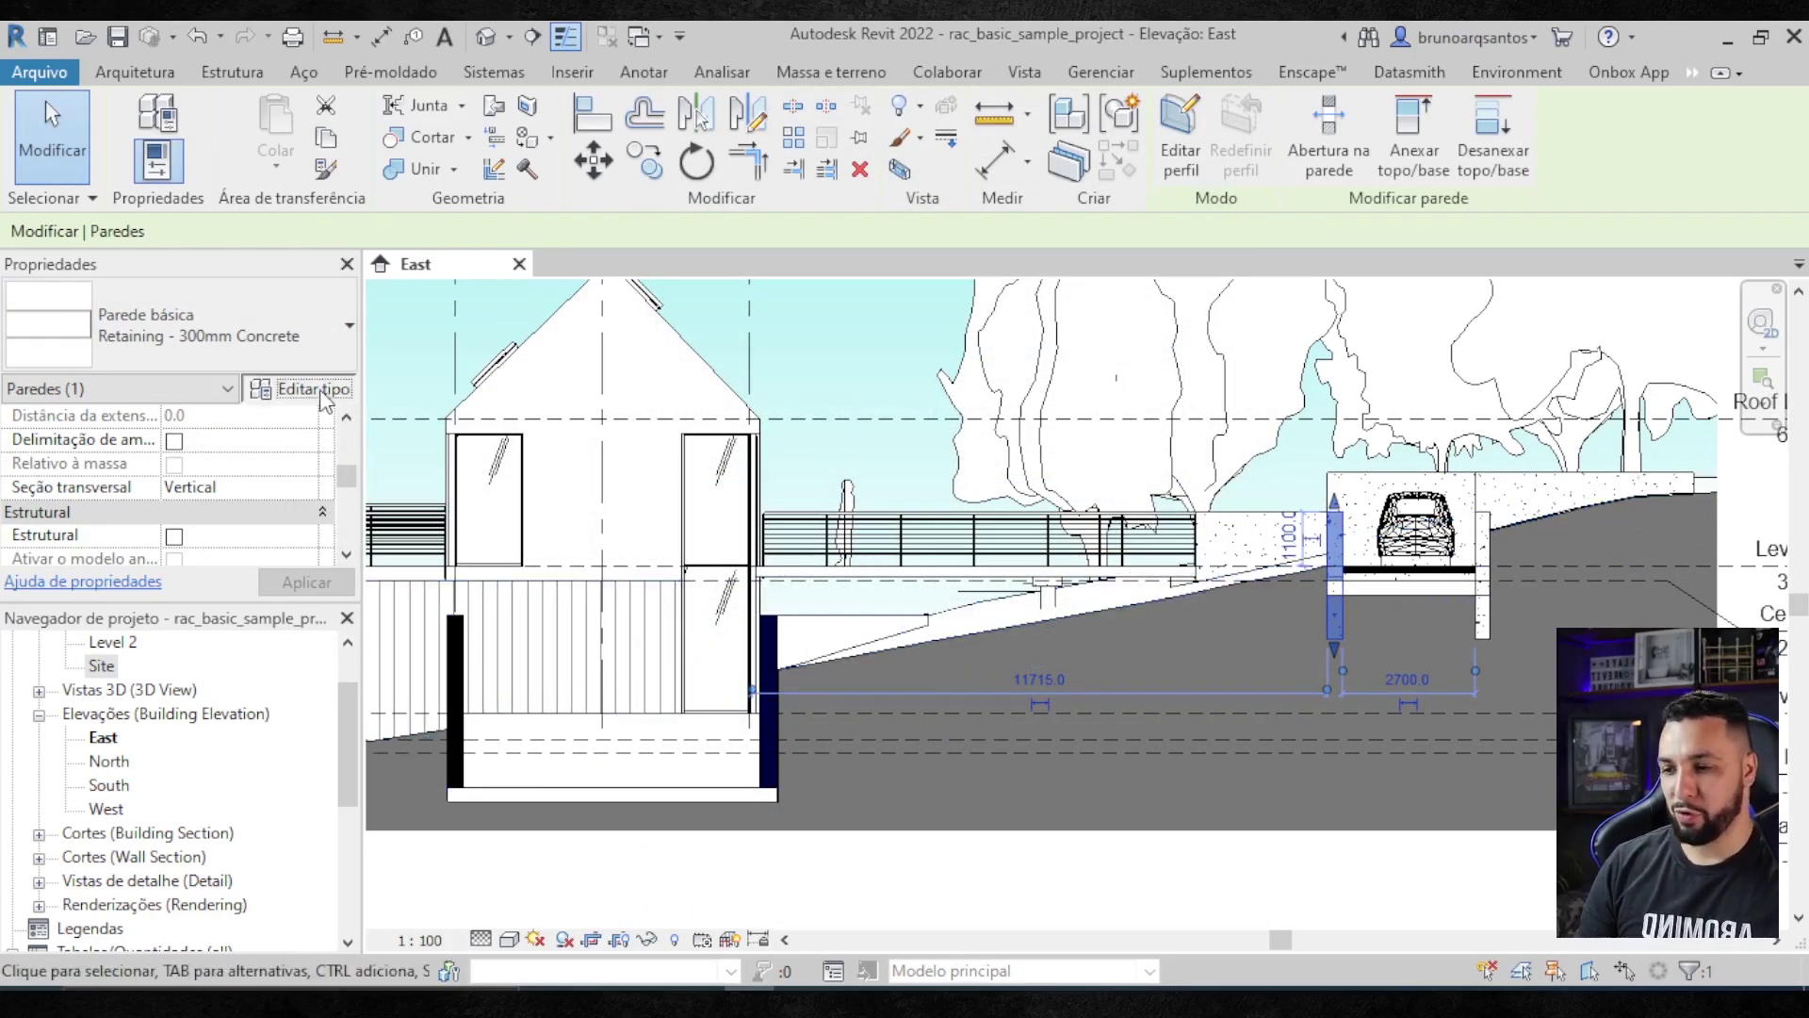
click(299, 389)
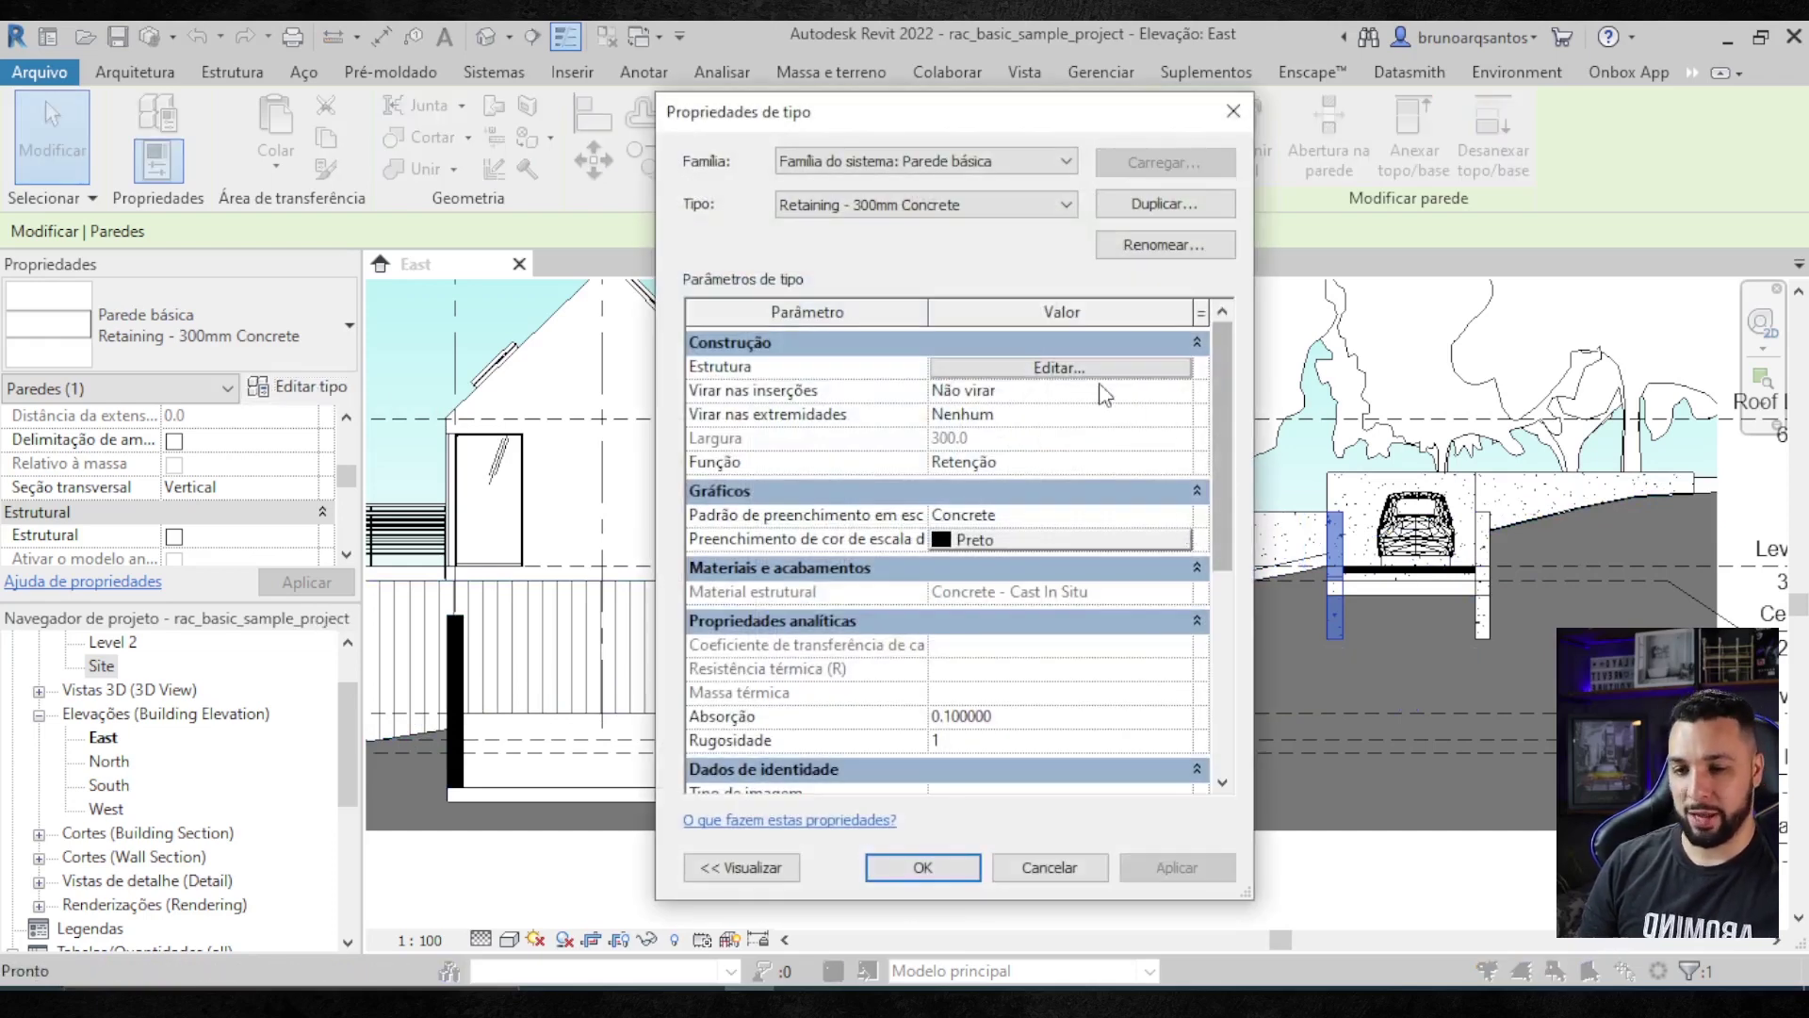
click(1103, 378)
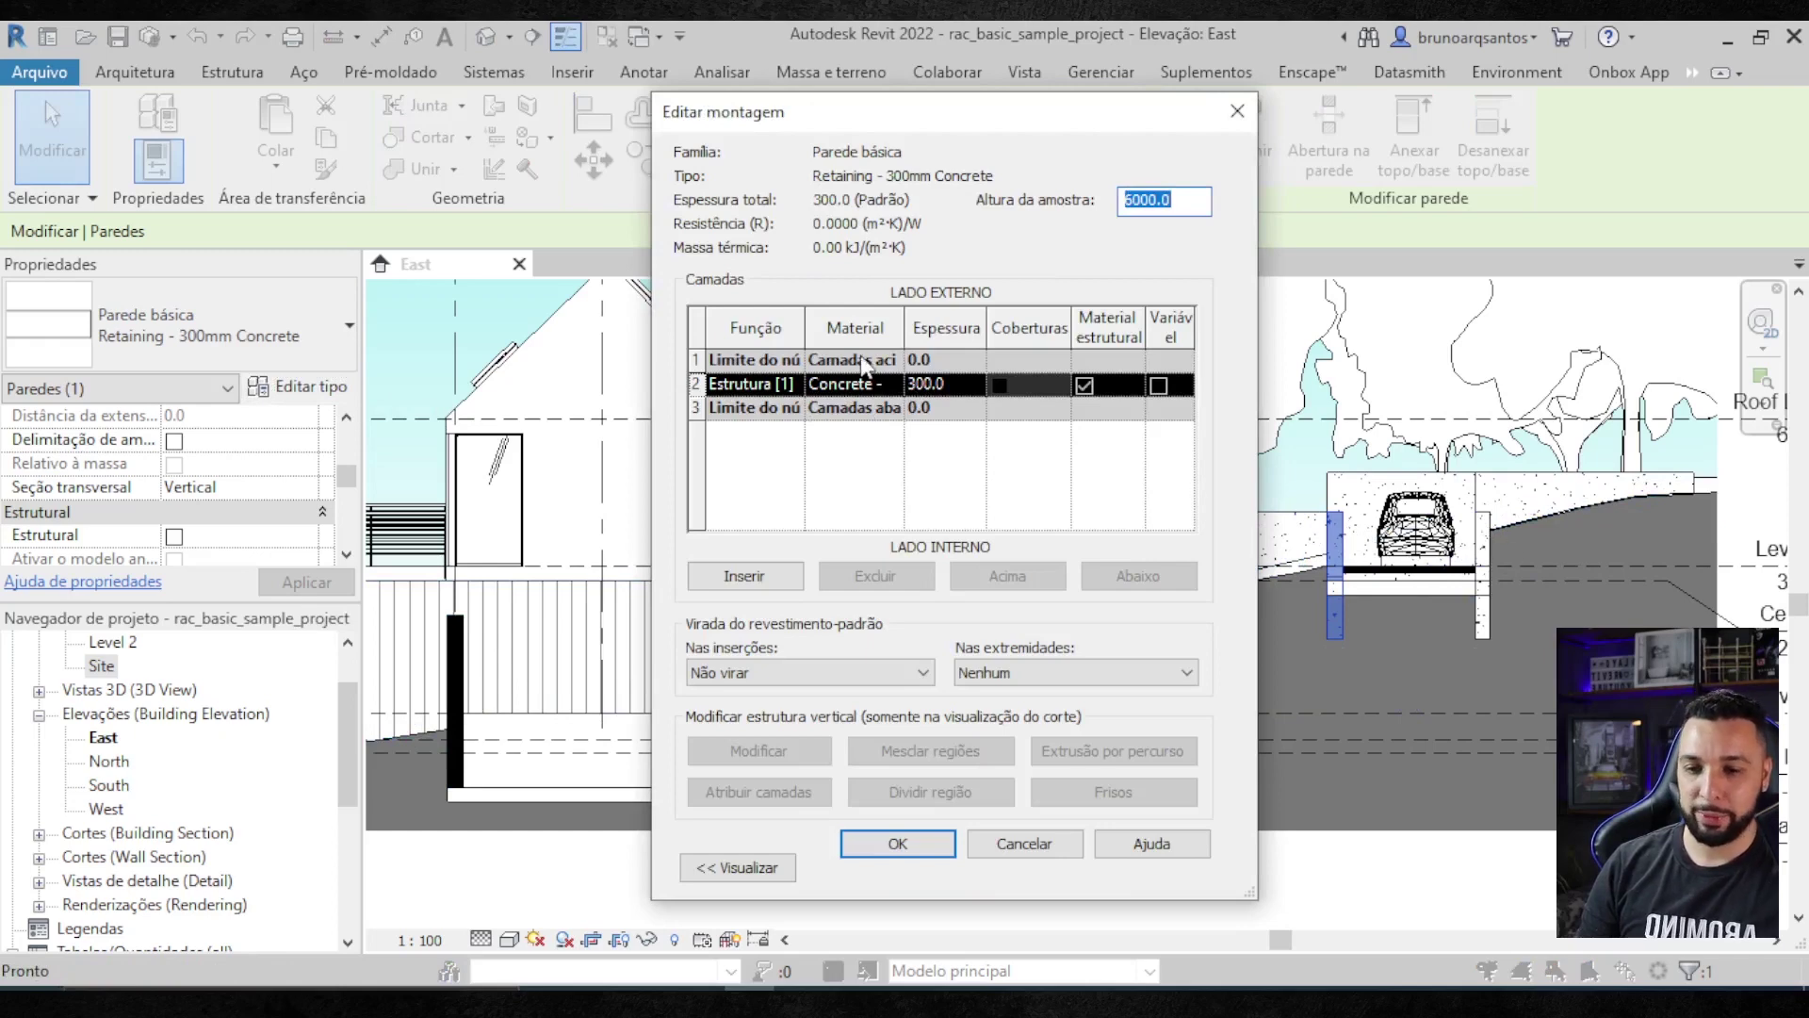
click(896, 388)
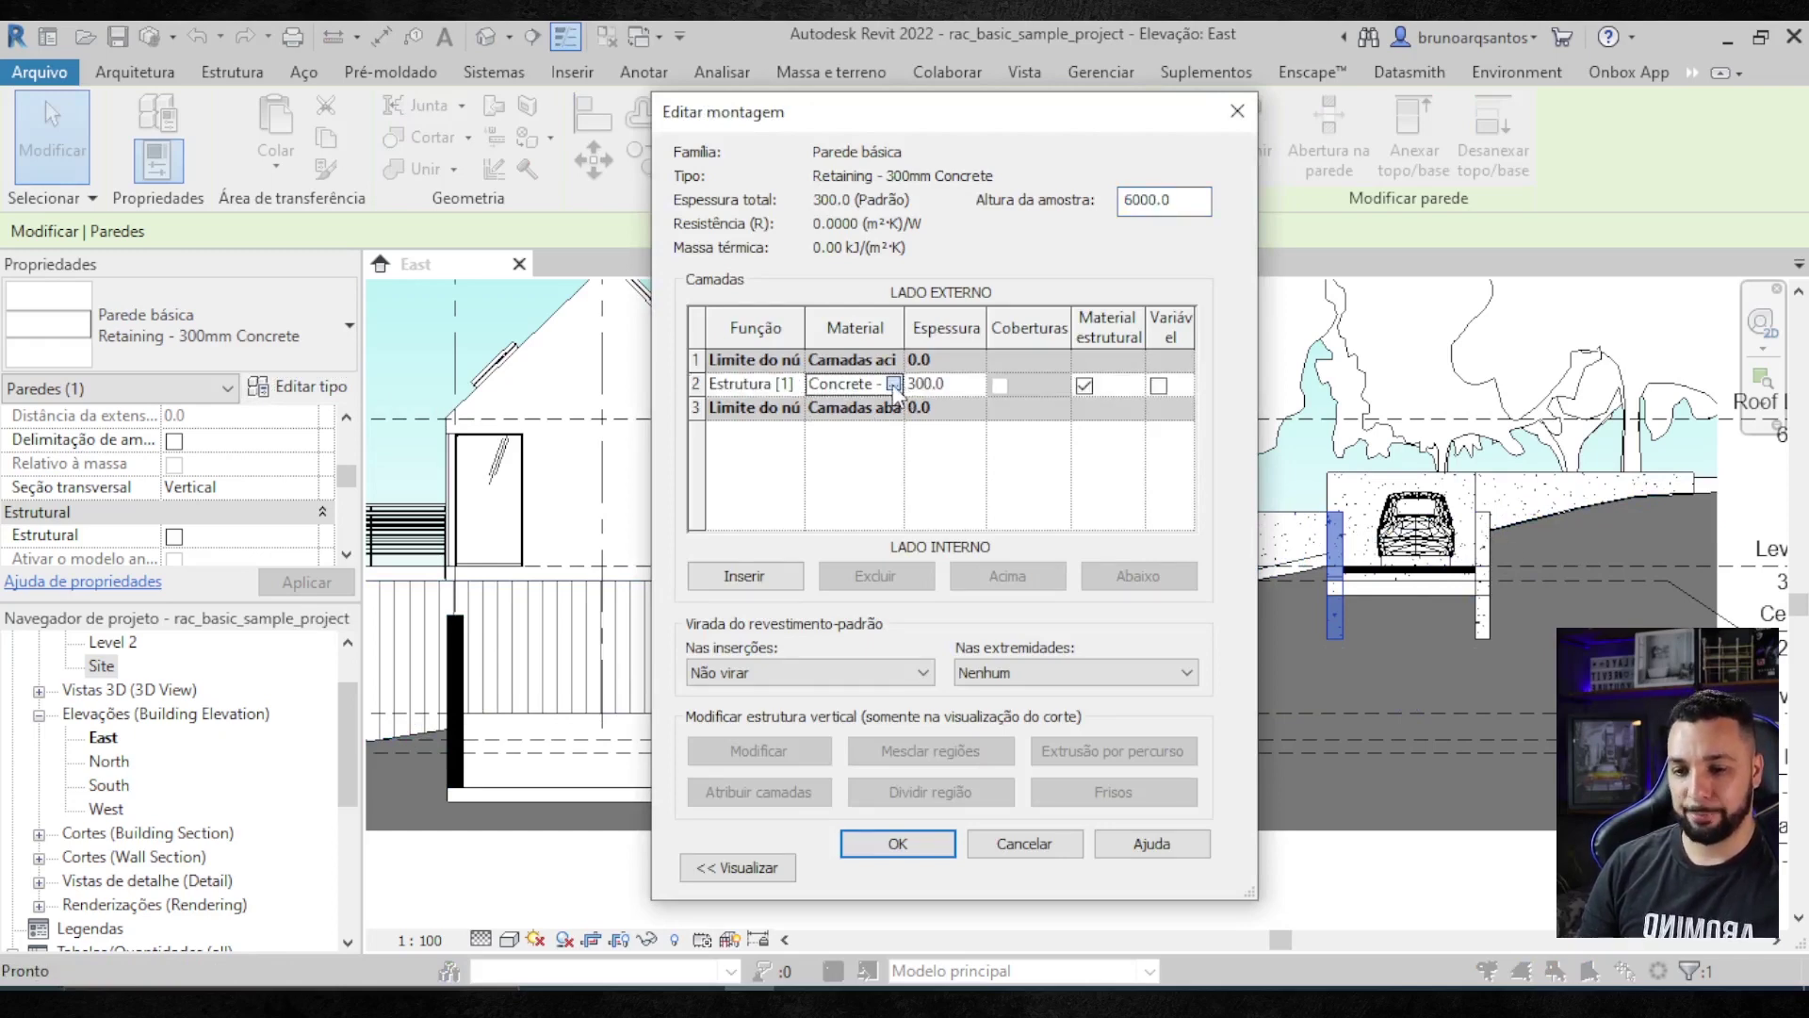
click(894, 383)
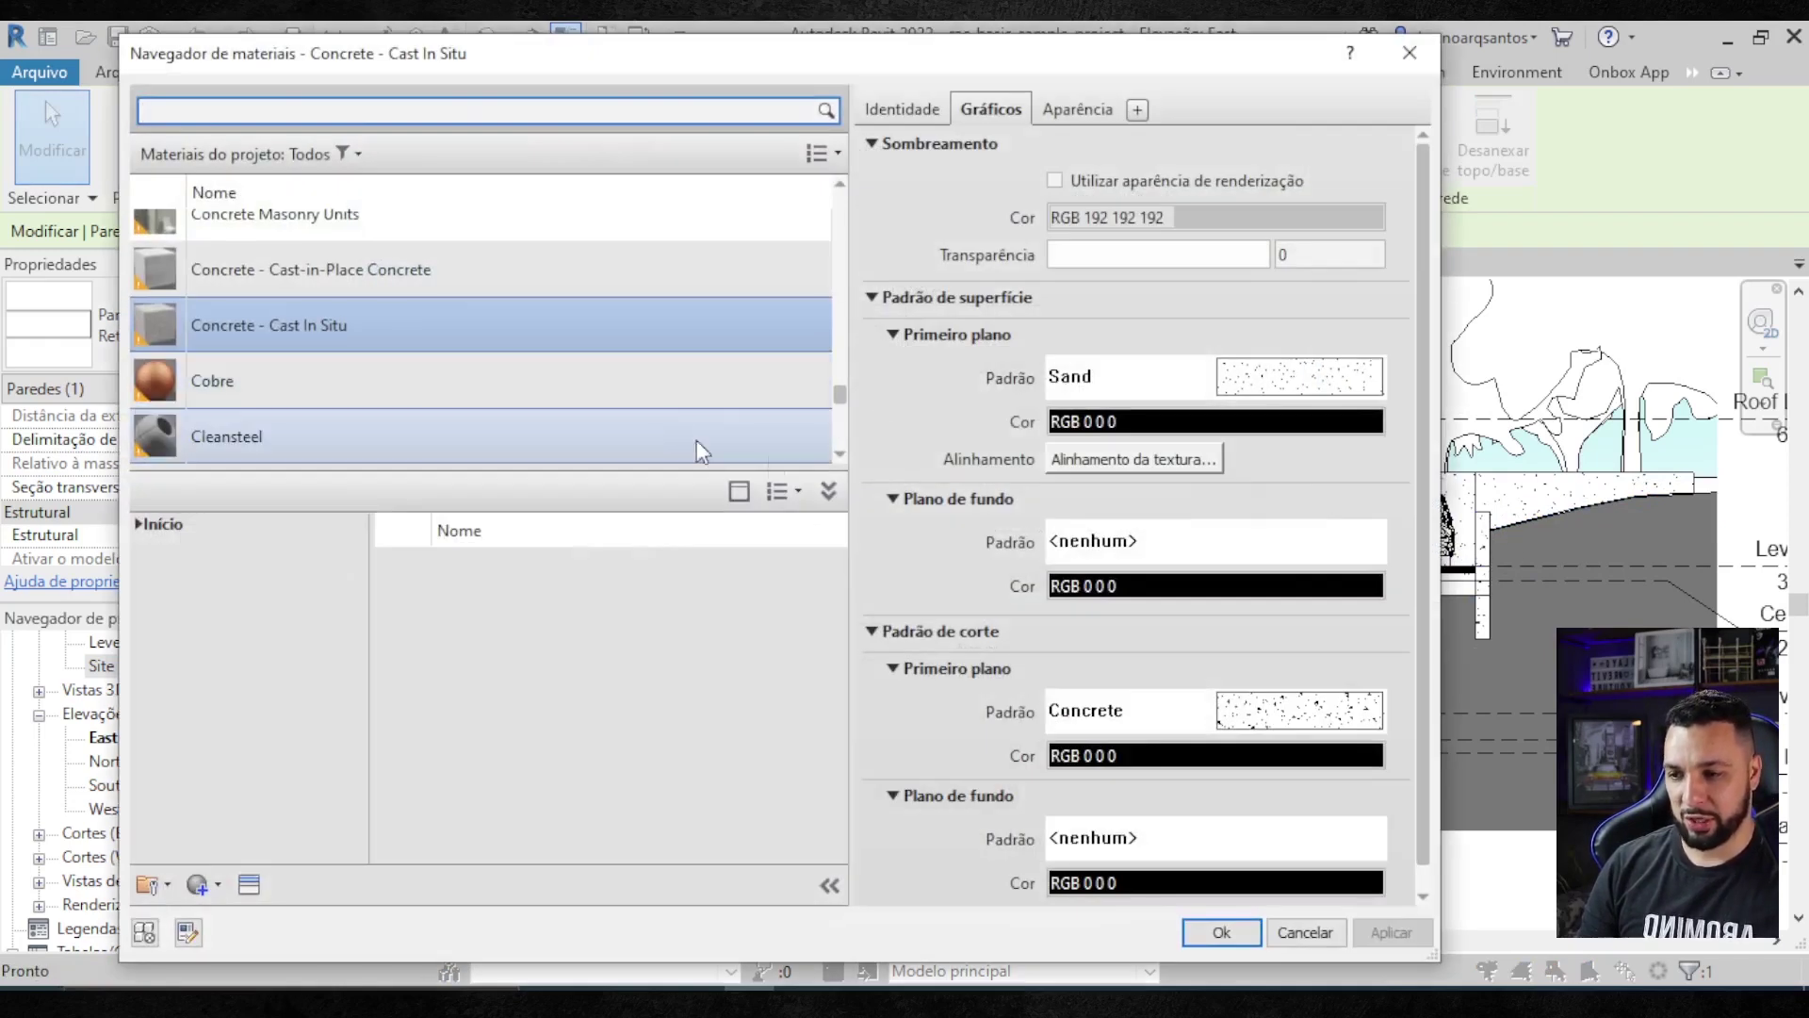
drag(1430, 453, 1430, 528)
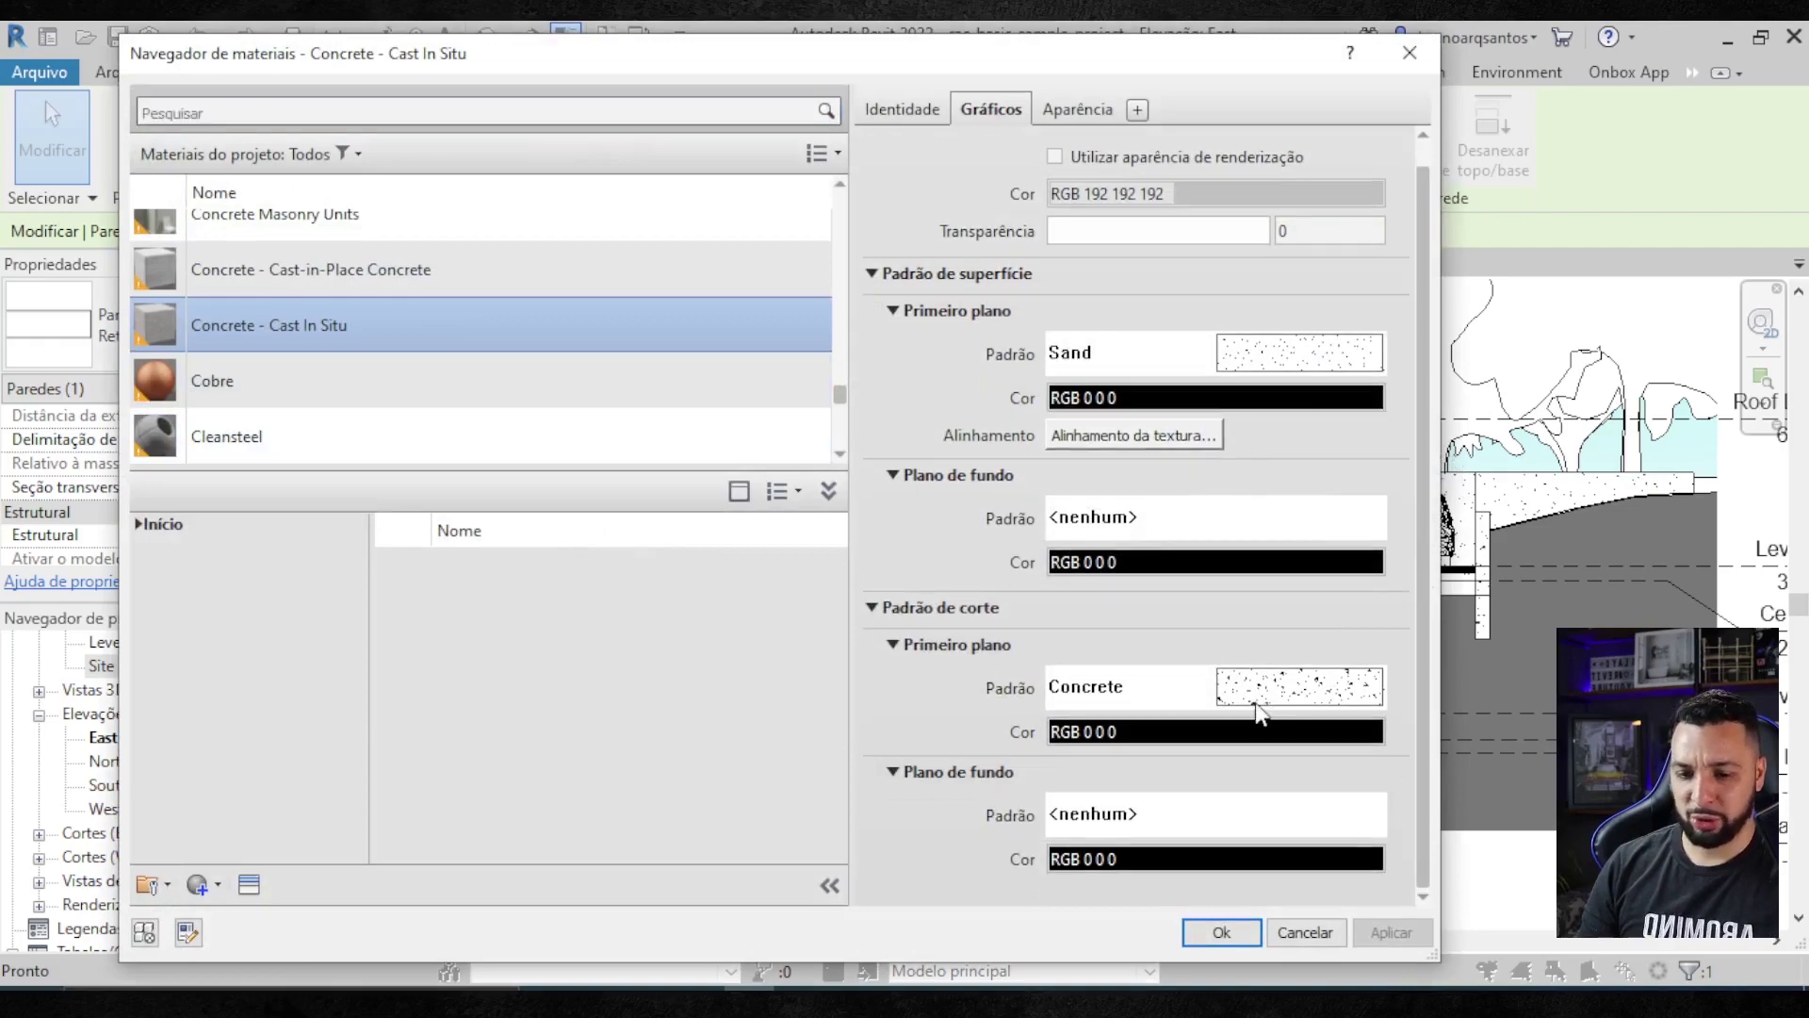
- Set its cut pattern to solid fill and confirm through all type dialogs
click(1301, 691)
click(633, 398)
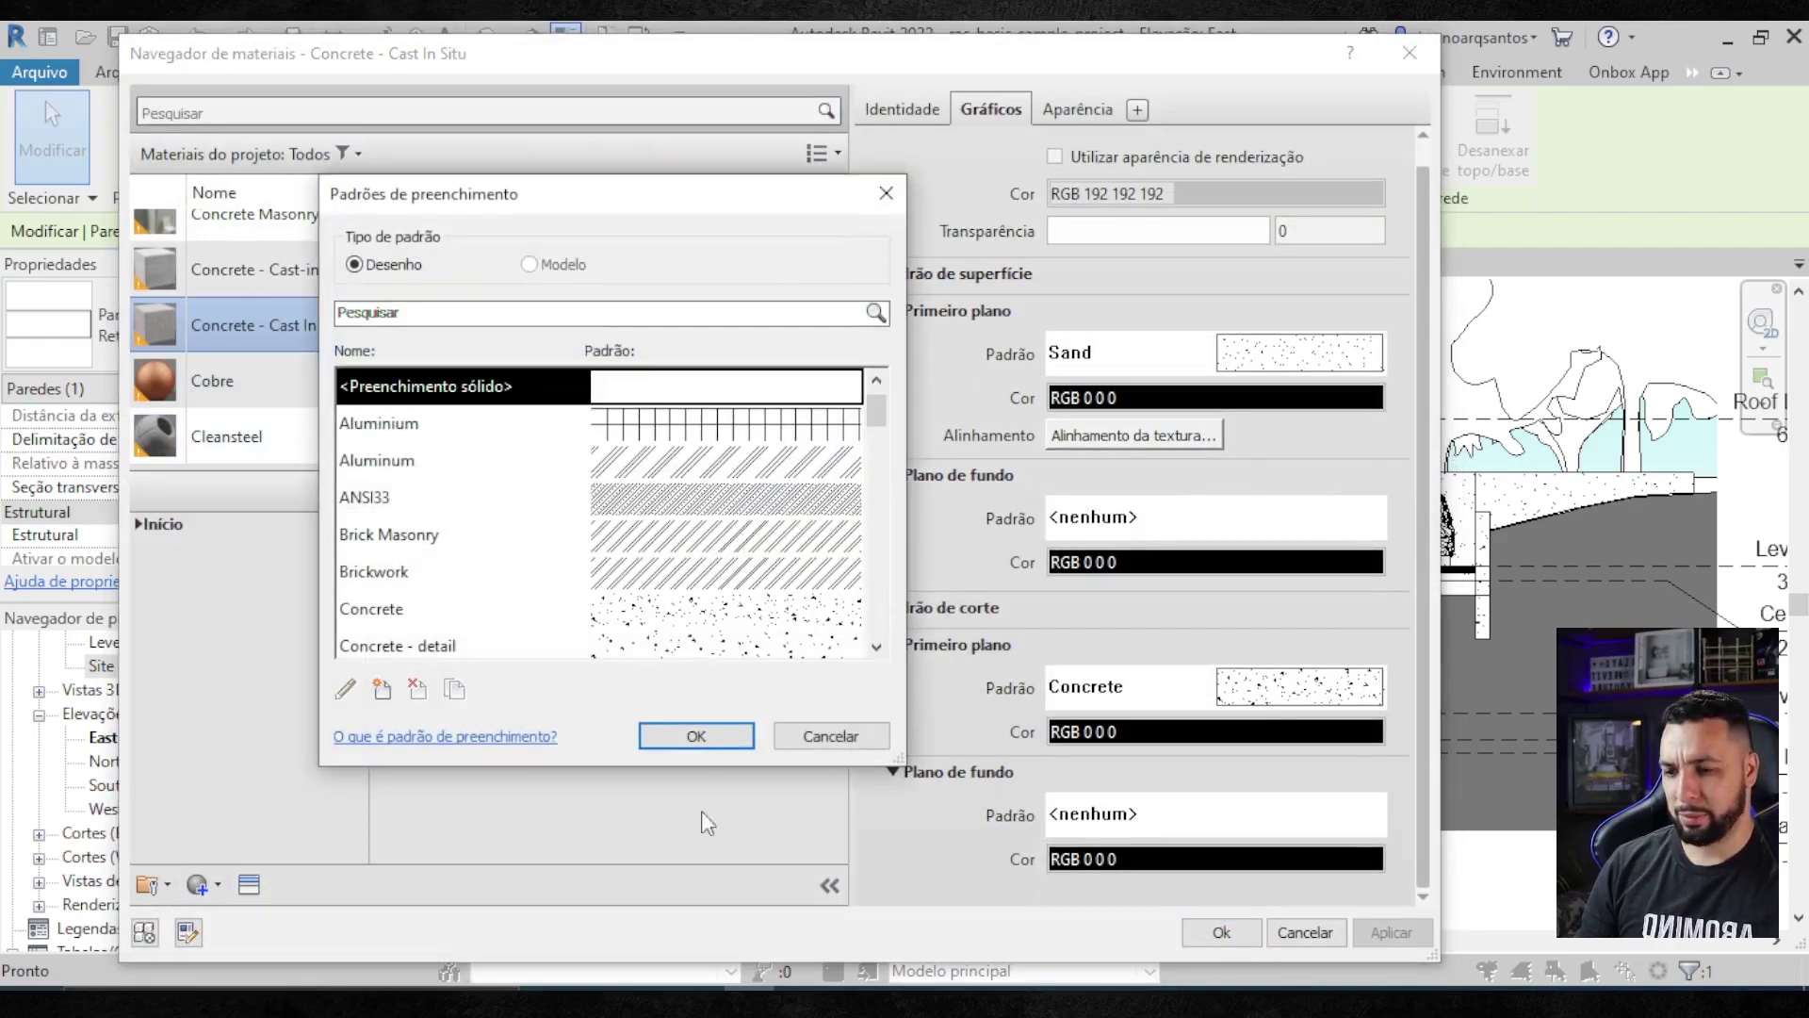
click(726, 735)
click(1215, 930)
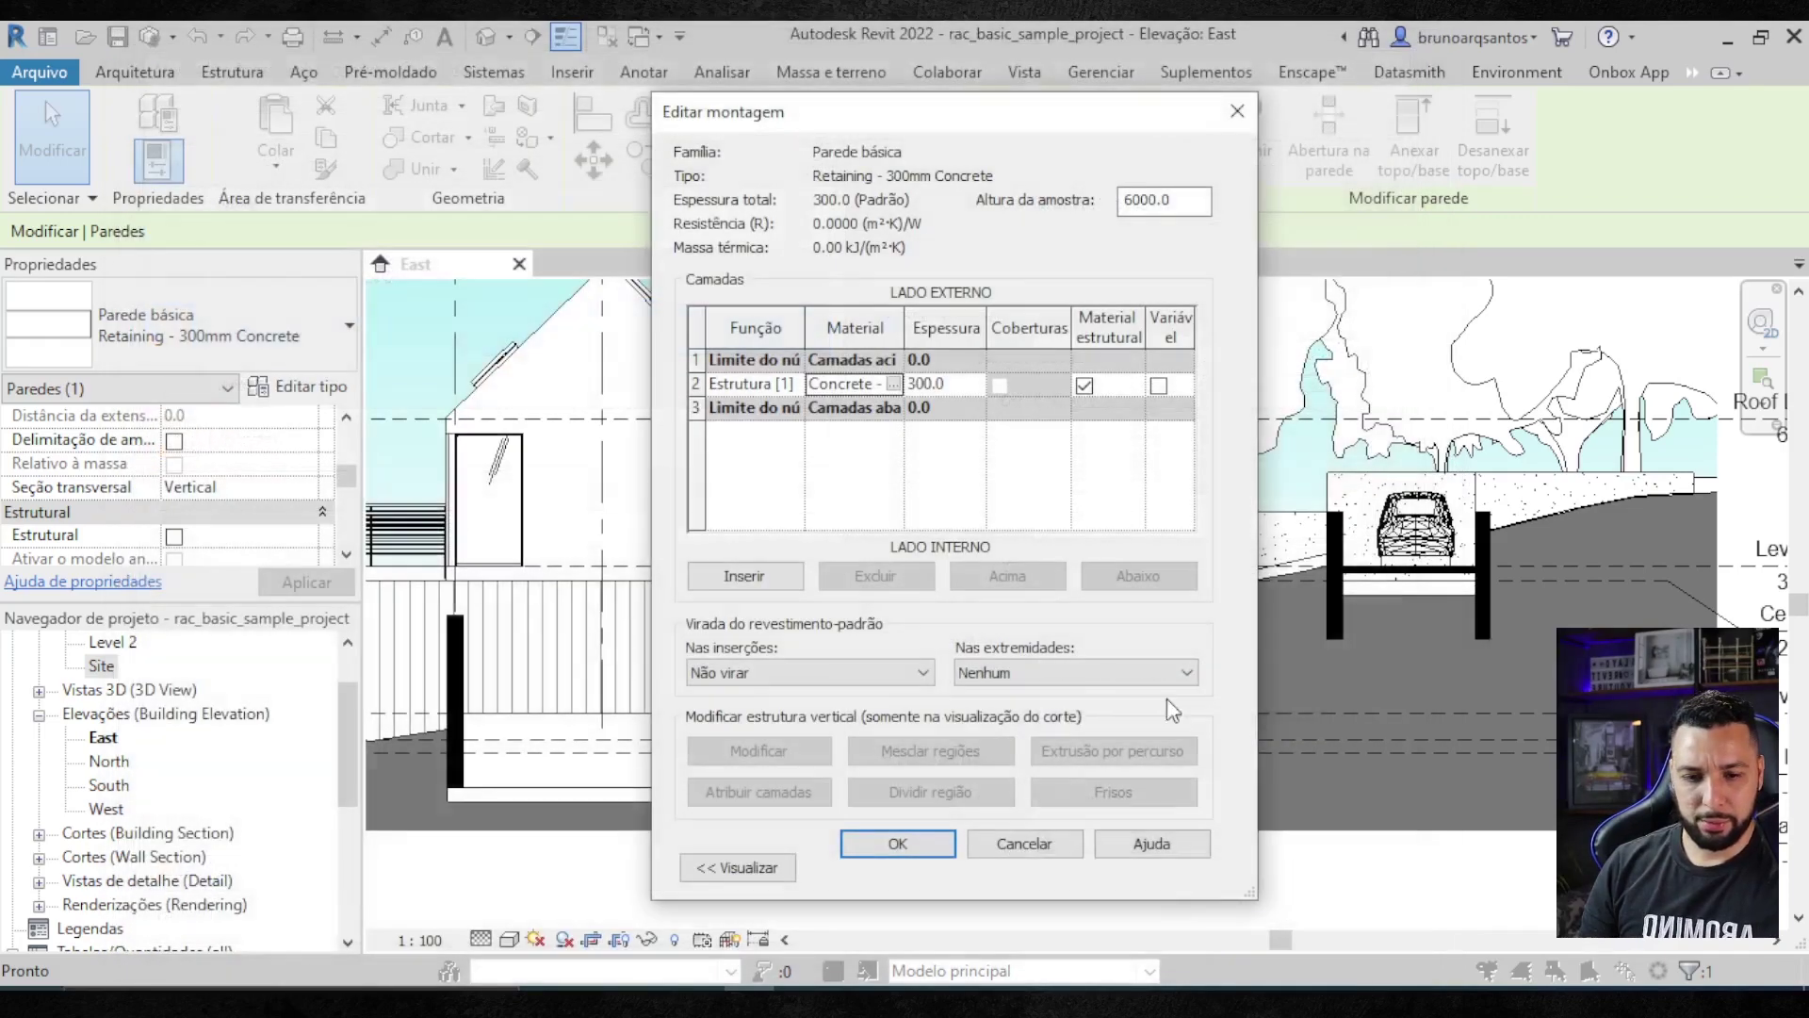
click(928, 844)
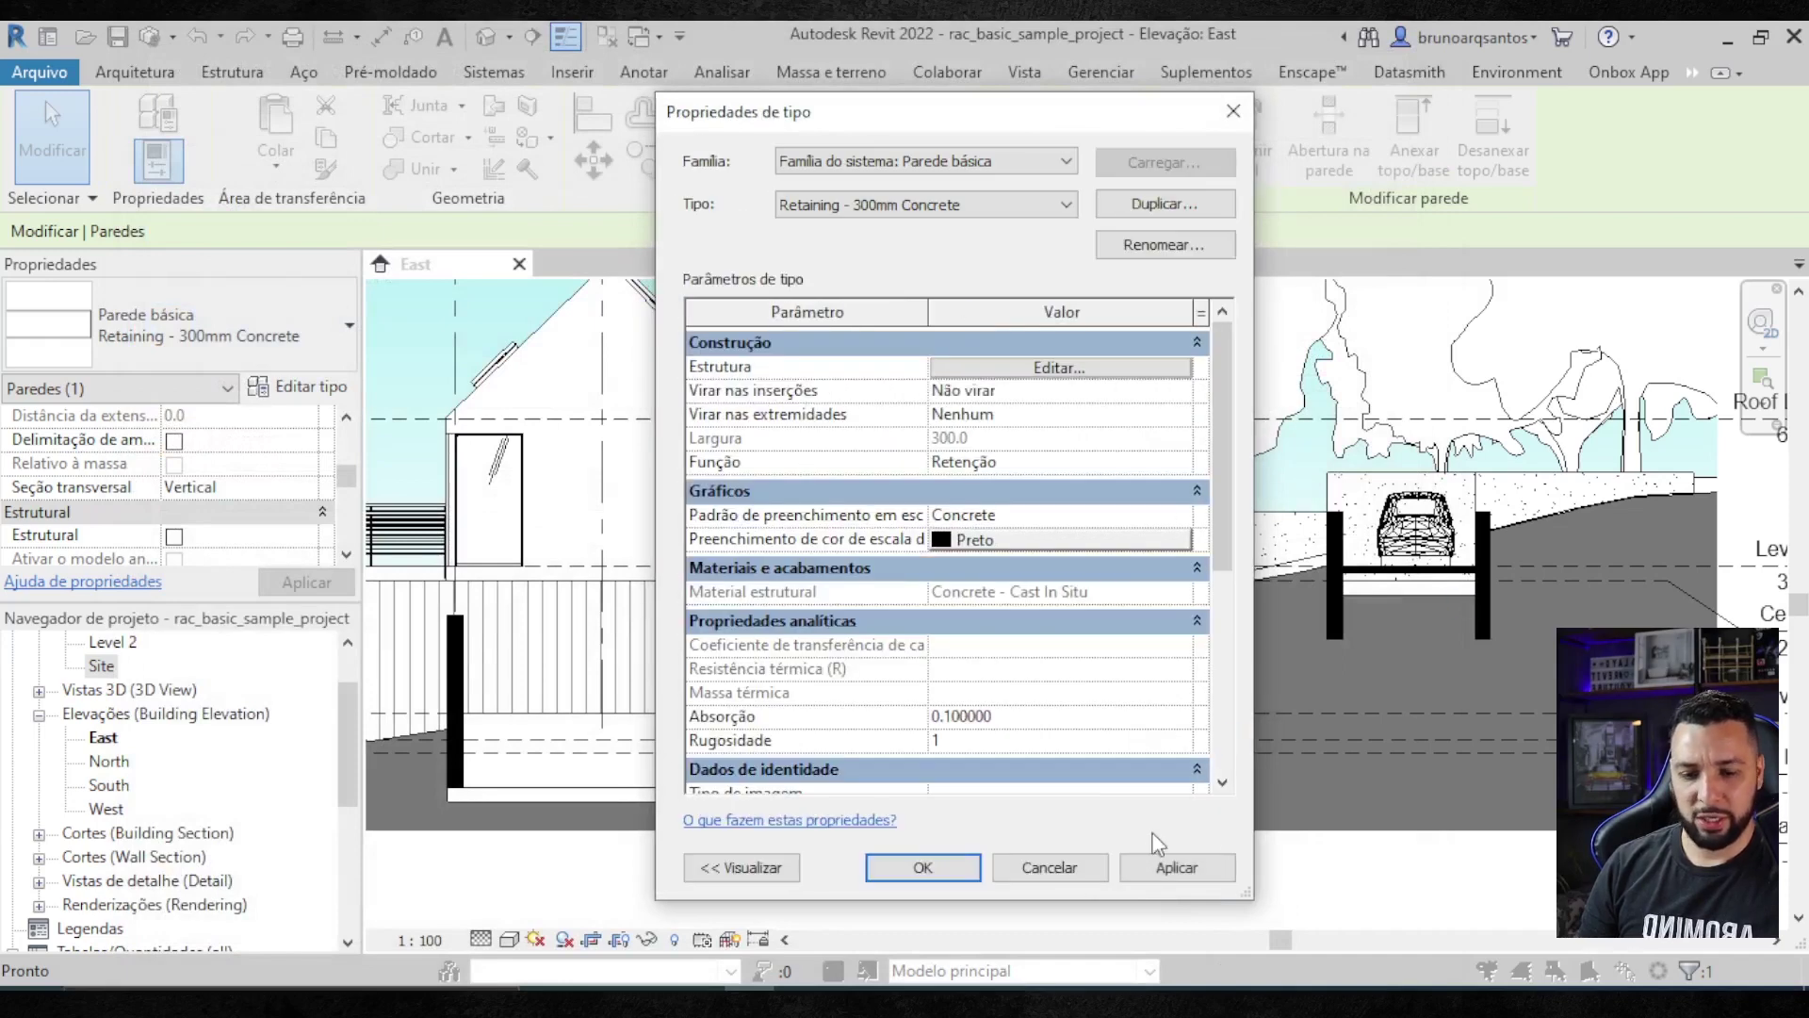
click(1178, 867)
click(922, 867)
- Deselect the wall, zoom around the elevation, and select Pad 2 beneath the house
scroll(1448, 610, up, 3)
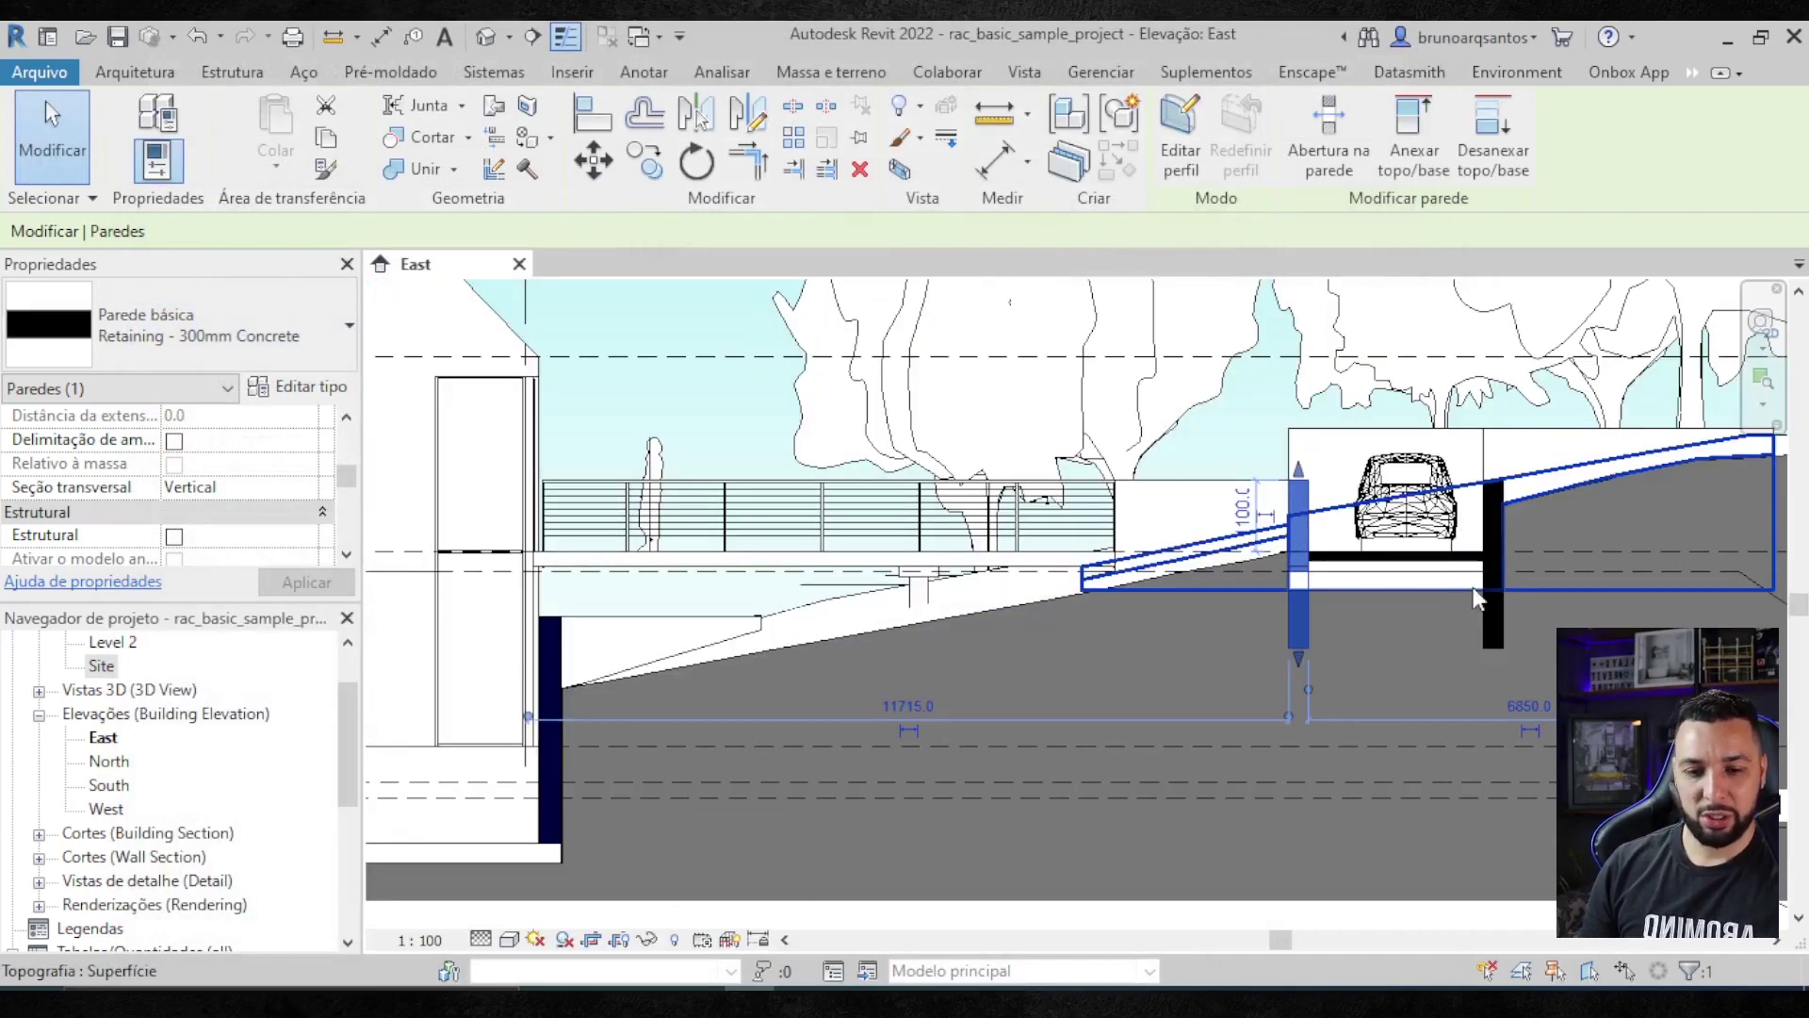
key(Escape)
scroll(1312, 574, down, 2)
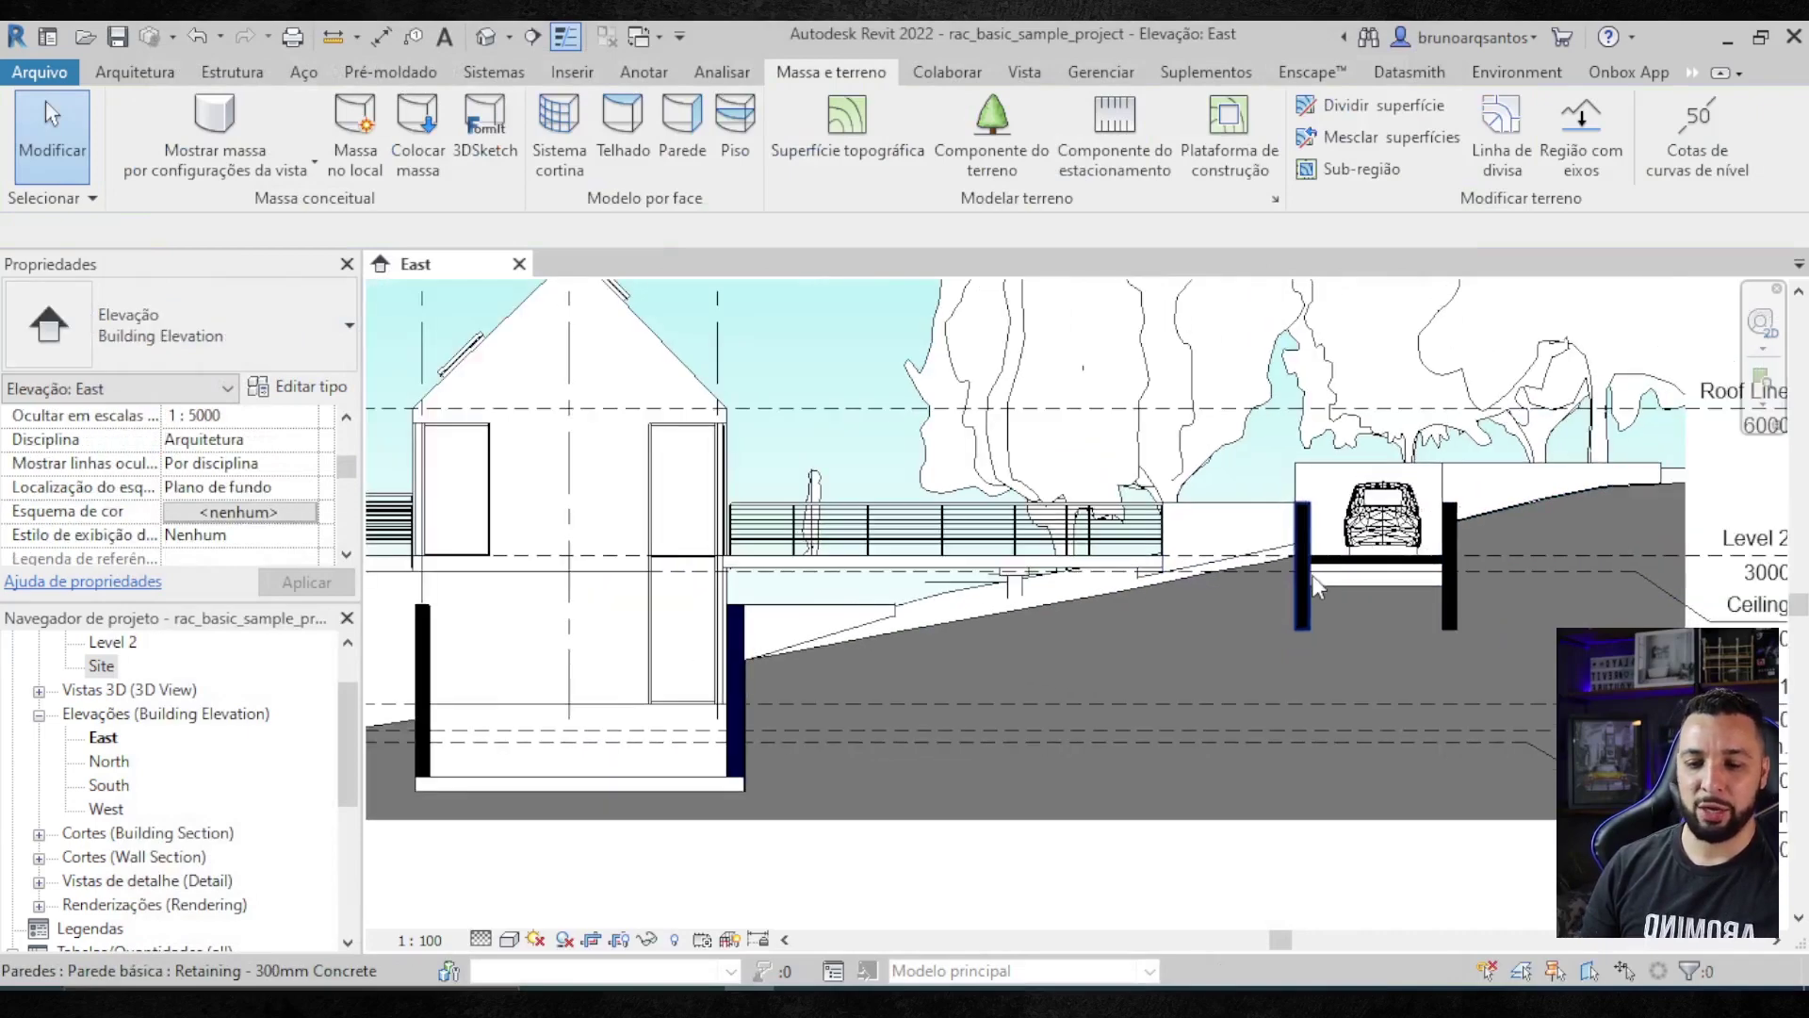
scroll(1361, 563, up, 2)
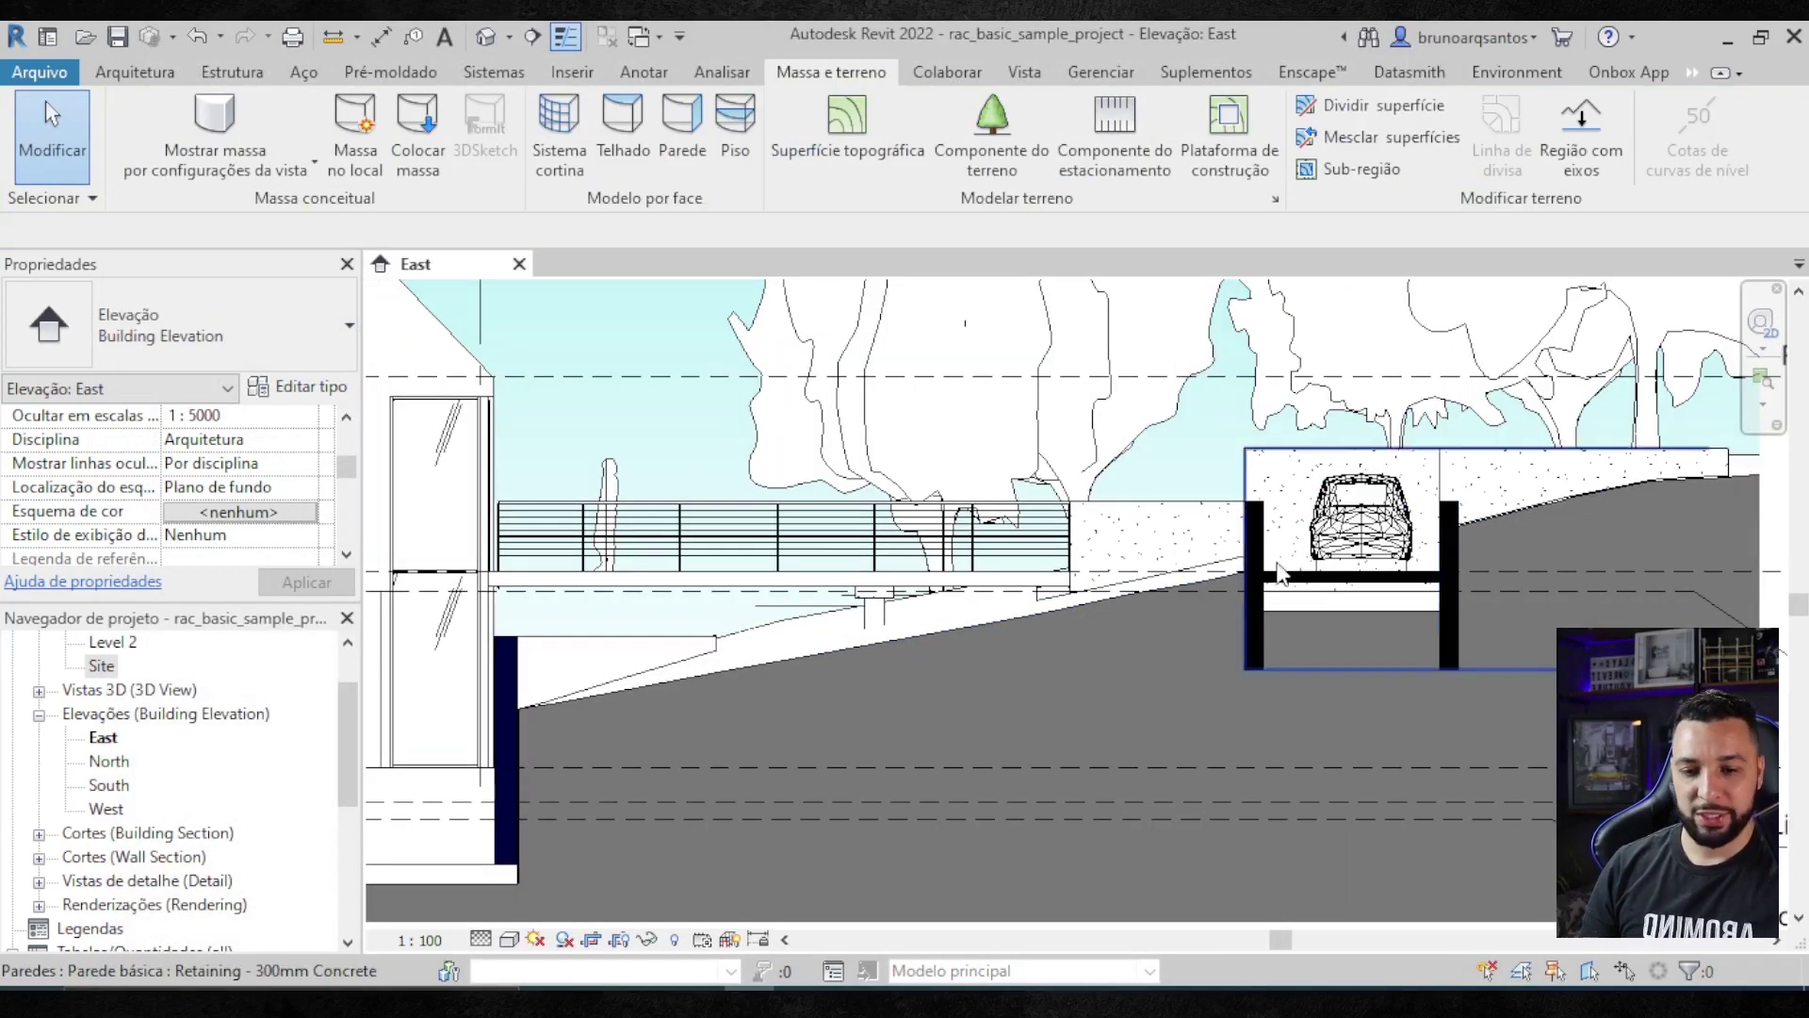
scroll(1263, 575, down, 3)
scroll(1320, 593, down, 1)
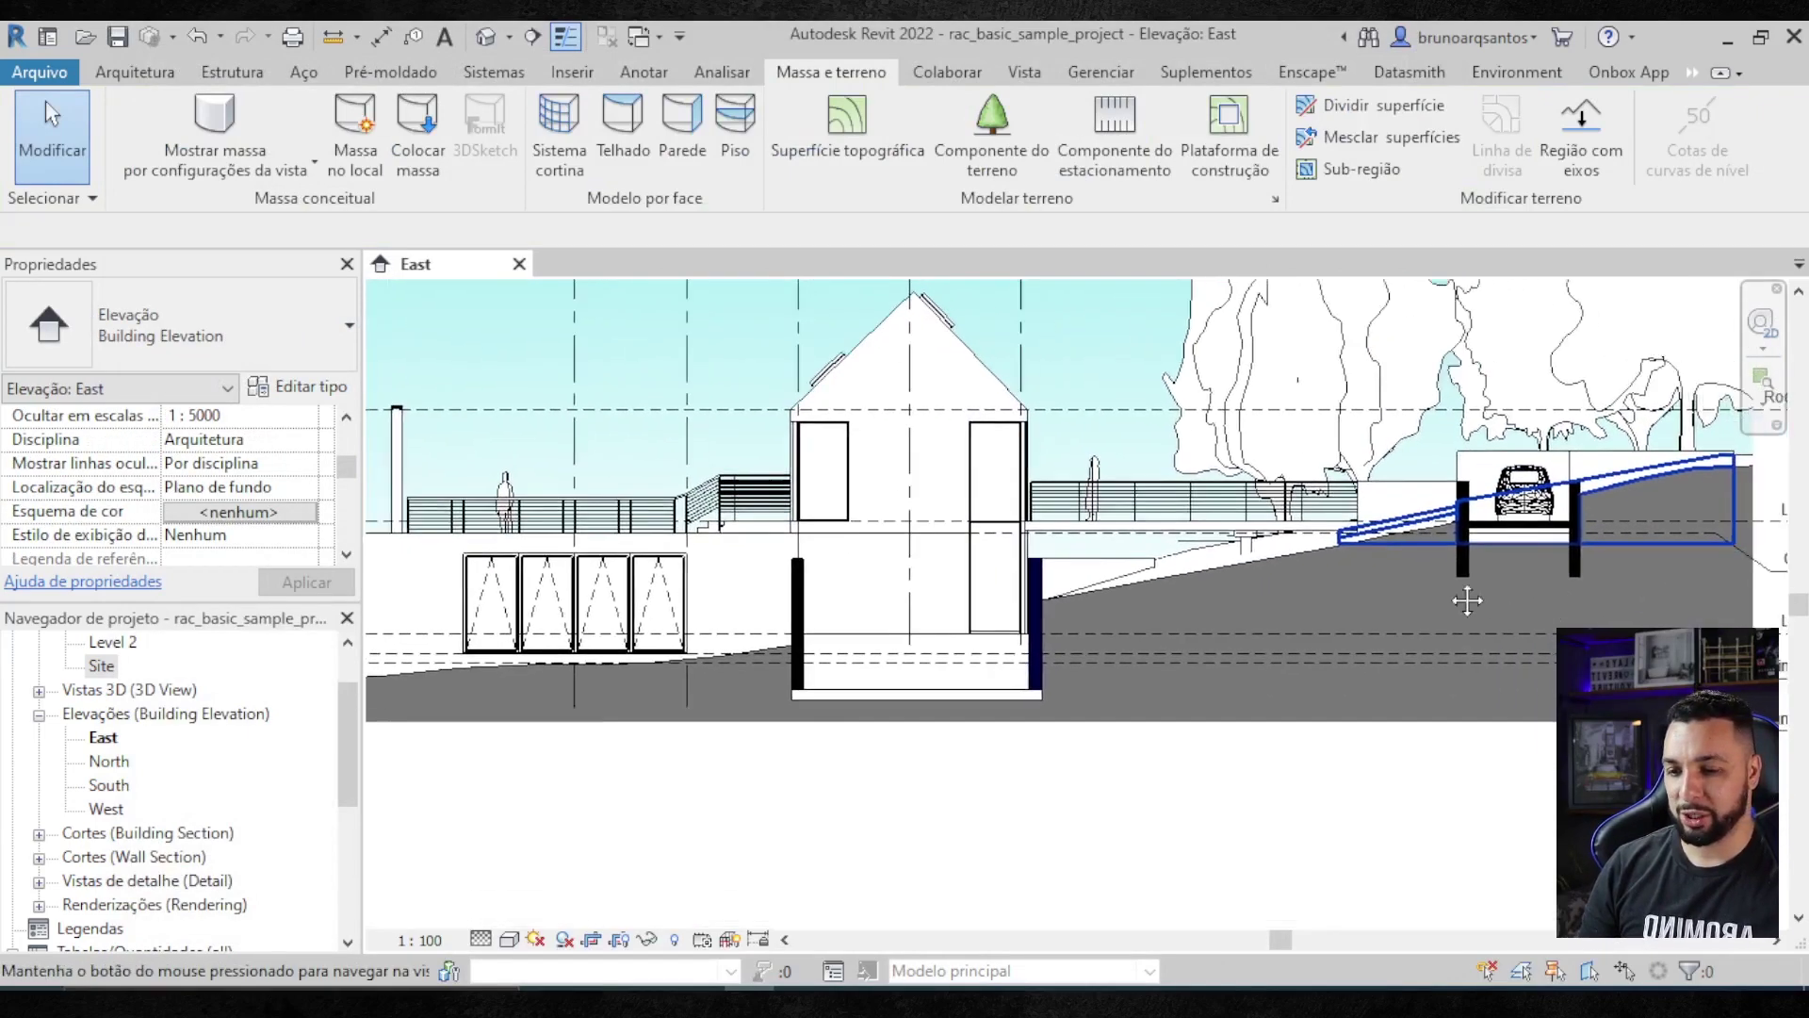
scroll(1145, 567, up, 2)
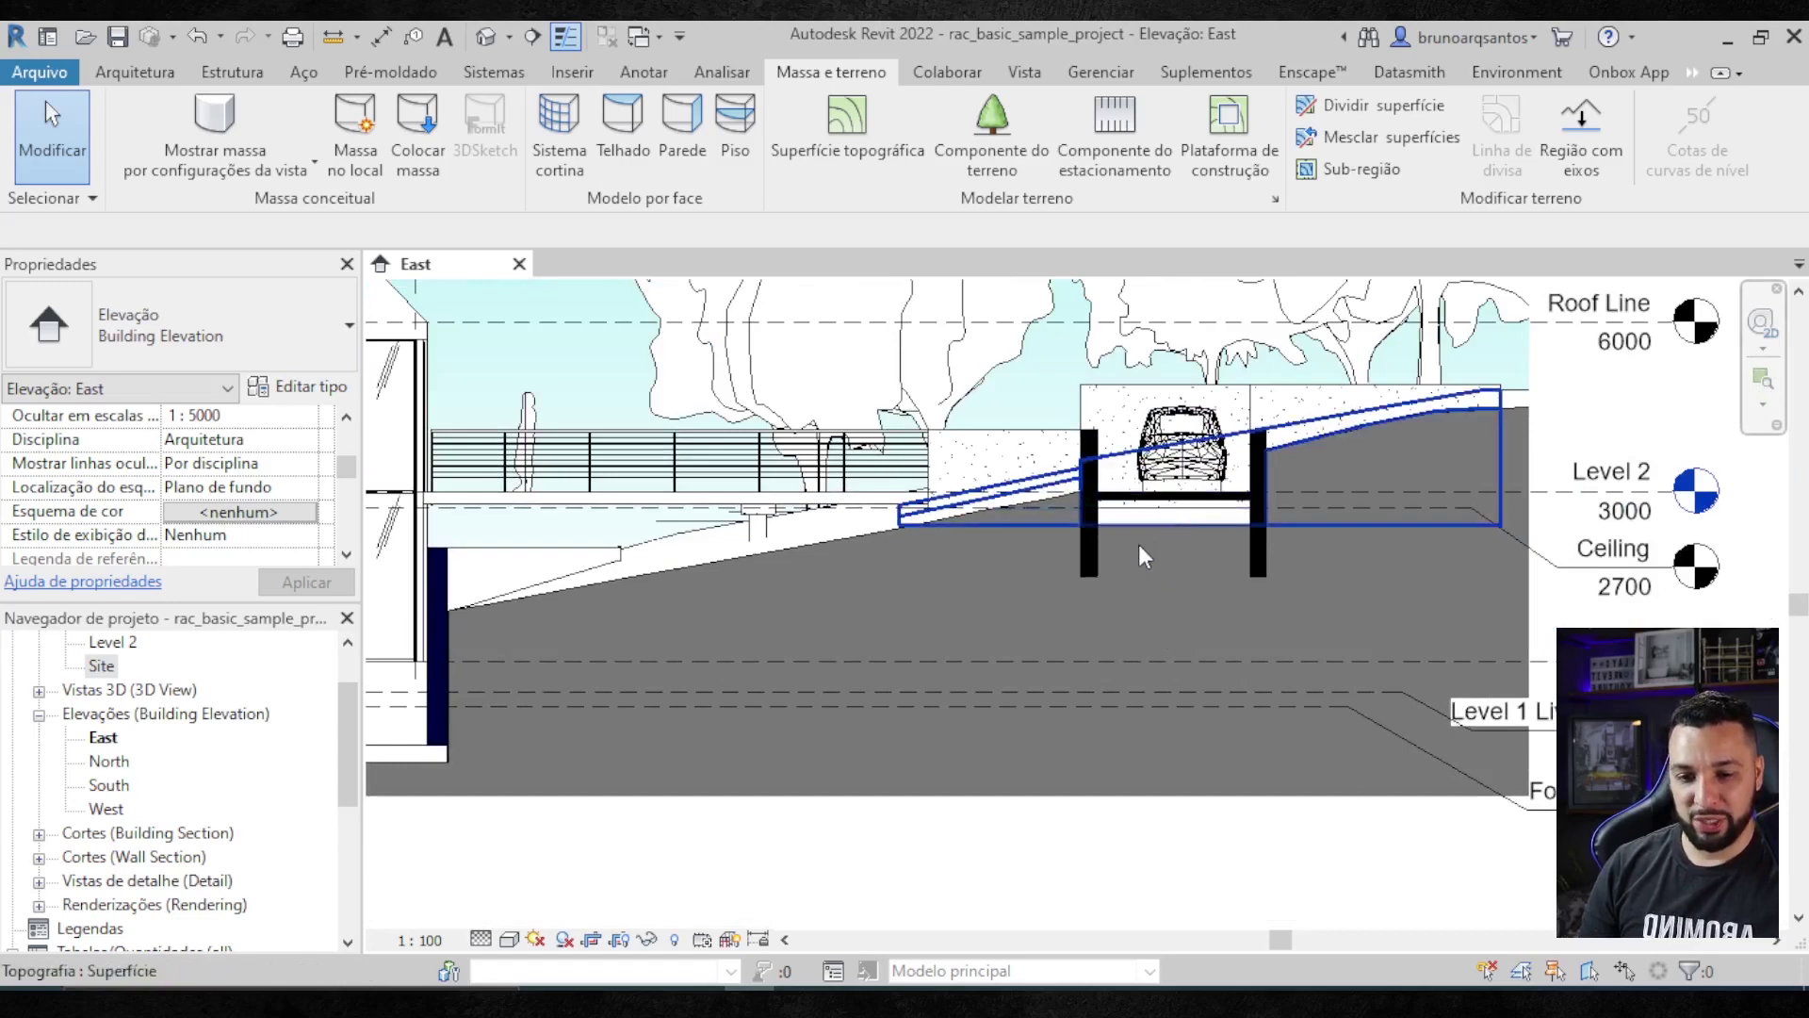
scroll(1160, 527, up, 3)
scroll(1171, 505, down, 4)
scroll(1071, 618, down, 1)
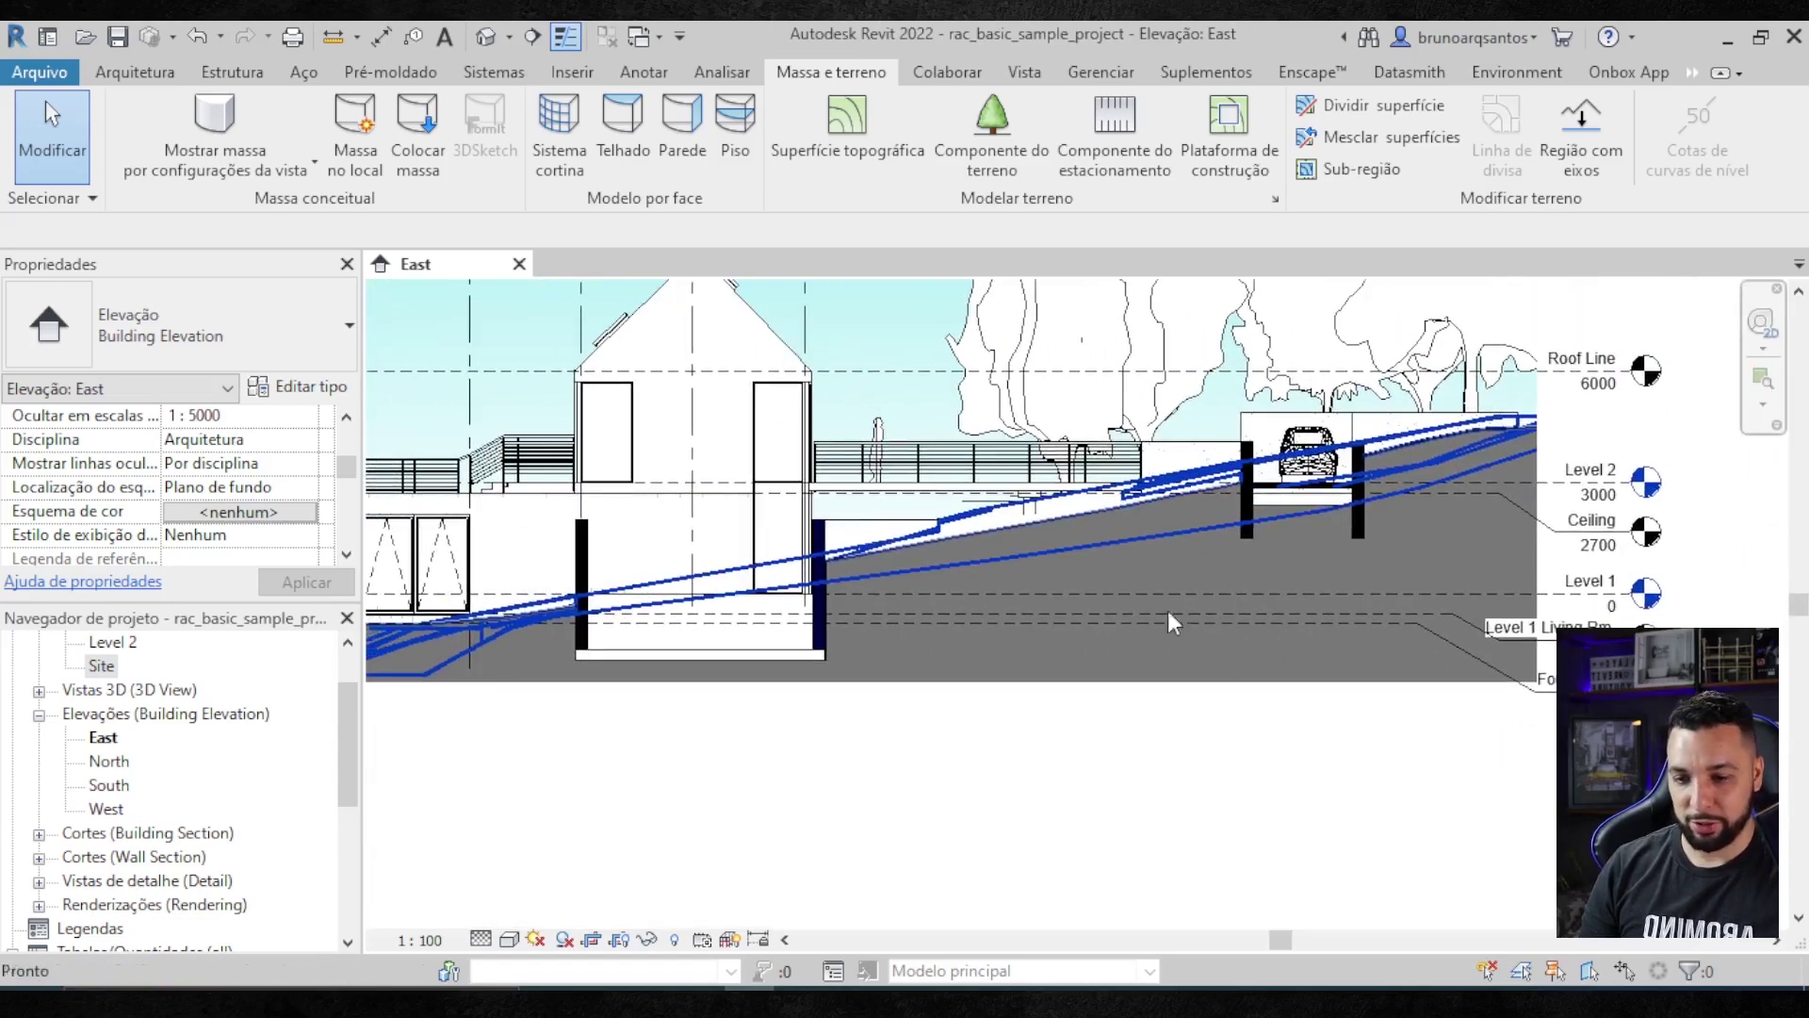
scroll(716, 697, up, 1)
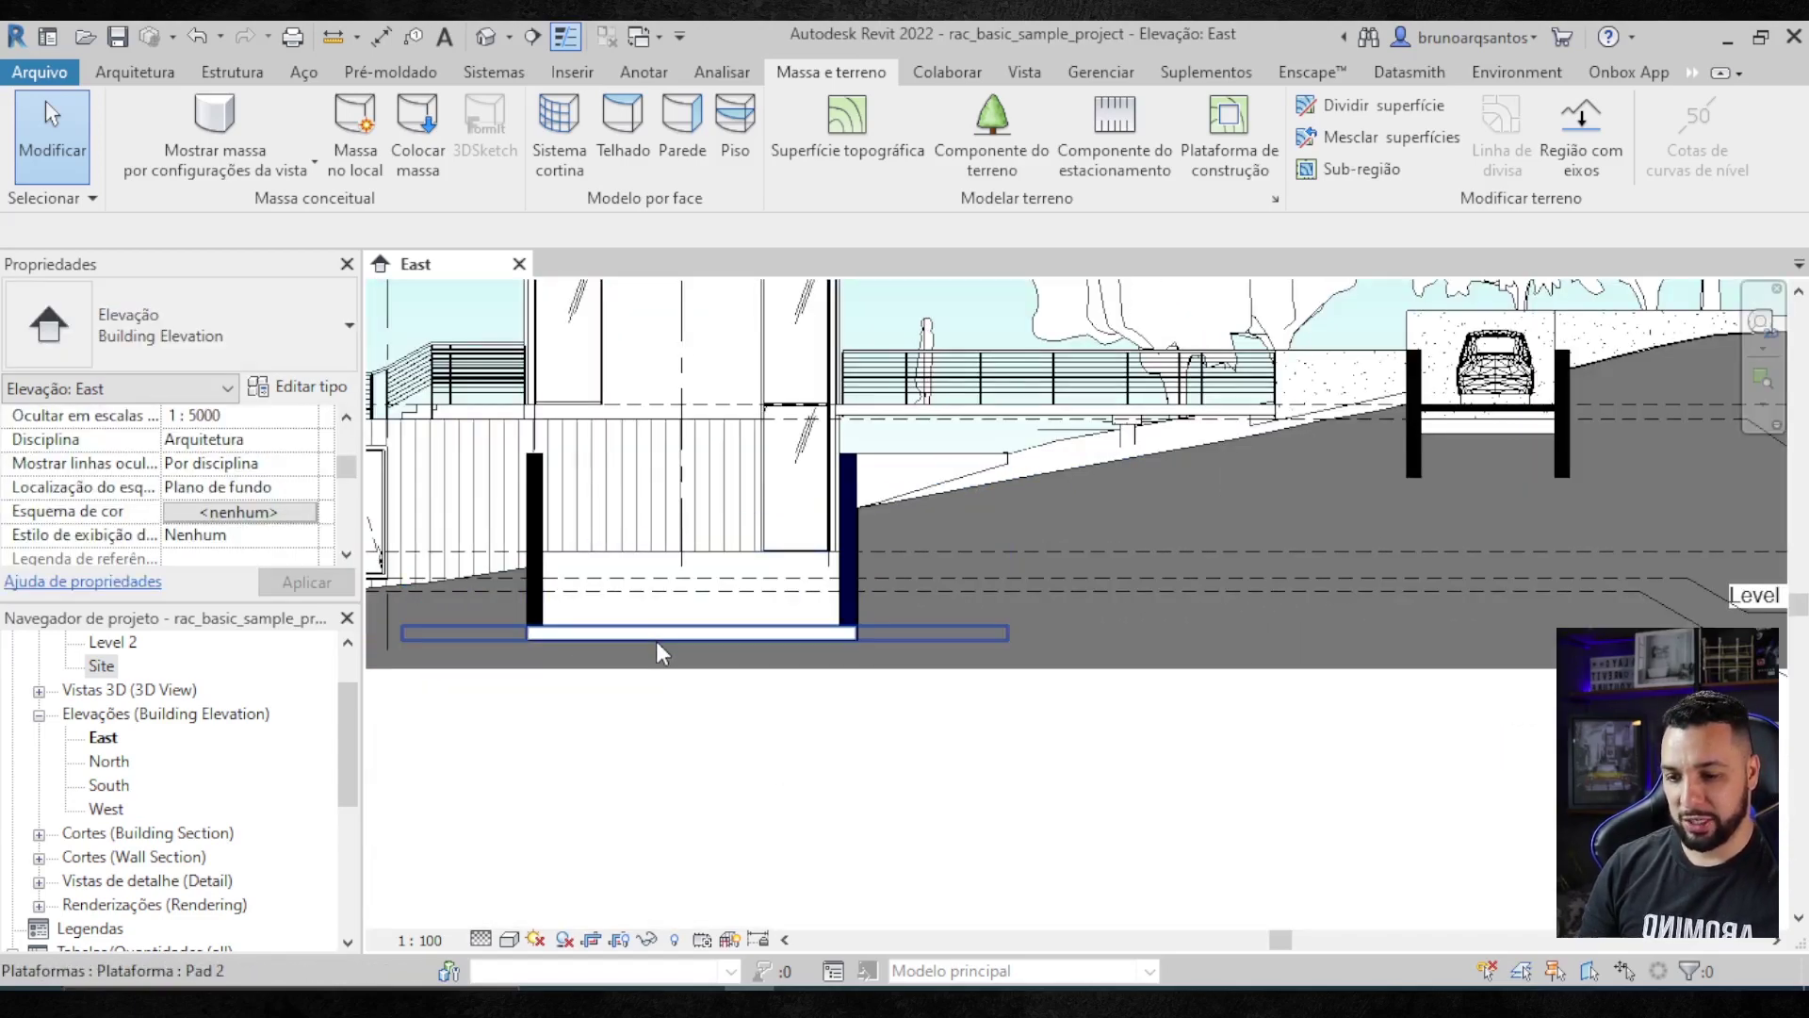
click(657, 642)
- Assign Concrete - Cast In Situ to Pad 2's structure layer and confirm the type changes
middle_drag(656, 645, 822, 624)
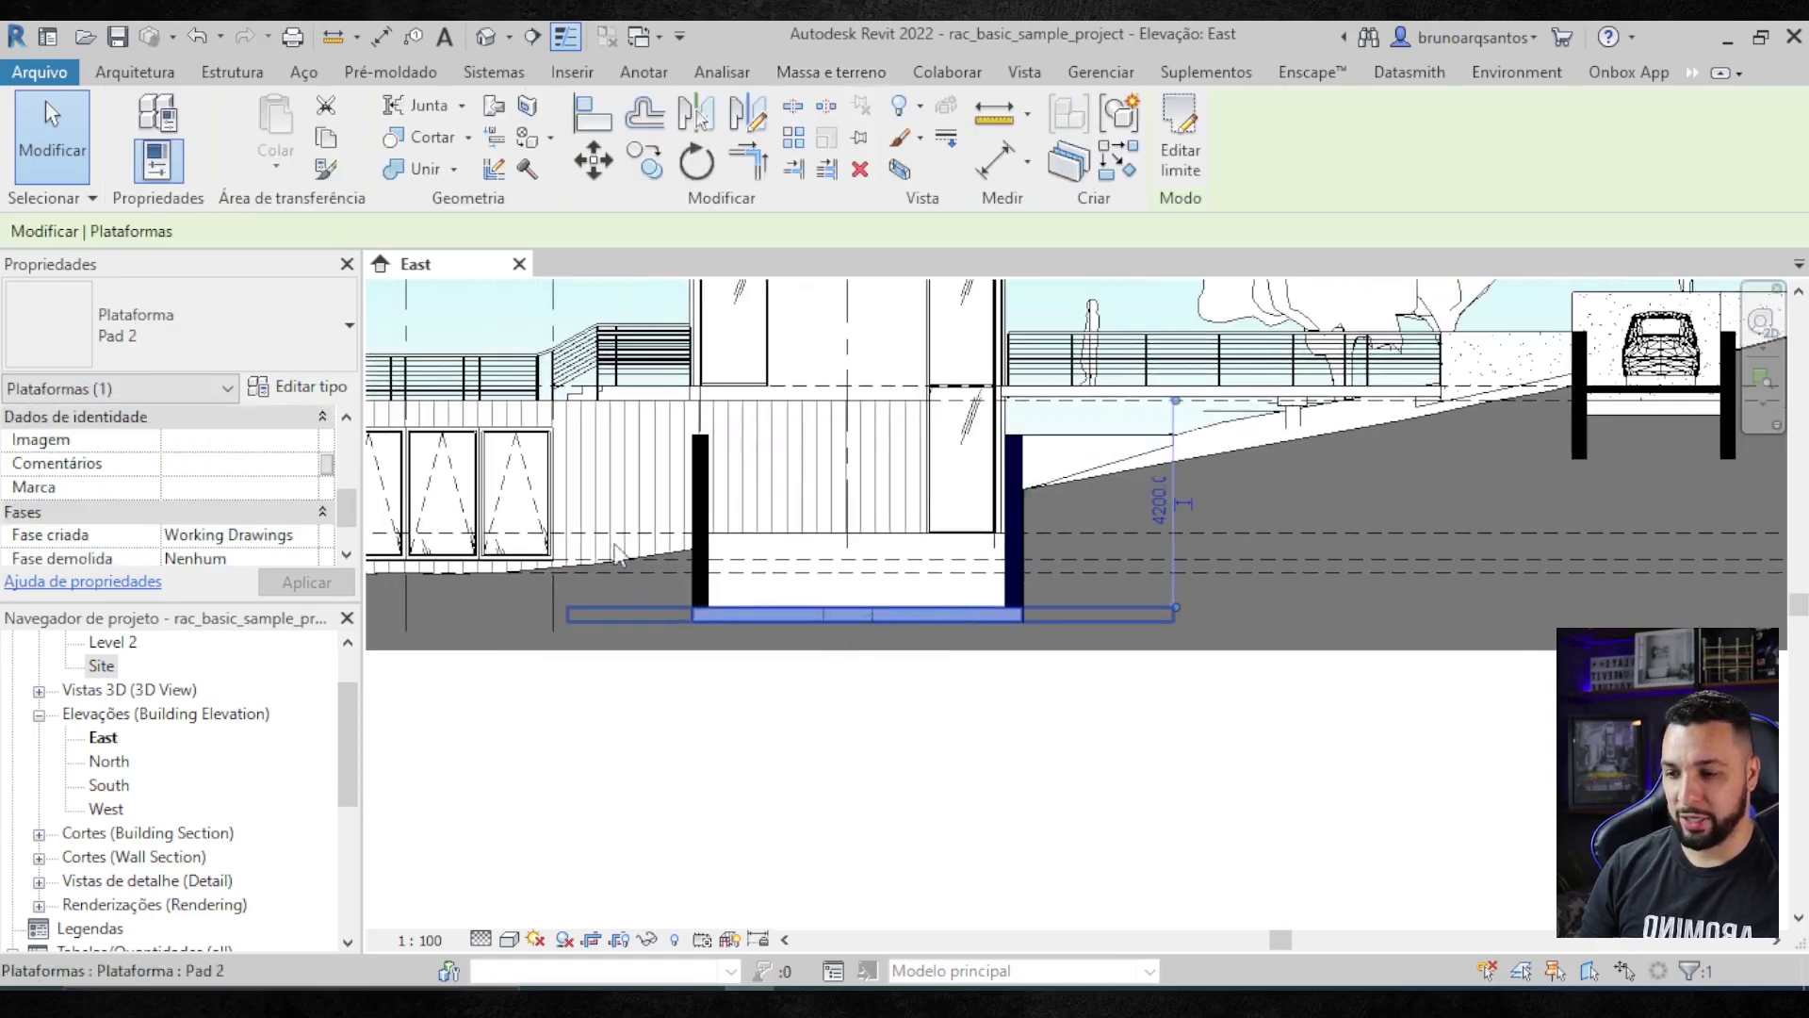
click(307, 392)
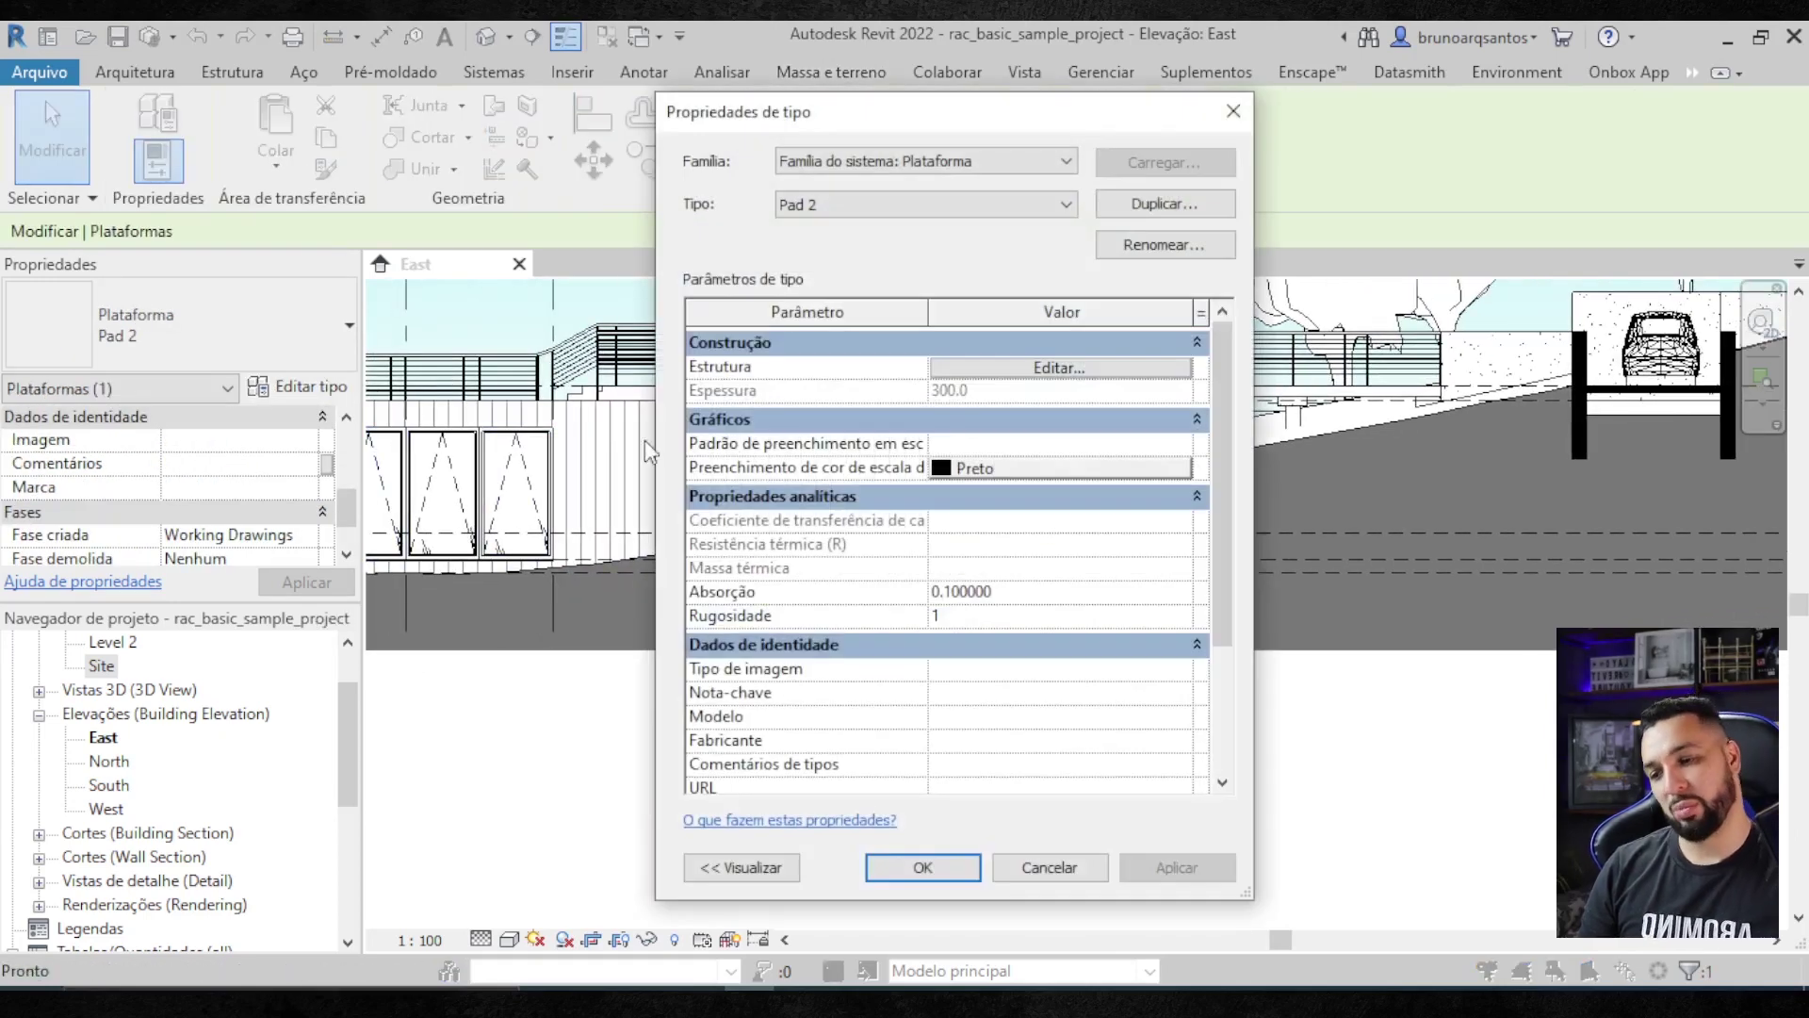
click(1003, 373)
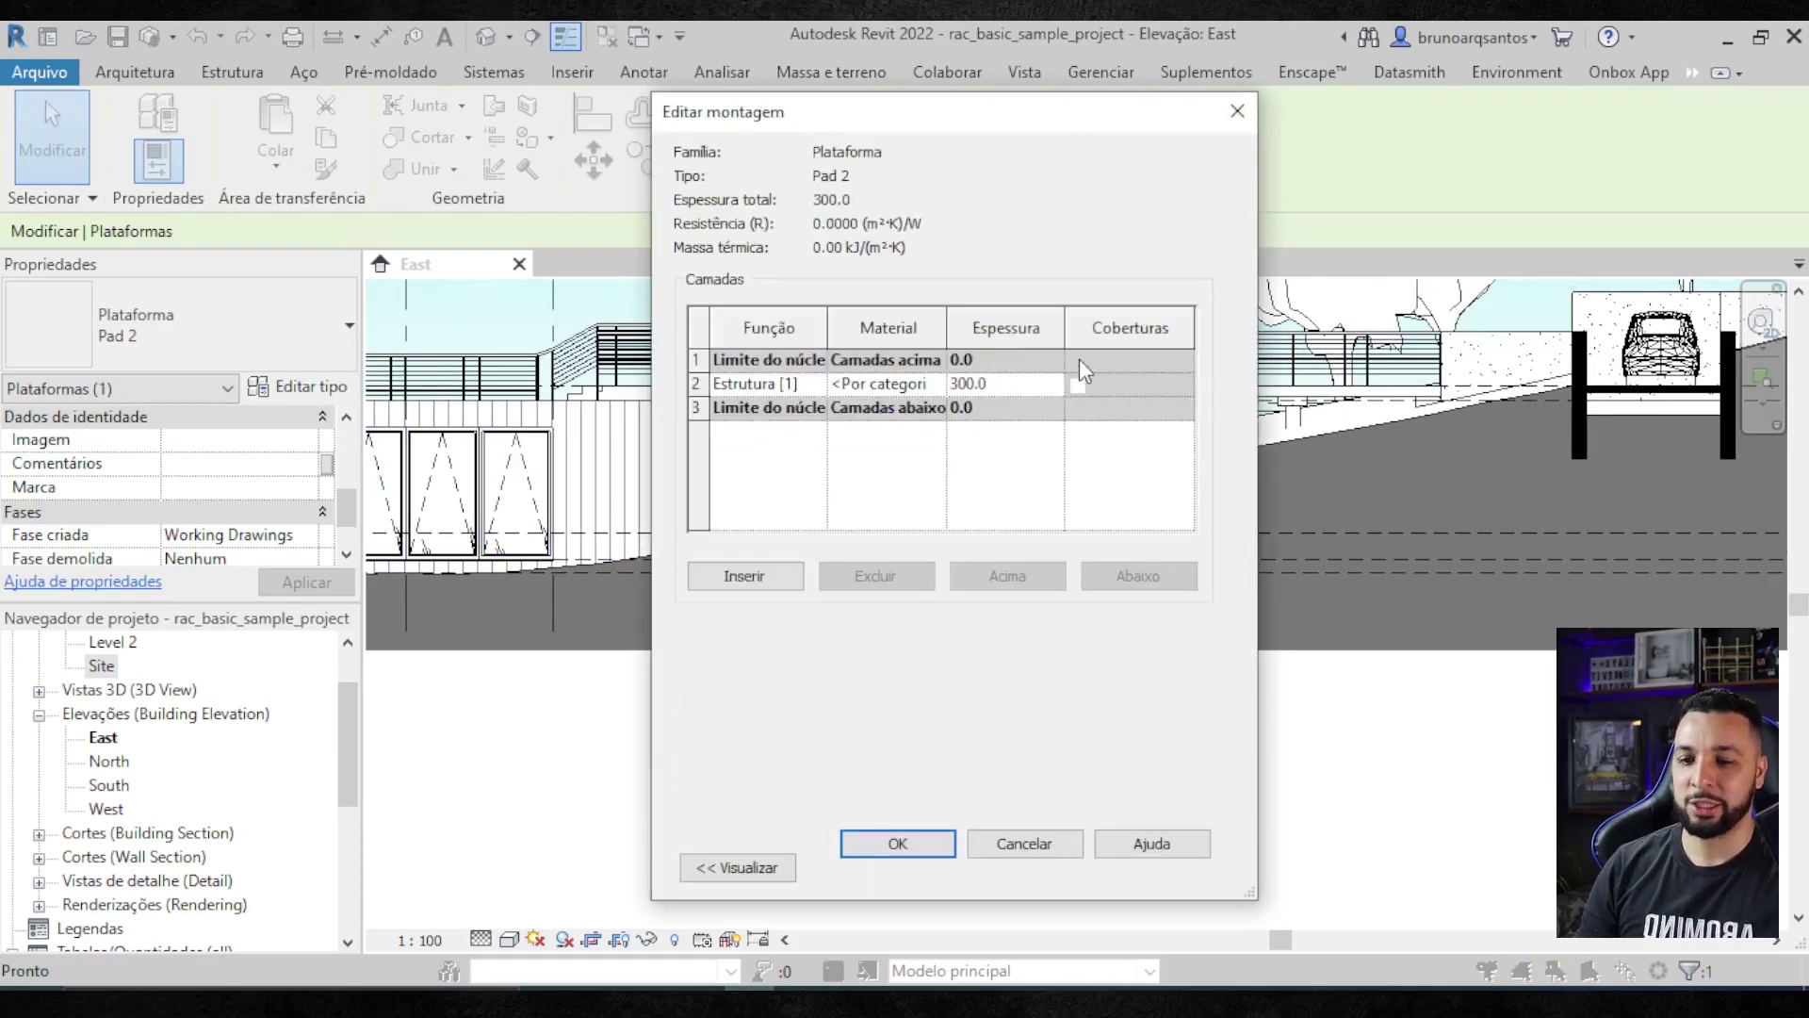
click(936, 383)
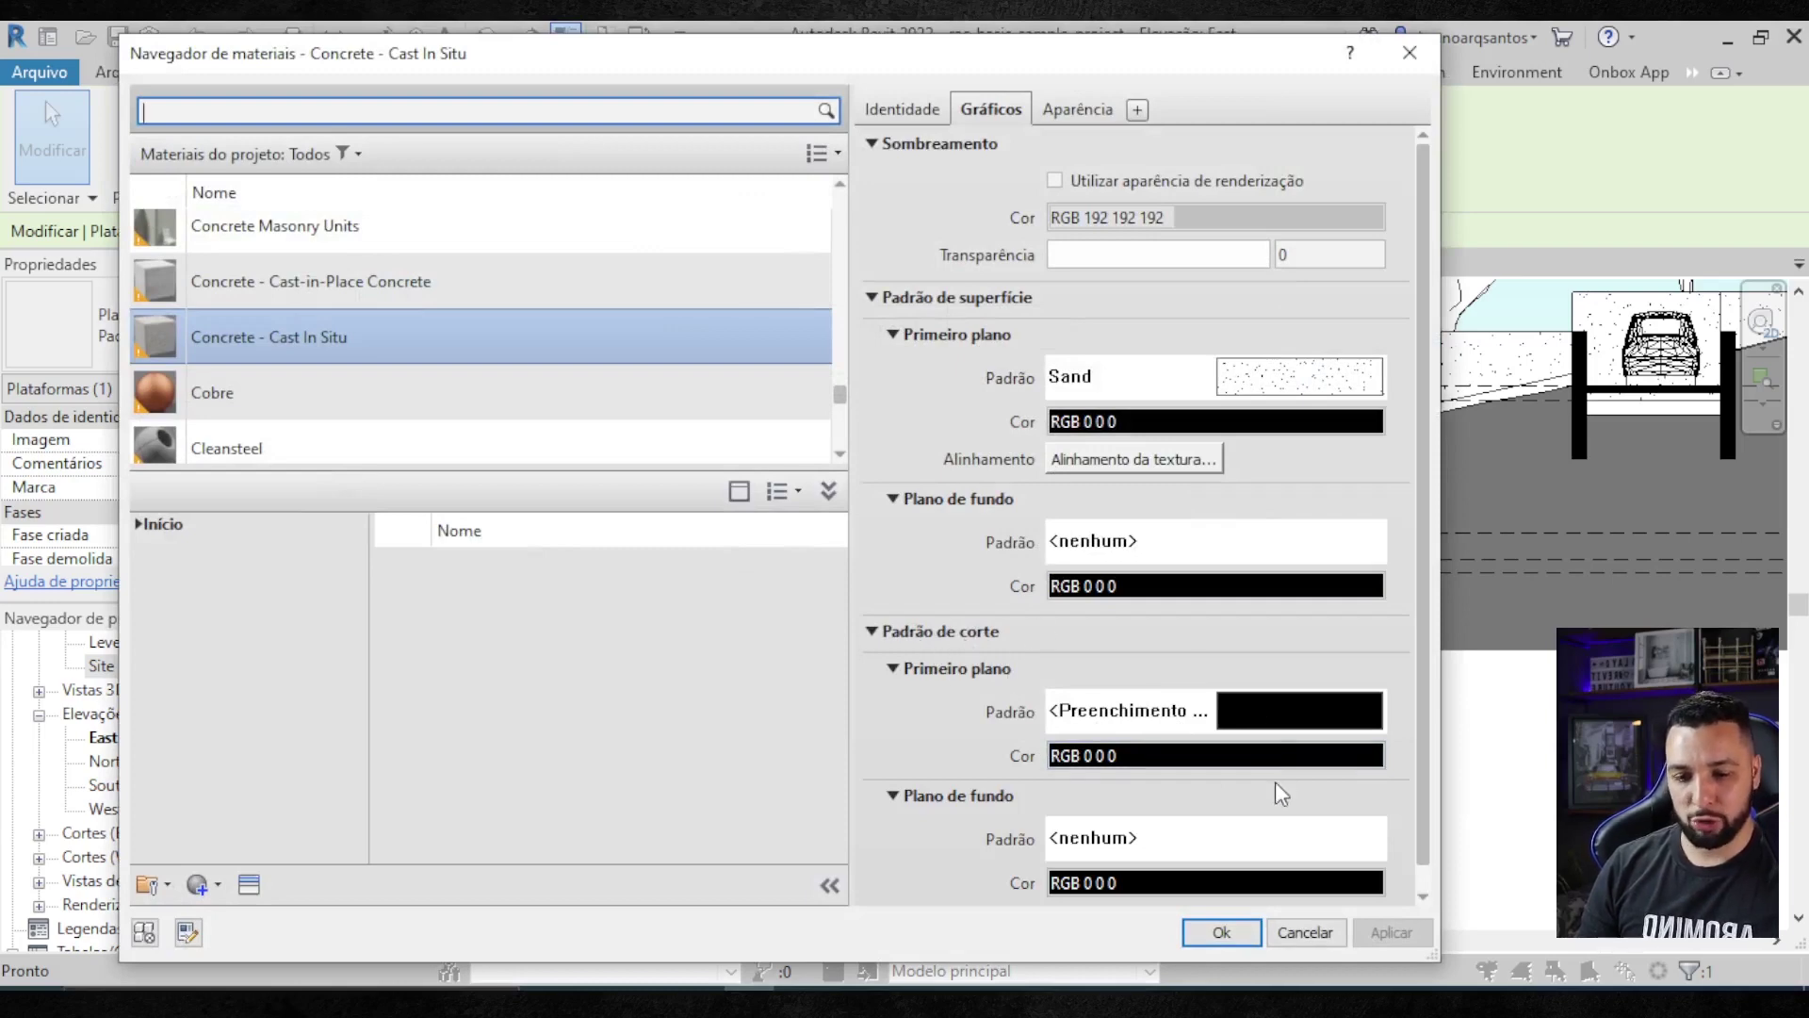
click(1235, 935)
click(925, 839)
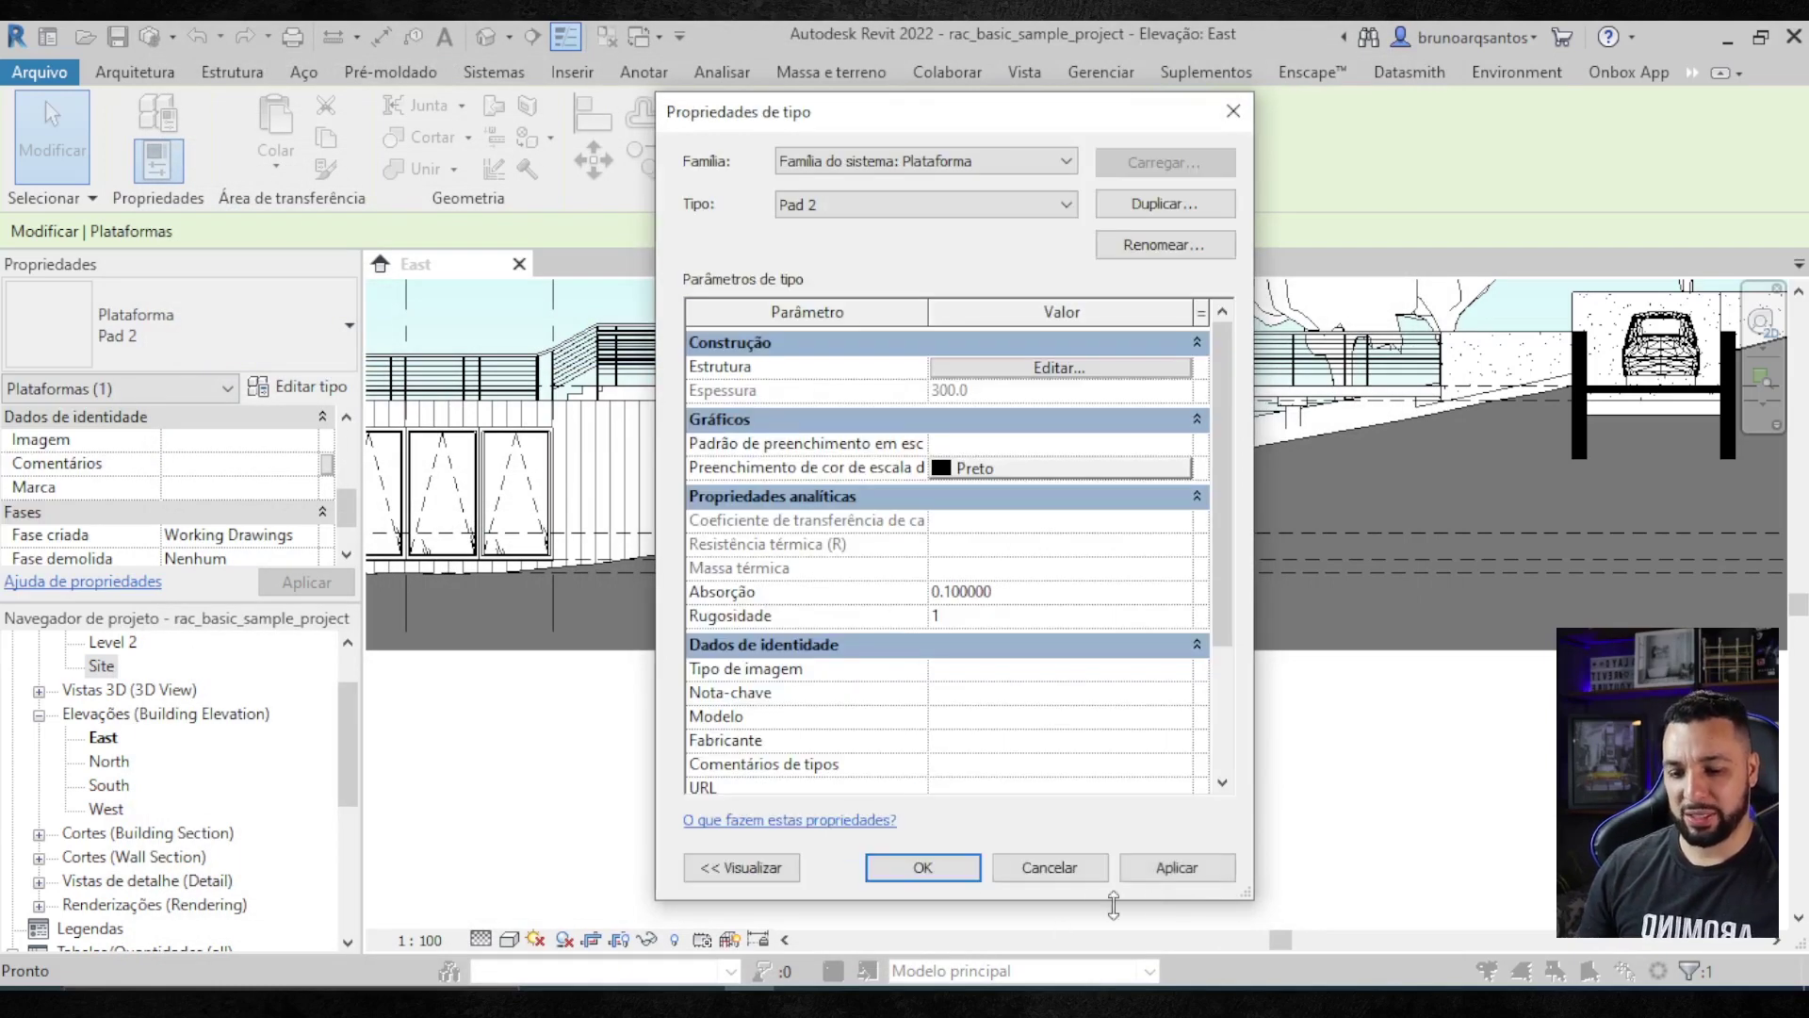
click(1144, 868)
click(886, 869)
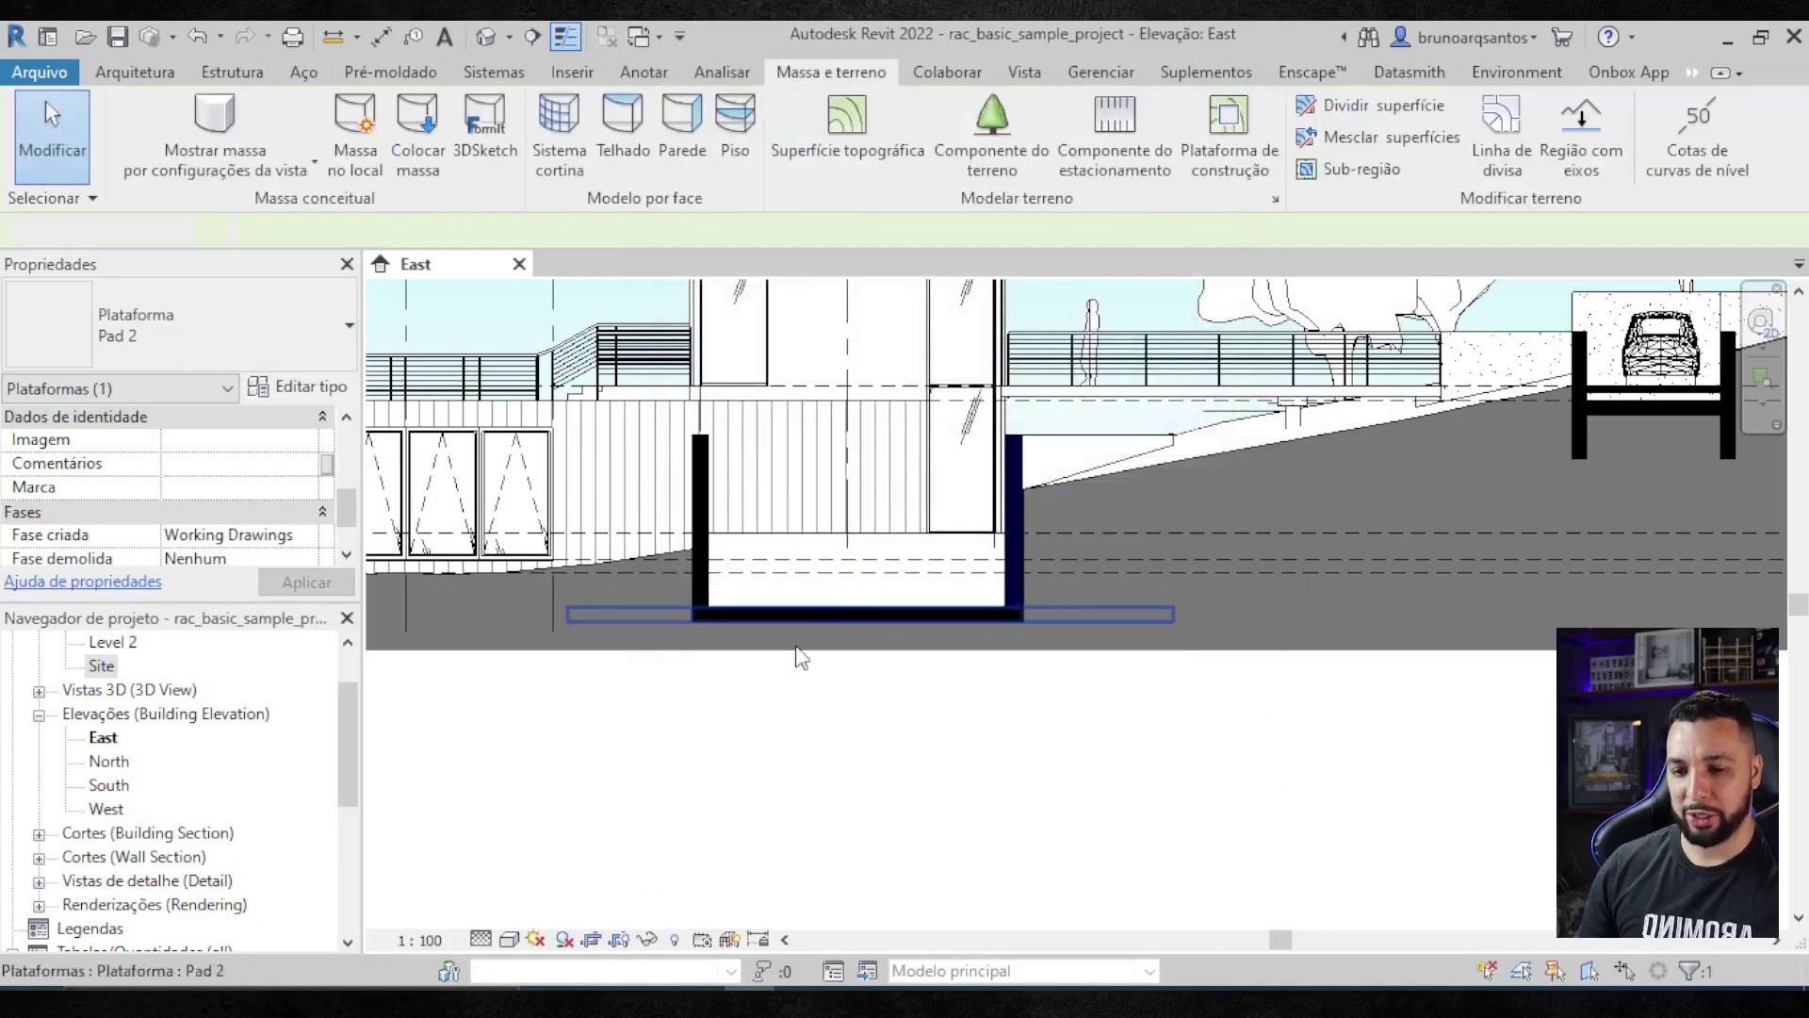
scroll(786, 625, up, 2)
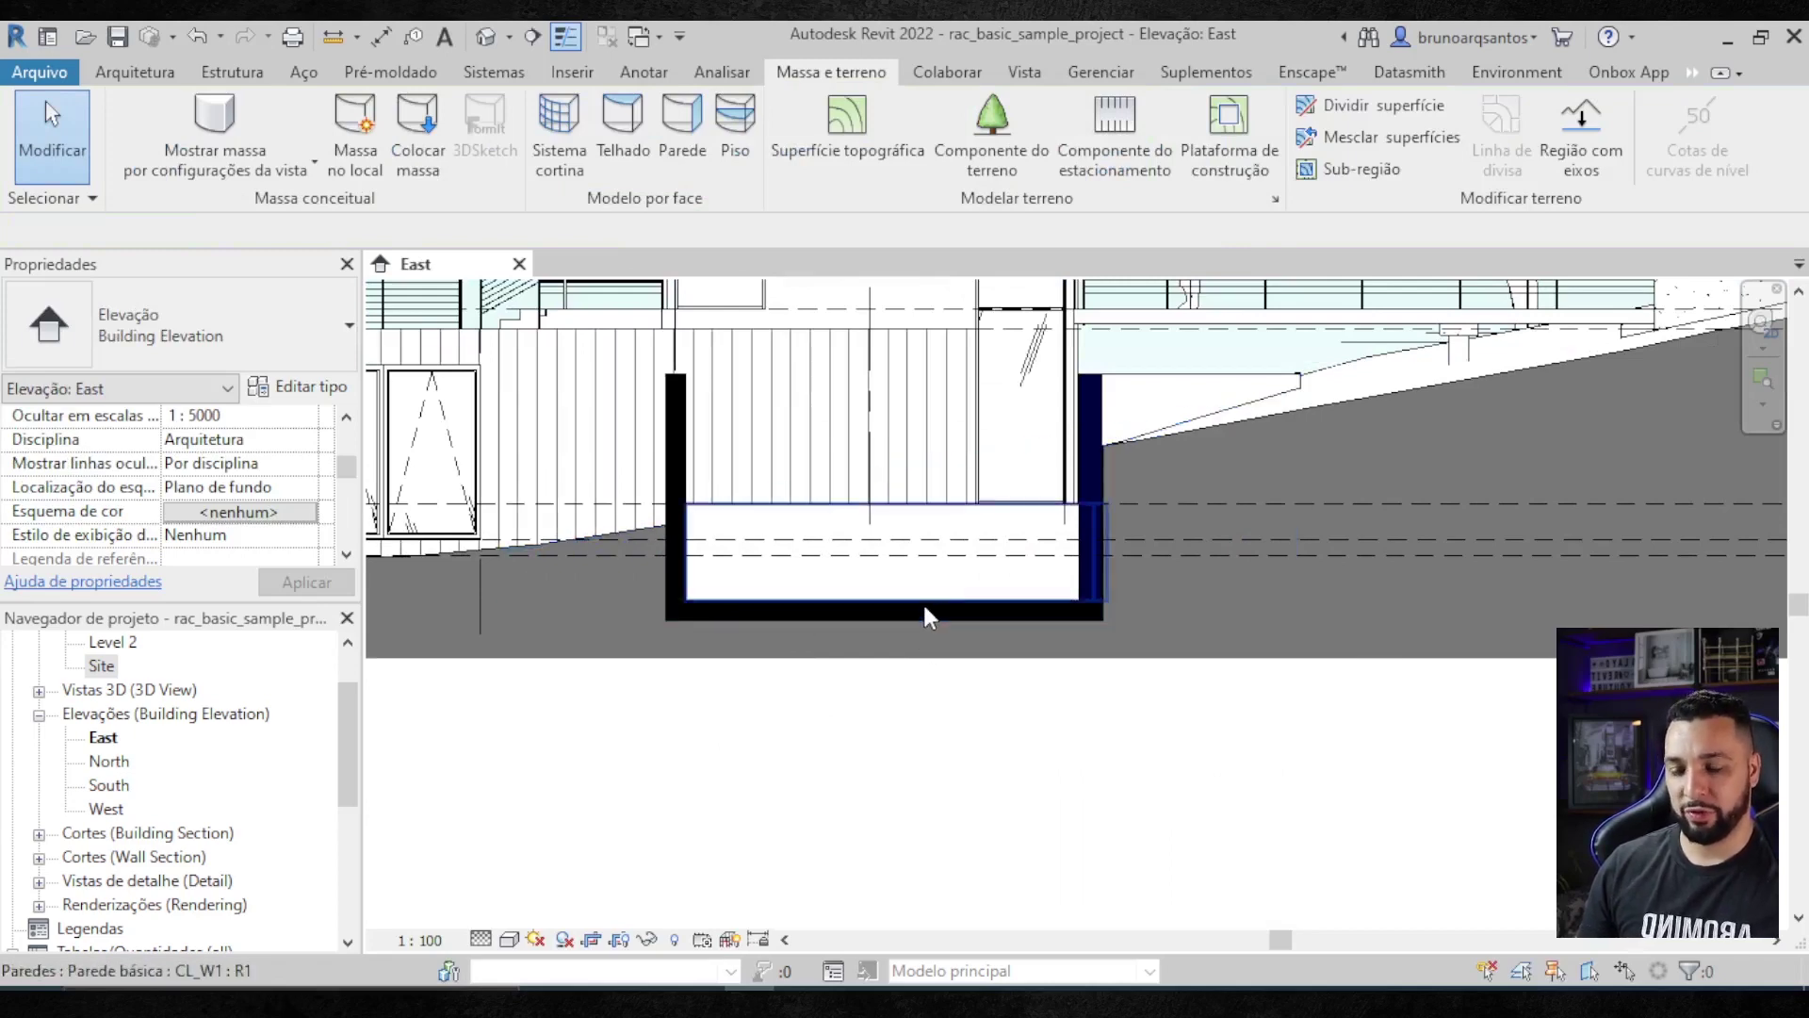
scroll(923, 601, down, 2)
scroll(1013, 721, down, 1)
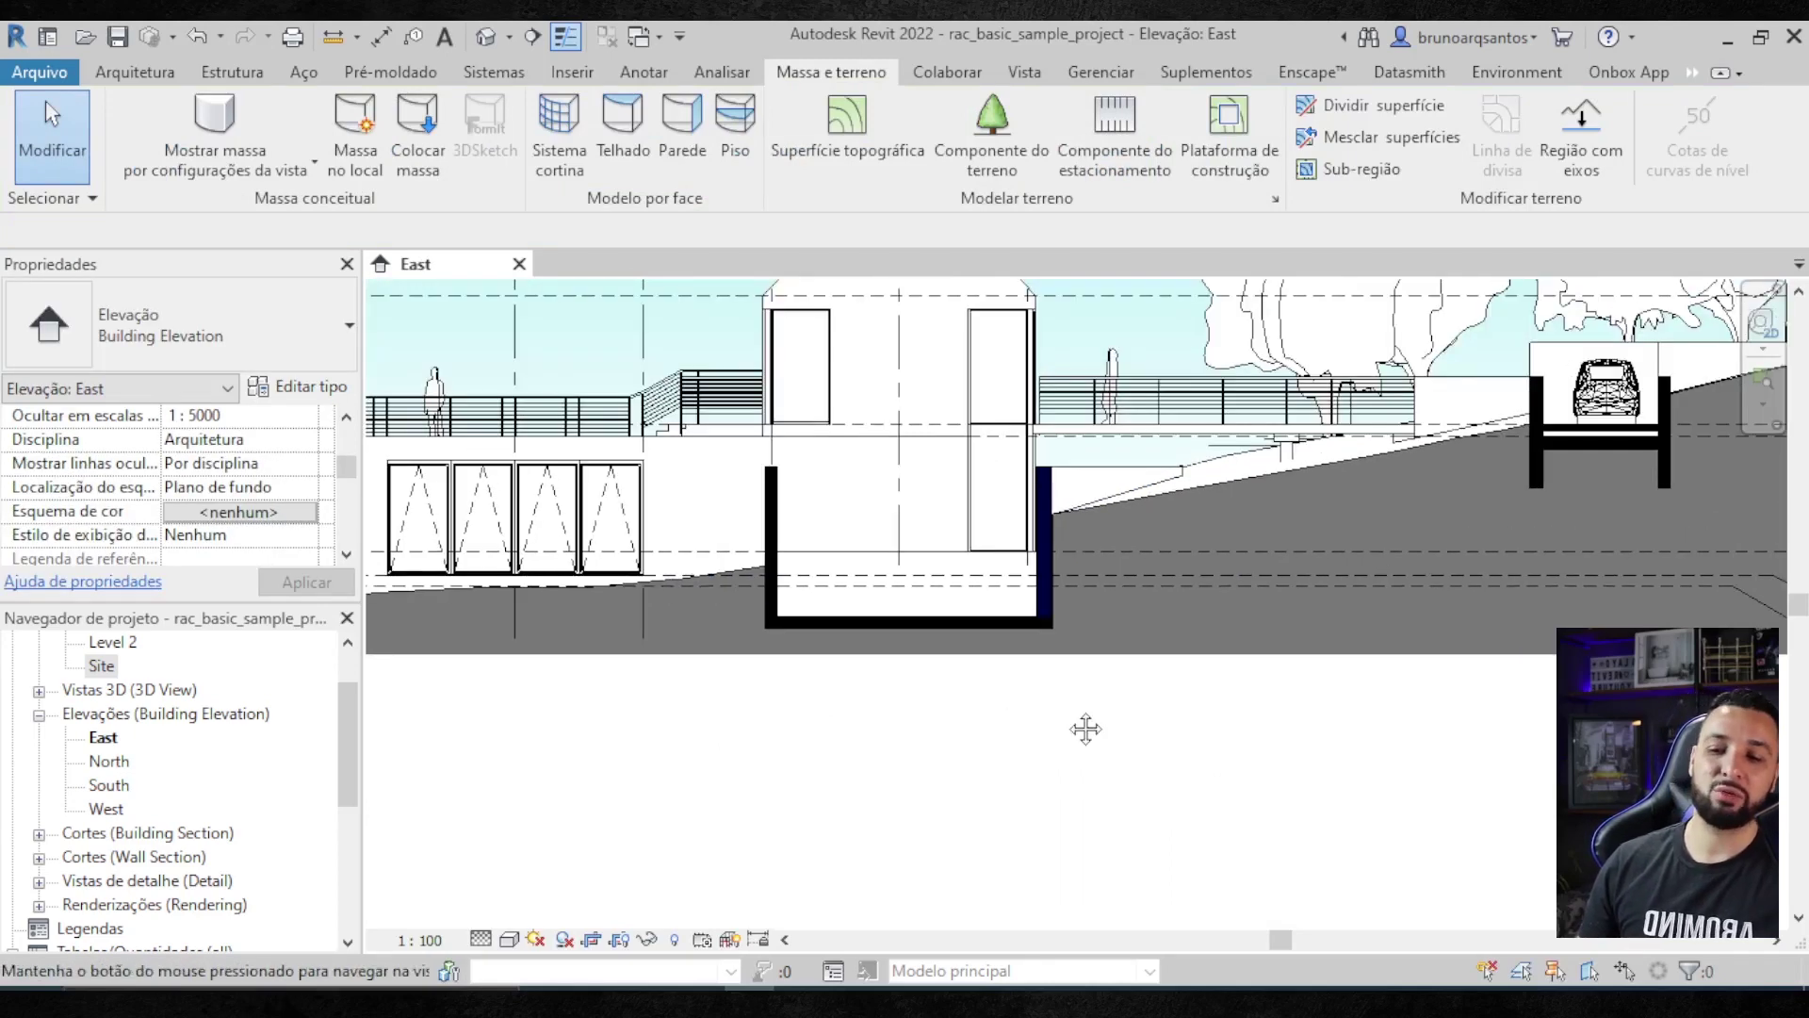
scroll(1083, 727, down, 1)
scroll(1014, 687, down, 1)
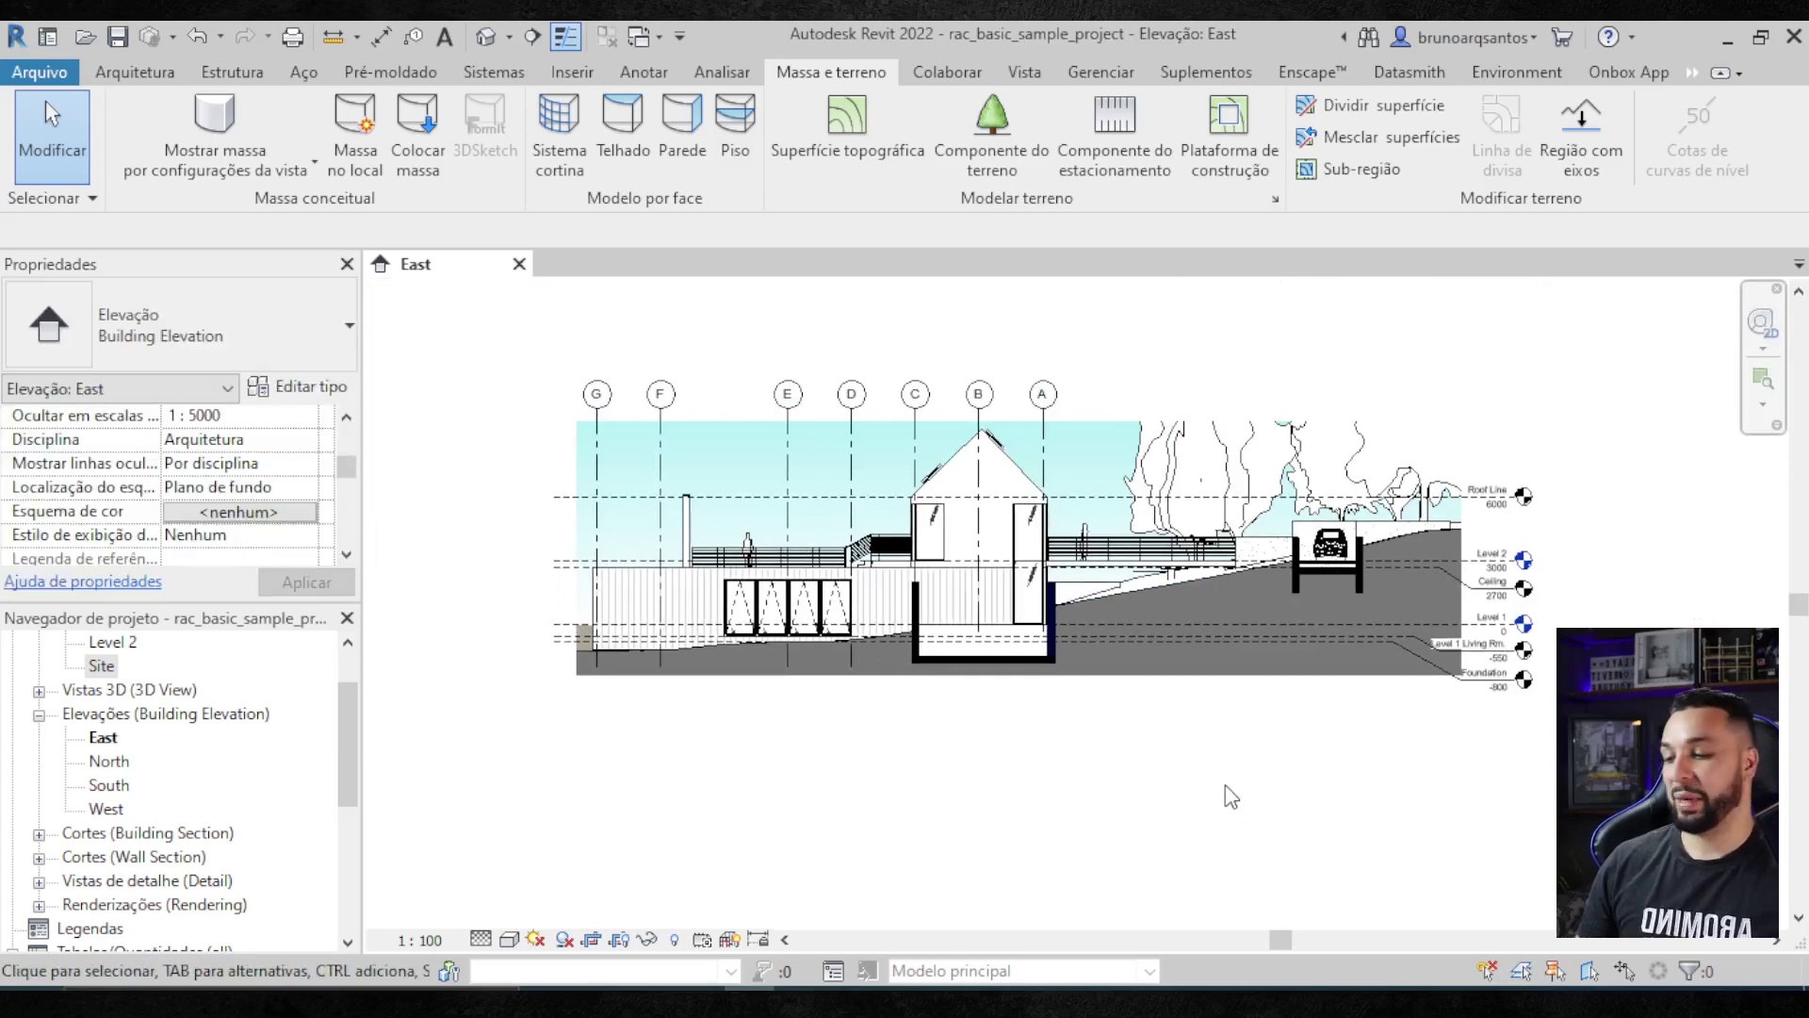
scroll(1231, 797, up, 1)
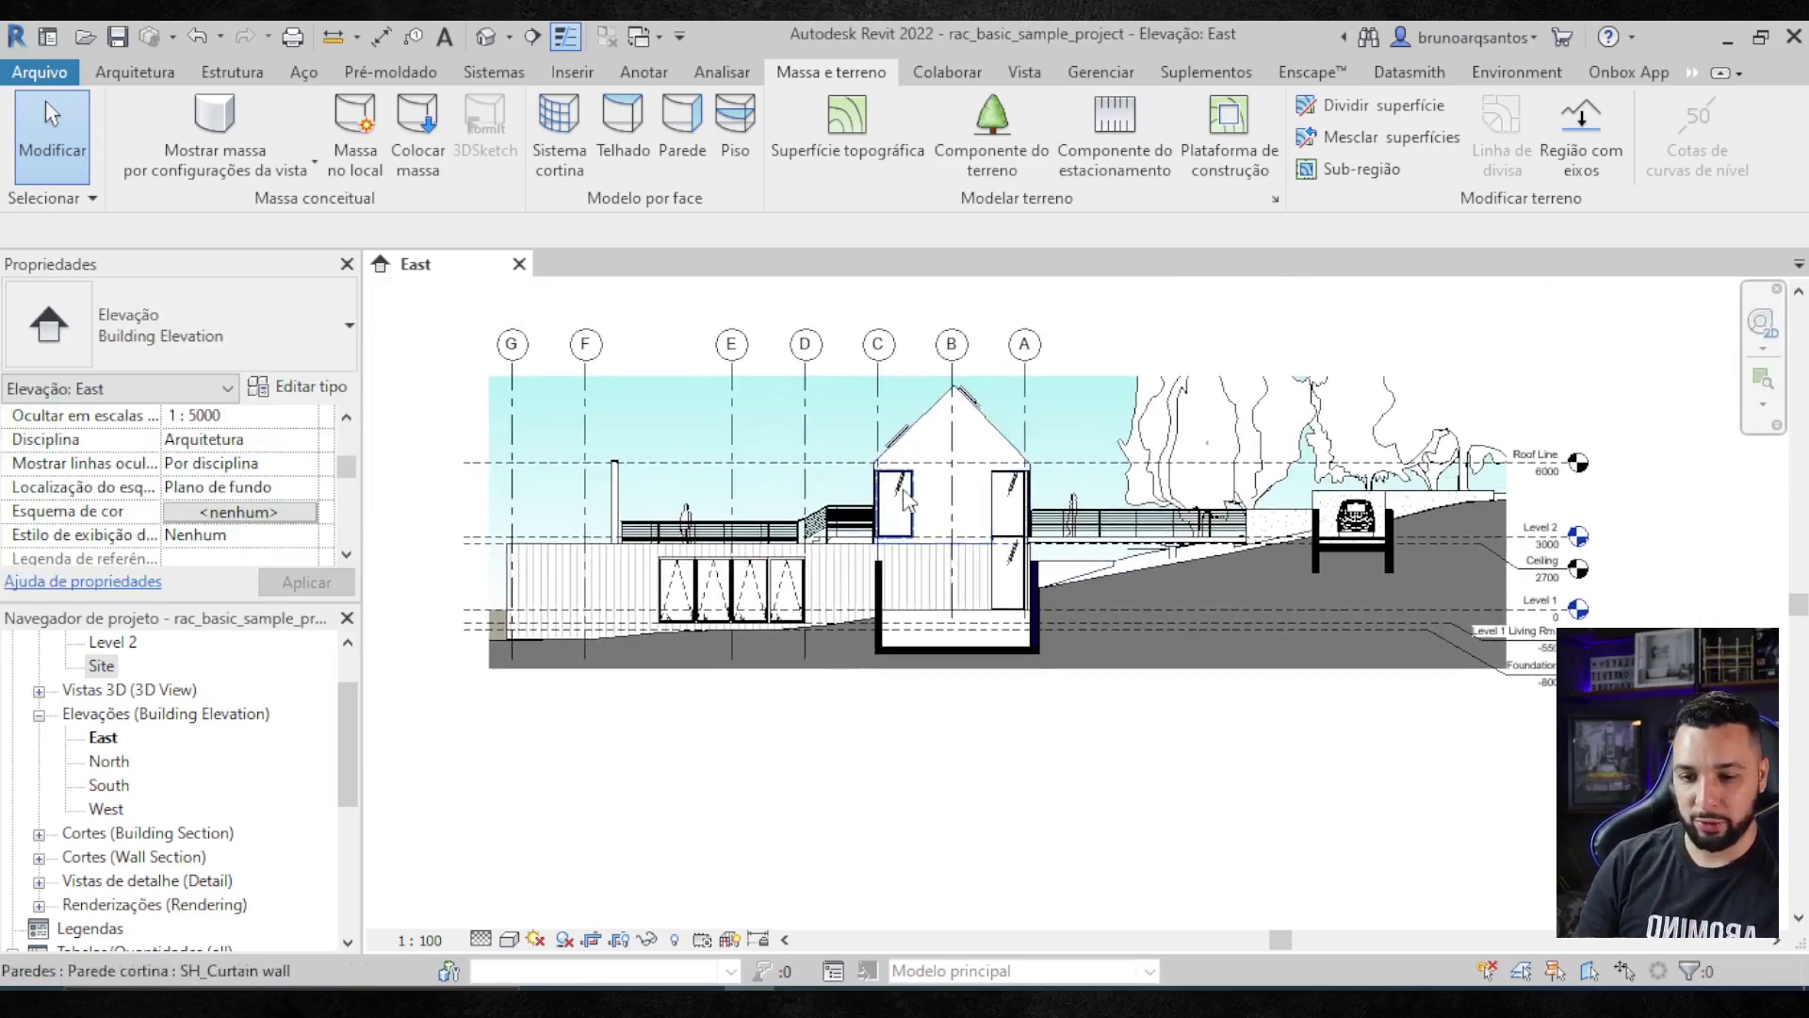
scroll(895, 476, up, 2)
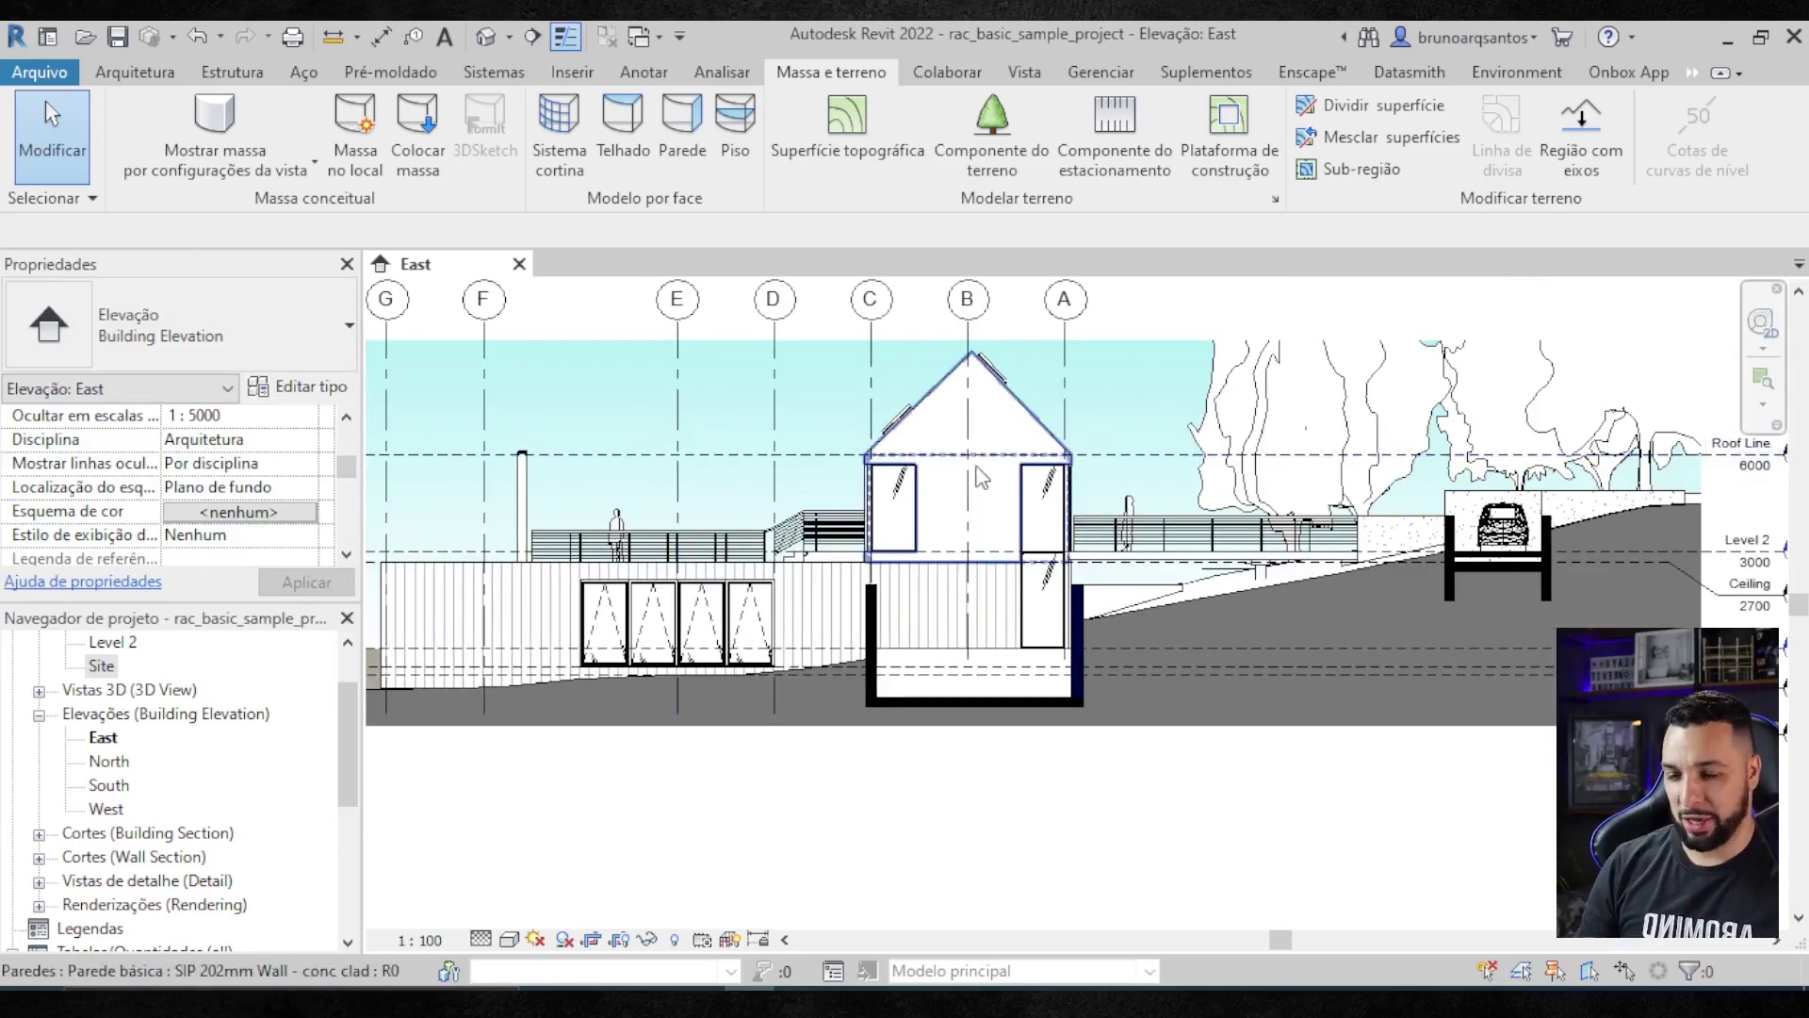
scroll(829, 509, down, 1)
scroll(839, 523, down, 1)
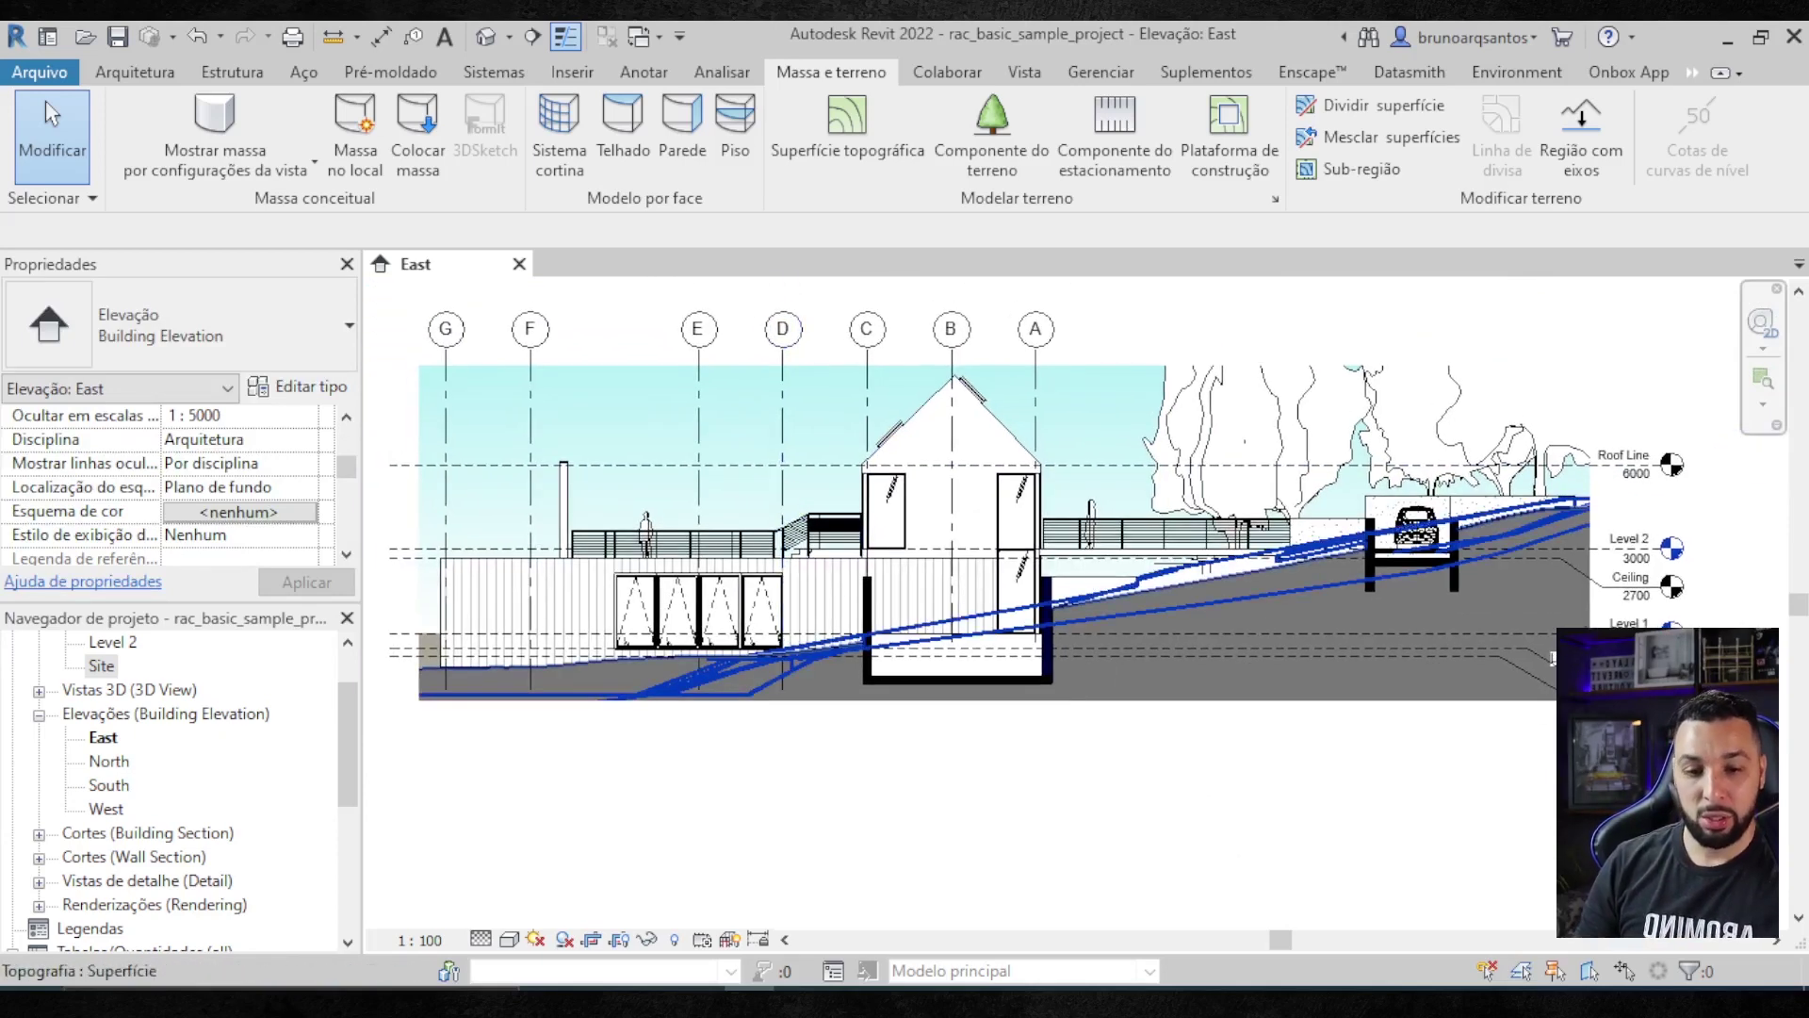
scroll(1537, 536, up, 3)
scroll(1517, 556, up, 3)
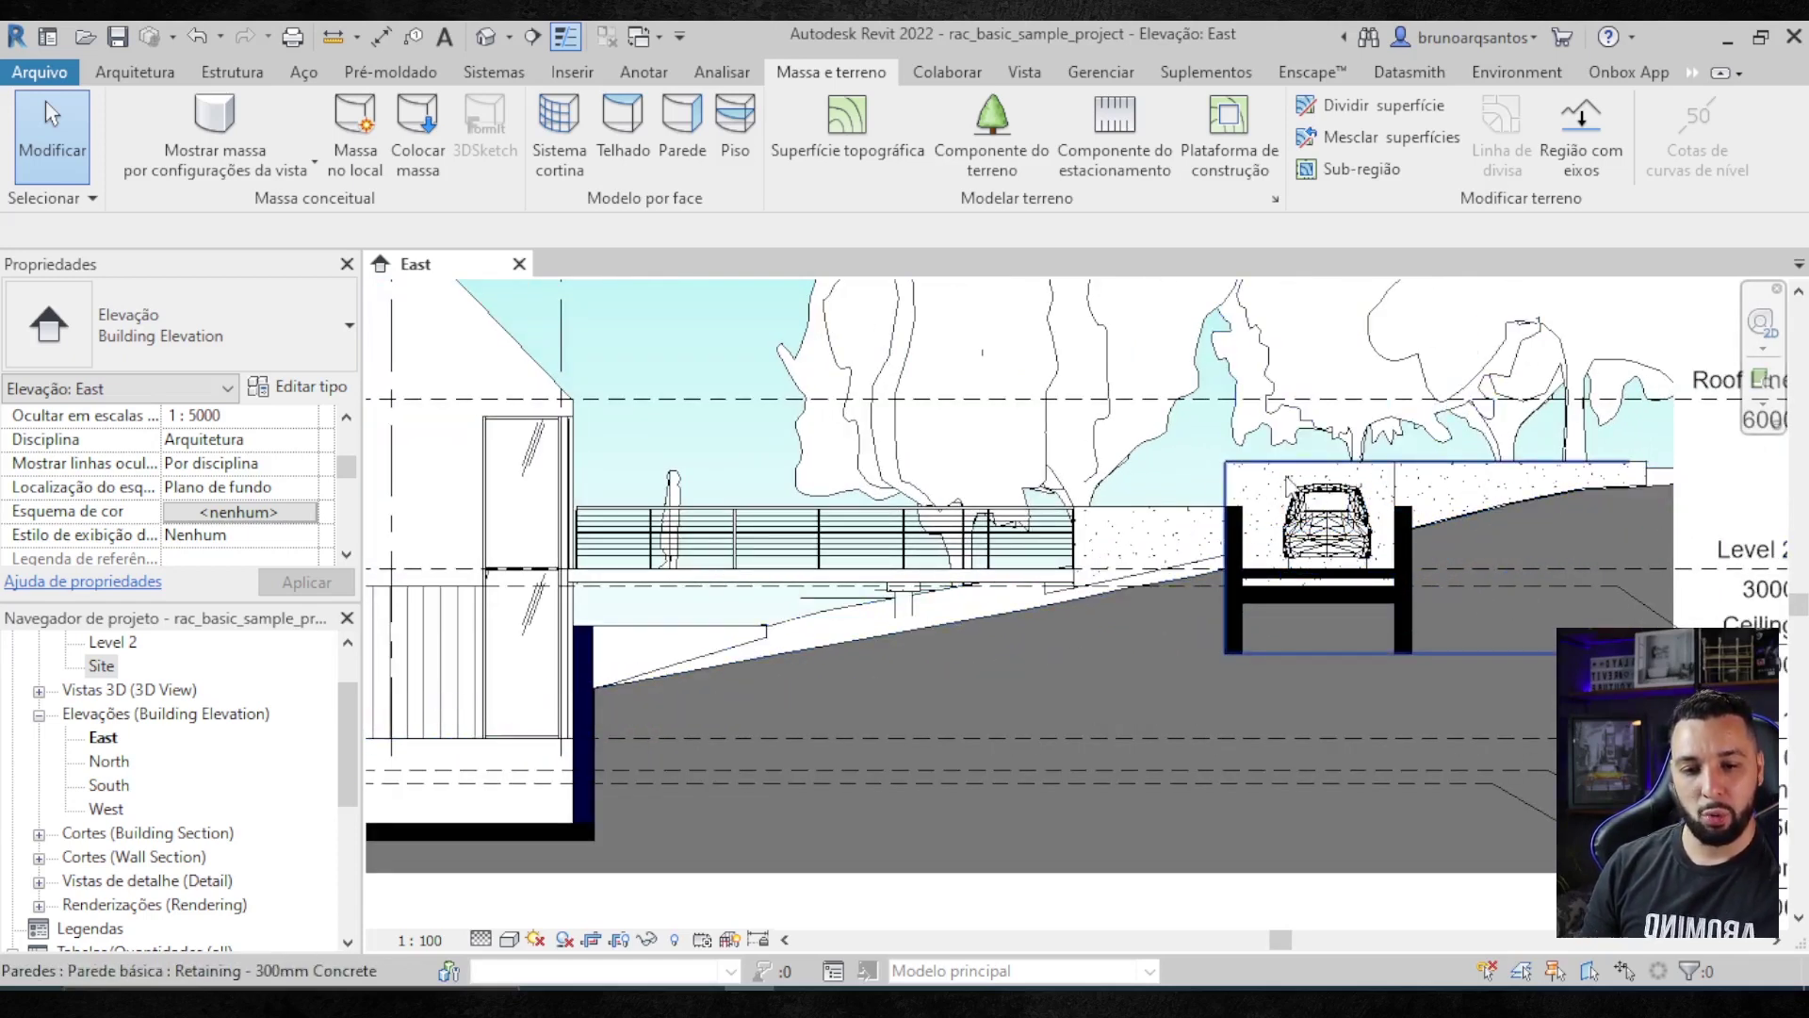
scroll(1071, 547, down, 3)
scroll(987, 656, down, 1)
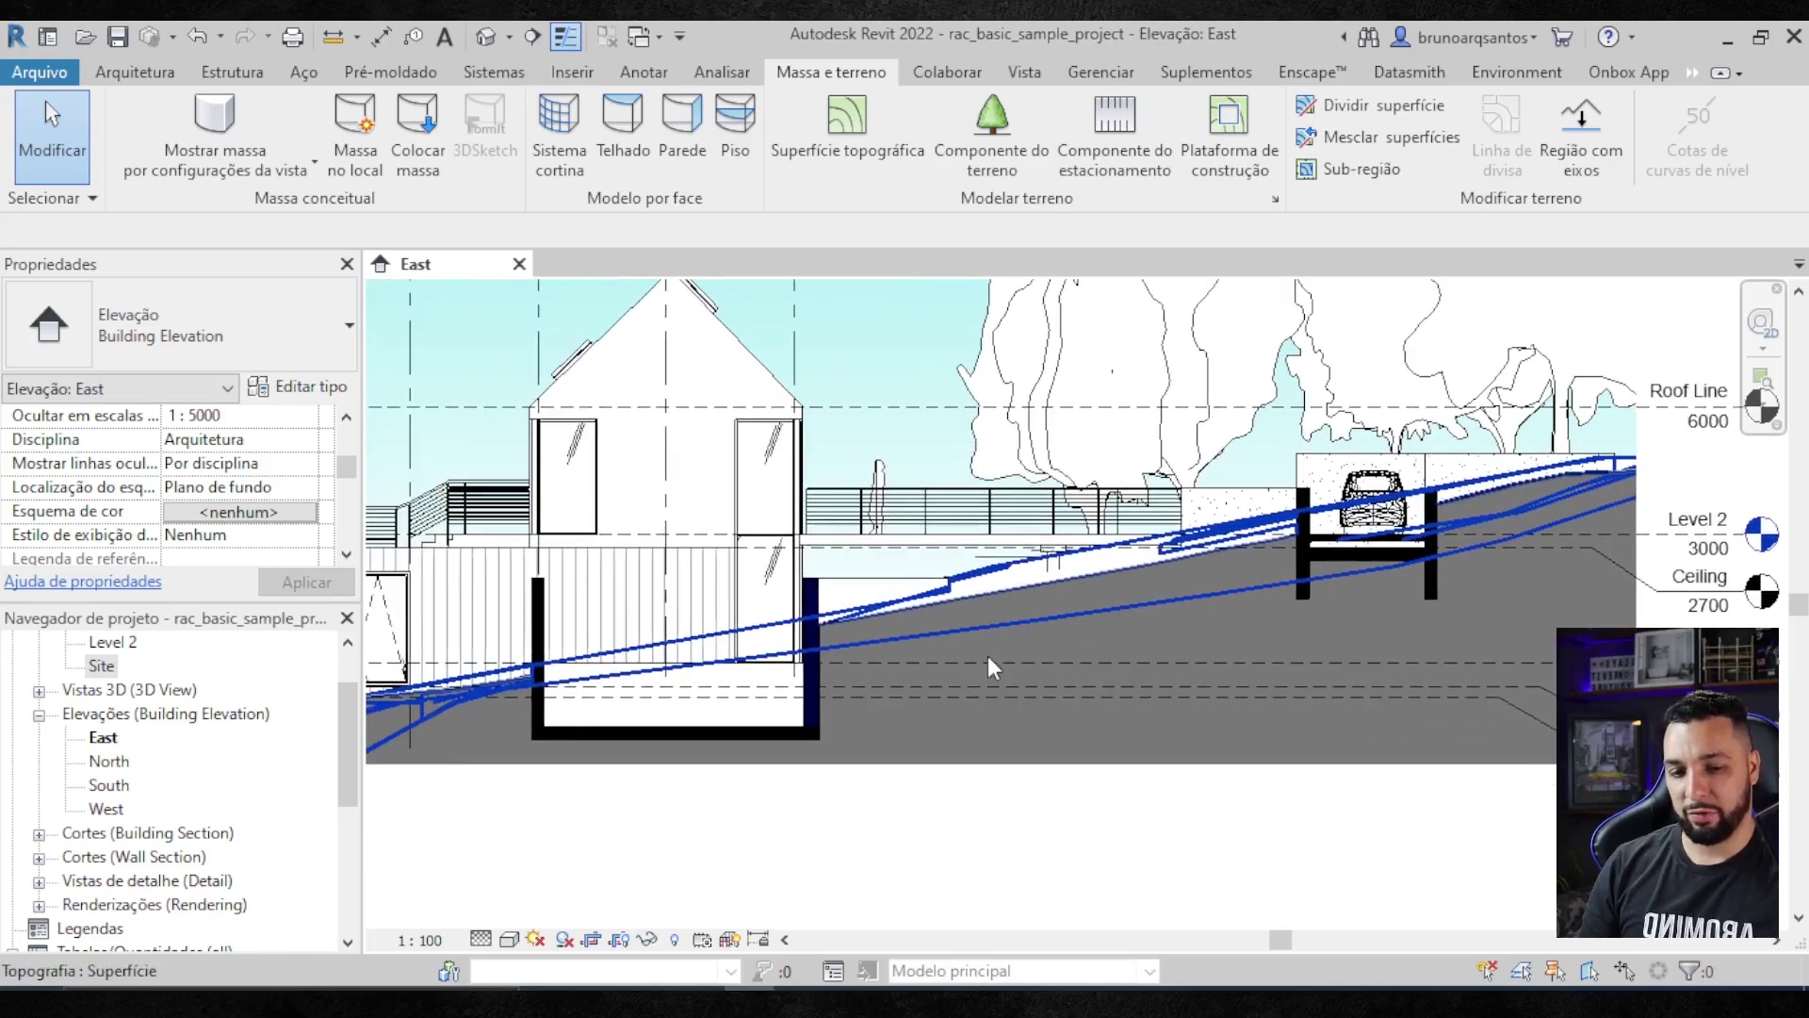
scroll(984, 656, down, 1)
middle_drag(903, 658, 1031, 643)
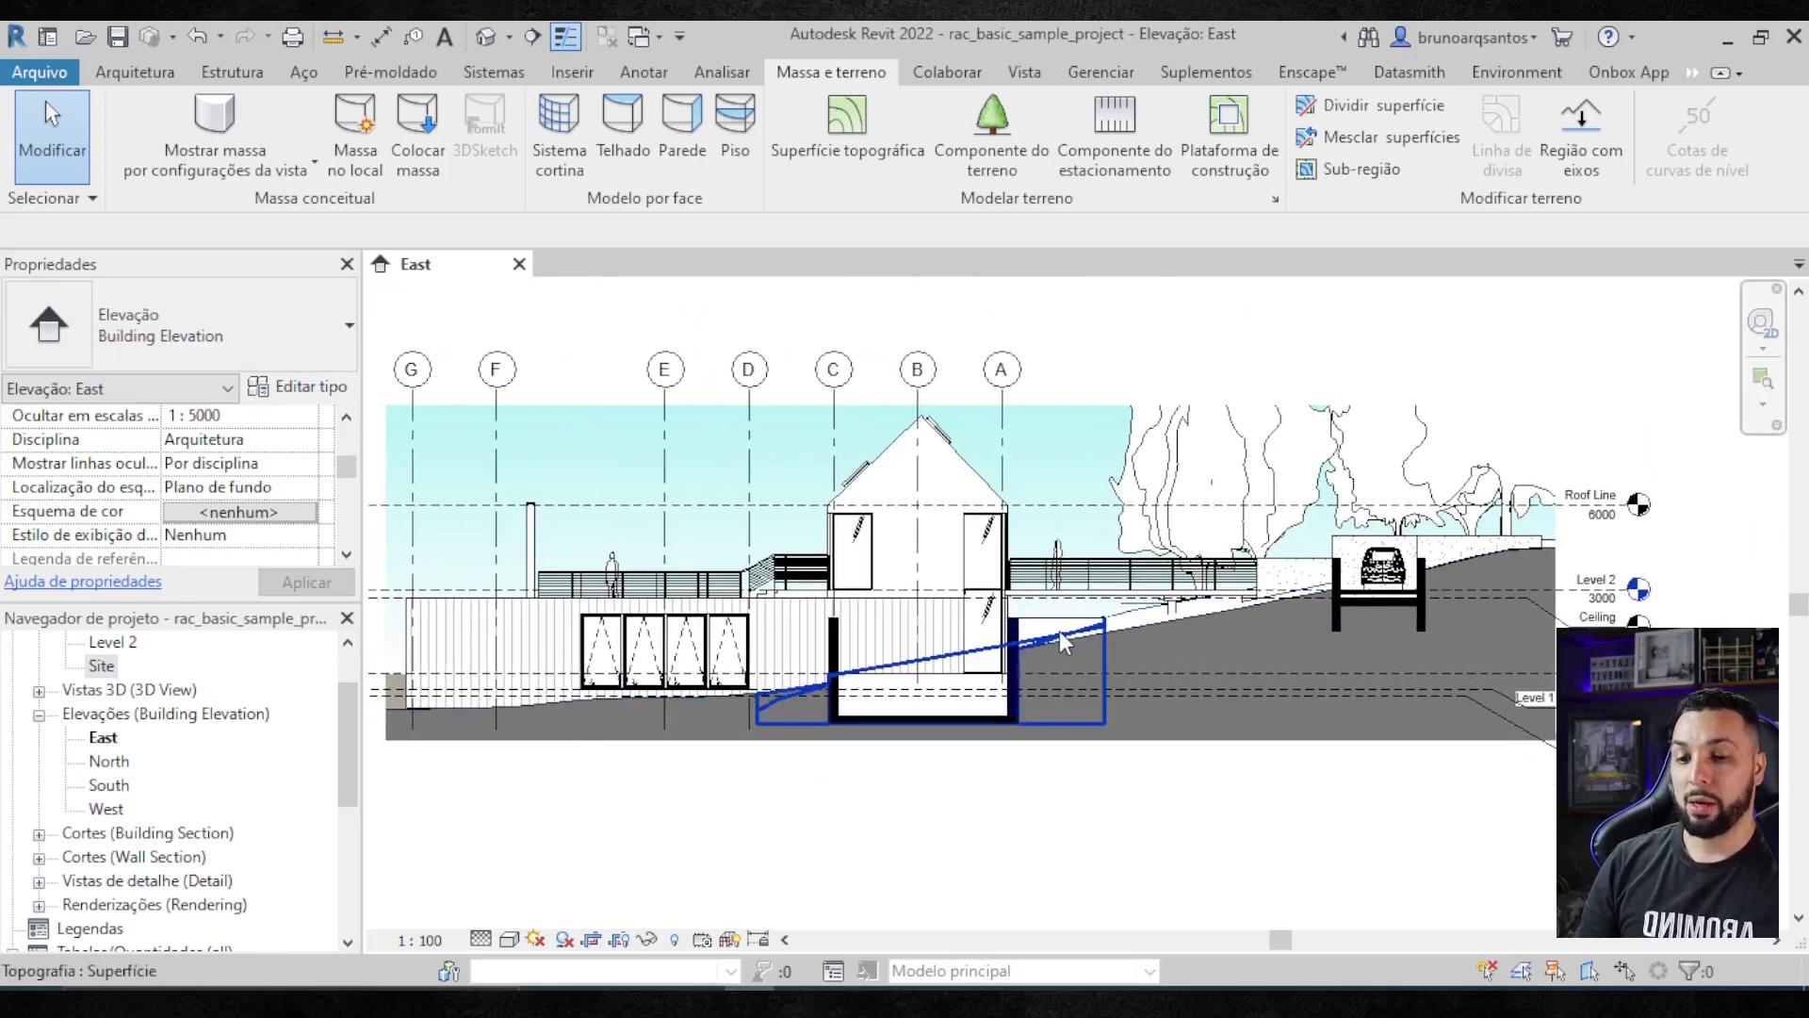
scroll(1085, 653, down, 1)
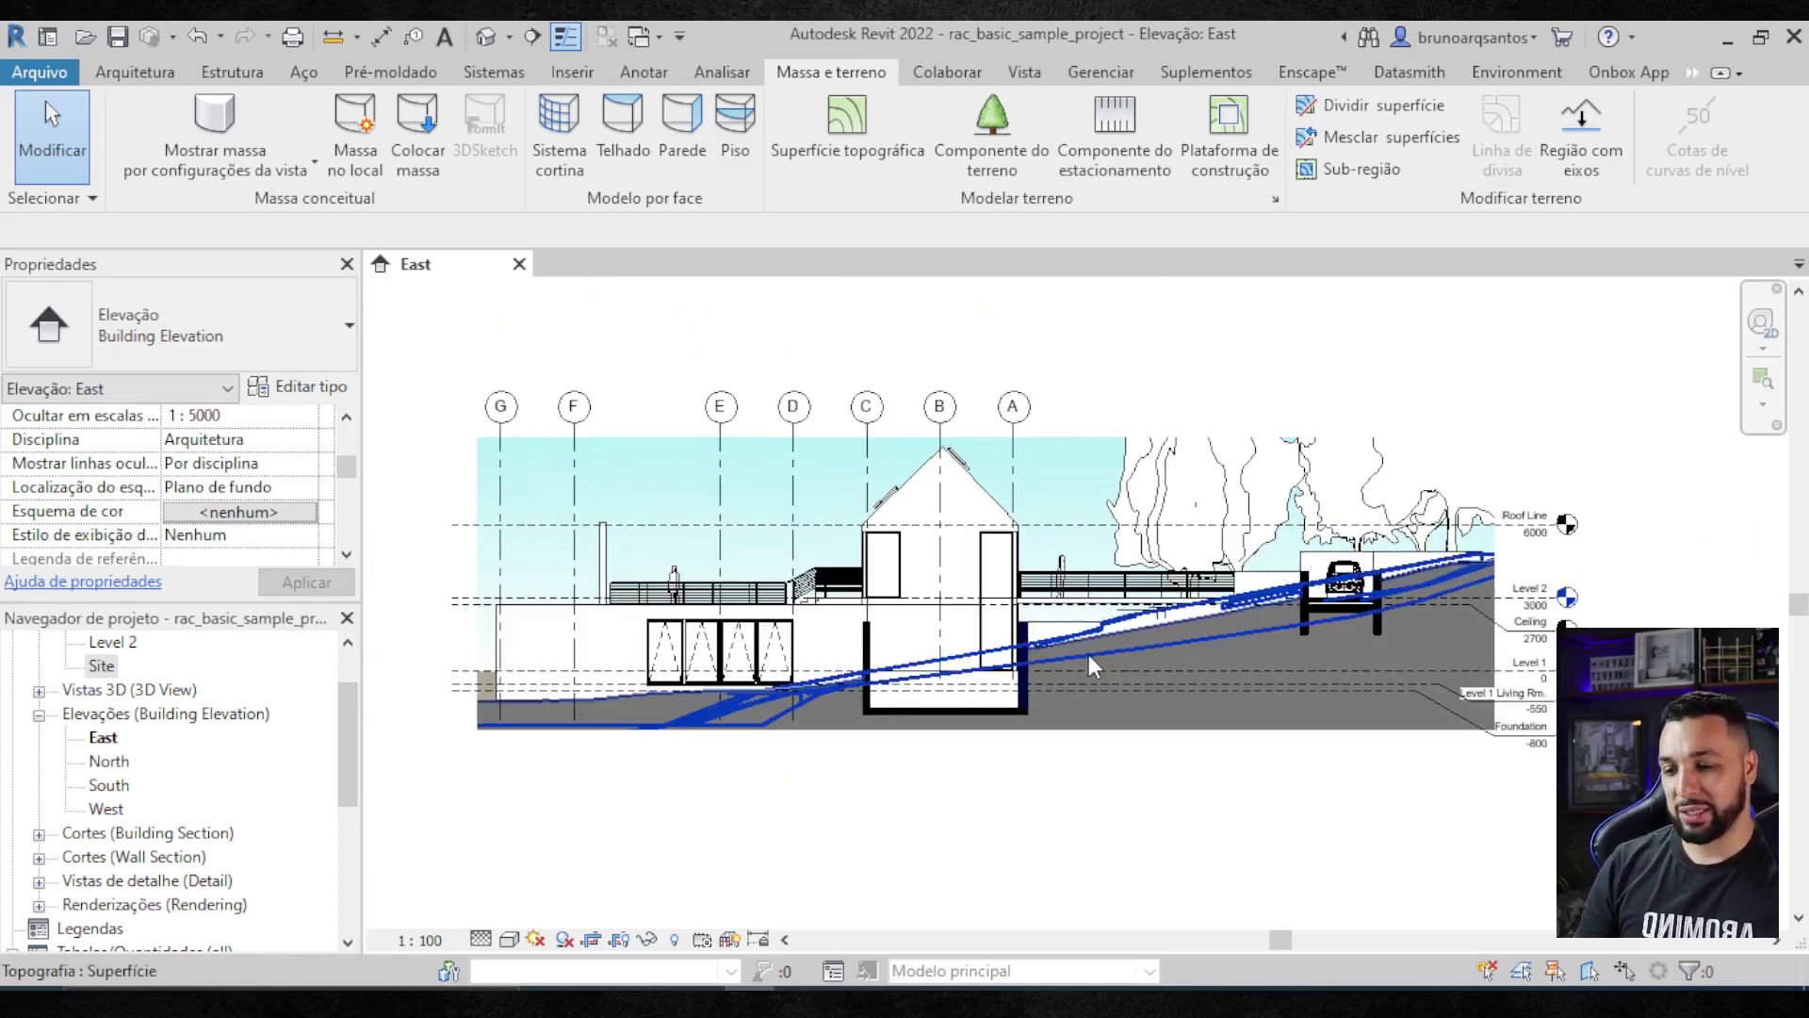
middle_drag(1102, 675, 1105, 687)
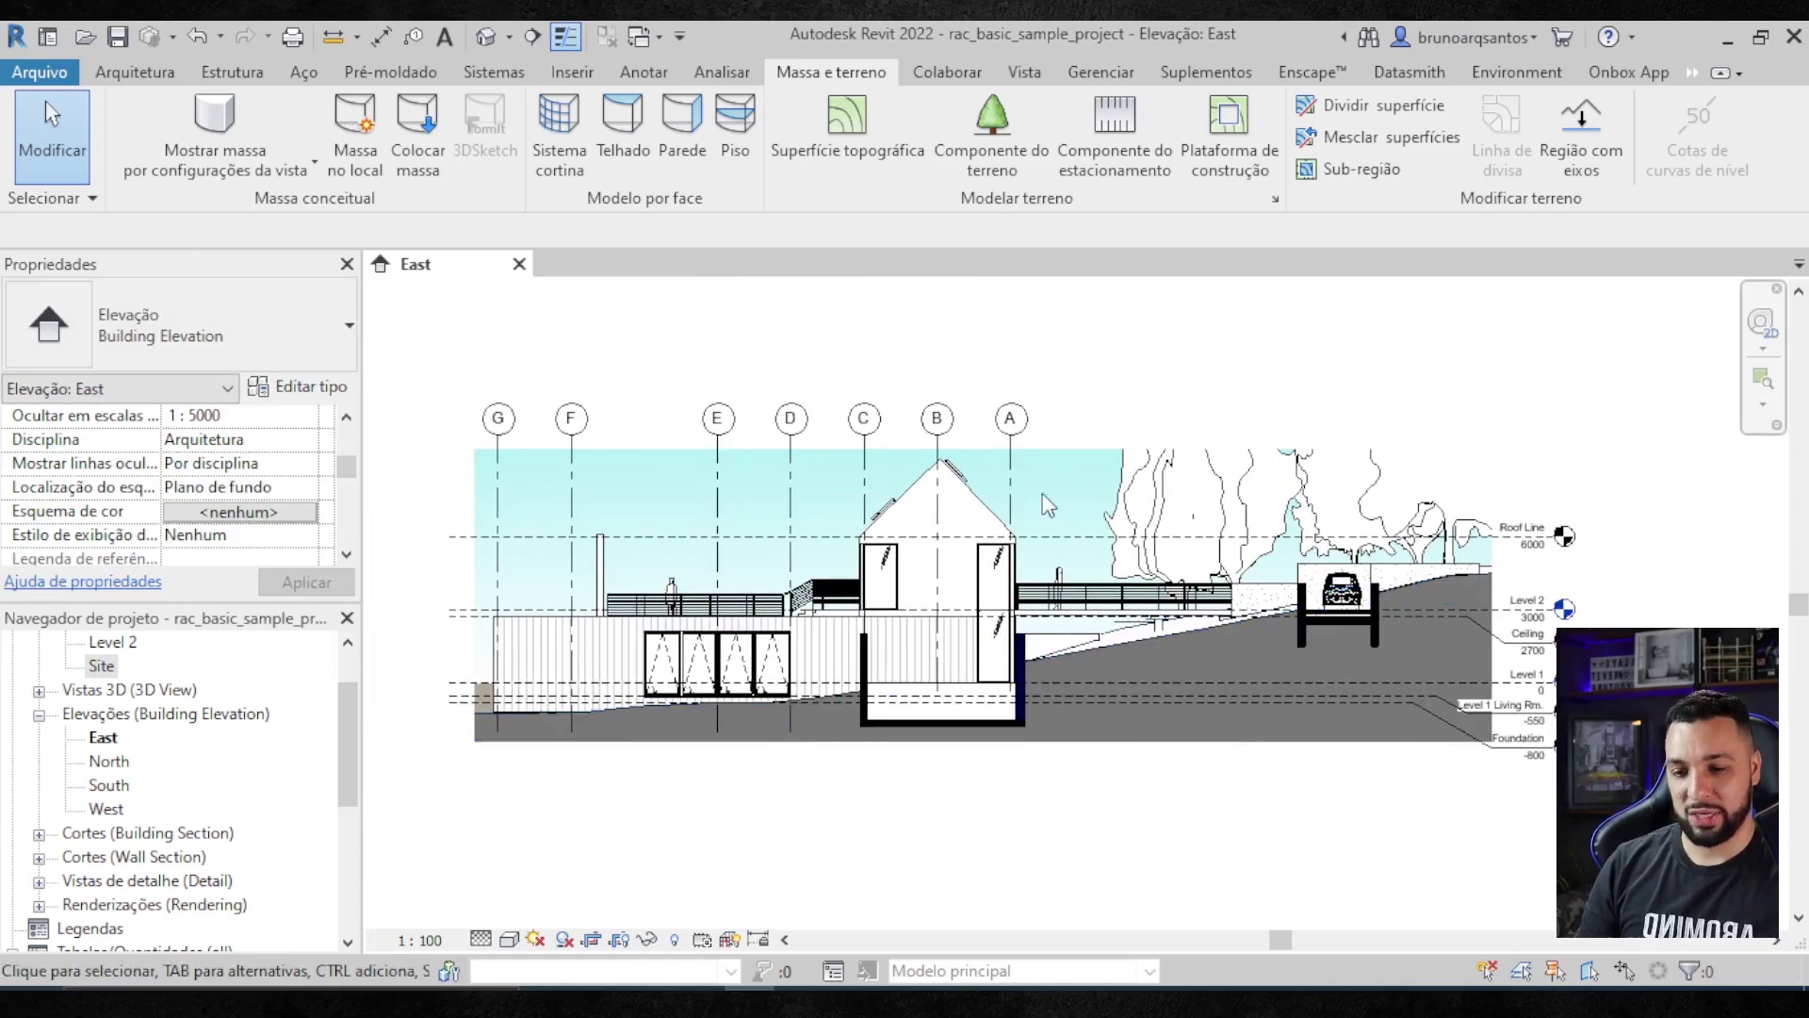
scroll(1357, 500, up, 1)
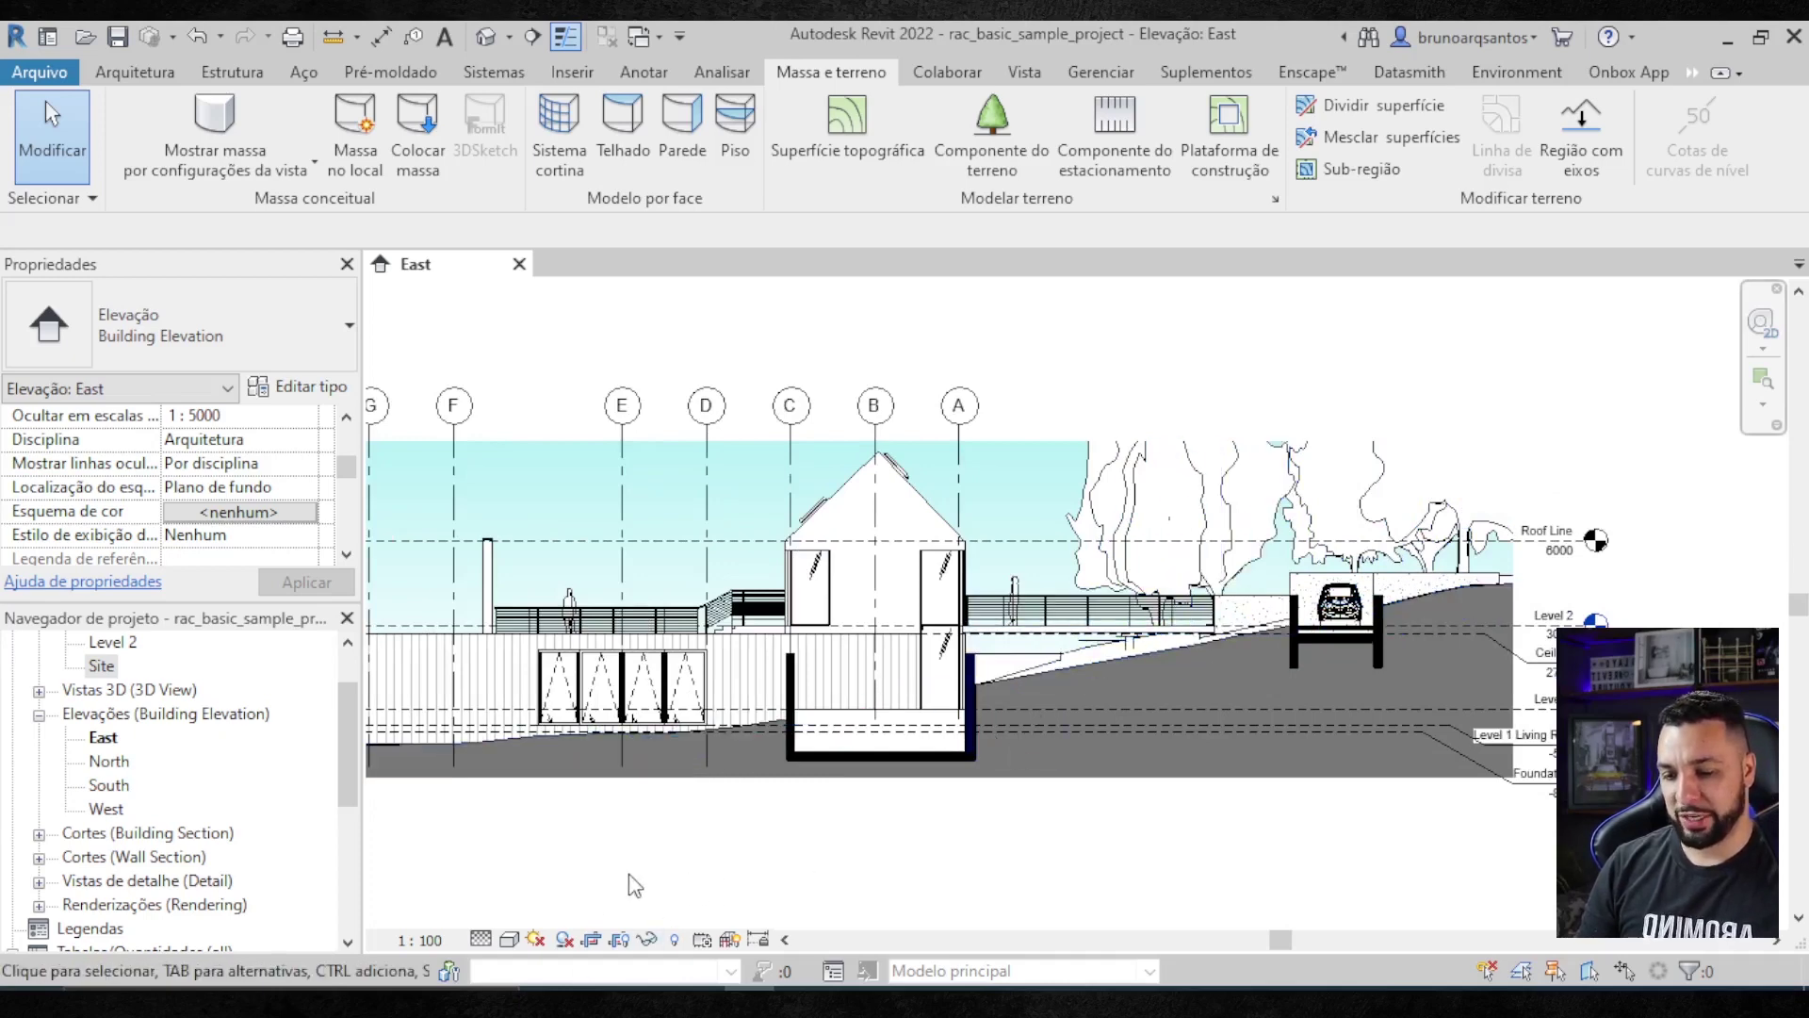
- Show the East elevation's crop region, then raise its top edge and widen its right edge
click(619, 941)
click(963, 453)
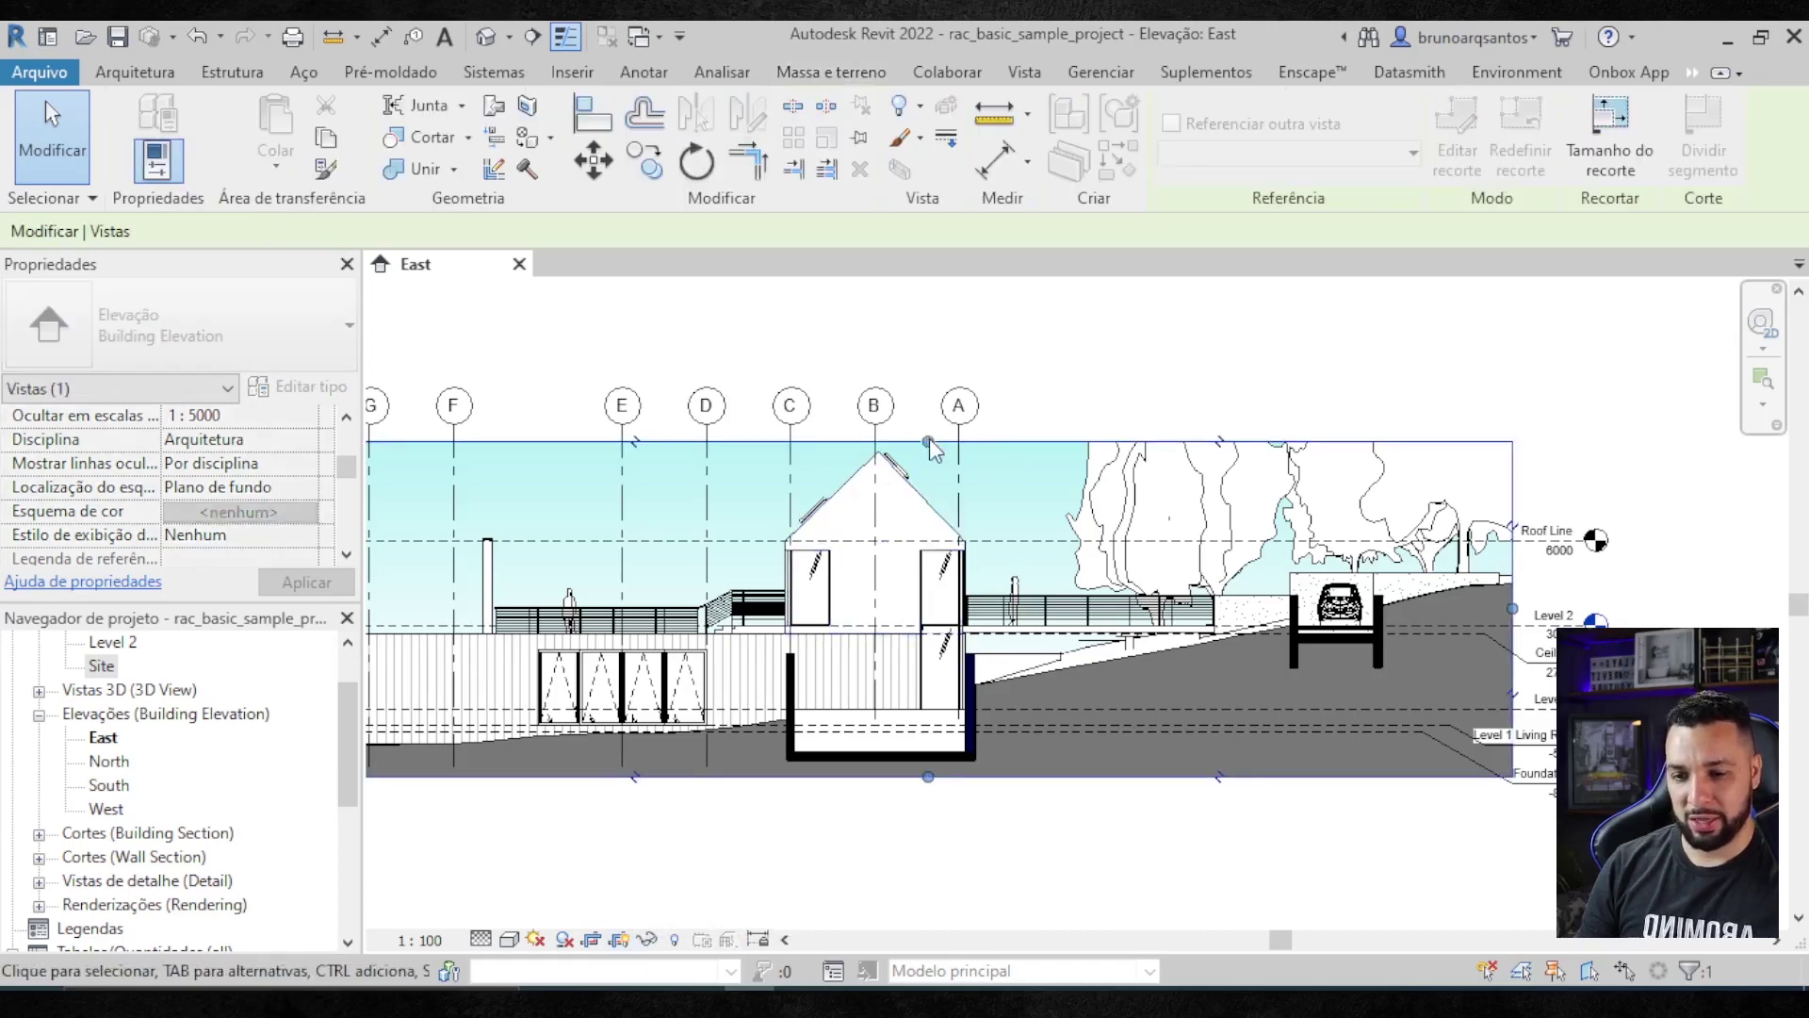
drag(930, 441, 931, 330)
click(928, 328)
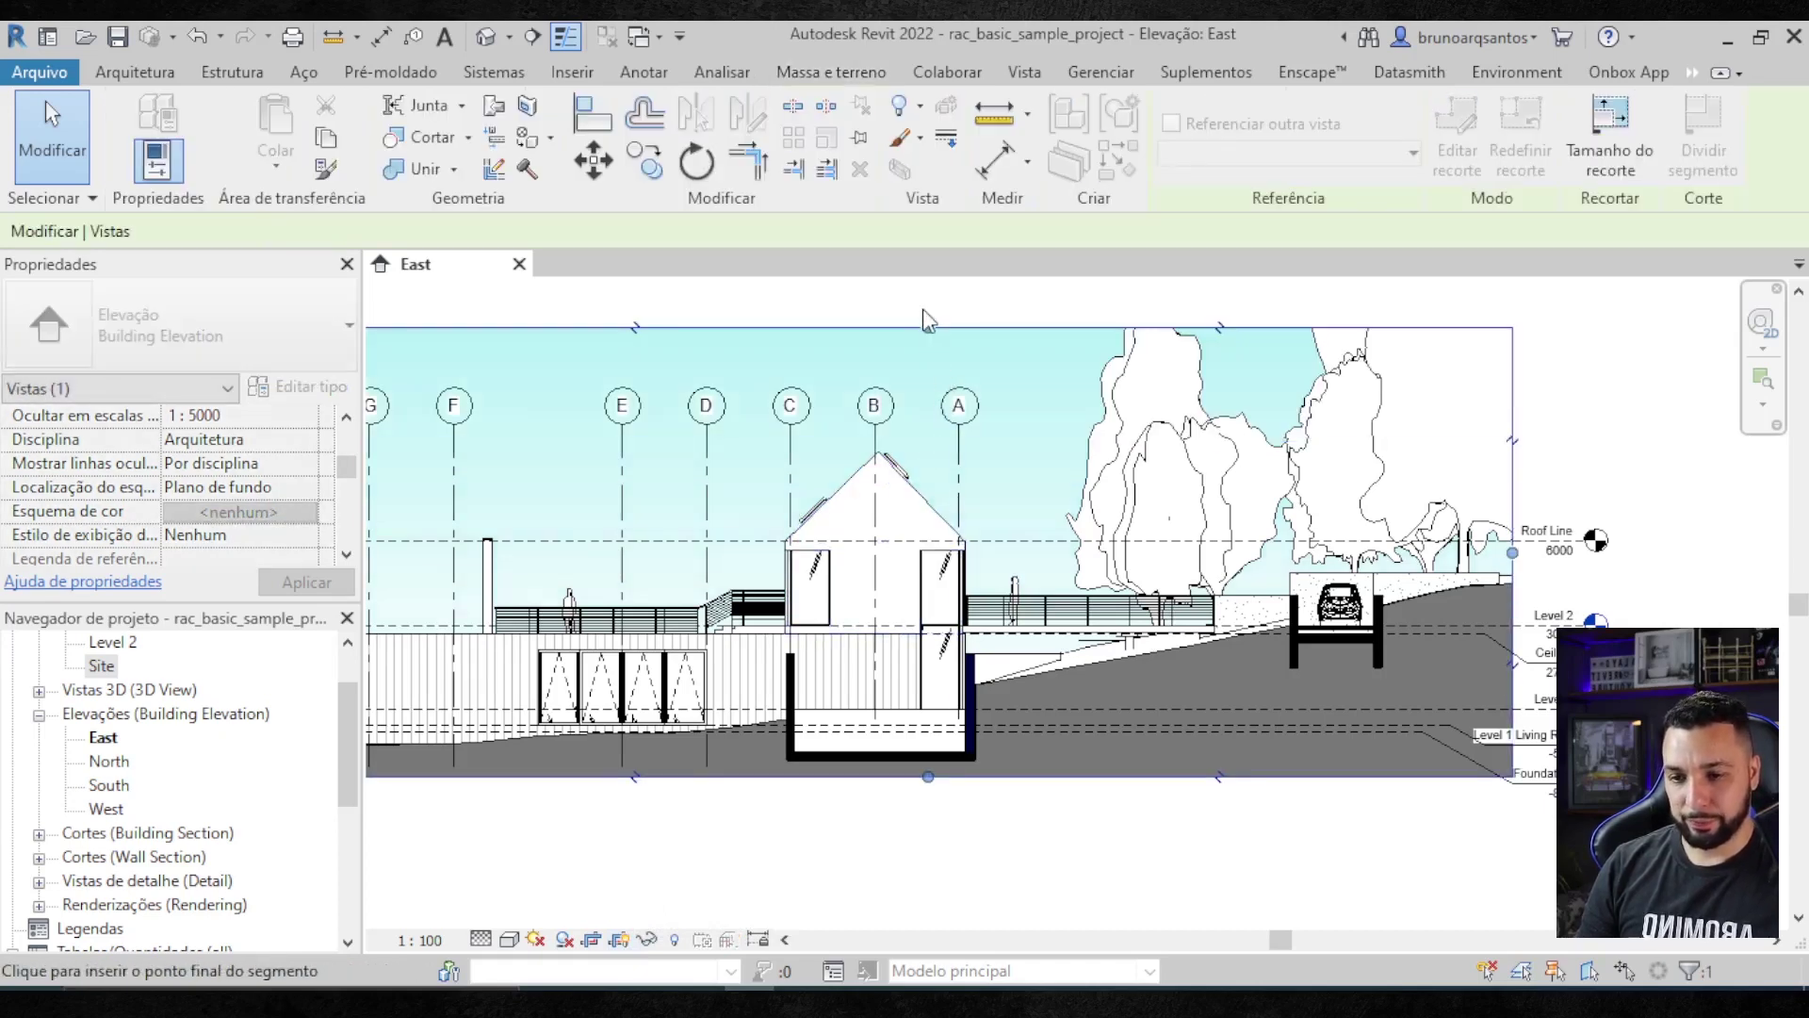
scroll(922, 563, down, 2)
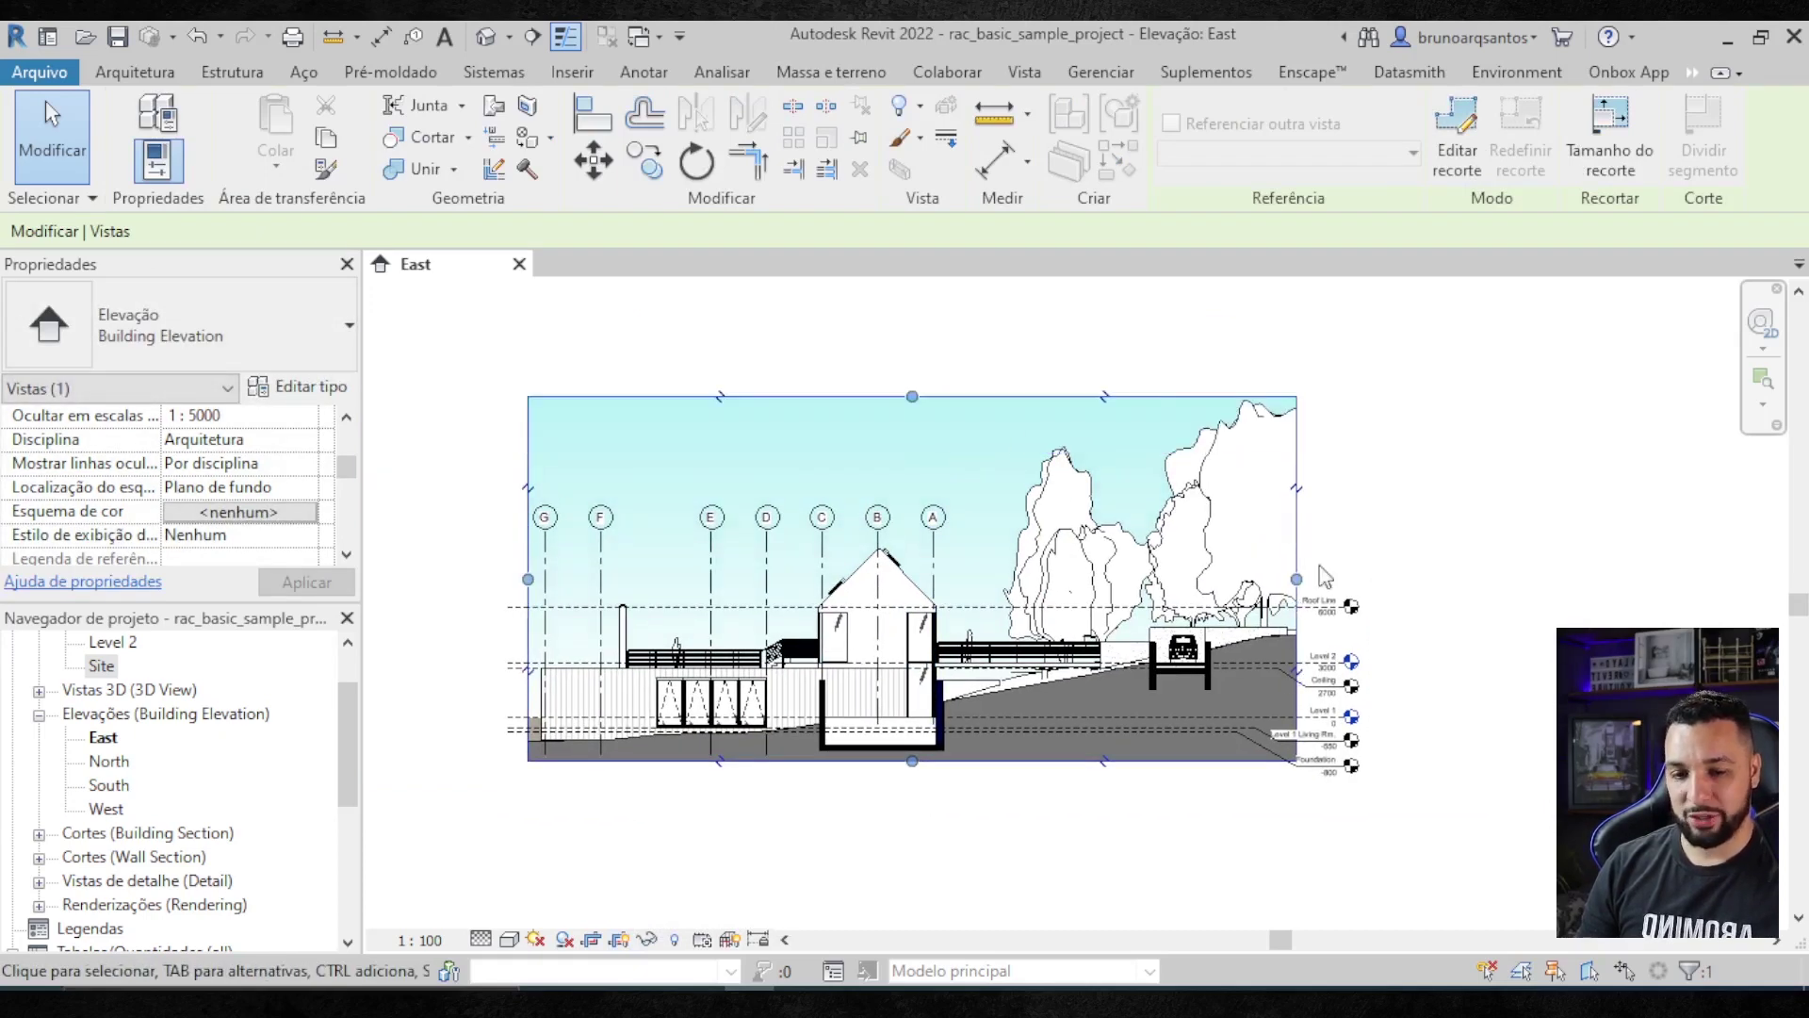
drag(1309, 580, 1331, 577)
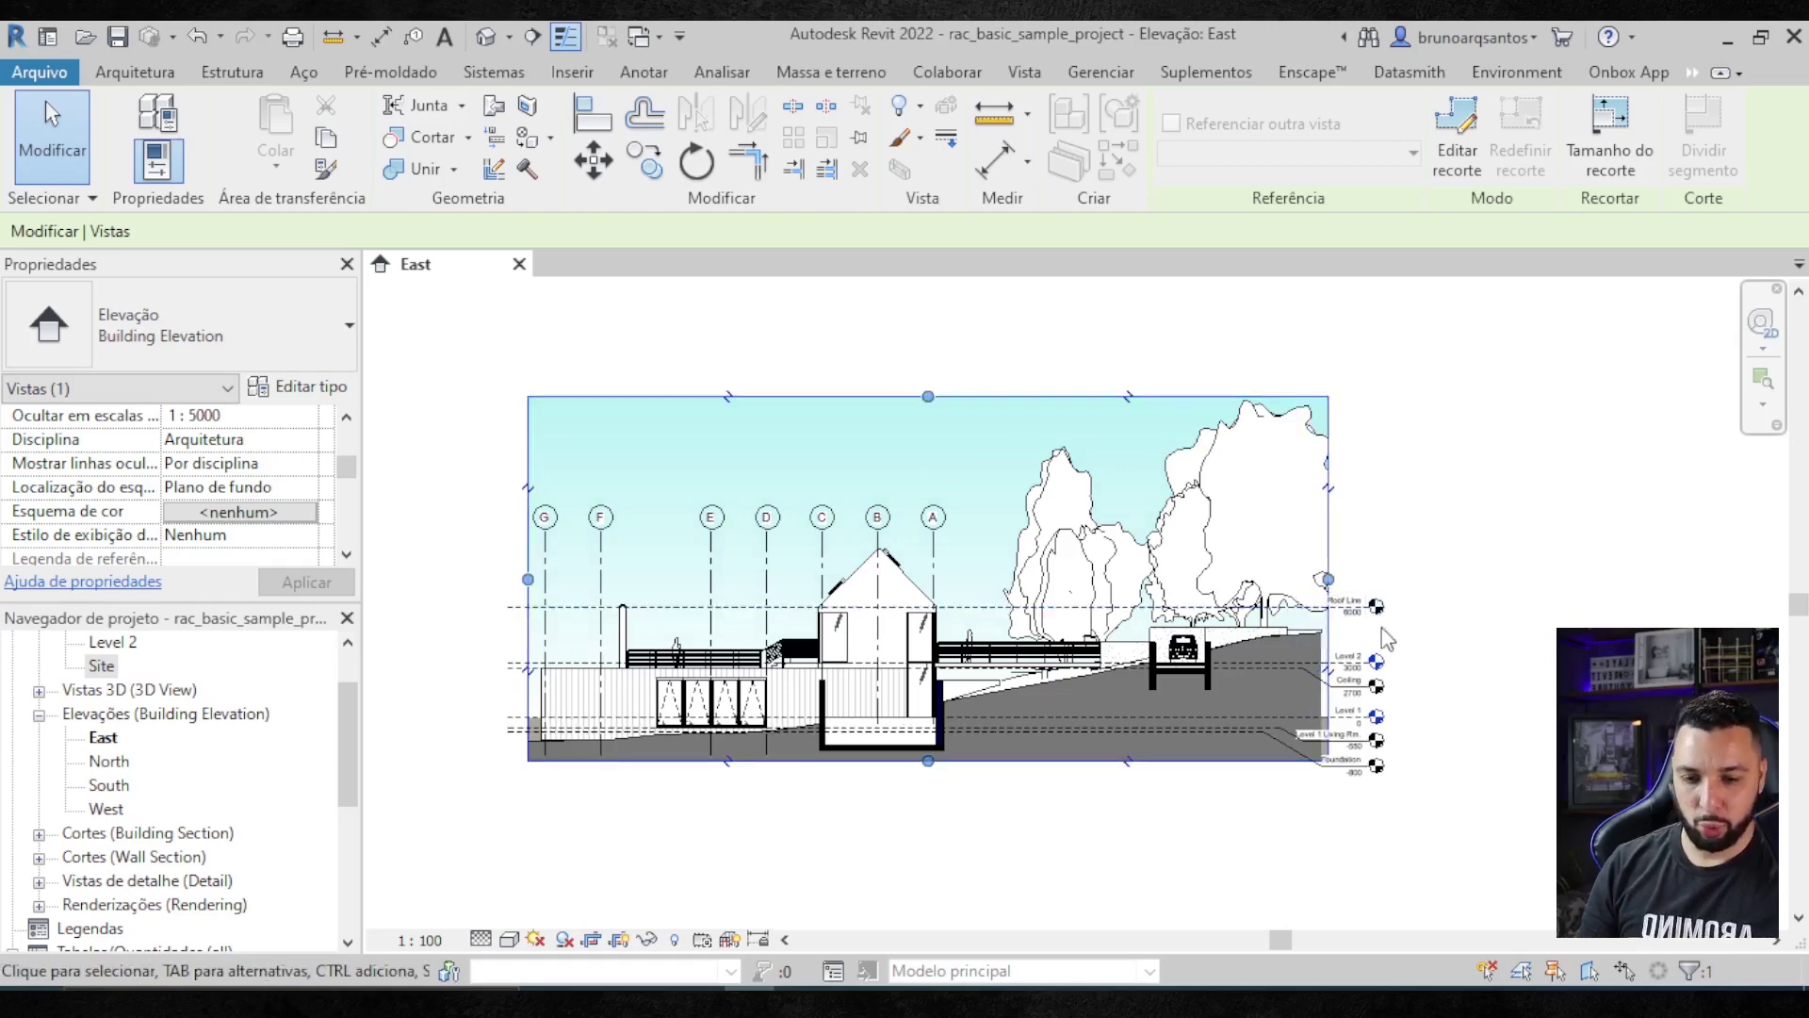
click(1459, 551)
- Pull the crop region's right edge back in slightly
scroll(1310, 614, up, 2)
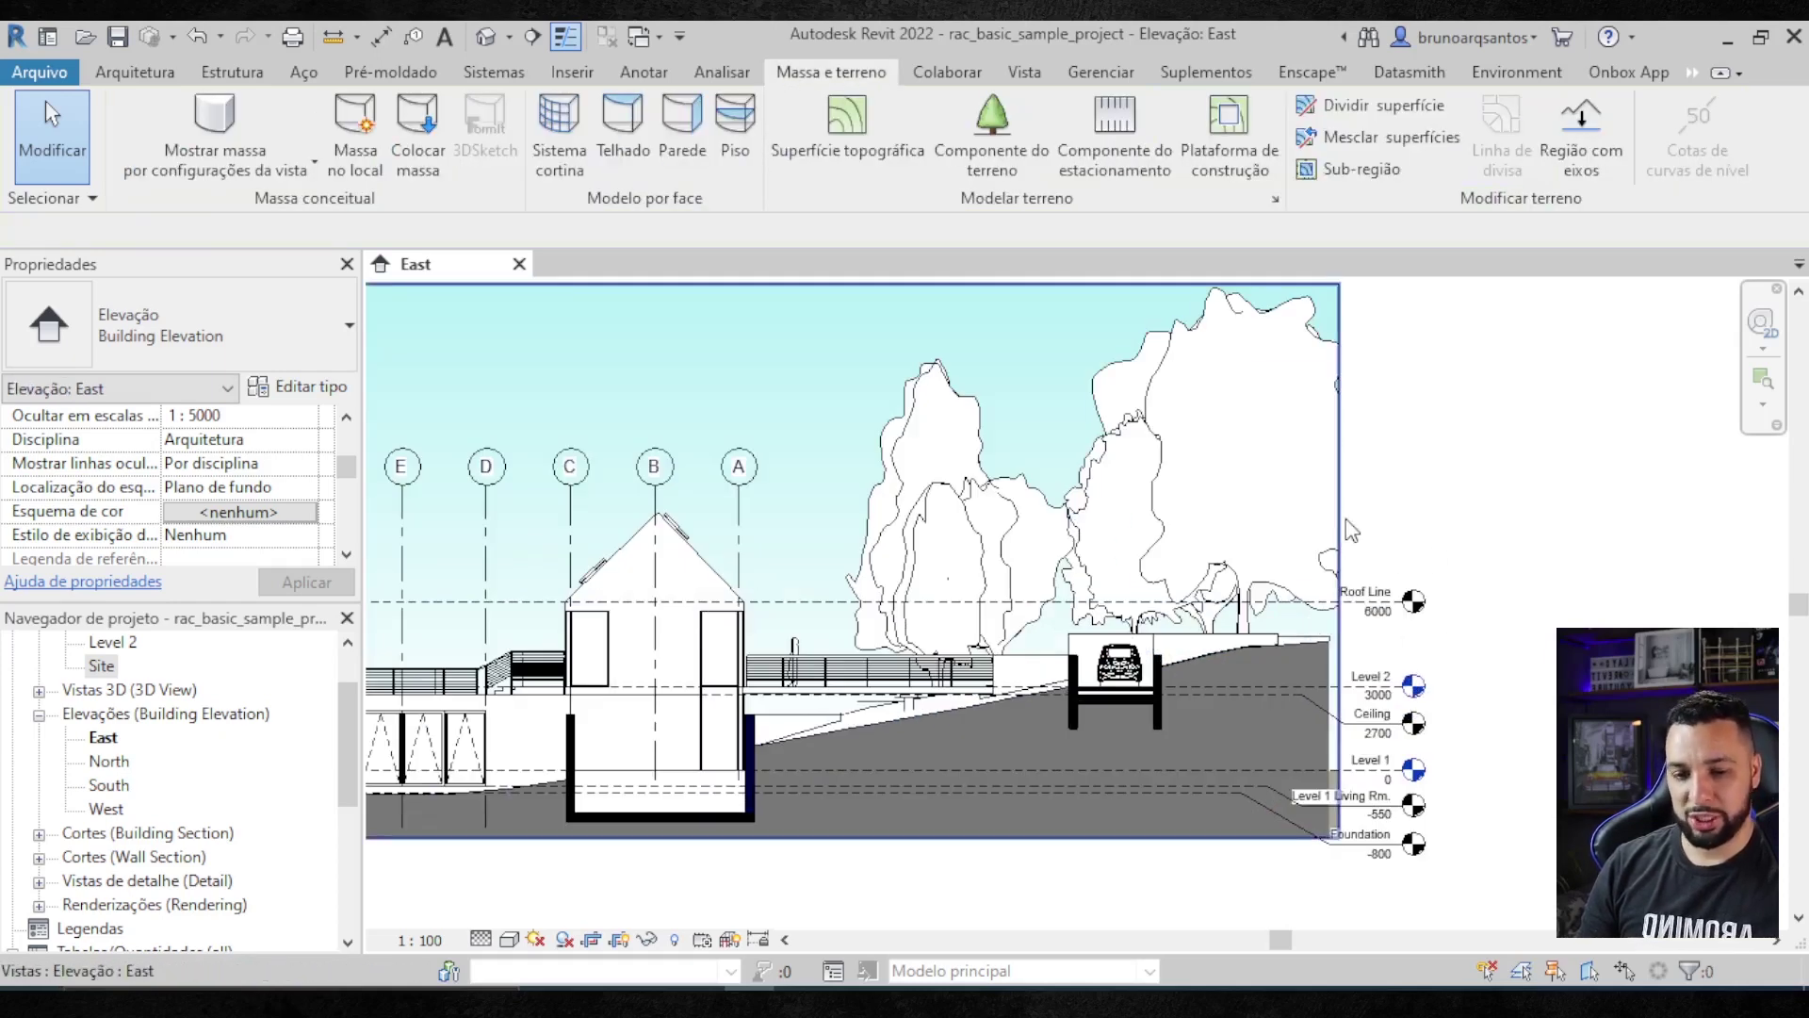
click(1340, 521)
drag(1339, 561, 1323, 562)
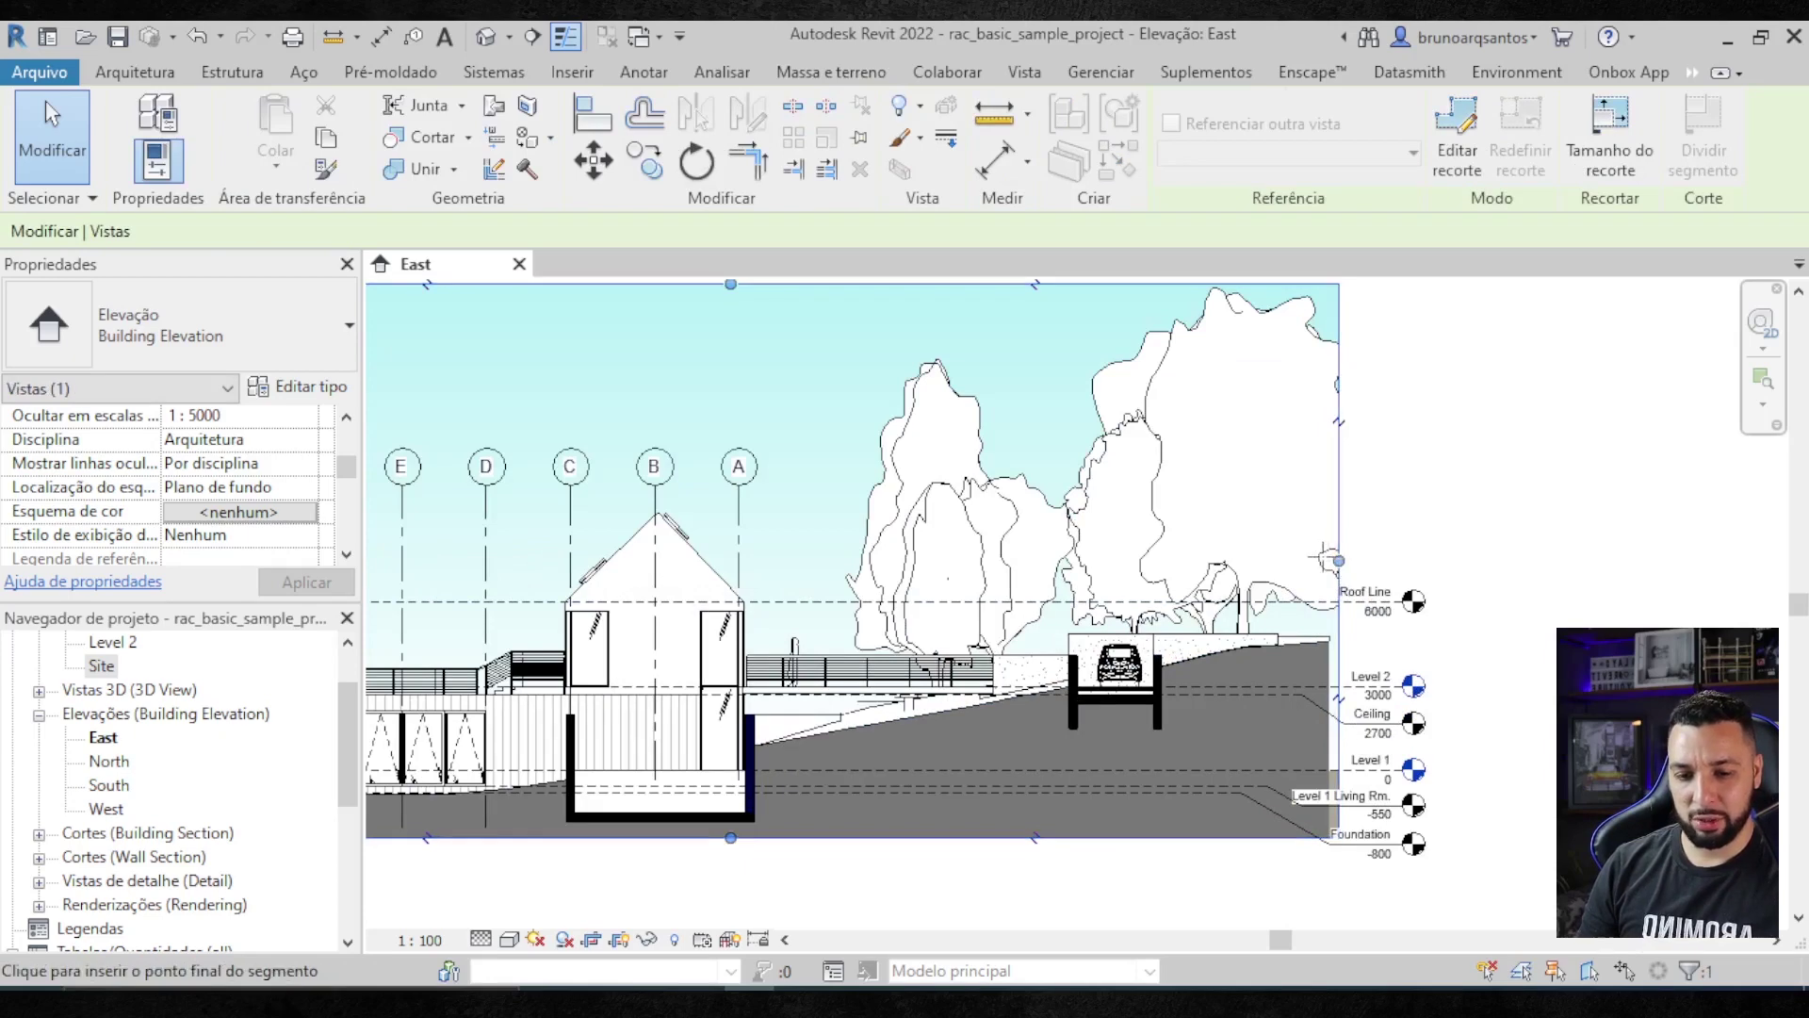
click(1435, 566)
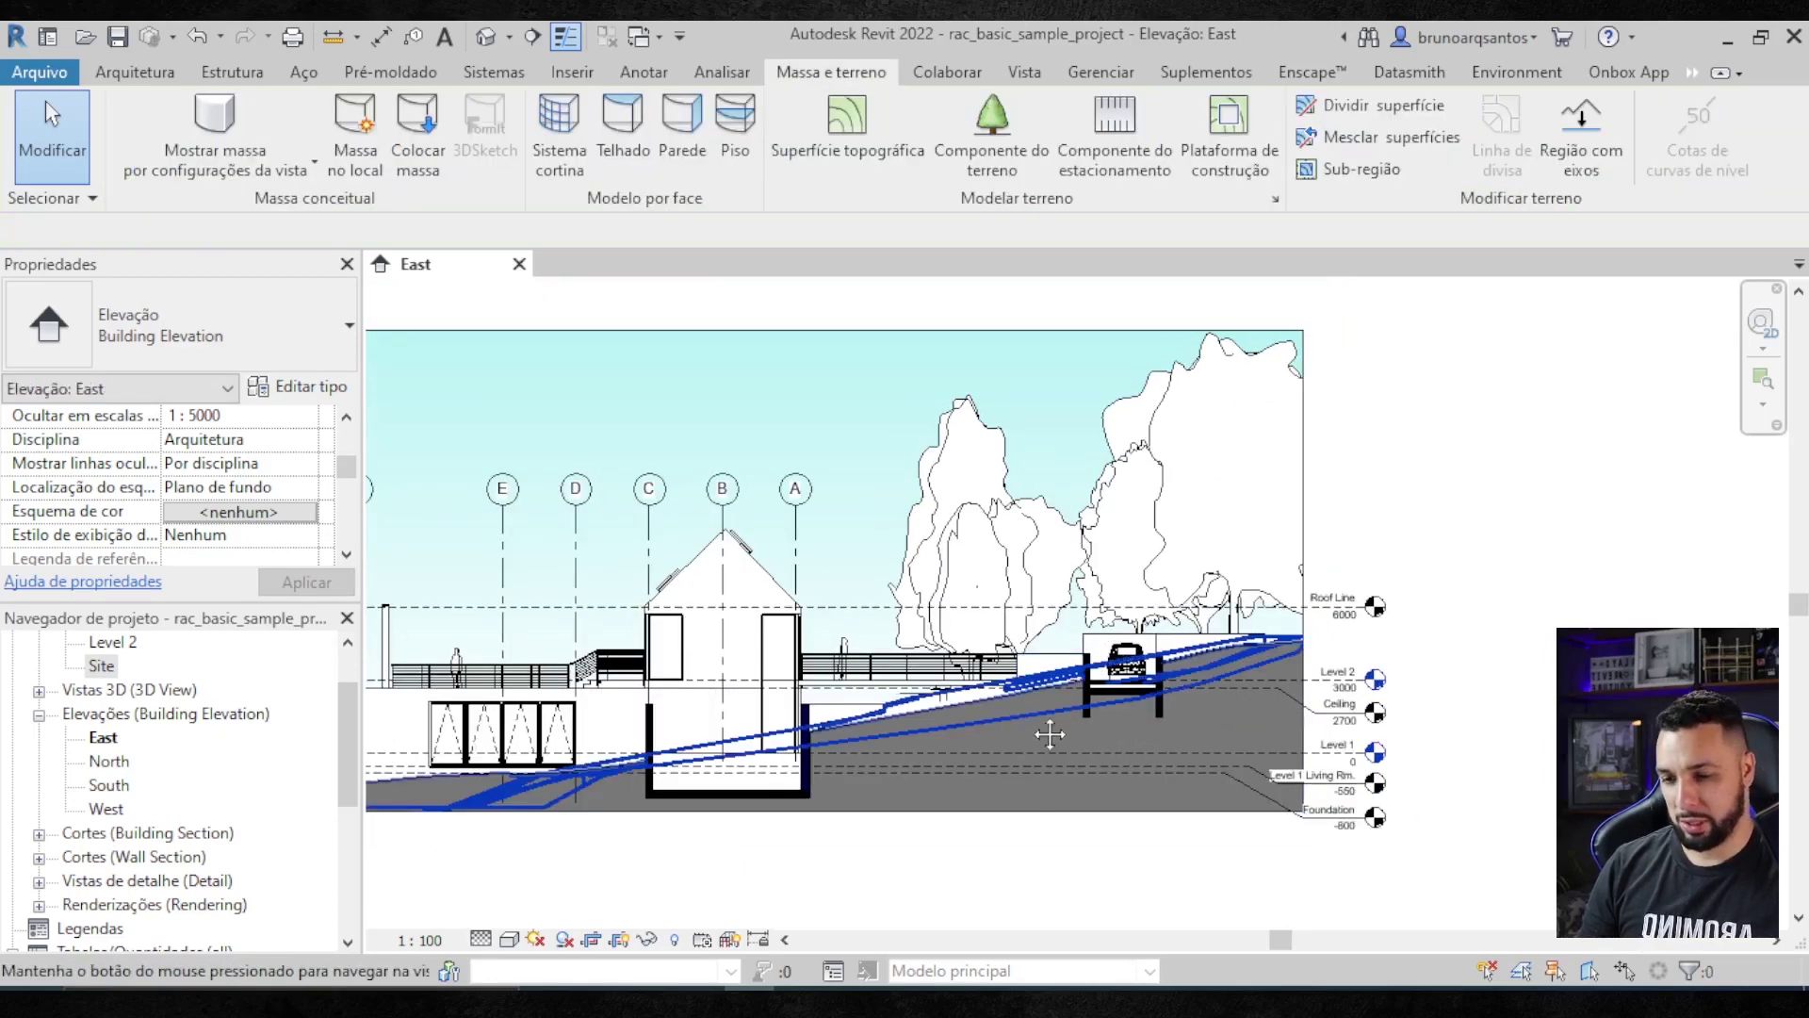
scroll(1508, 716, down, 1)
scroll(1440, 677, down, 1)
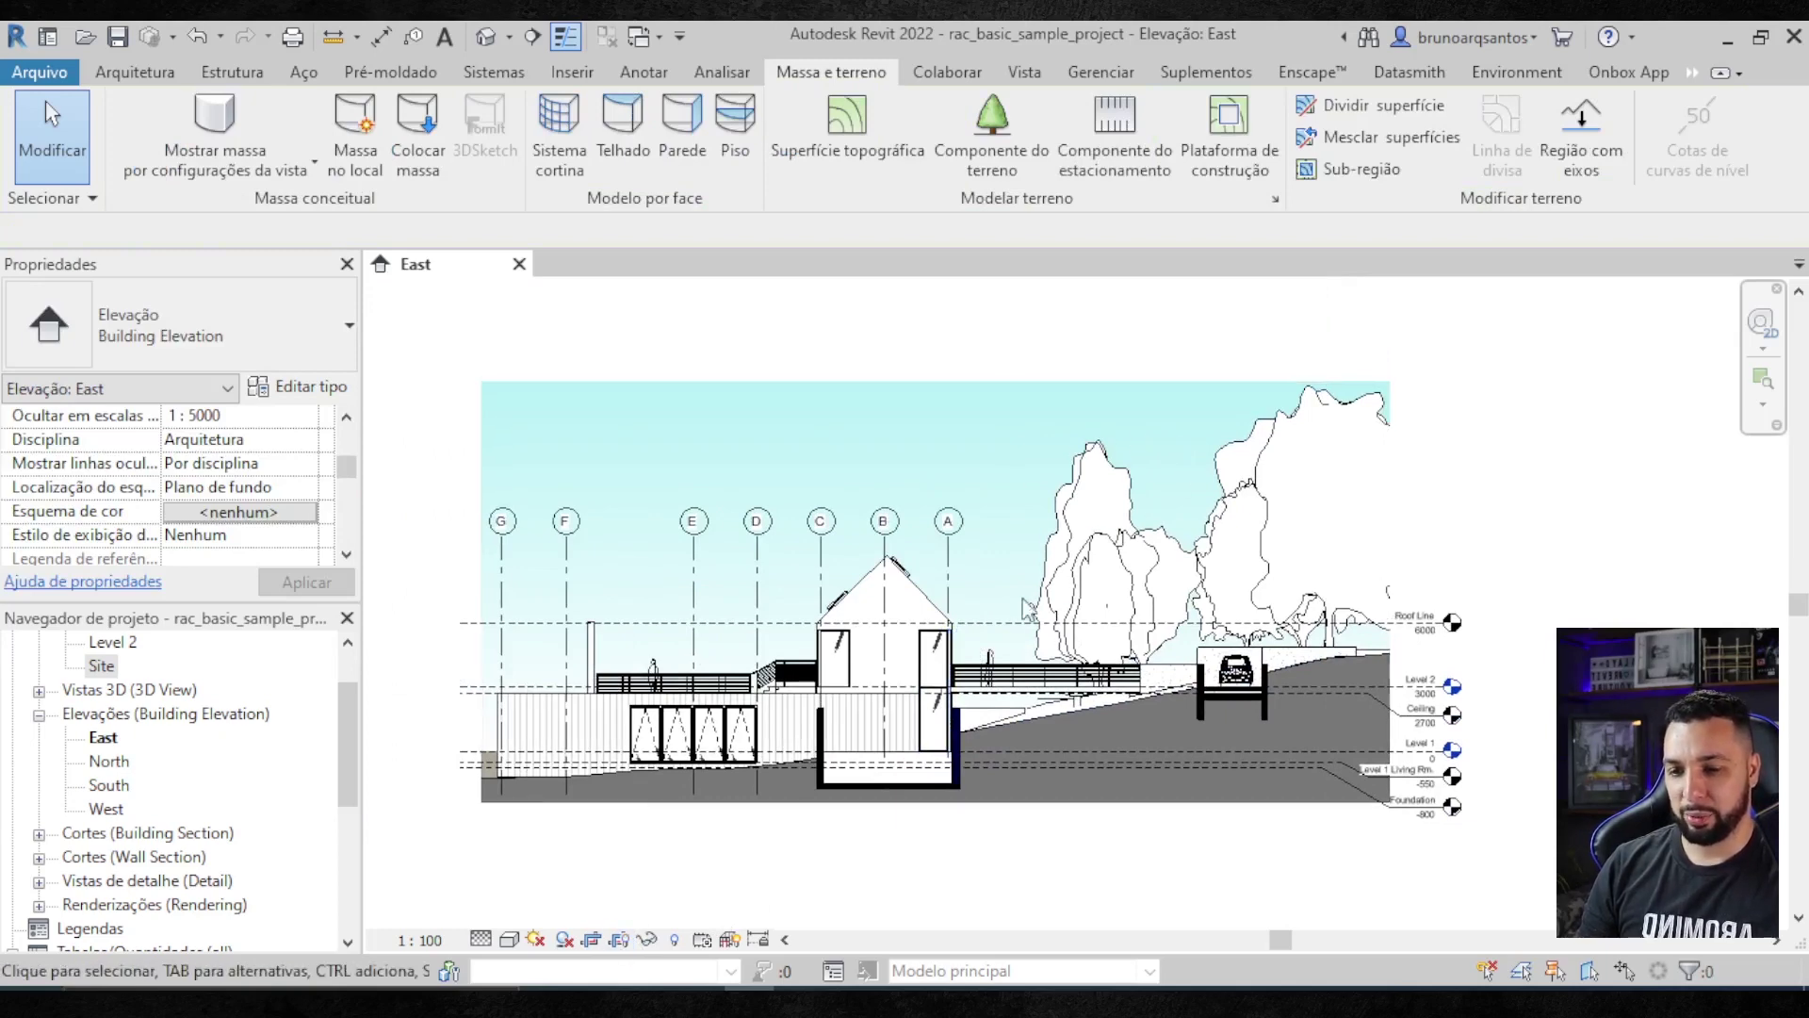
scroll(1048, 833, up, 1)
scroll(1044, 711, down, 2)
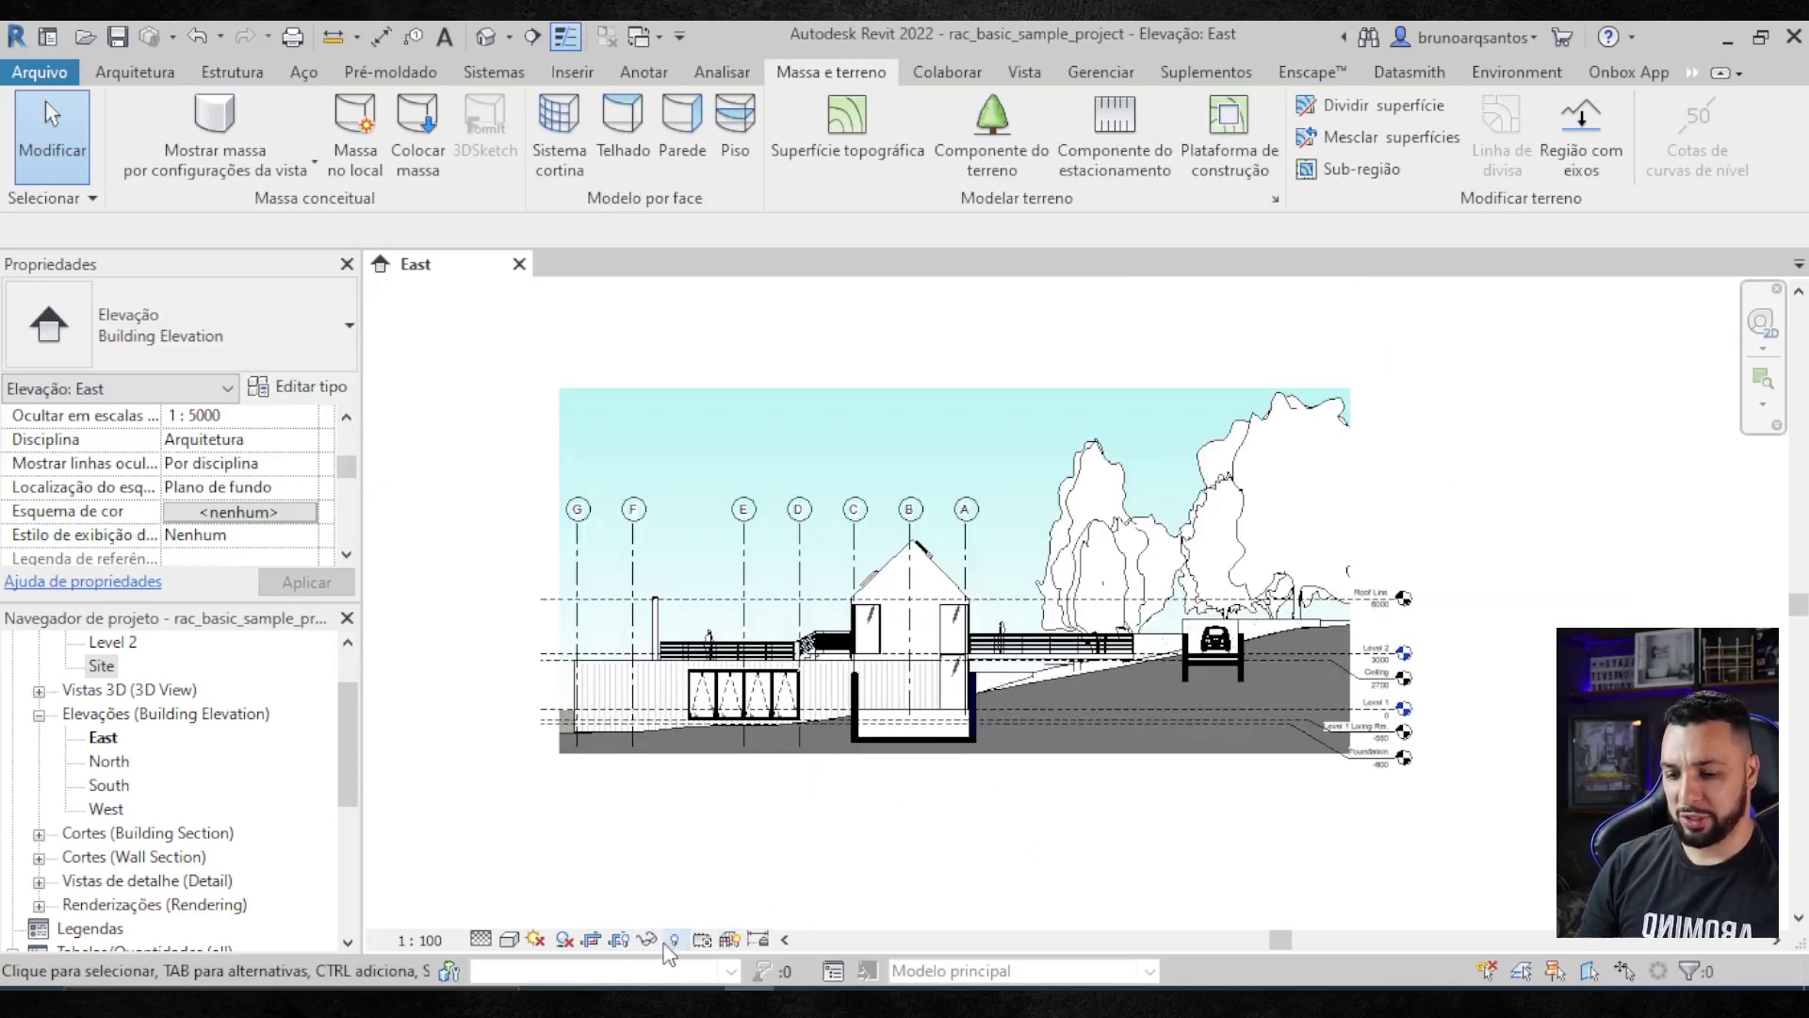
- Lower the crop's bottom edge to show more ground, then recenter the elevation
click(888, 754)
drag(954, 753, 958, 775)
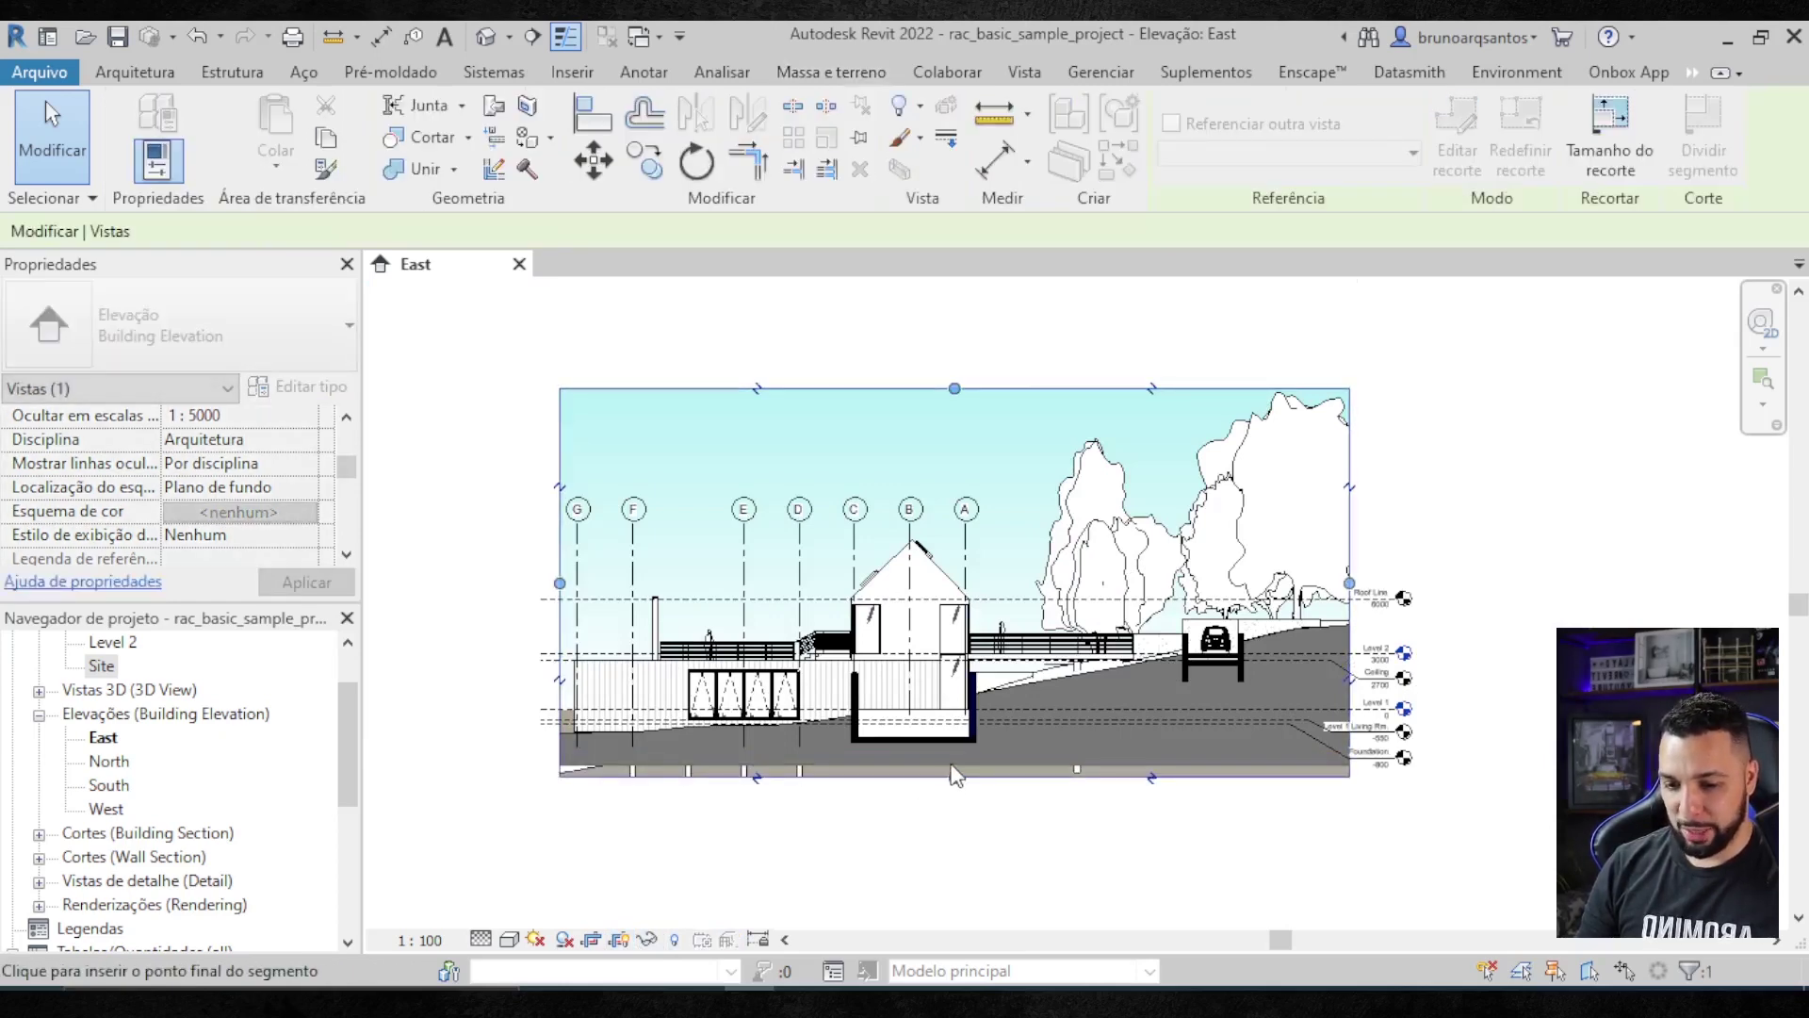
key(Escape)
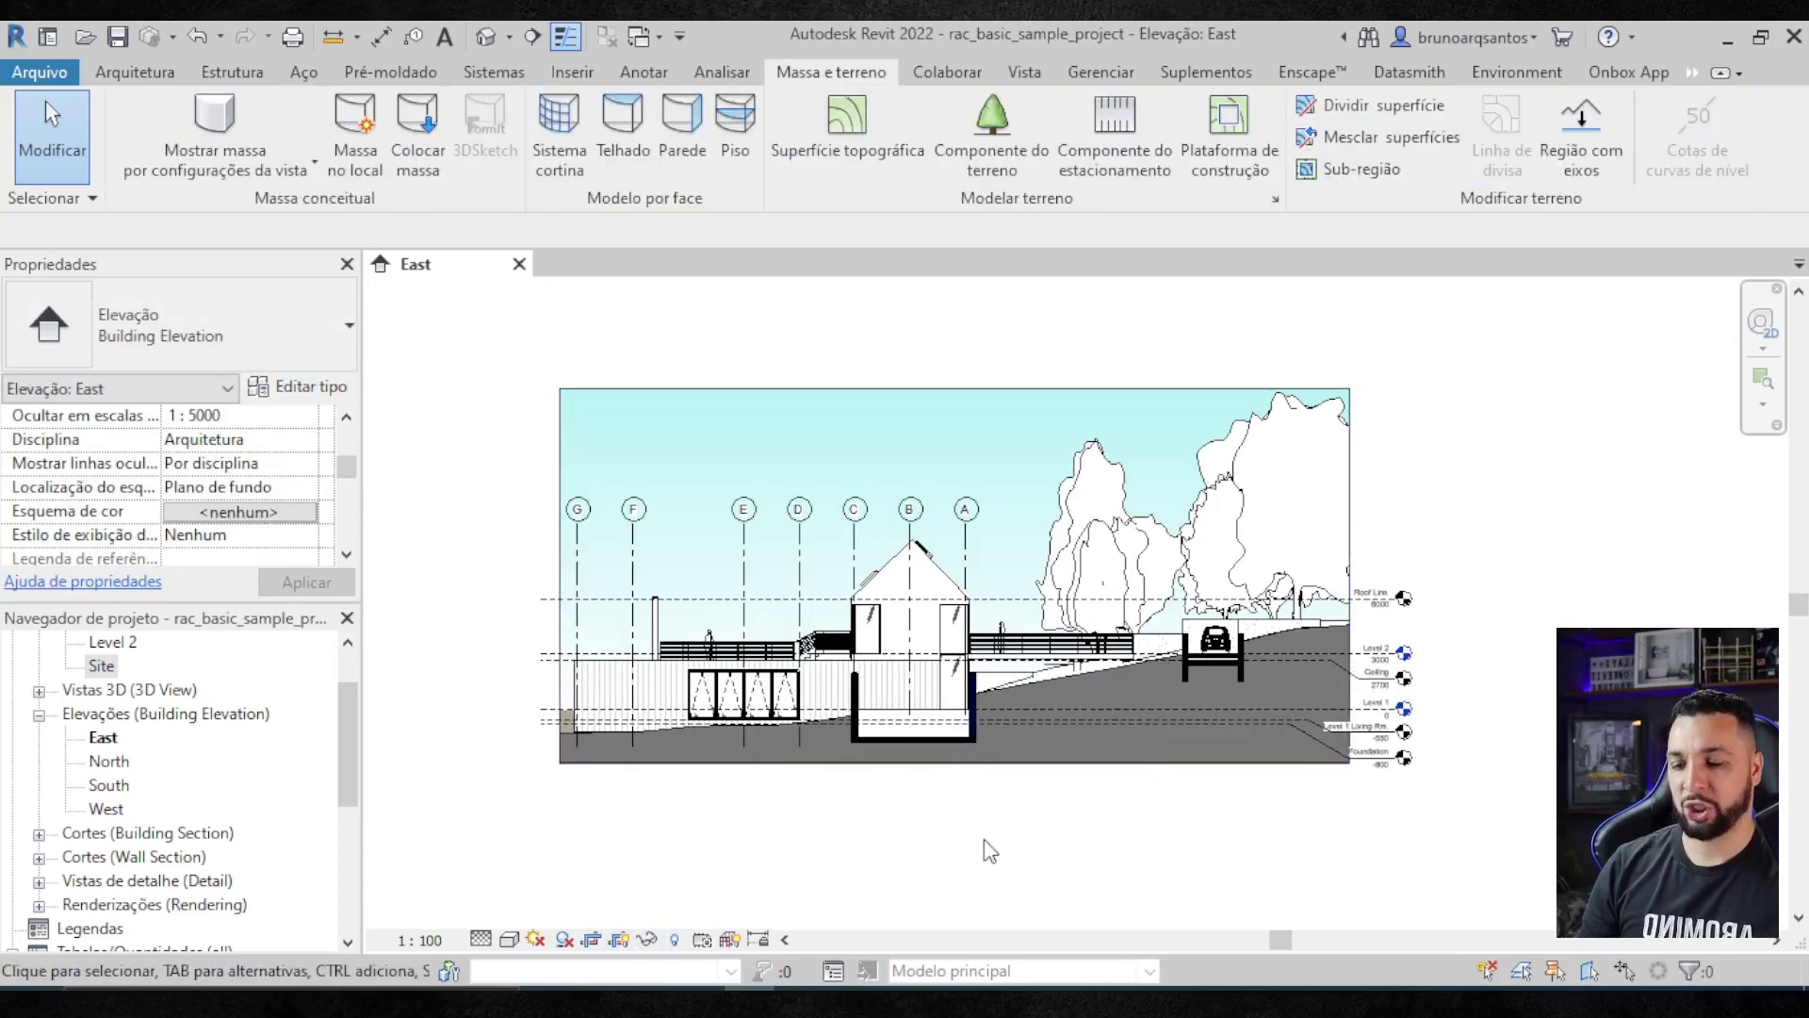
scroll(970, 754, up, 2)
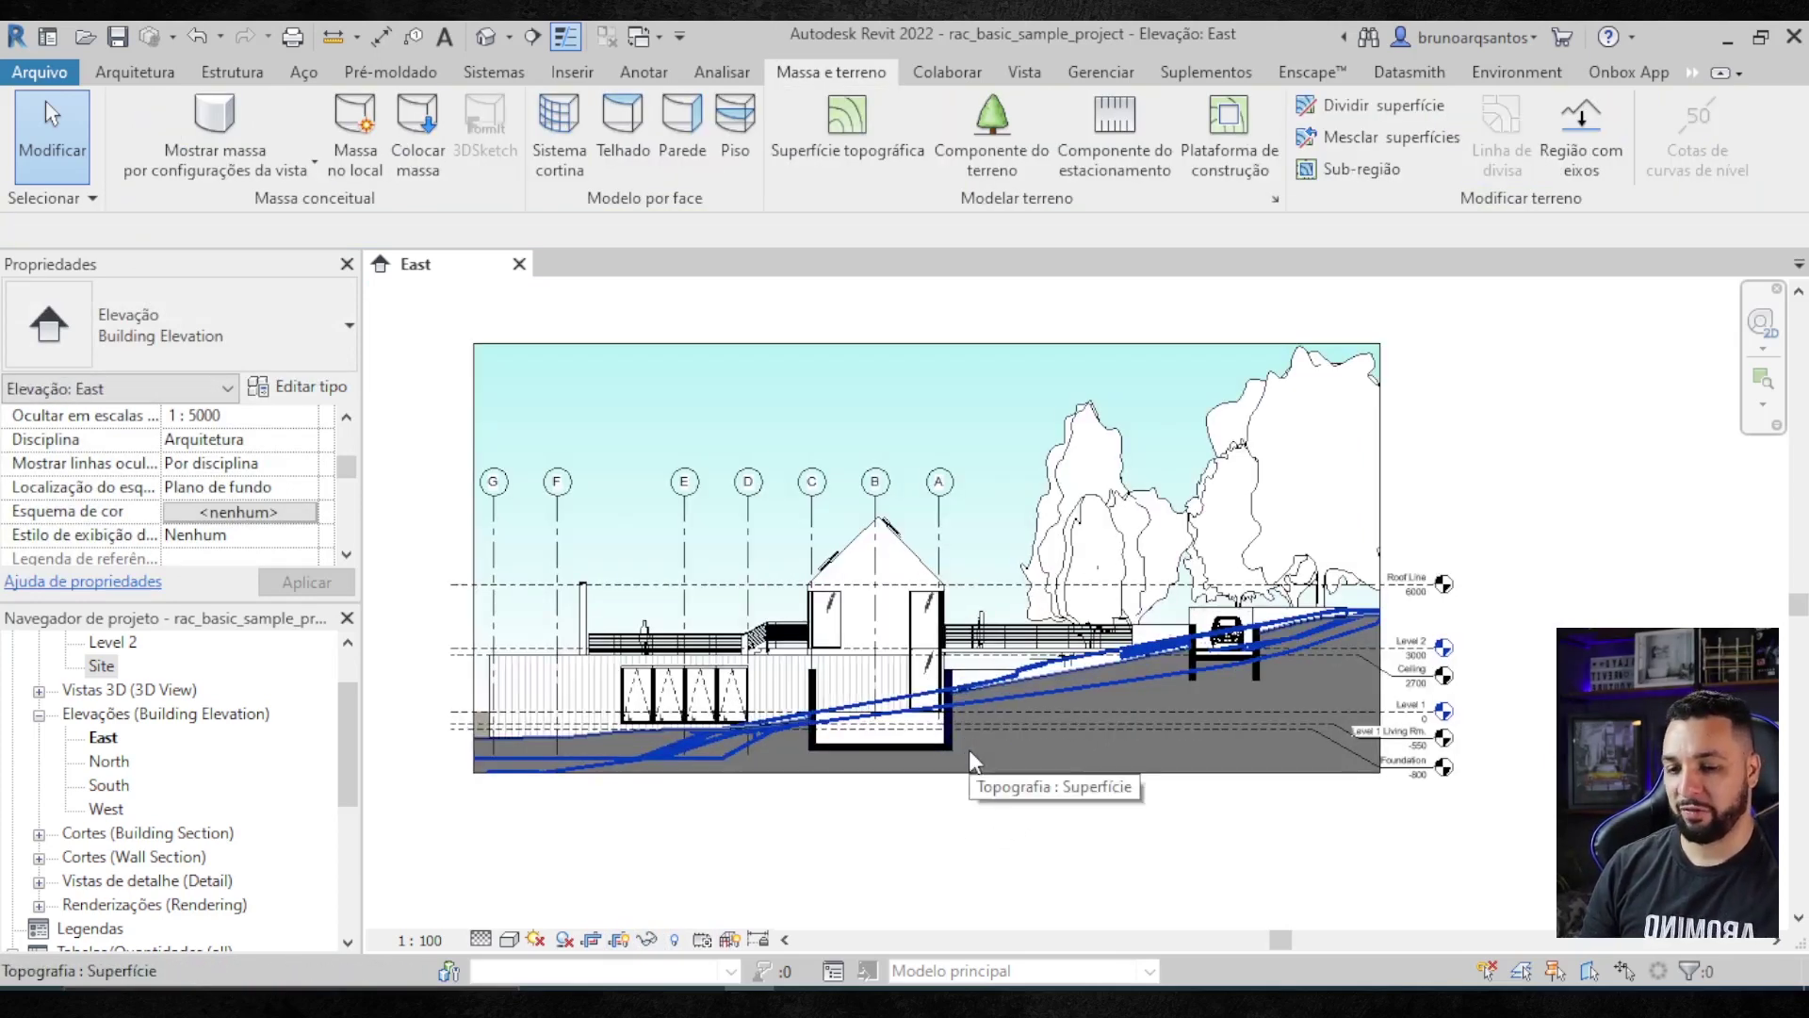
scroll(860, 804, up, 2)
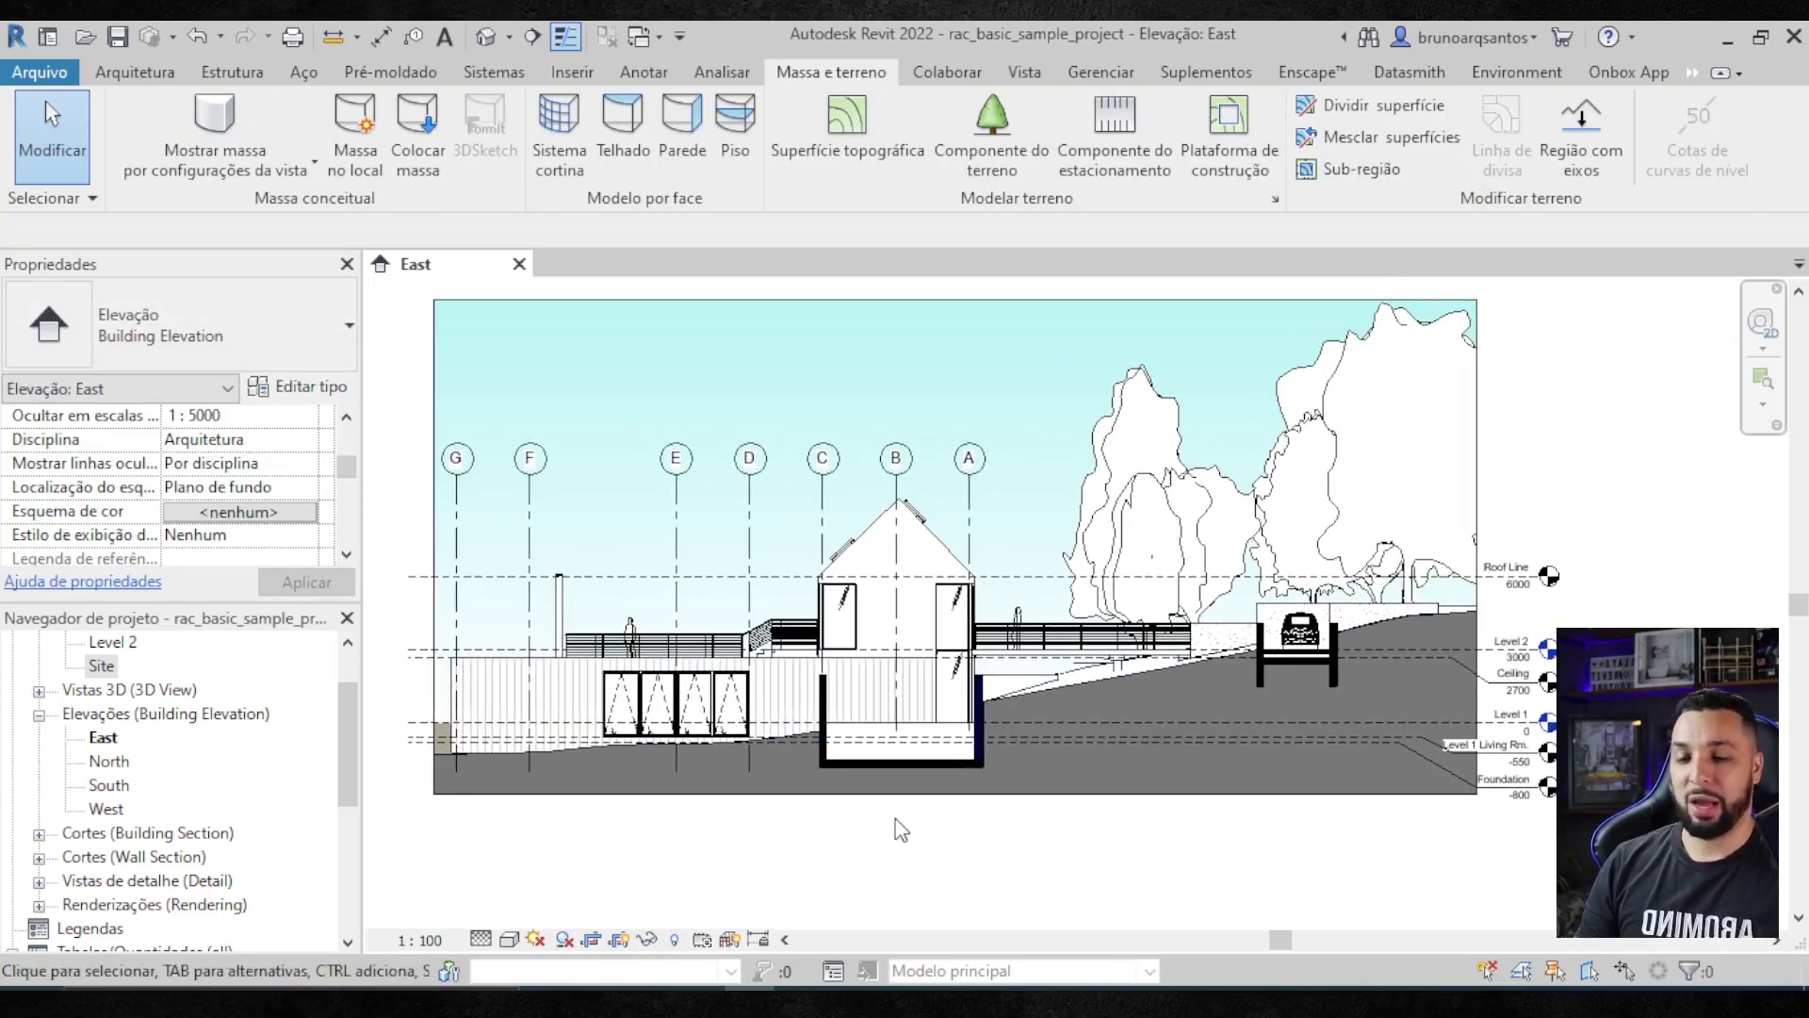
middle_drag(900, 829, 921, 837)
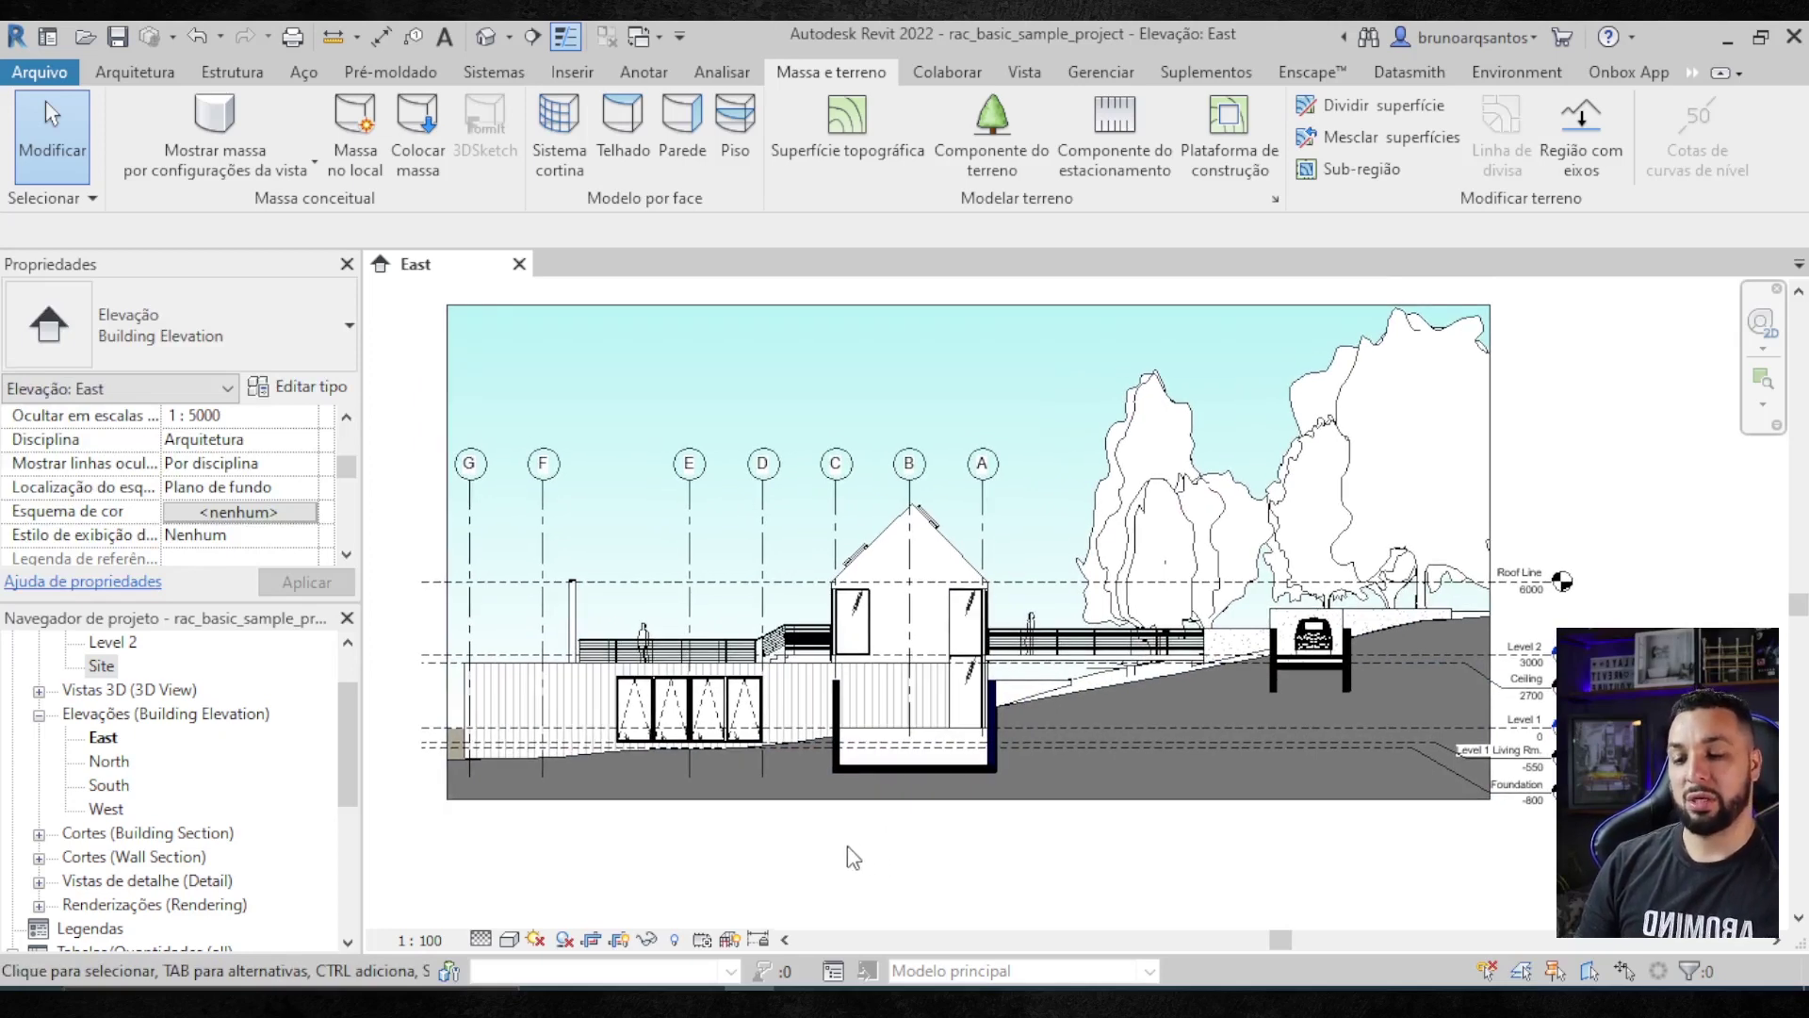
- Turn on cast shadows in the East elevation
click(564, 941)
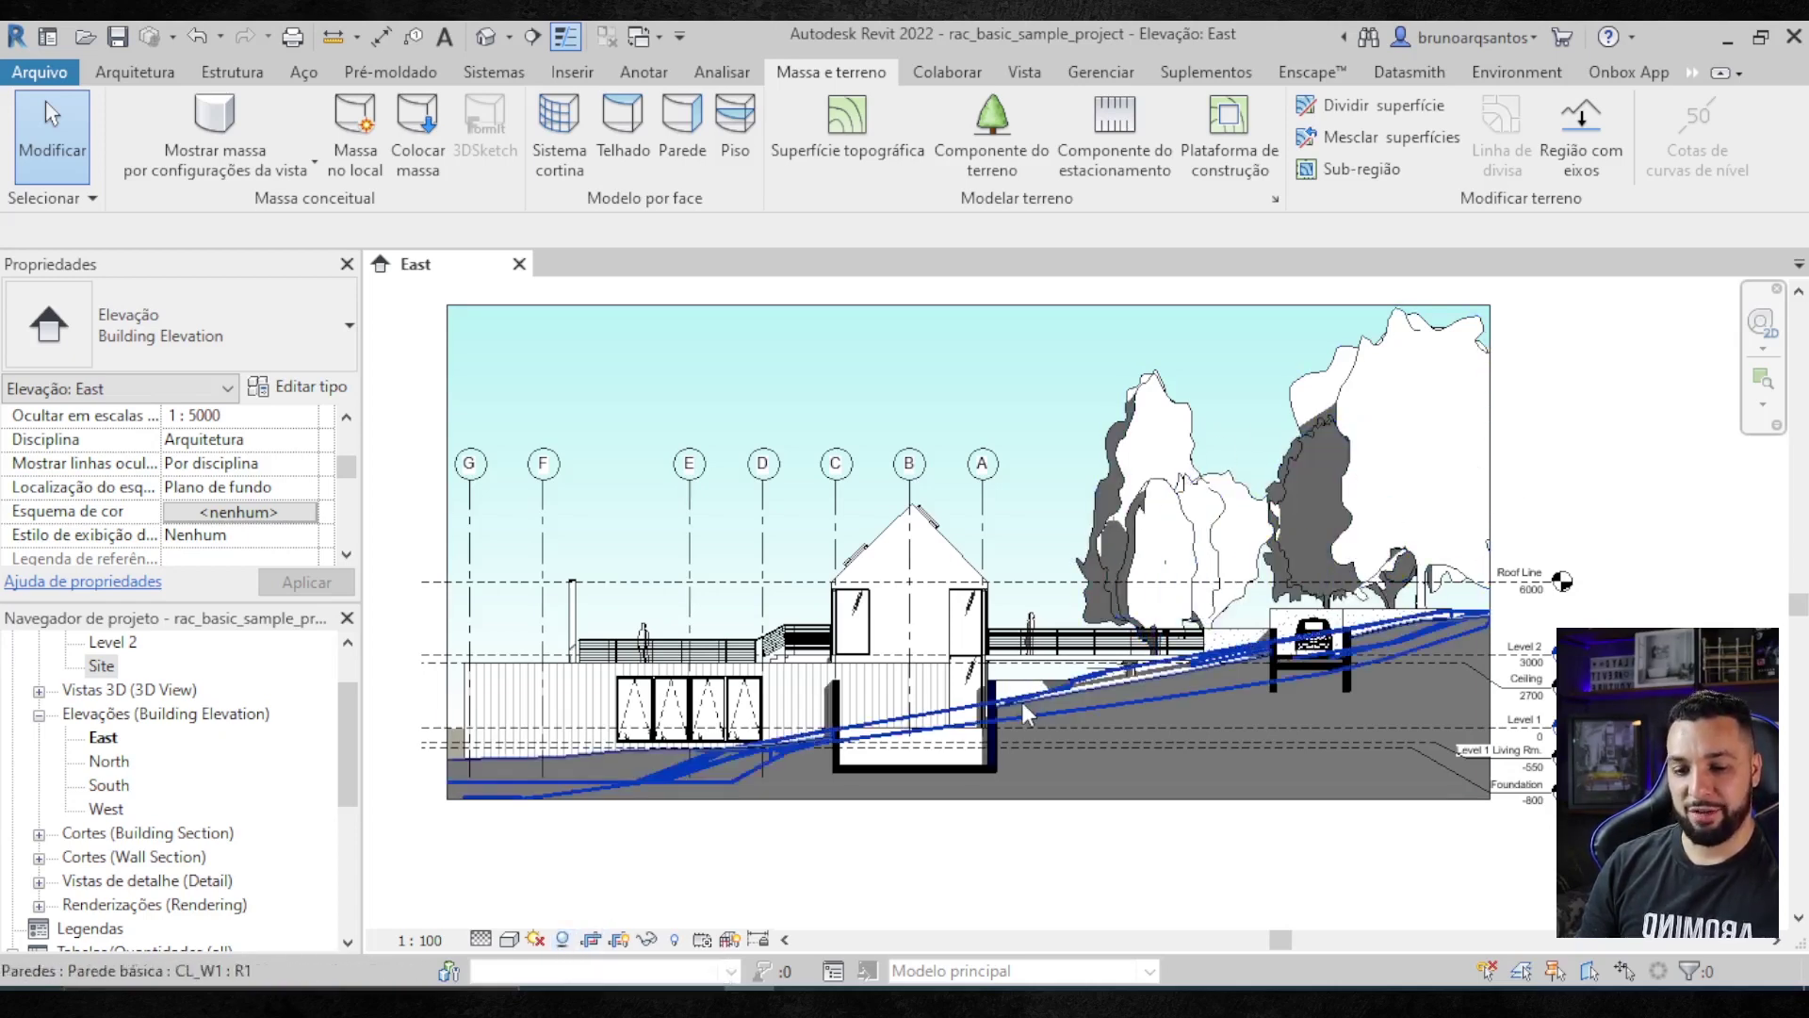
scroll(1020, 697, up, 2)
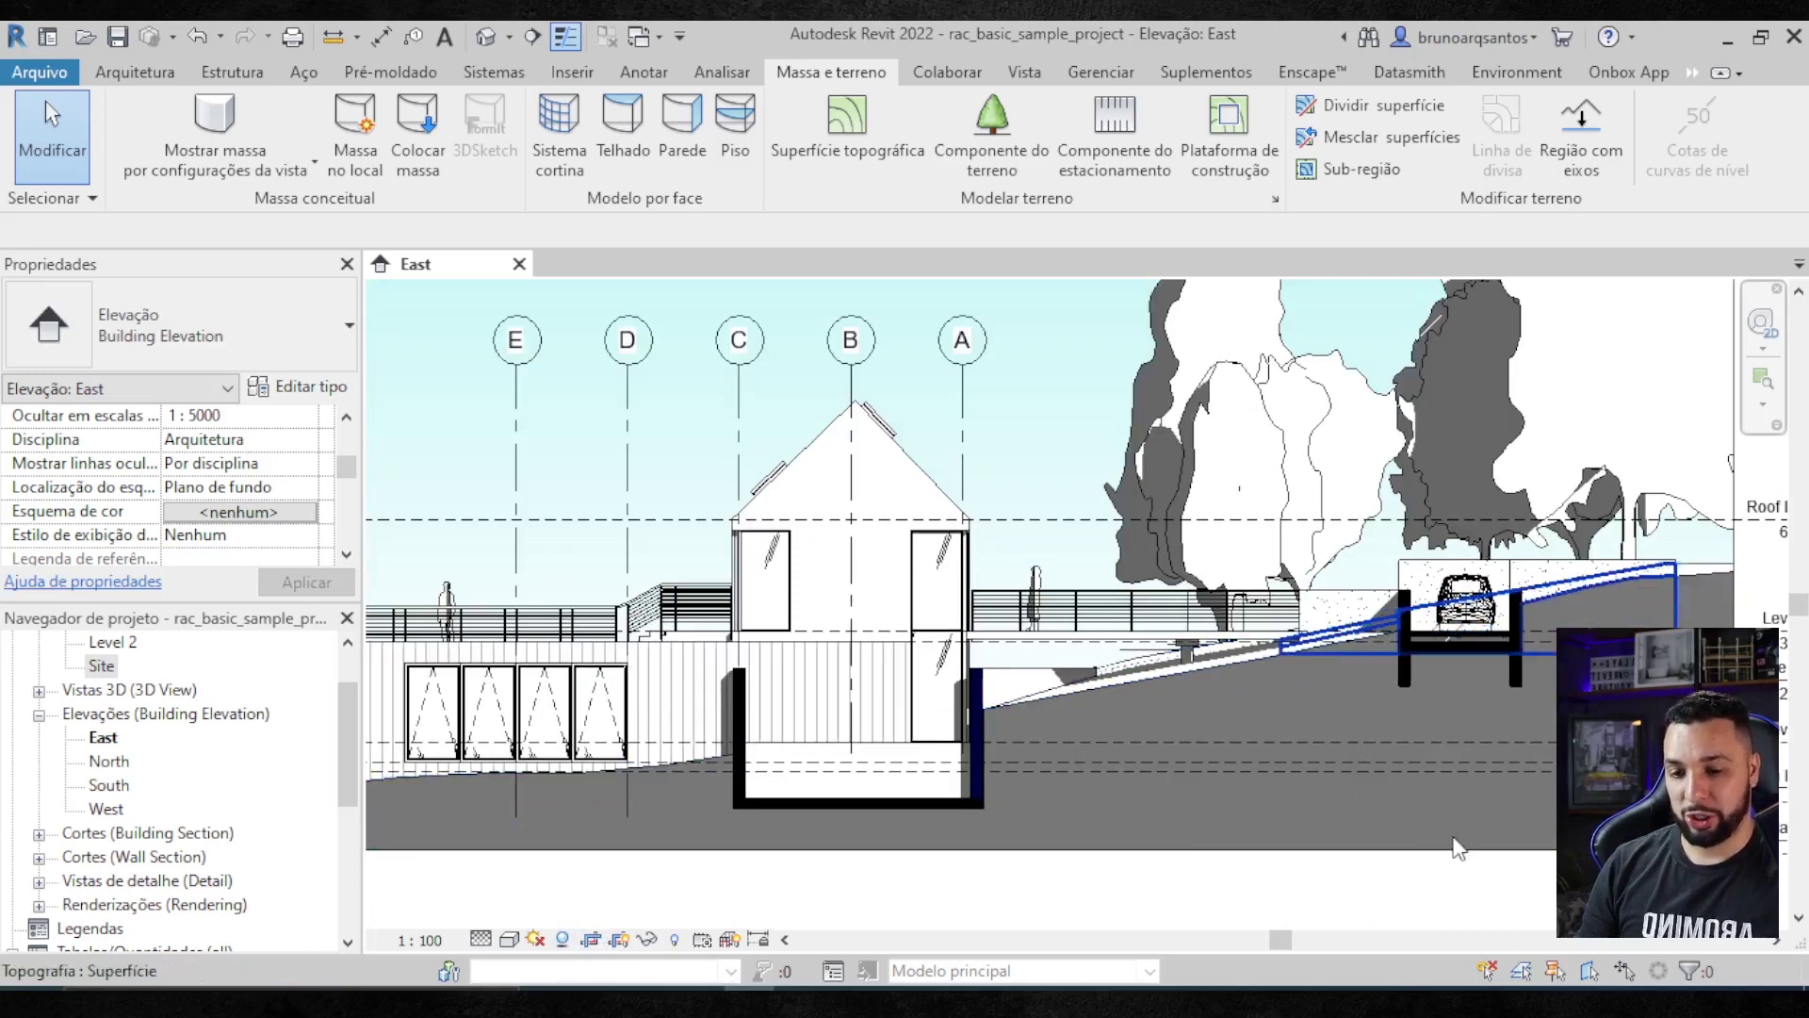
scroll(985, 792, up, 1)
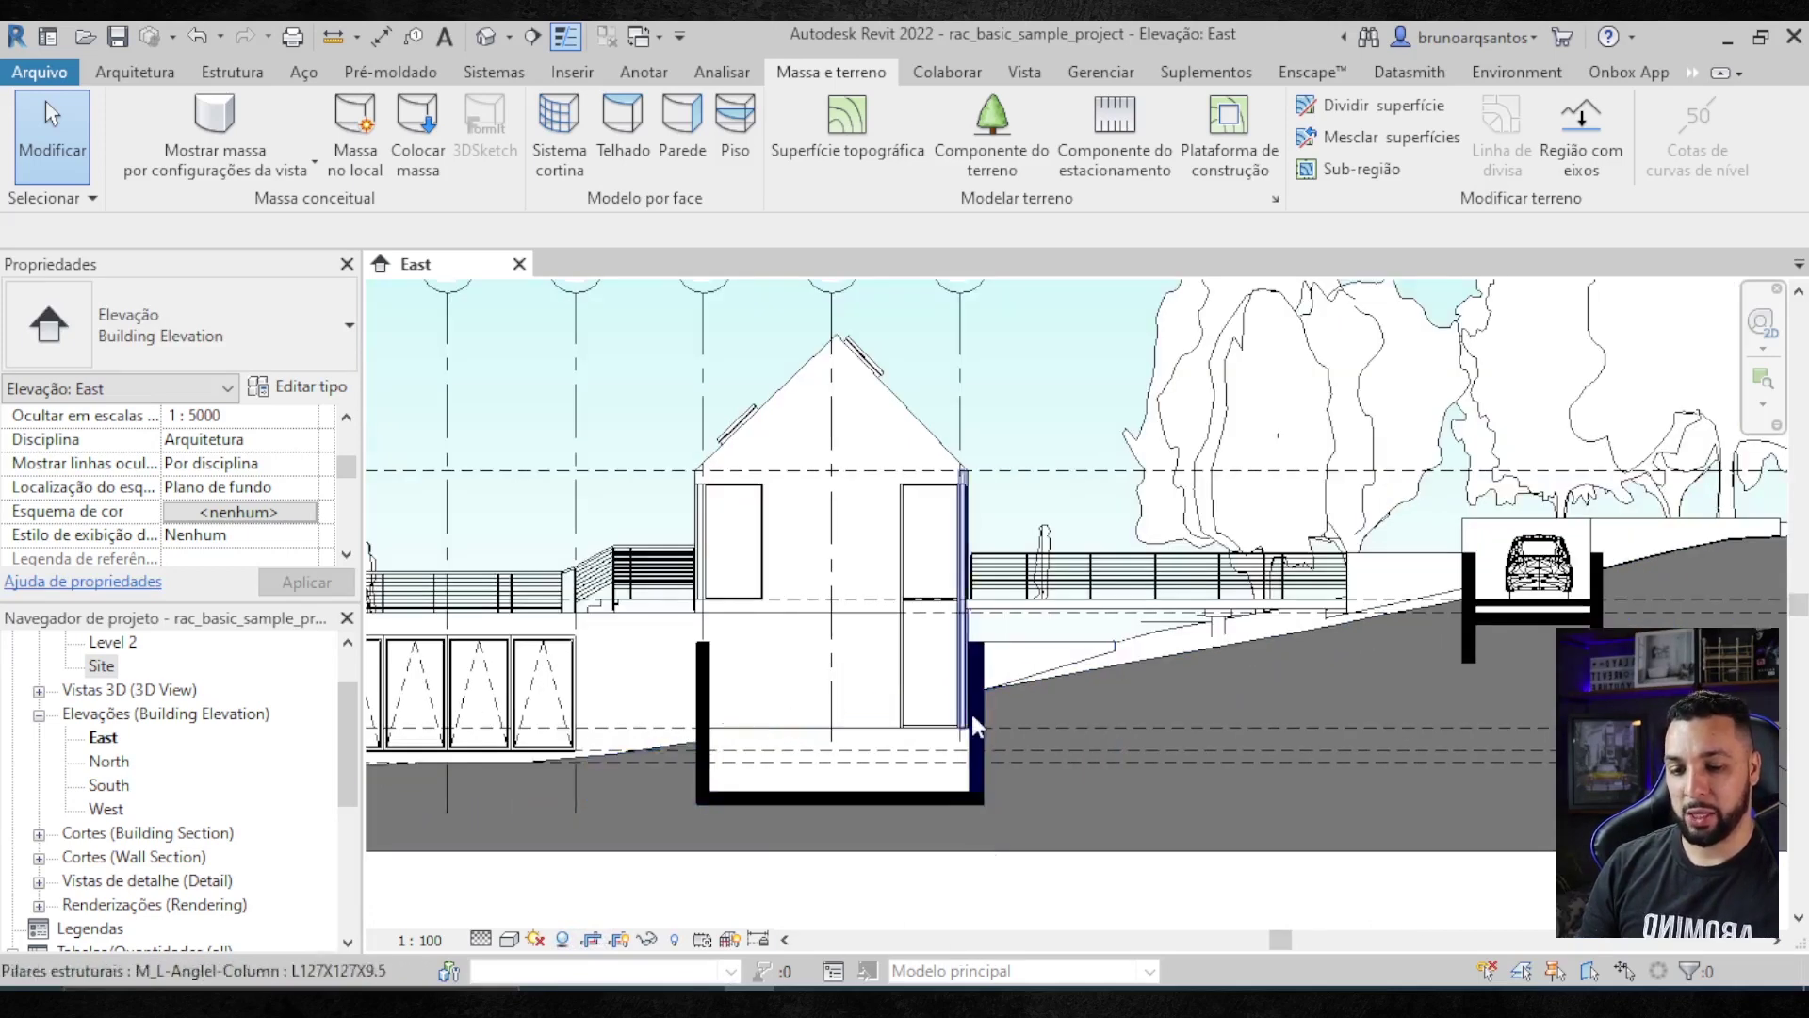
scroll(965, 705, down, 1)
scroll(946, 788, down, 1)
scroll(947, 788, down, 1)
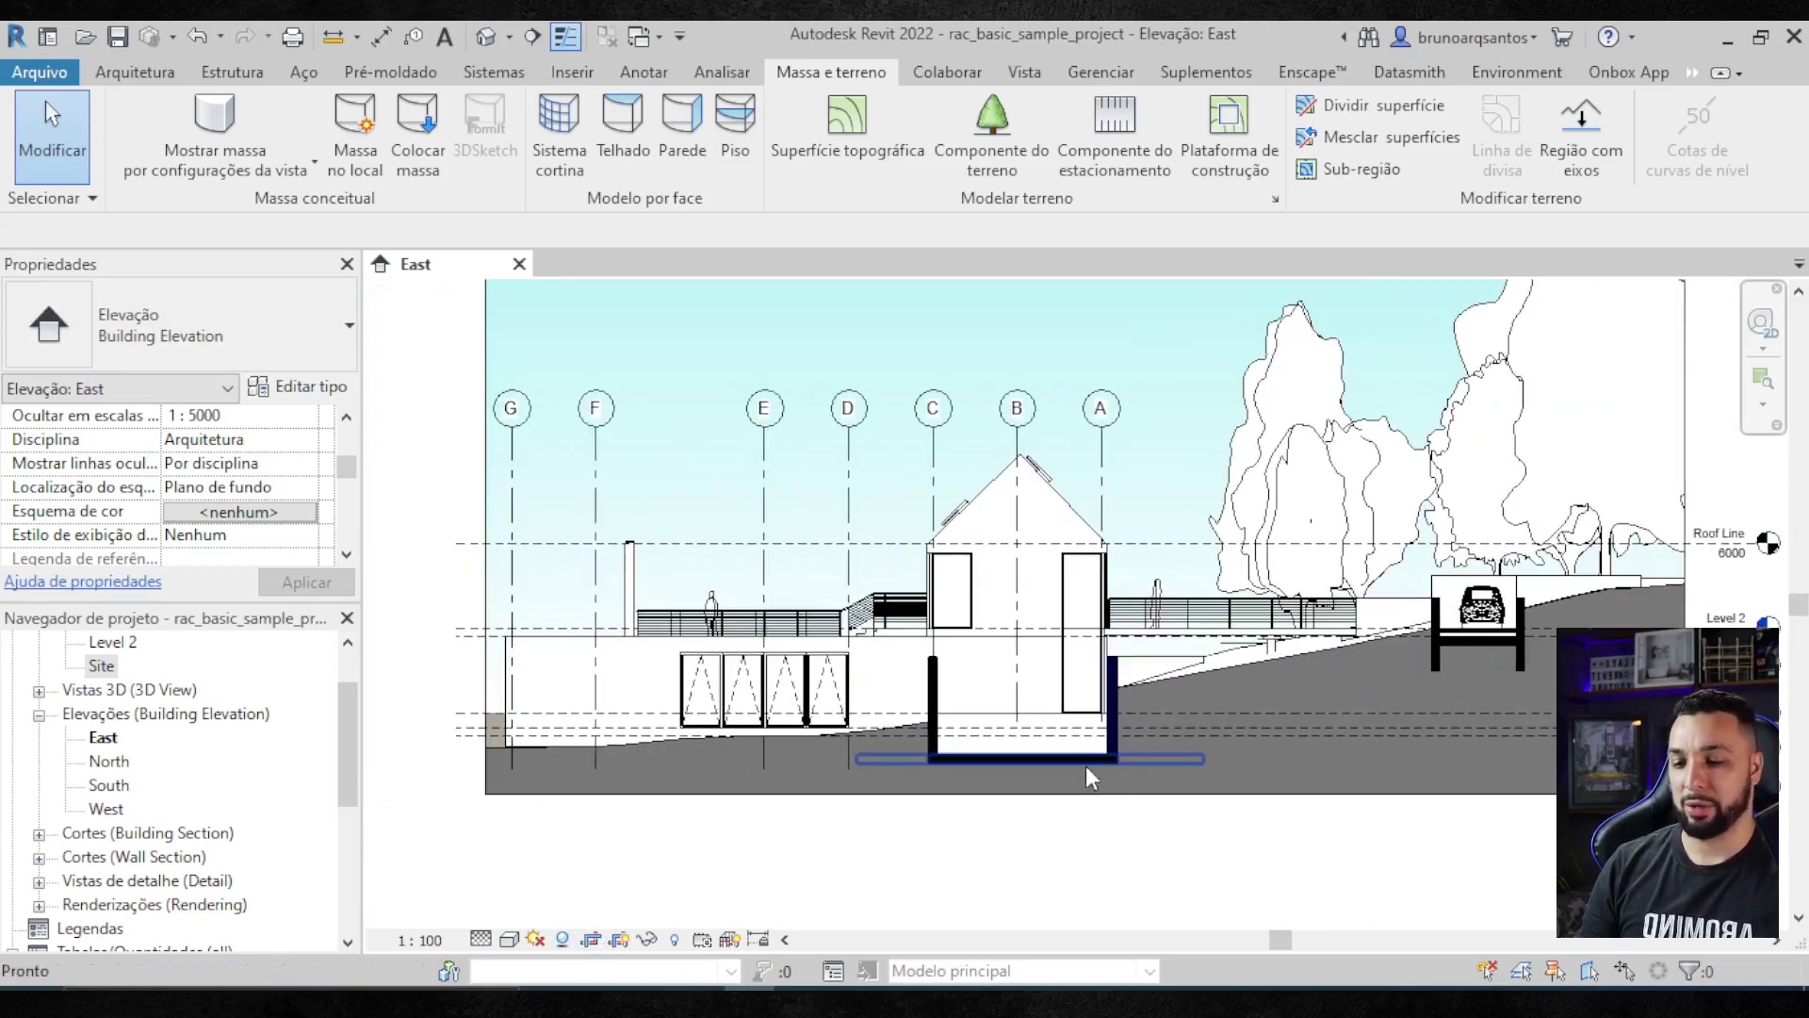
scroll(812, 795, up, 1)
scroll(873, 725, up, 1)
scroll(873, 707, up, 1)
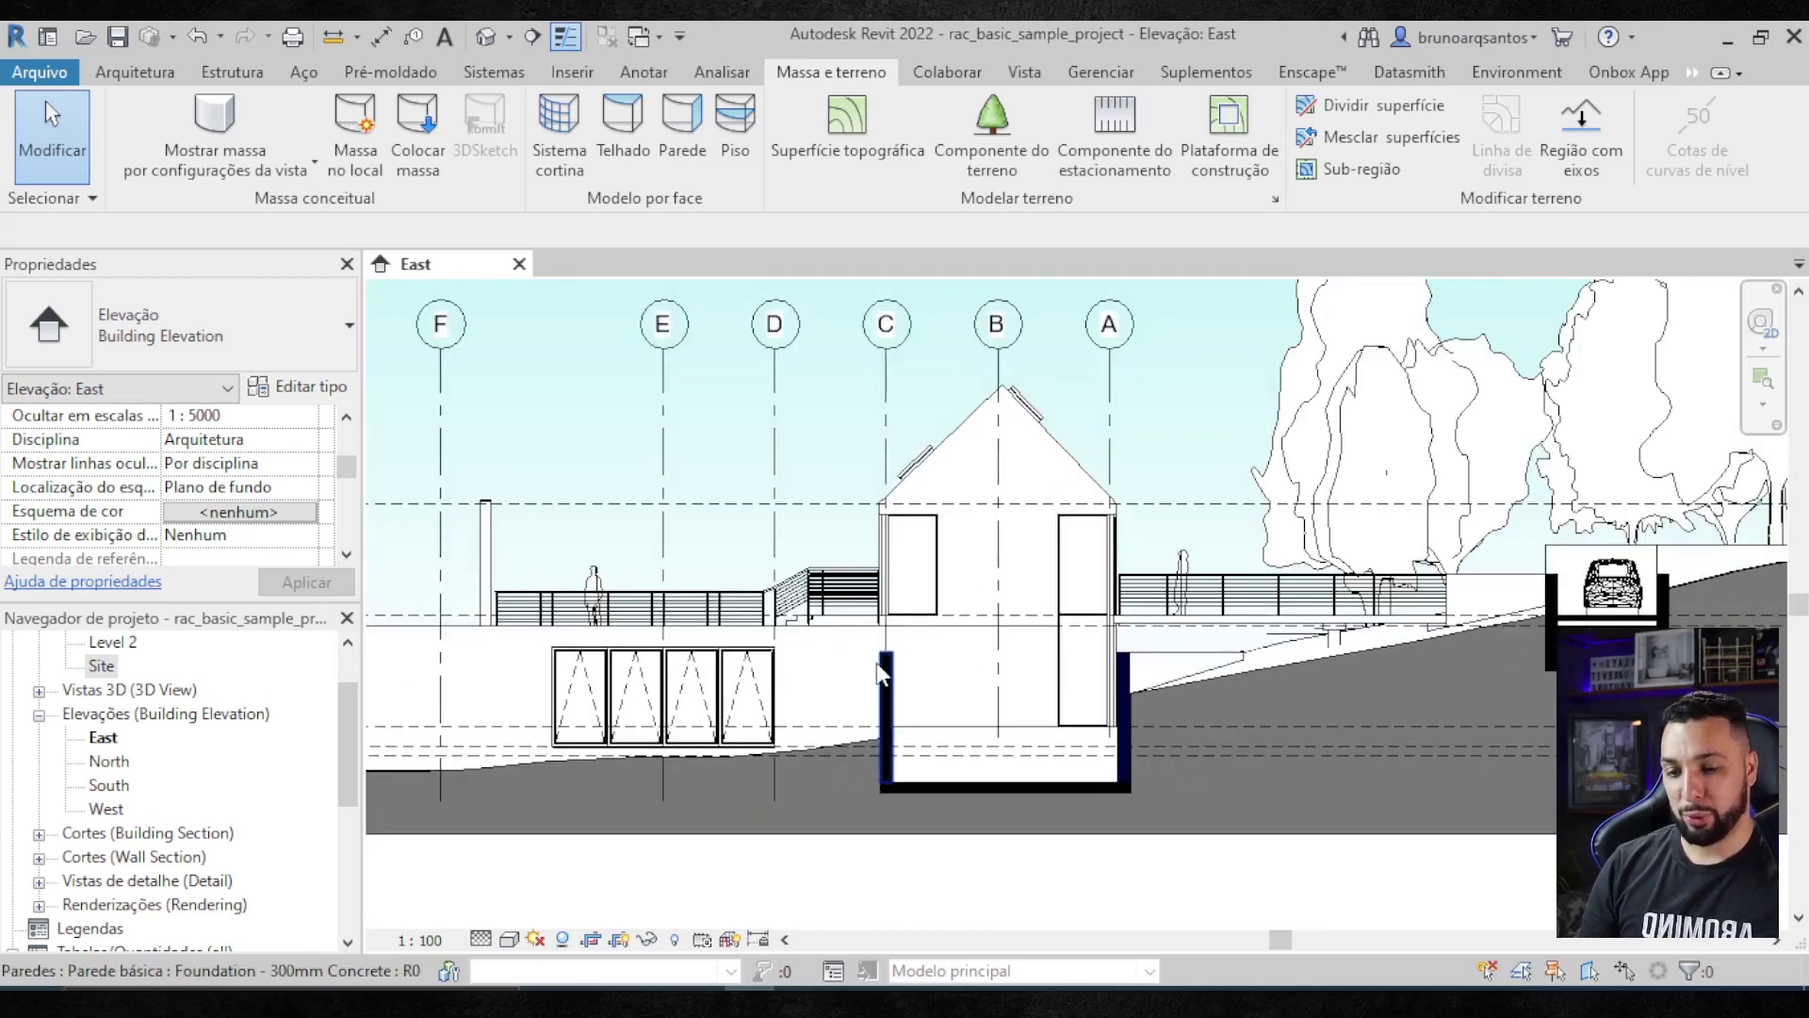
- In Graphic Display Options, keep sun at 80, set shadow intensity to 11, and apply
click(509, 940)
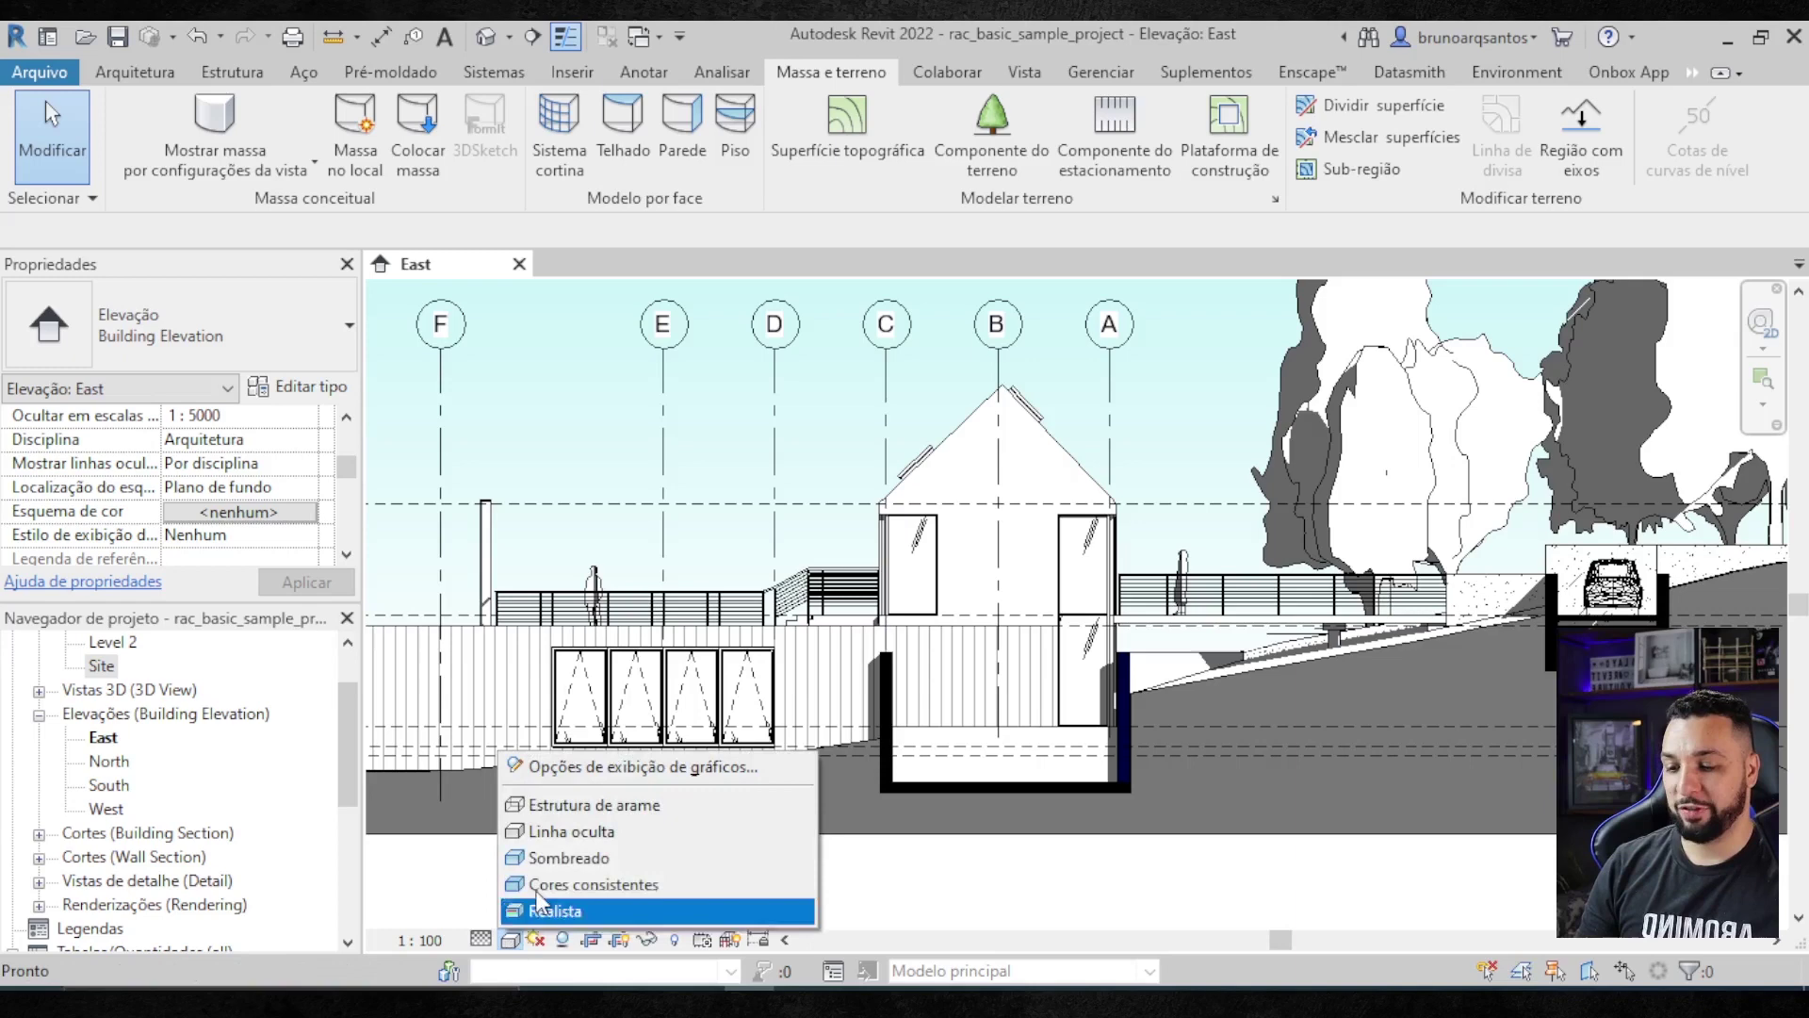
click(608, 774)
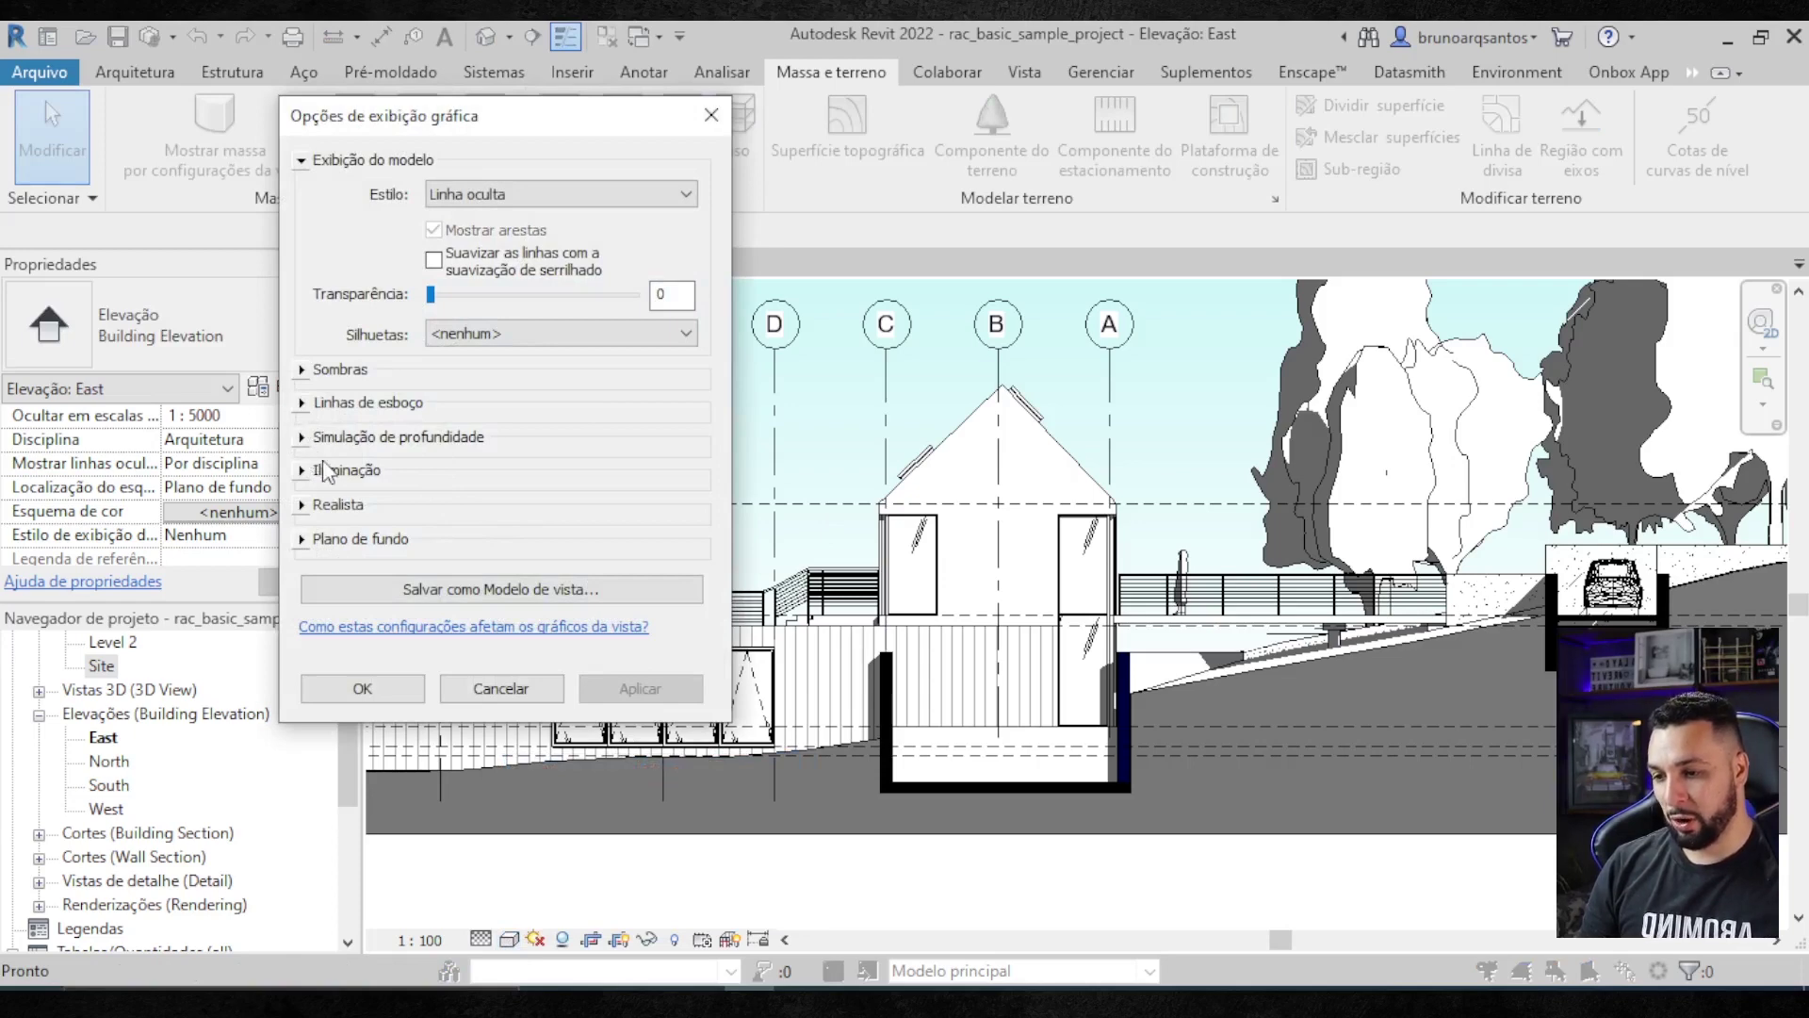
click(302, 370)
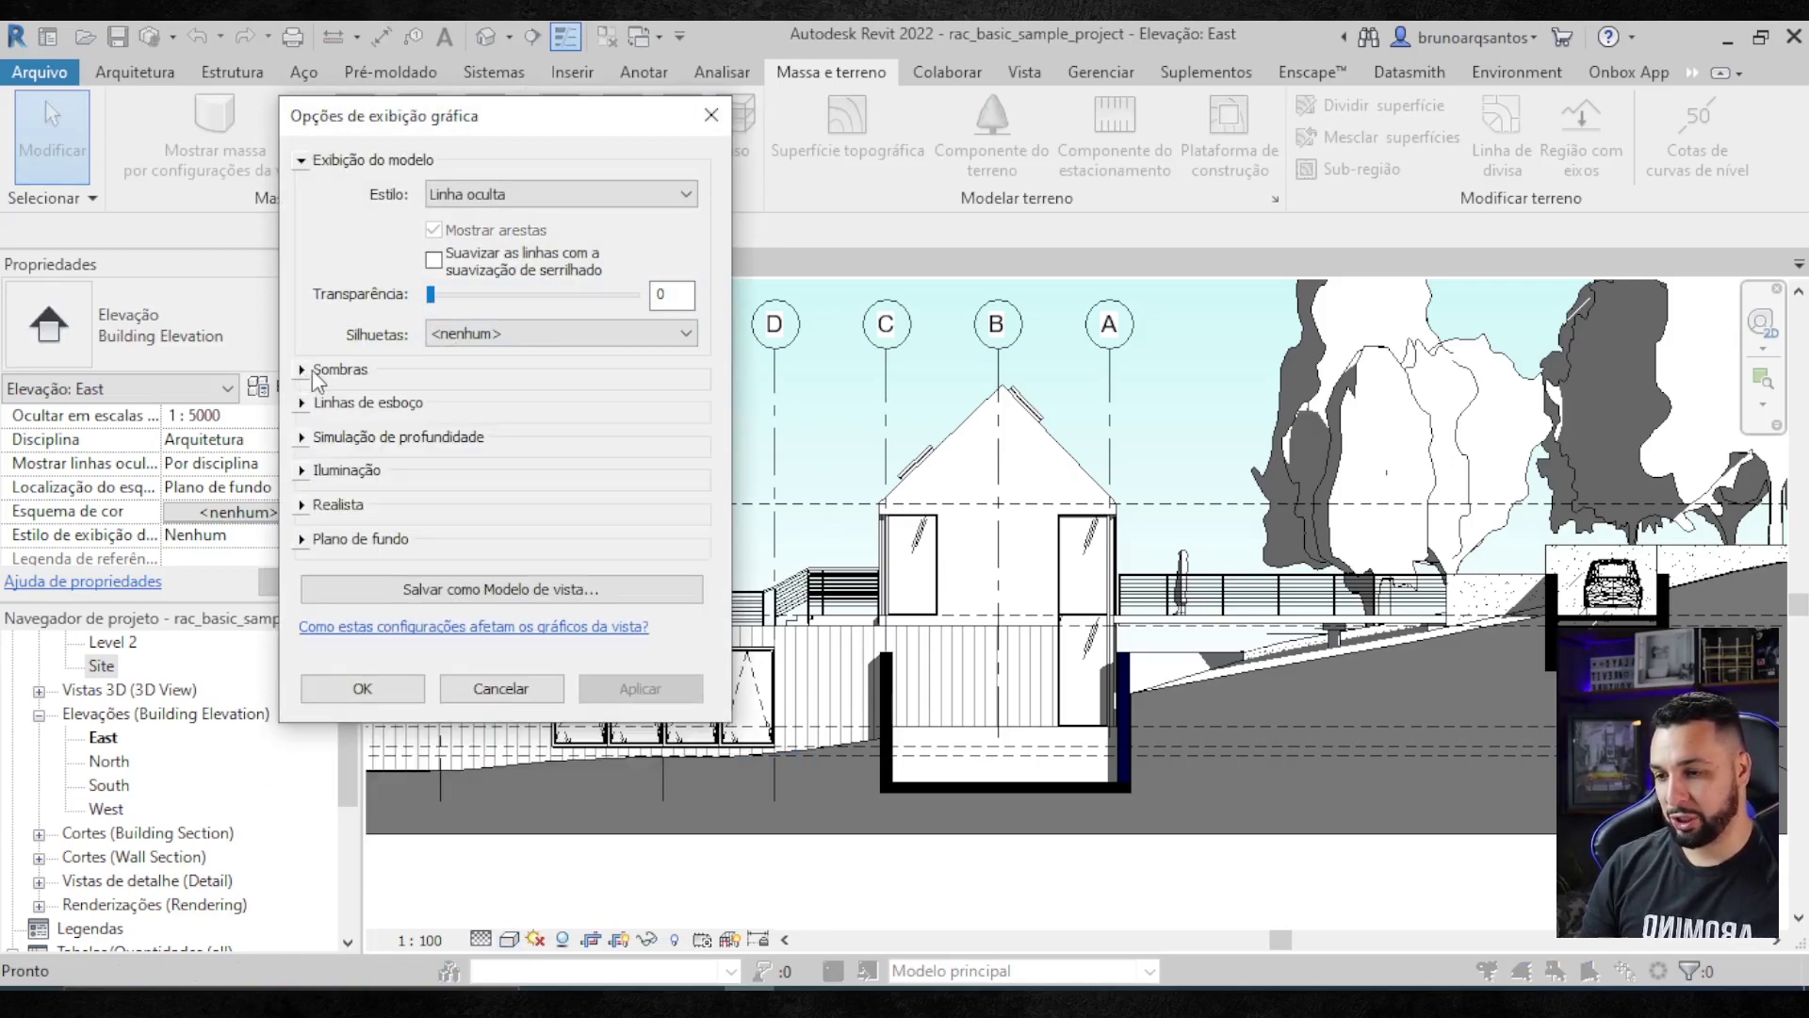
click(302, 470)
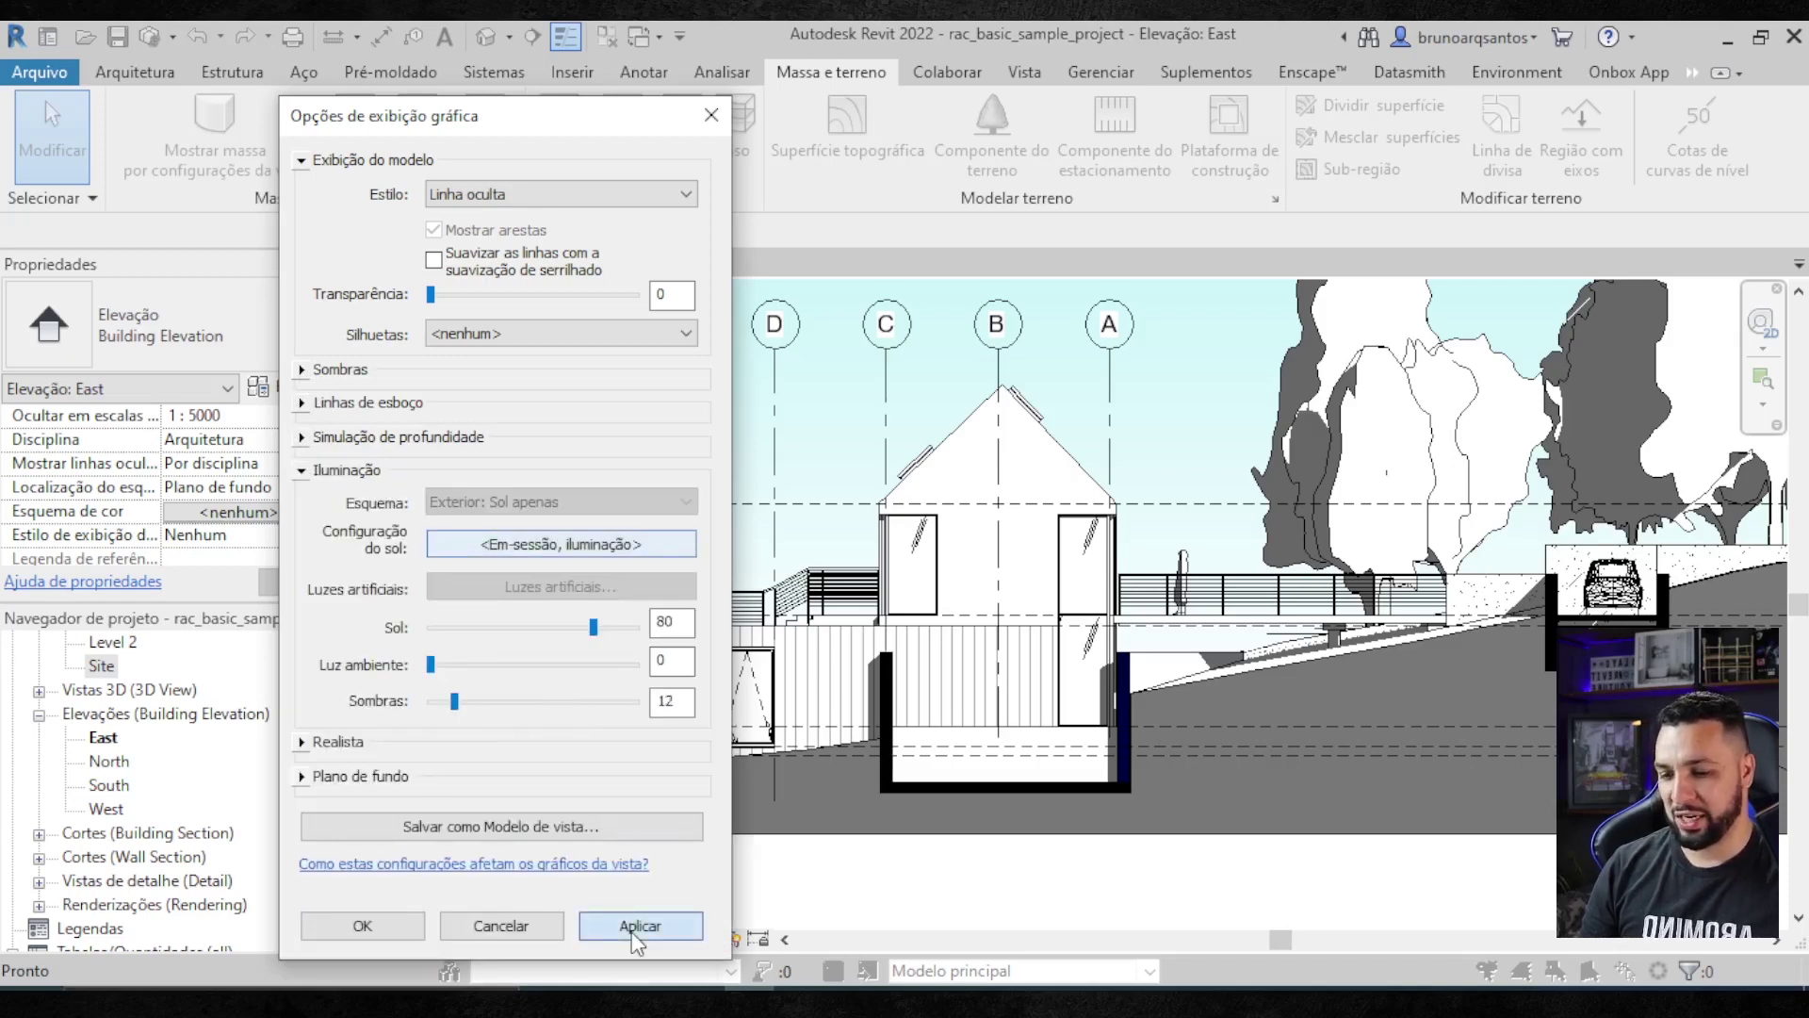
click(633, 936)
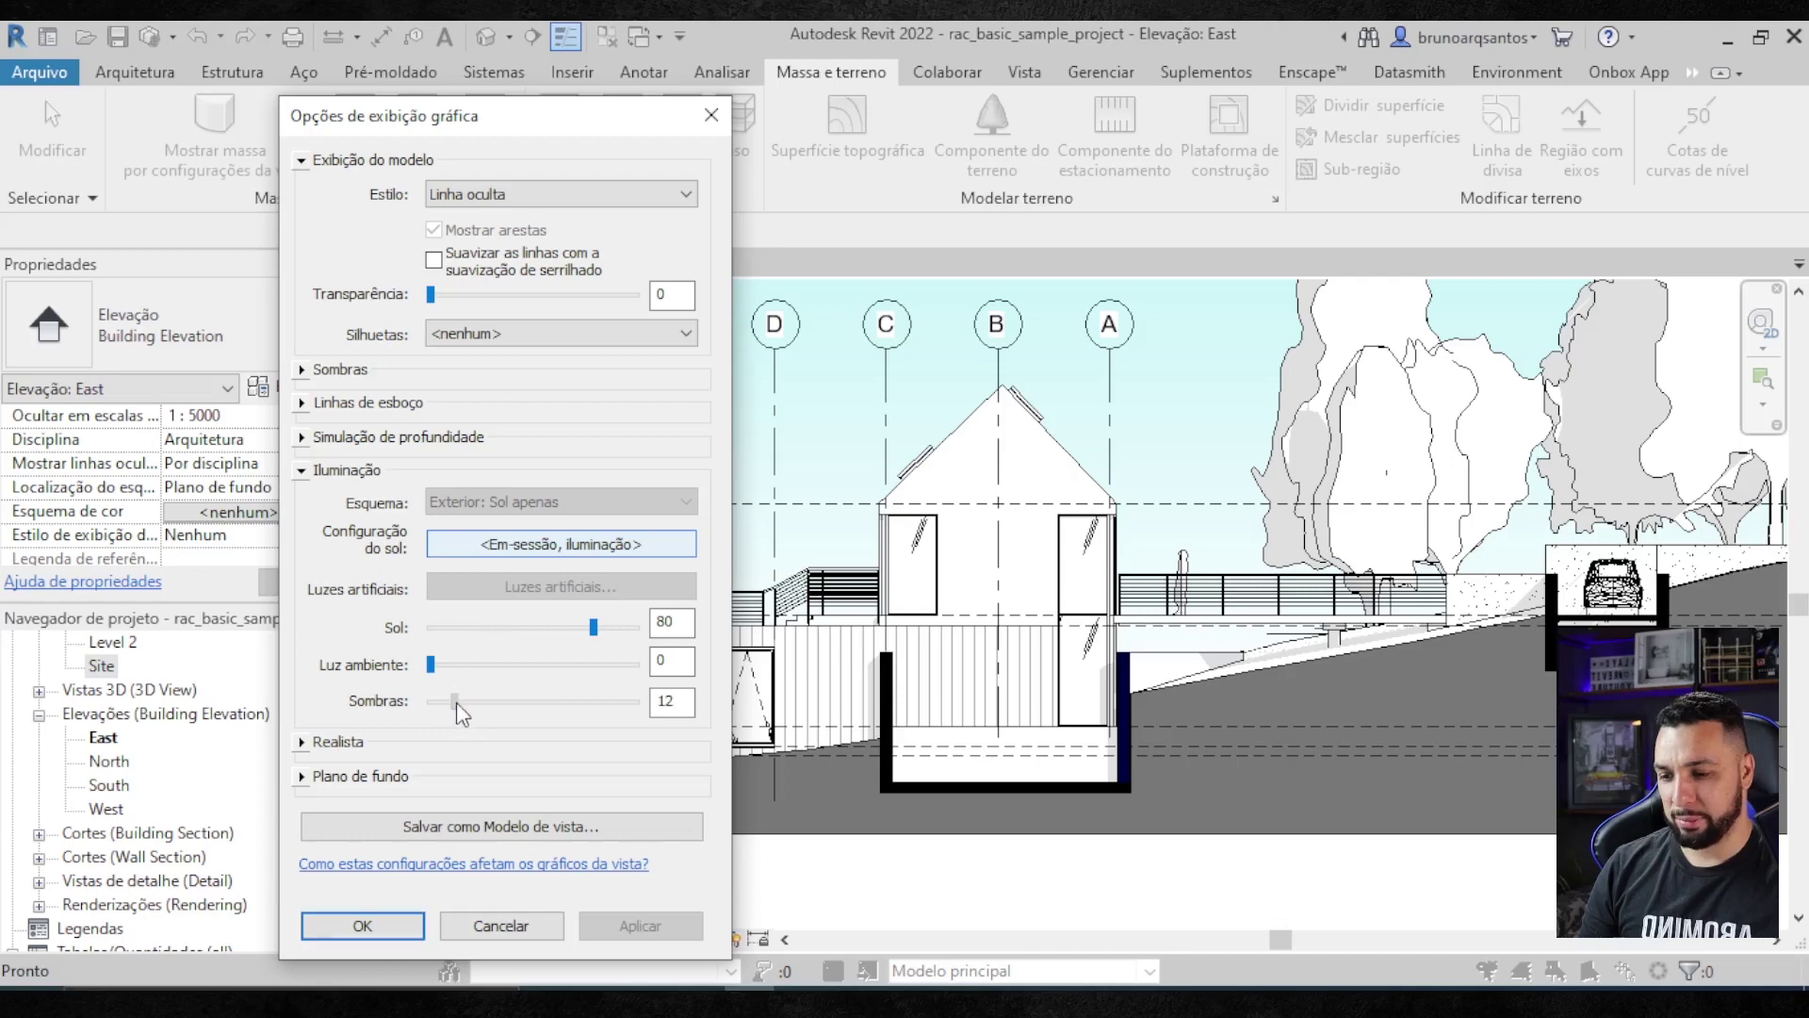
click(673, 931)
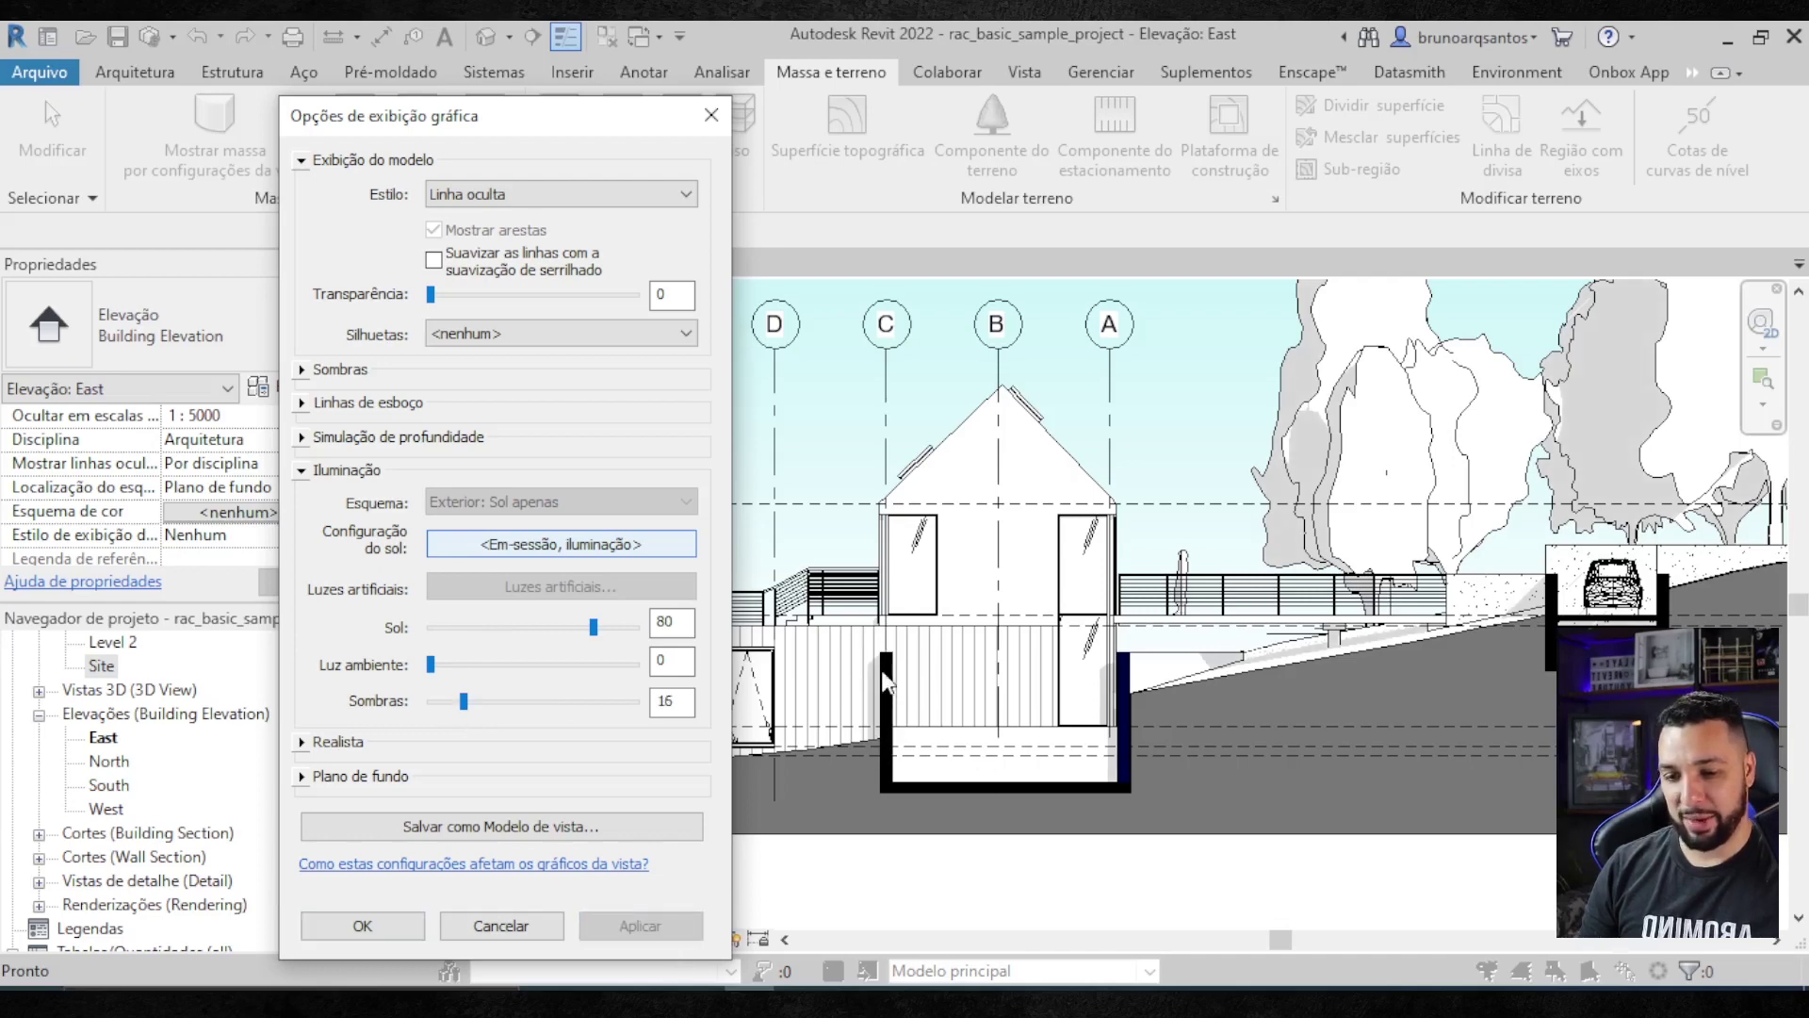
drag(475, 701, 585, 701)
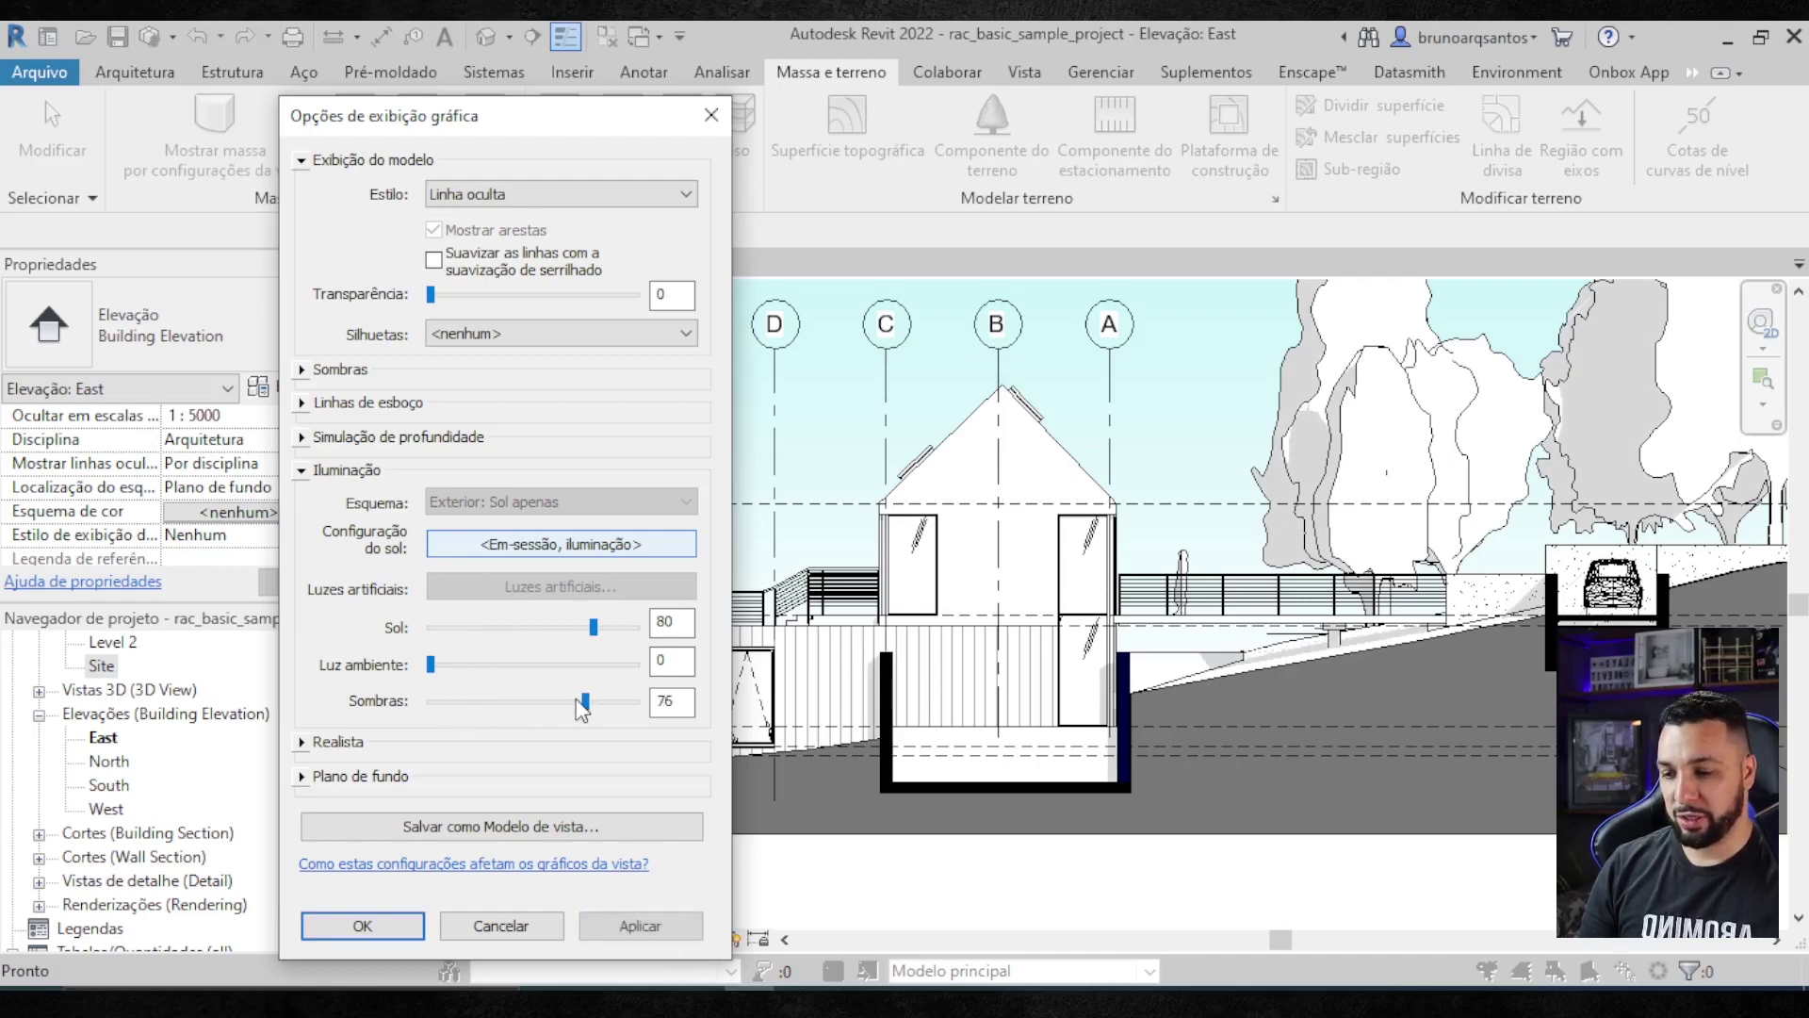
click(644, 931)
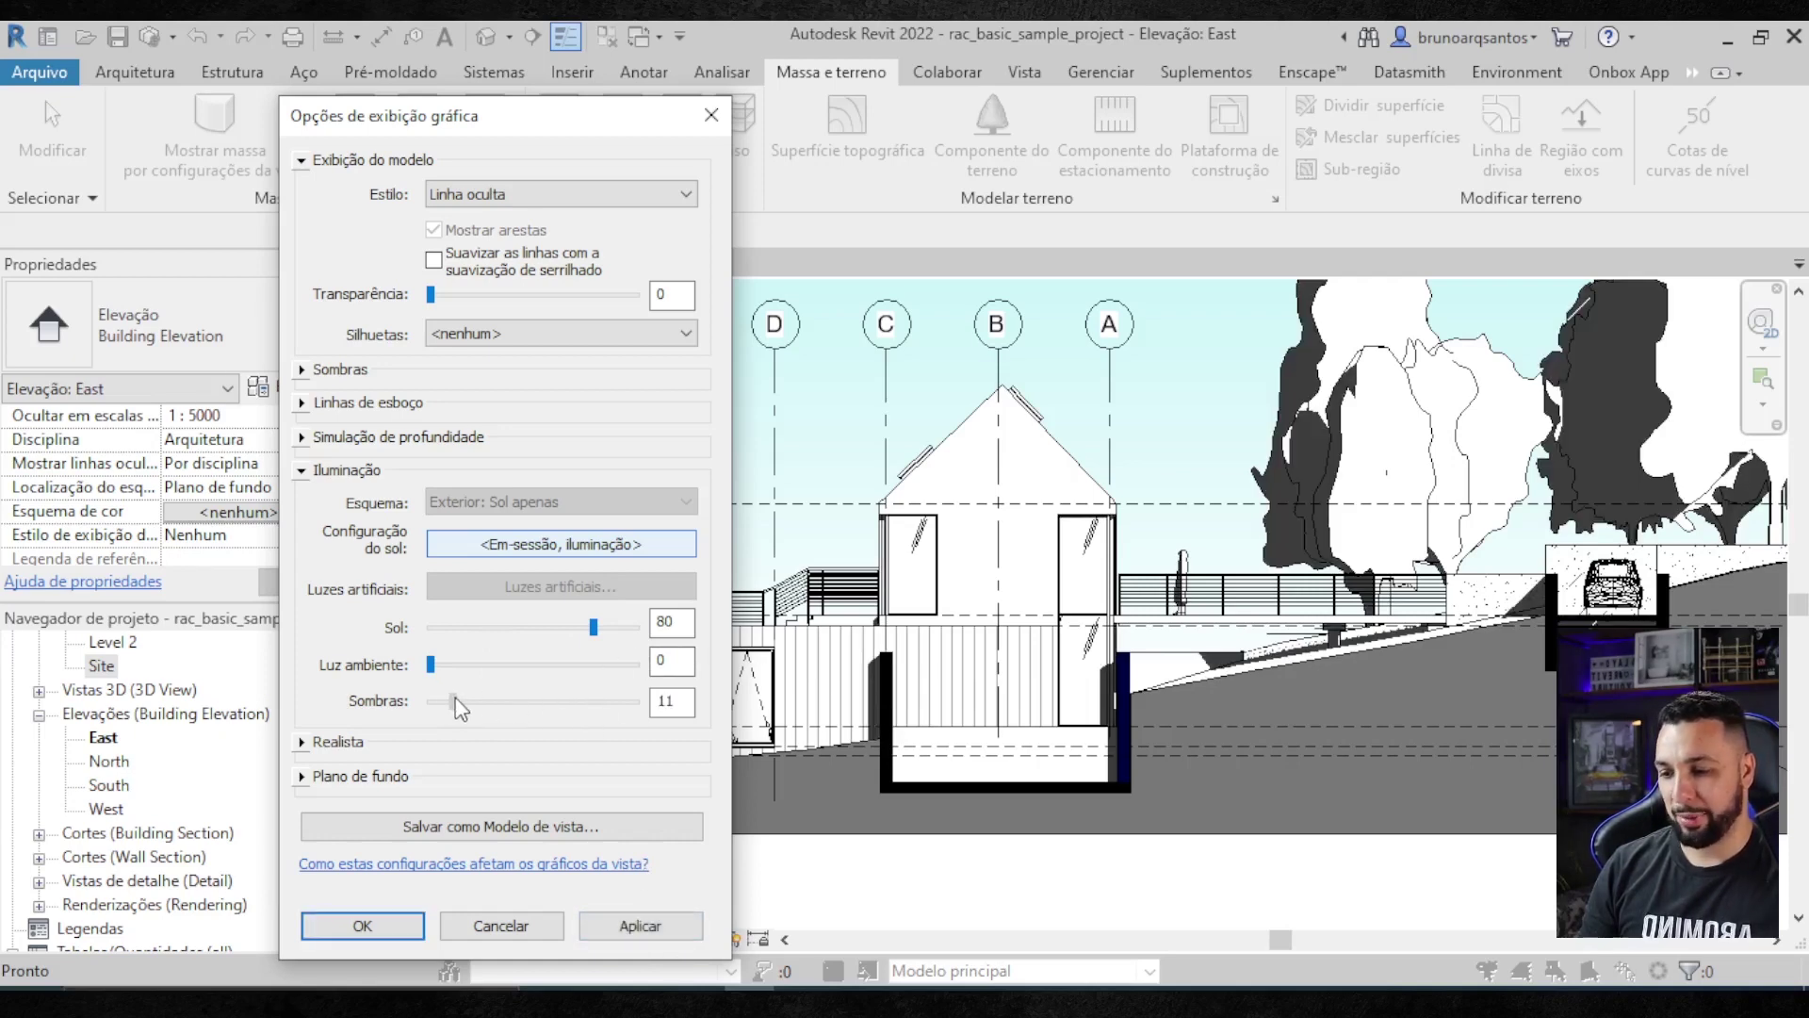
click(640, 925)
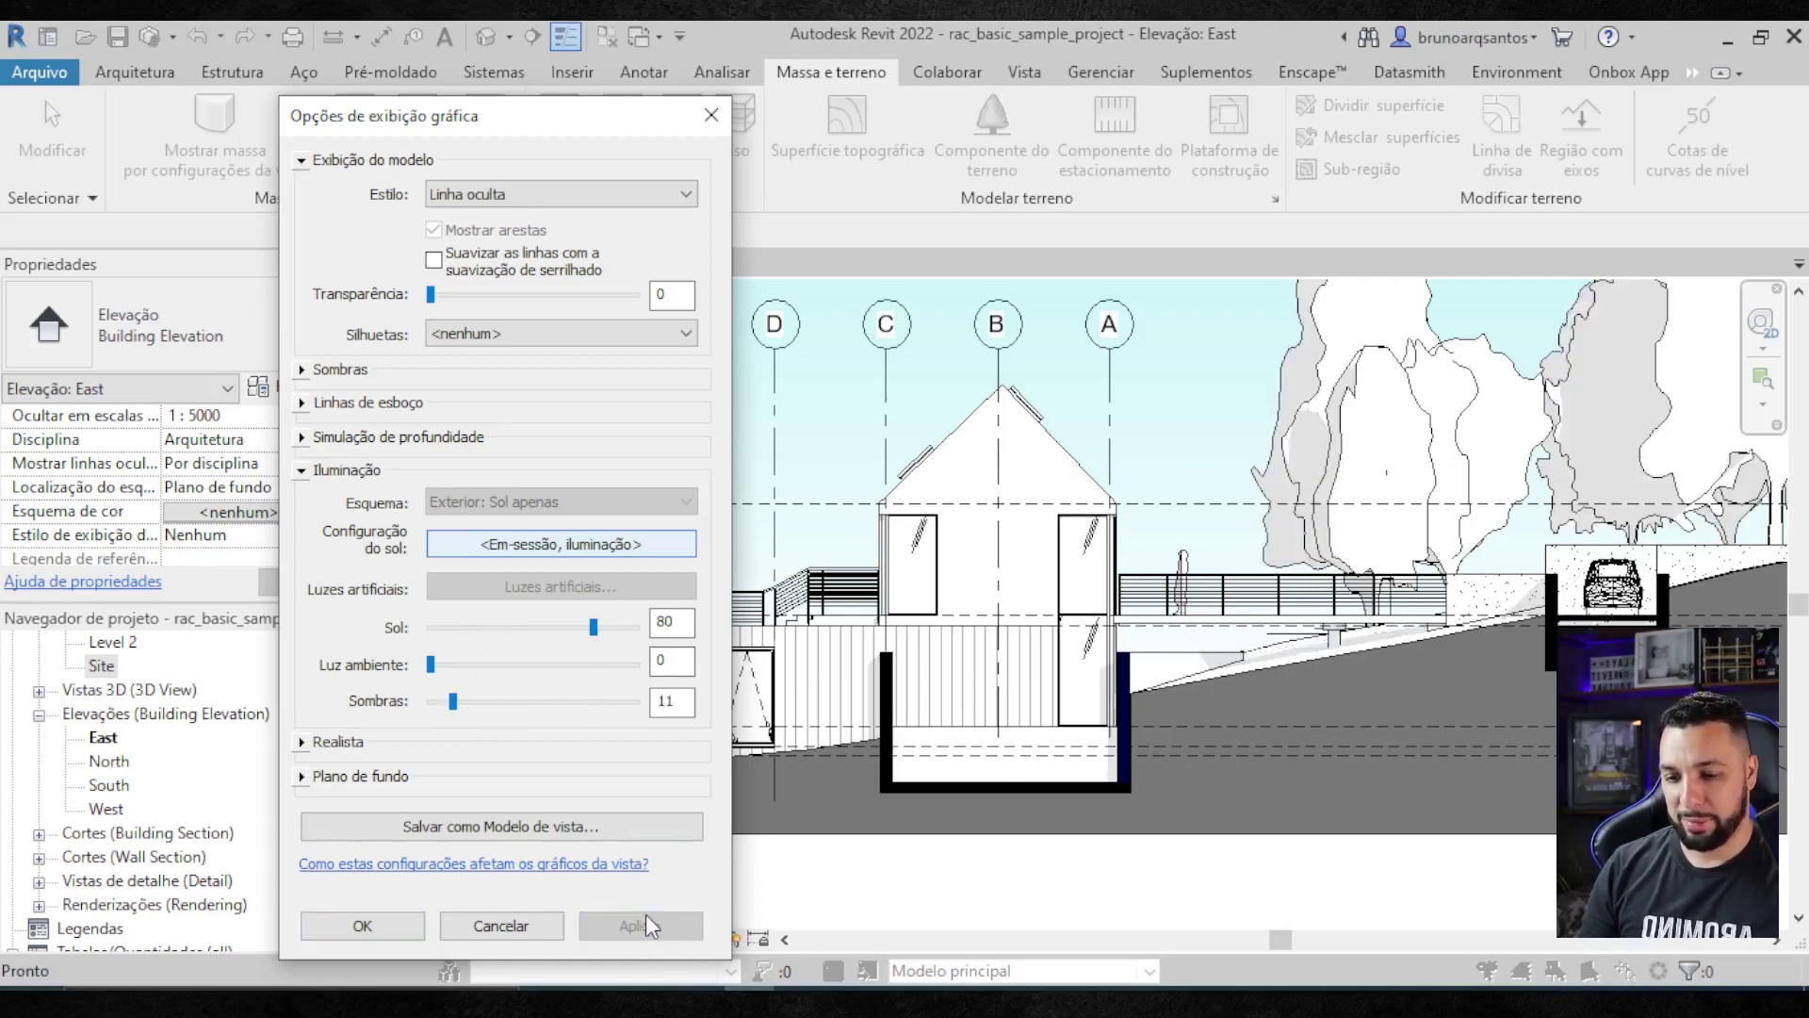
click(382, 924)
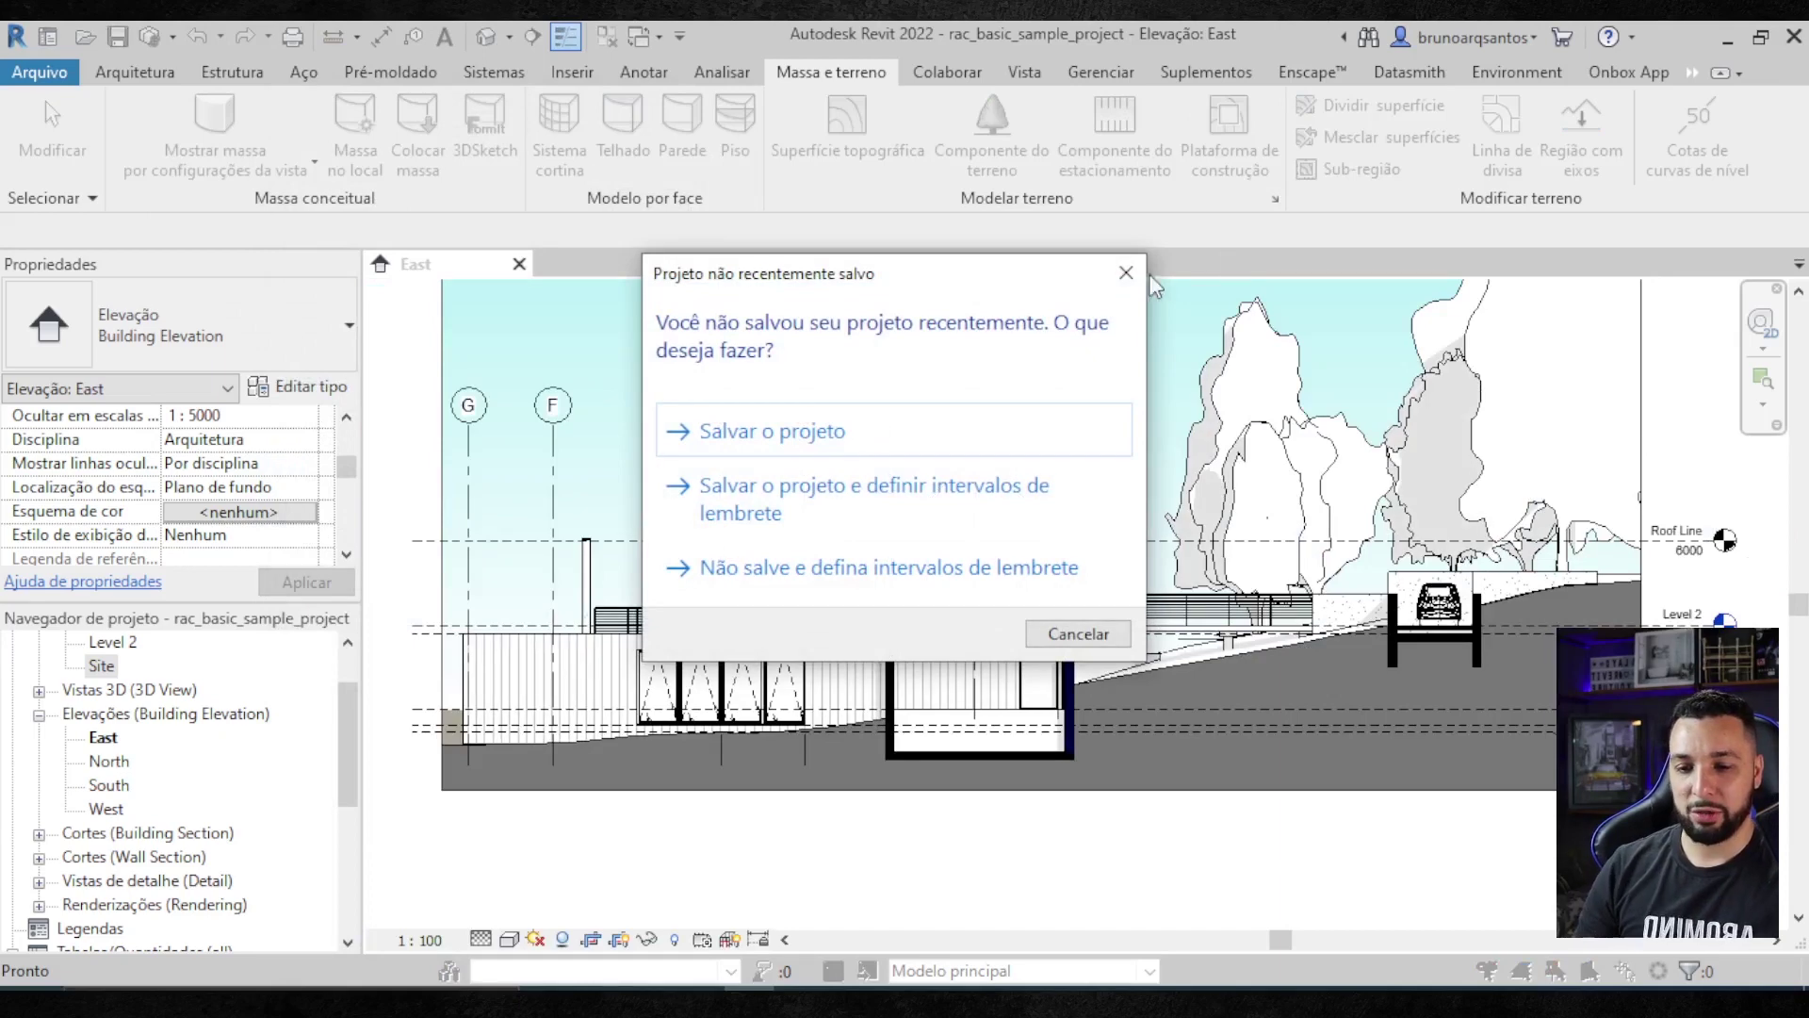
- Dismiss the save reminder and zoom into the elevation's terrace
key(Escape)
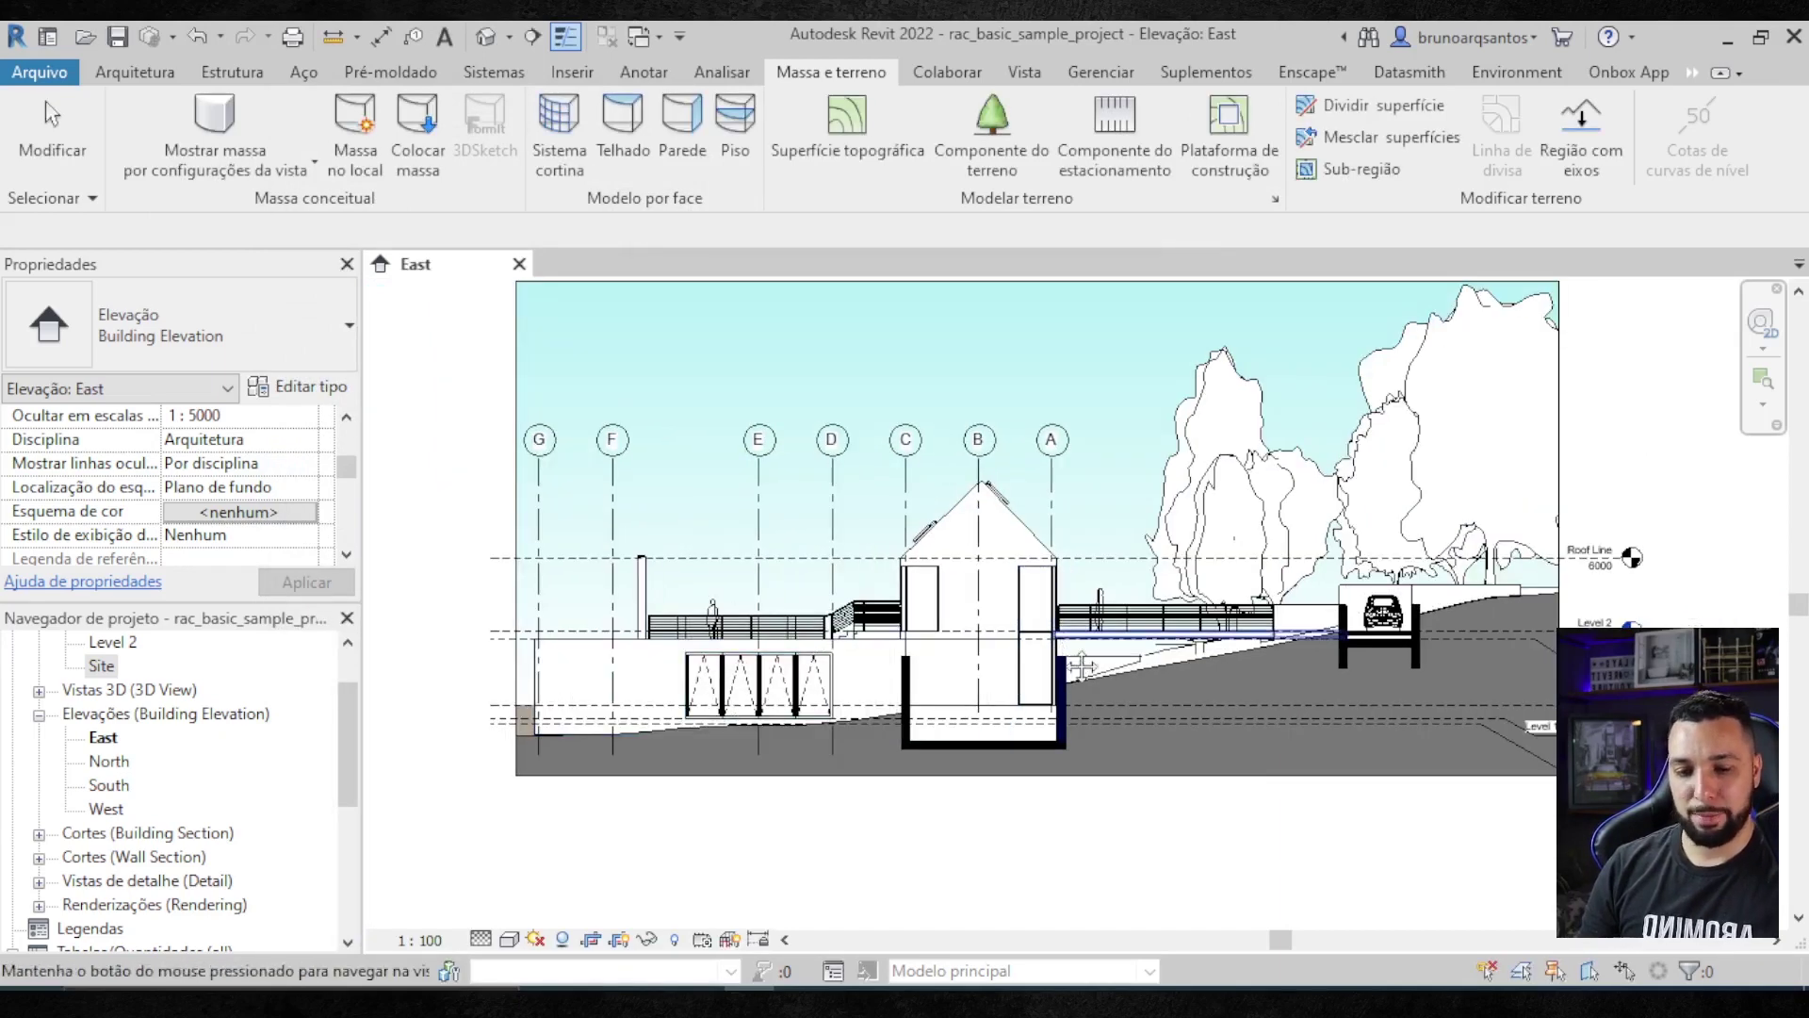
scroll(1054, 744, up, 1)
scroll(1071, 669, up, 1)
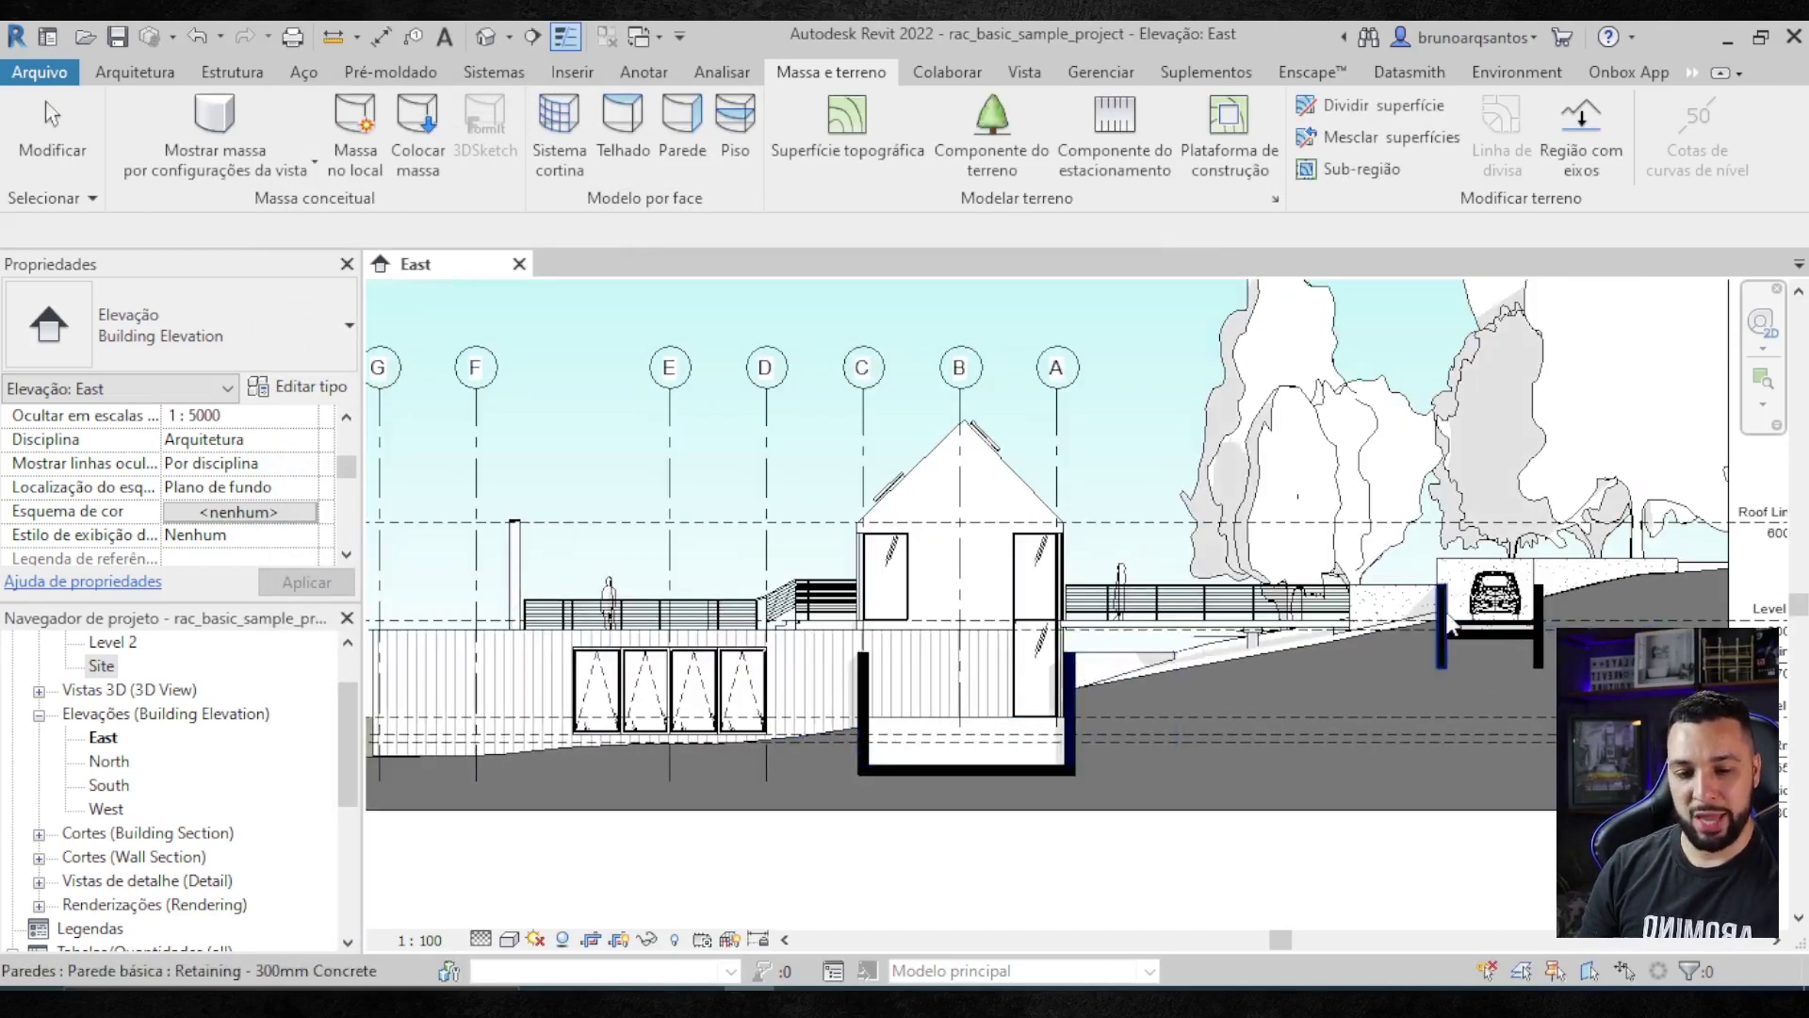
scroll(686, 653, up, 1)
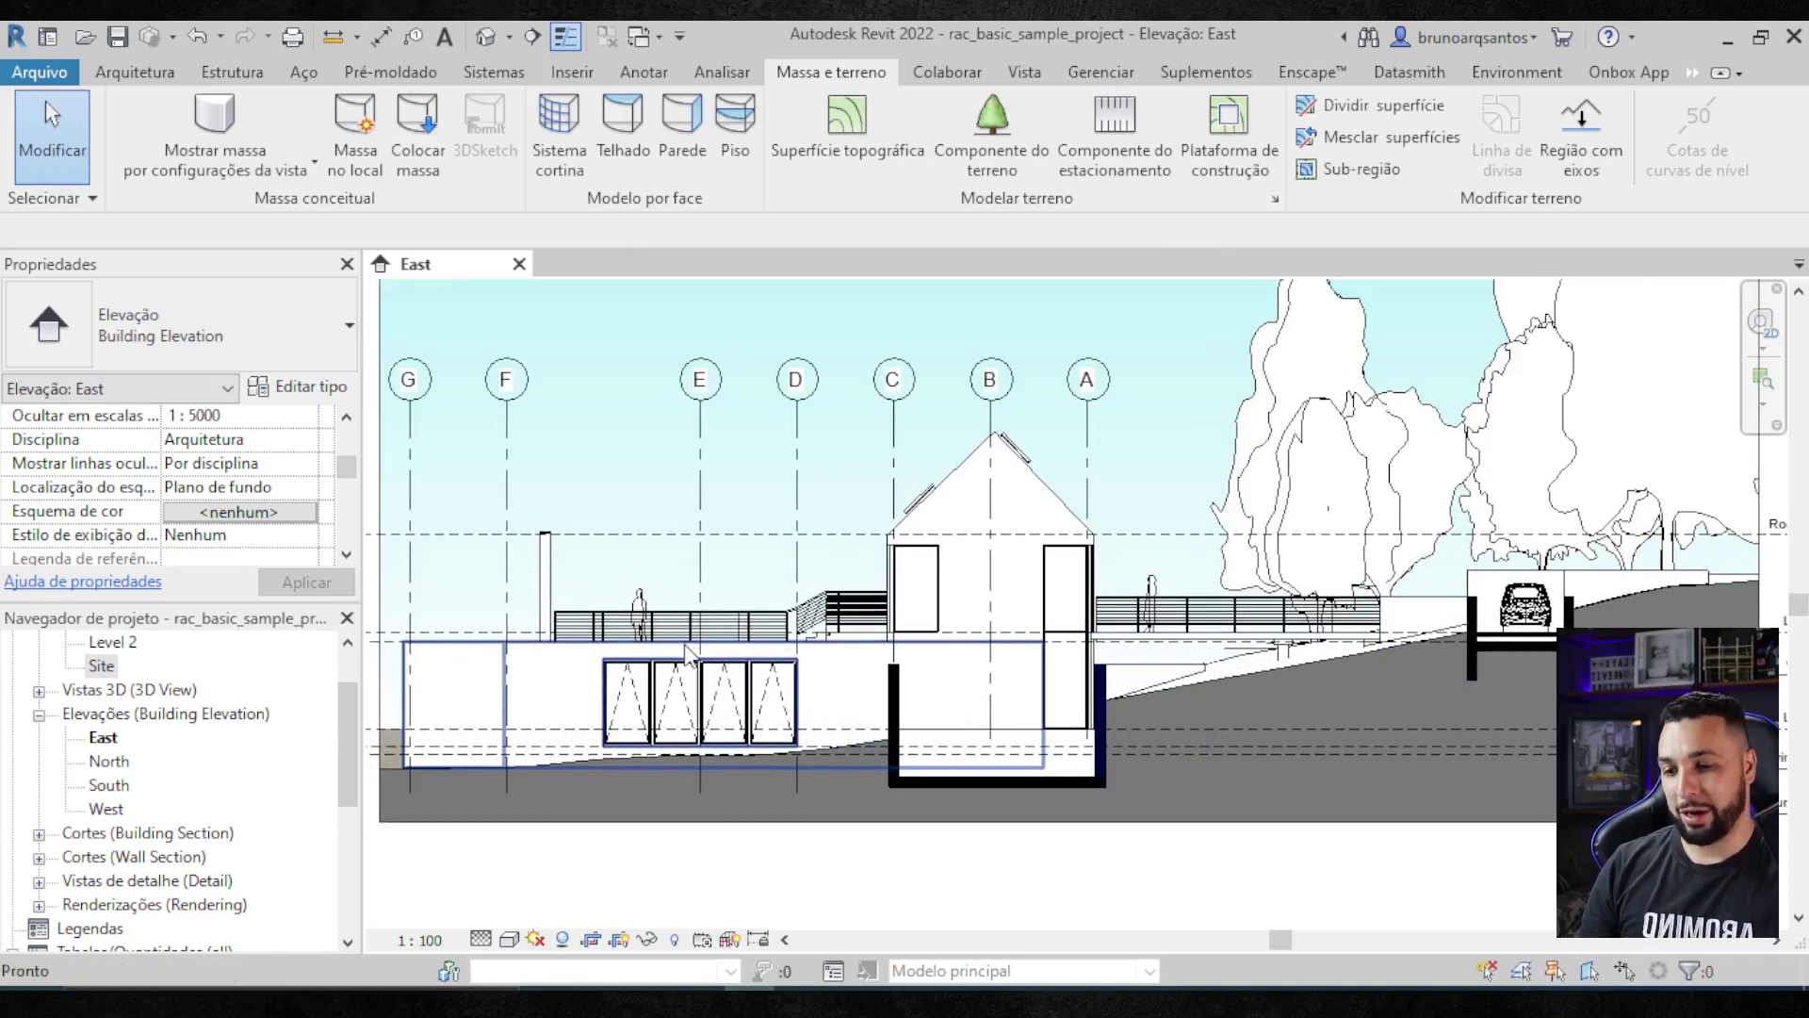
scroll(657, 606, up, 1)
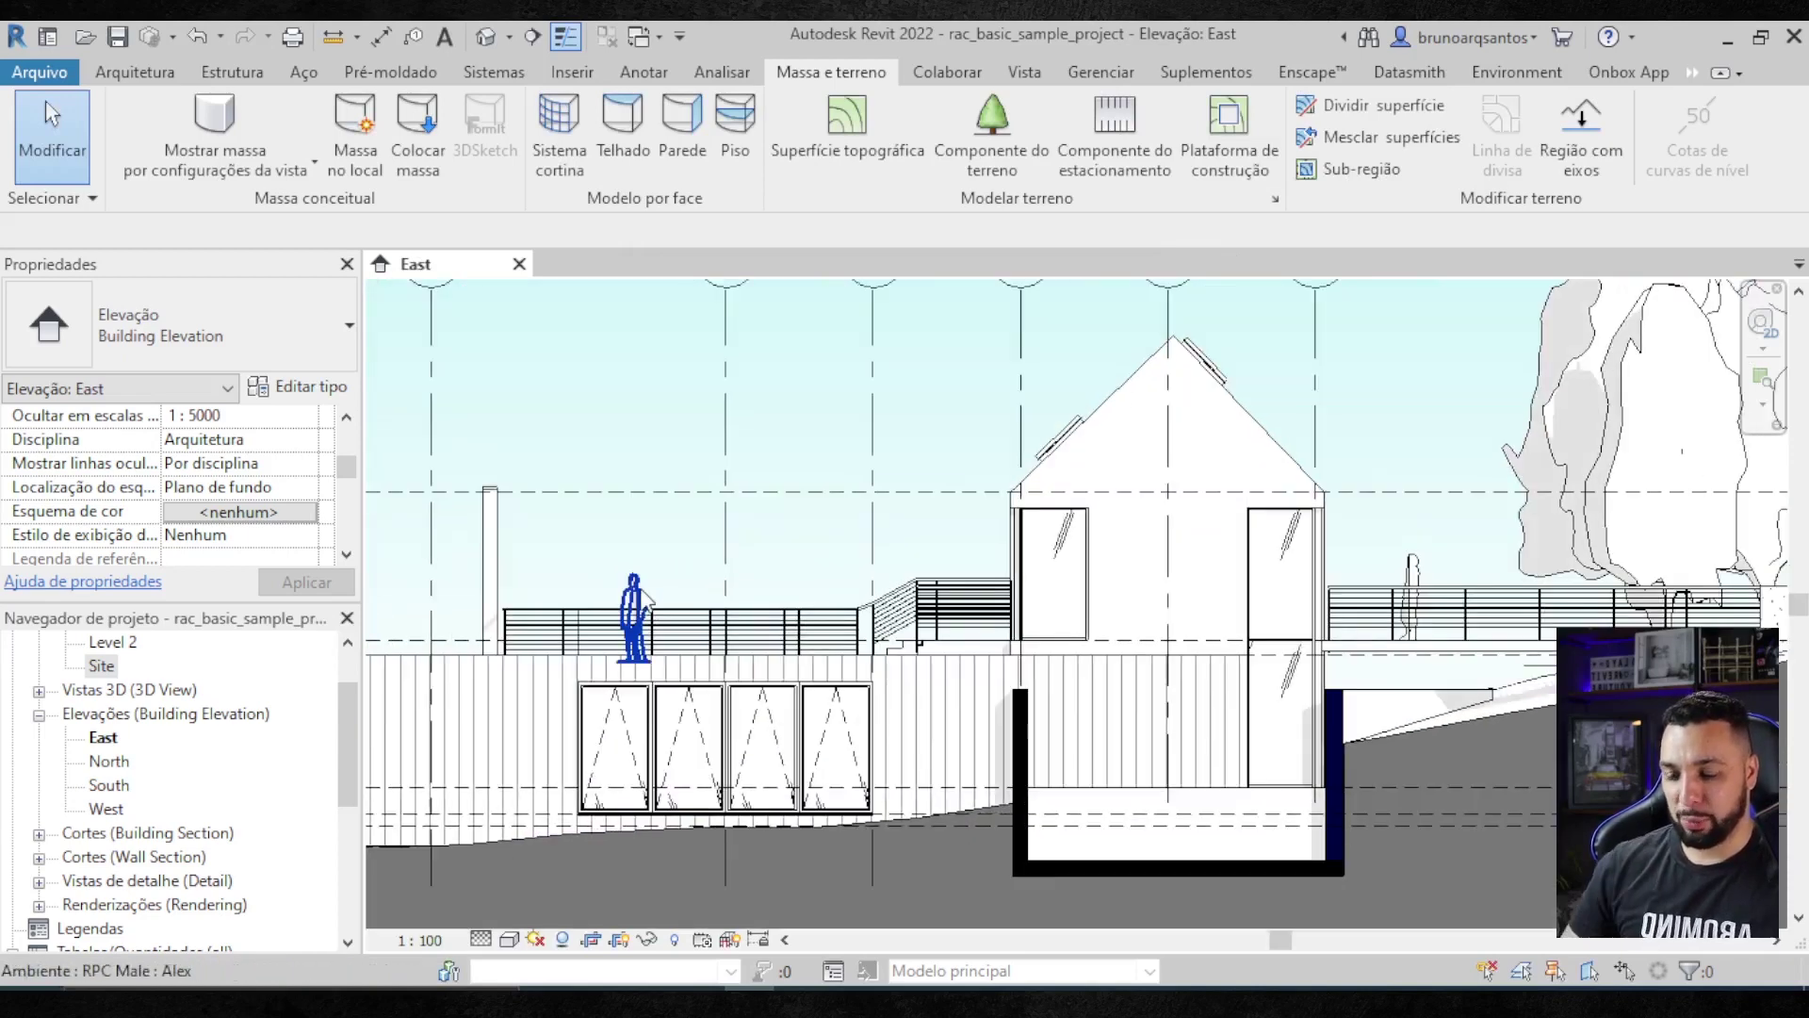
- Select both the RPC Male and RPC Female figures on the terrace
click(649, 603)
scroll(728, 557, up, 1)
middle_drag(728, 557, 702, 550)
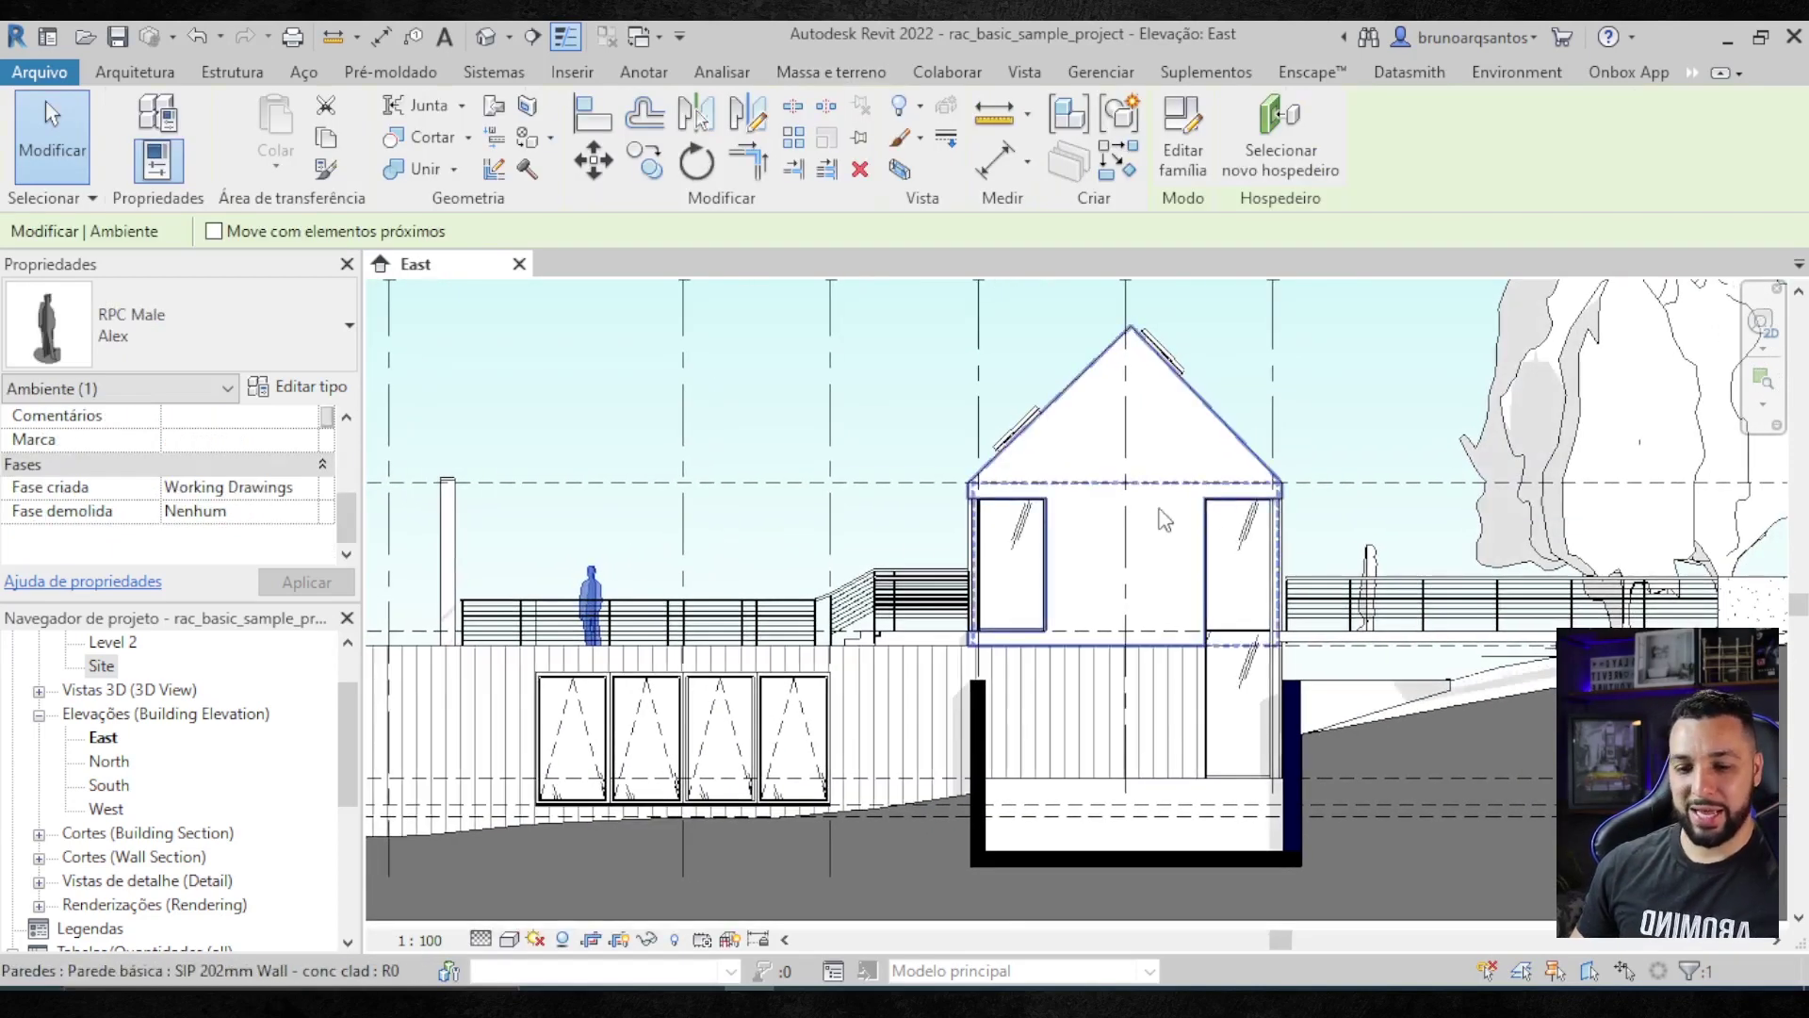
ctrl+click(1374, 573)
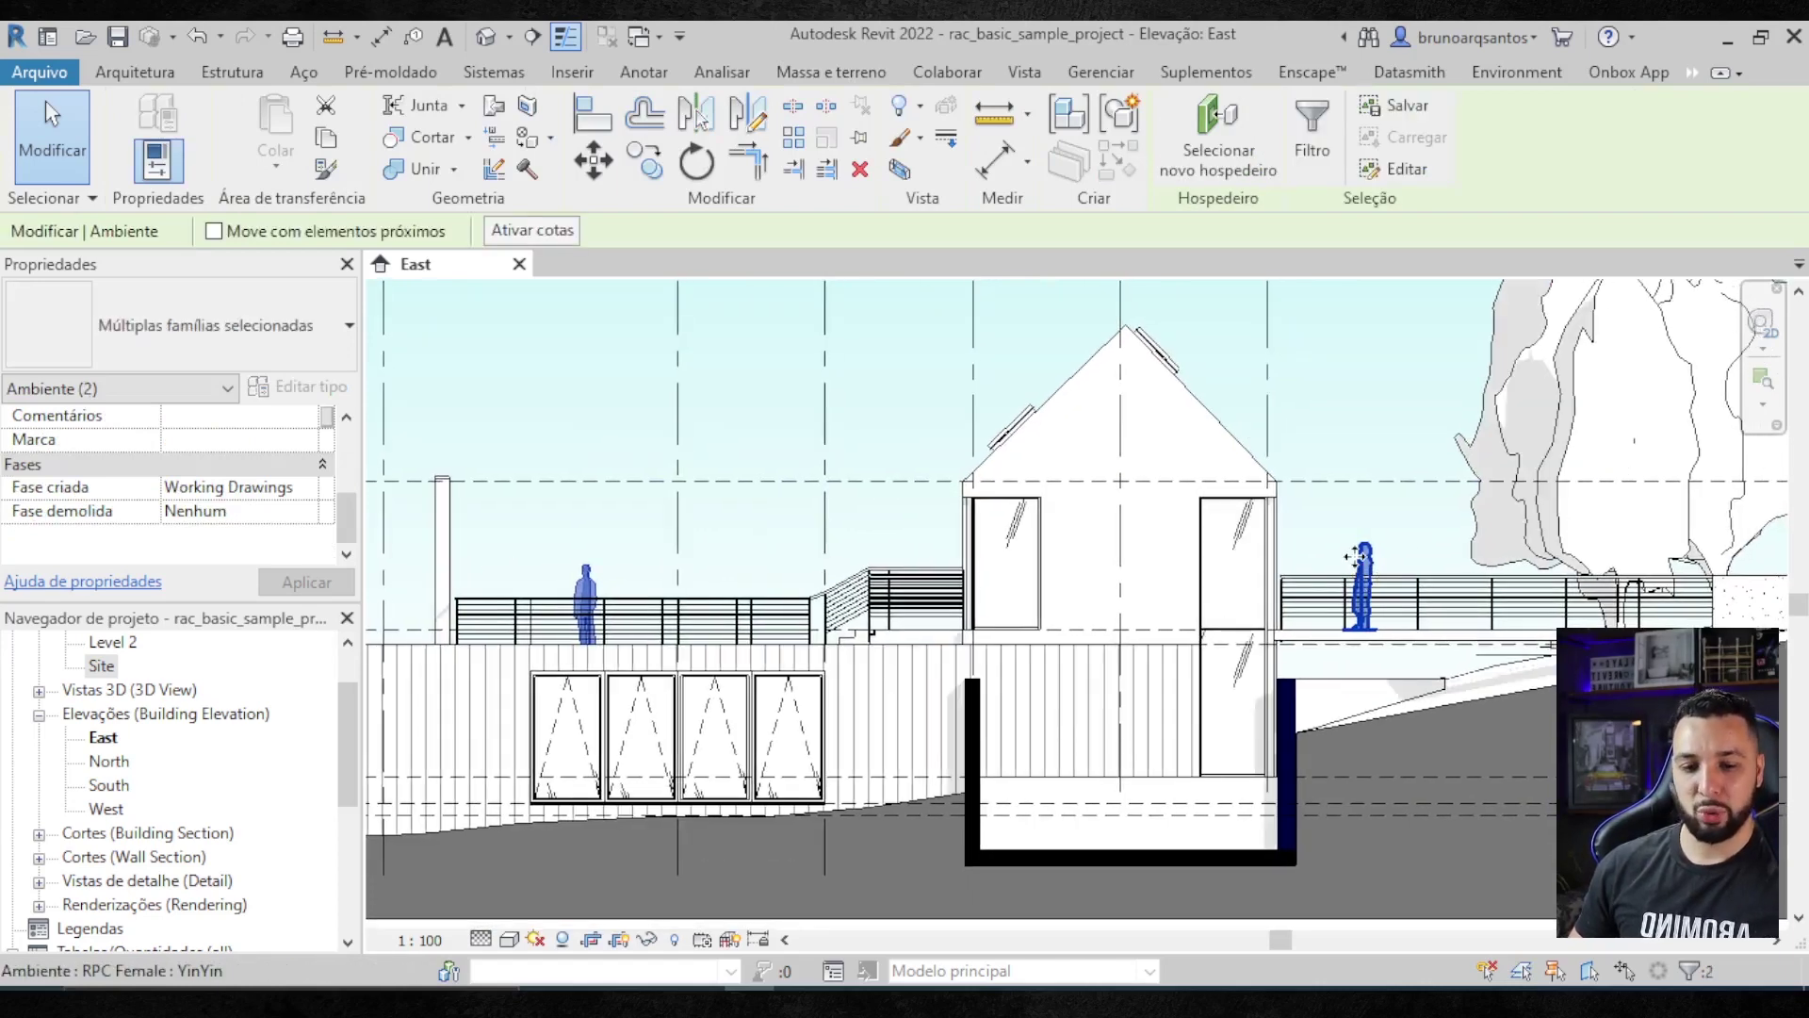
- Override the figures' projection lines to the Sólido pattern in orange RGB 255-128-064
right_click(1357, 569)
mouse_move(1490, 550)
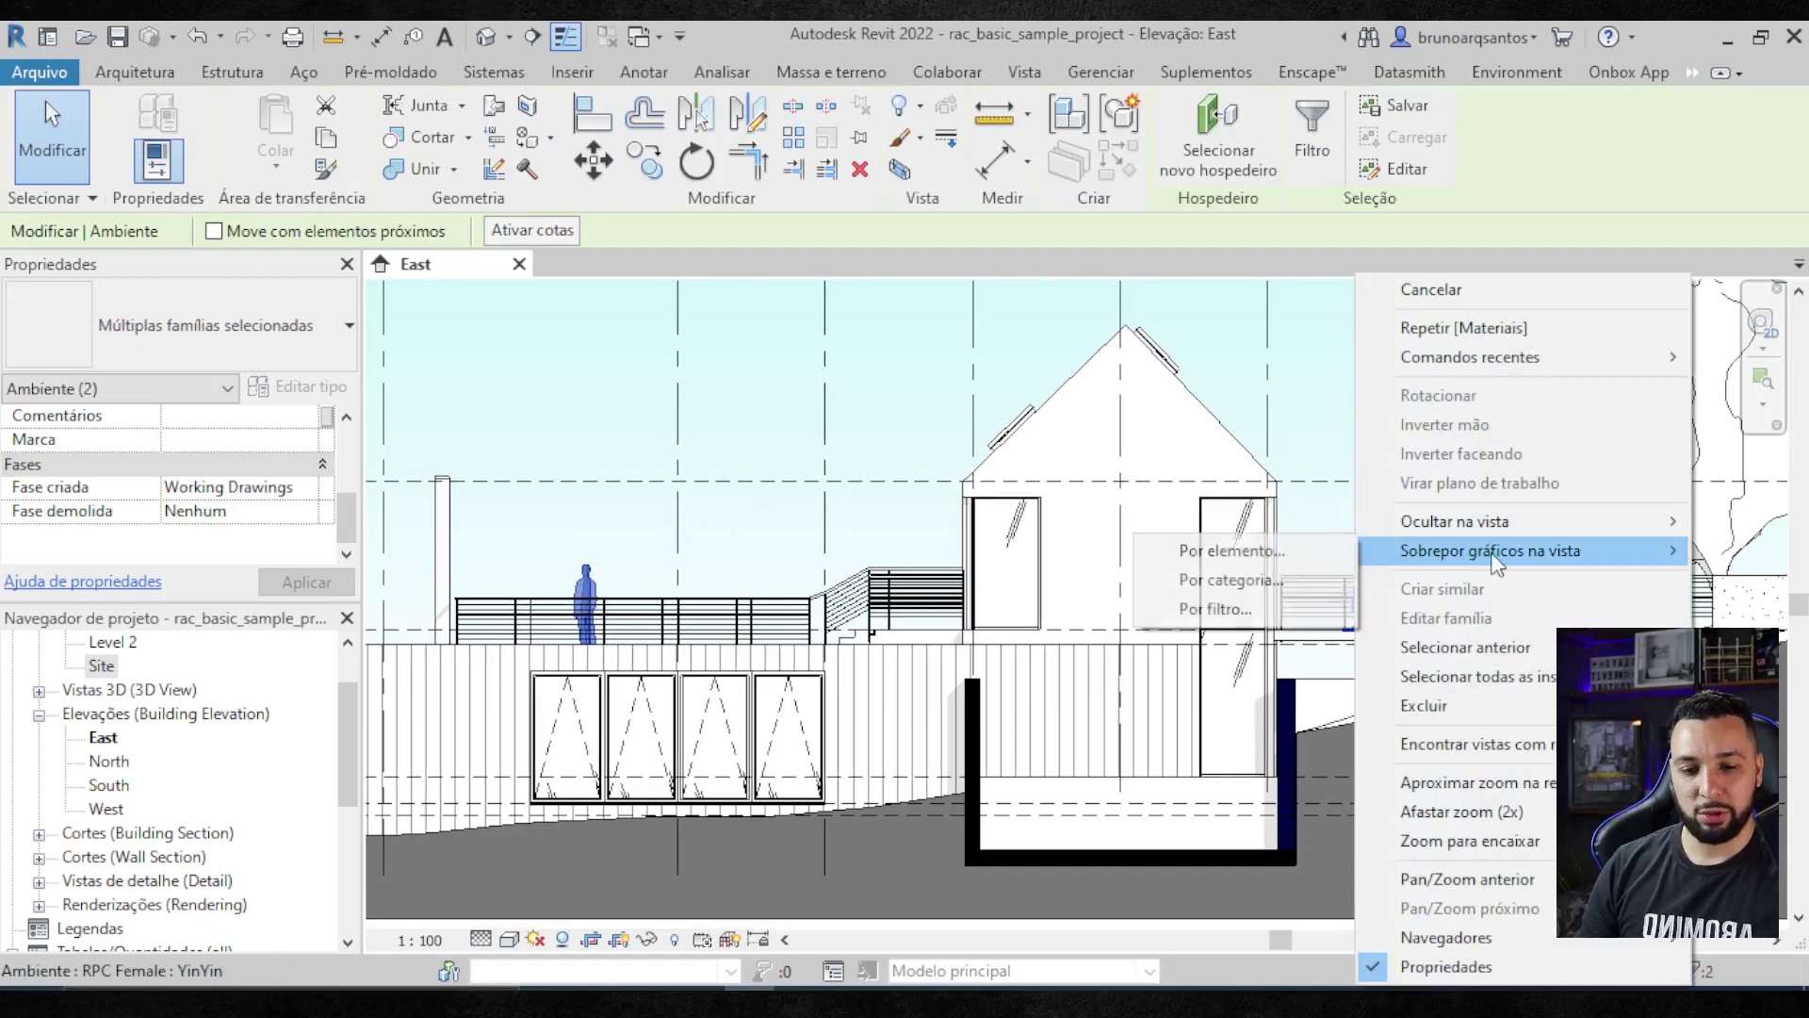
click(1258, 554)
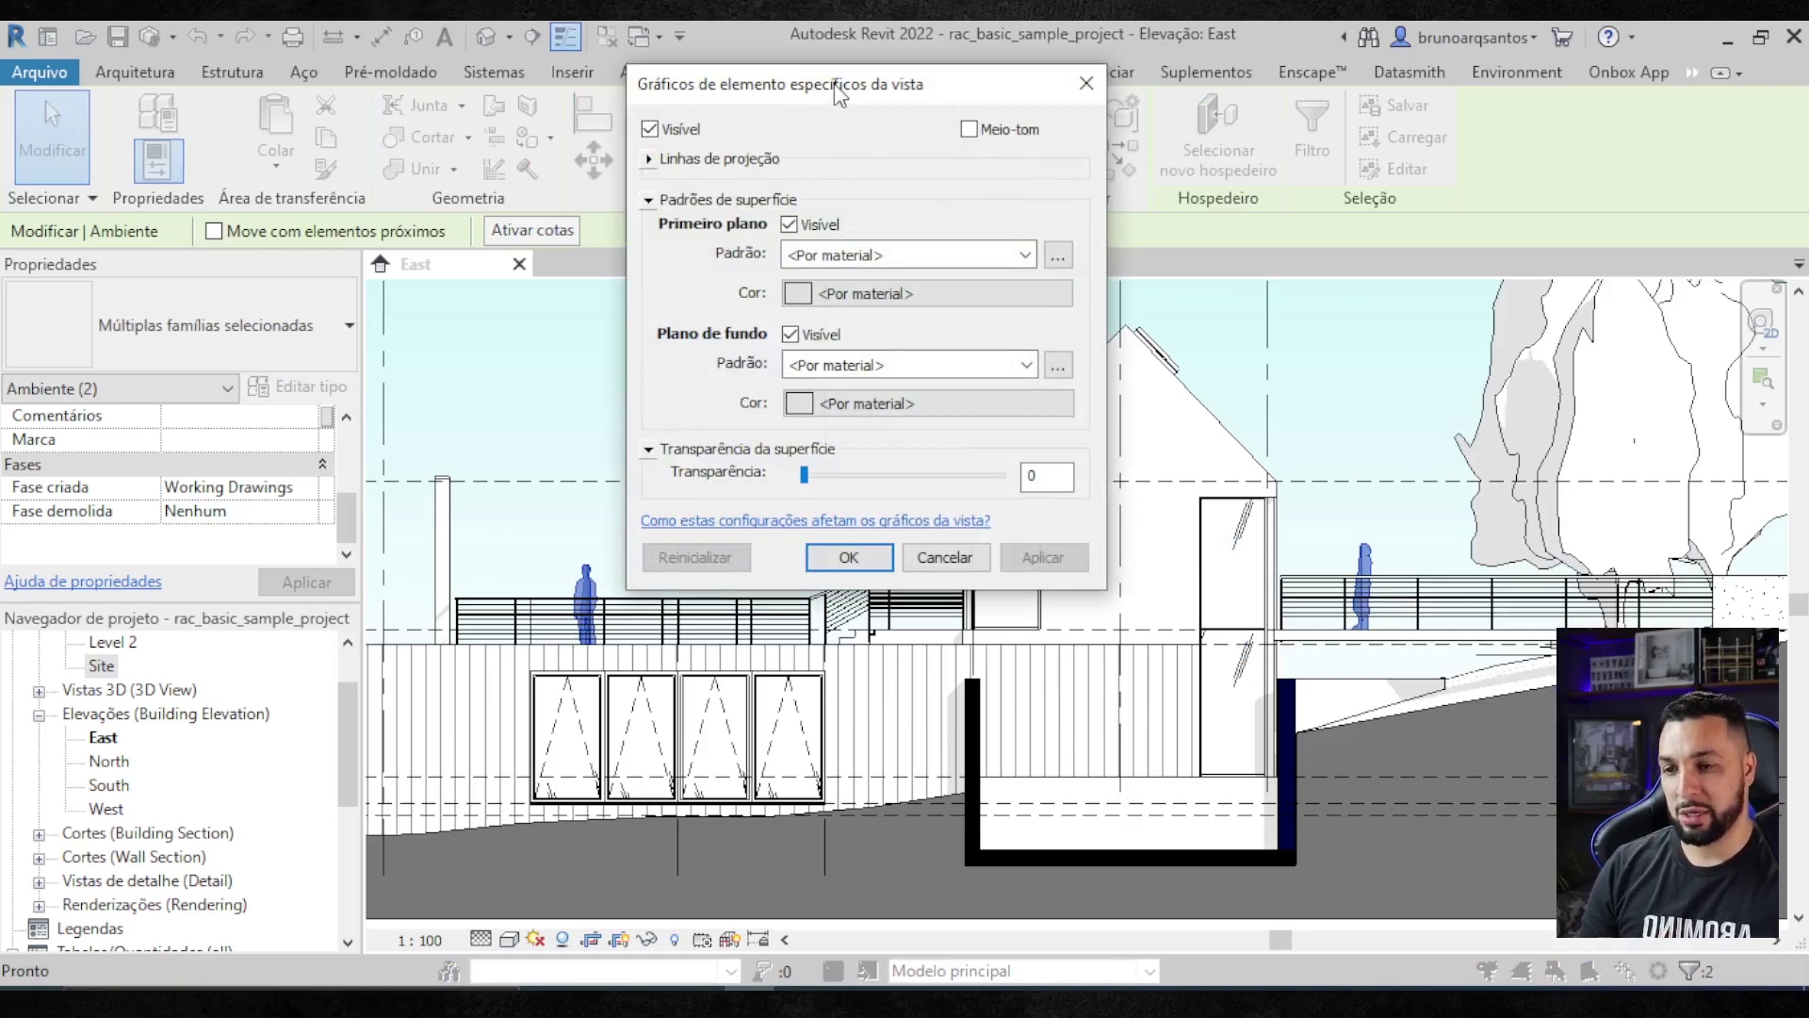
drag(836, 94, 872, 83)
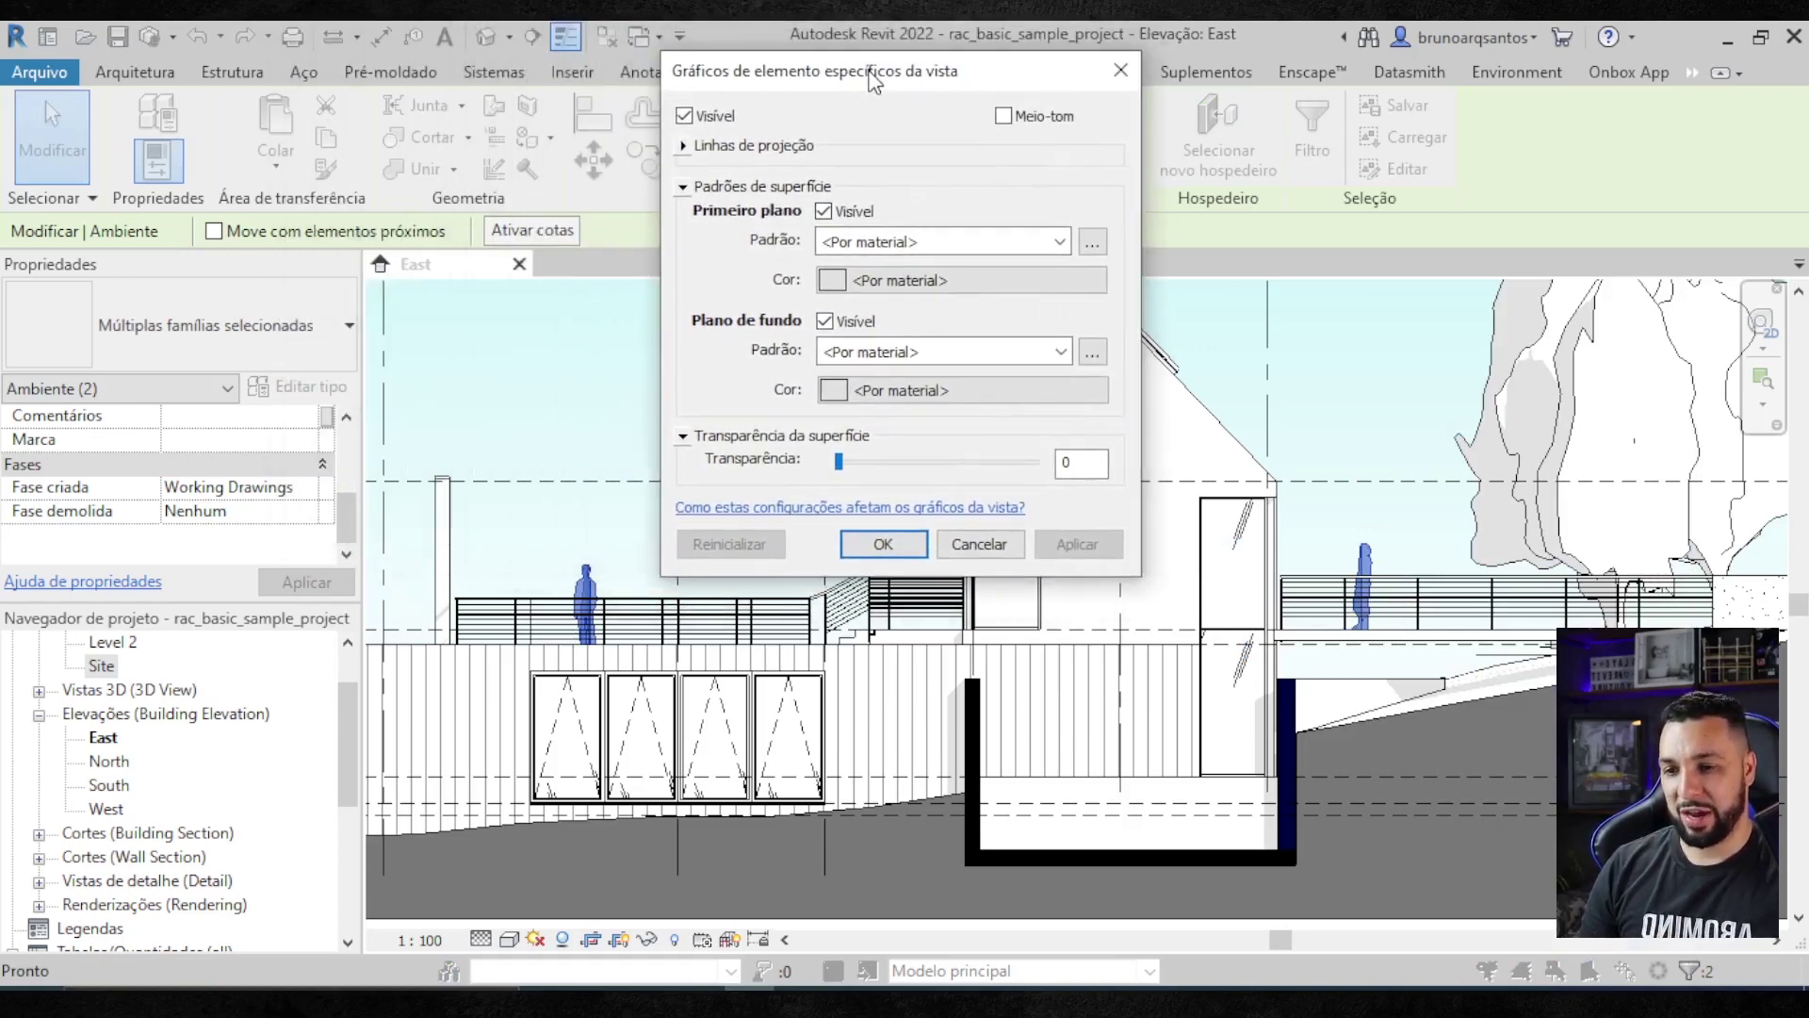
click(681, 147)
click(1060, 177)
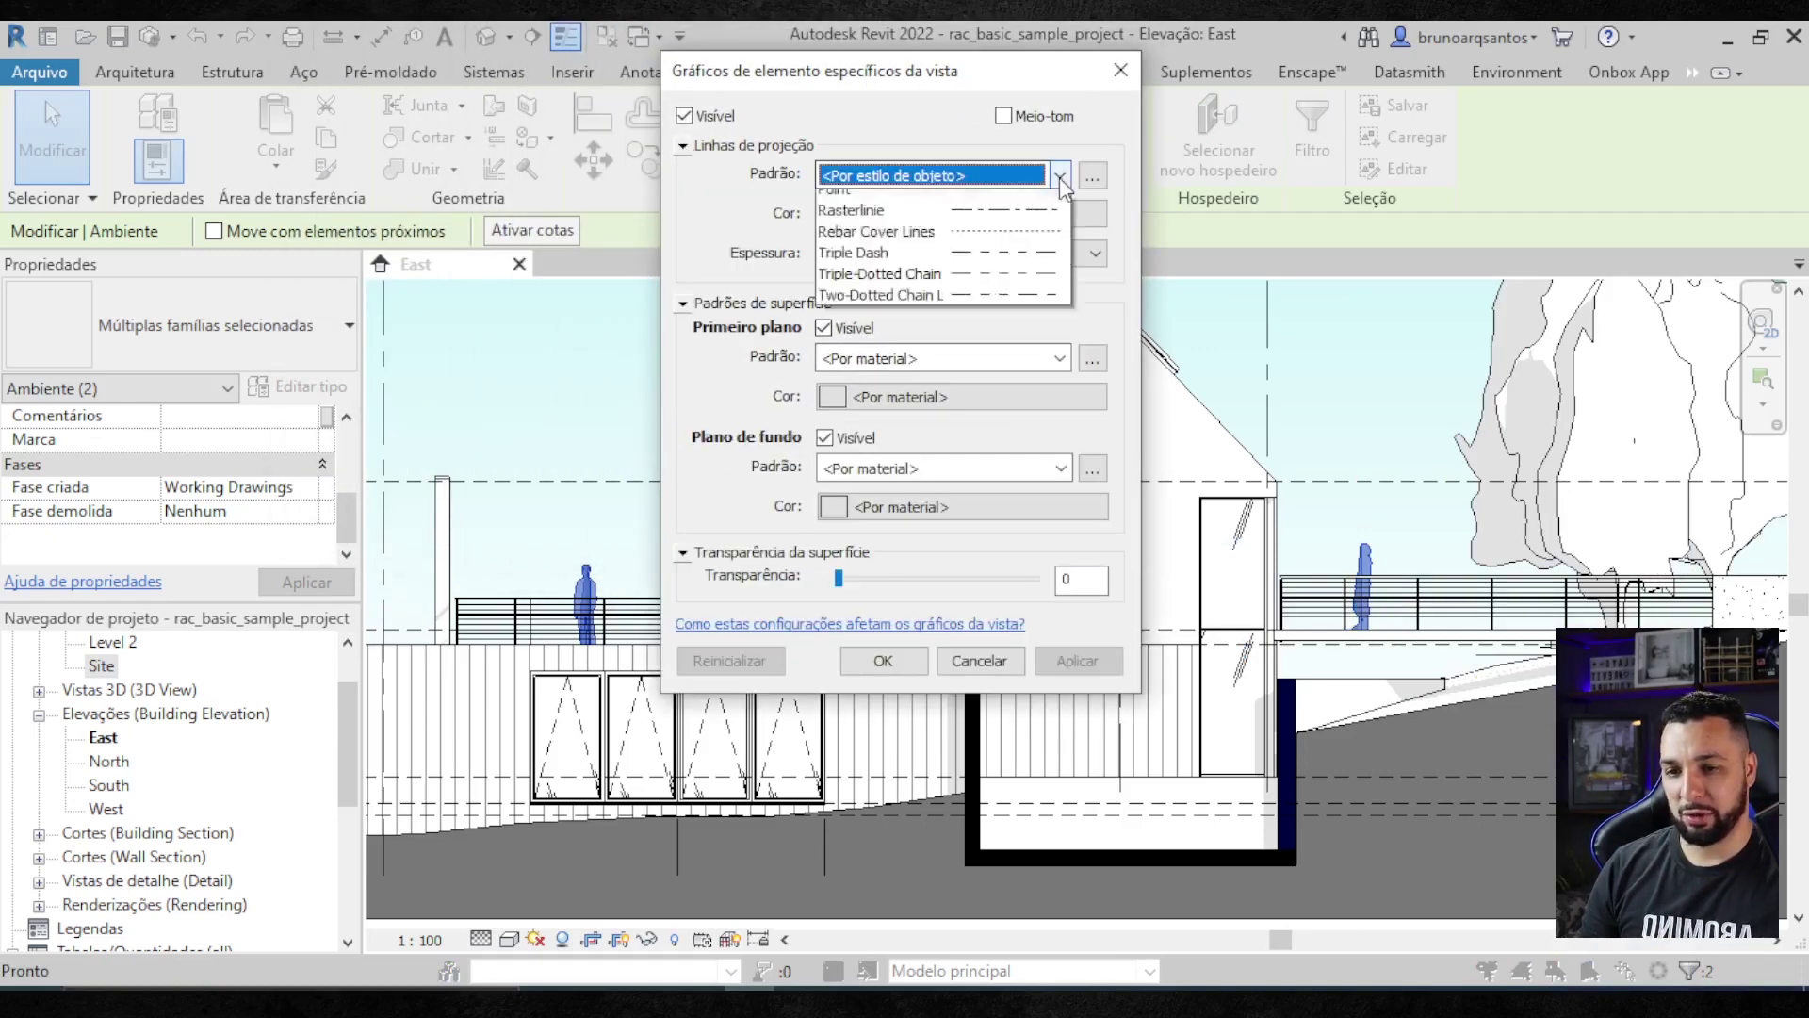
click(895, 223)
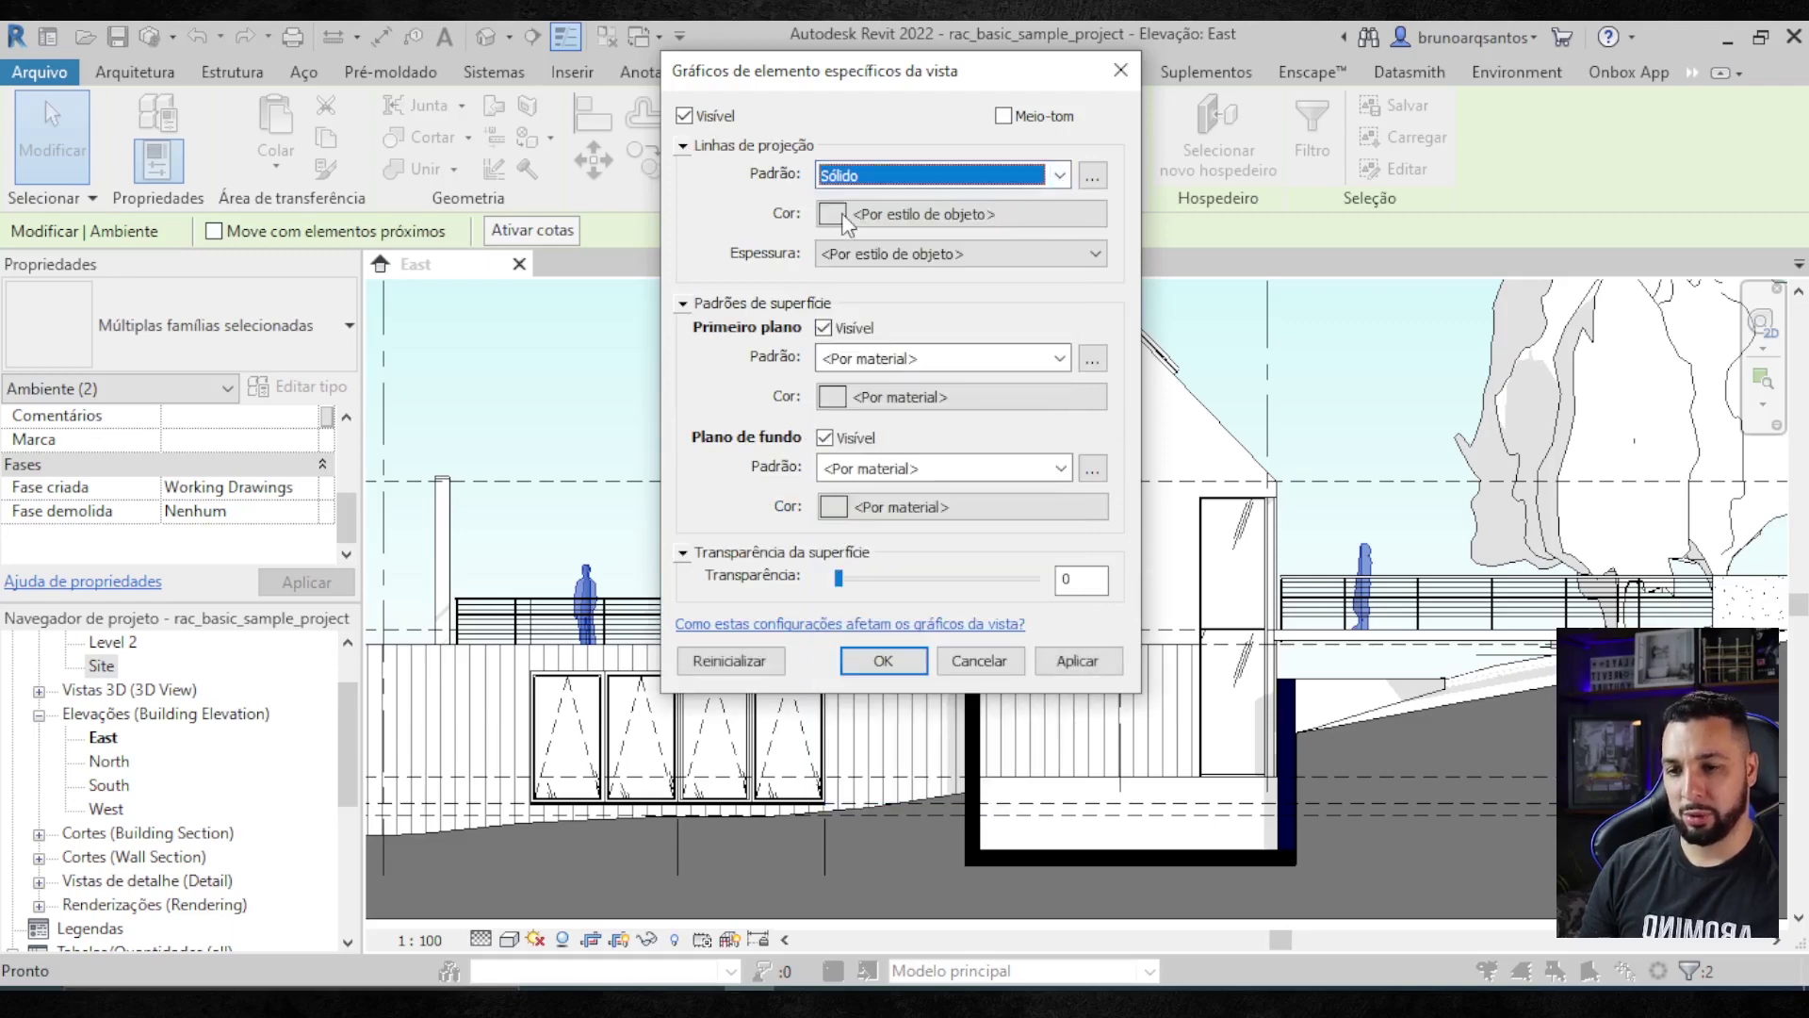
click(859, 219)
click(648, 280)
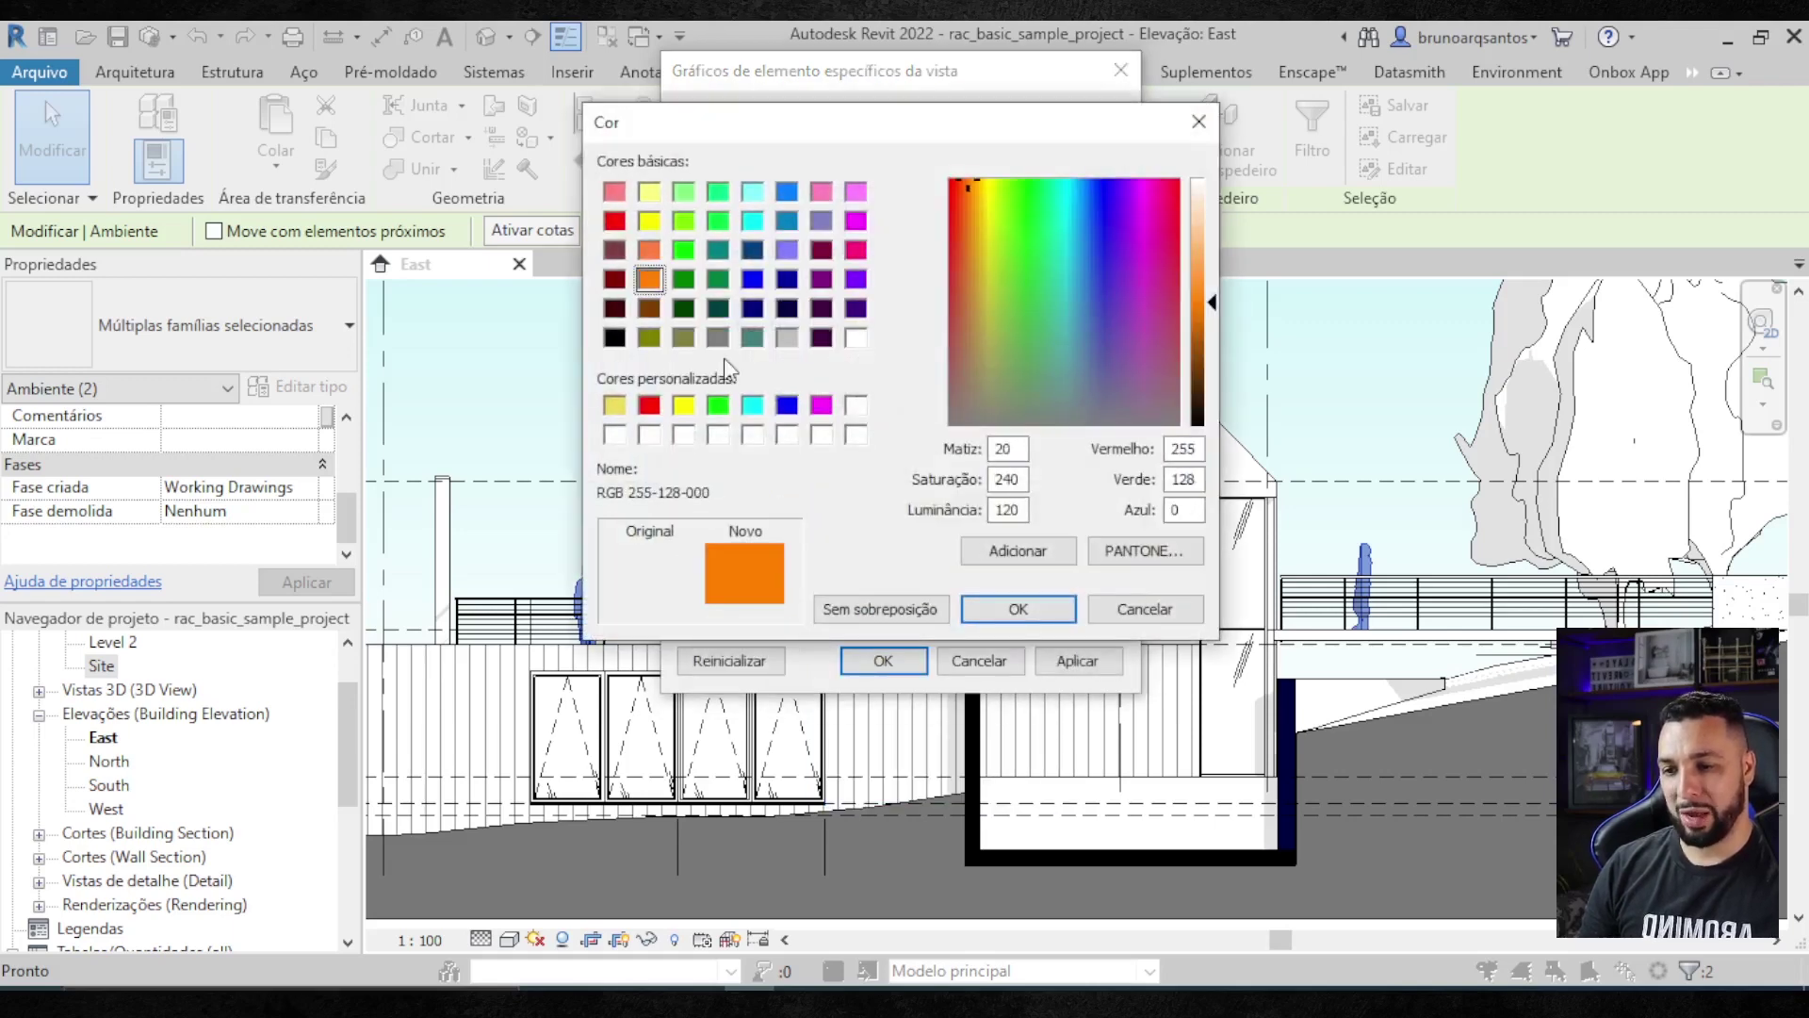
click(652, 253)
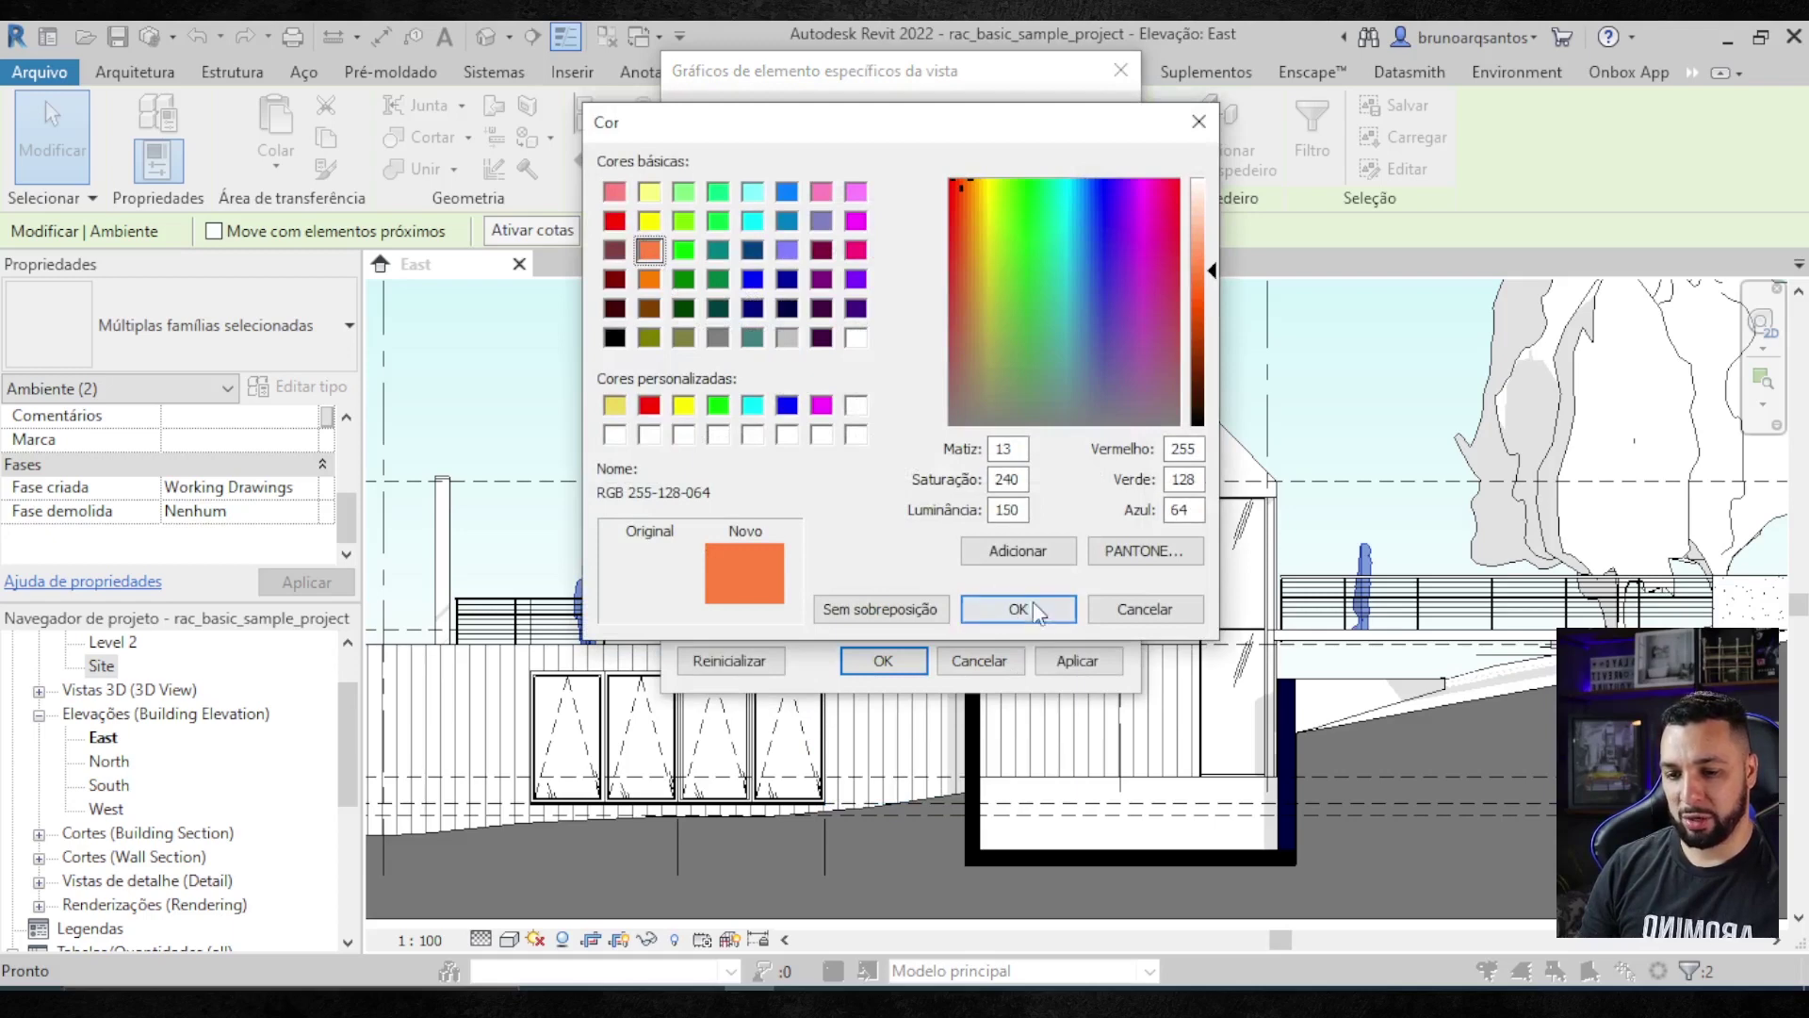
click(1037, 611)
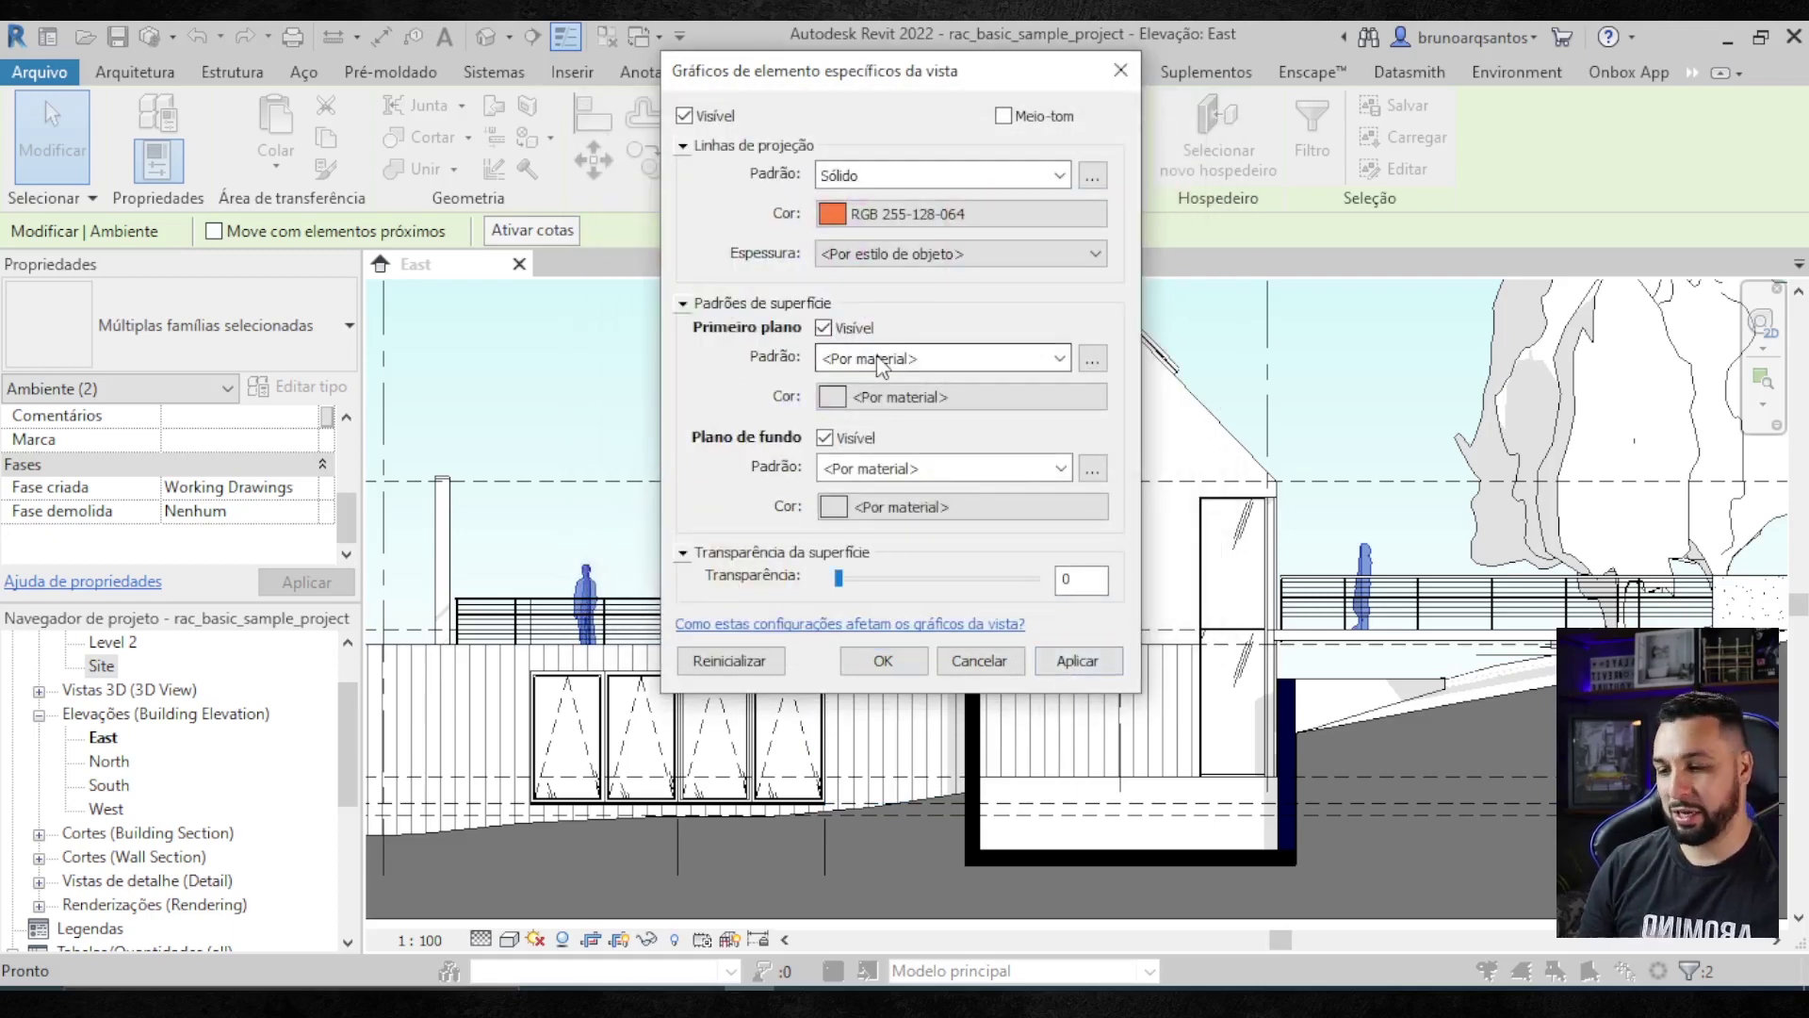
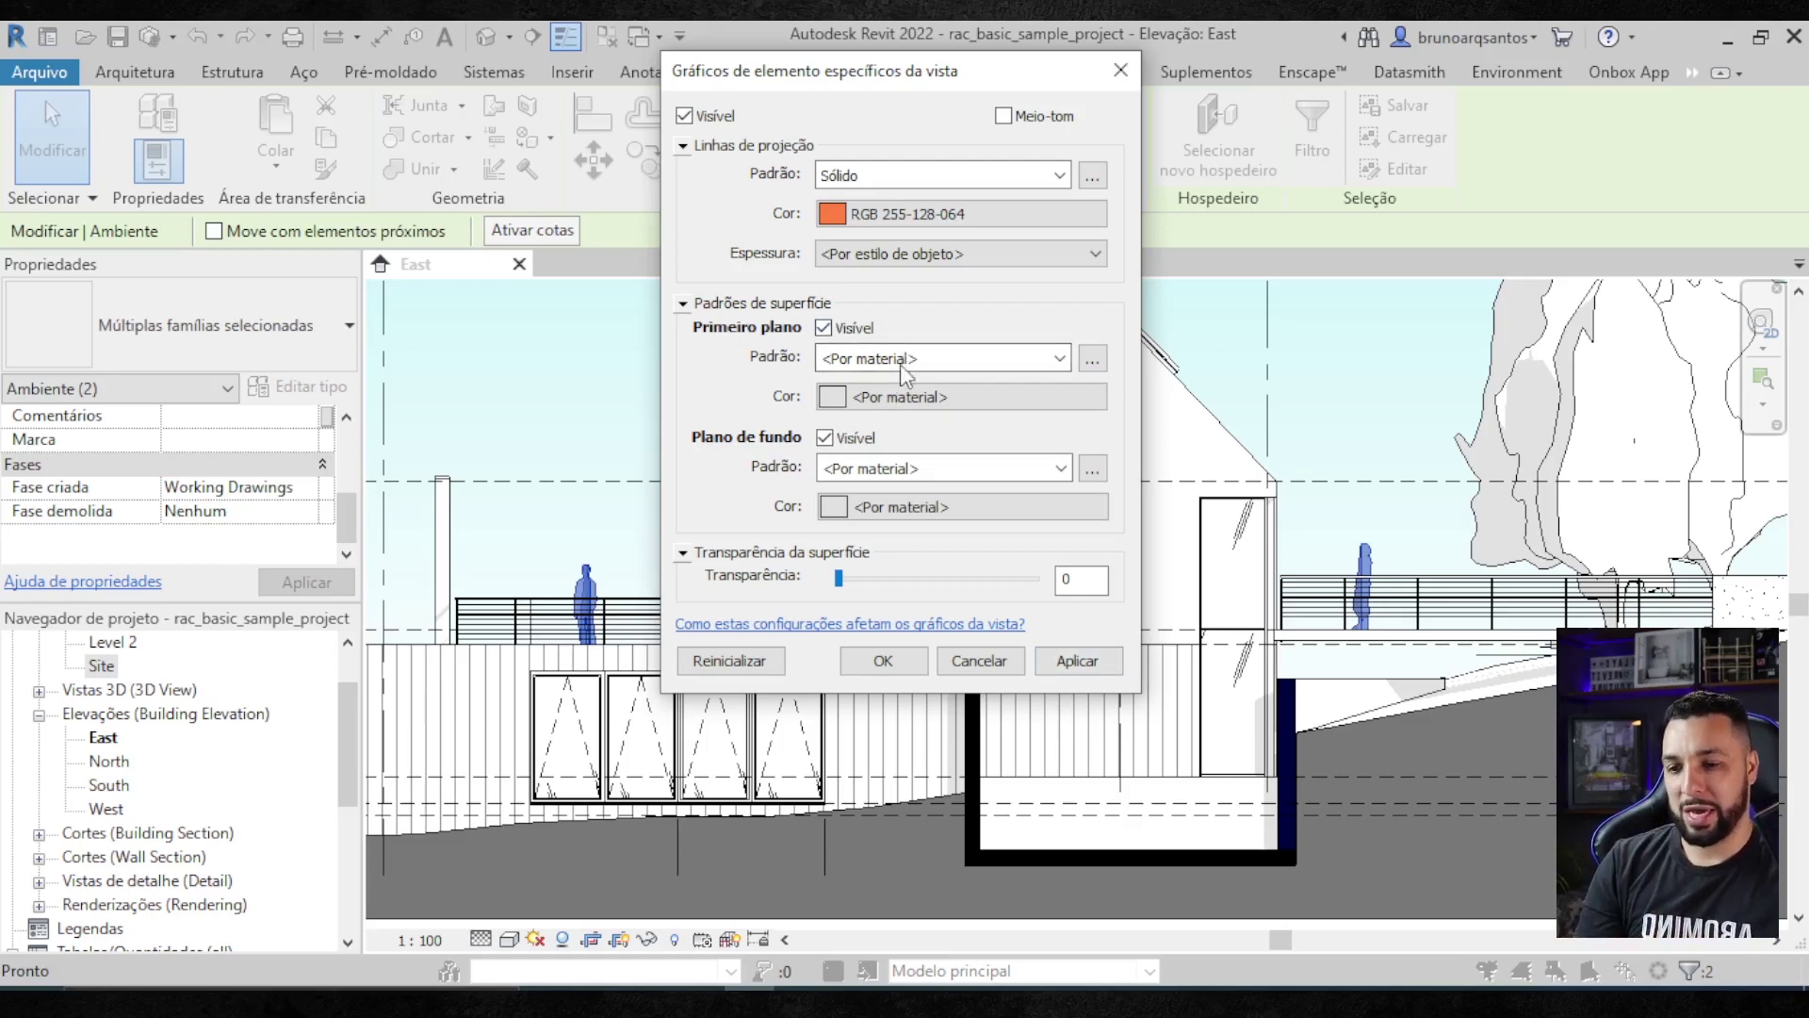
- Give the two people figures a solid-fill orange (RGB 255-128-064) override, then deselect them
click(881, 358)
click(881, 398)
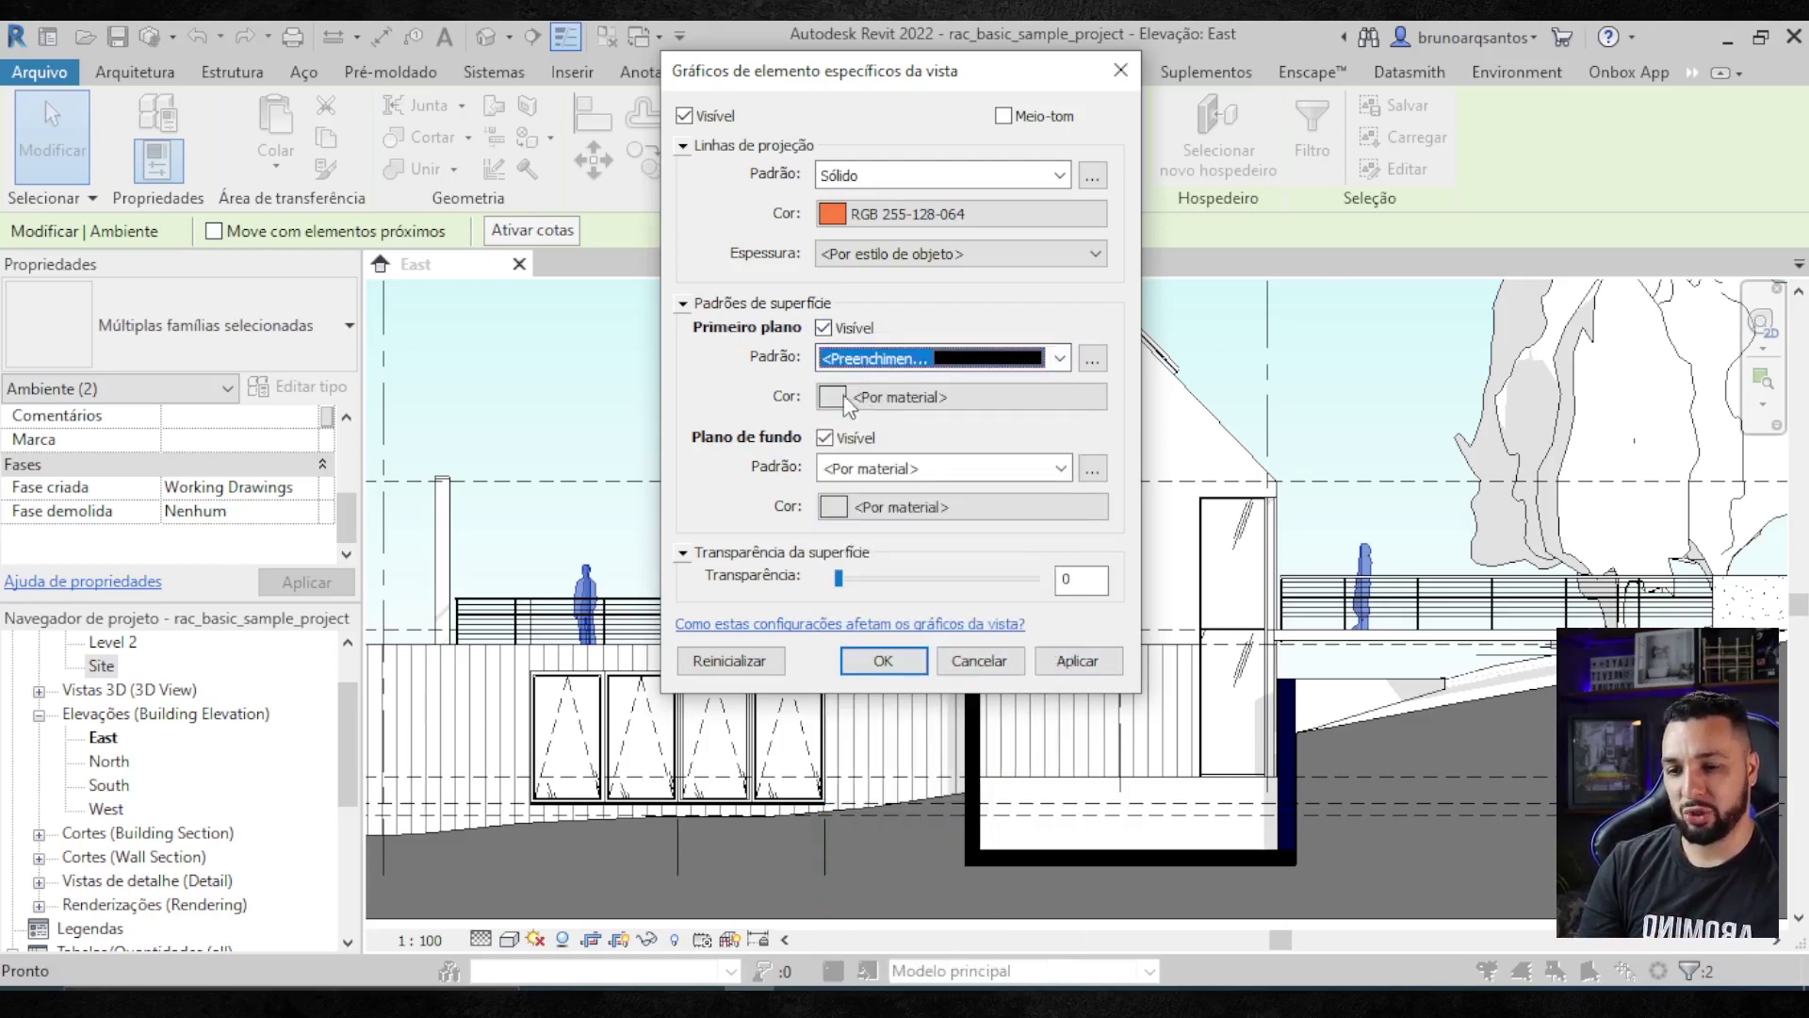
click(847, 403)
click(650, 250)
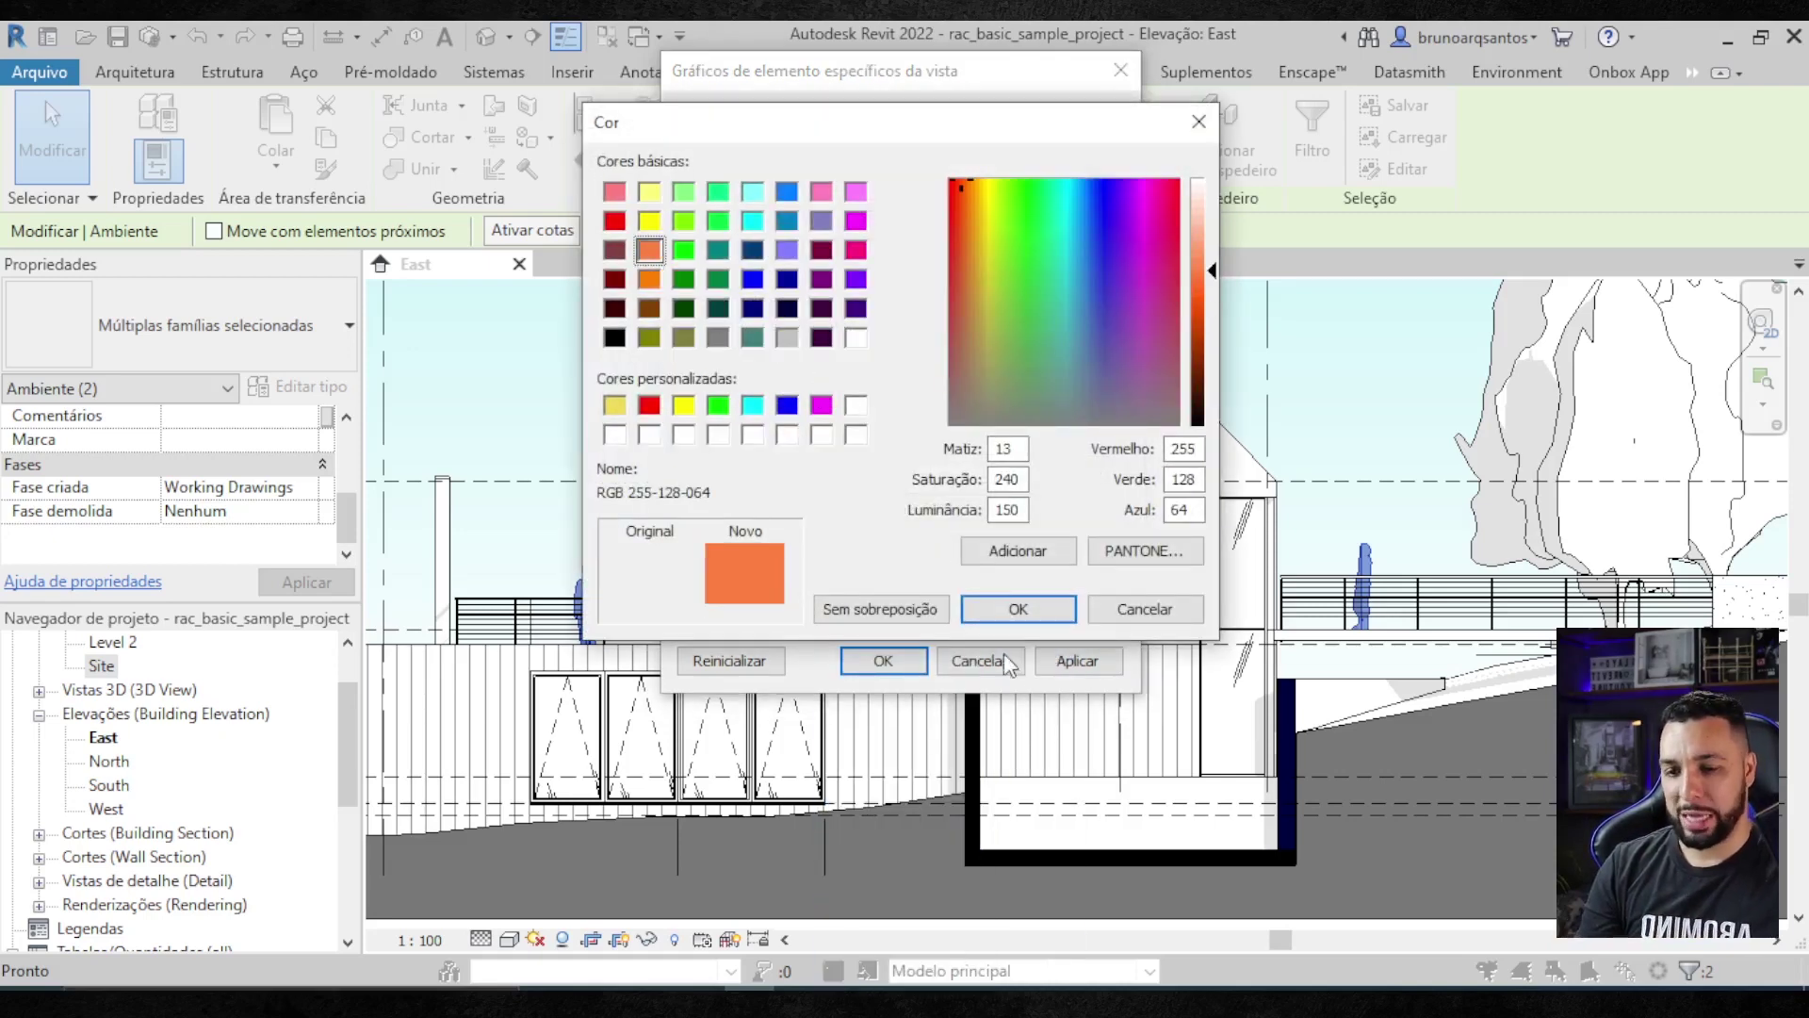
click(1017, 609)
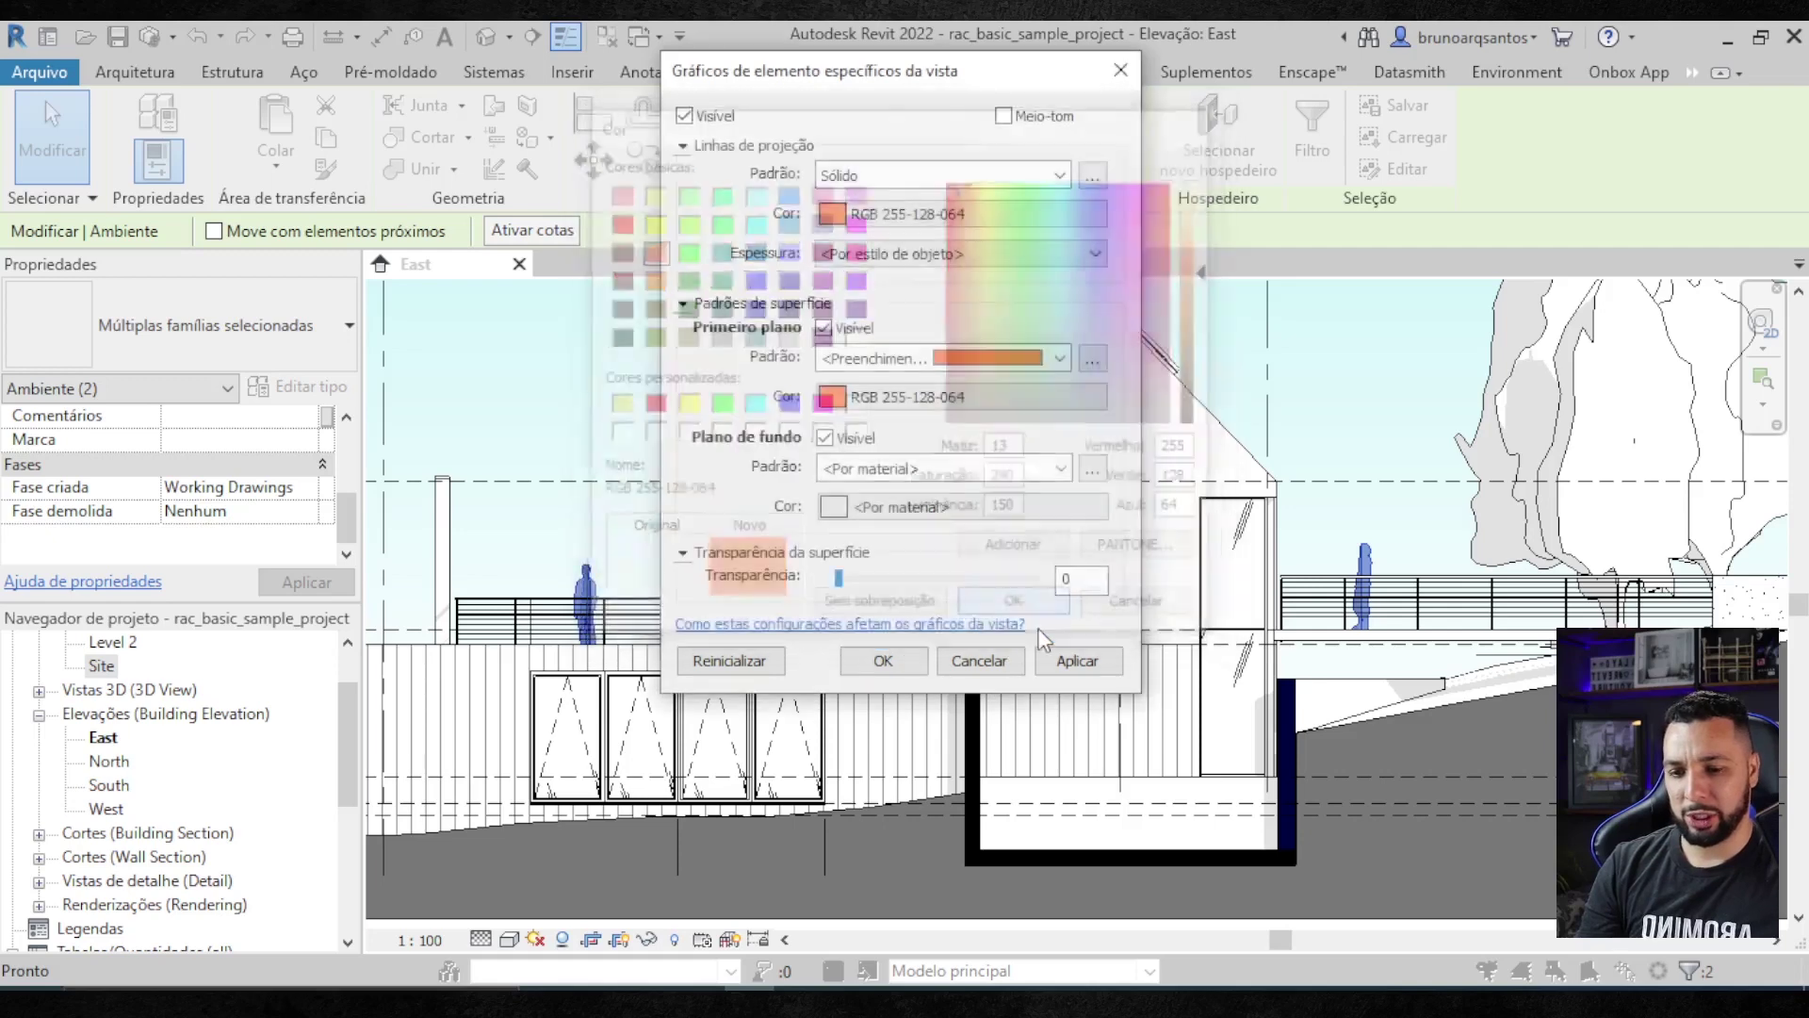
click(1095, 660)
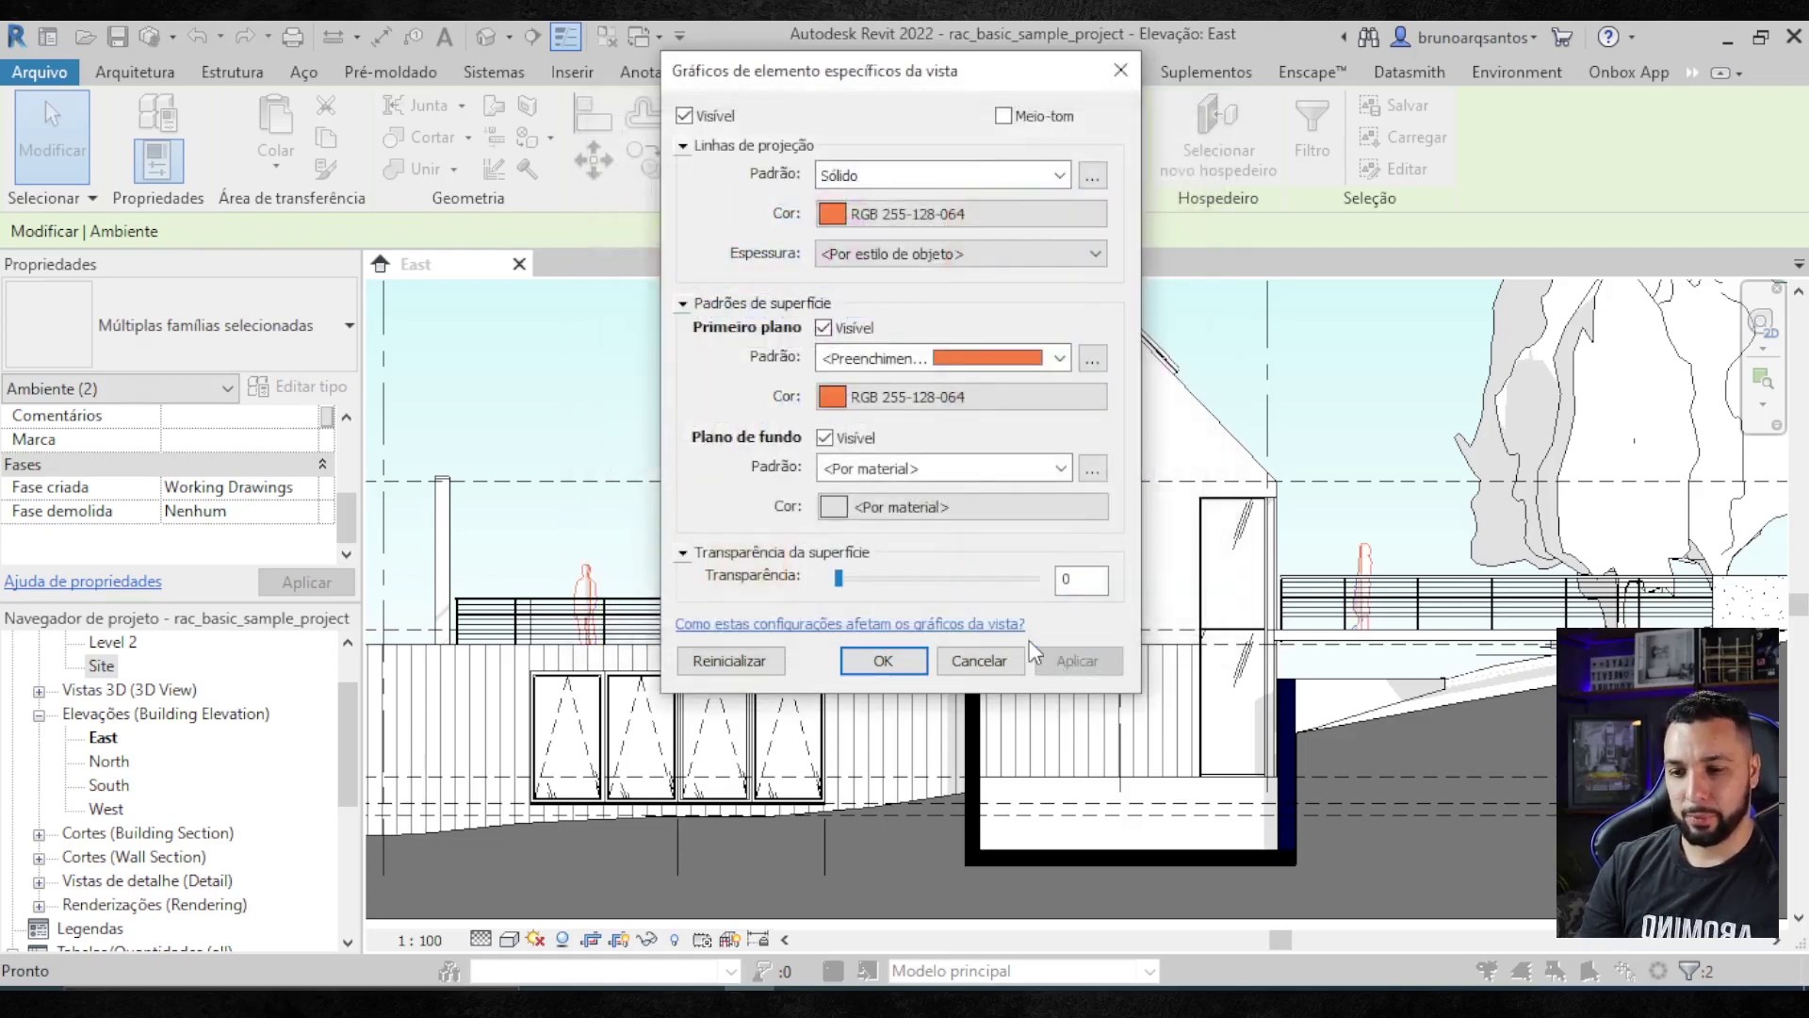
click(883, 660)
key(Escape)
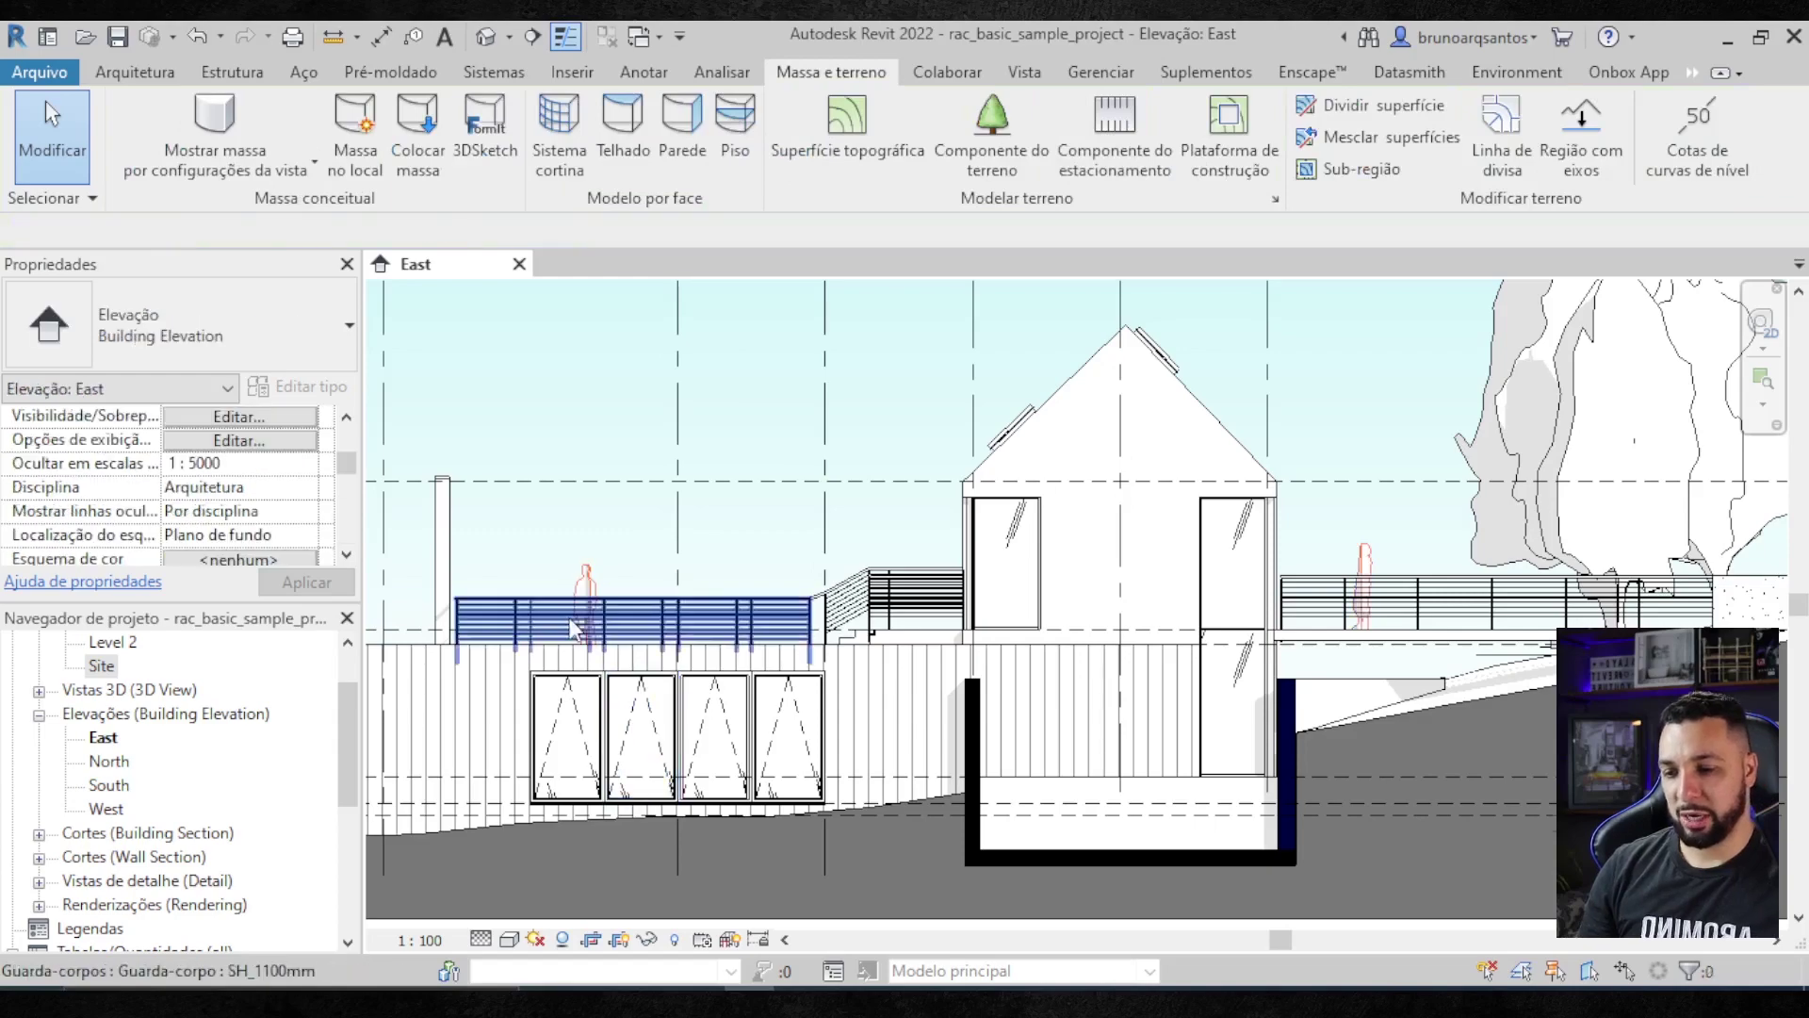
- Zoom and pan to the M_RPC Beetle beside the retaining wall and select it
scroll(574, 629, up, 1)
scroll(574, 629, up, 3)
scroll(574, 628, down, 2)
scroll(573, 628, down, 1)
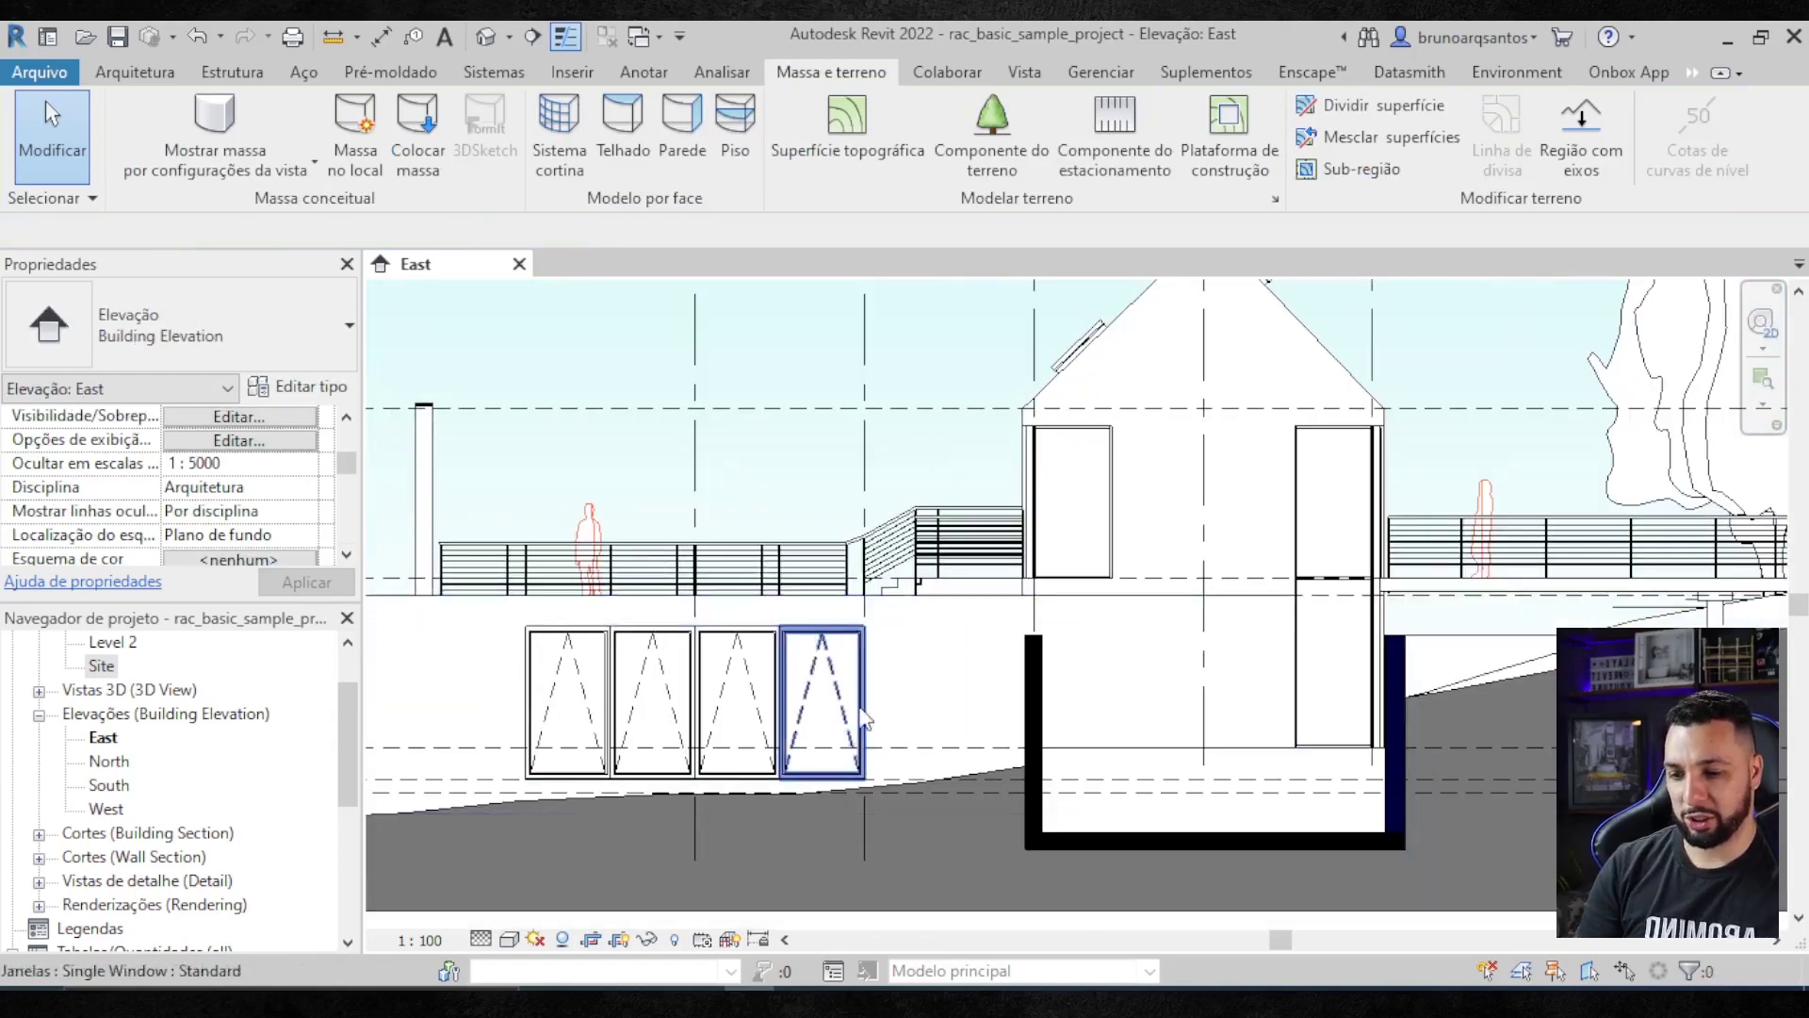
scroll(509, 509, up, 1)
scroll(509, 509, up, 1)
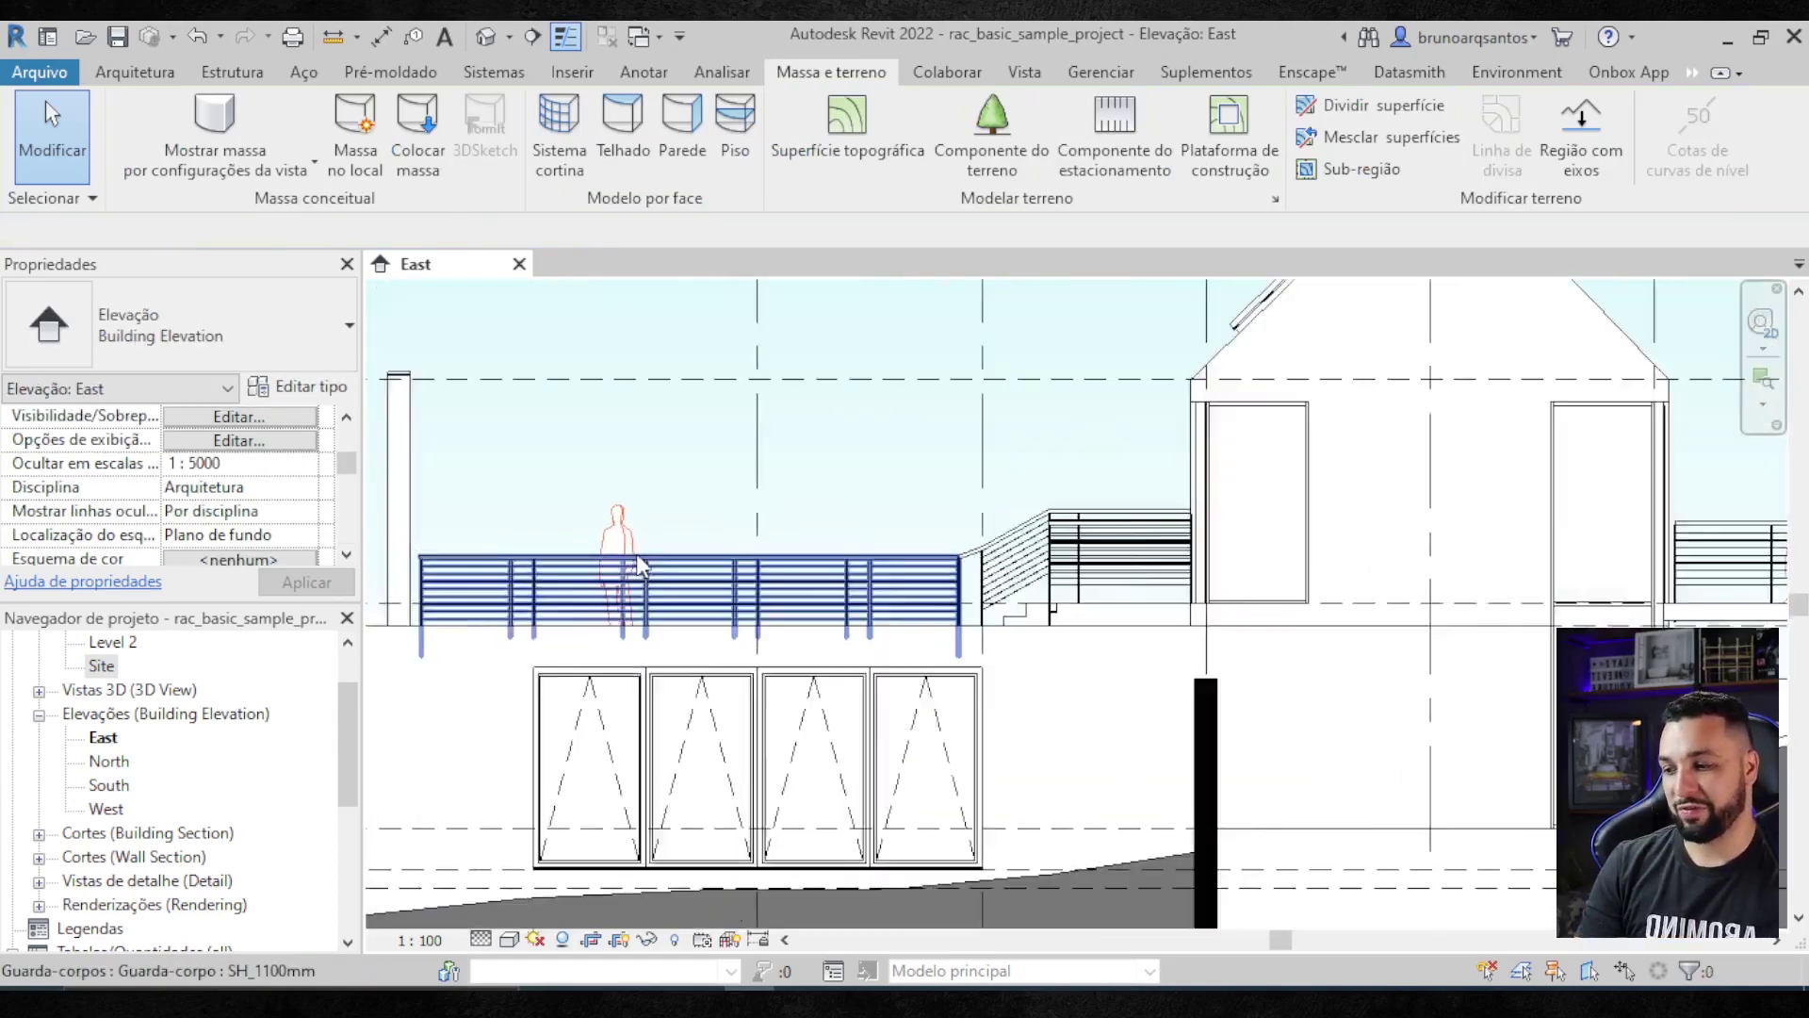
scroll(639, 564, up, 3)
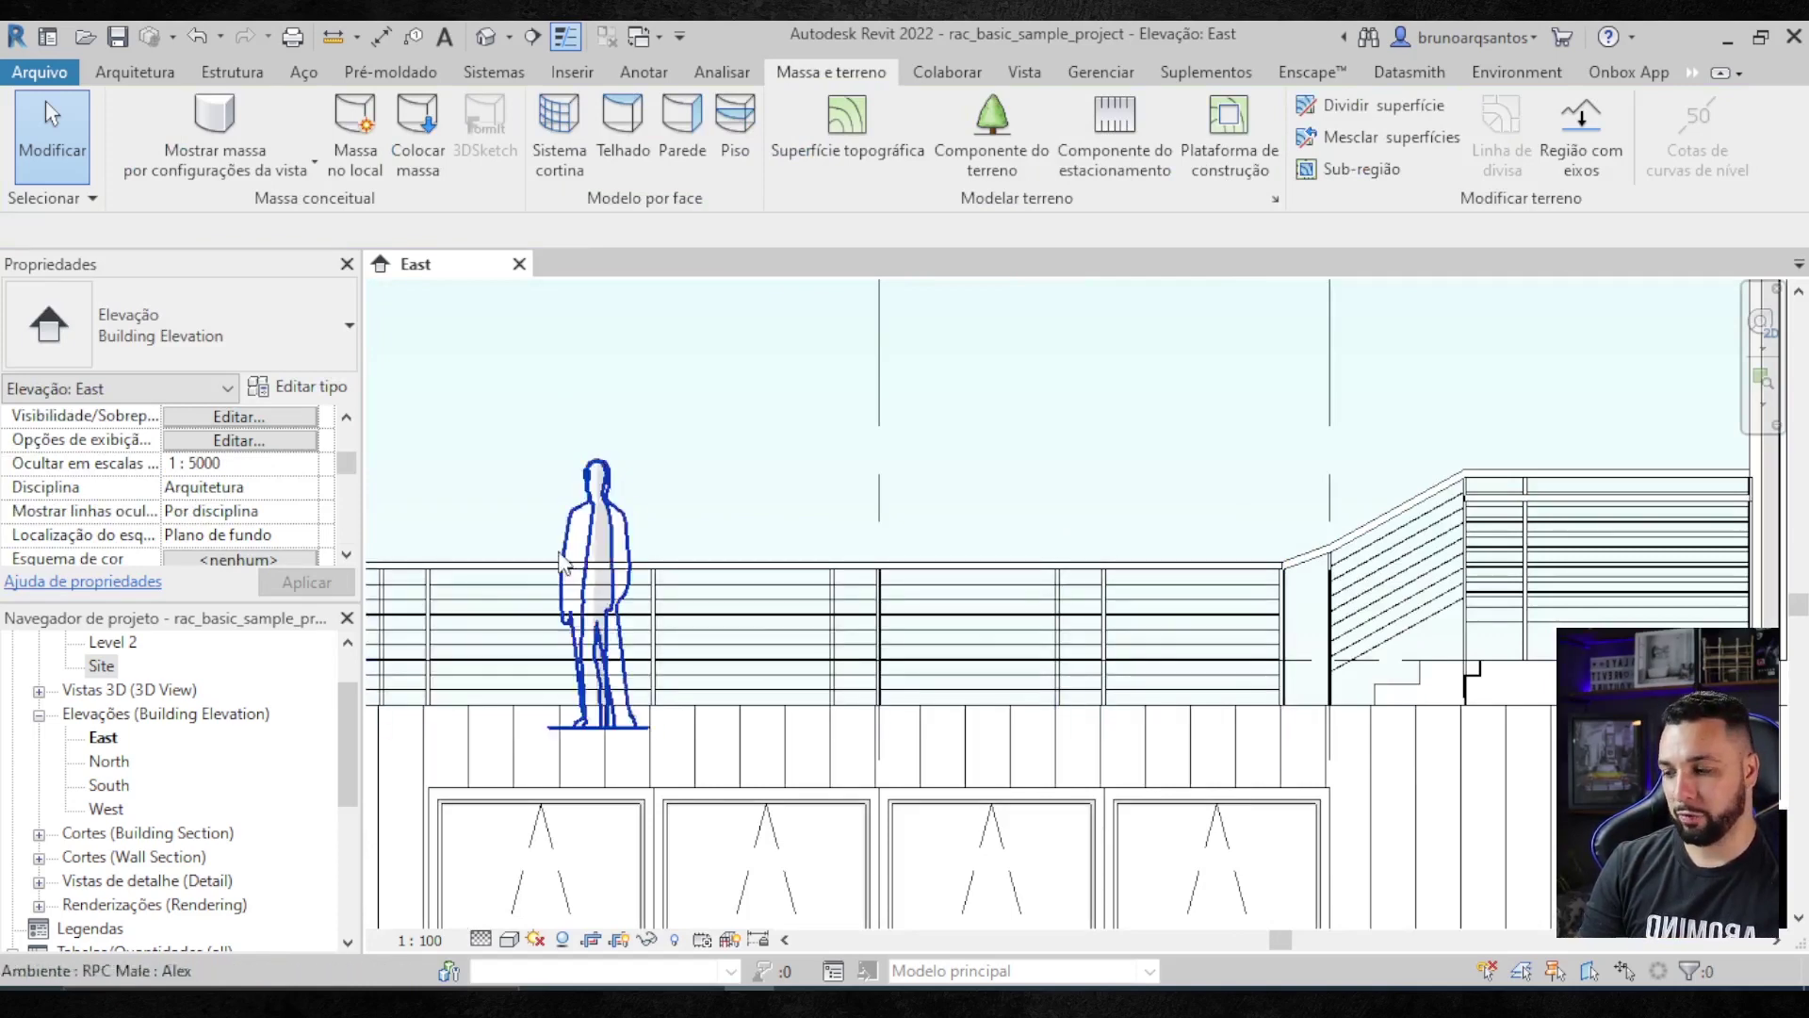
scroll(562, 562, down, 1)
scroll(603, 509, up, 2)
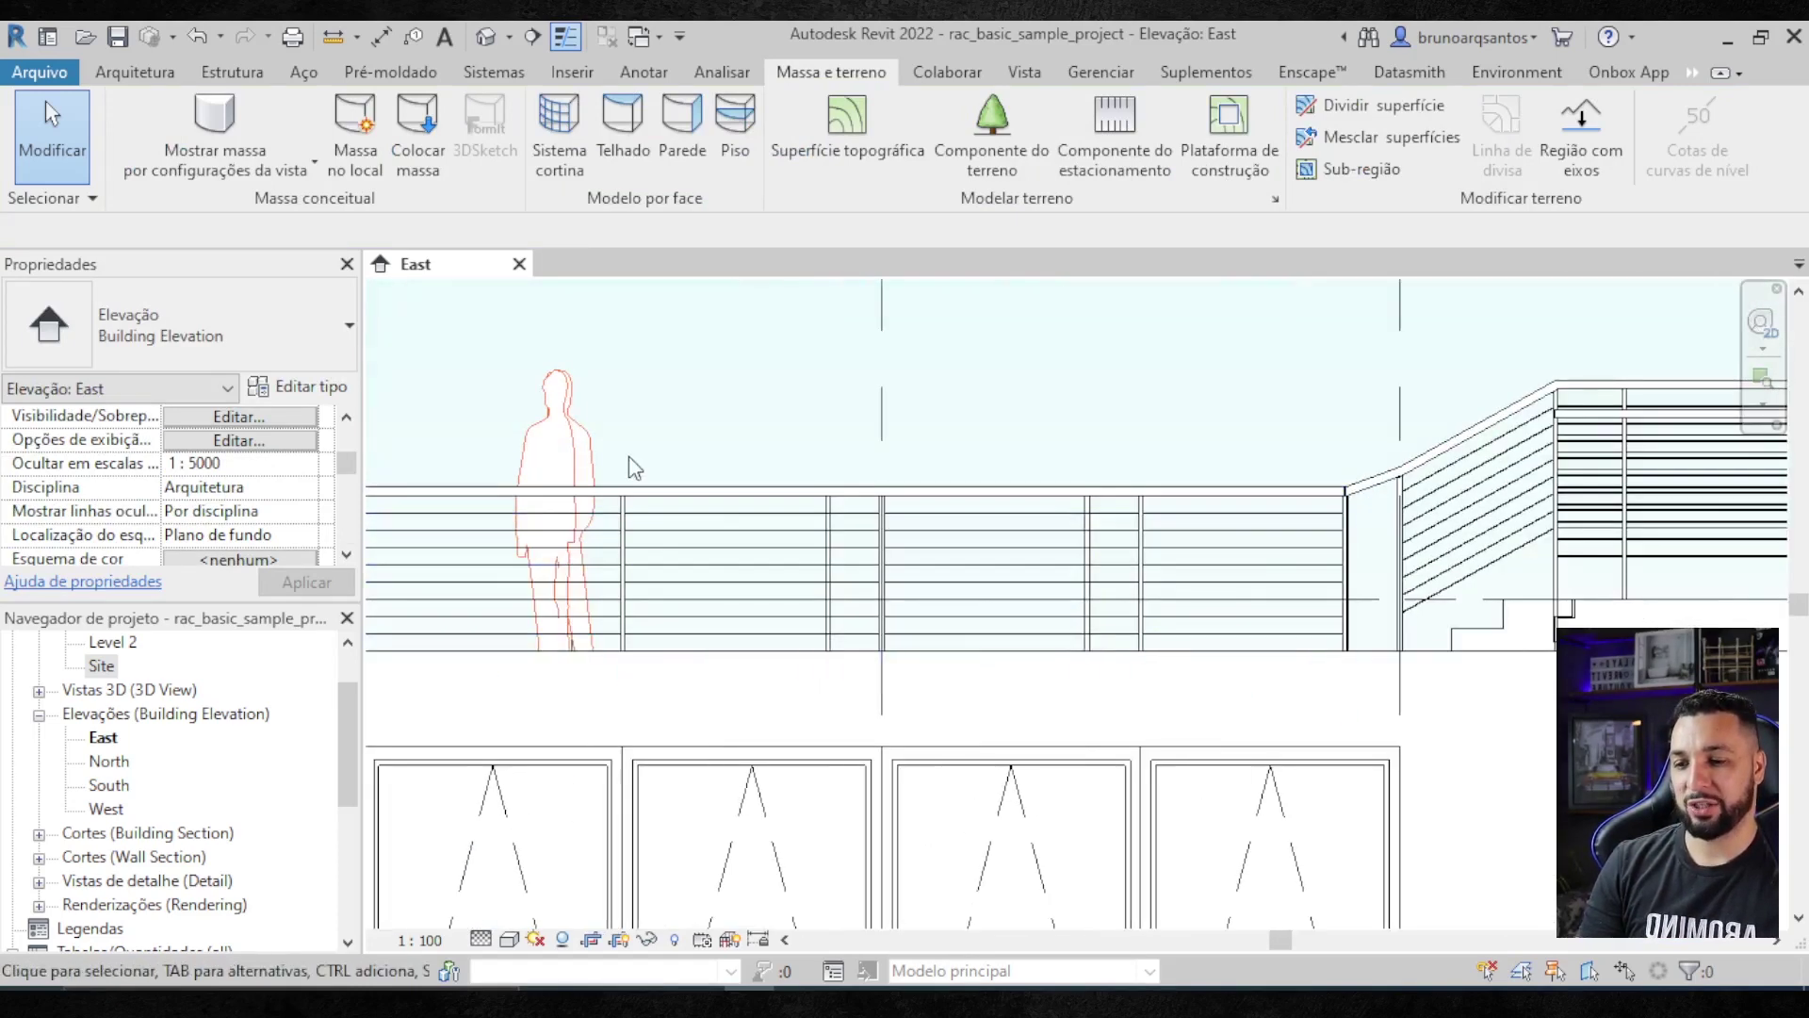
scroll(525, 591, down, 2)
scroll(524, 591, down, 3)
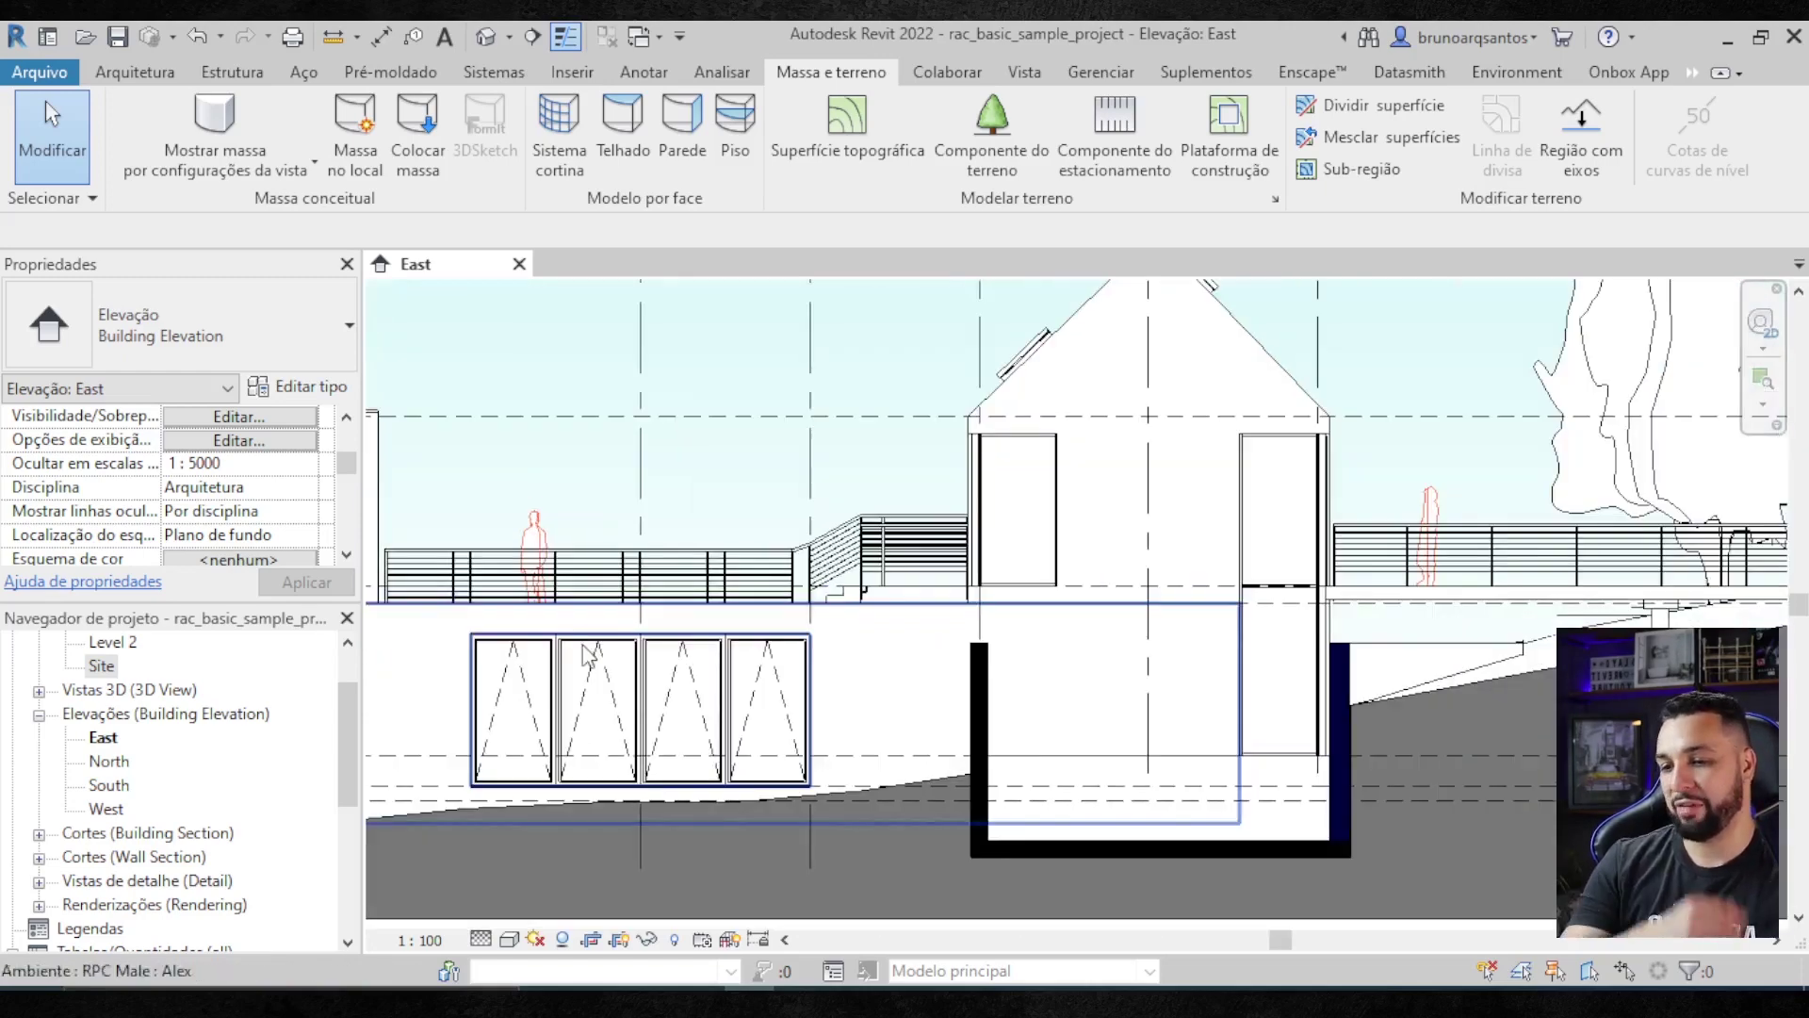
scroll(841, 702, up, 1)
scroll(841, 702, down, 1)
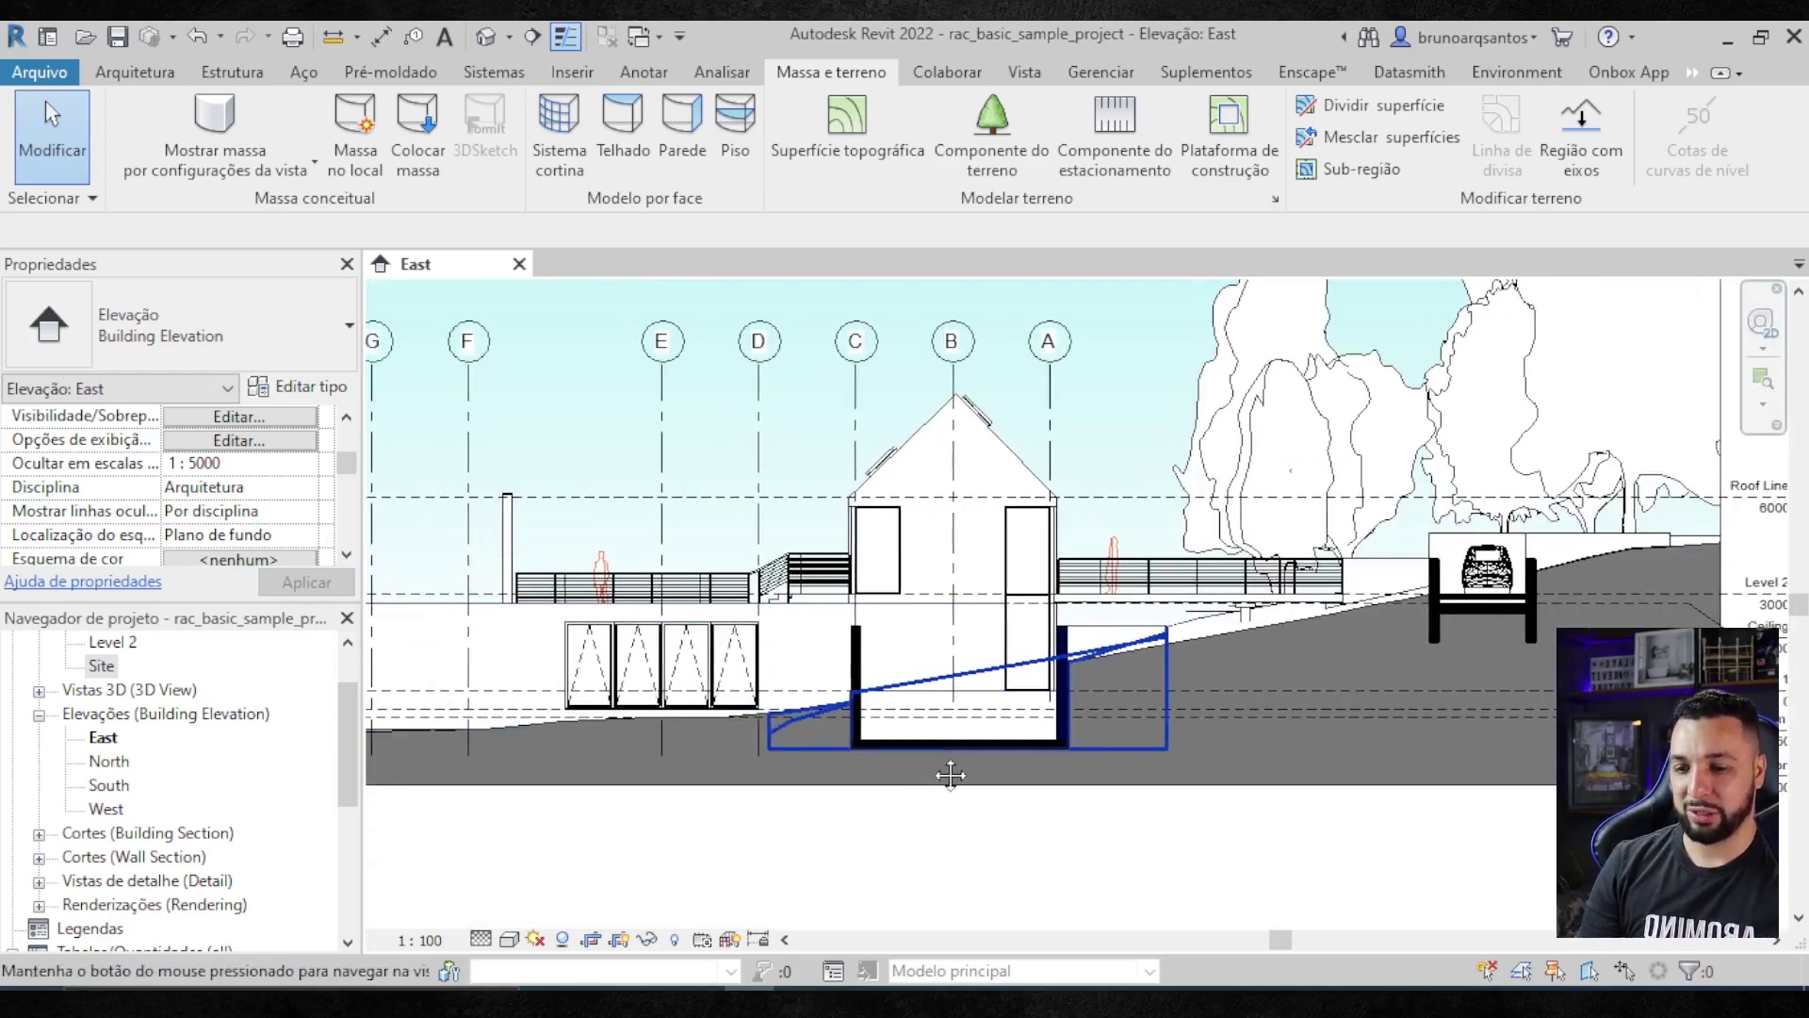
middle_drag(841, 702, 873, 699)
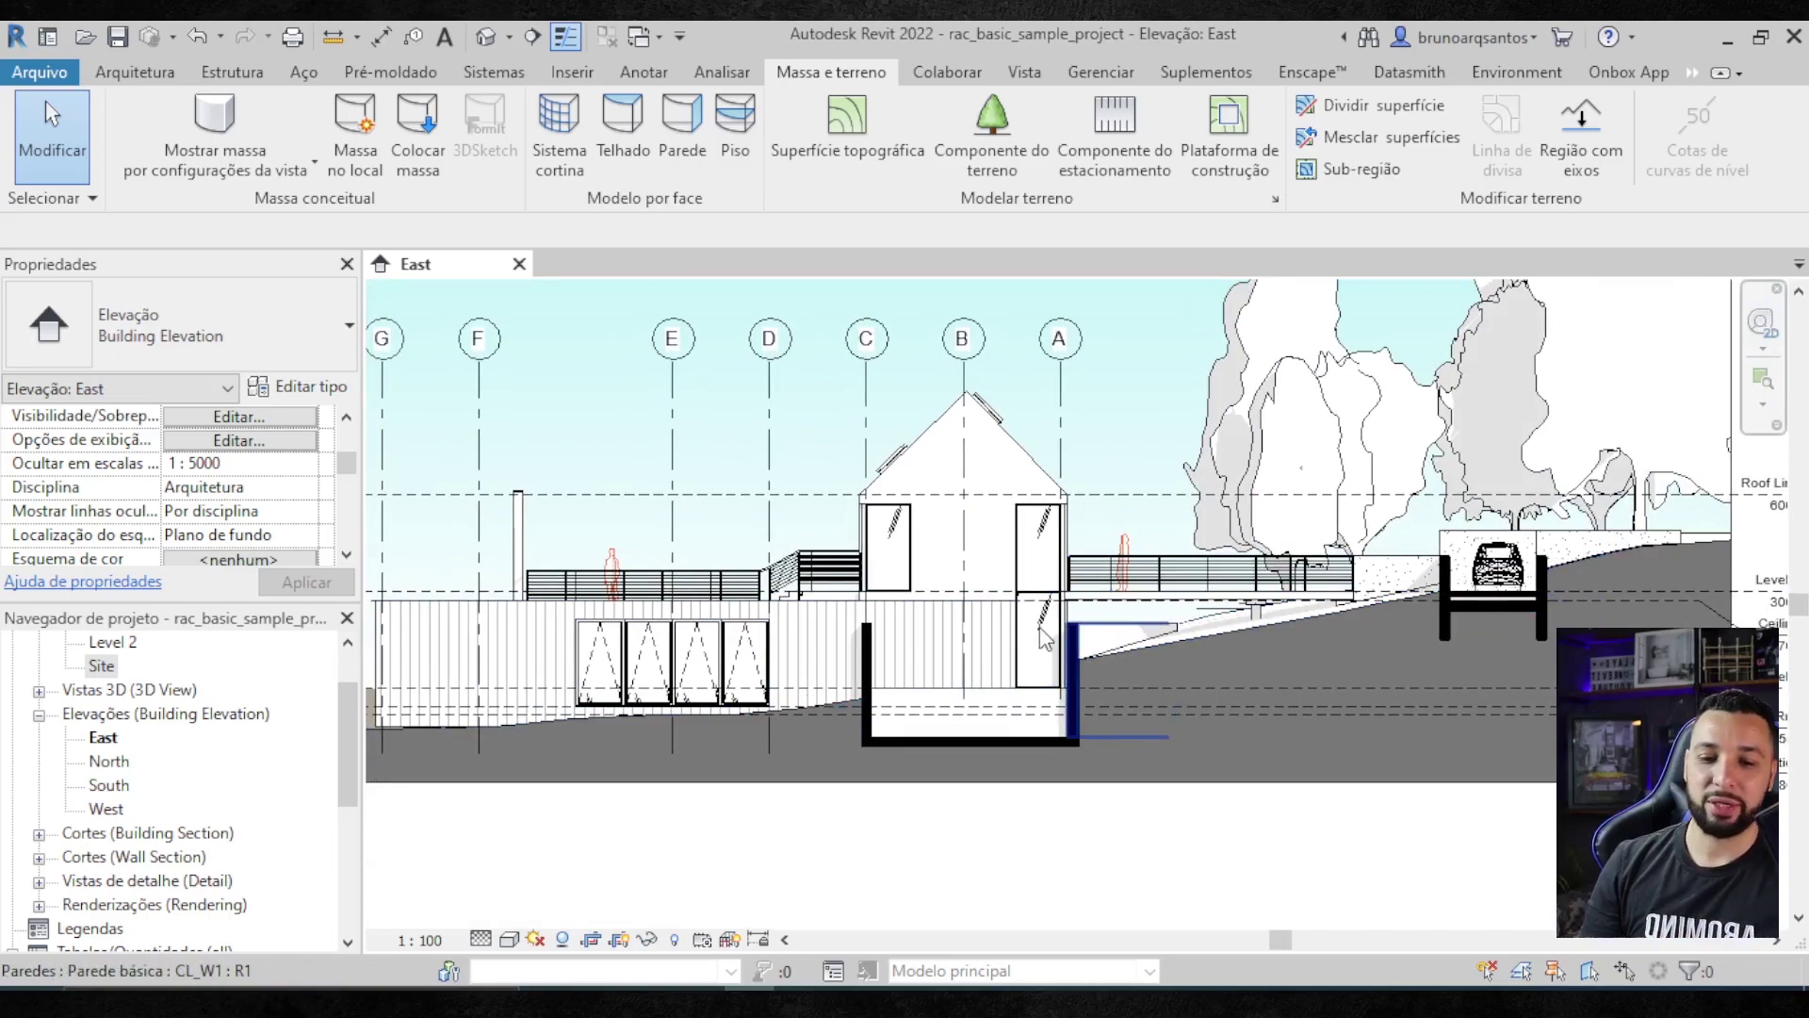
scroll(1357, 650, up, 1)
scroll(1345, 642, up, 1)
scroll(1345, 642, up, 1)
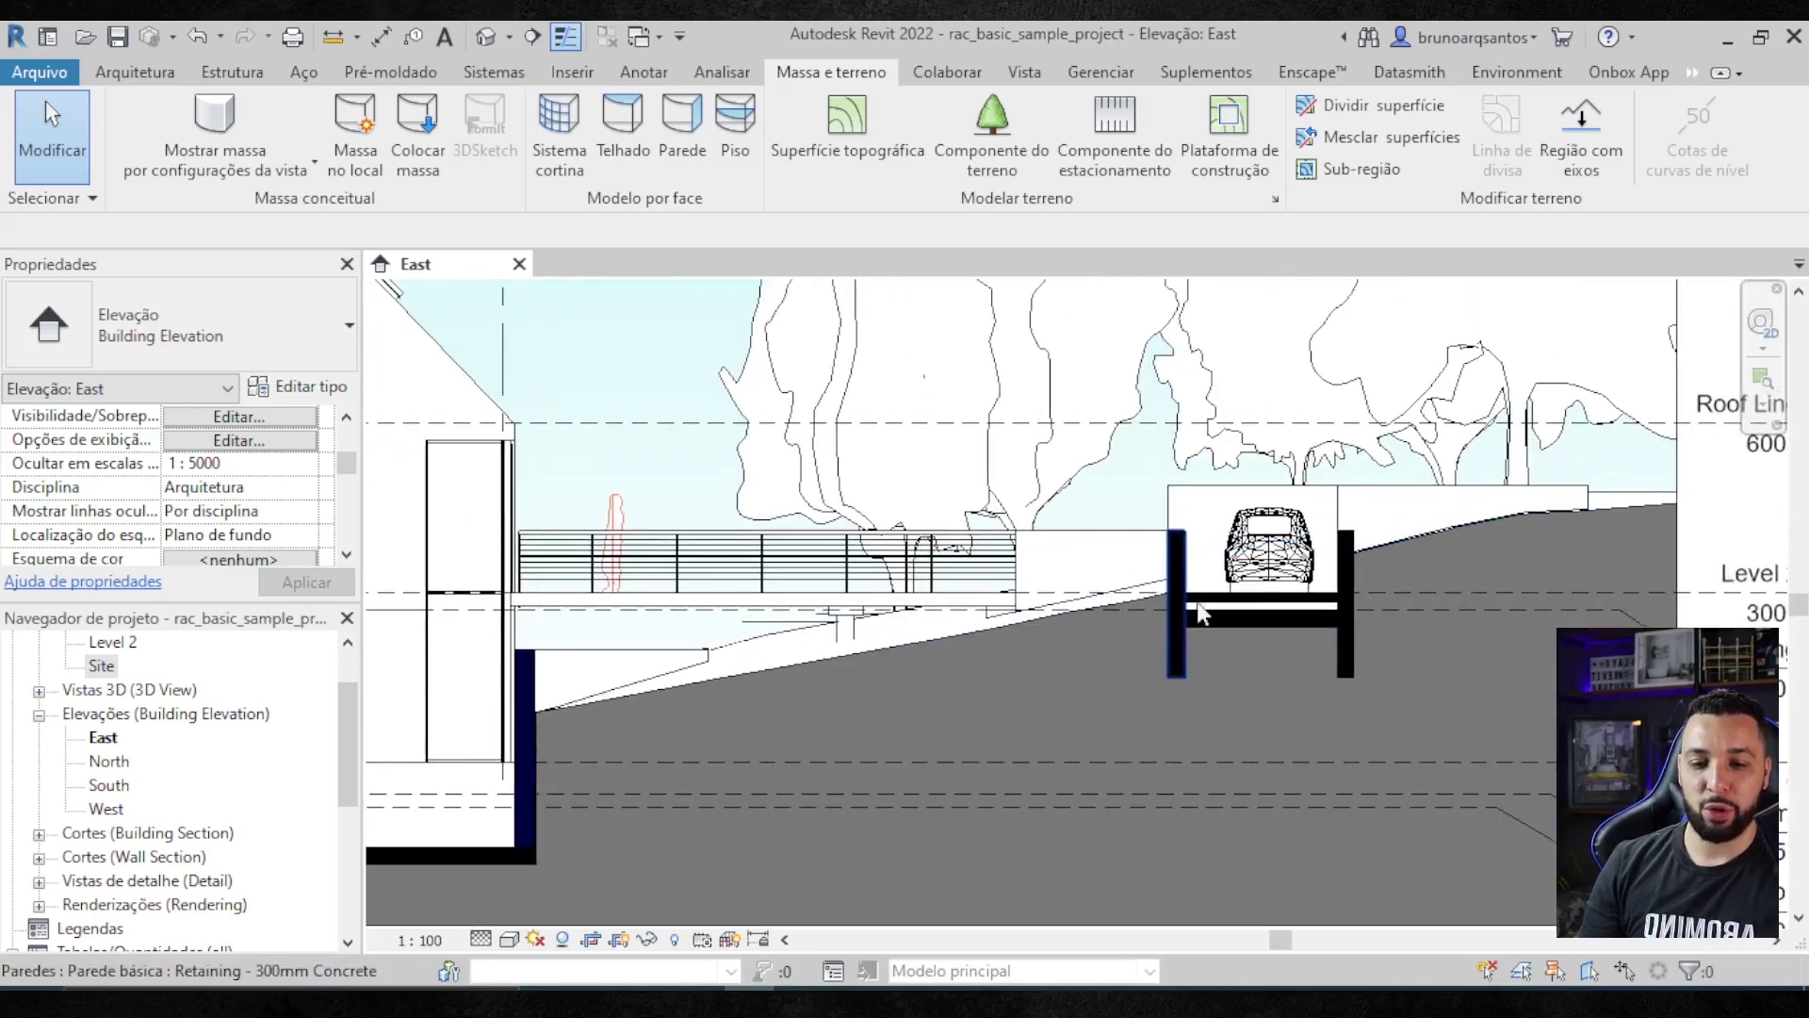
click(1242, 549)
- Open the car's per-element graphic overrides, then close them without changes and deselect the car
right_click(1252, 543)
mouse_move(1387, 550)
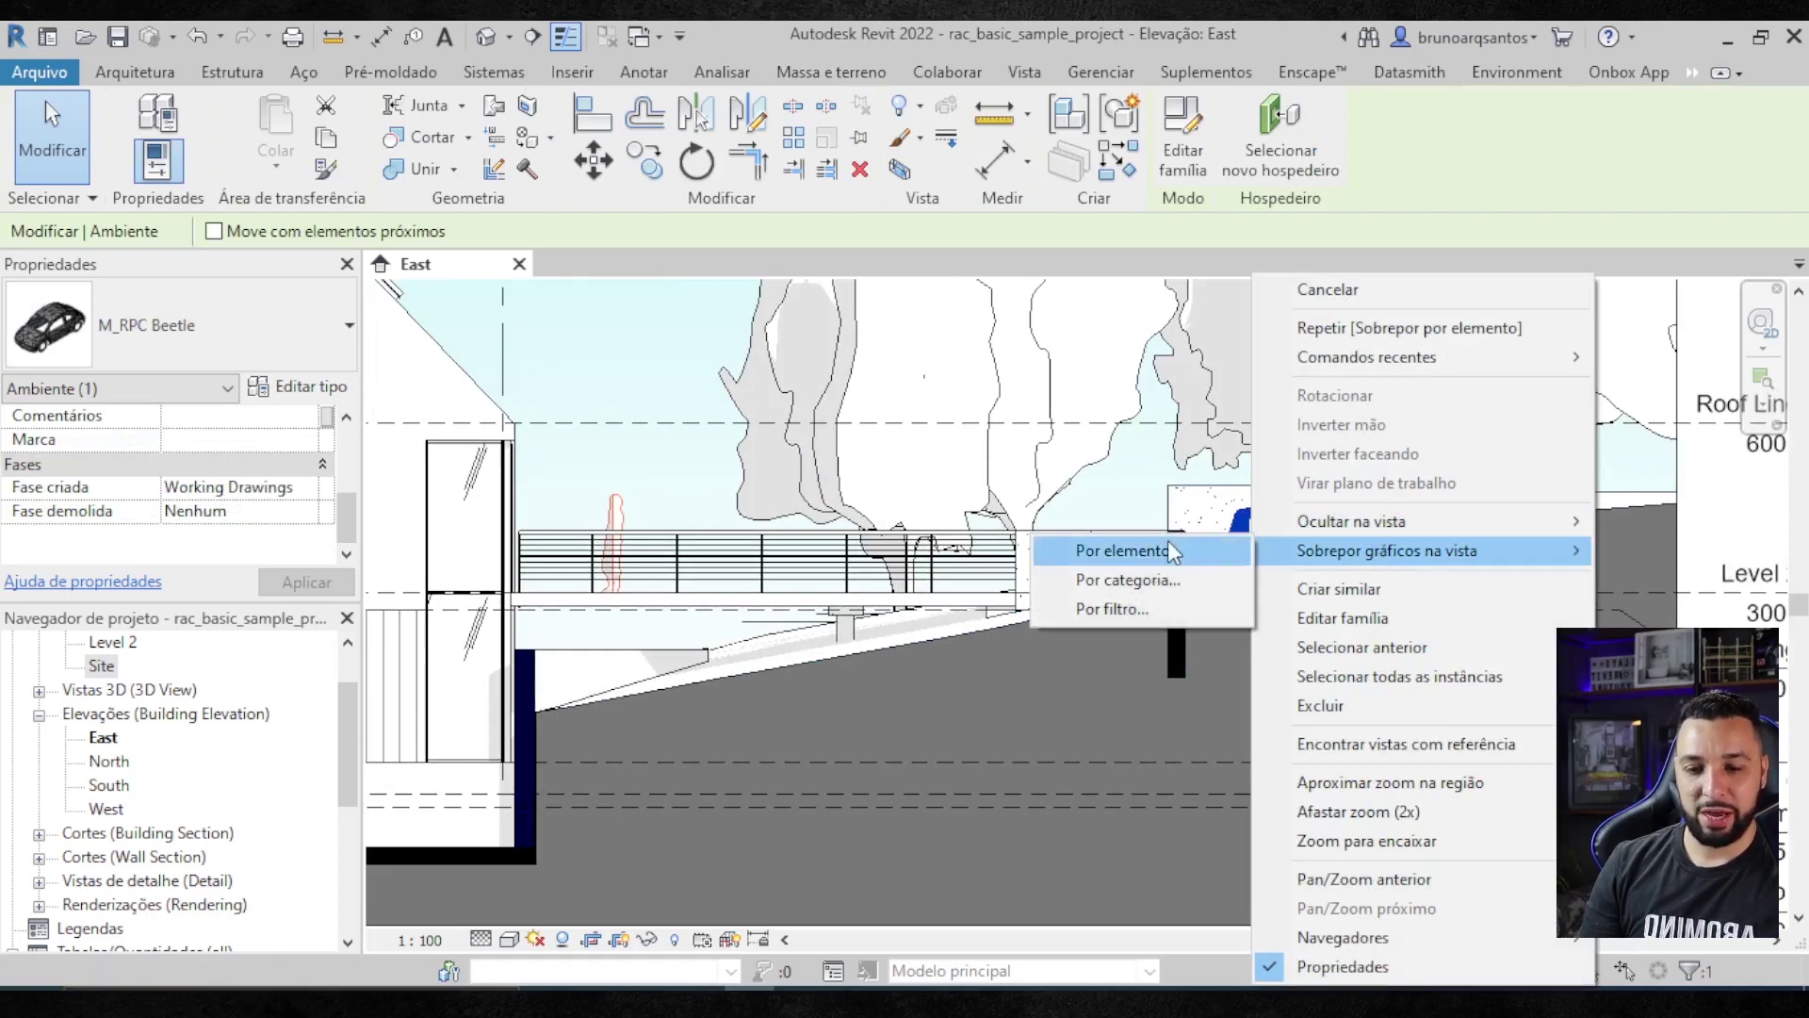
click(1127, 552)
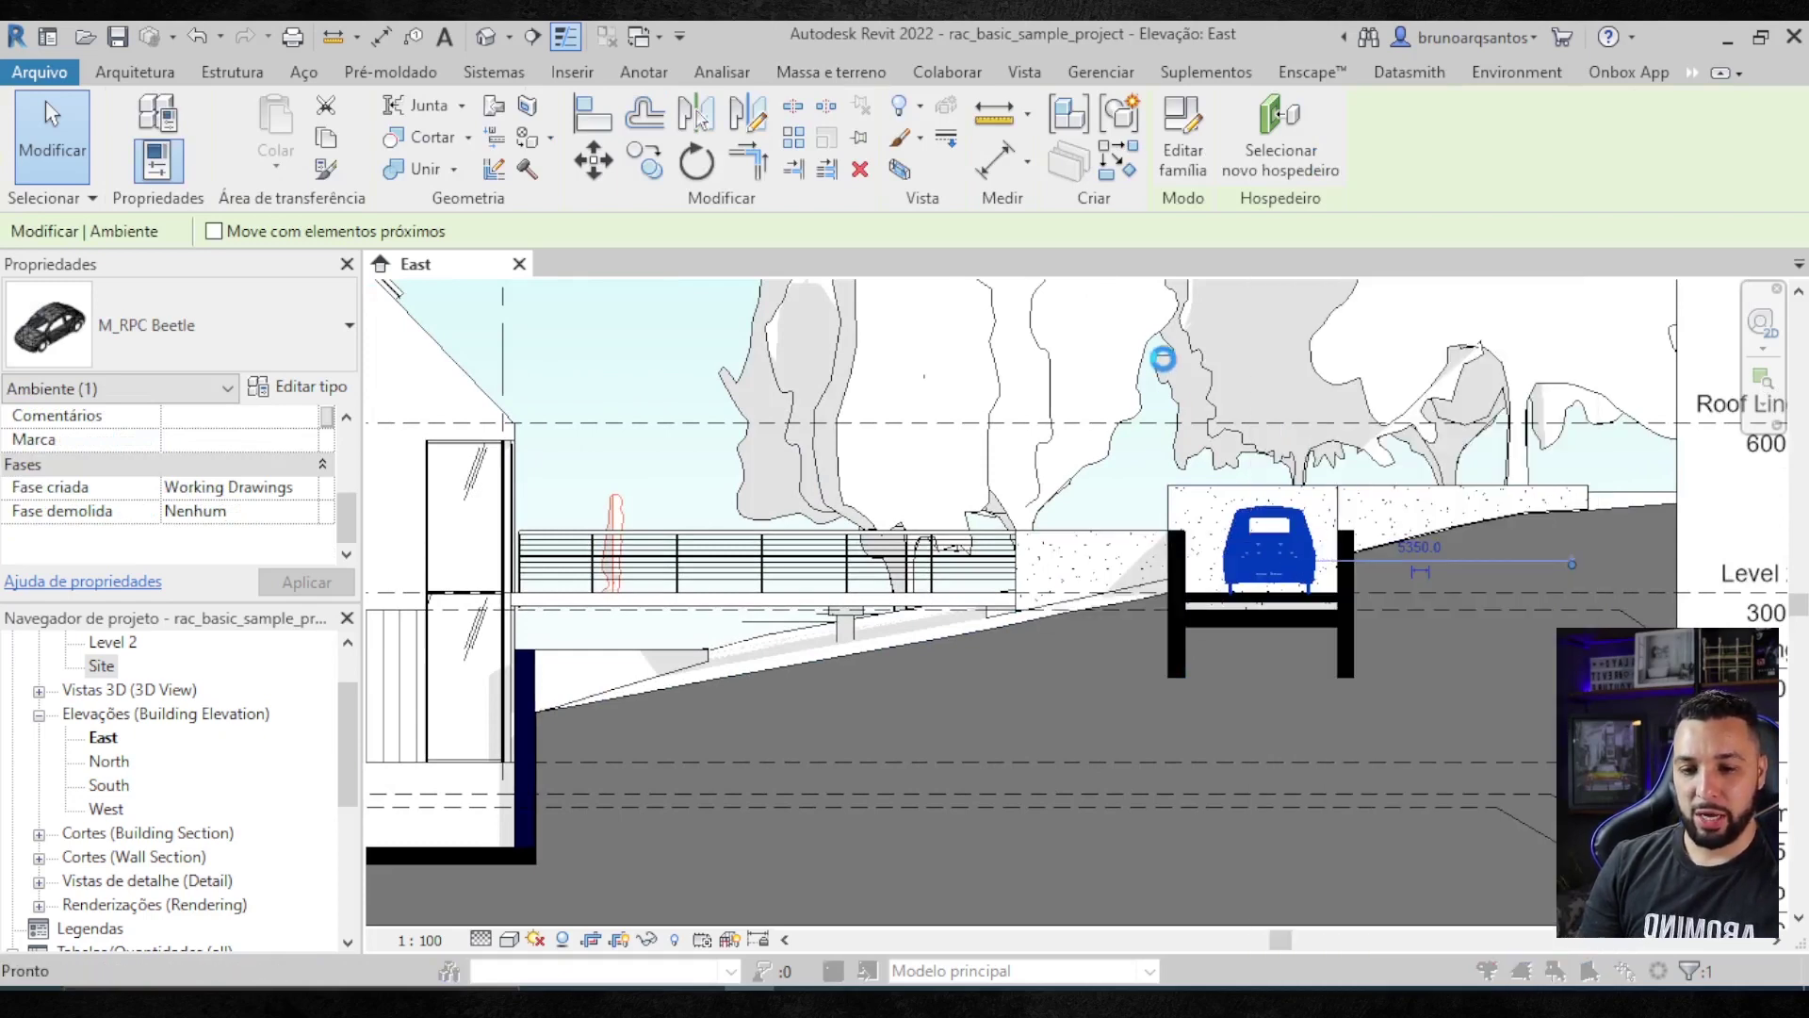
click(886, 537)
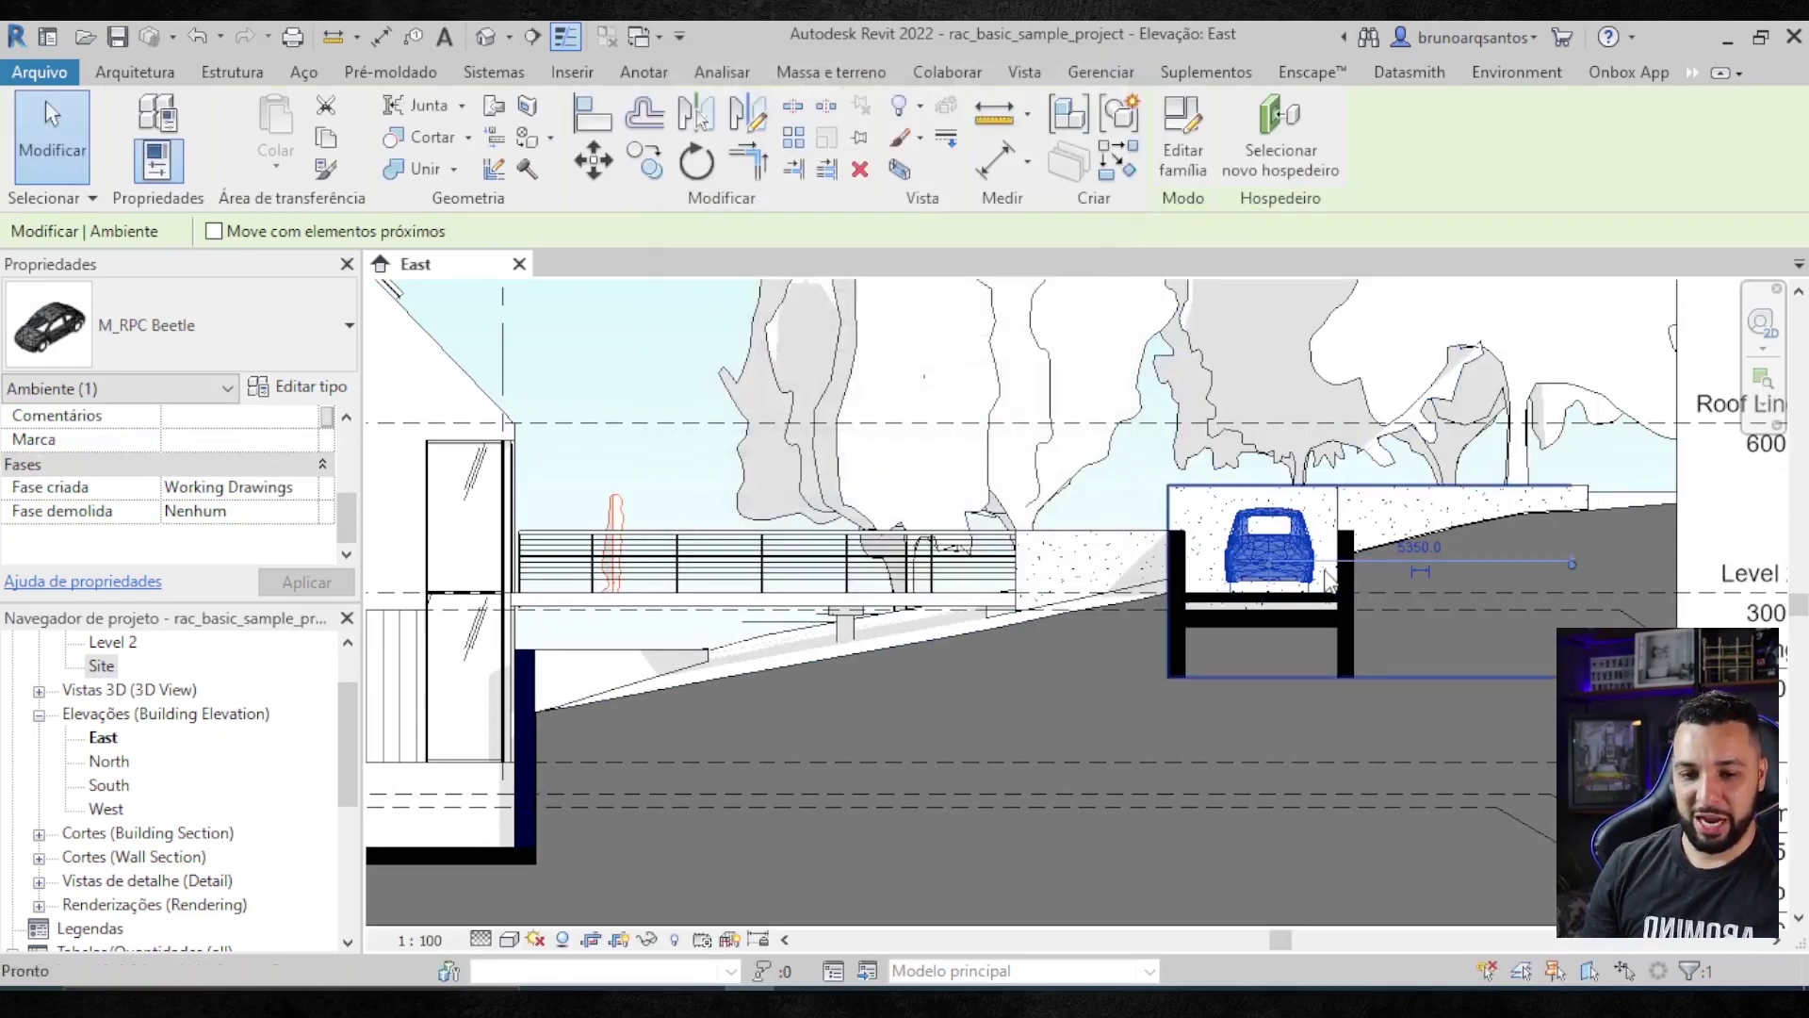
key(Escape)
scroll(1329, 579, up, 3)
scroll(1226, 660, up, 2)
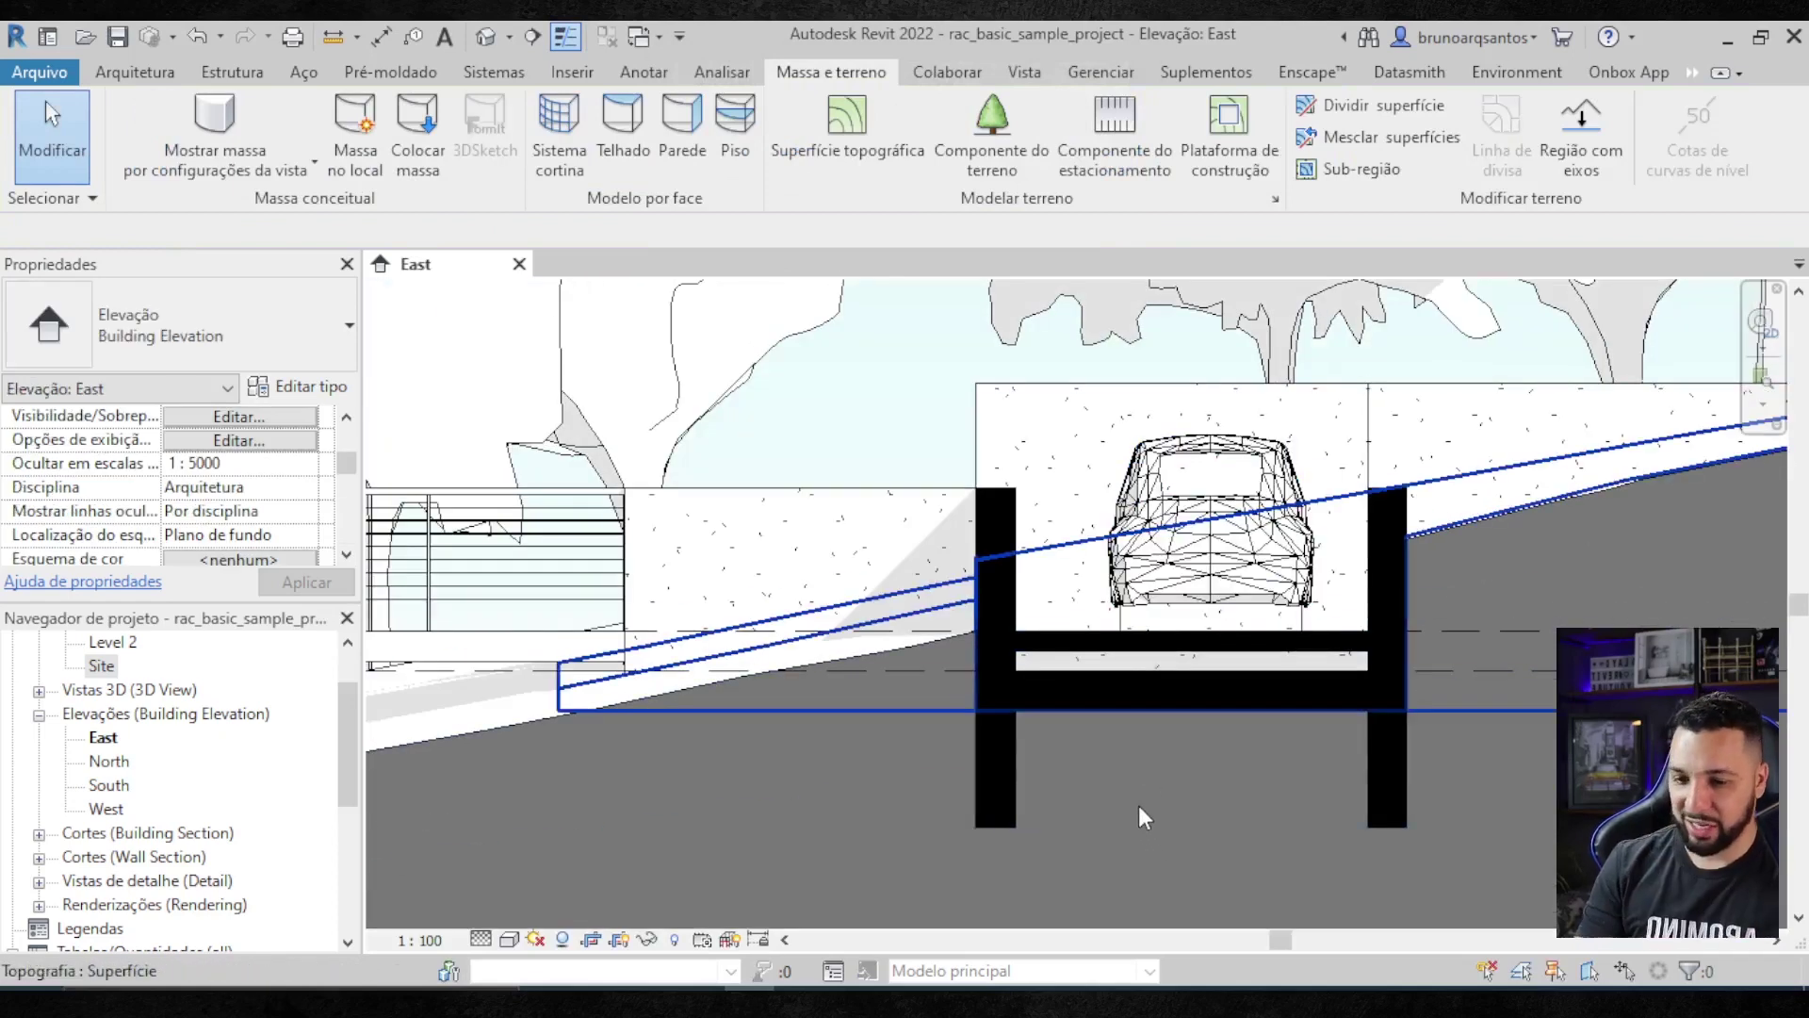
- Reselect the car and override its projection lines to solid pattern in white
click(1209, 586)
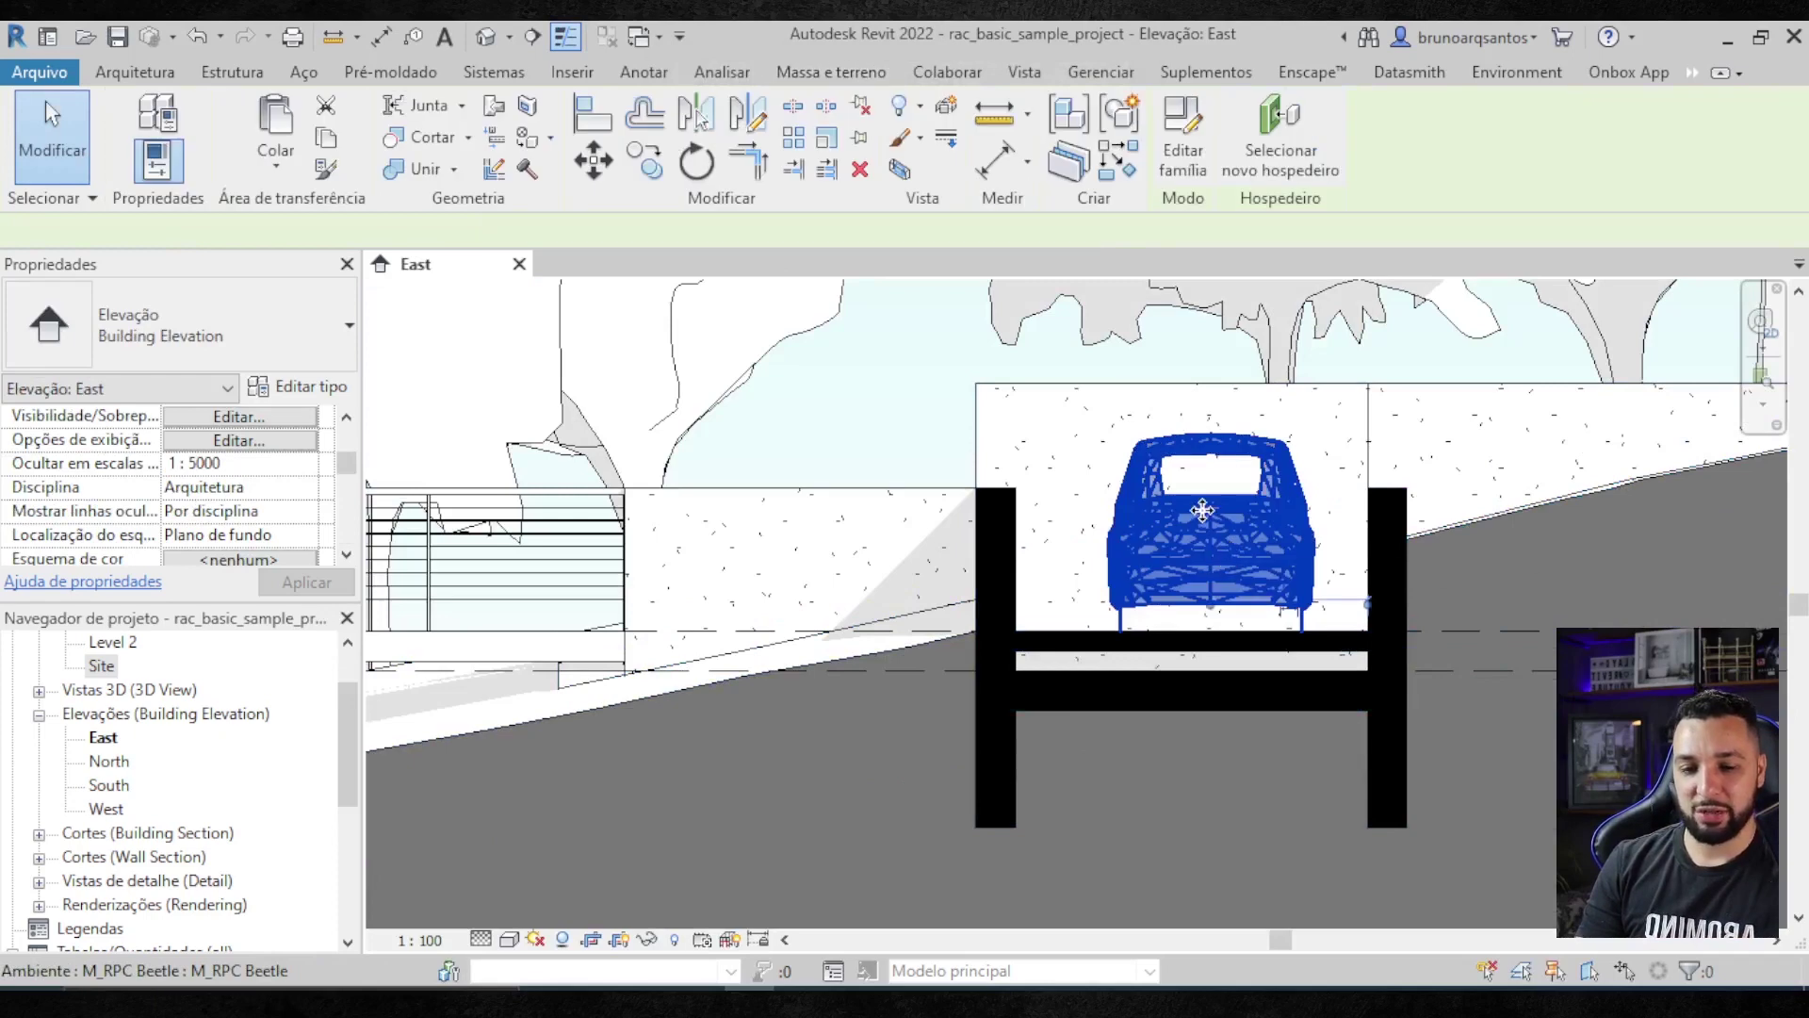
right_click(1209, 586)
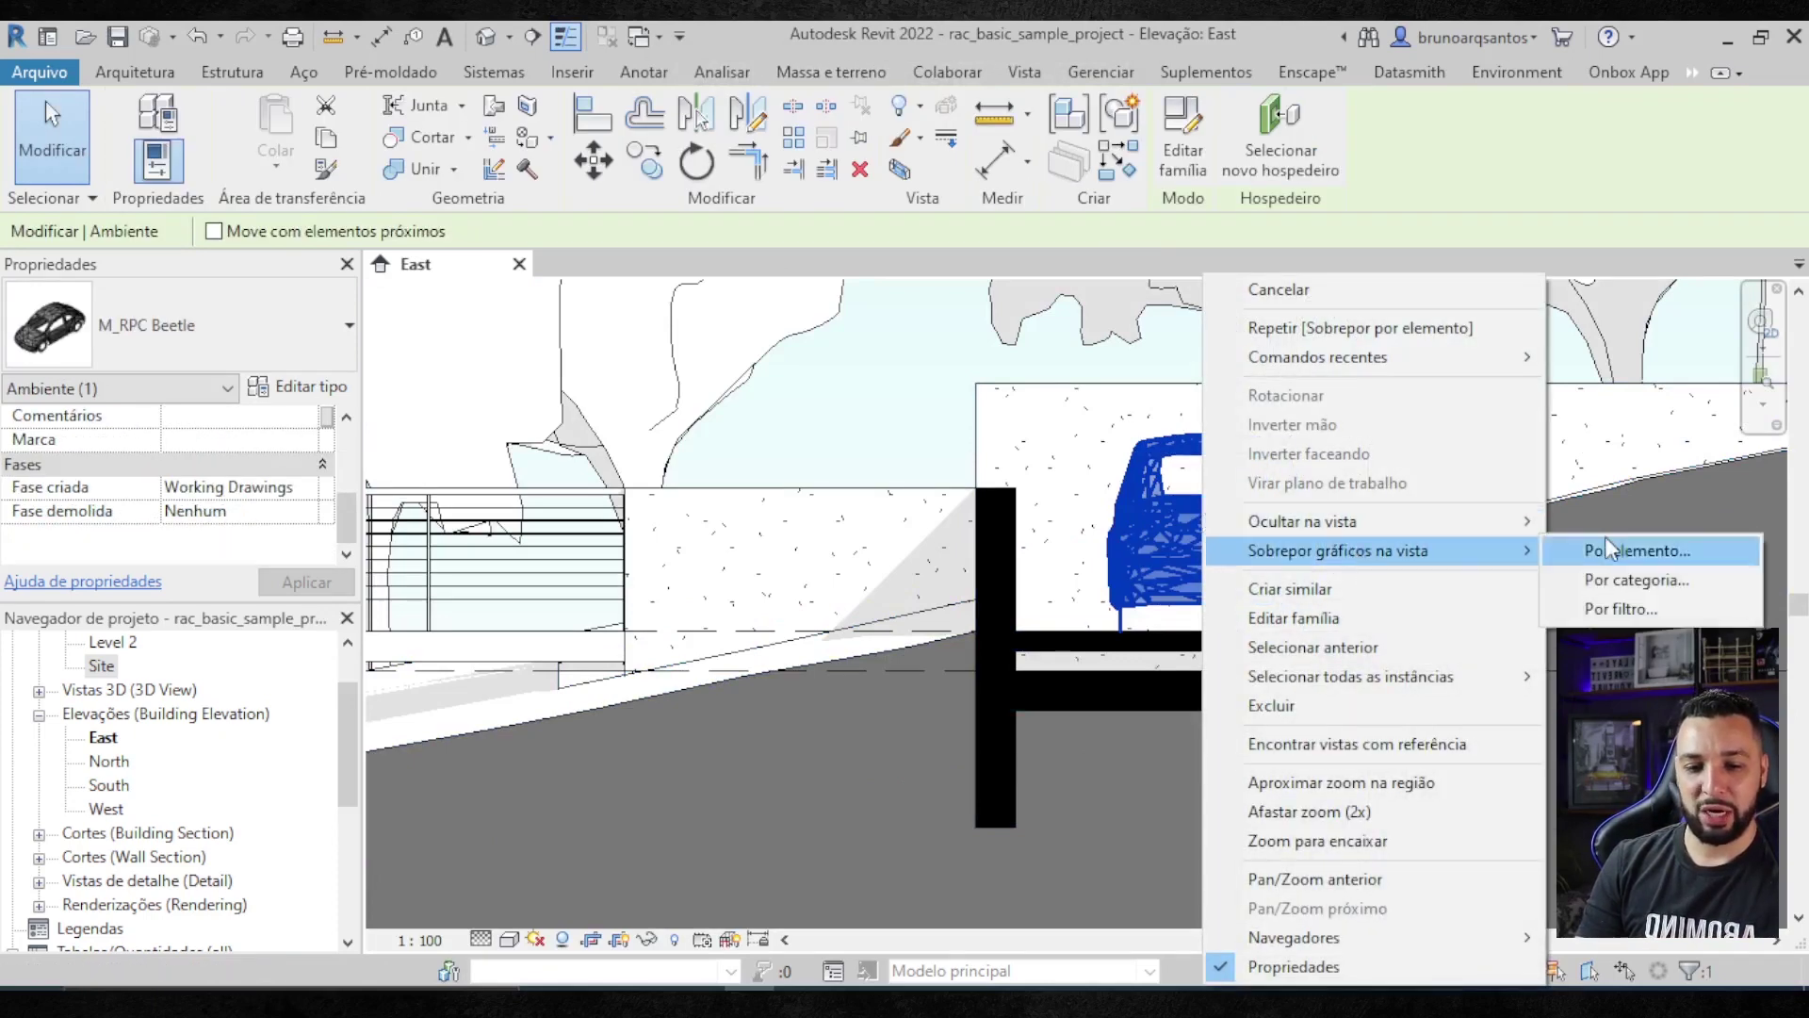
click(1602, 544)
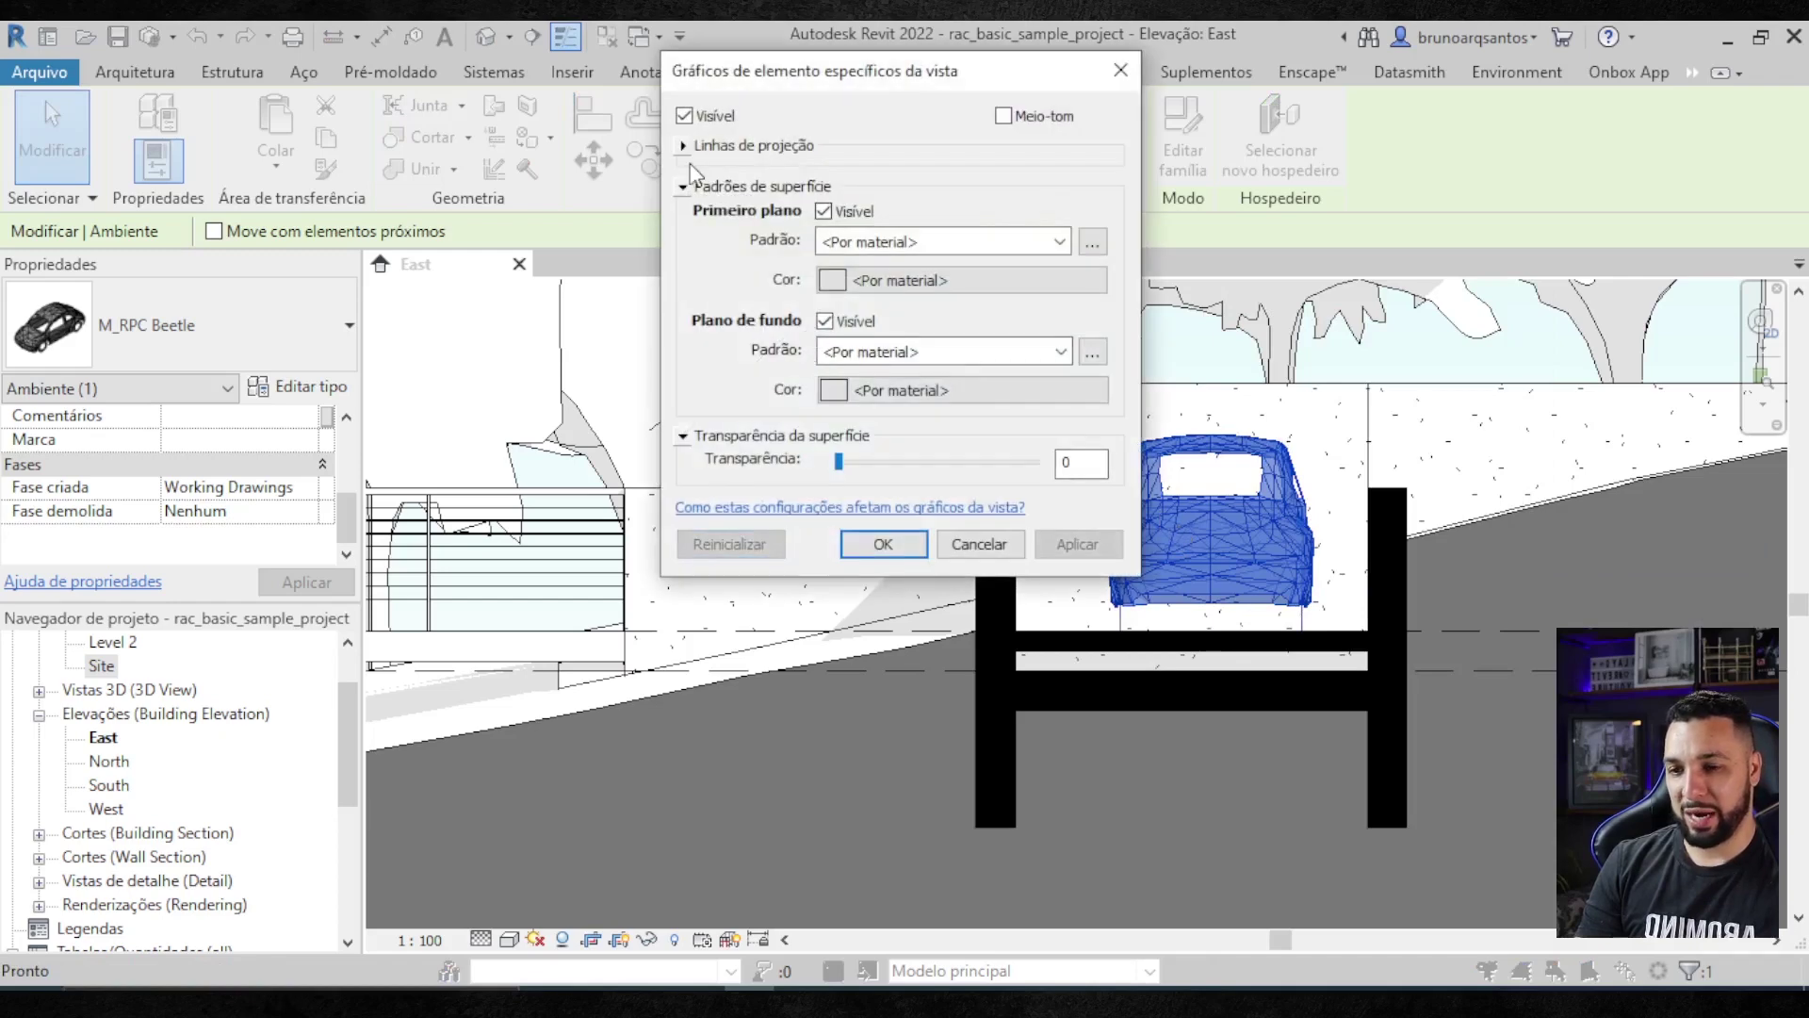
click(686, 147)
click(928, 176)
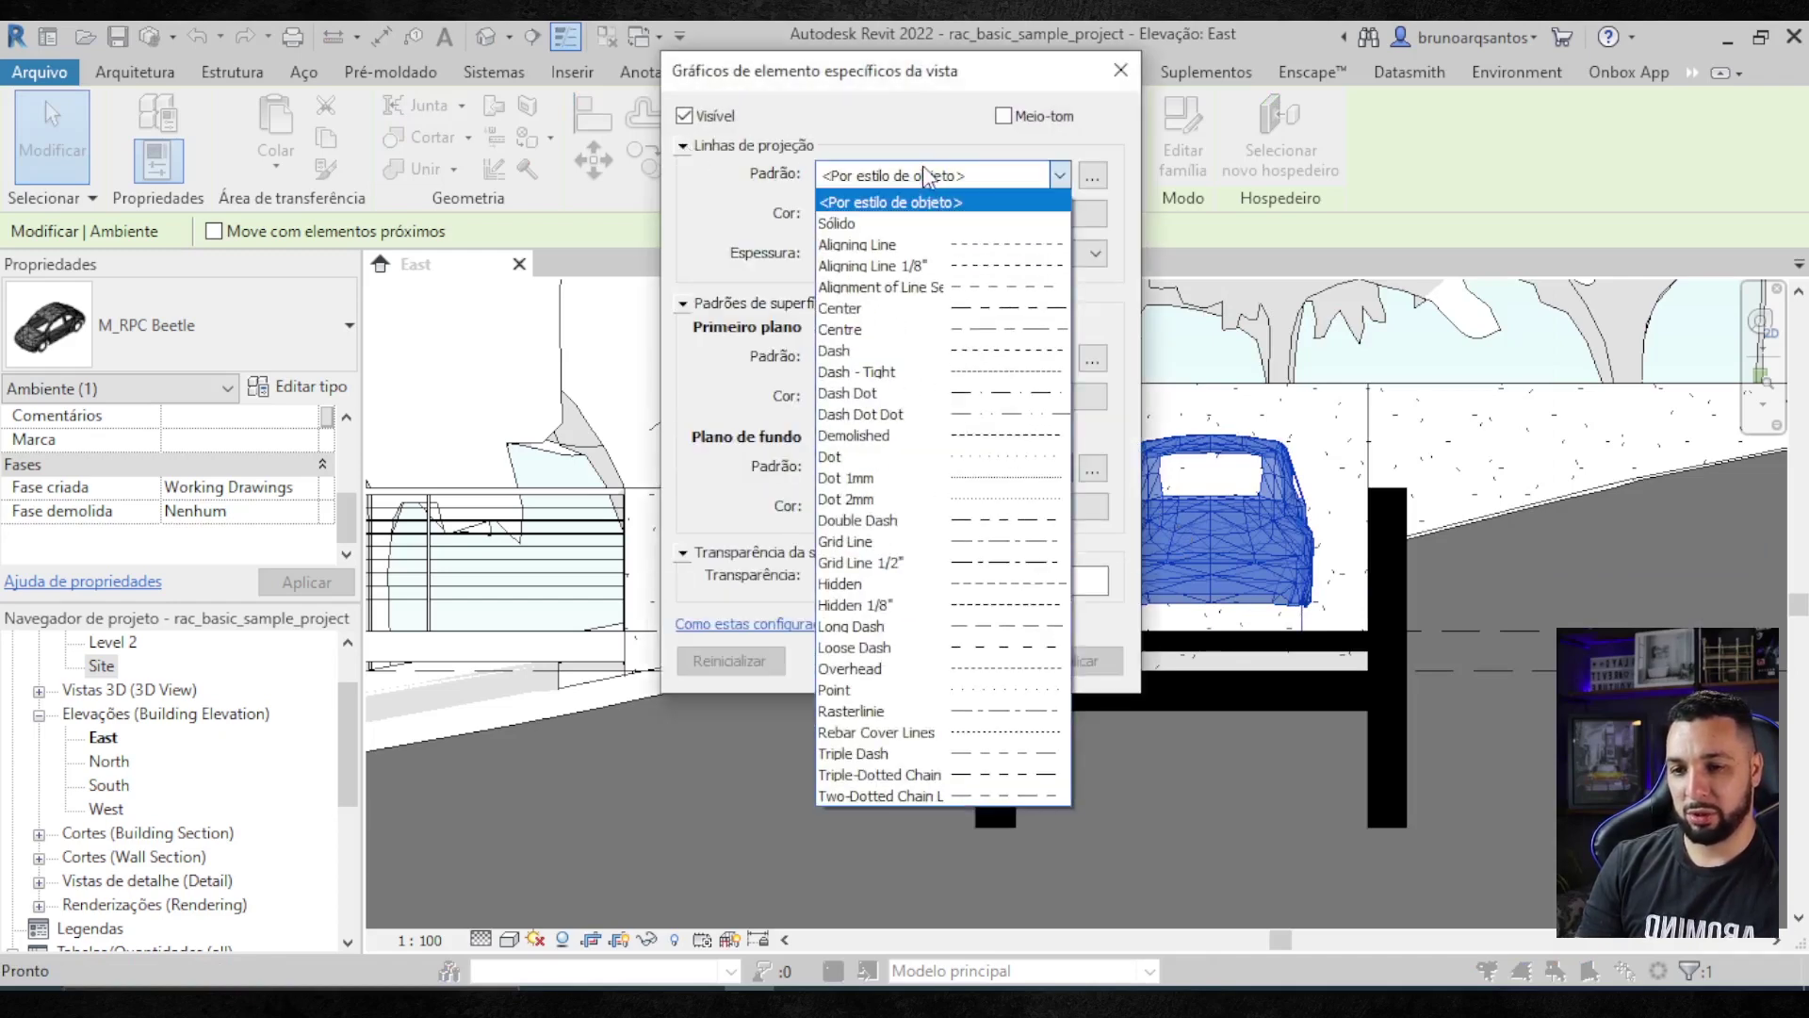
click(904, 221)
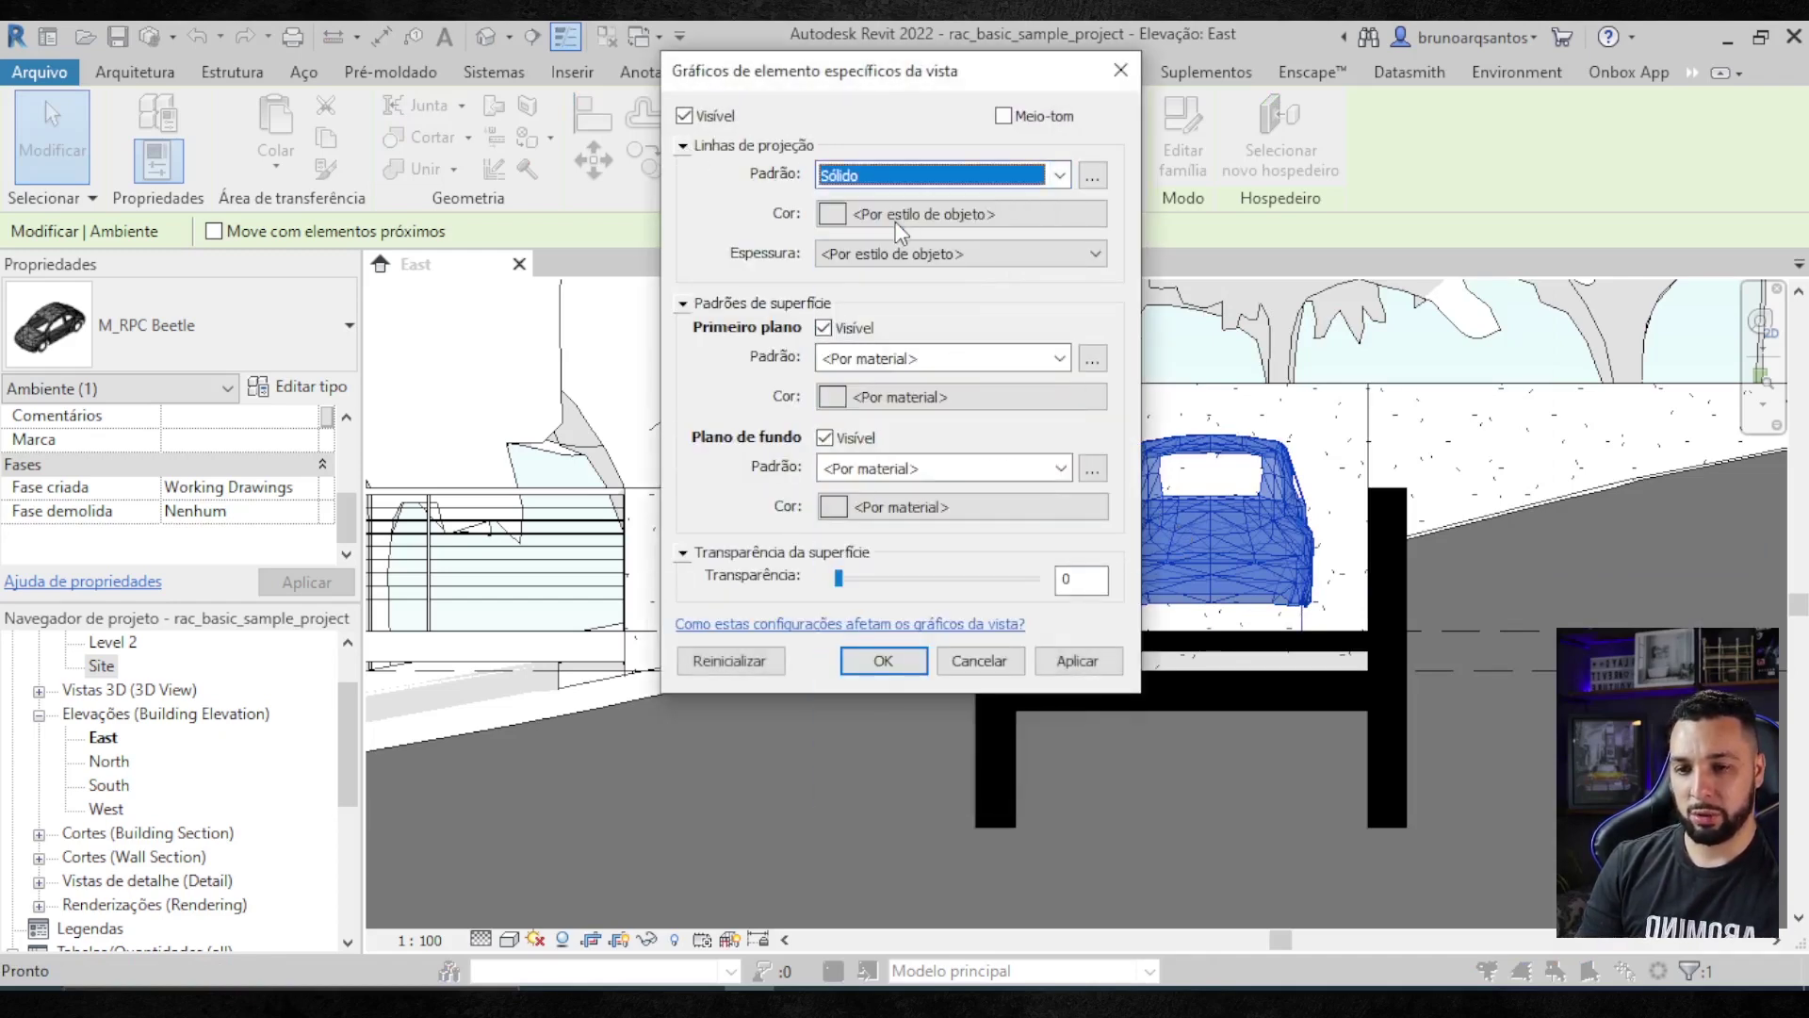
click(893, 215)
click(857, 338)
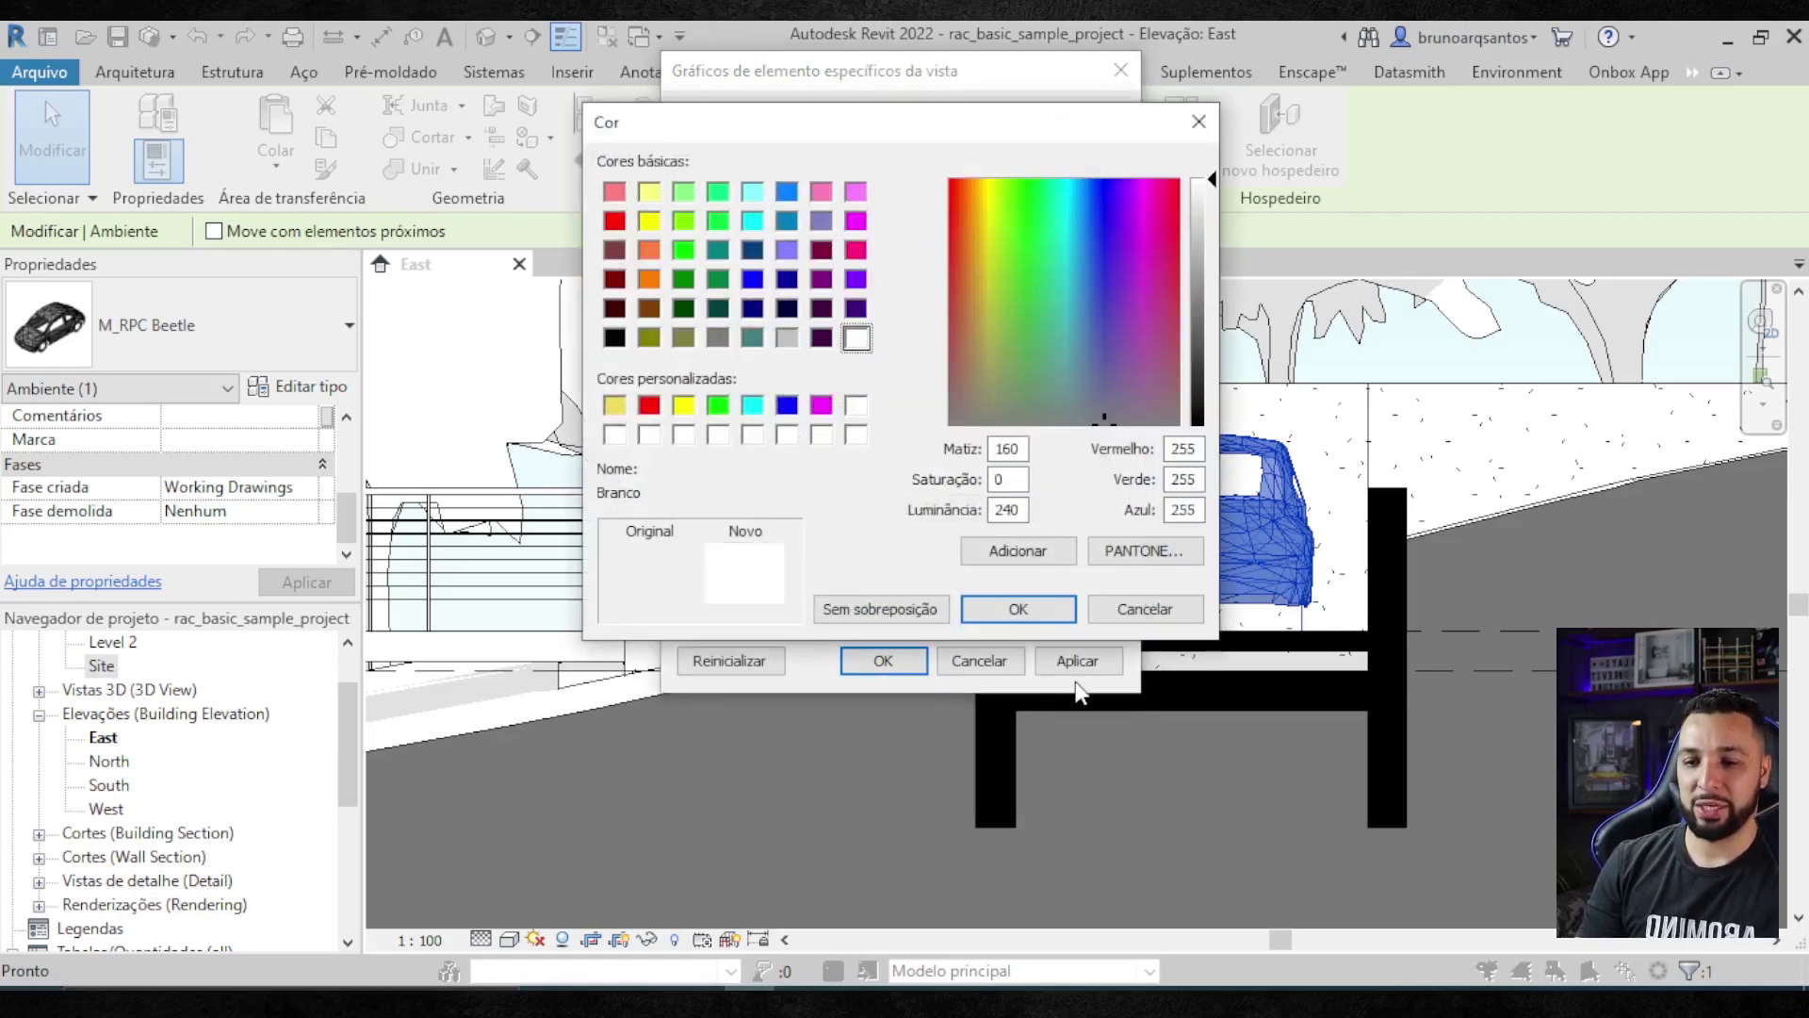
click(1041, 613)
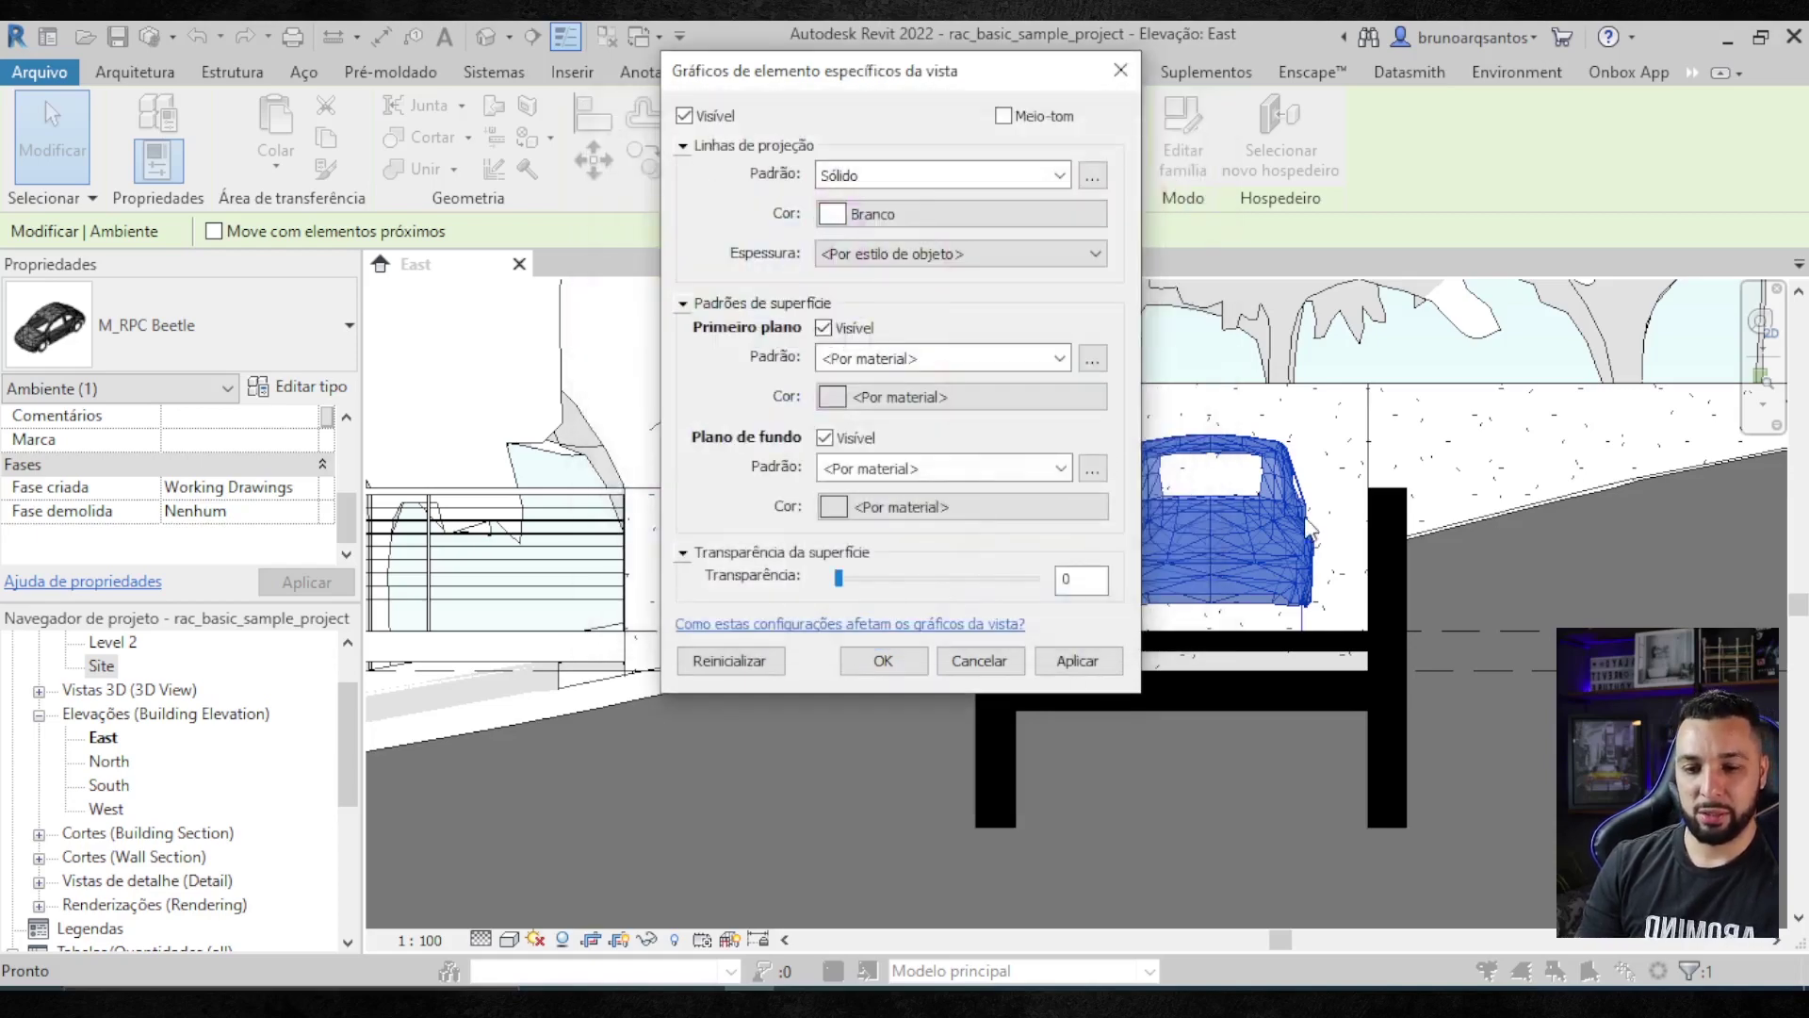
click(1075, 659)
click(883, 659)
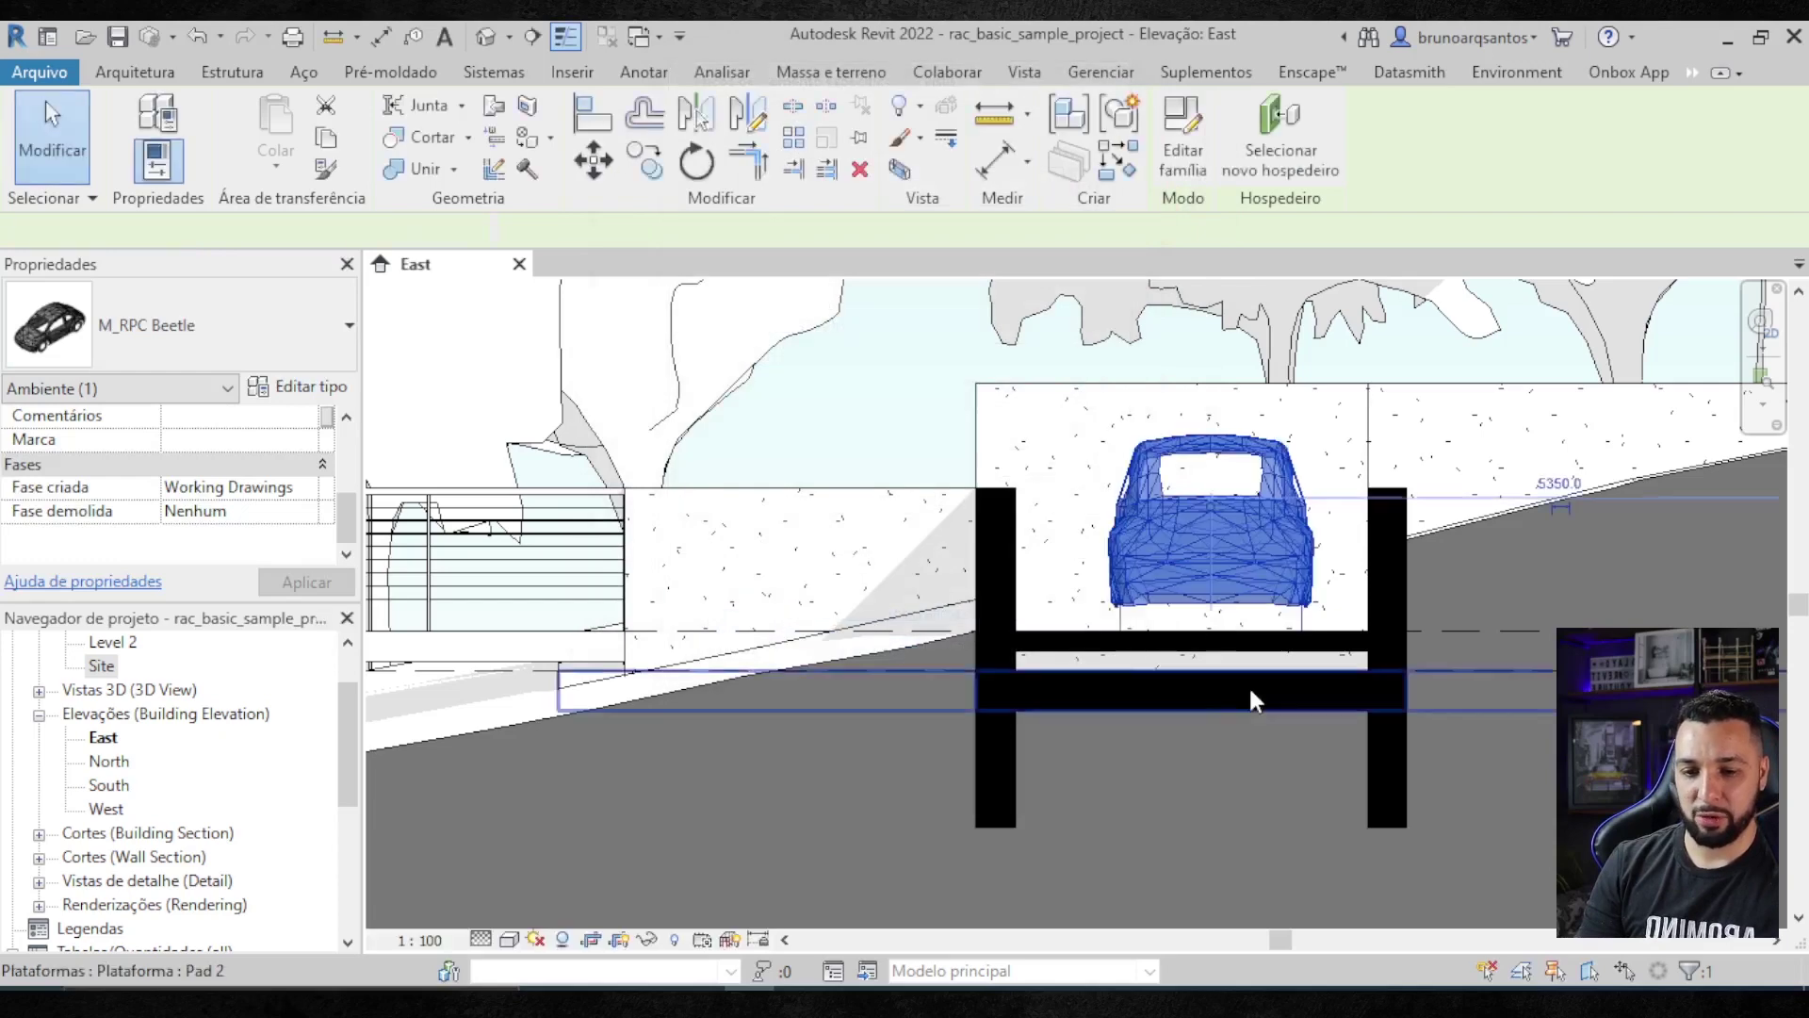
- Reselect the car and change its projection lines to solid orange (RGB 255-128-064)
key(Escape)
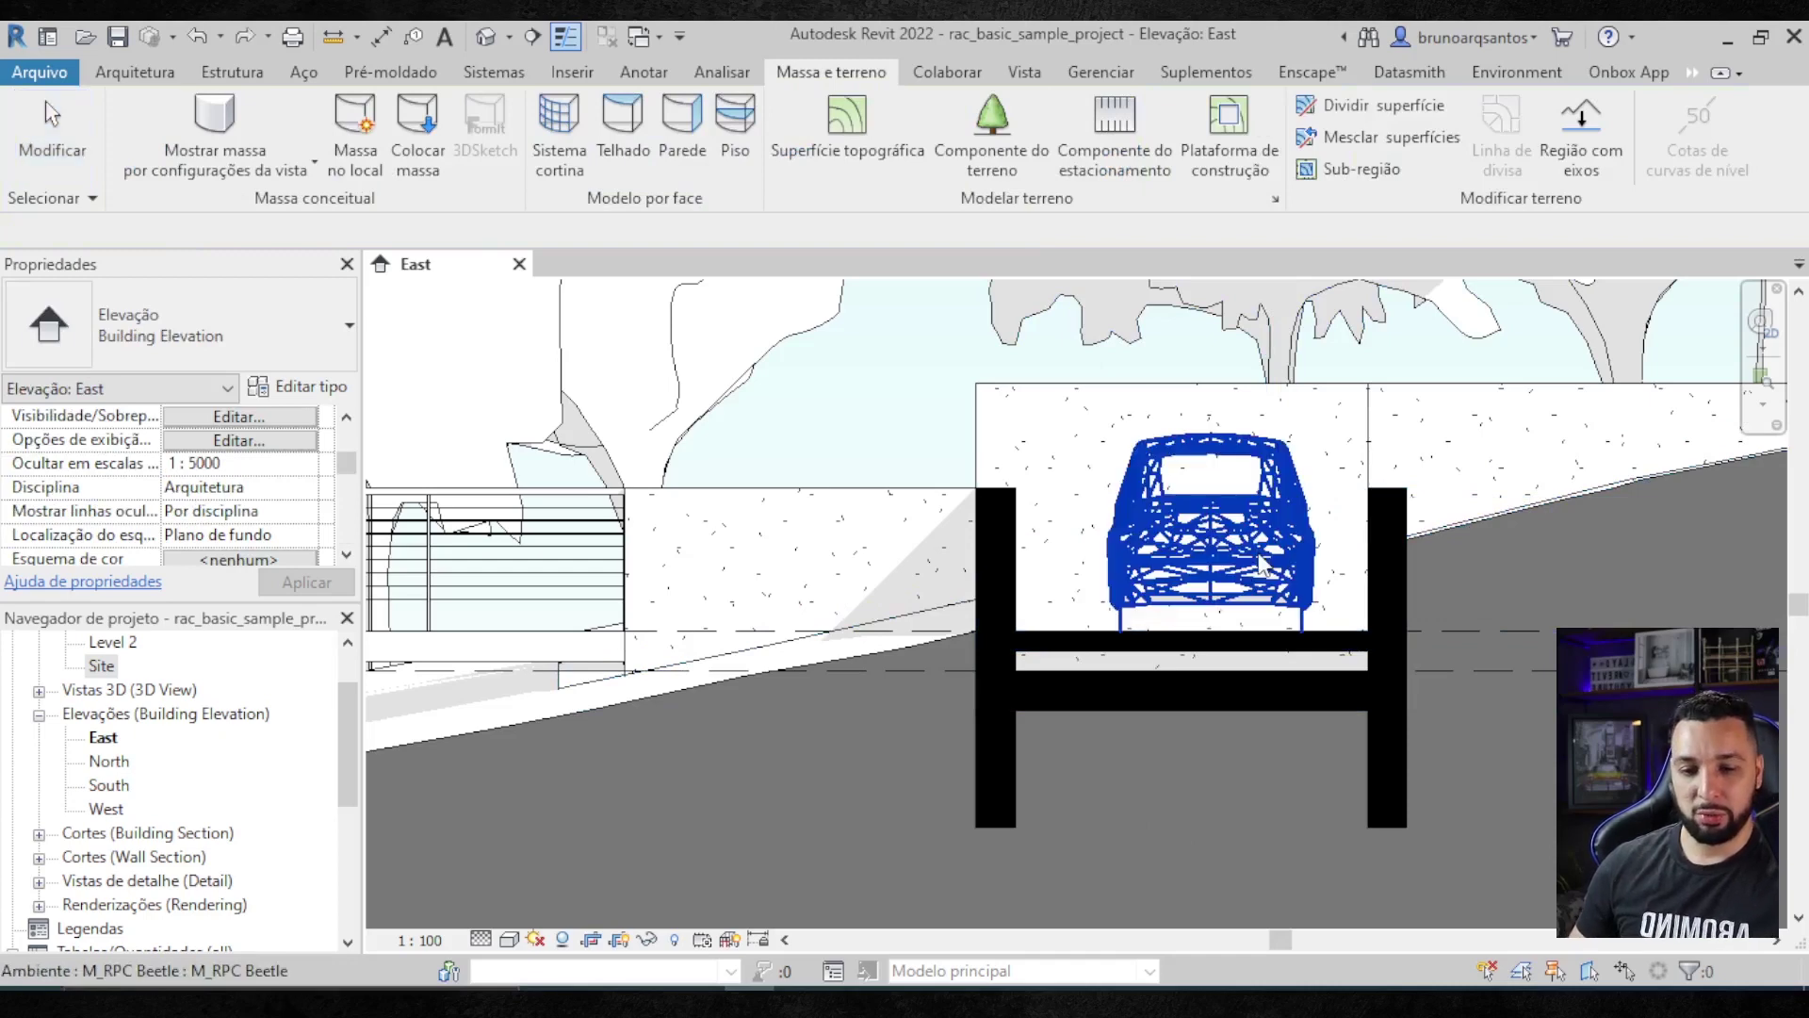
click(1228, 575)
right_click(1213, 577)
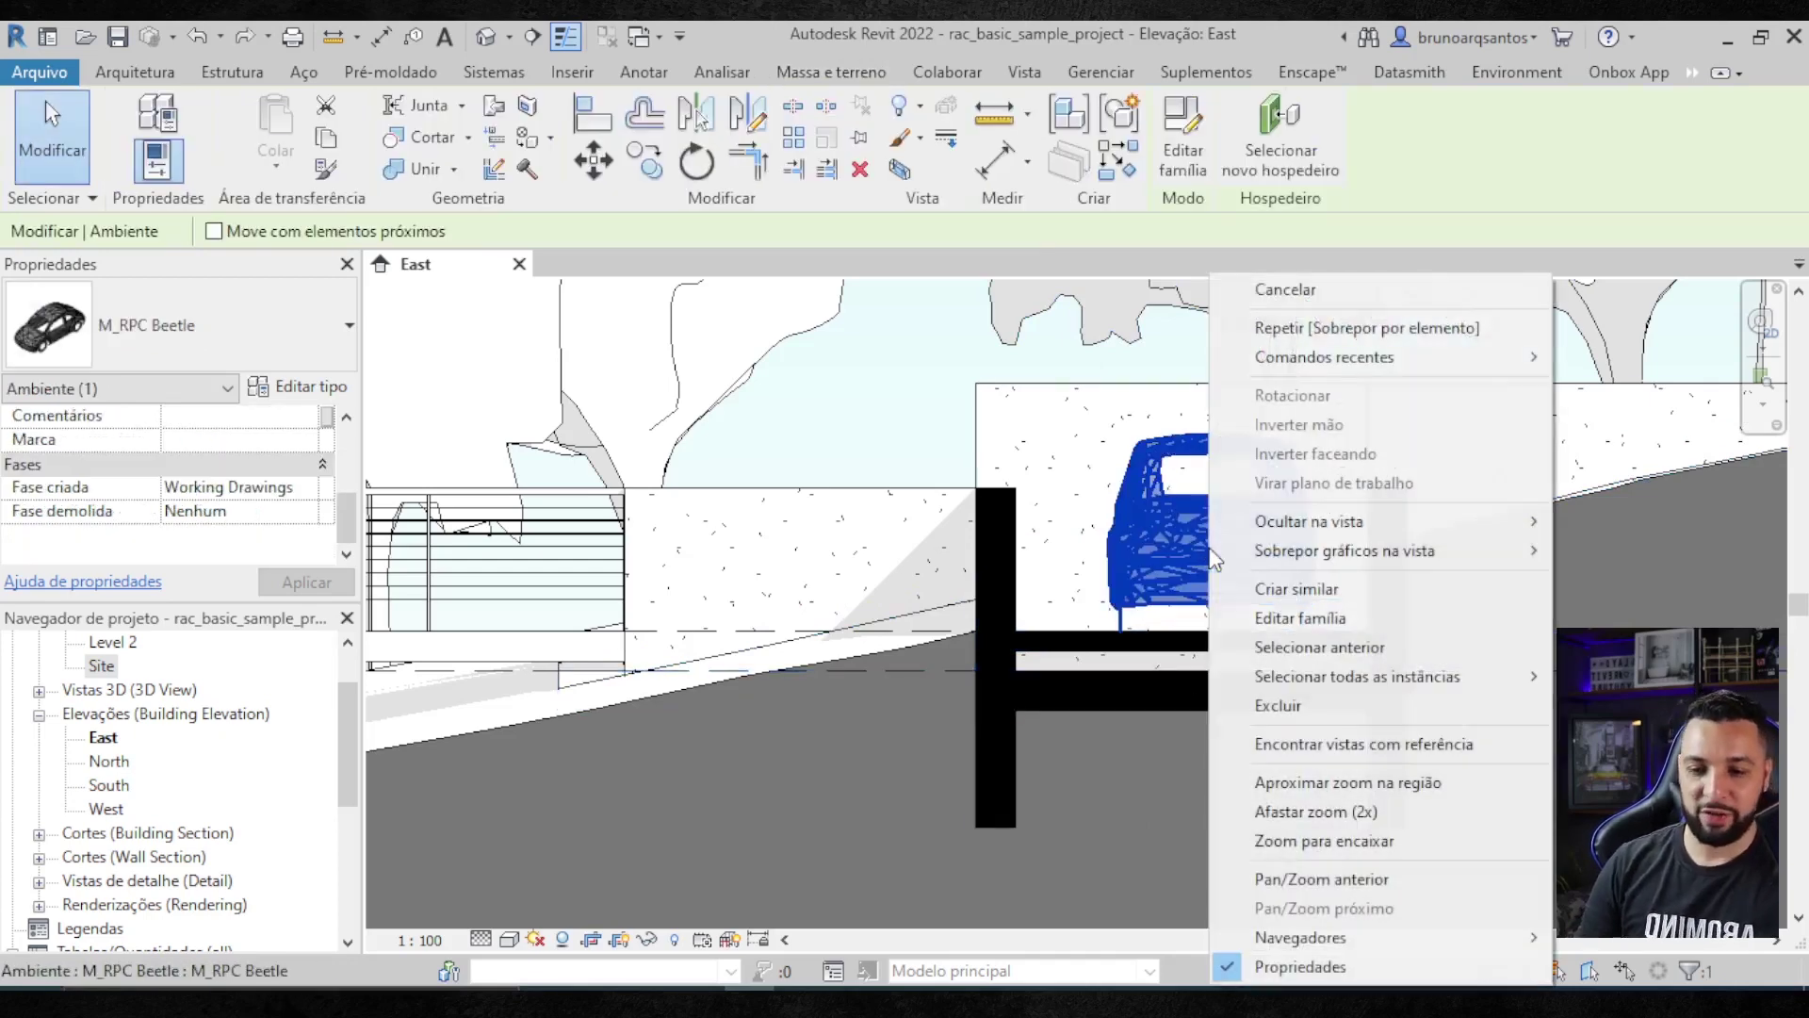
click(1608, 547)
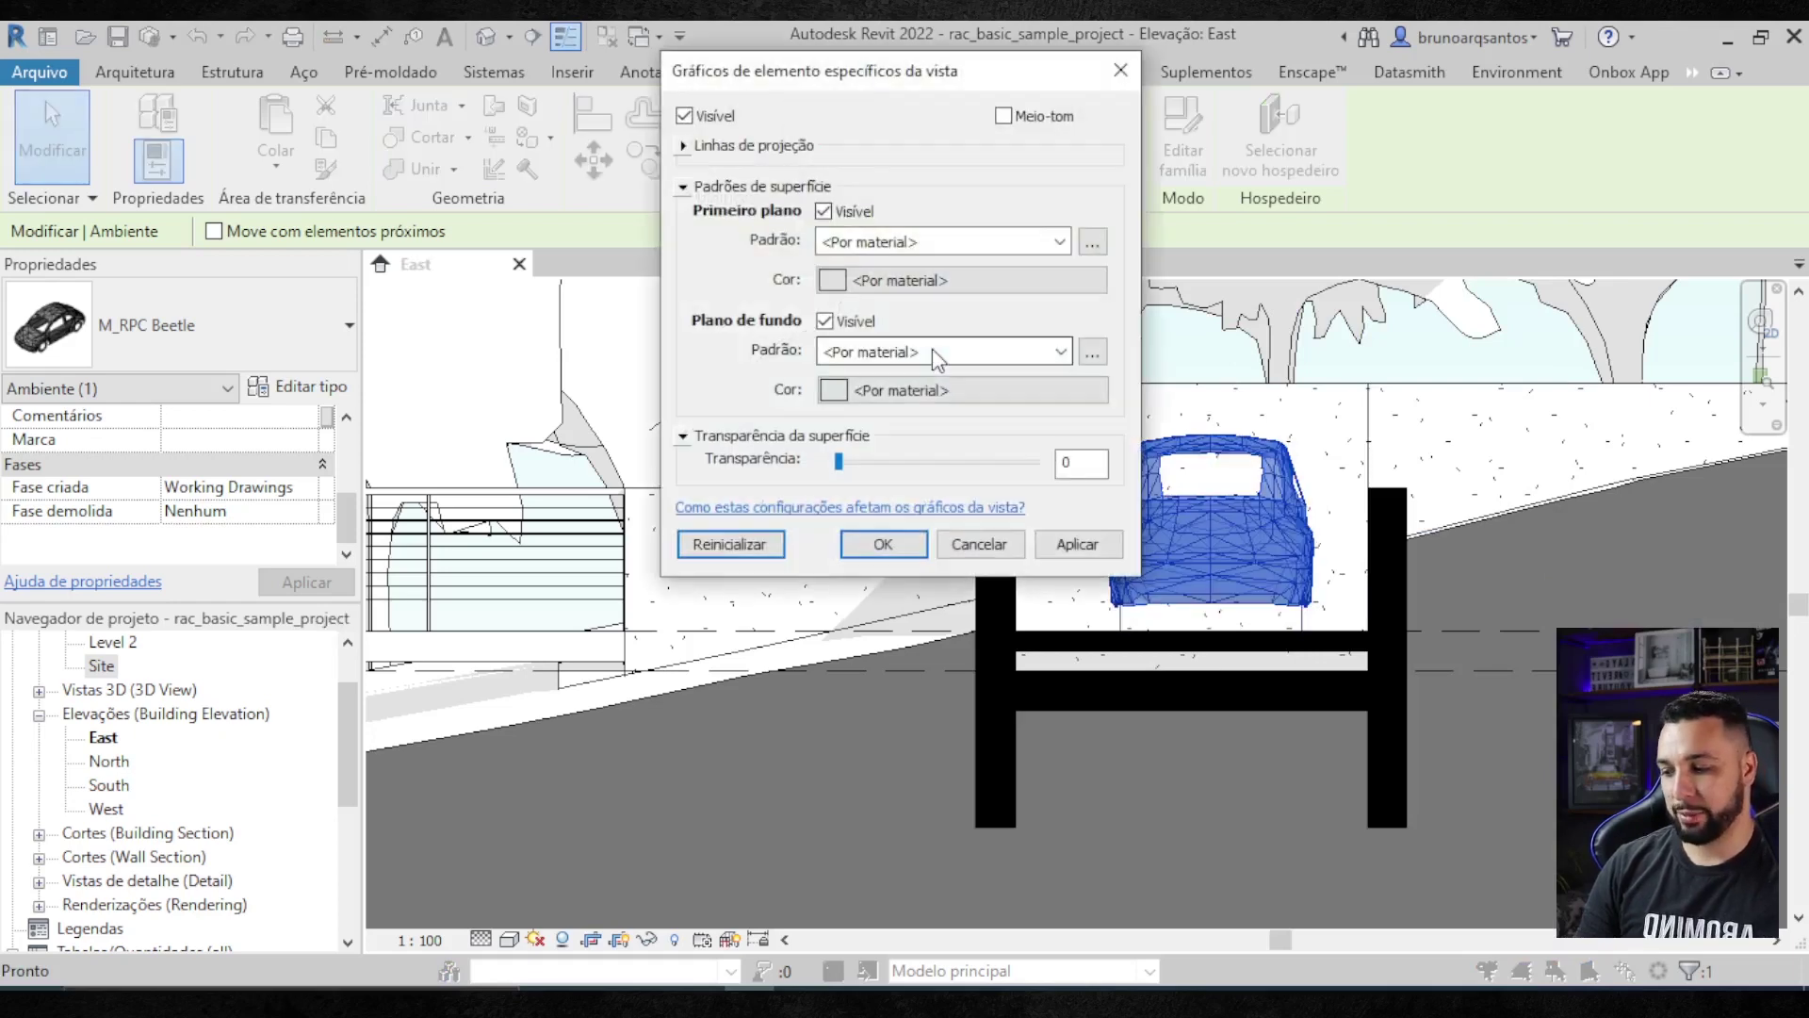
click(684, 146)
click(955, 179)
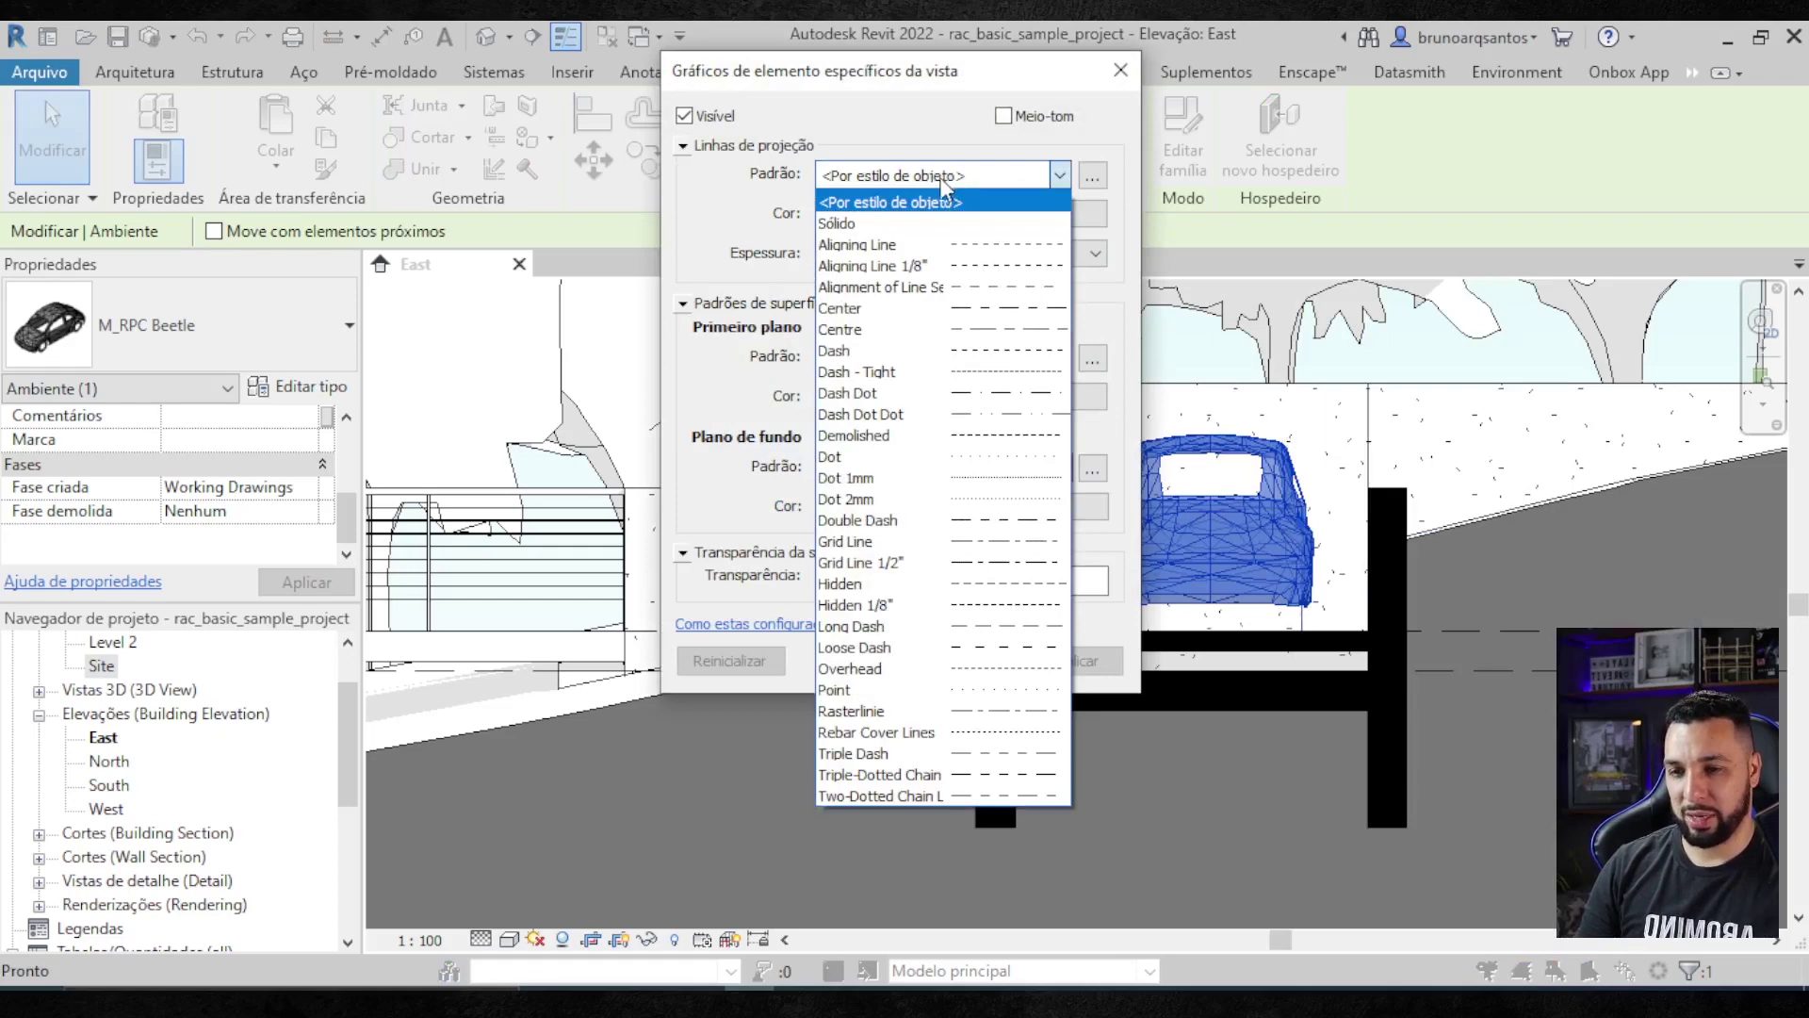
click(915, 234)
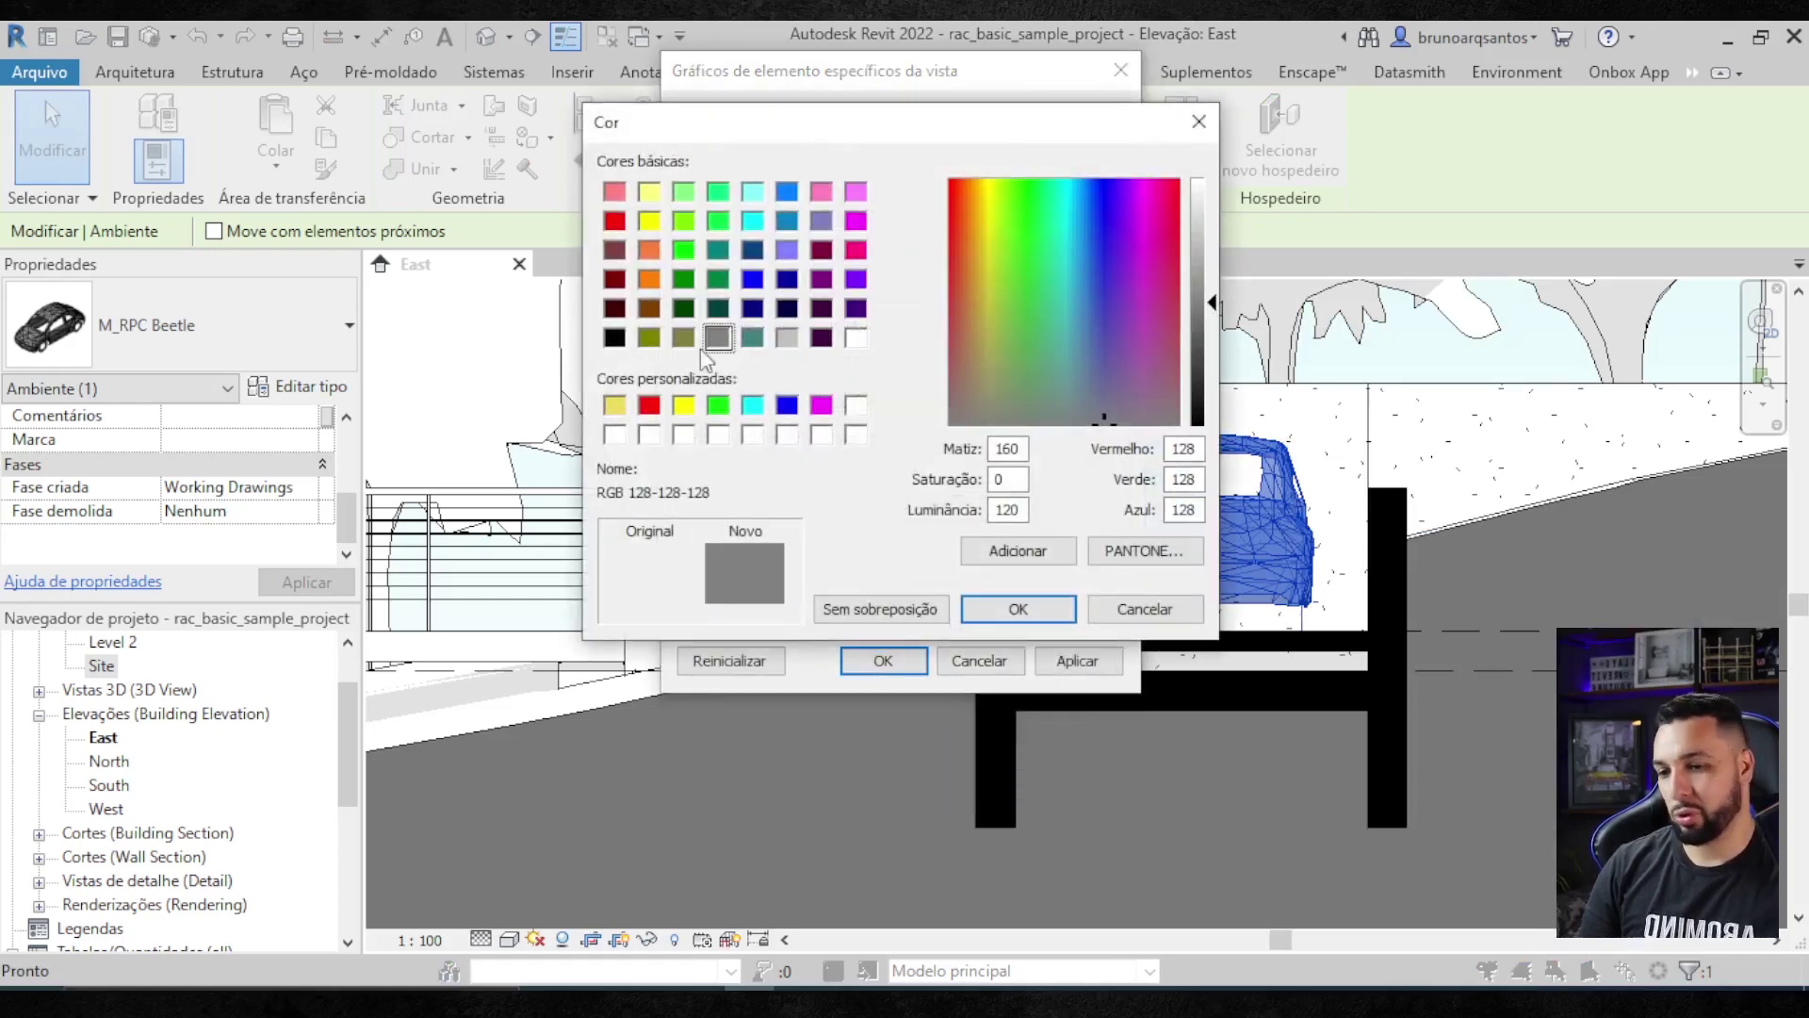
click(649, 249)
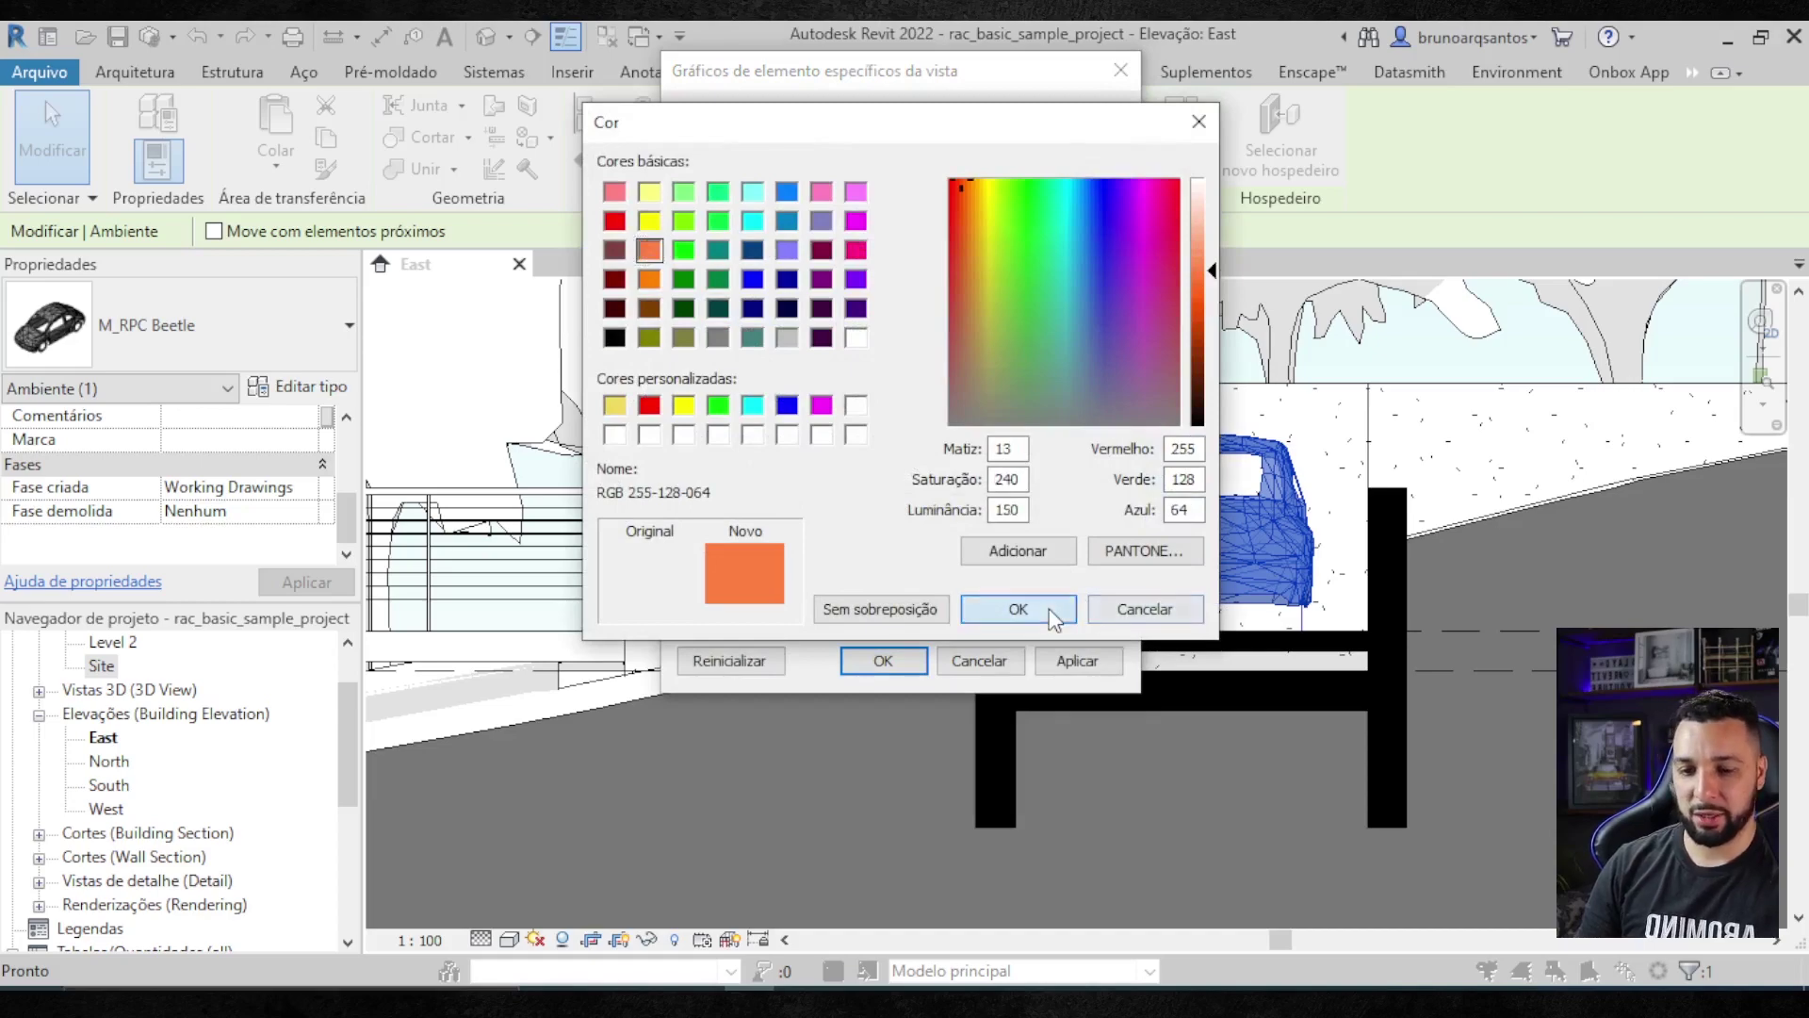
click(1018, 609)
click(1074, 660)
click(873, 666)
- Deselect the car and zoom out to fit the whole East elevation
key(Escape)
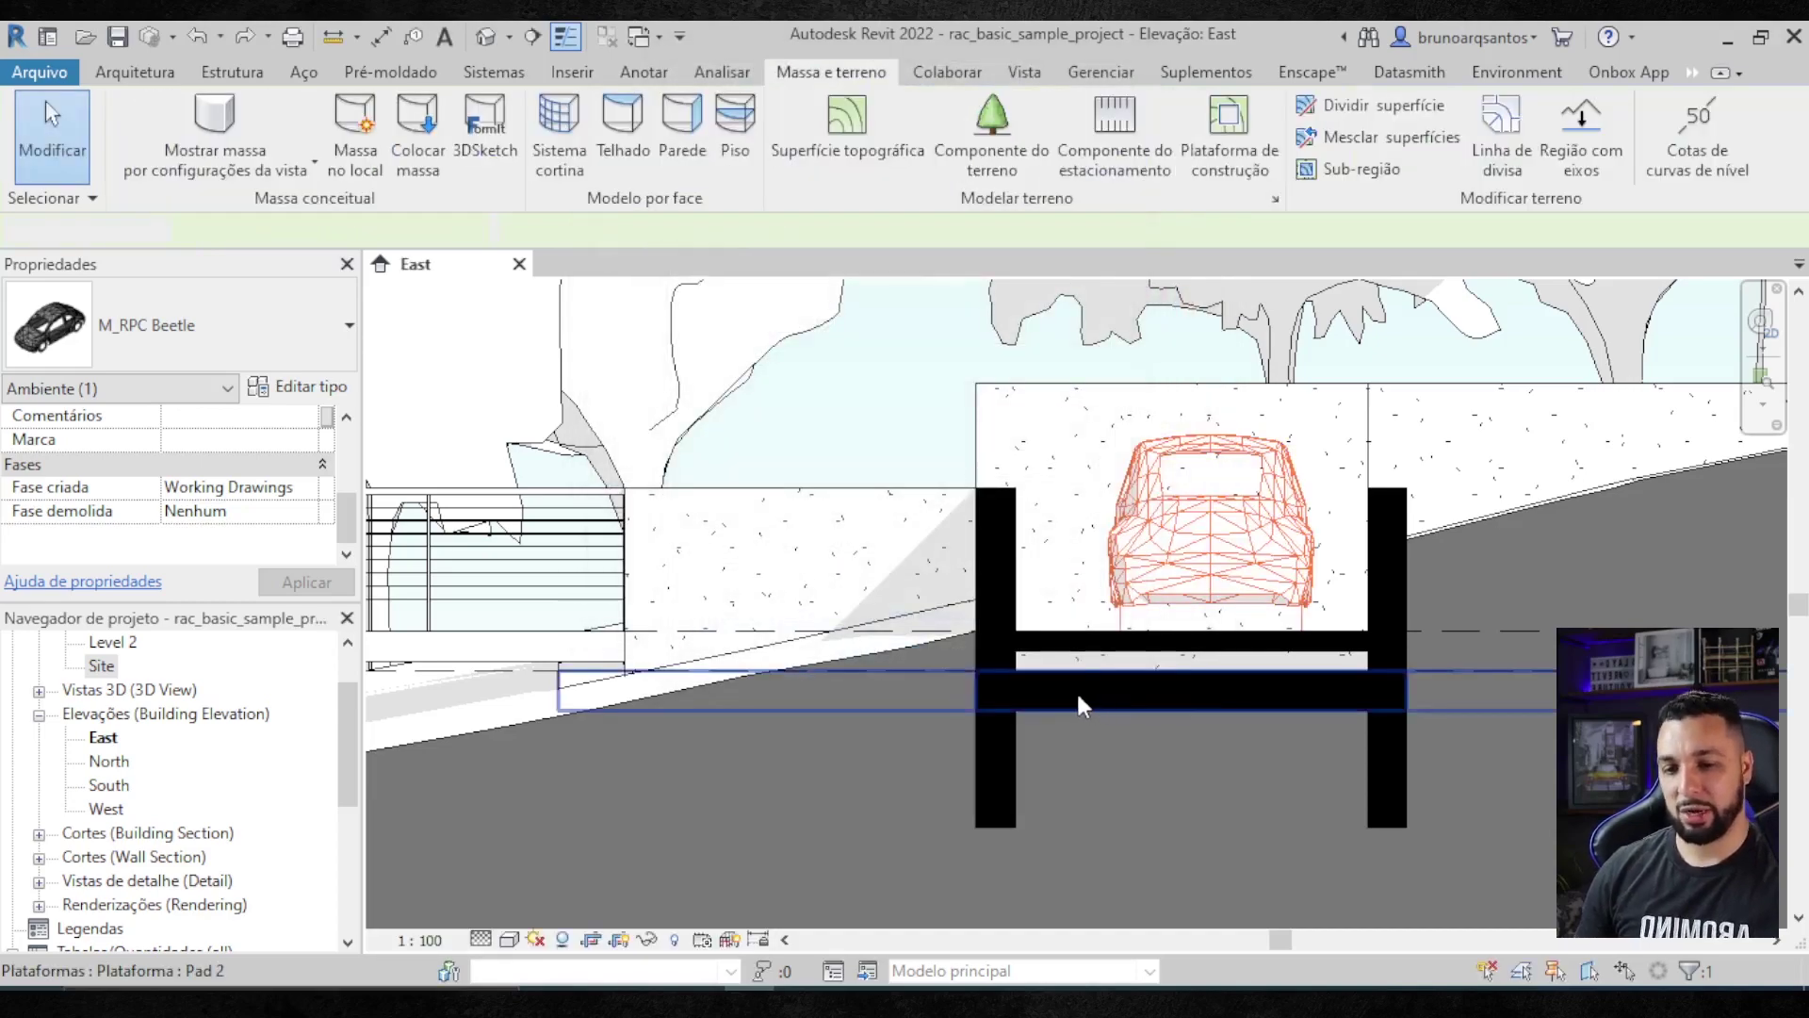
scroll(1076, 690, down, 3)
scroll(1191, 726, down, 2)
scroll(1192, 725, down, 2)
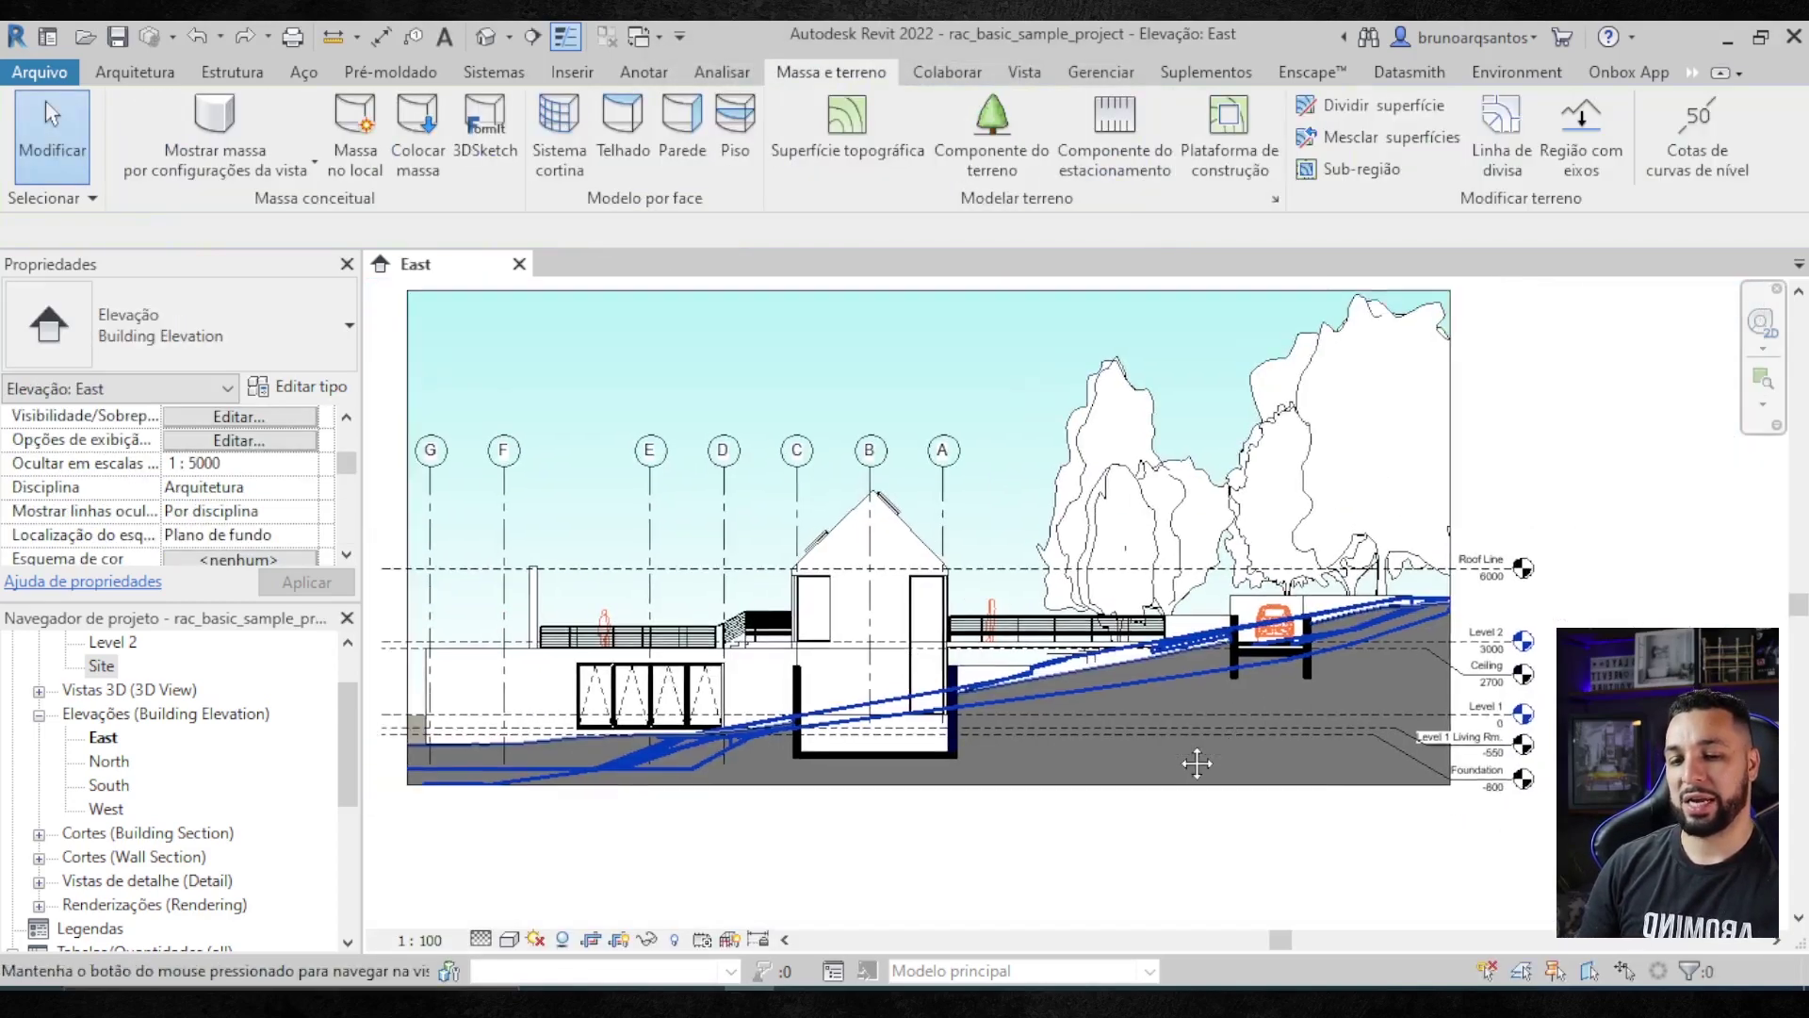
scroll(867, 721, down, 1)
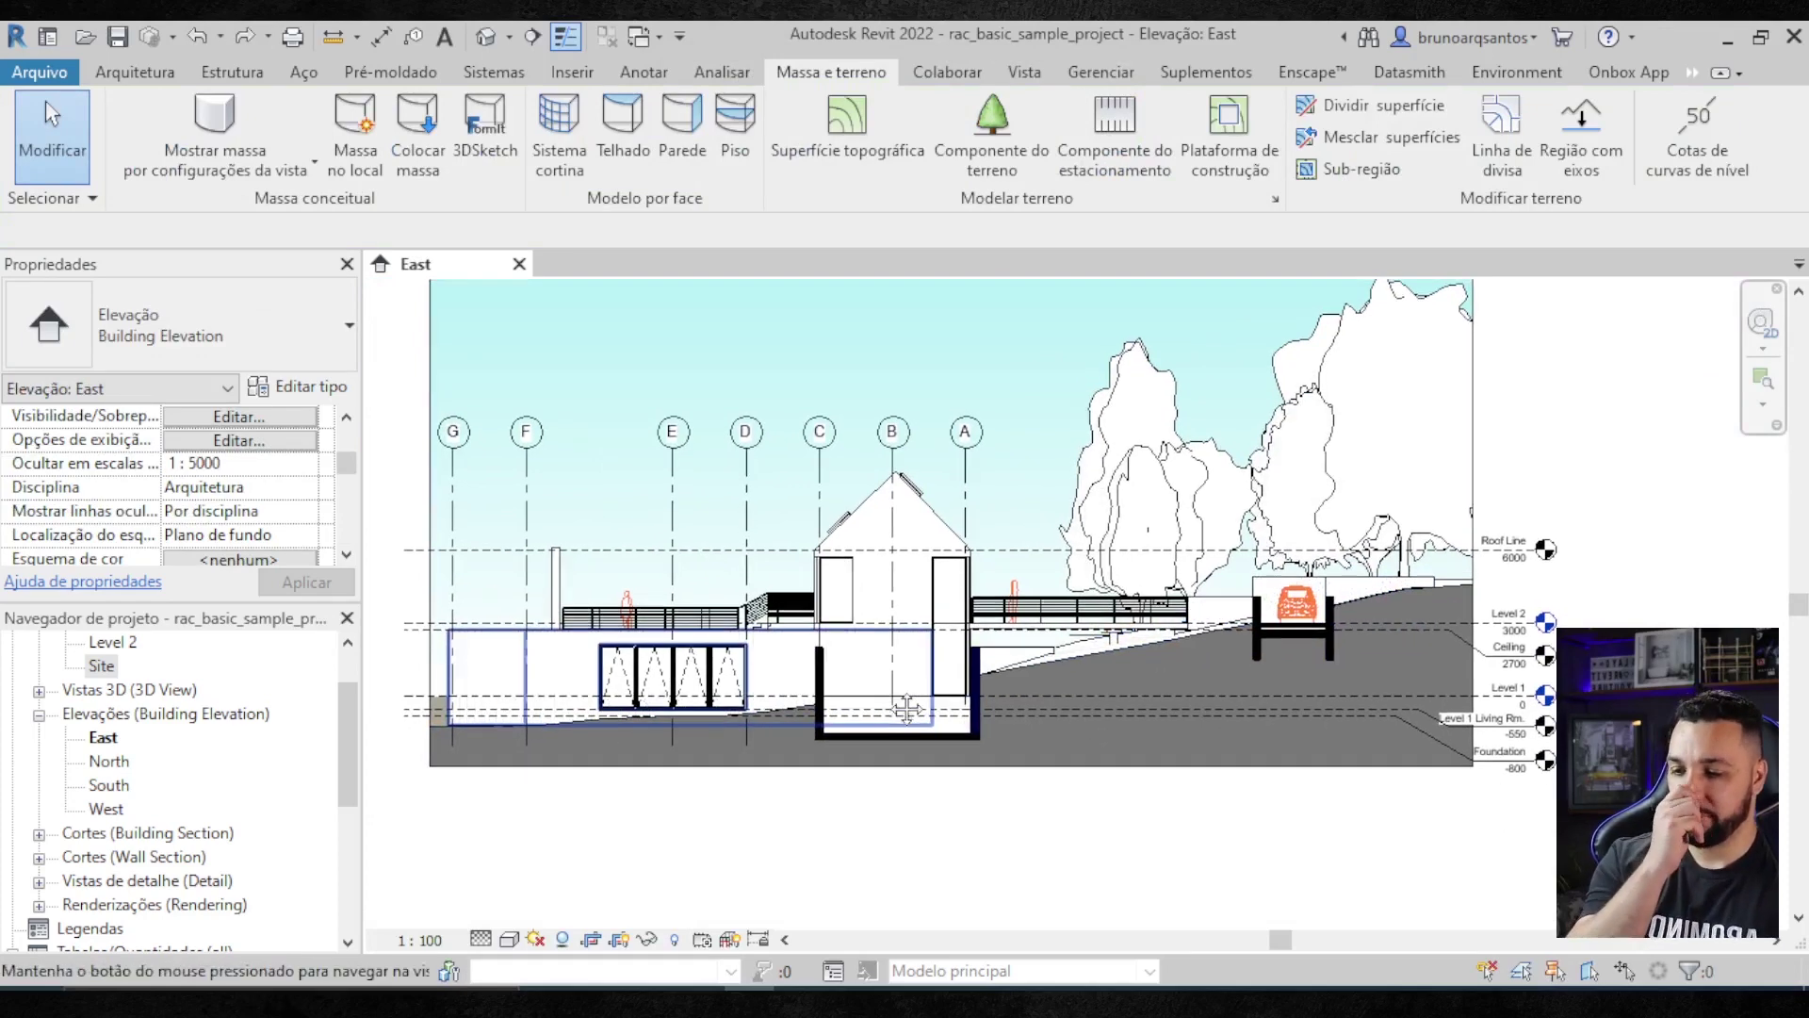
scroll(1037, 744, up, 1)
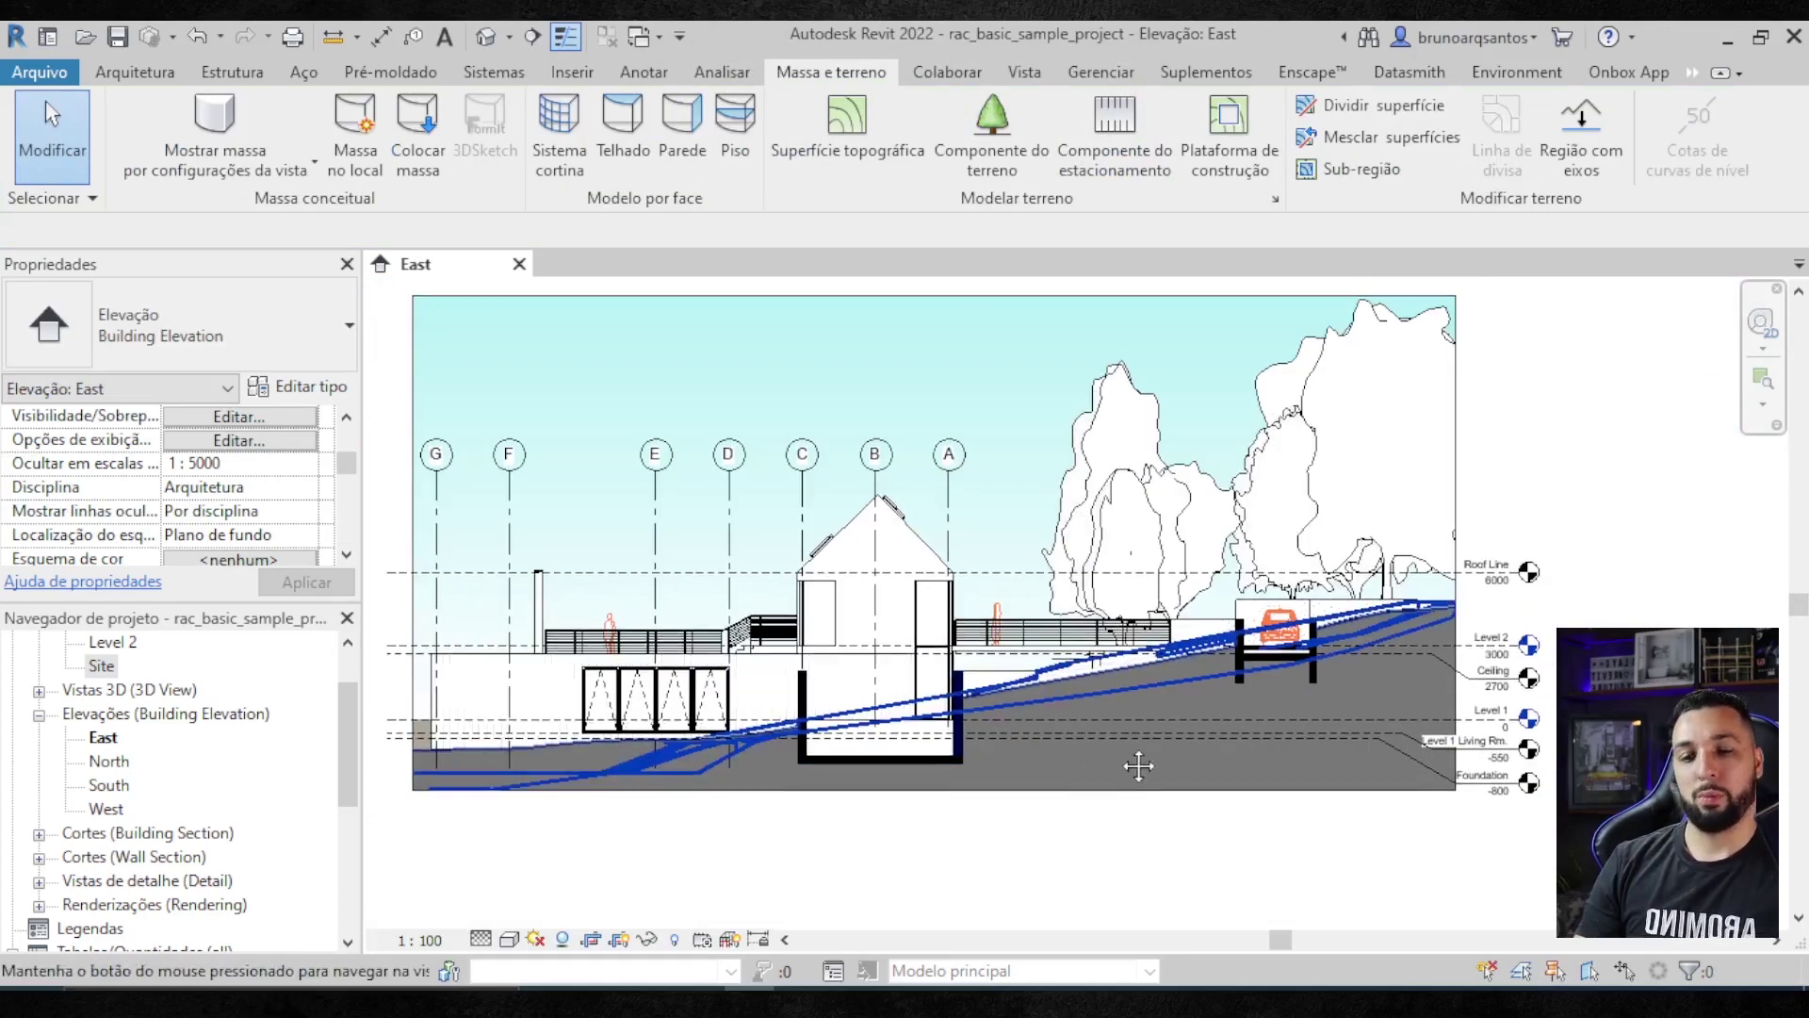
scroll(1131, 747, down, 1)
scroll(1017, 792, up, 1)
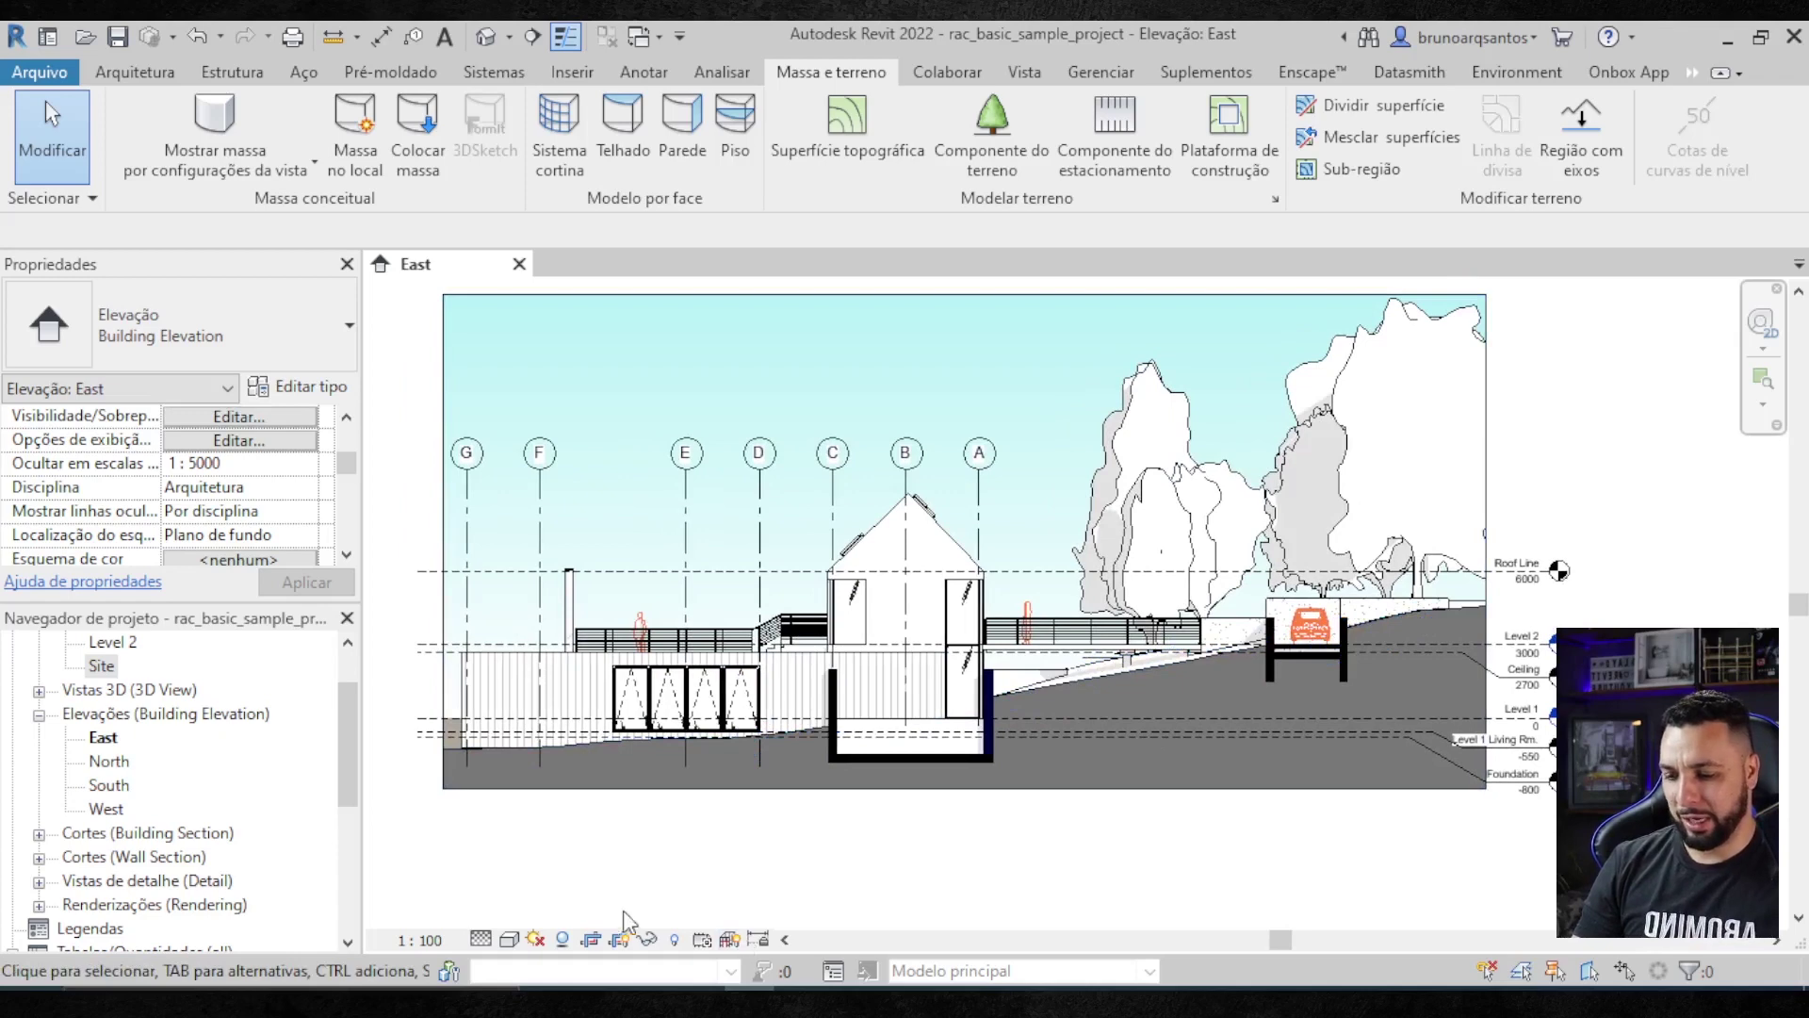
- Turn on depth cueing for the East elevation in Graphic Display Options
click(510, 940)
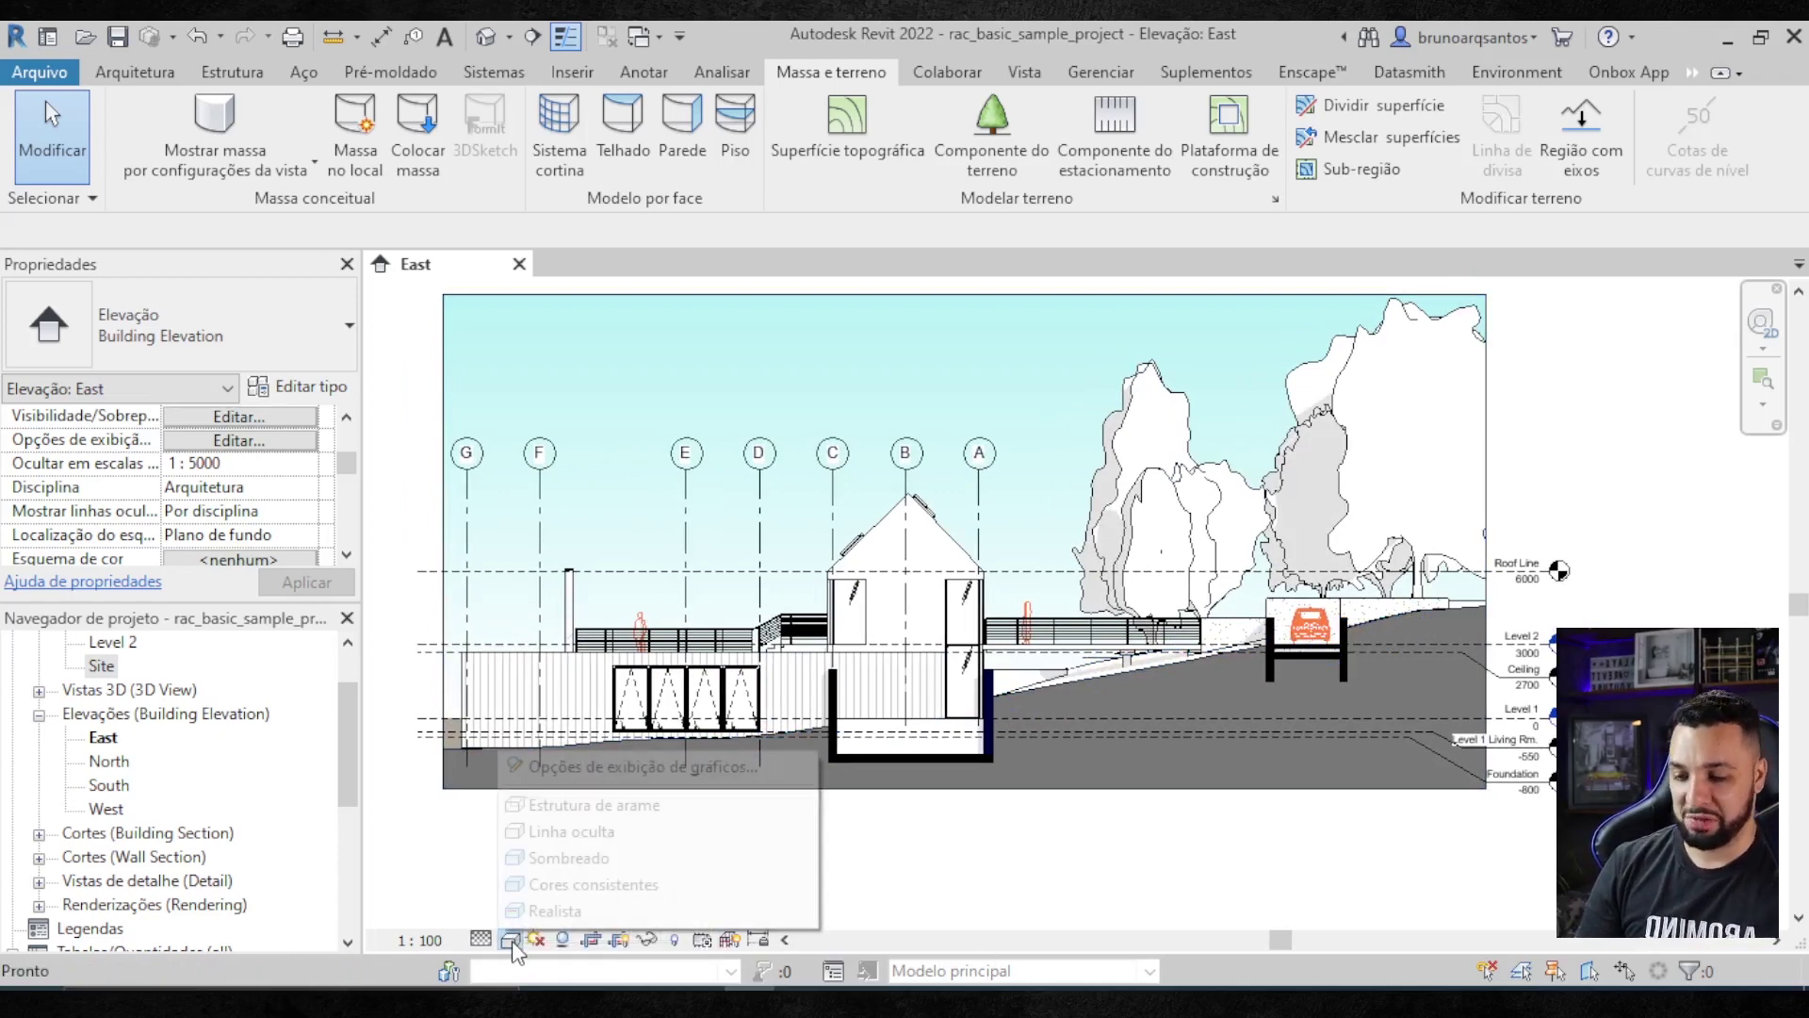
click(590, 770)
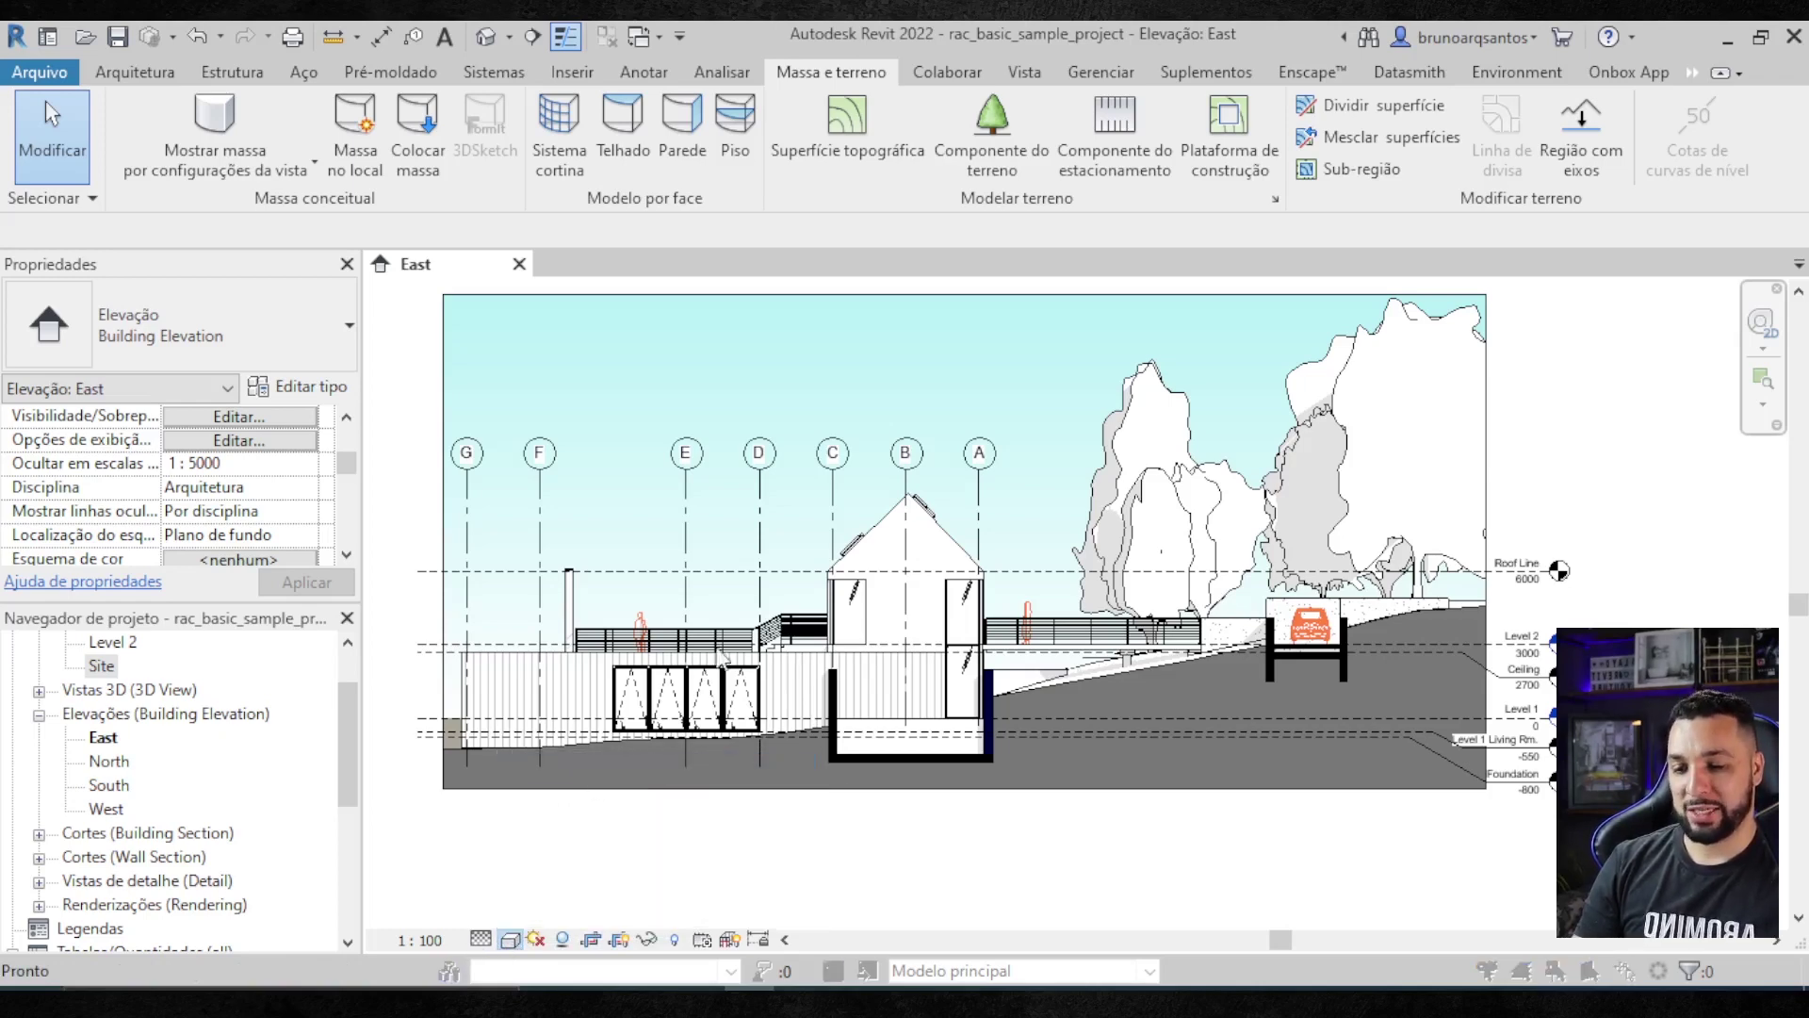
mouse_move(460, 130)
mouse_down()
mouse_move(778, 129)
mouse_move(311, 91)
mouse_up()
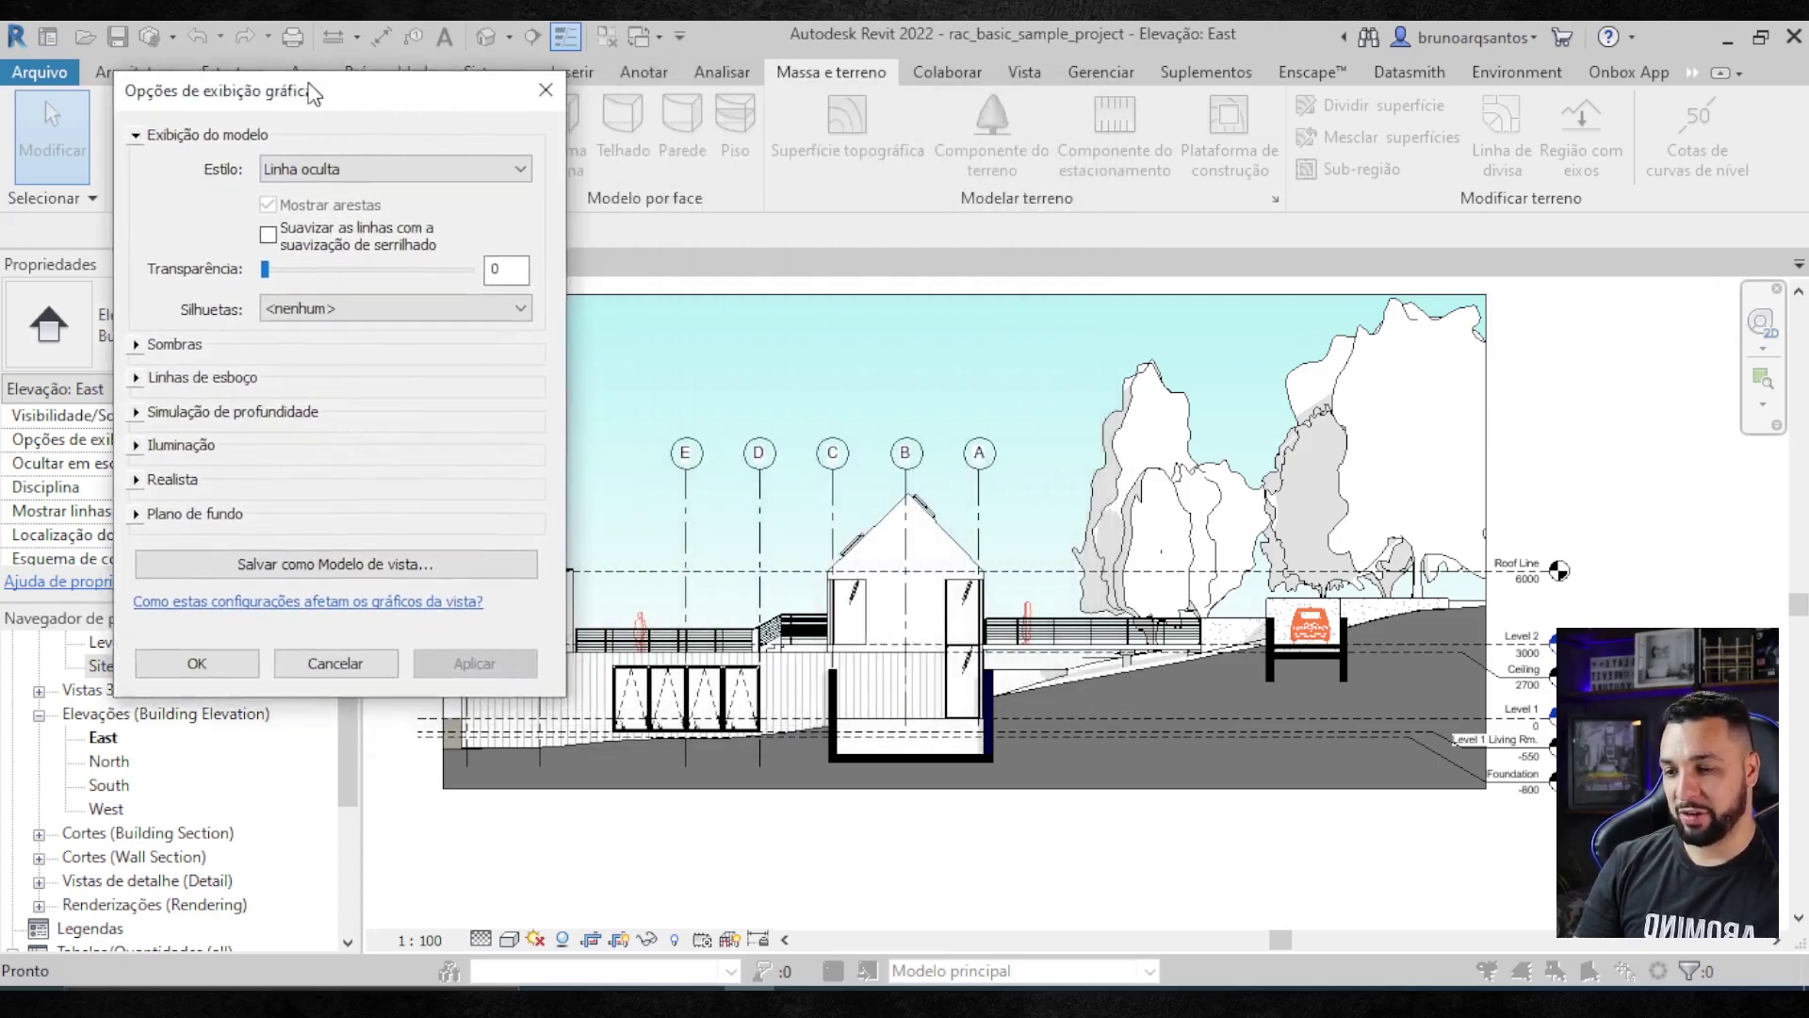
click(137, 412)
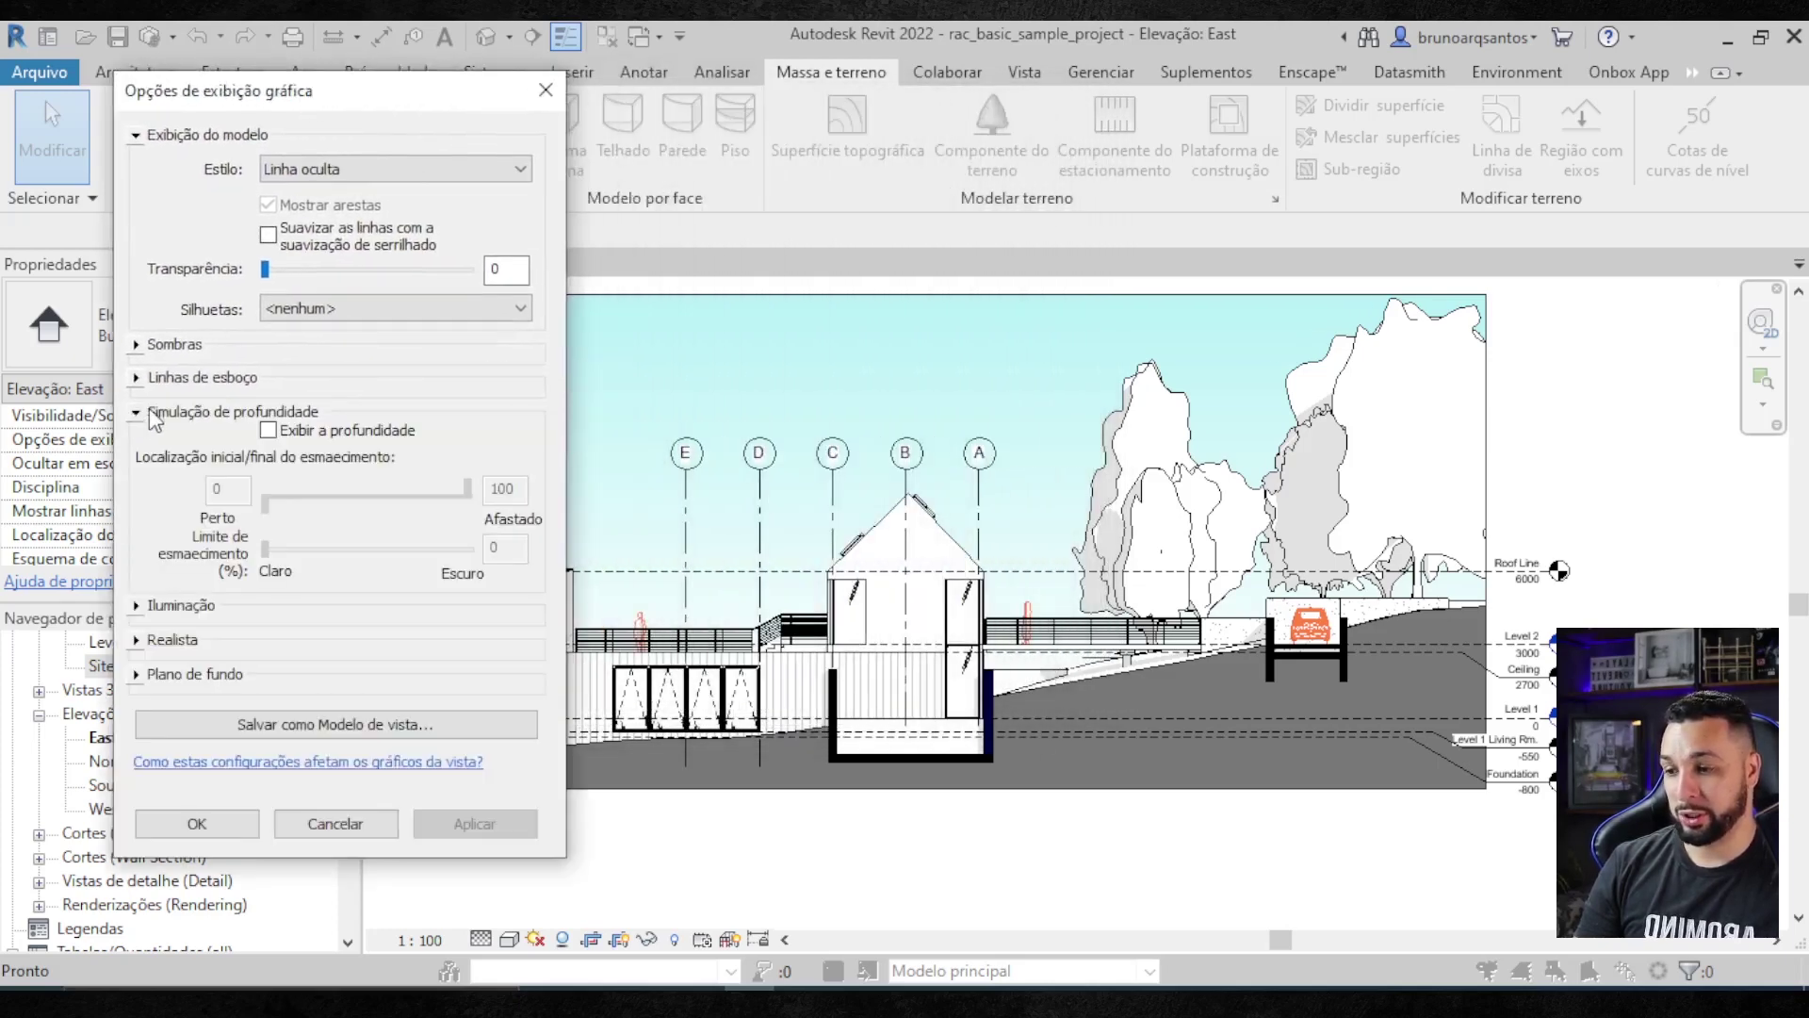
click(268, 430)
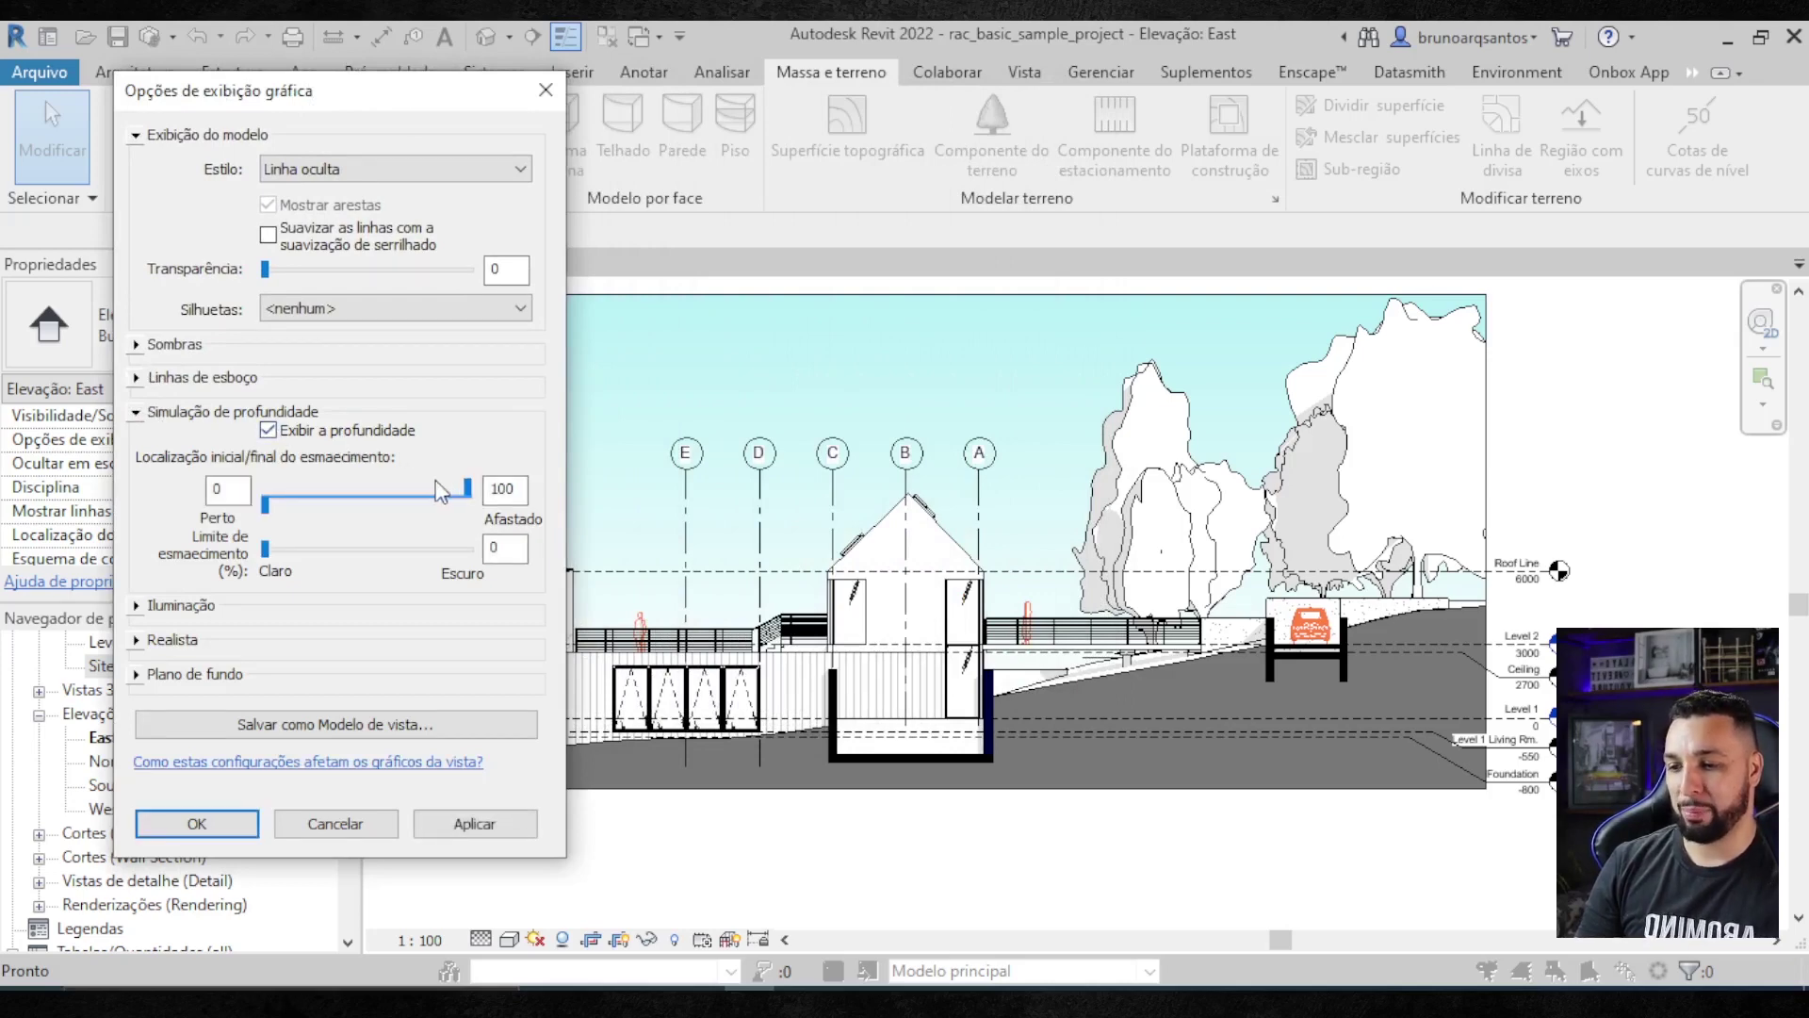
click(450, 834)
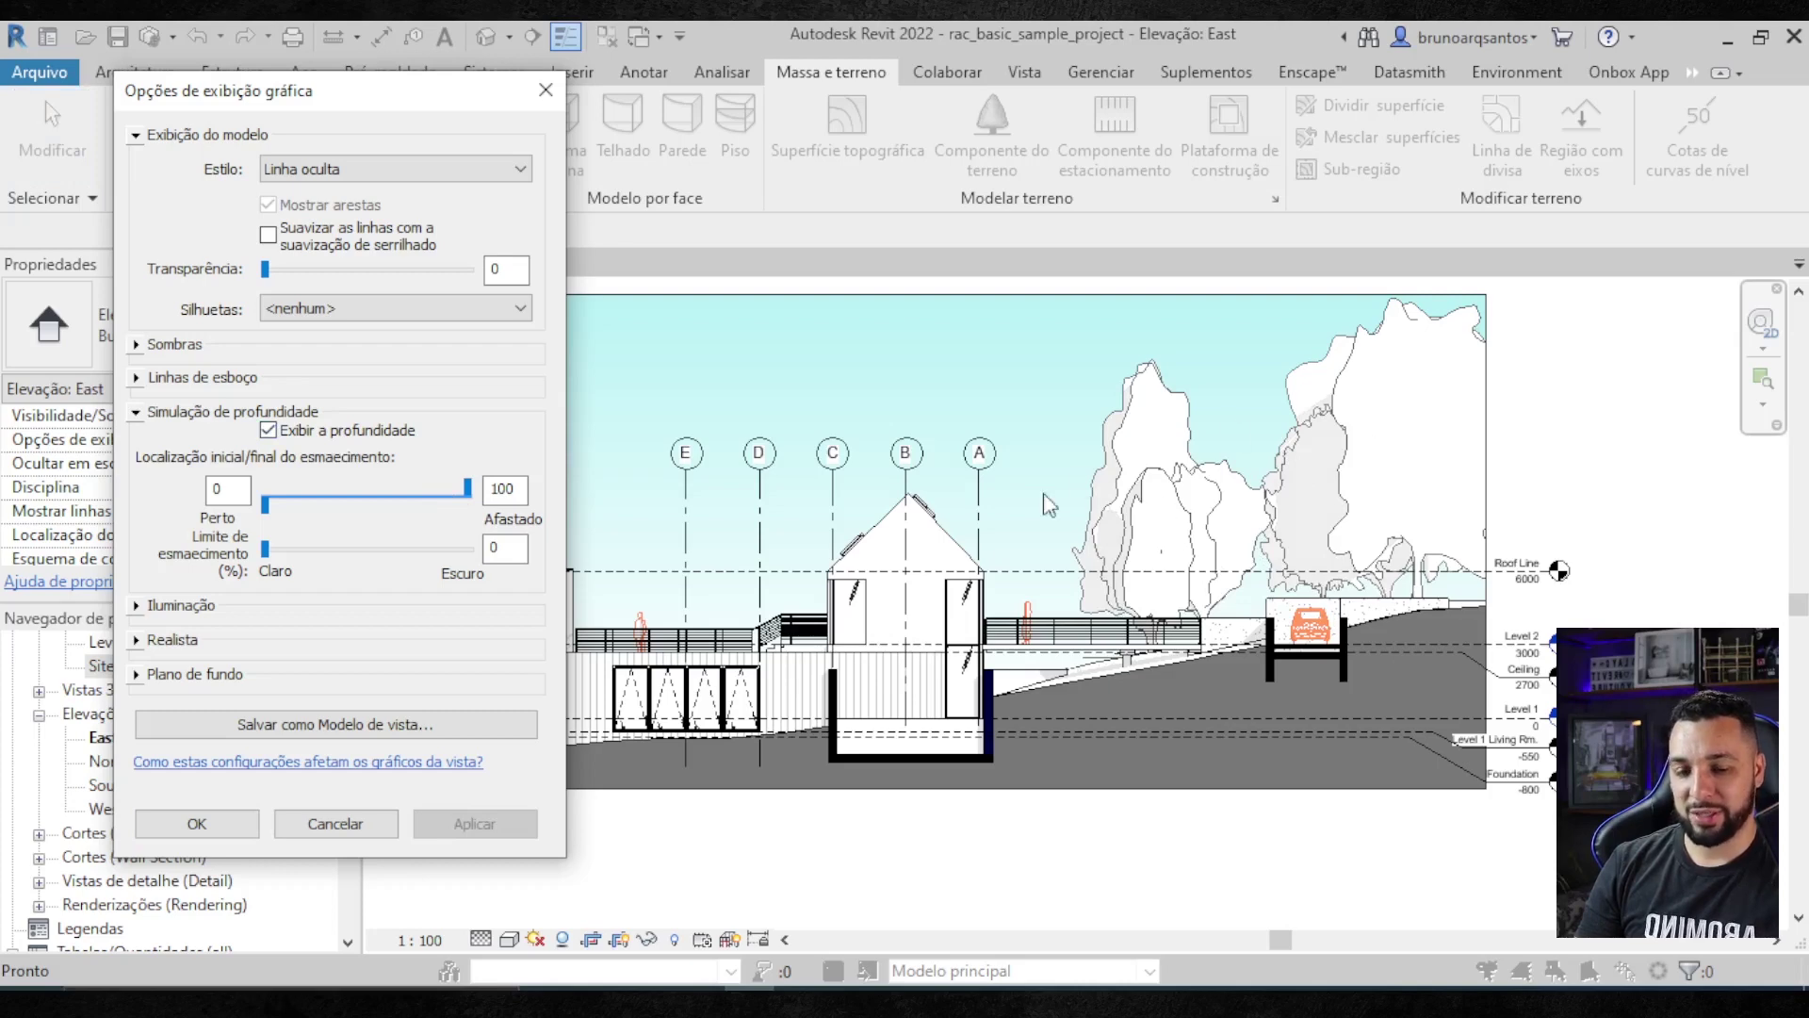
- Toggle depth cueing off and back on to compare, then pull the fade end nearer
click(269, 431)
click(500, 835)
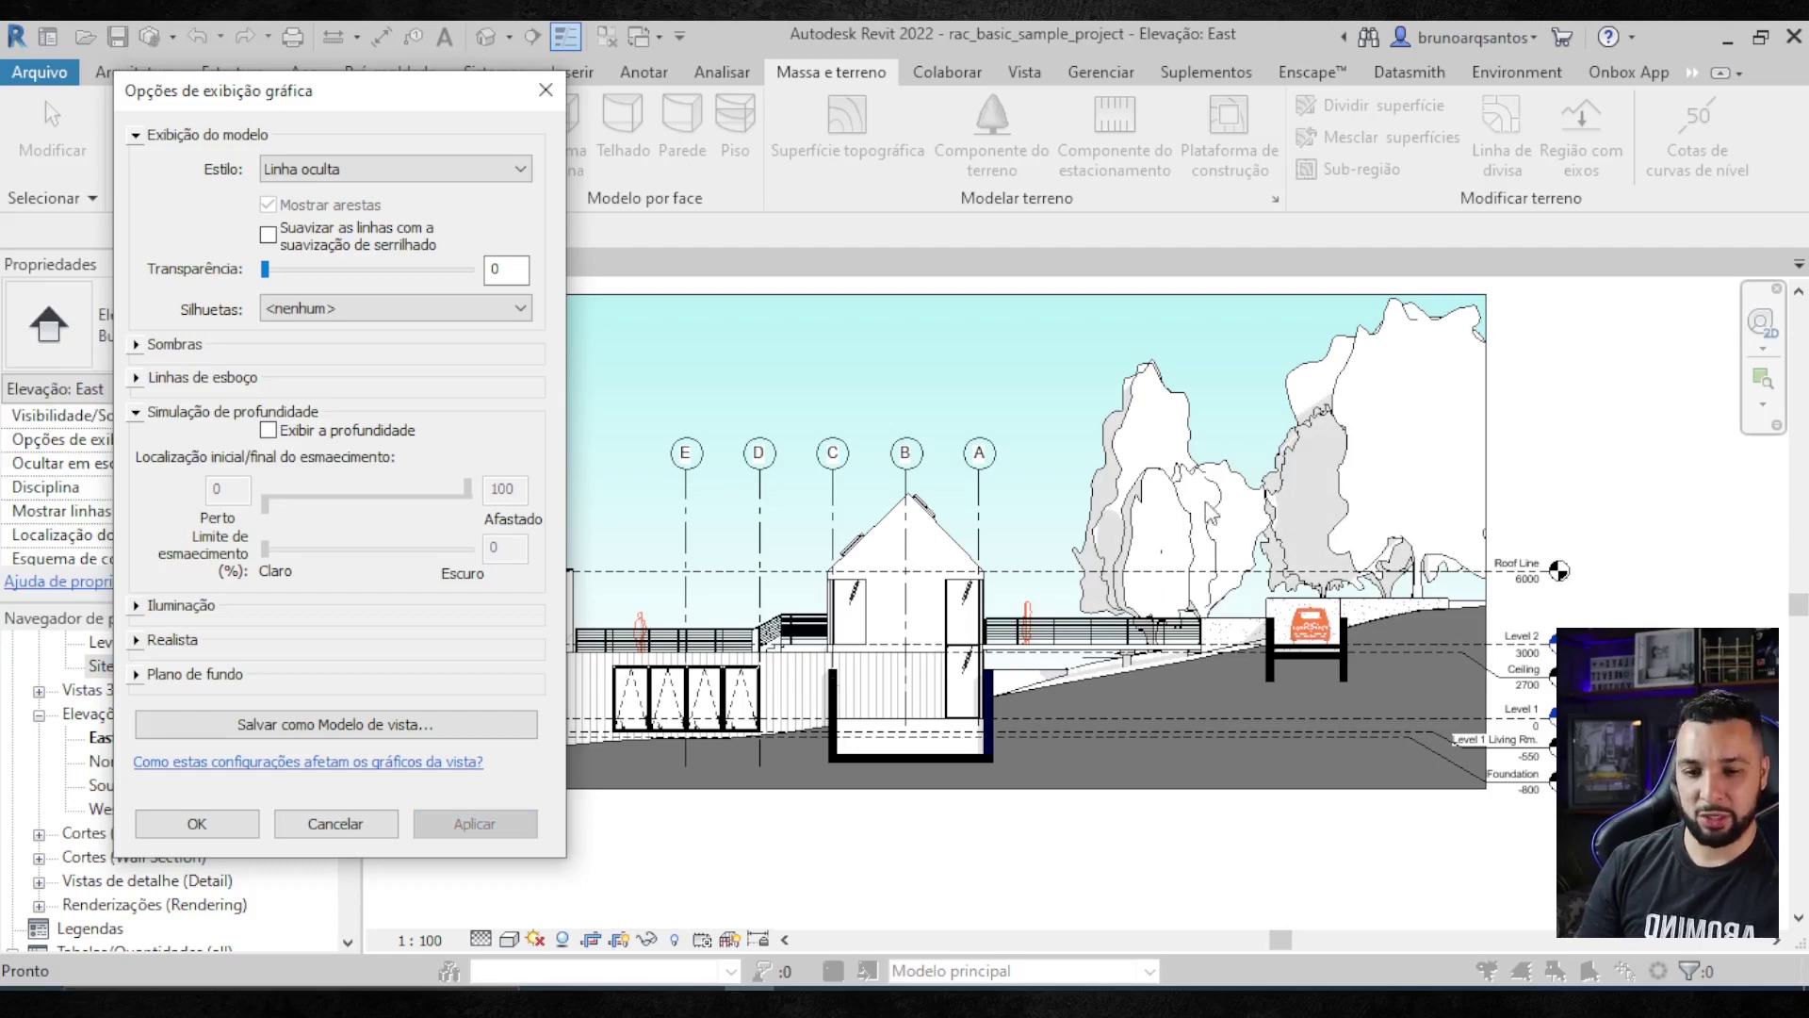
click(269, 431)
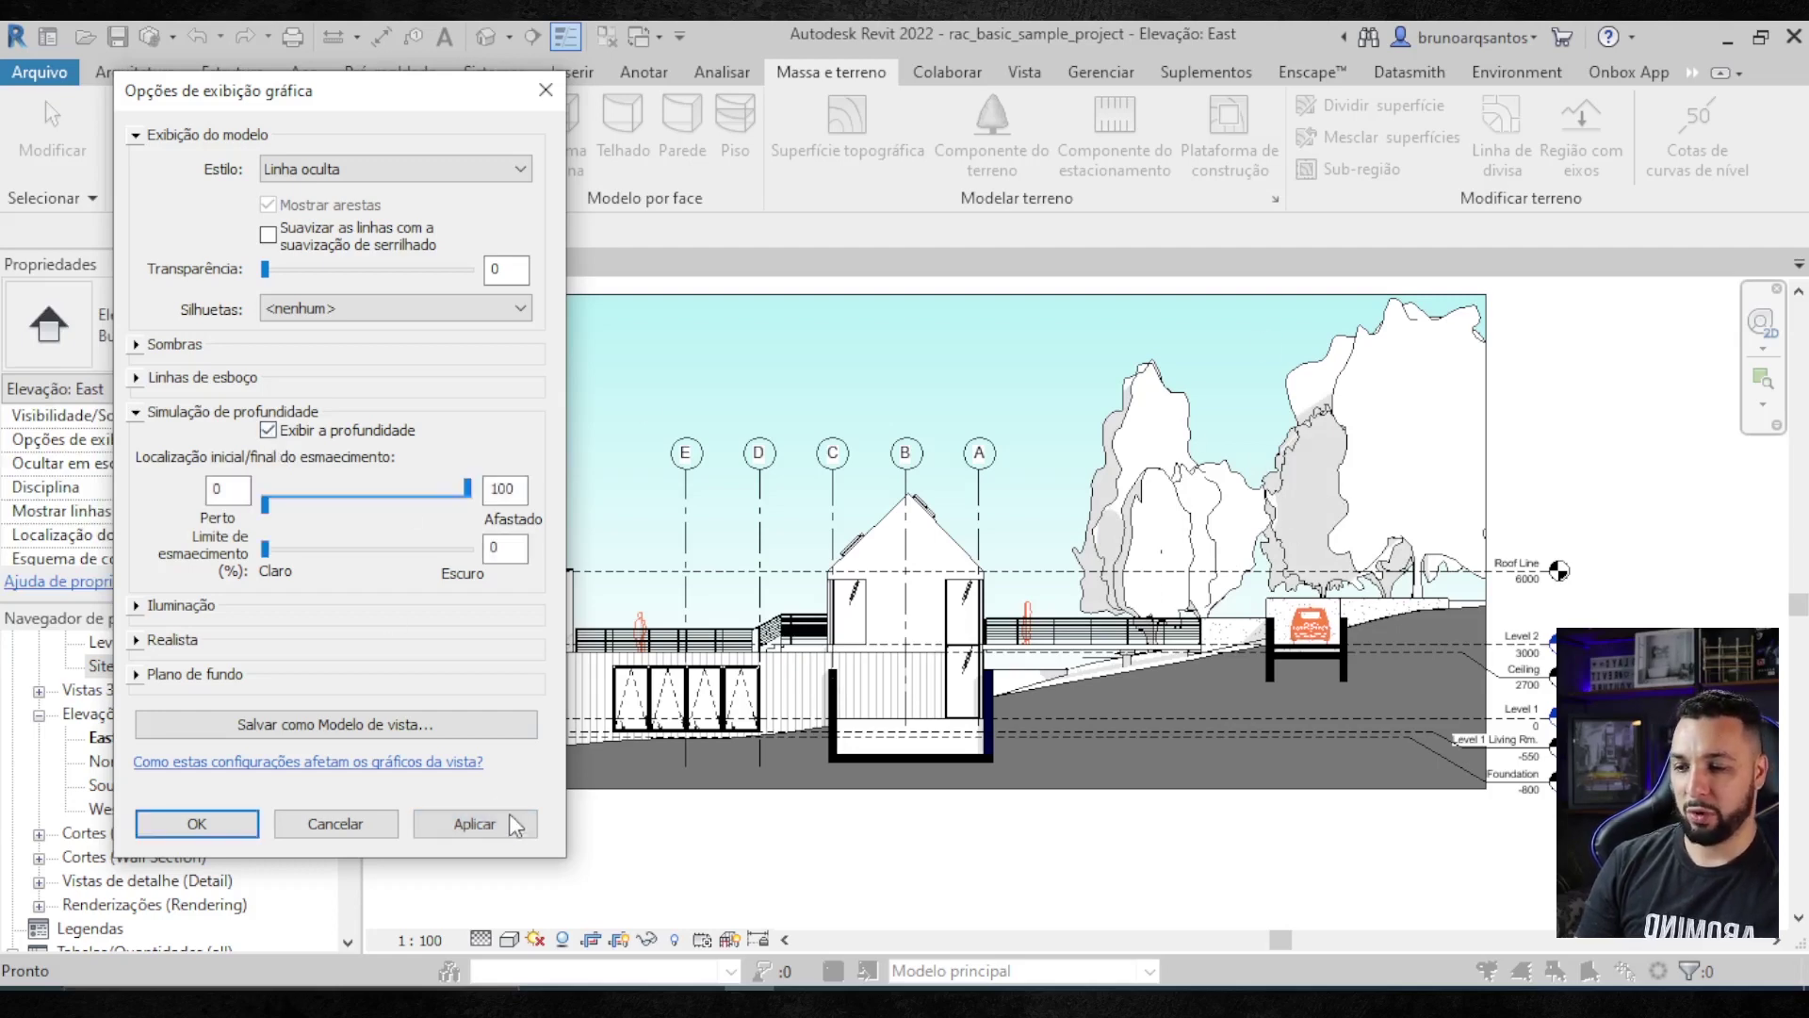
click(511, 818)
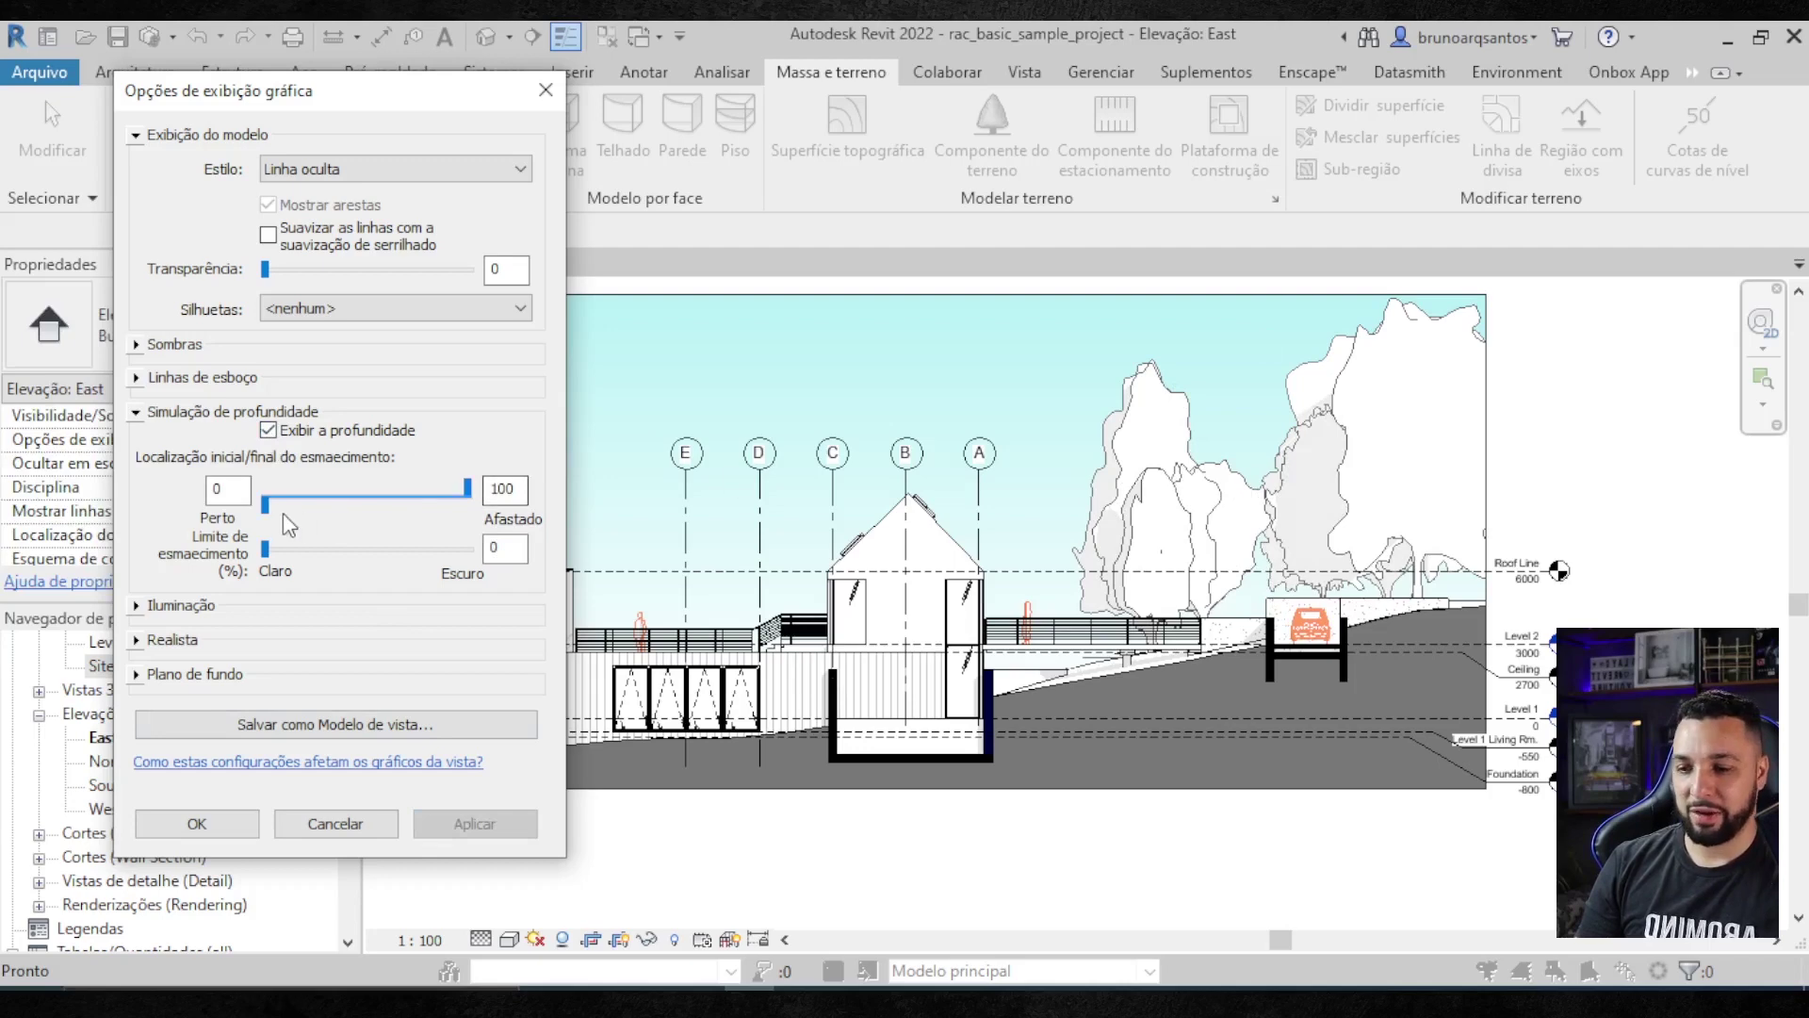
drag(467, 495, 437, 486)
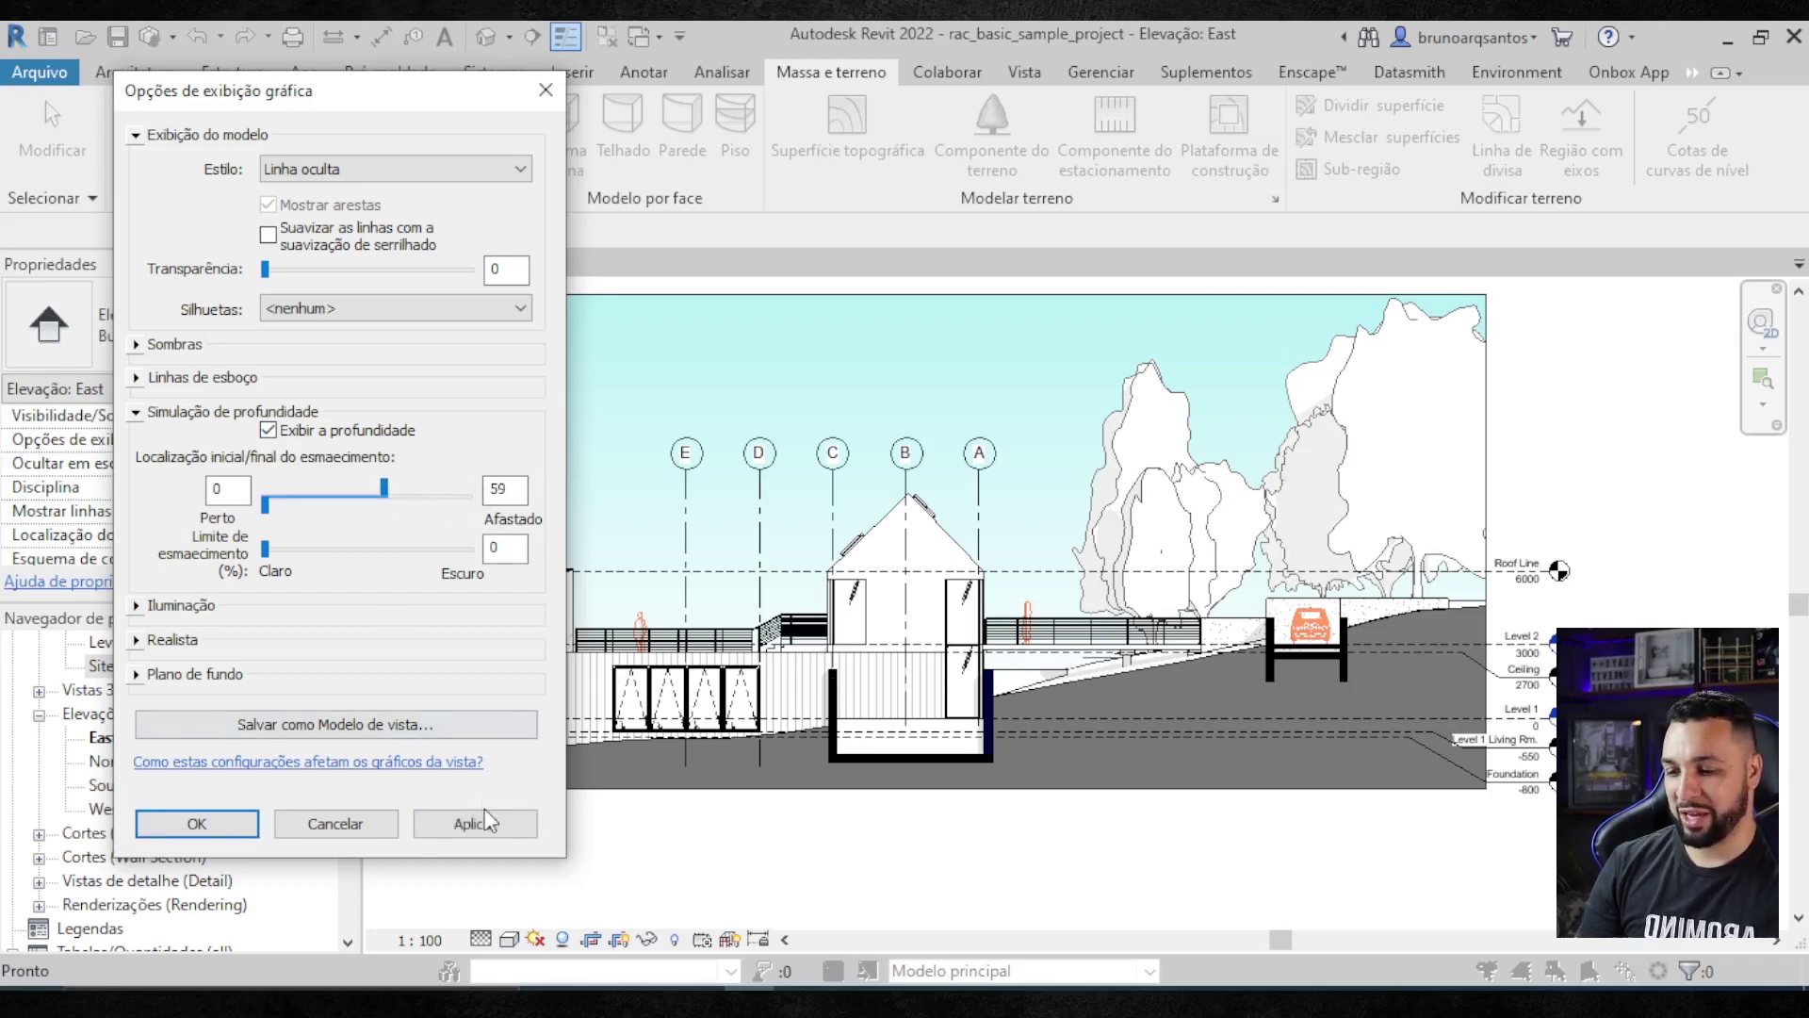
click(489, 834)
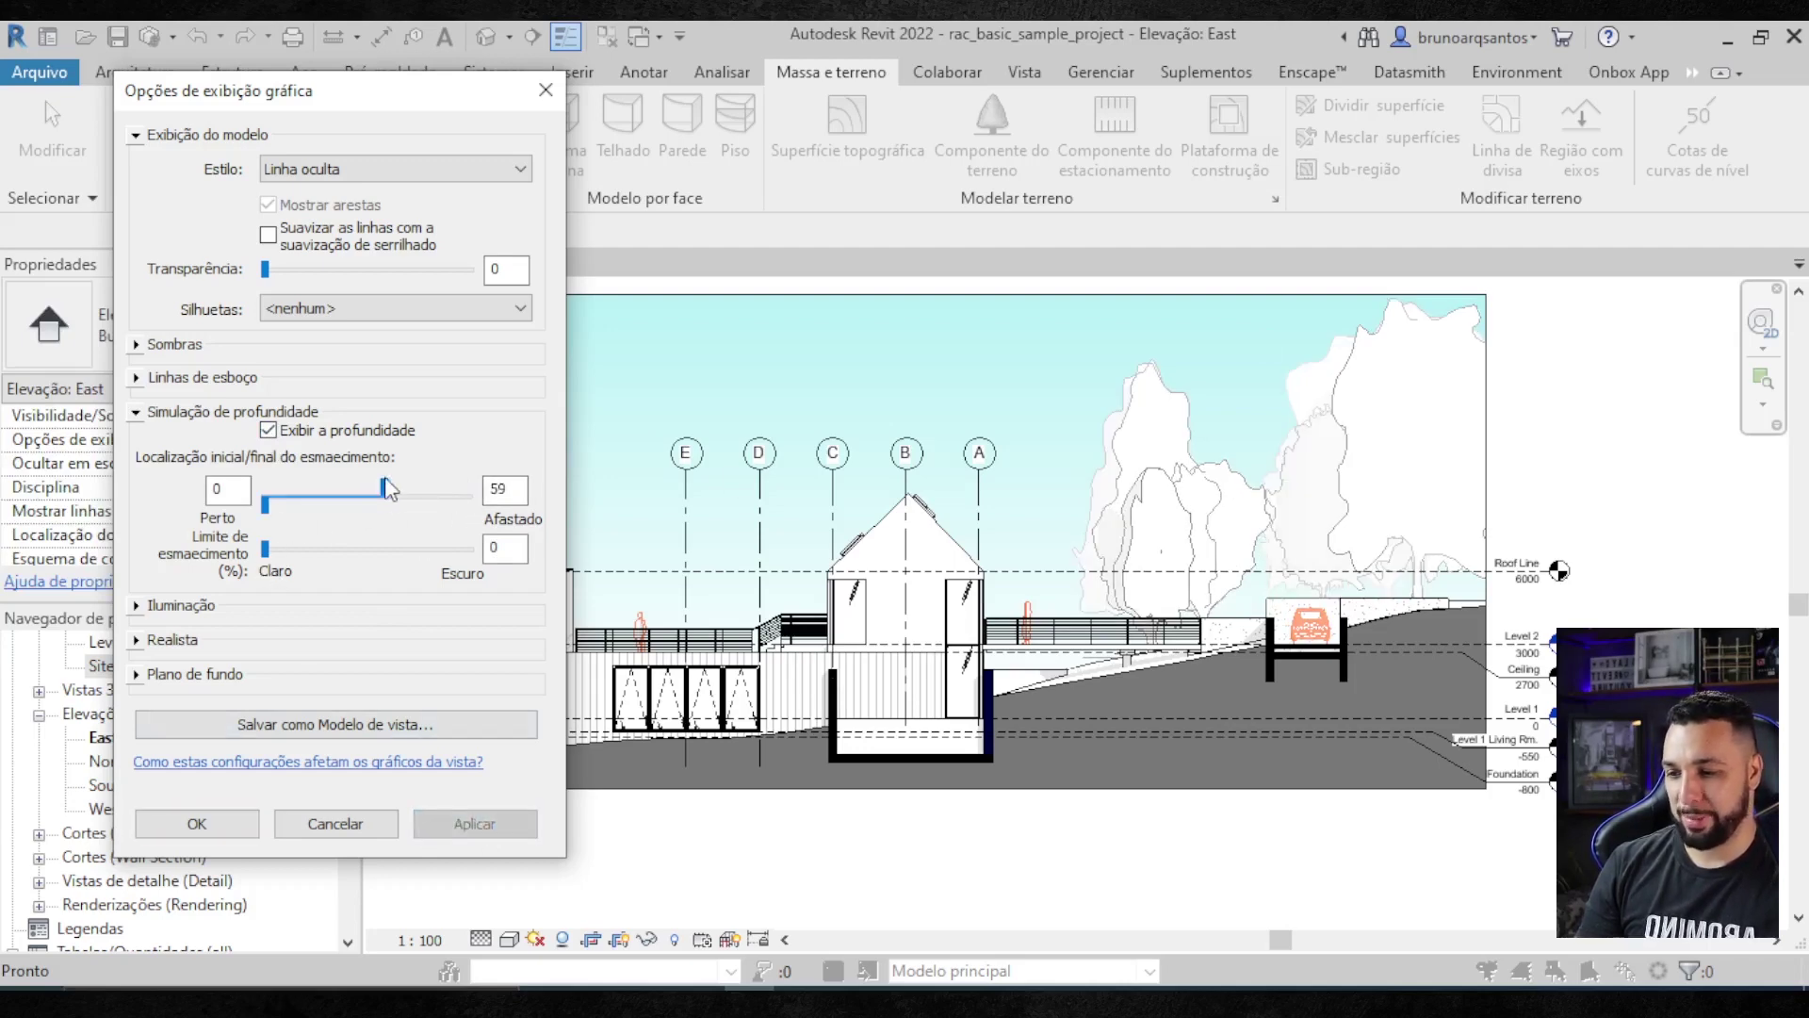
- Set the fade end point to 46 and raise the fade limit to 23%
drag(386, 487, 364, 484)
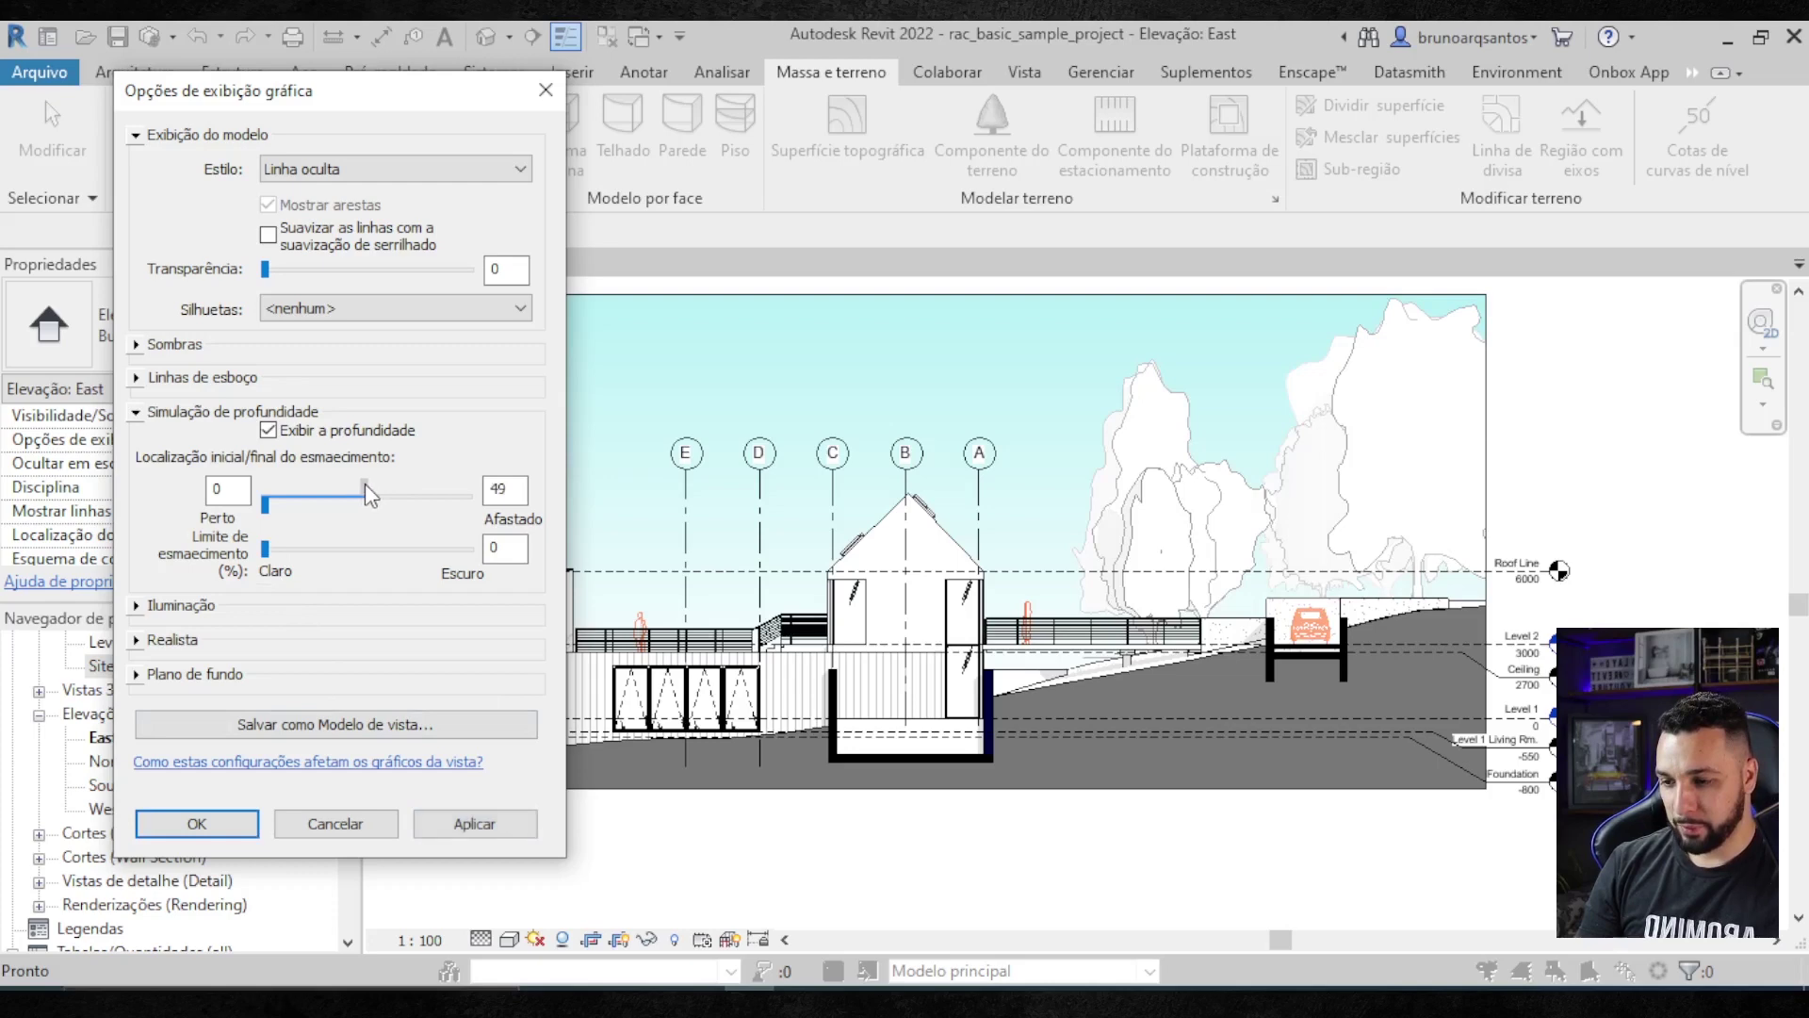
click(486, 834)
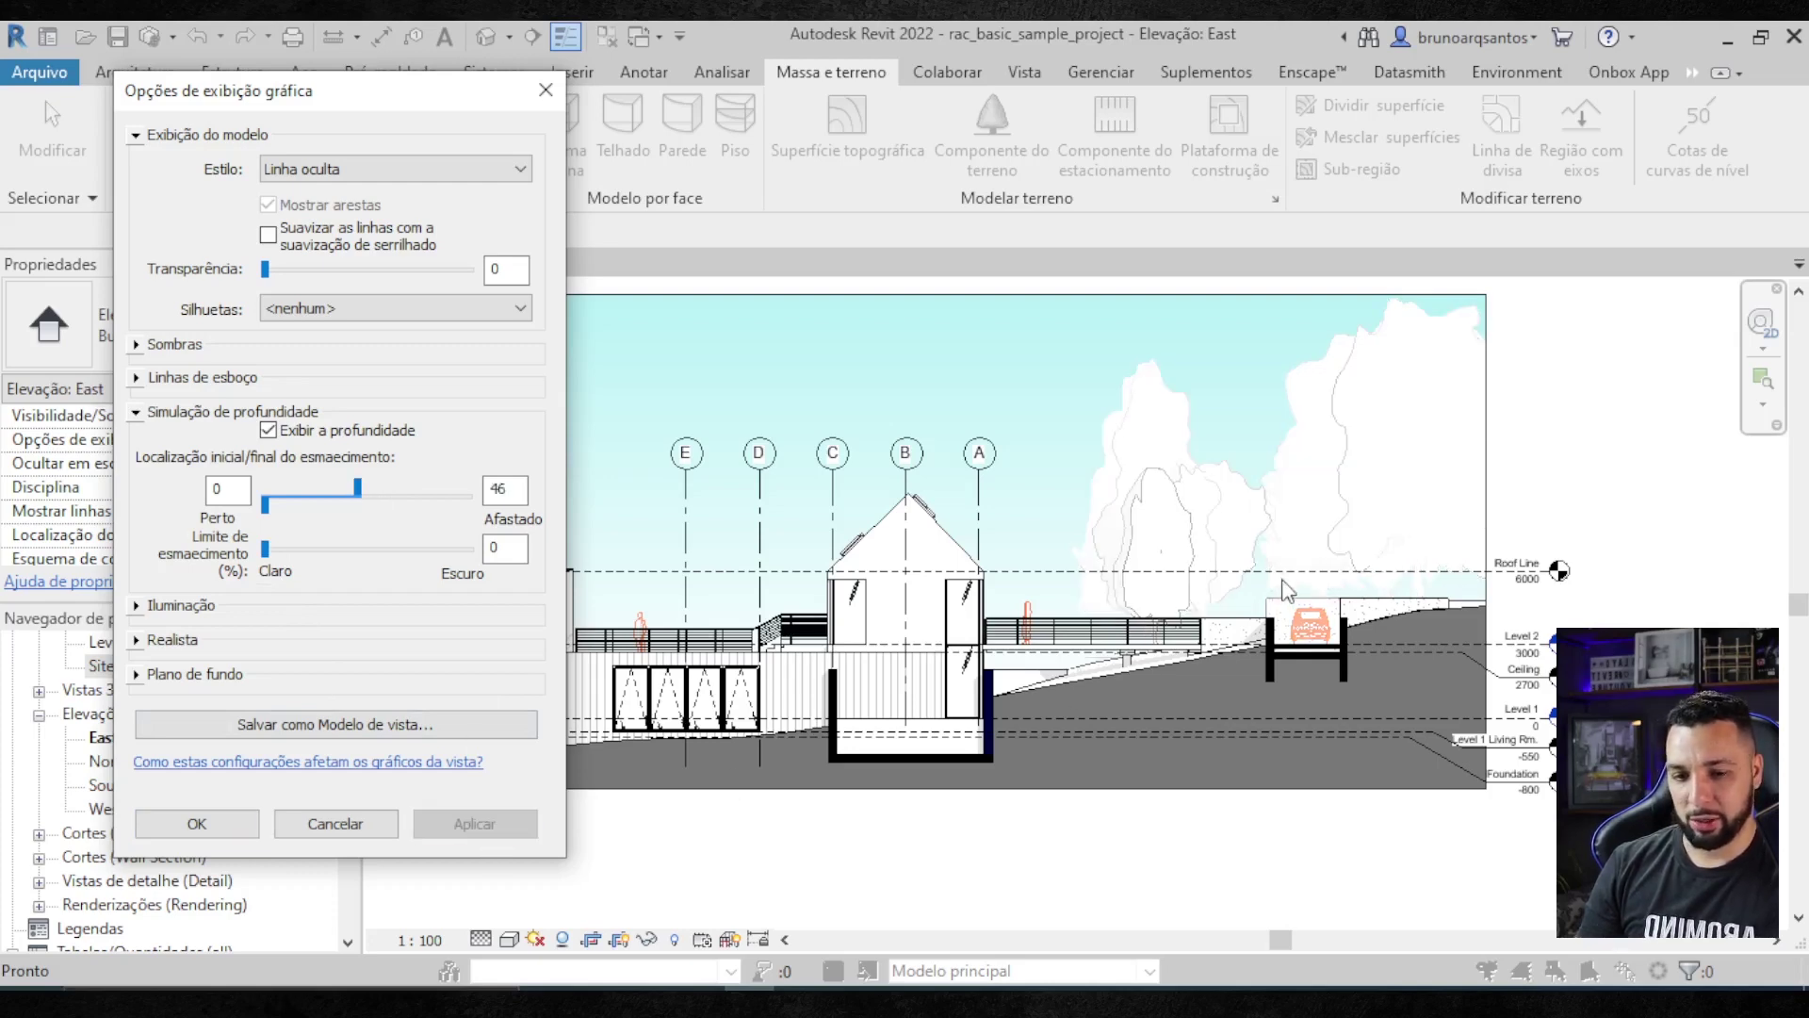
click(356, 490)
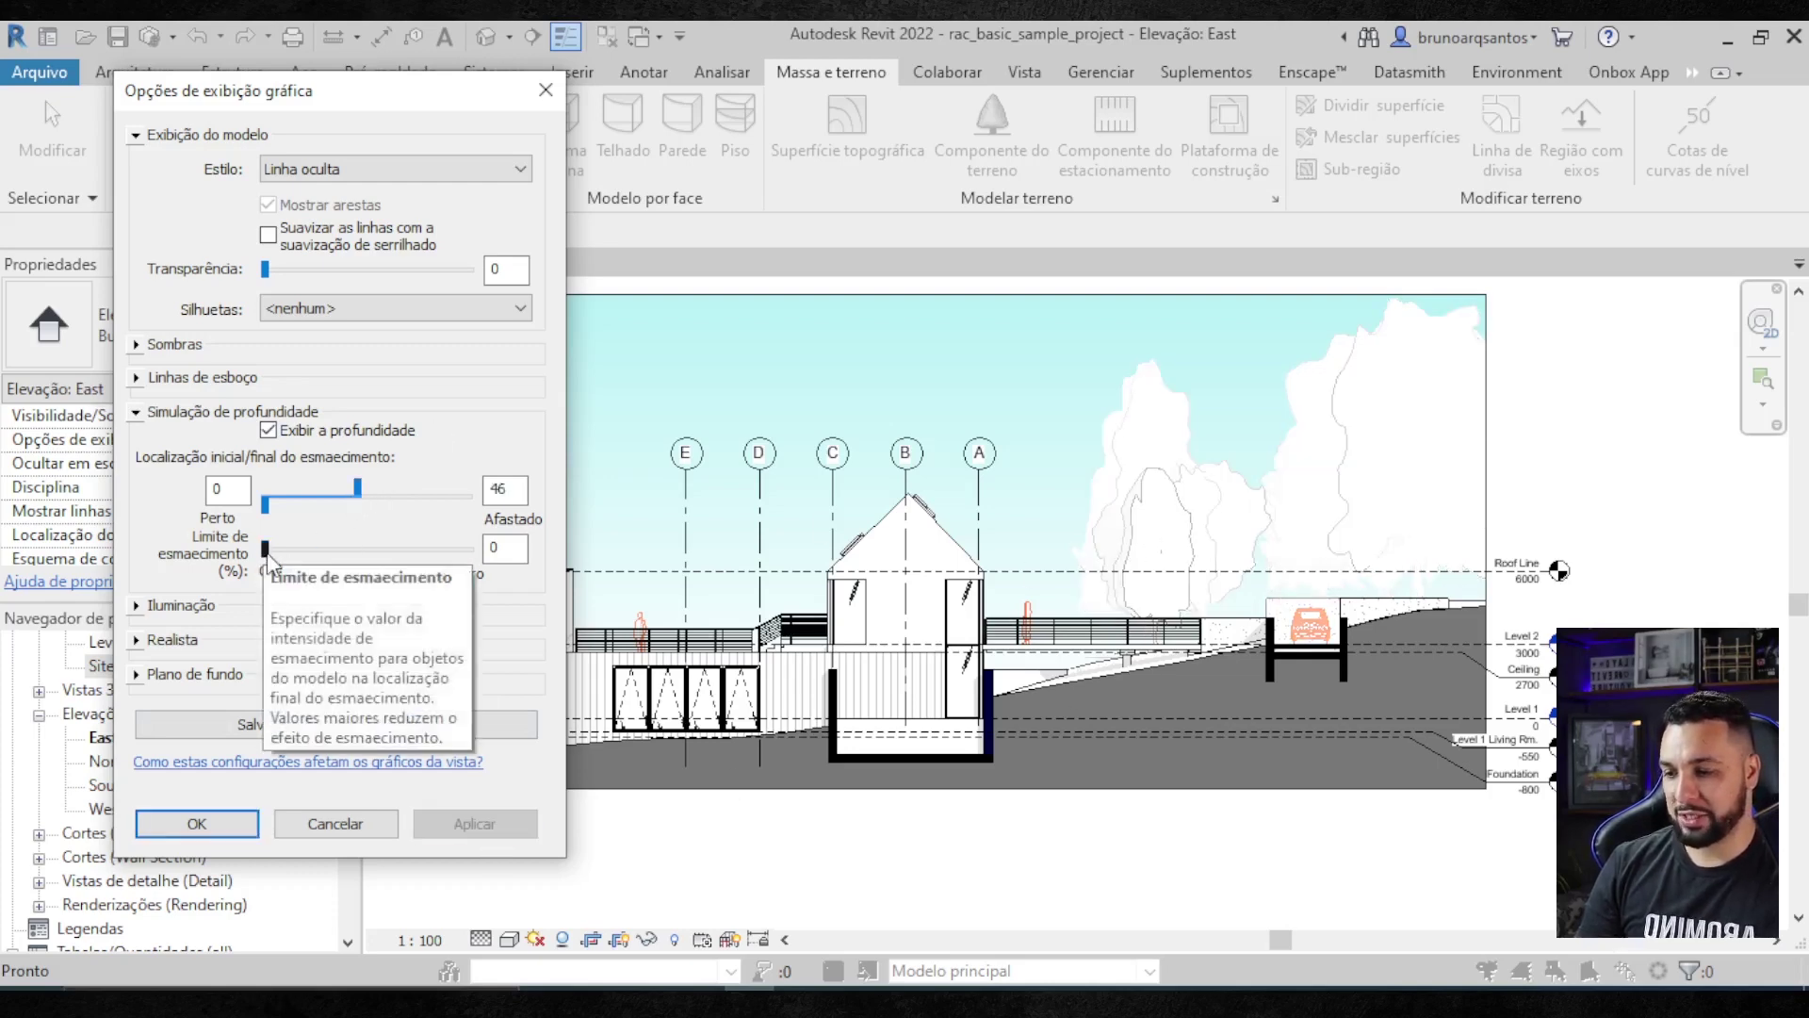
drag(267, 549, 311, 549)
click(504, 836)
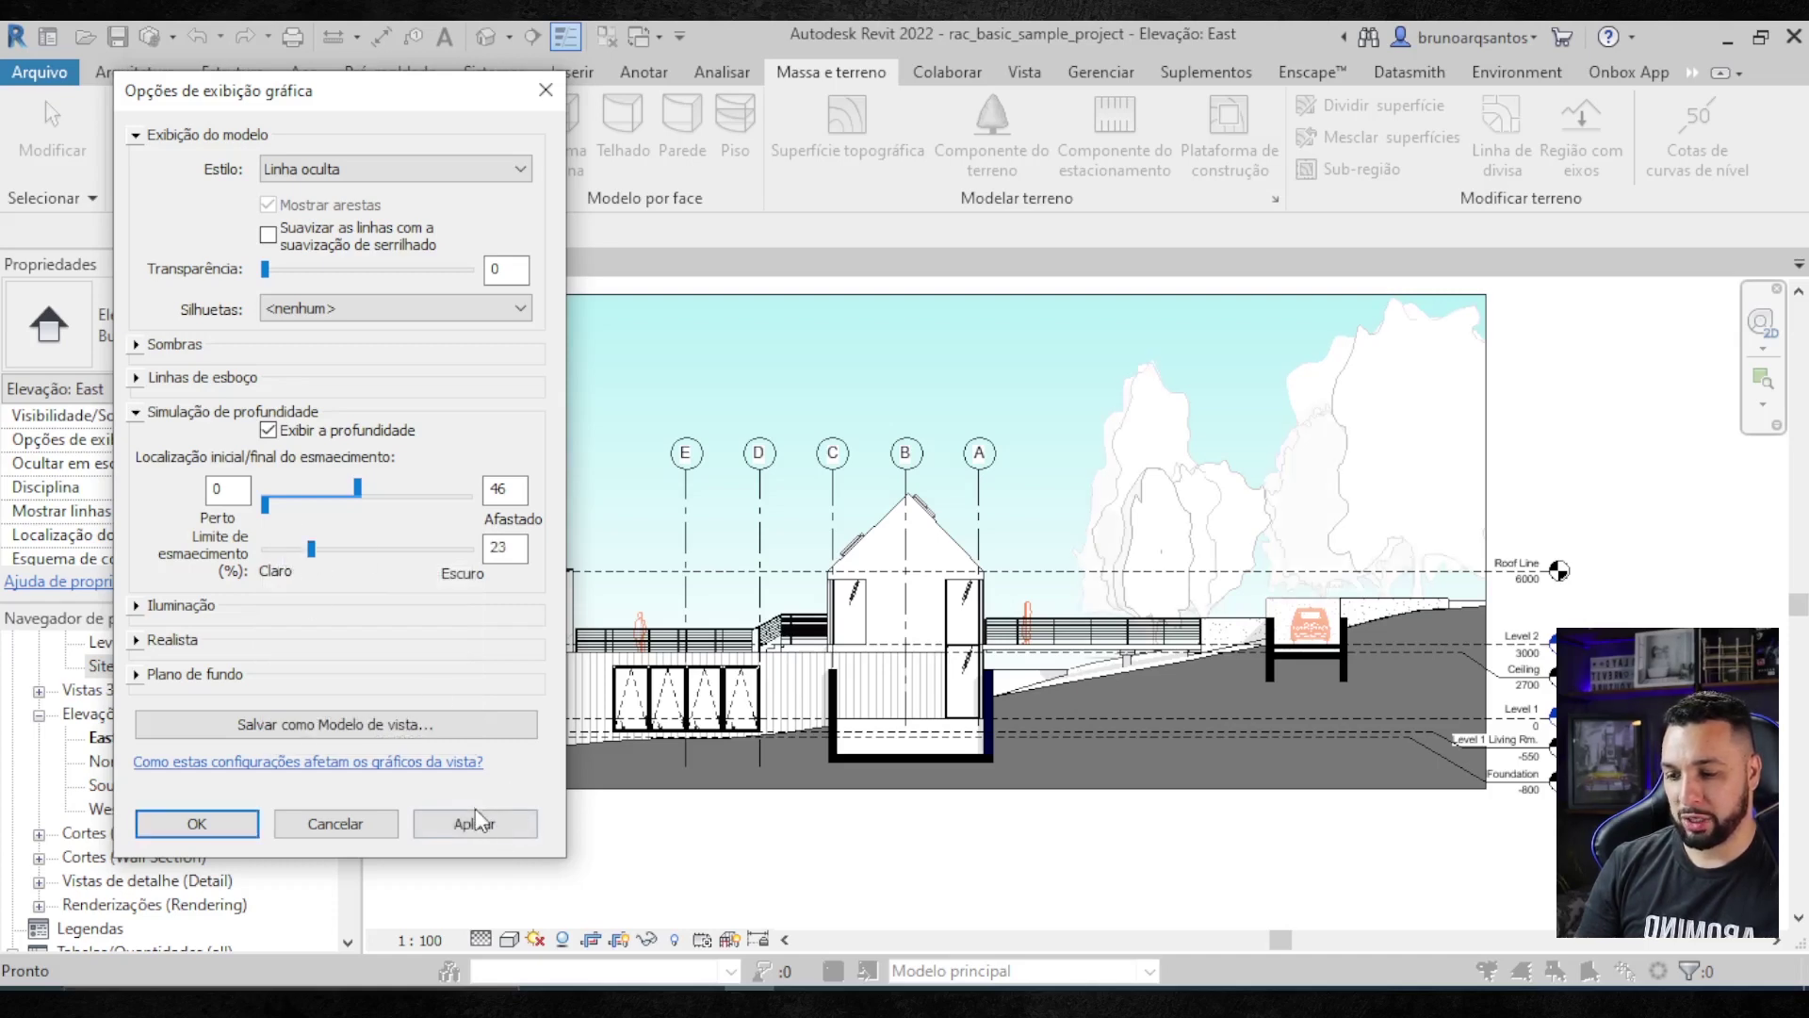
click(476, 820)
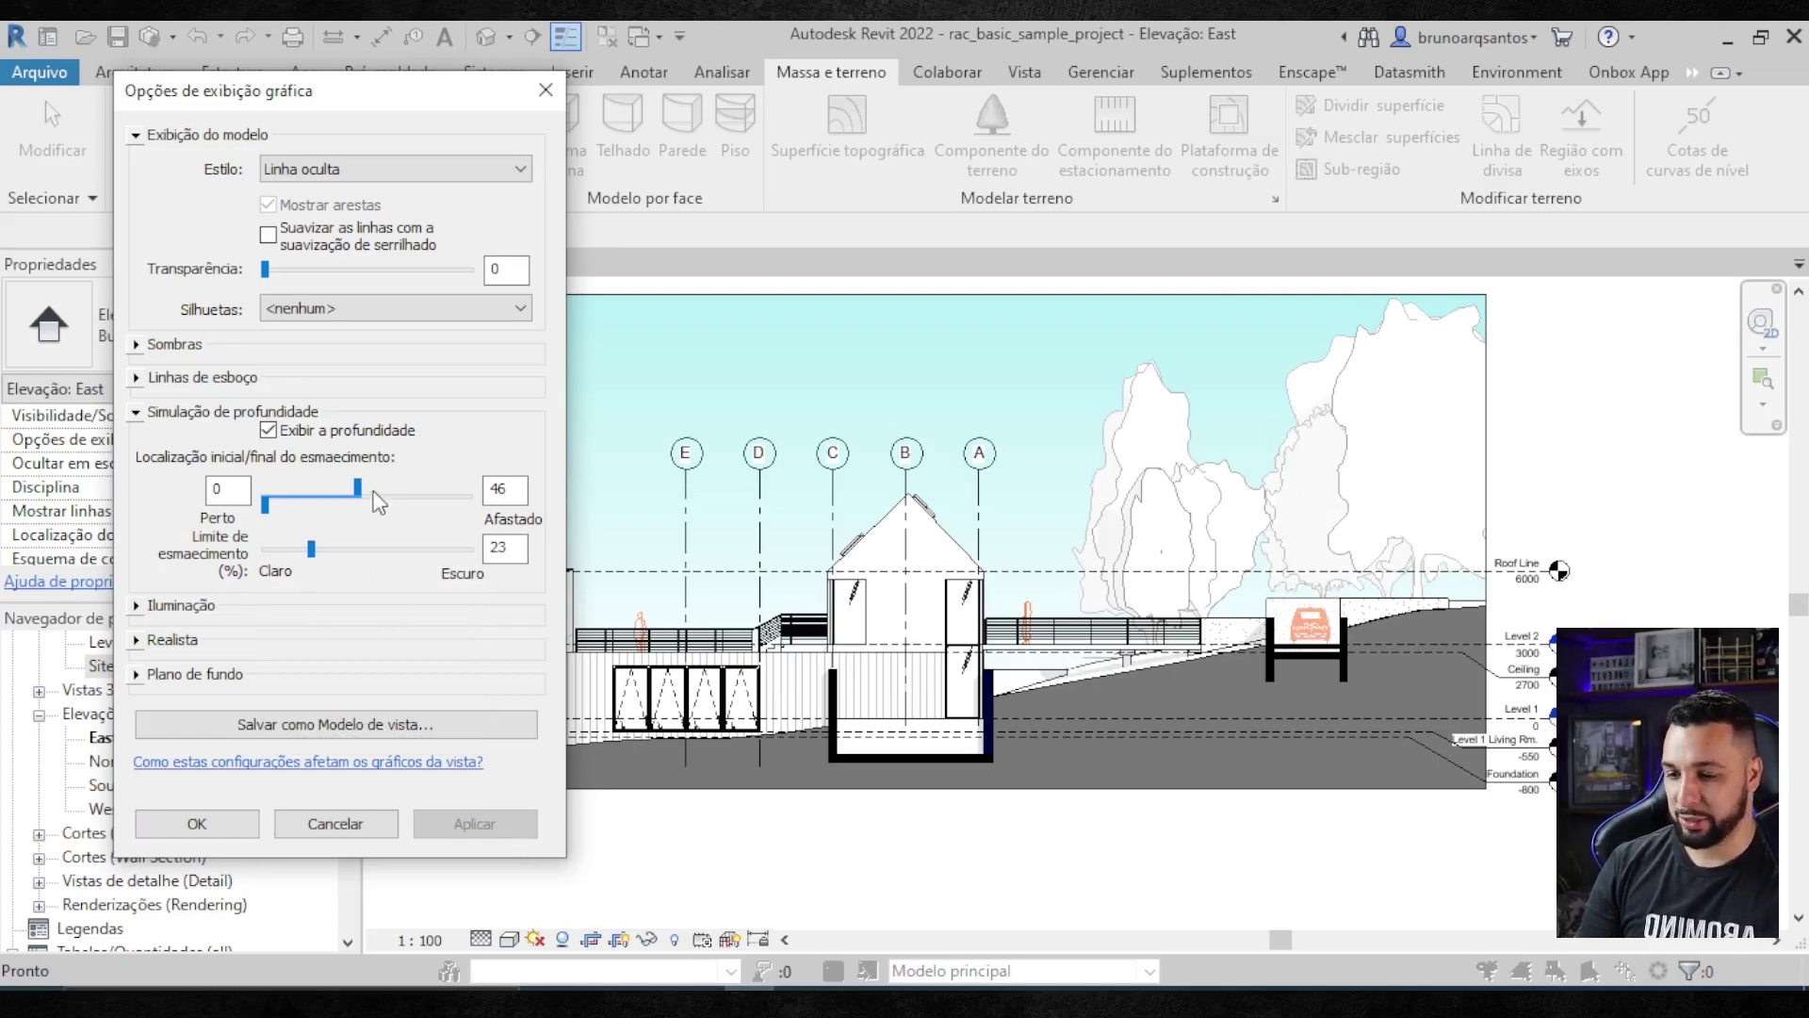
- Narrow the far fade end through 21, 11 and 7 to 13, then confirm the settings
drag(362, 492, 330, 483)
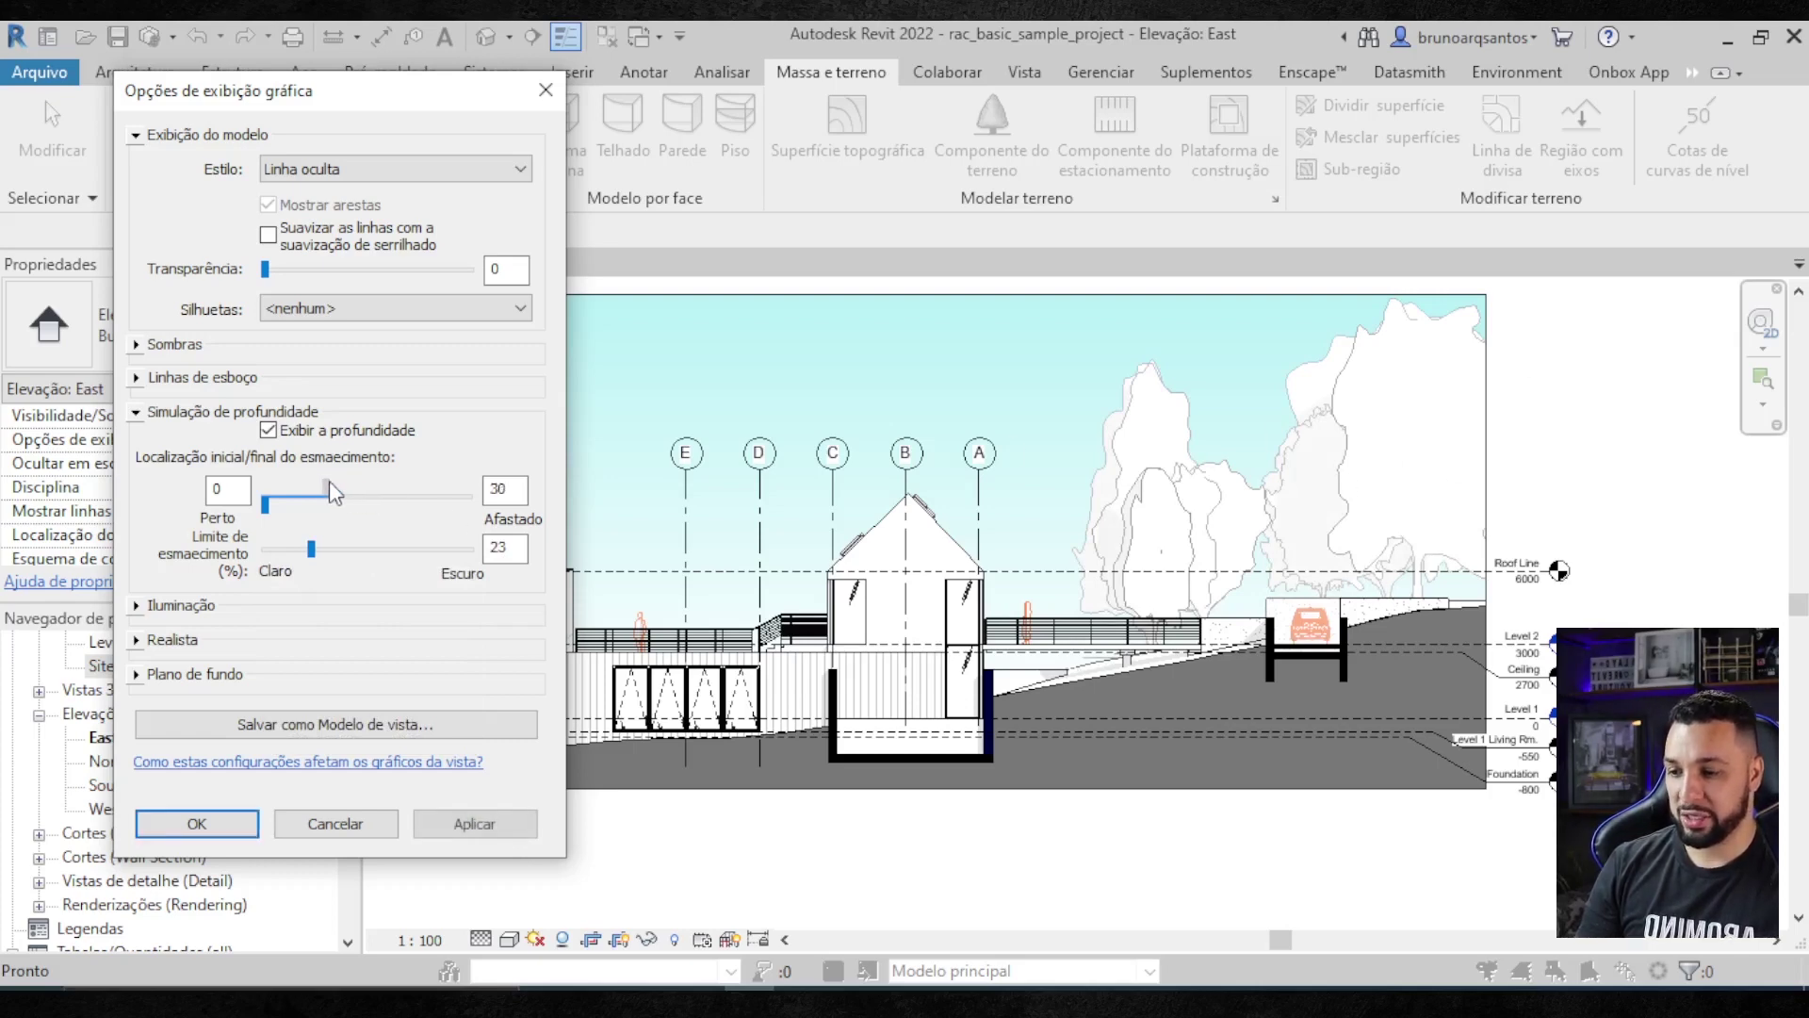
click(462, 820)
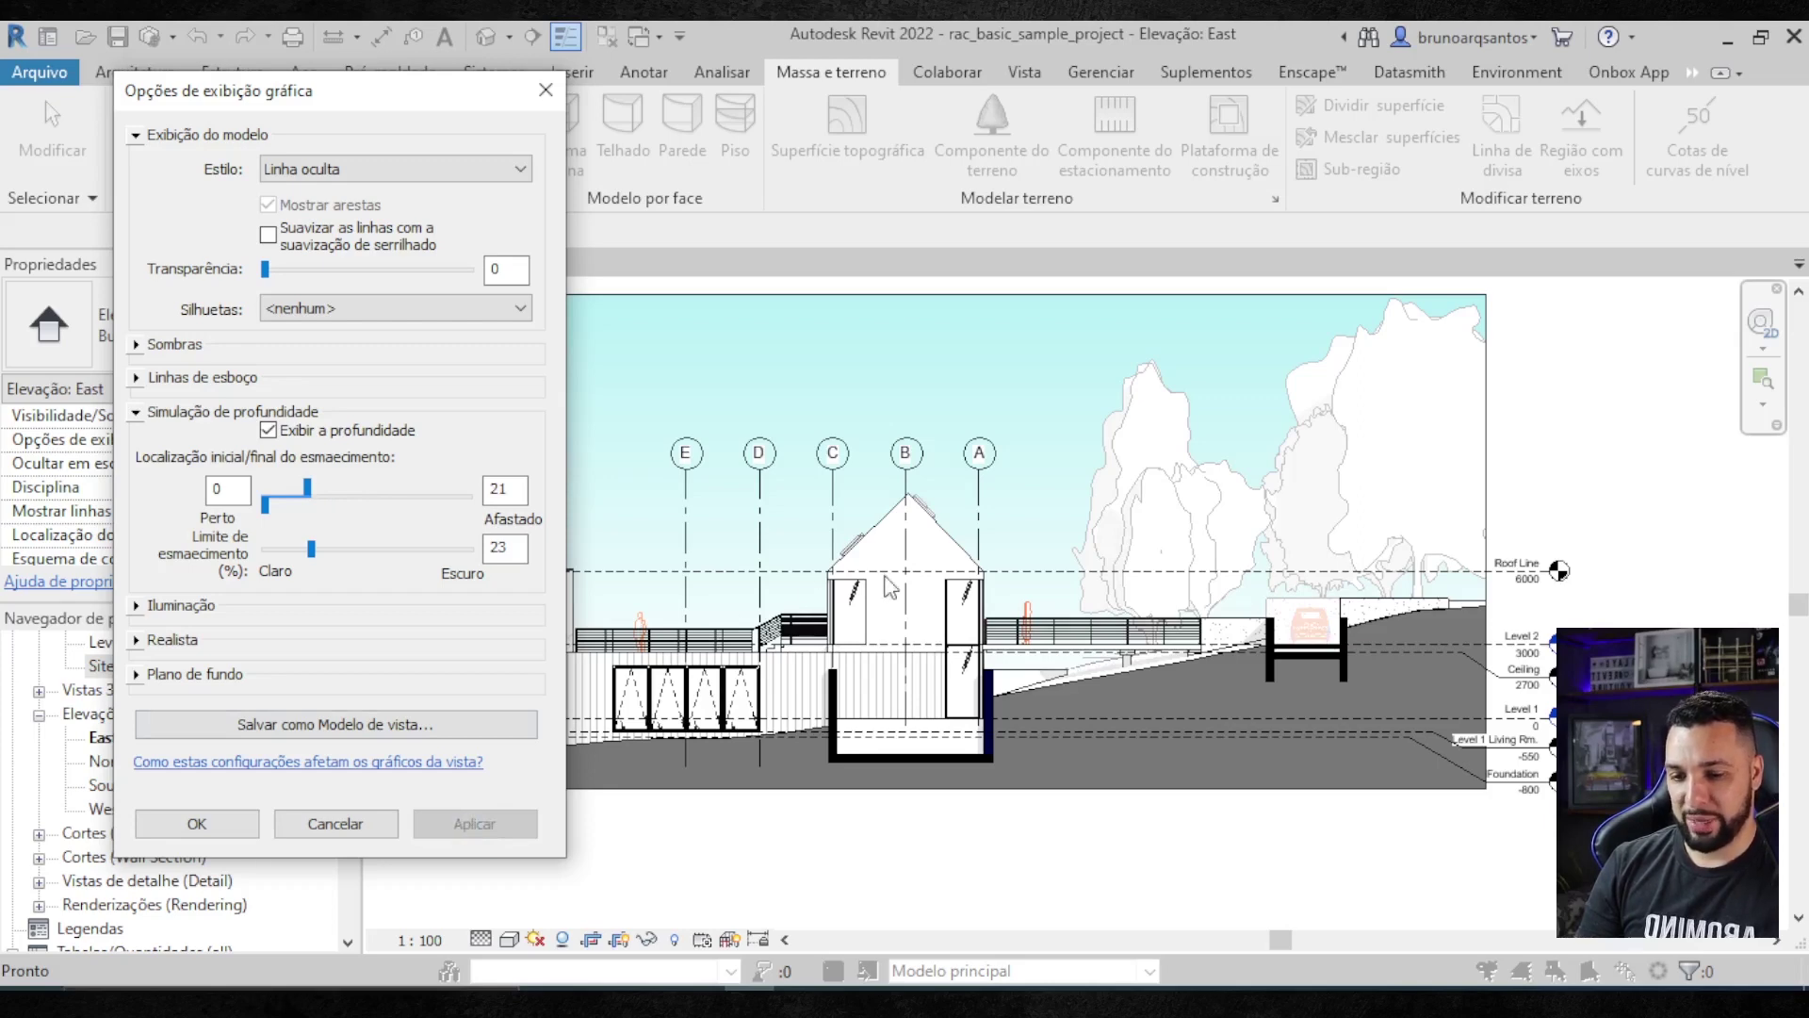
drag(308, 490, 291, 487)
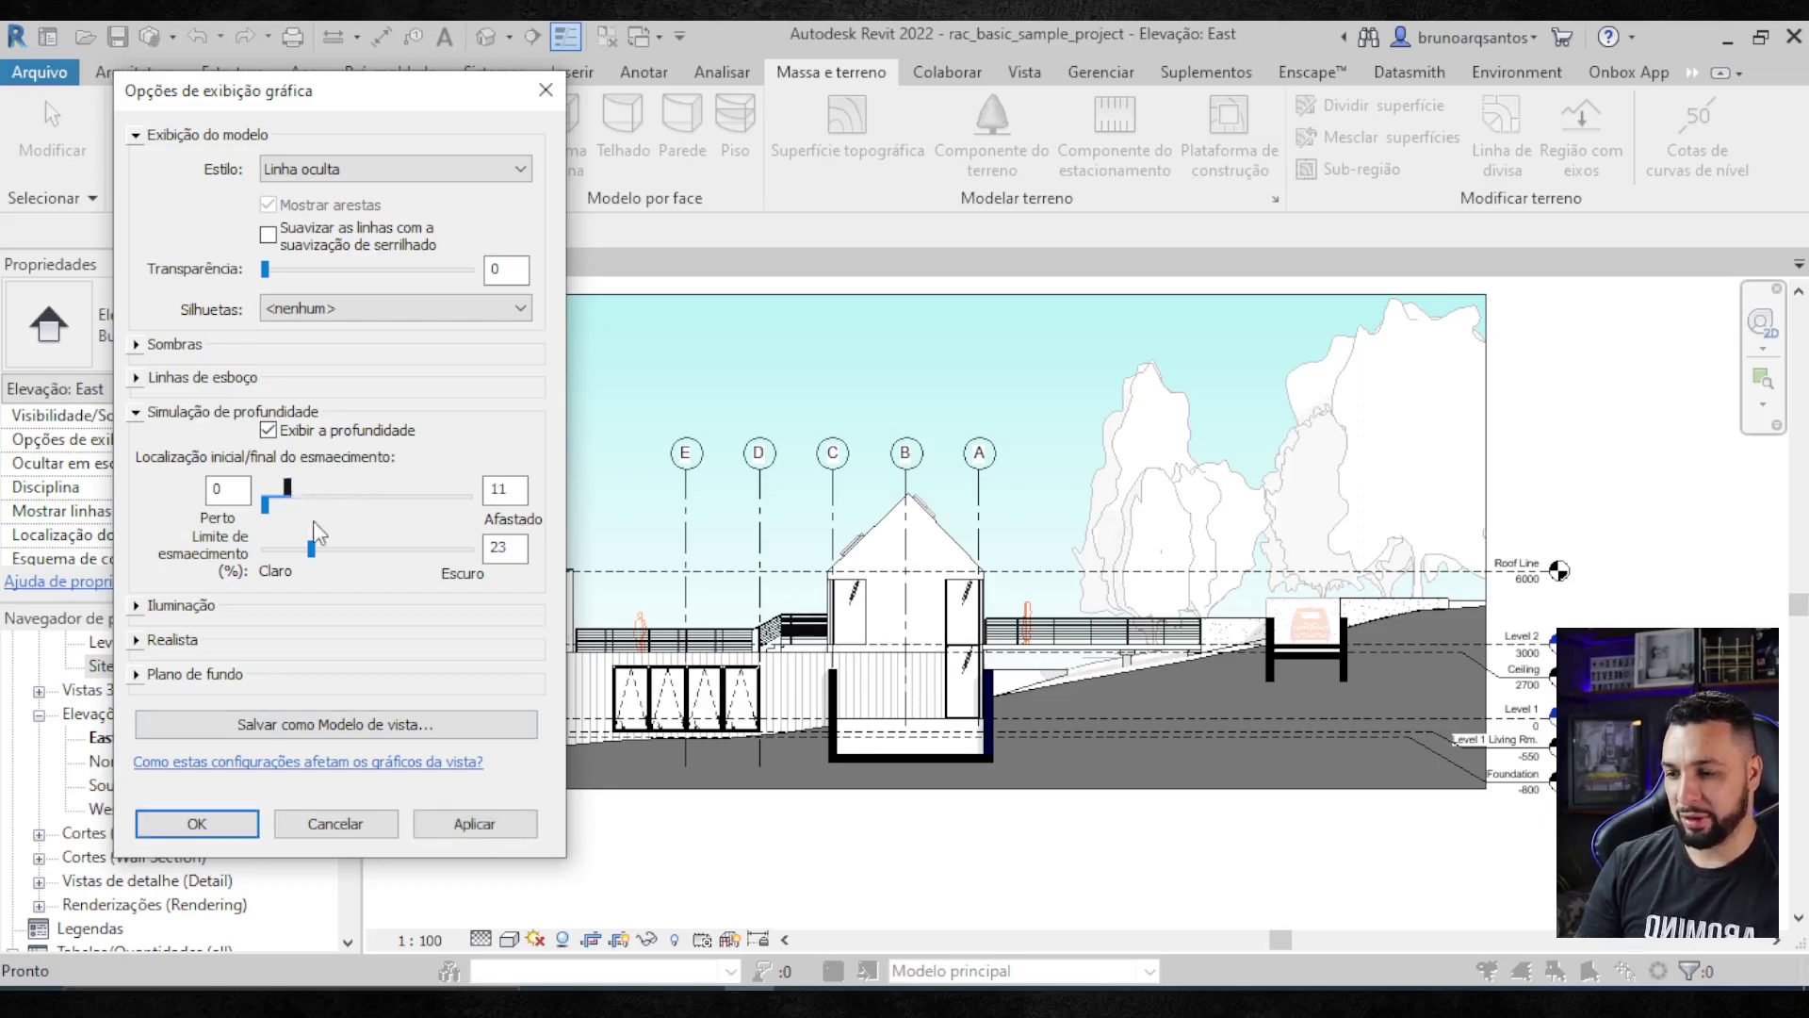
click(445, 814)
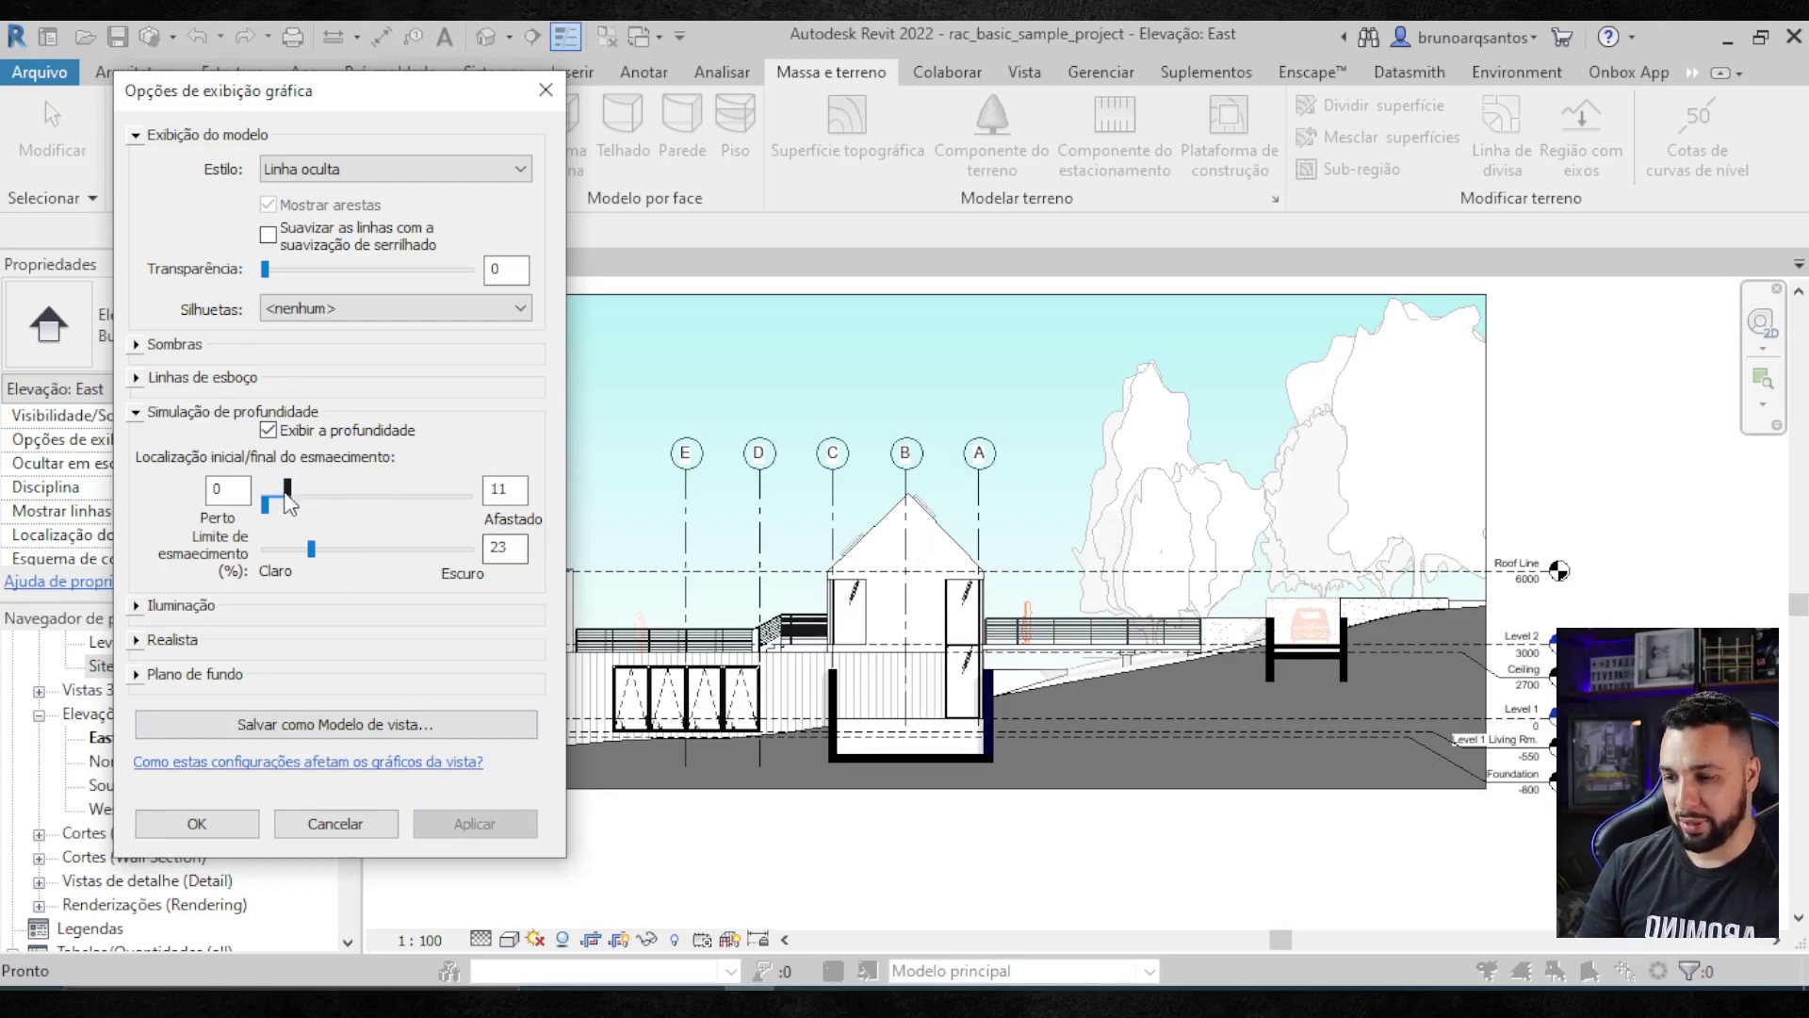
drag(286, 493, 277, 488)
click(480, 824)
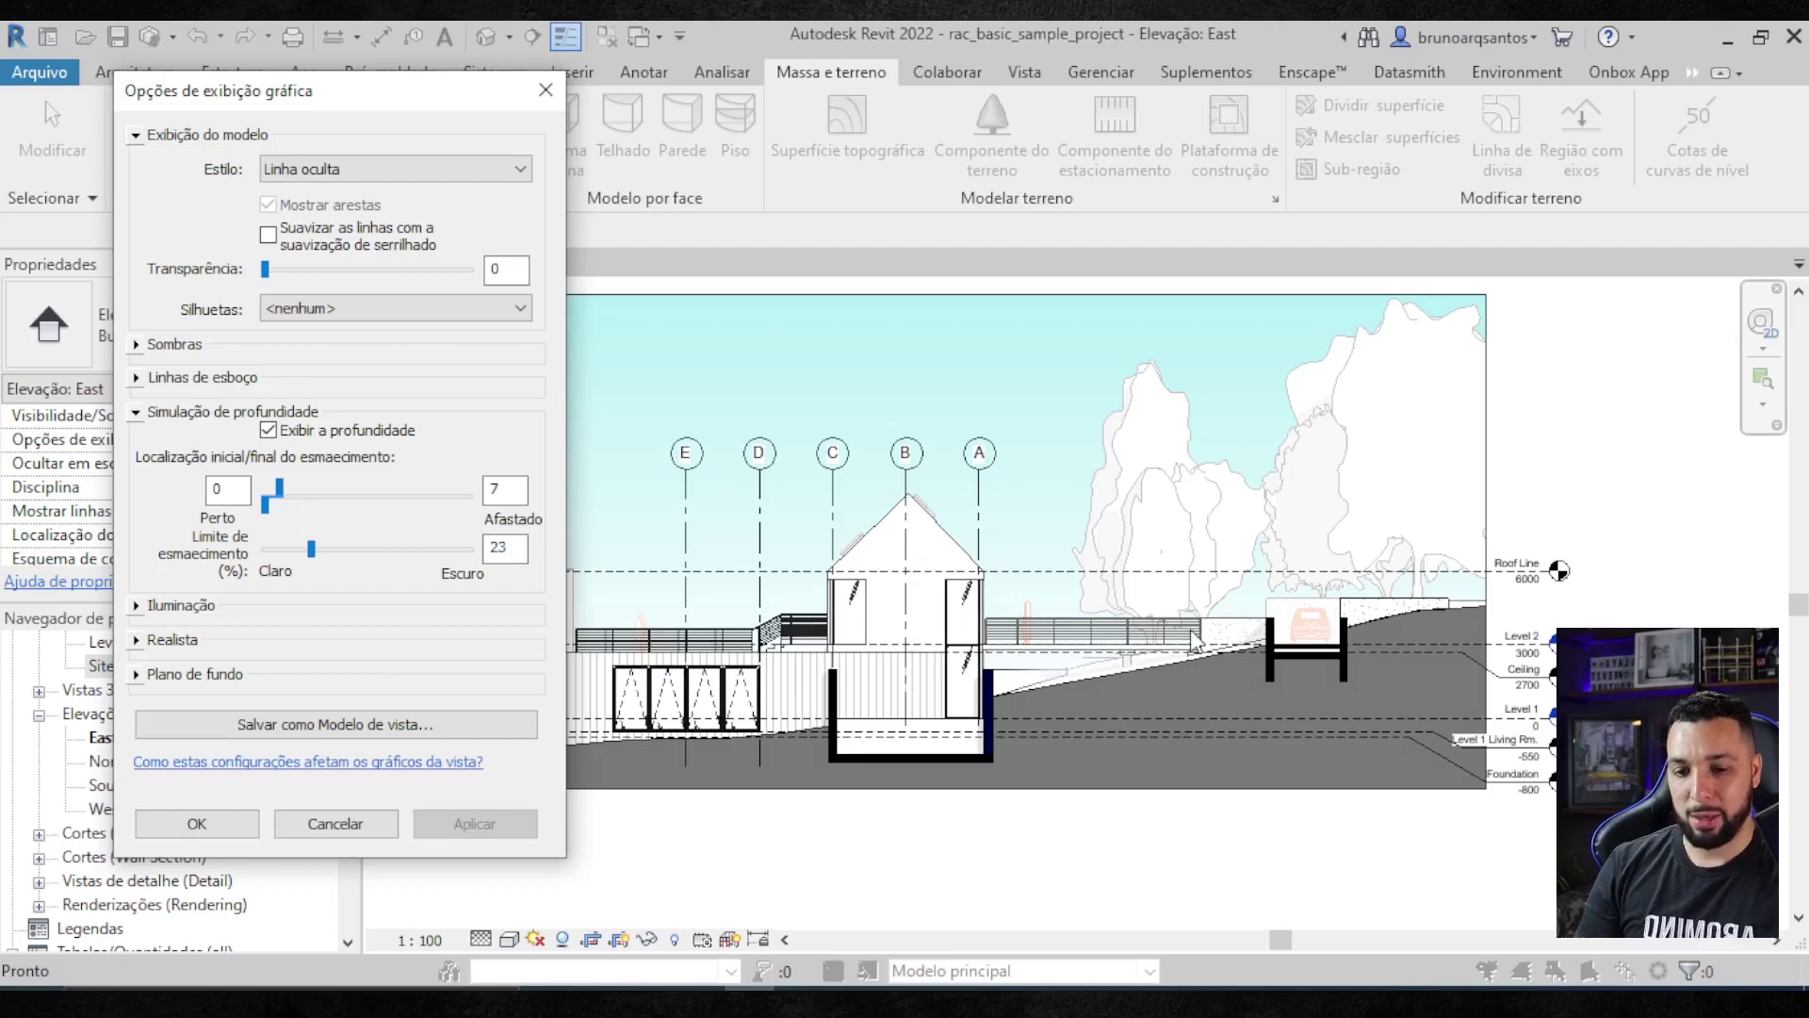
key(Right)
key(Right)
key(Right)
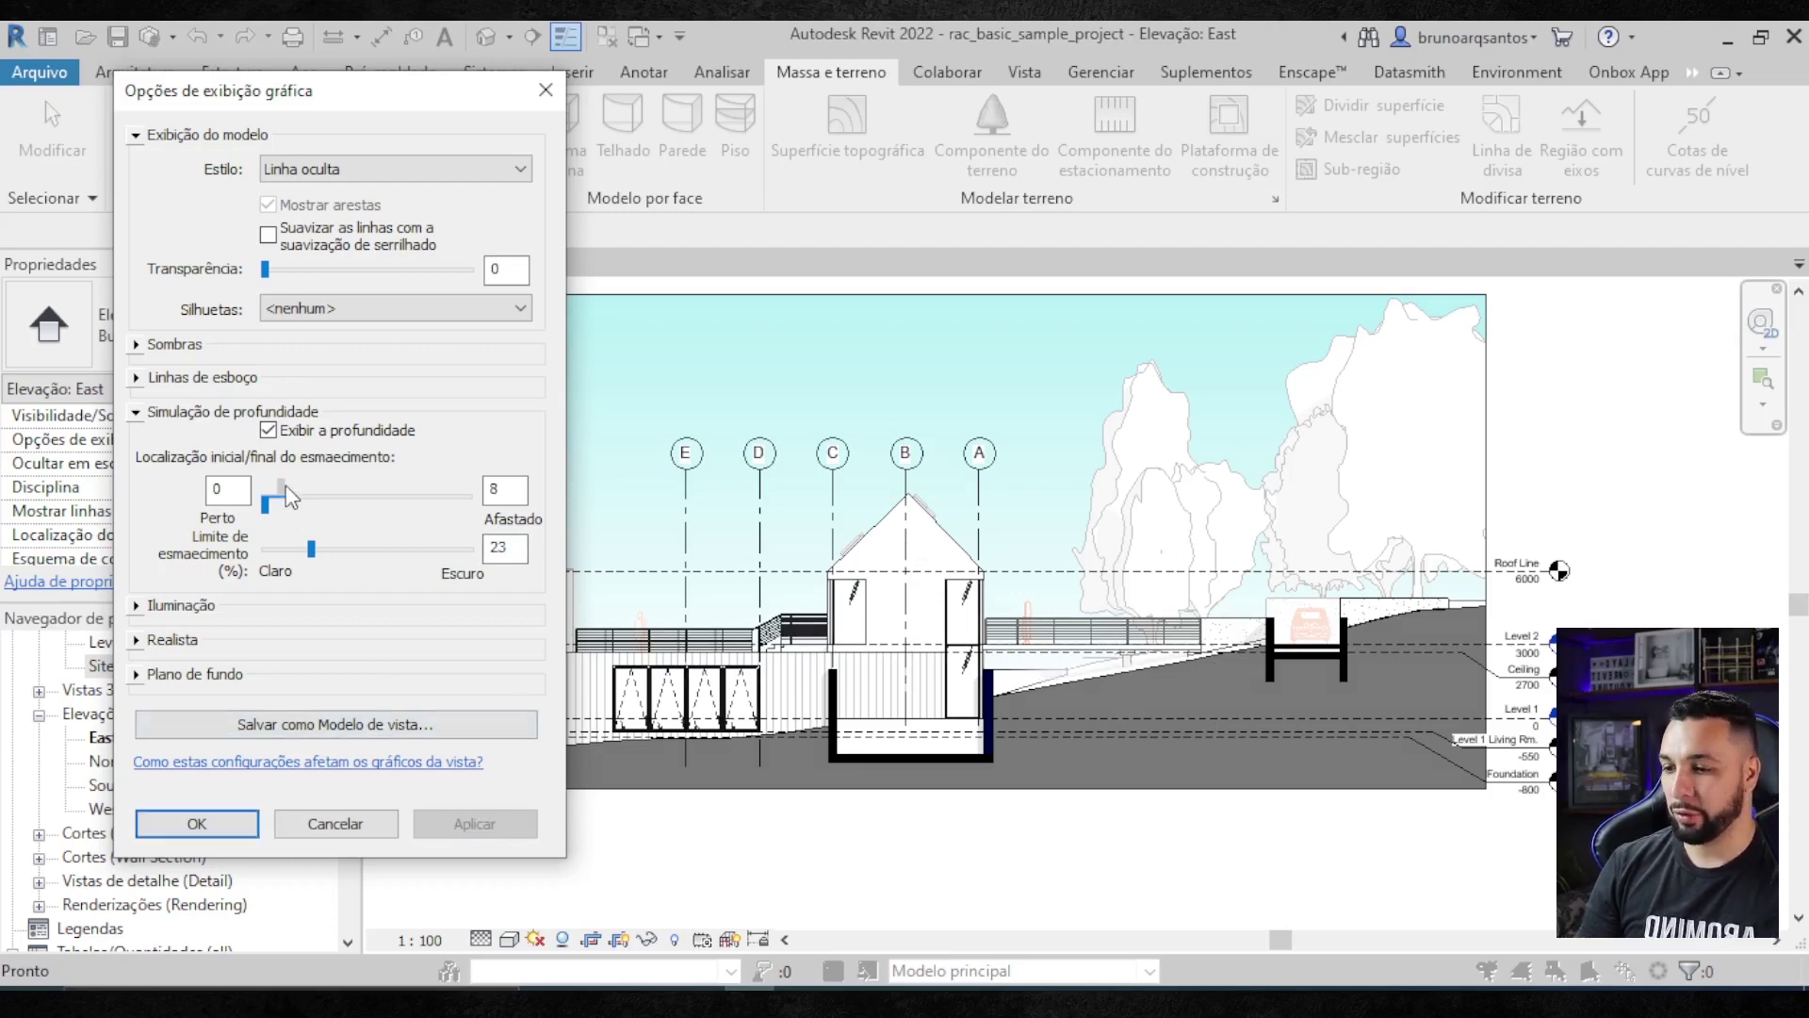
key(Right)
key(Right)
key(Right)
click(510, 831)
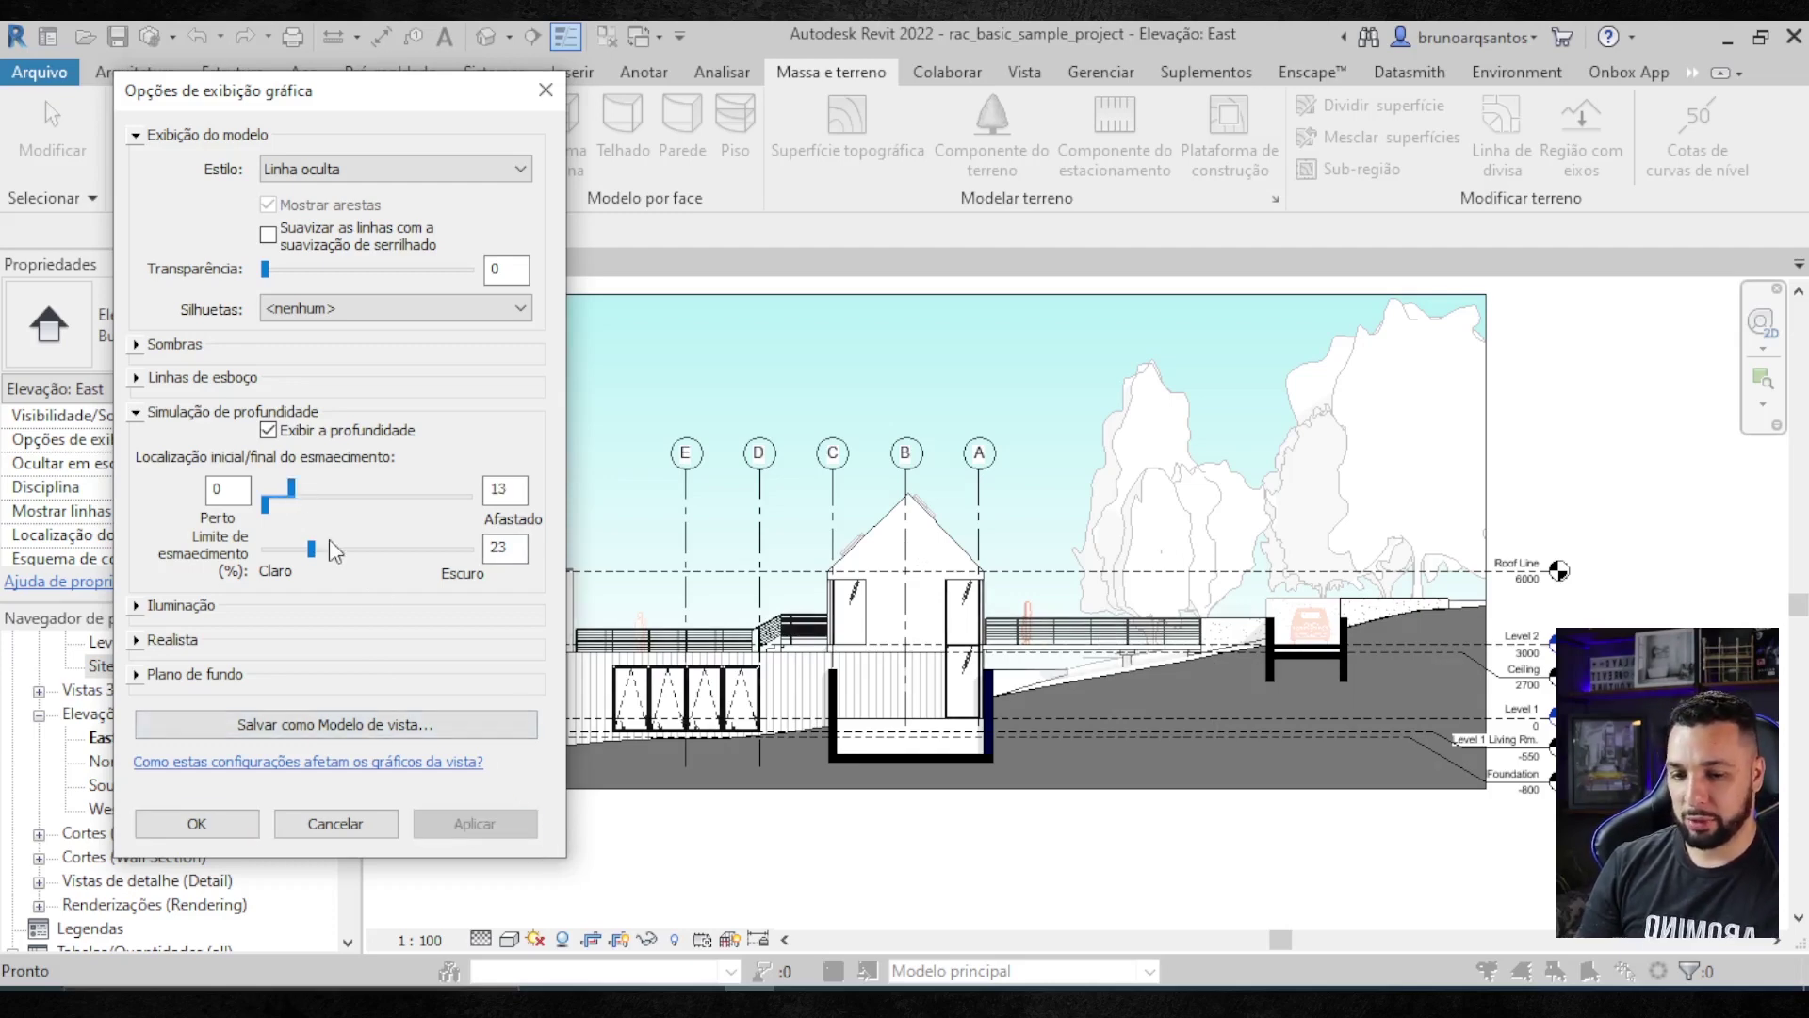
drag(293, 496, 299, 498)
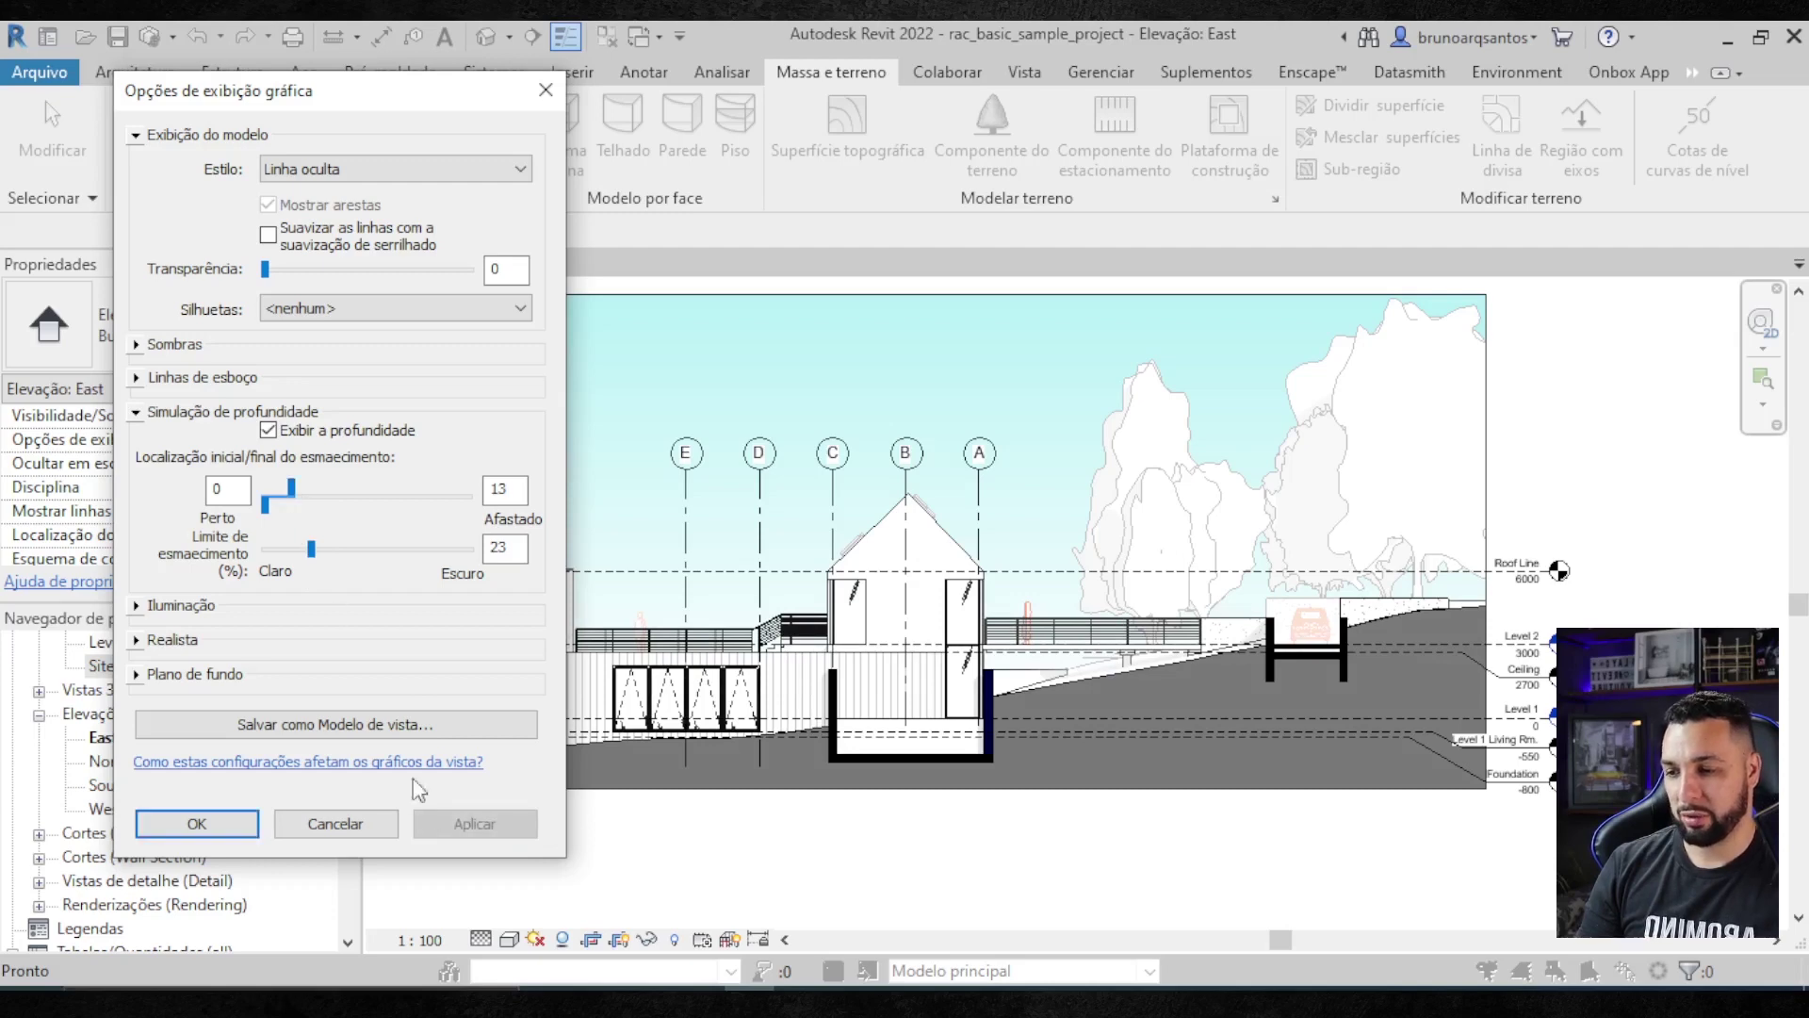
click(191, 823)
- Zoom and pan to the house and select the tall curtain wall beside gridline A
scroll(903, 768, up, 1)
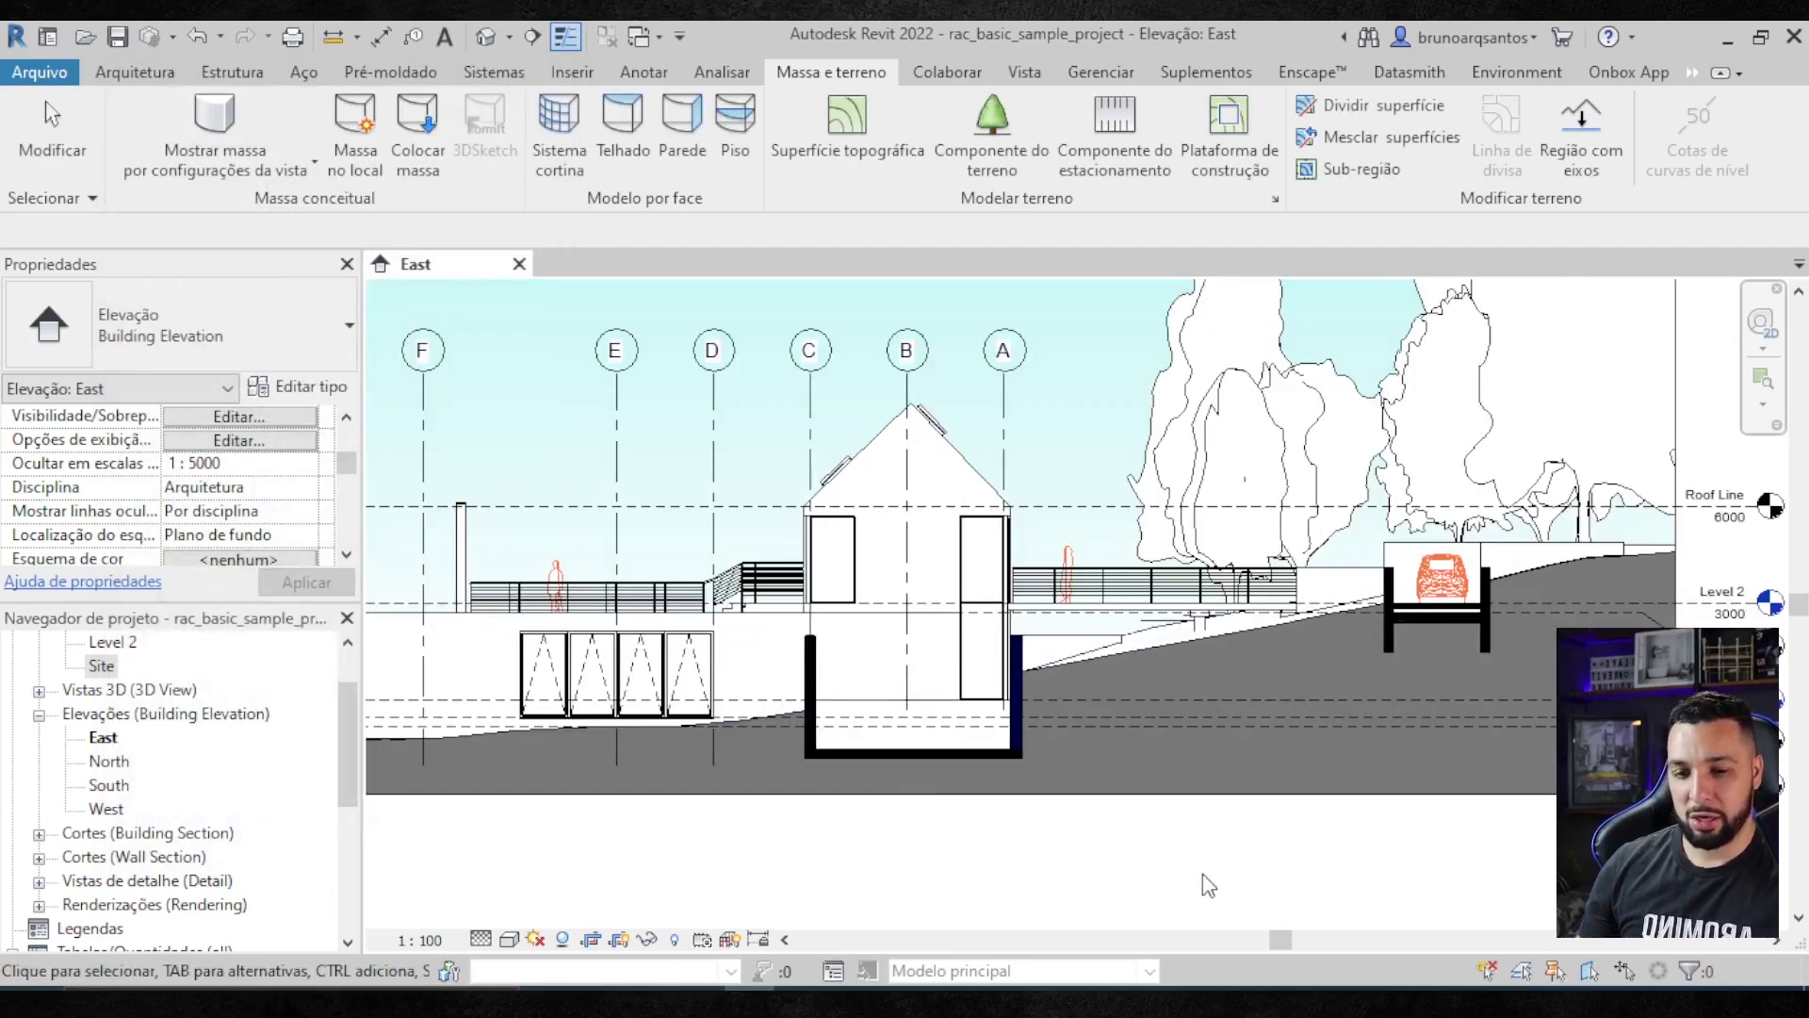
scroll(1203, 886, down, 1)
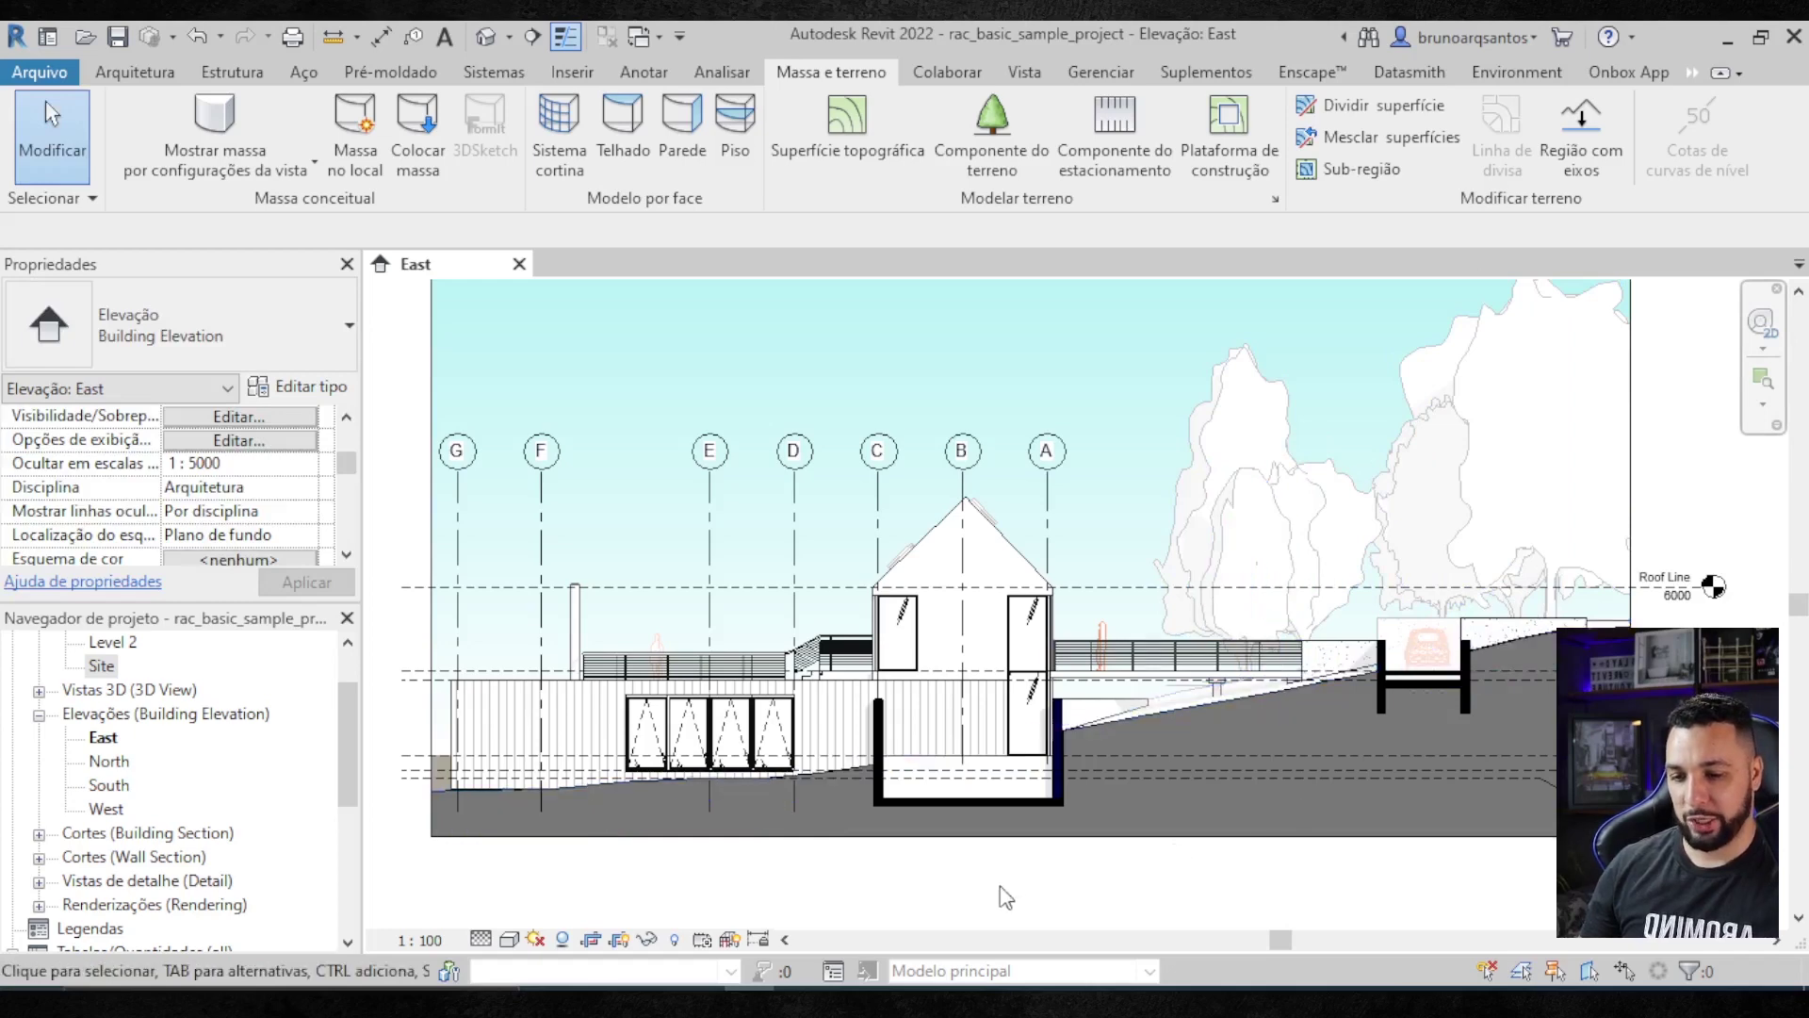
scroll(754, 716, down, 1)
scroll(751, 714, up, 1)
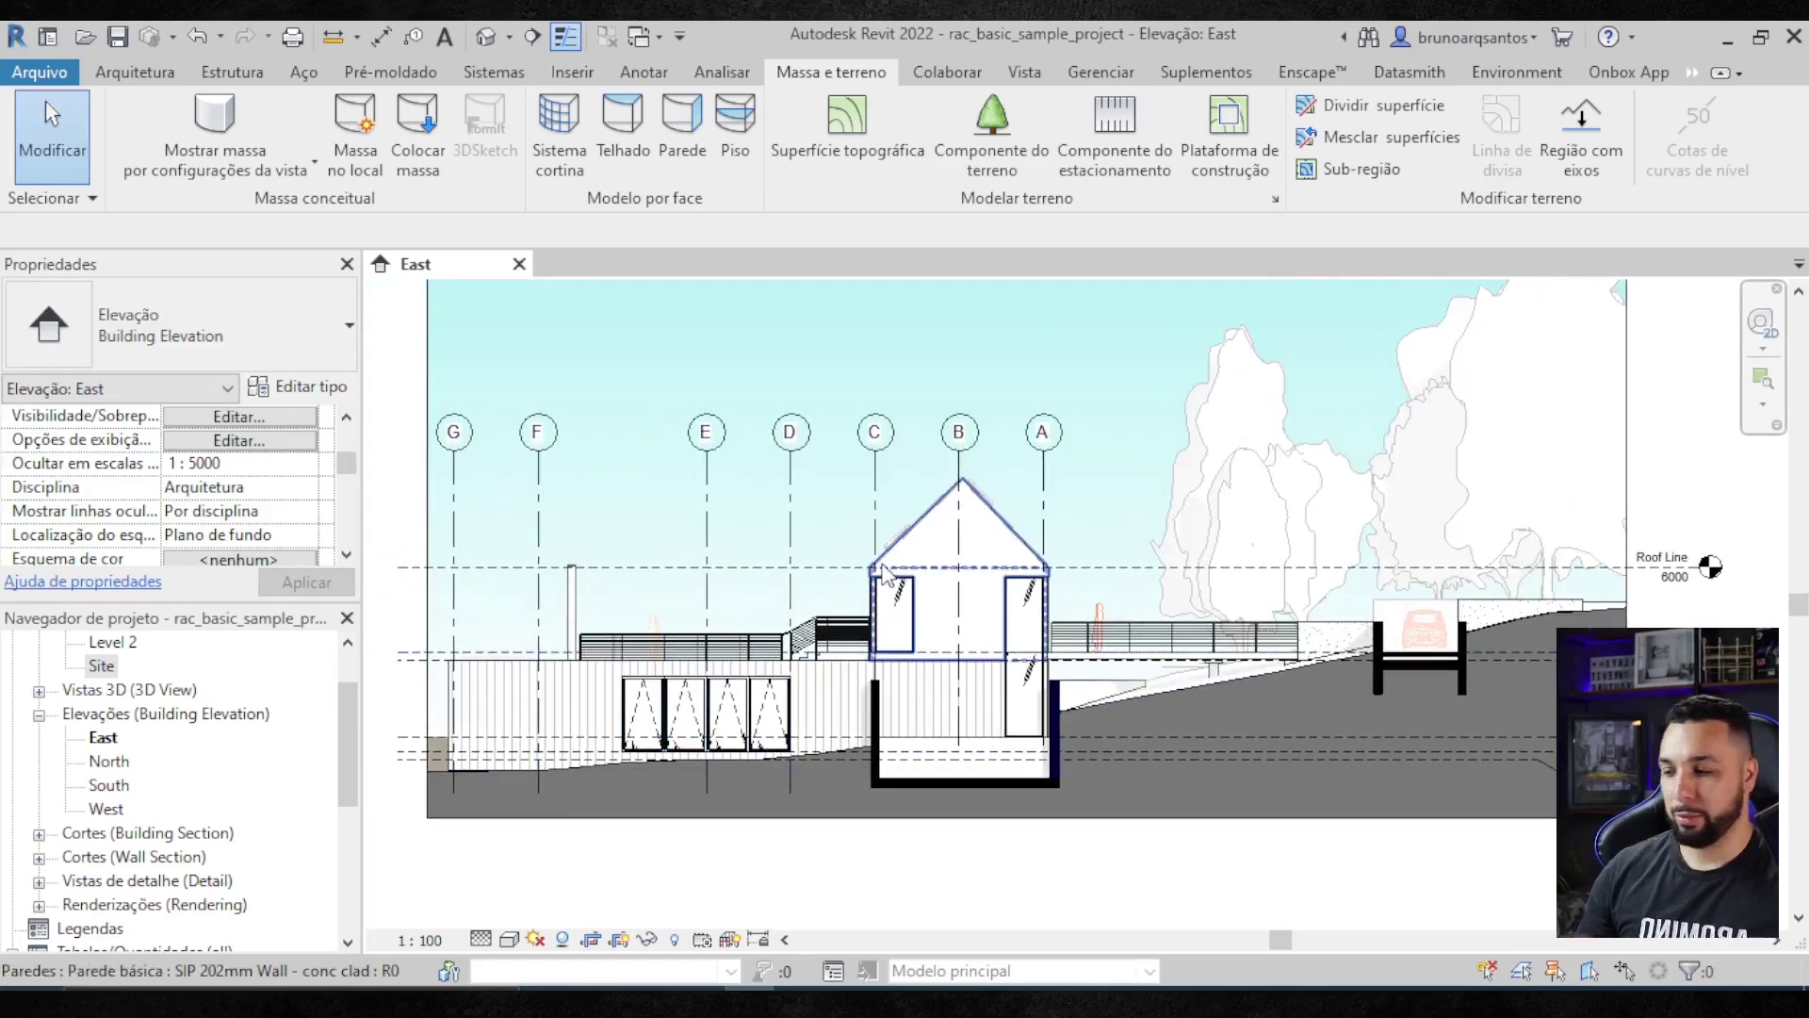
scroll(1098, 705, down, 1)
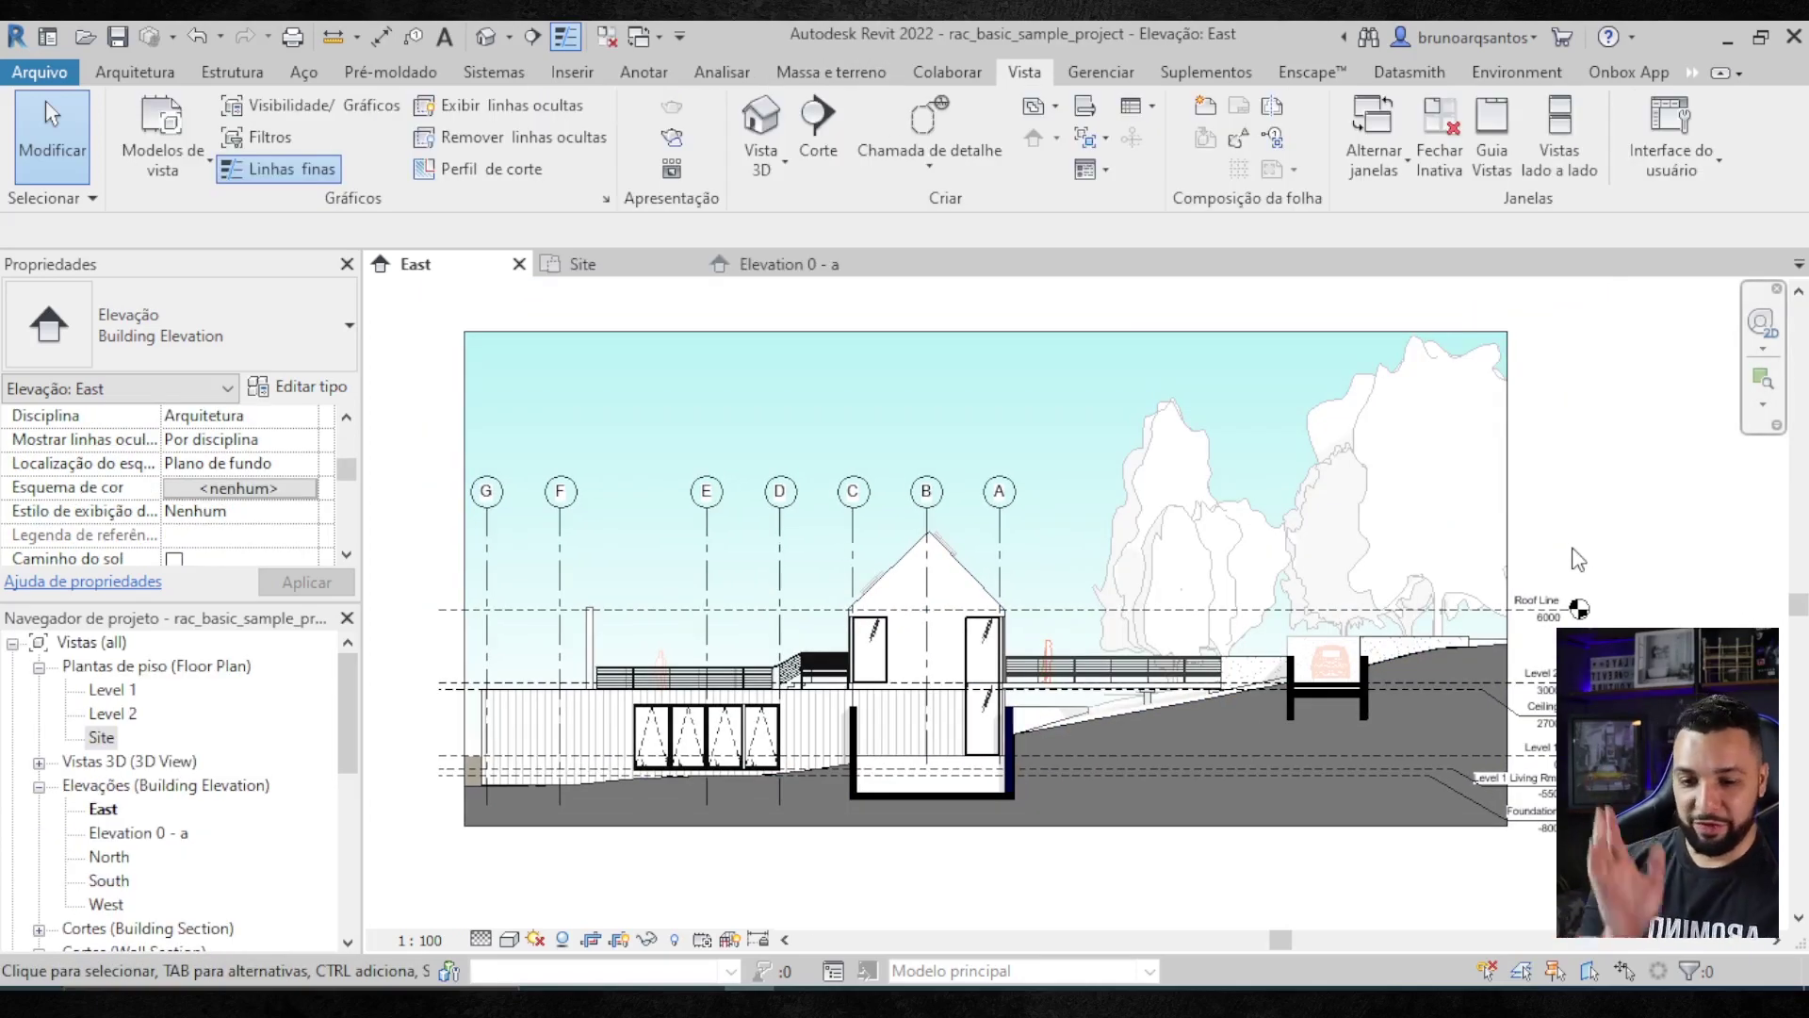
middle_drag(1580, 560, 1602, 550)
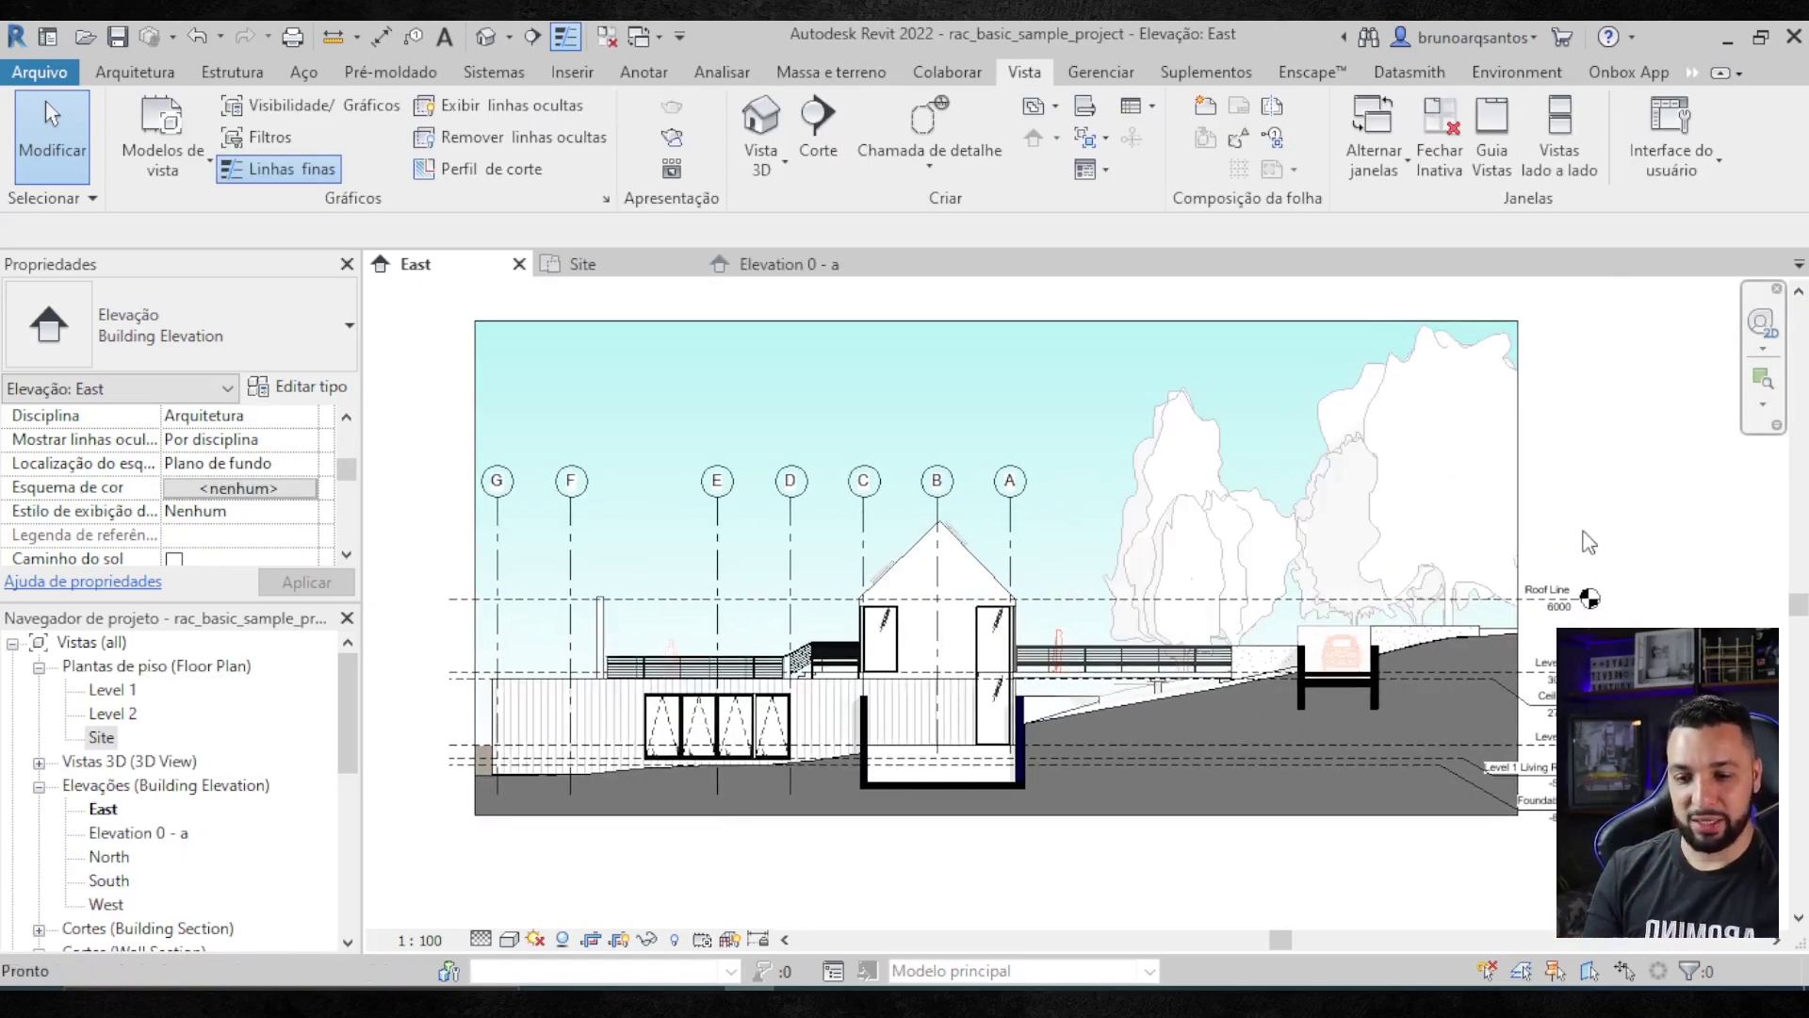
scroll(885, 730, up, 2)
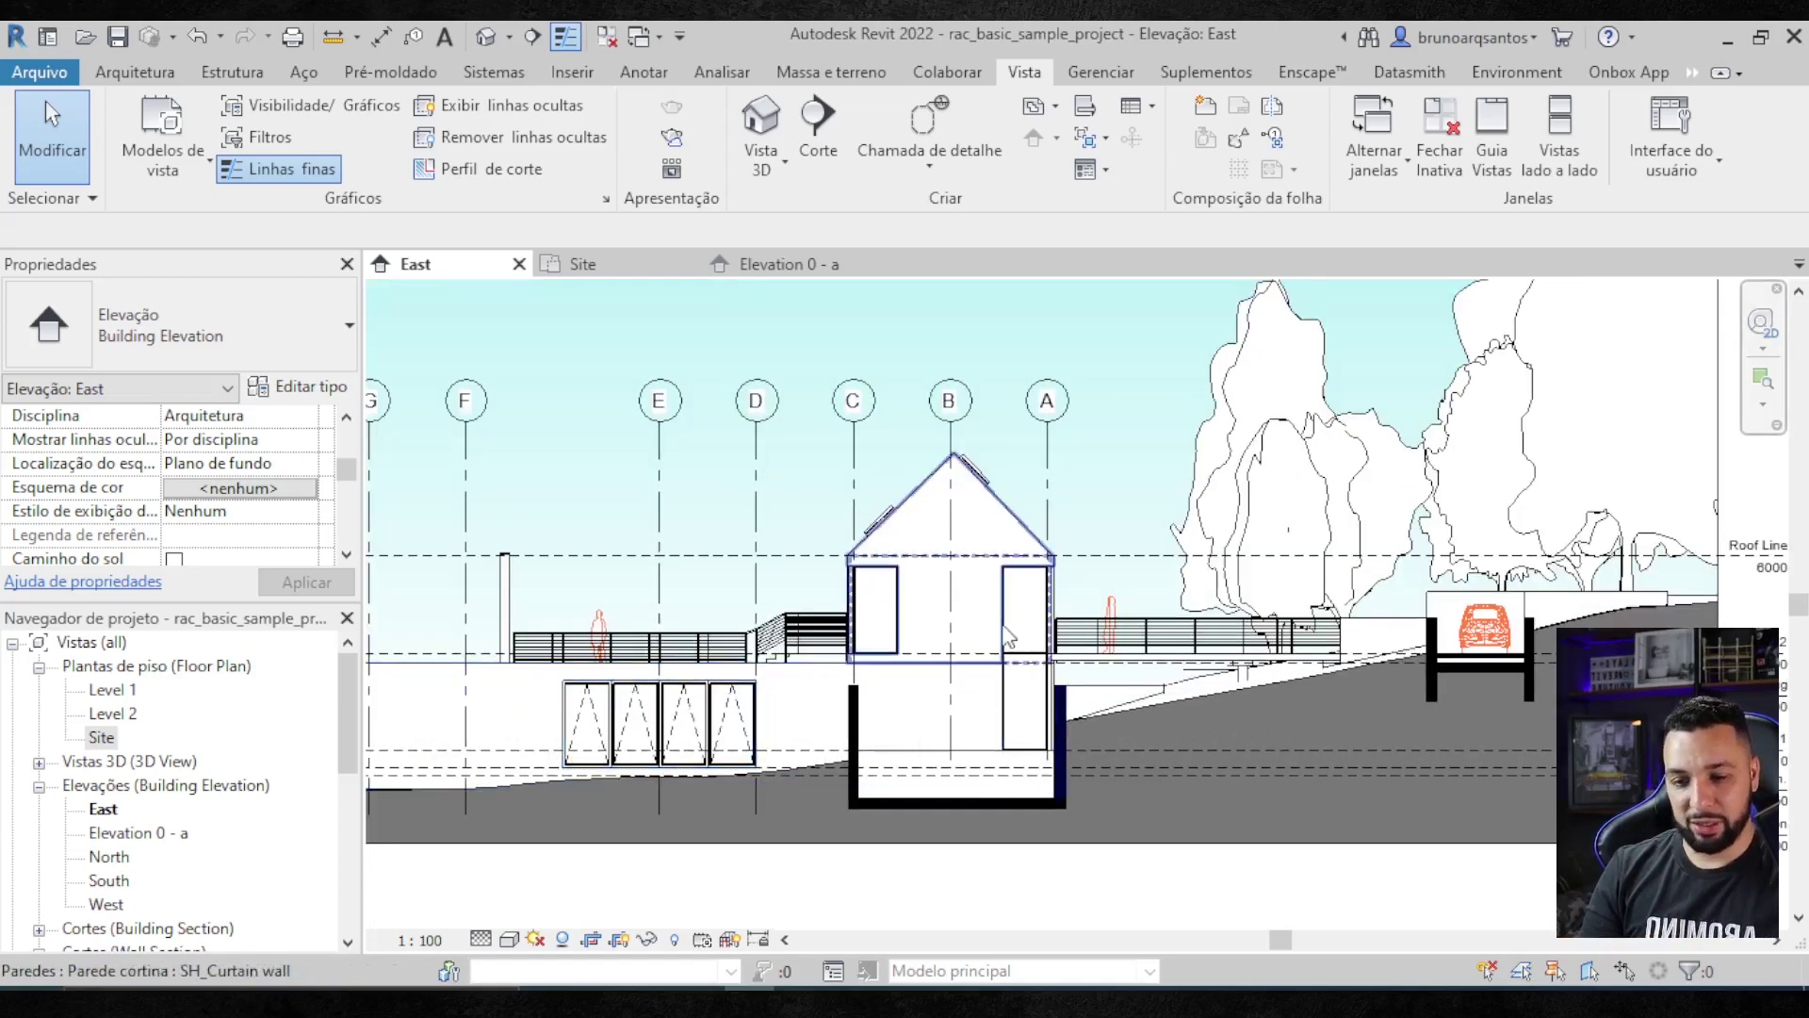
click(1030, 626)
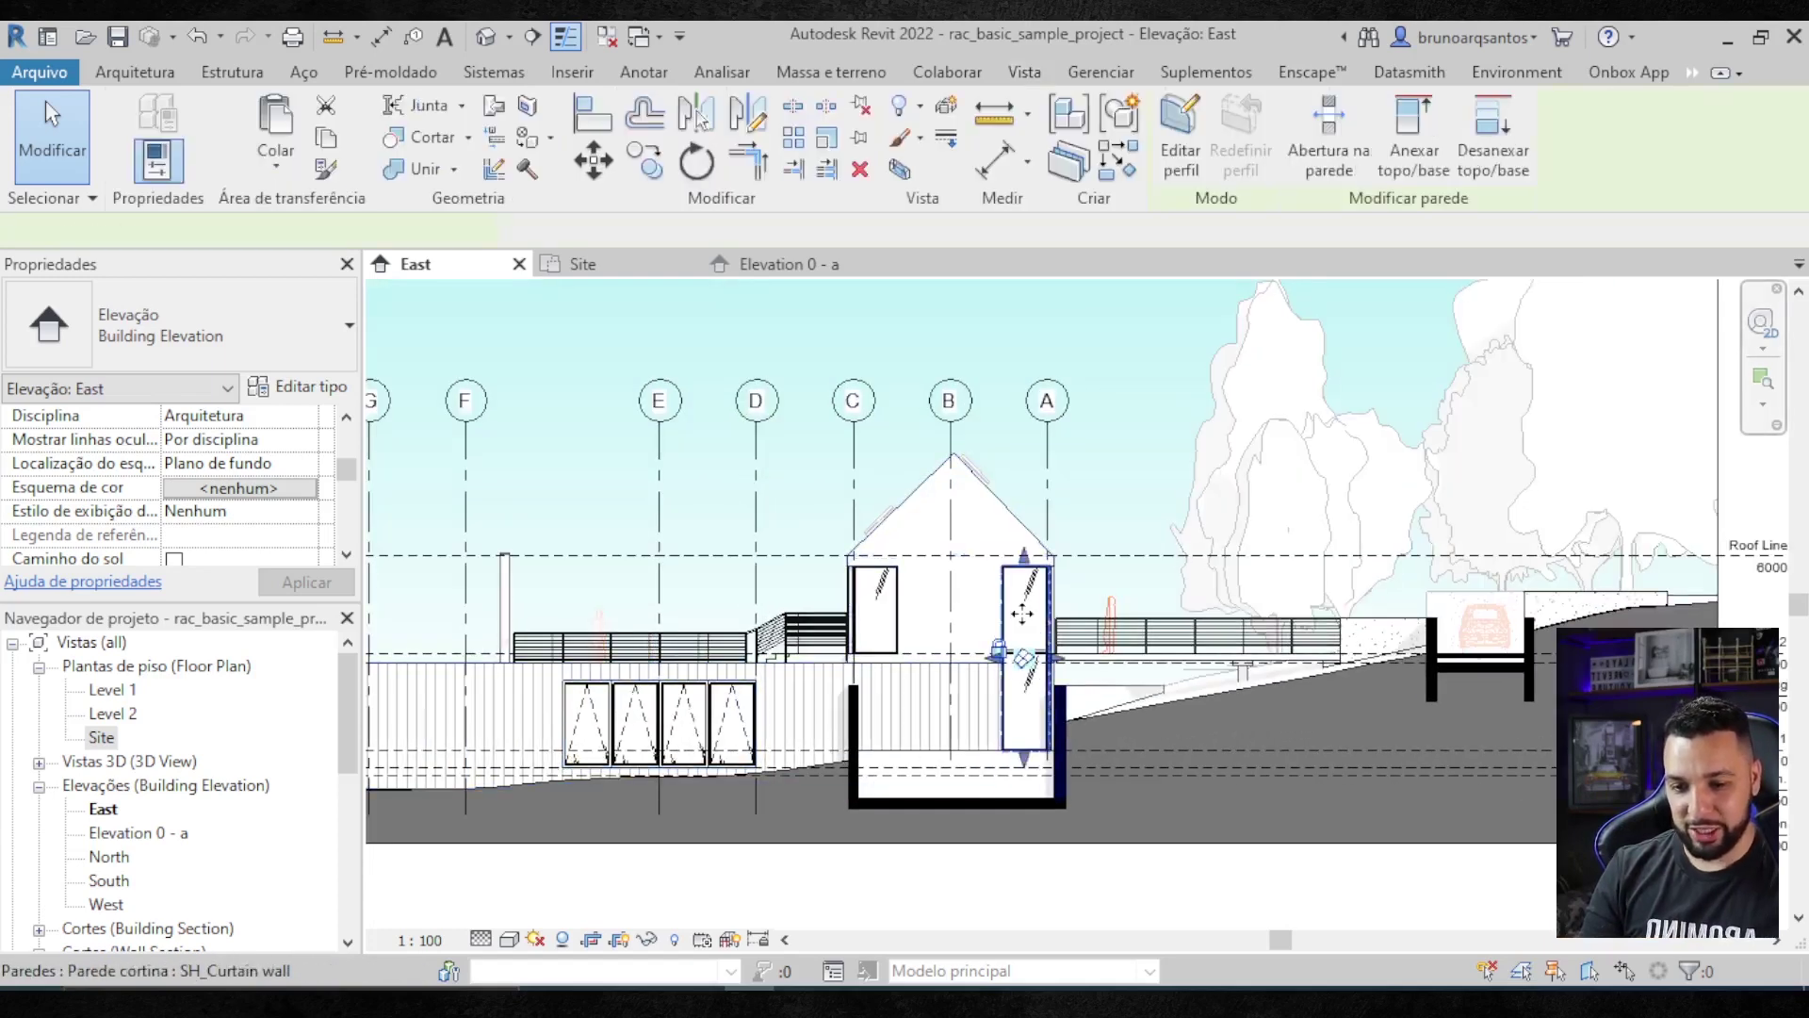
- Override the curtain wall's surface foreground to a solid fill in cyan (RGB 066-255-255)
right_click(1030, 626)
mouse_move(1159, 550)
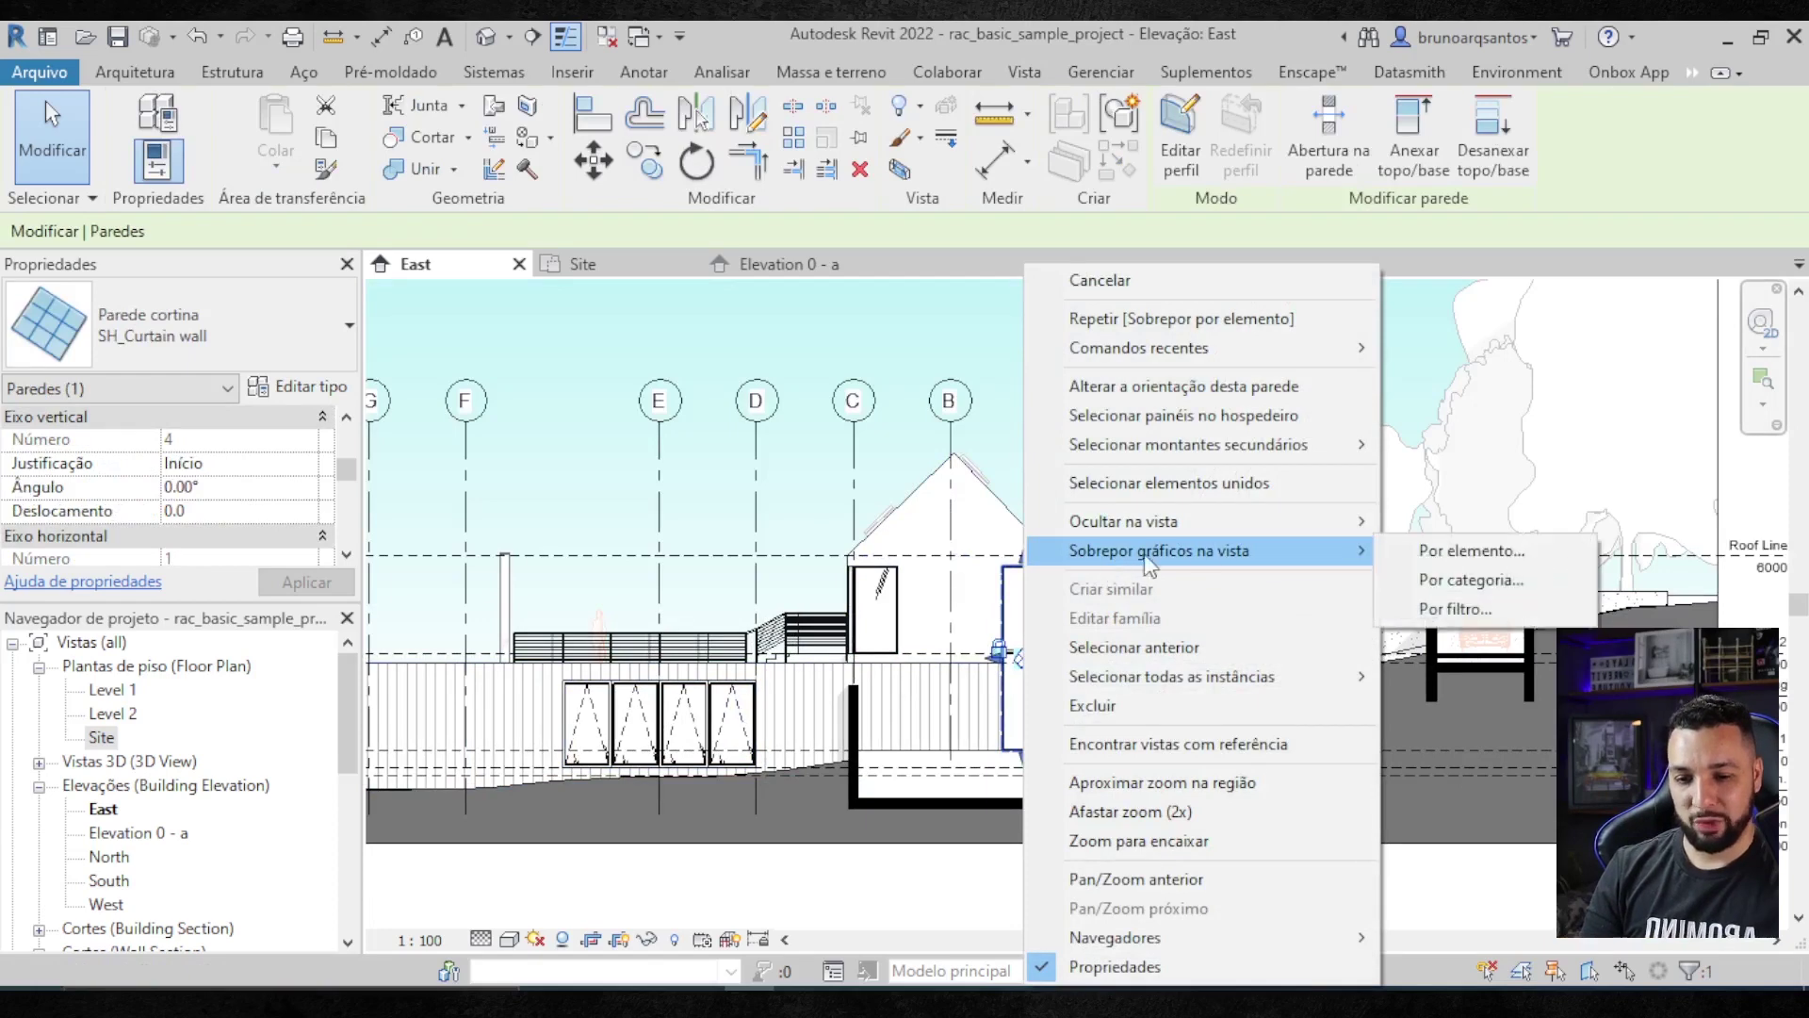
click(1464, 556)
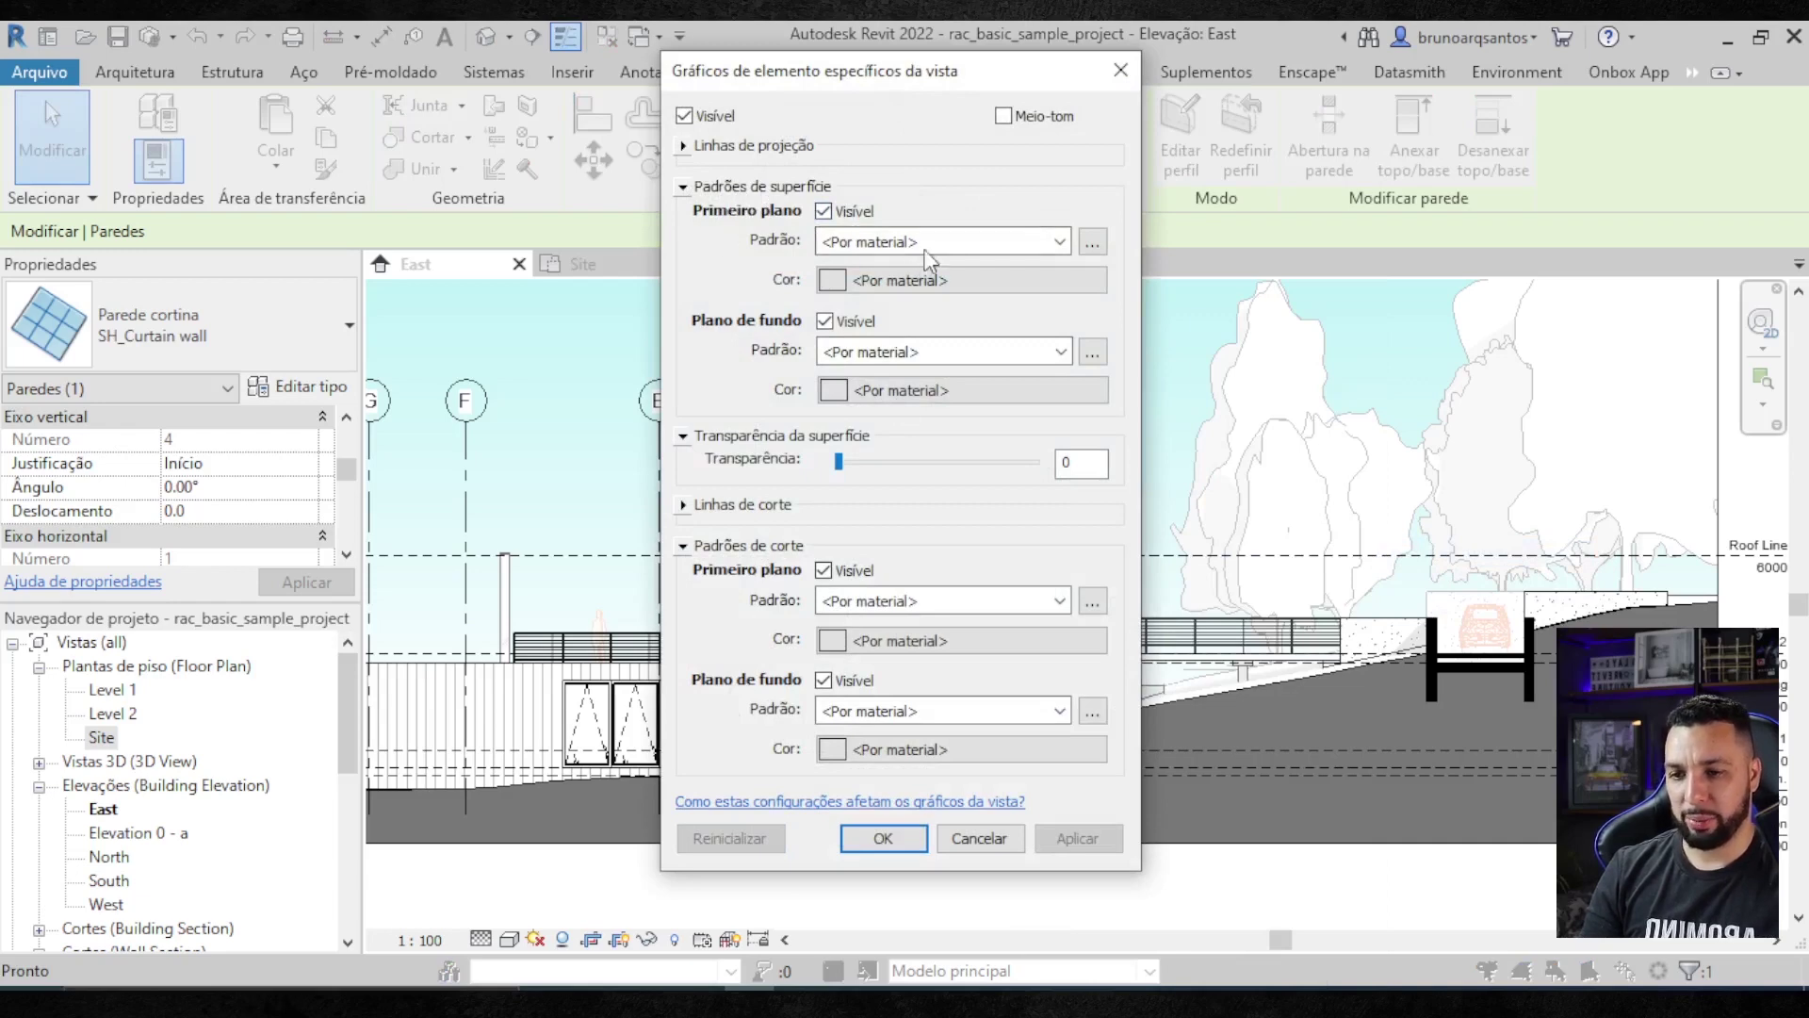
click(942, 241)
click(905, 286)
click(885, 280)
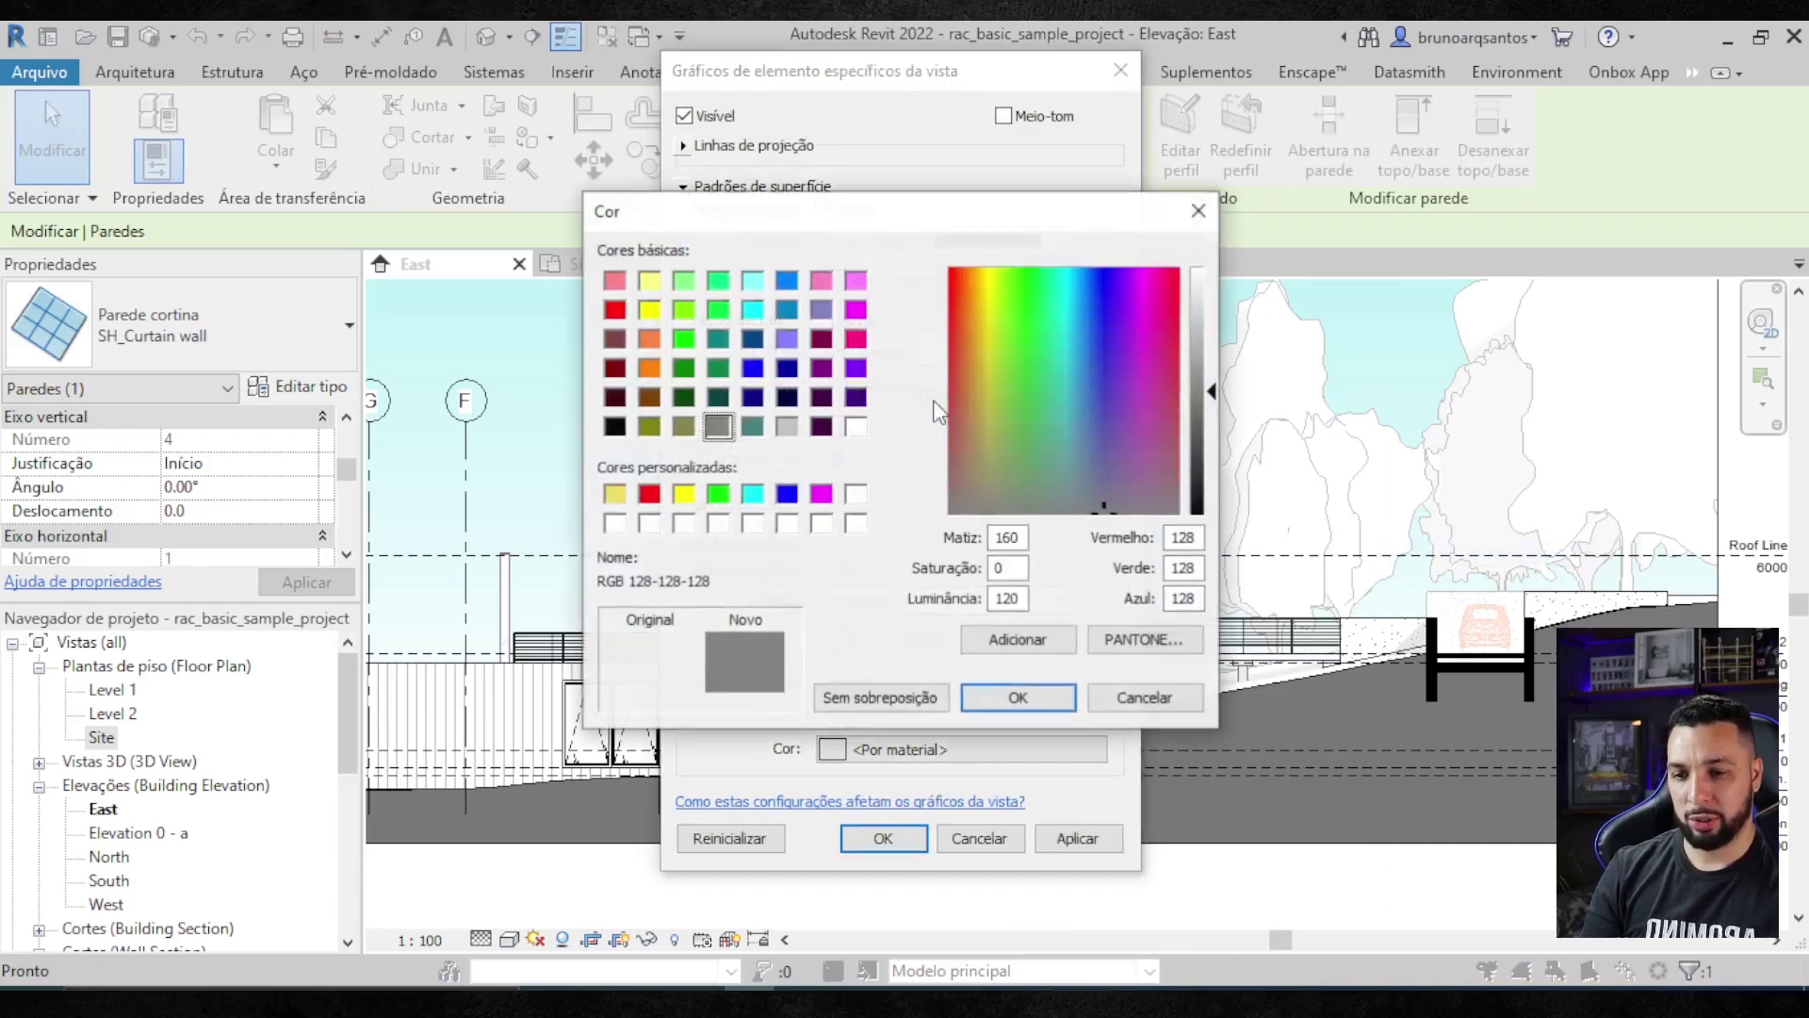
click(752, 310)
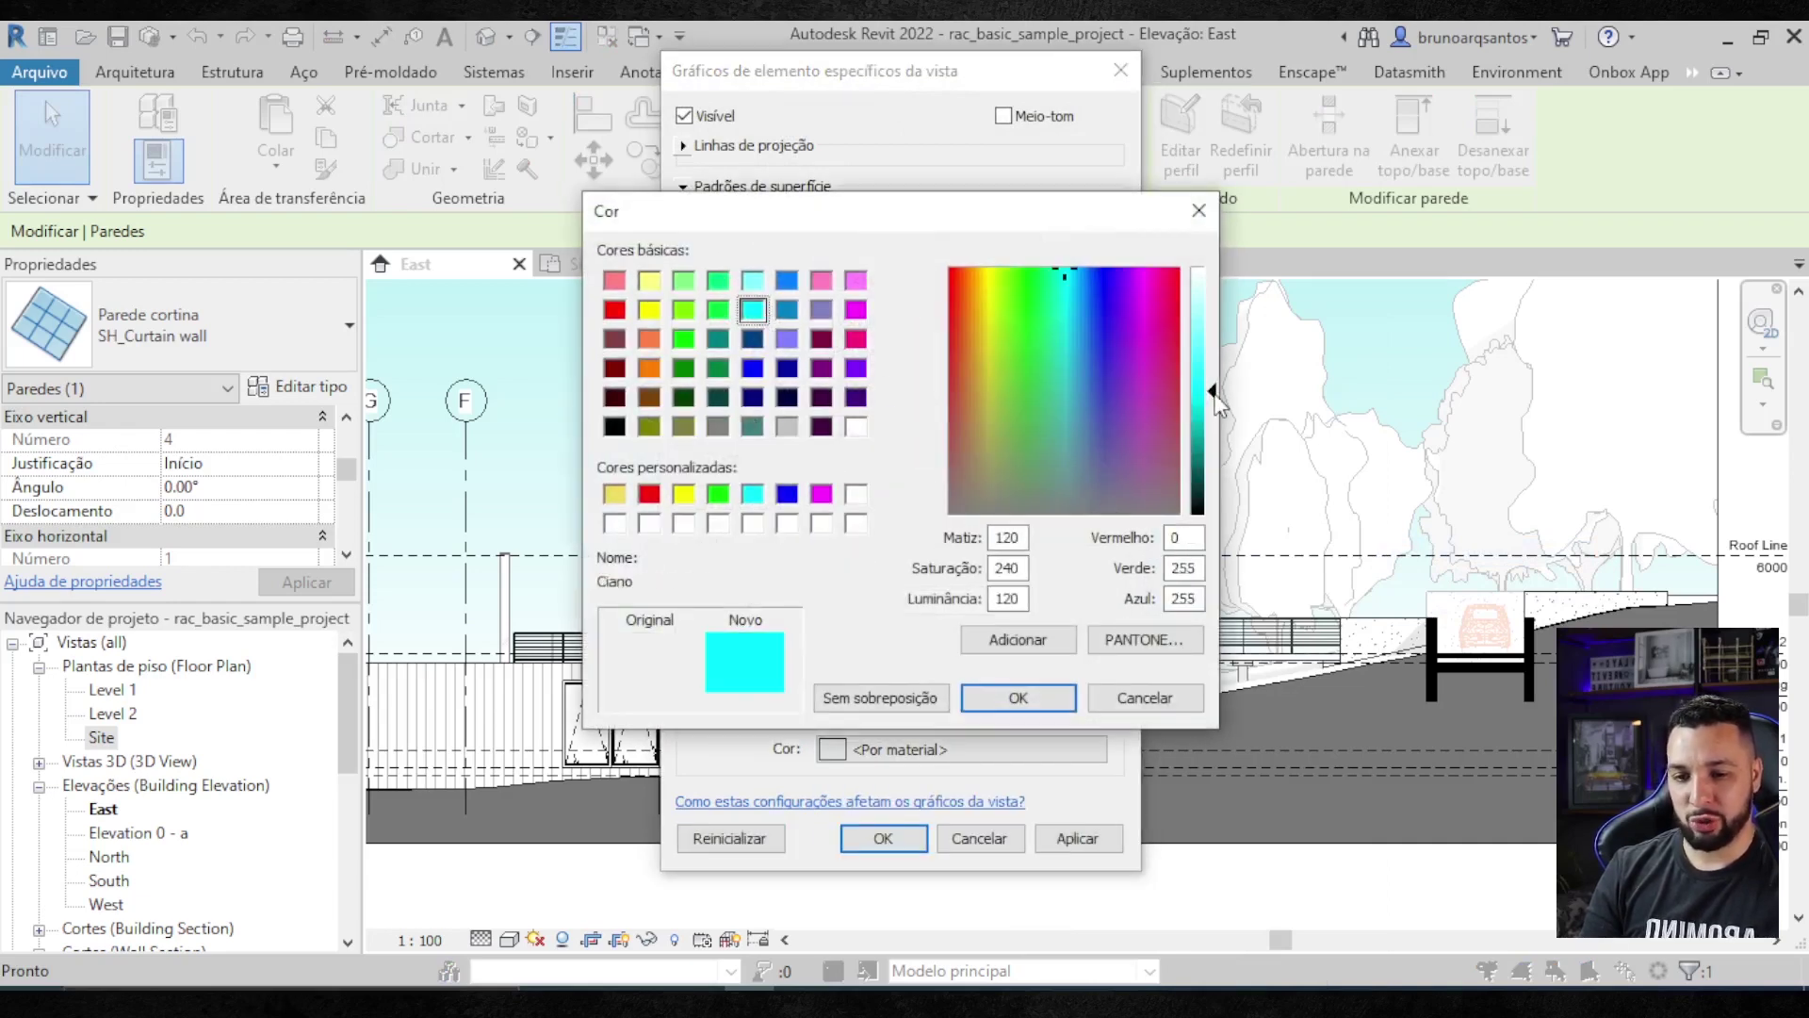
click(1065, 697)
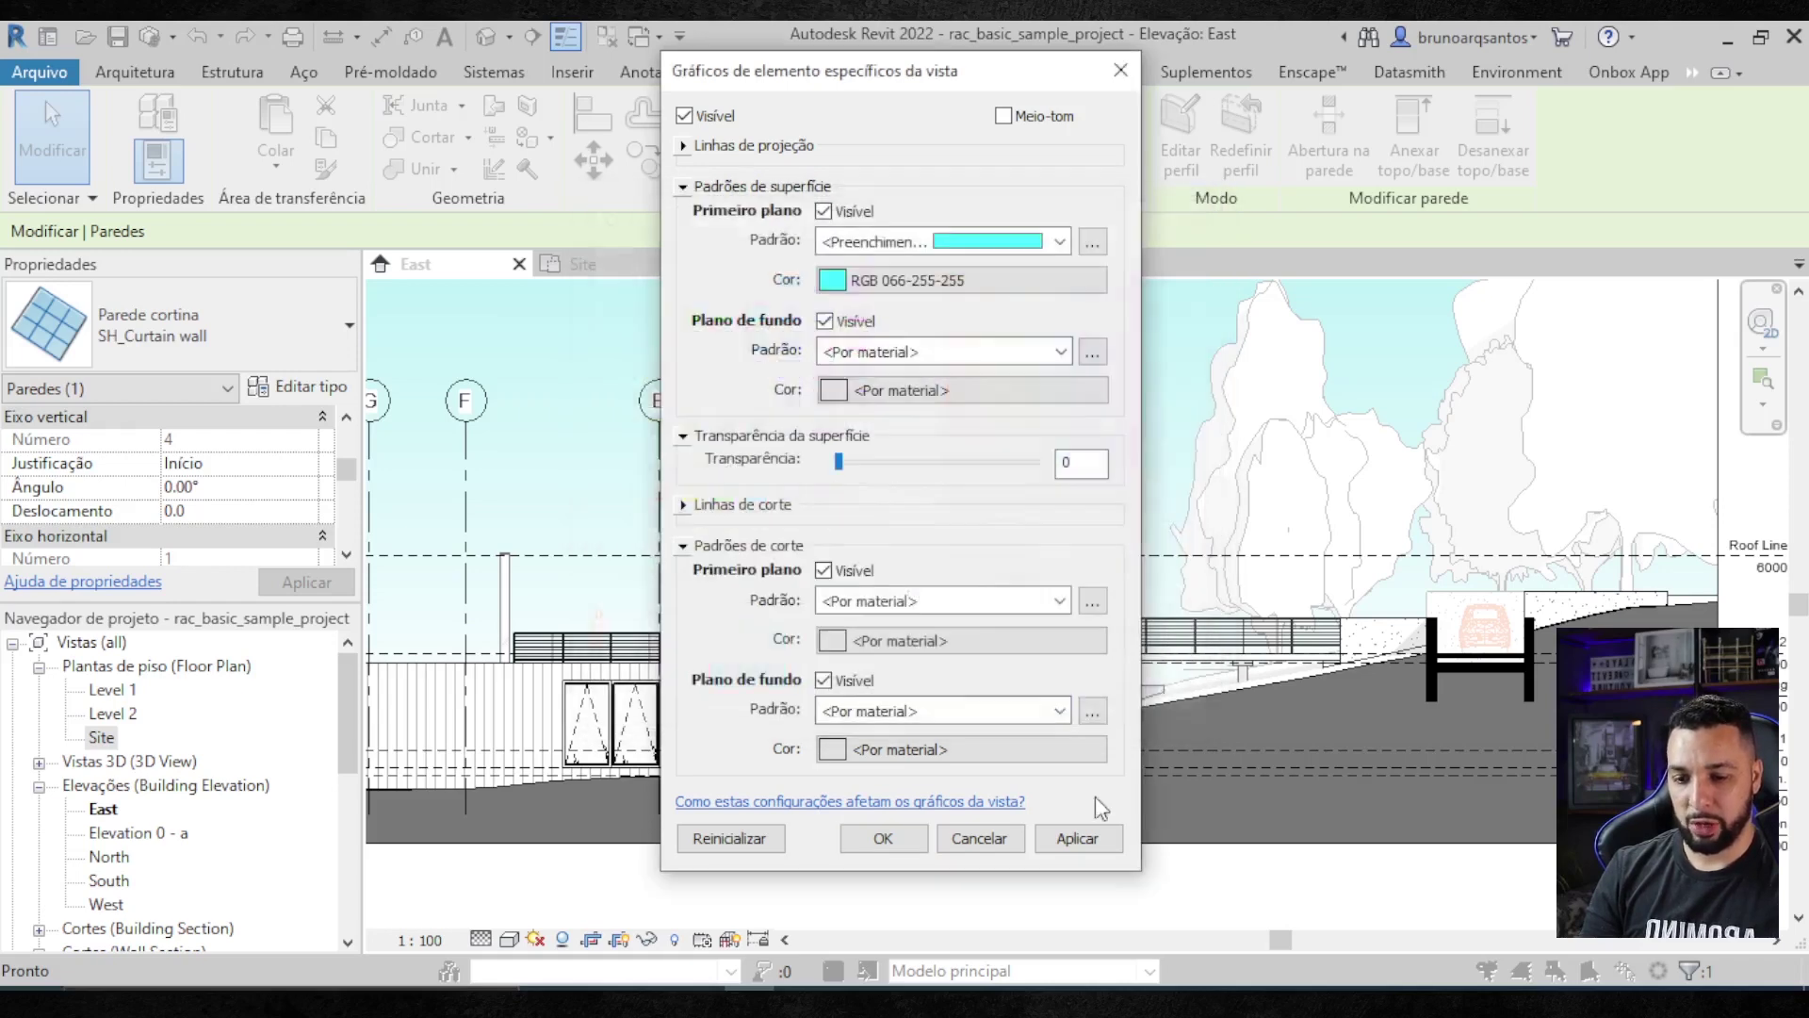
click(853, 844)
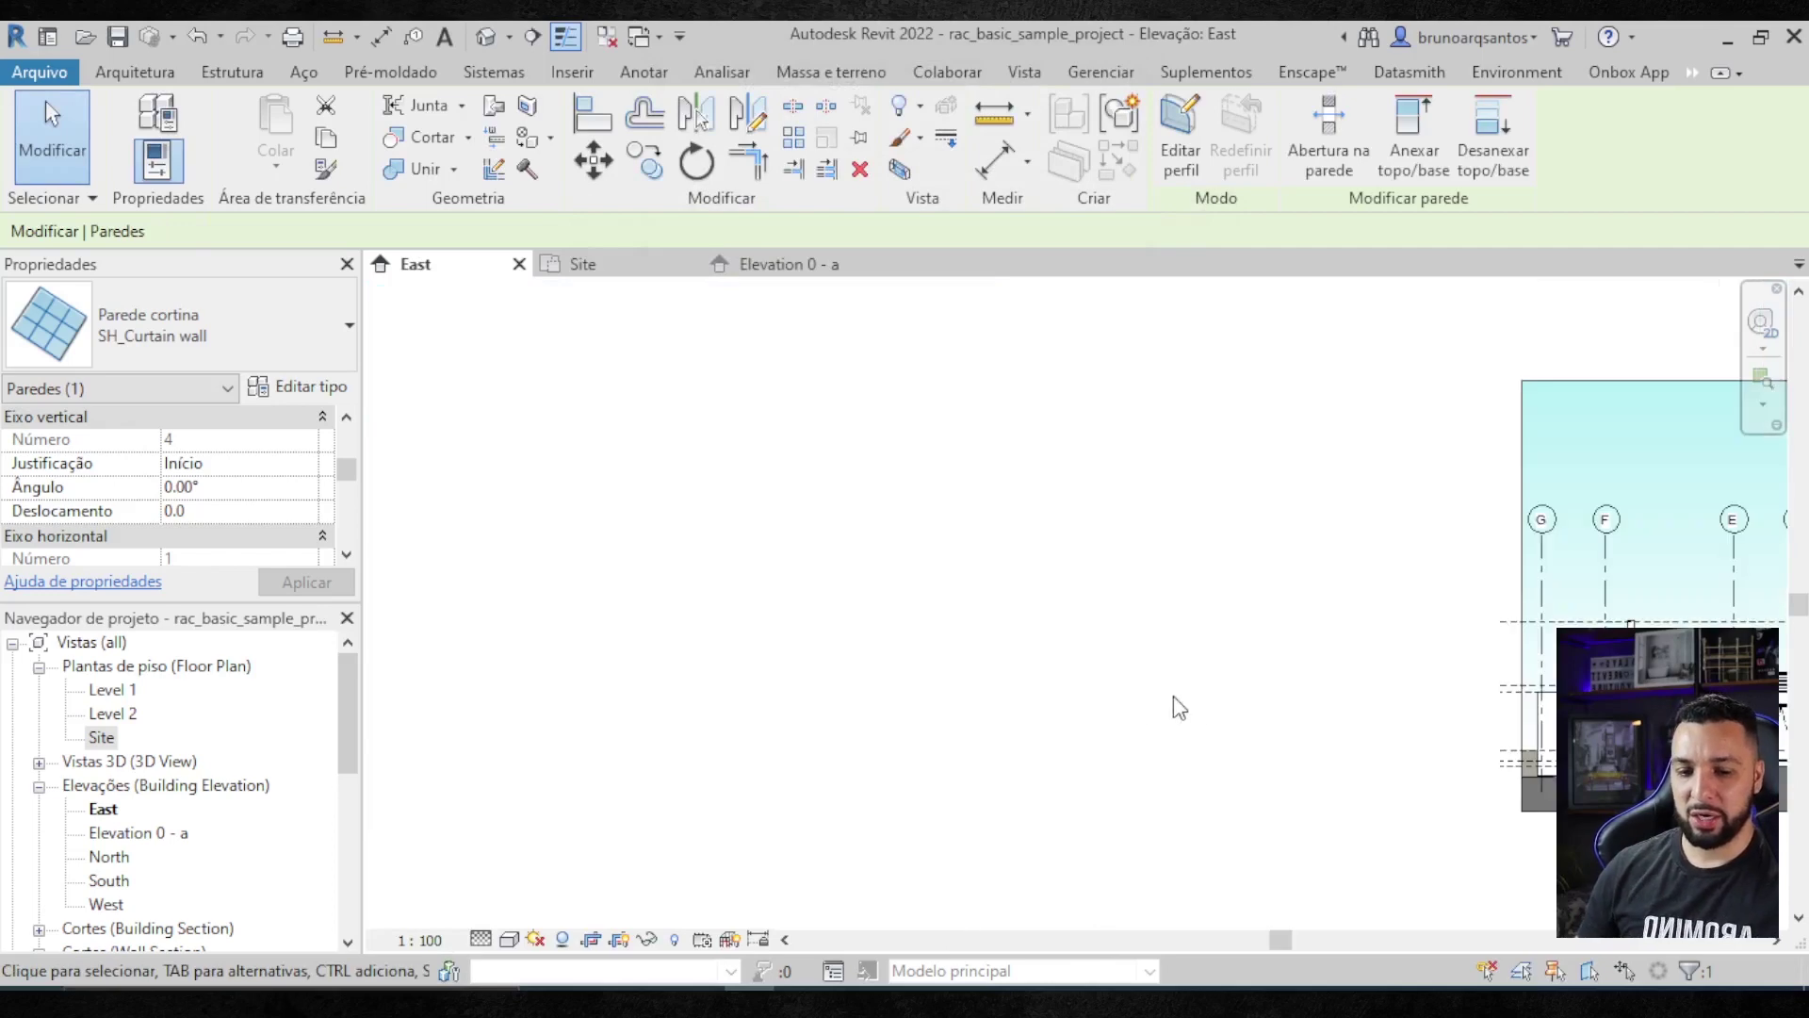
key(Escape)
scroll(1107, 806, up, 3)
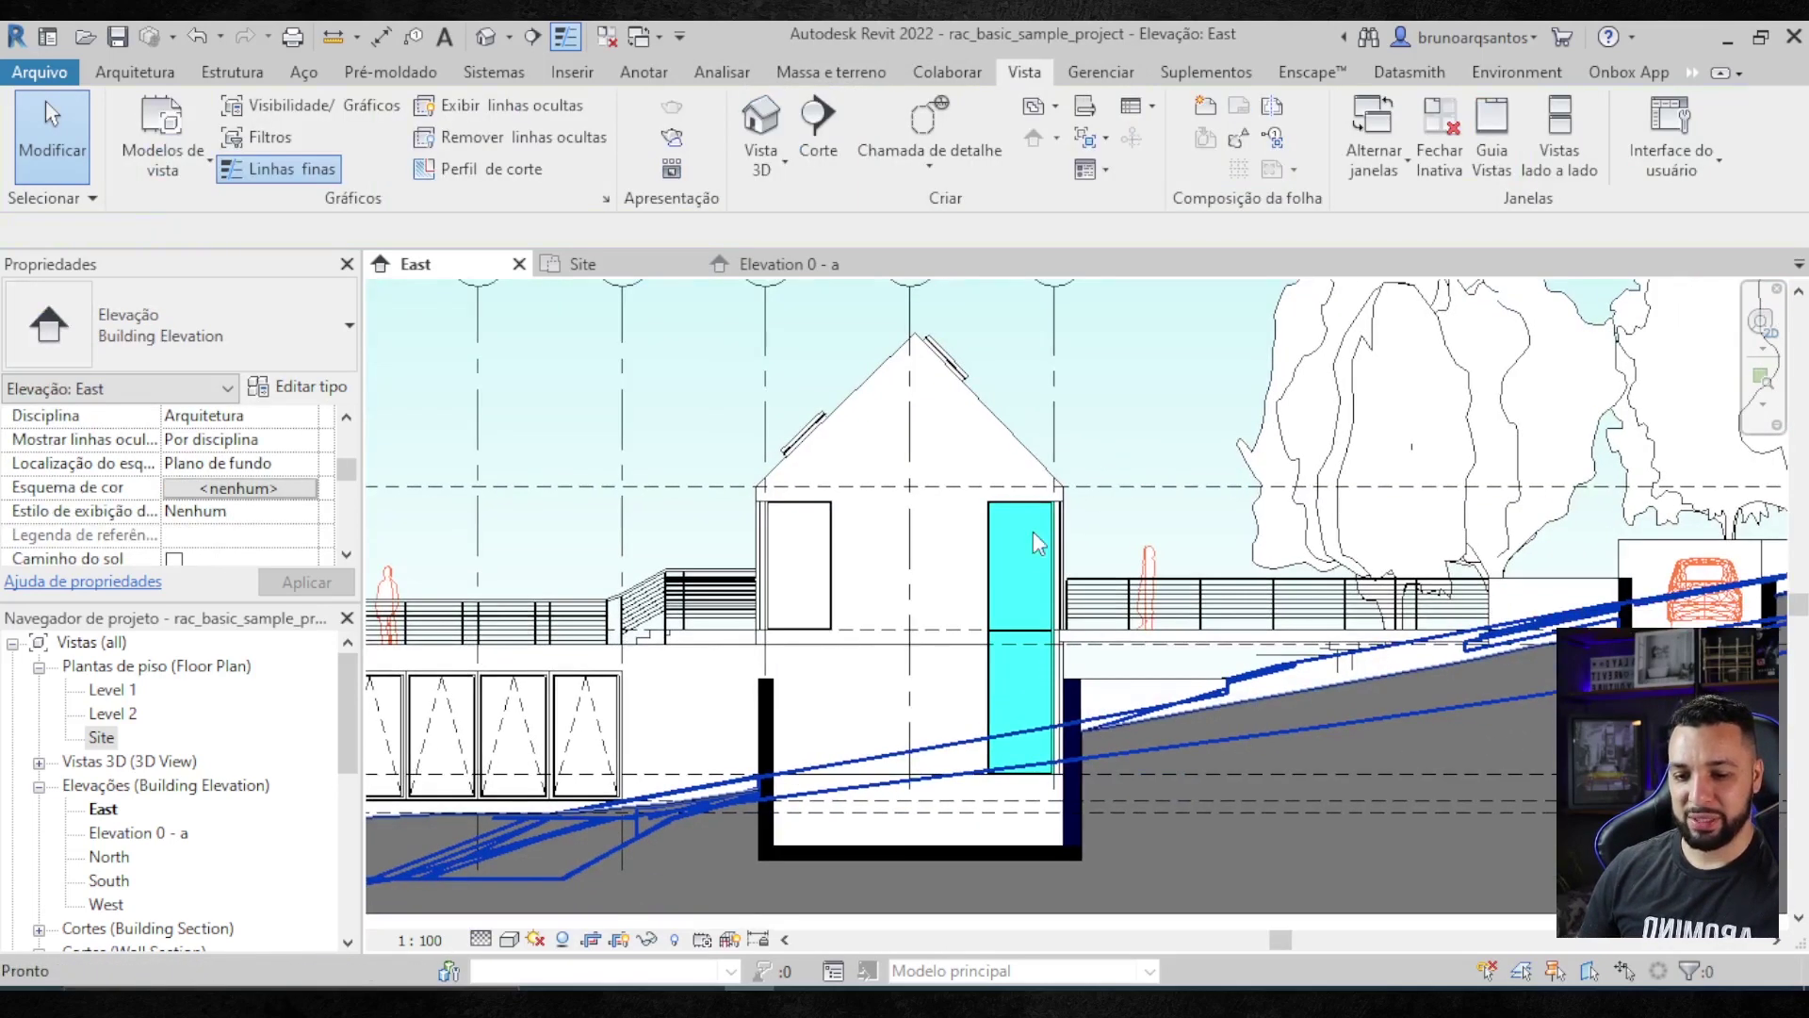
scroll(813, 506, down, 1)
scroll(848, 556, down, 1)
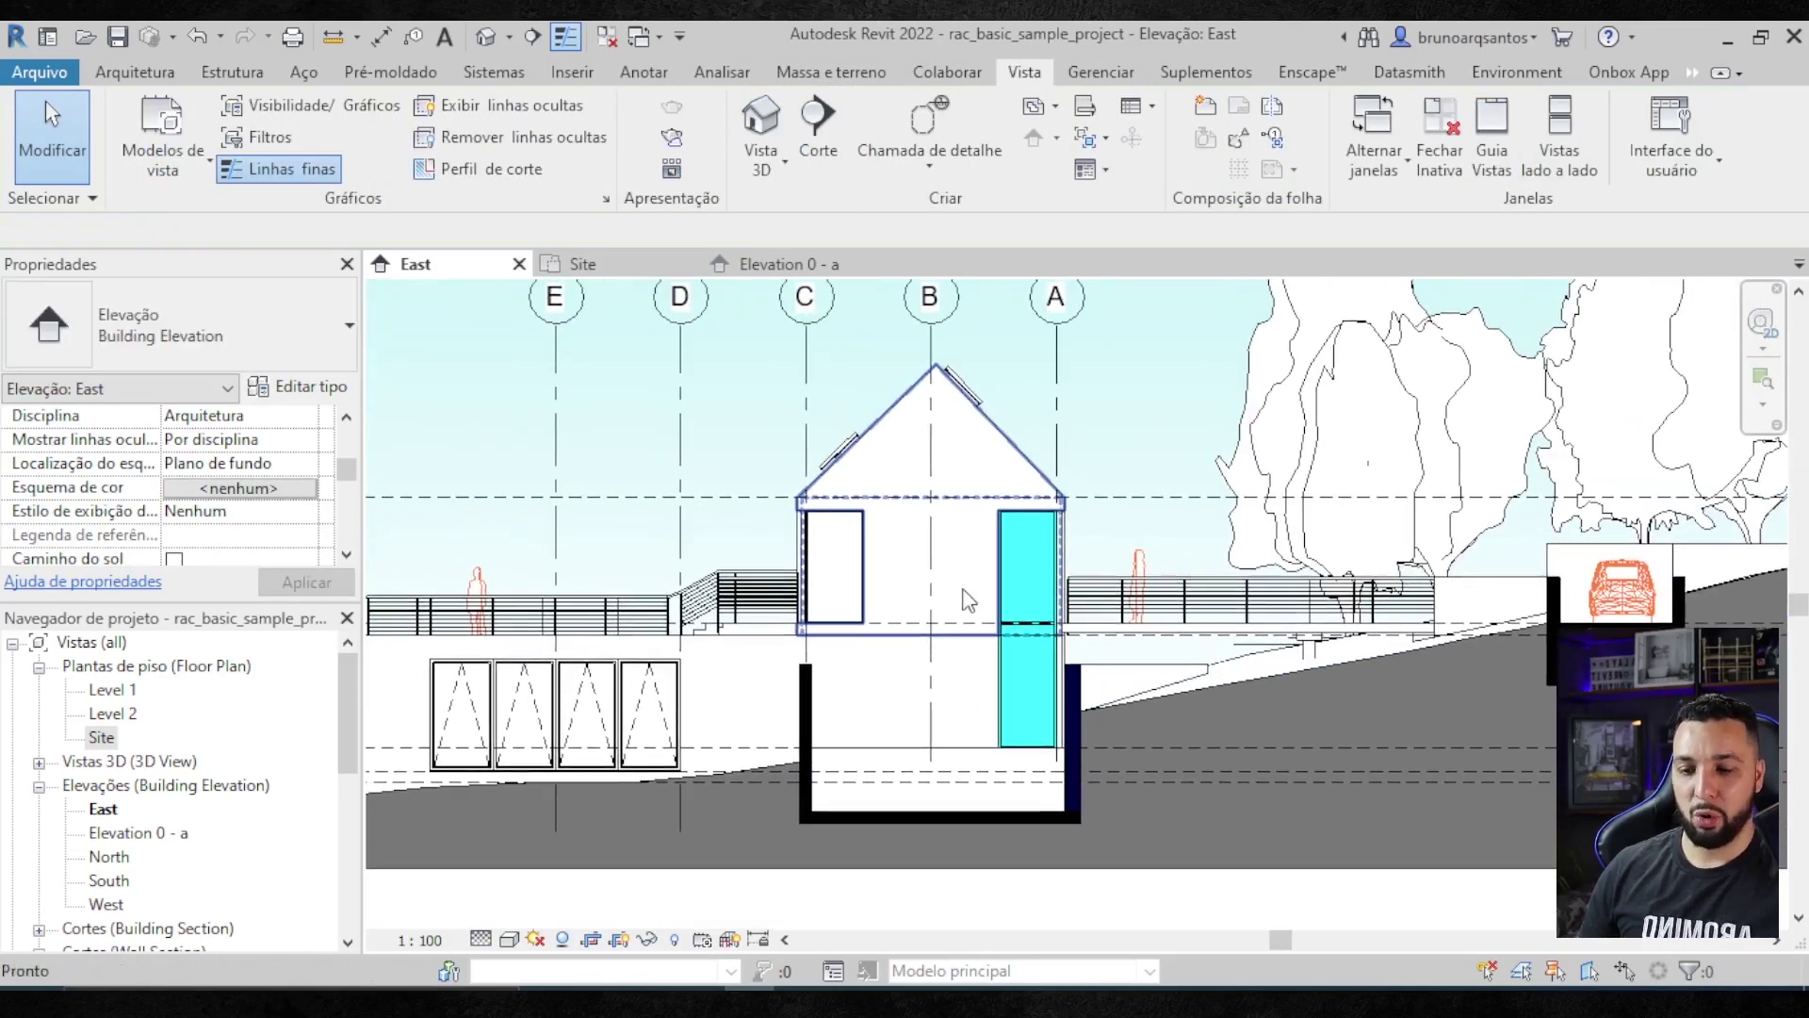
scroll(857, 561, down, 1)
scroll(868, 563, down, 1)
scroll(868, 563, down, 1)
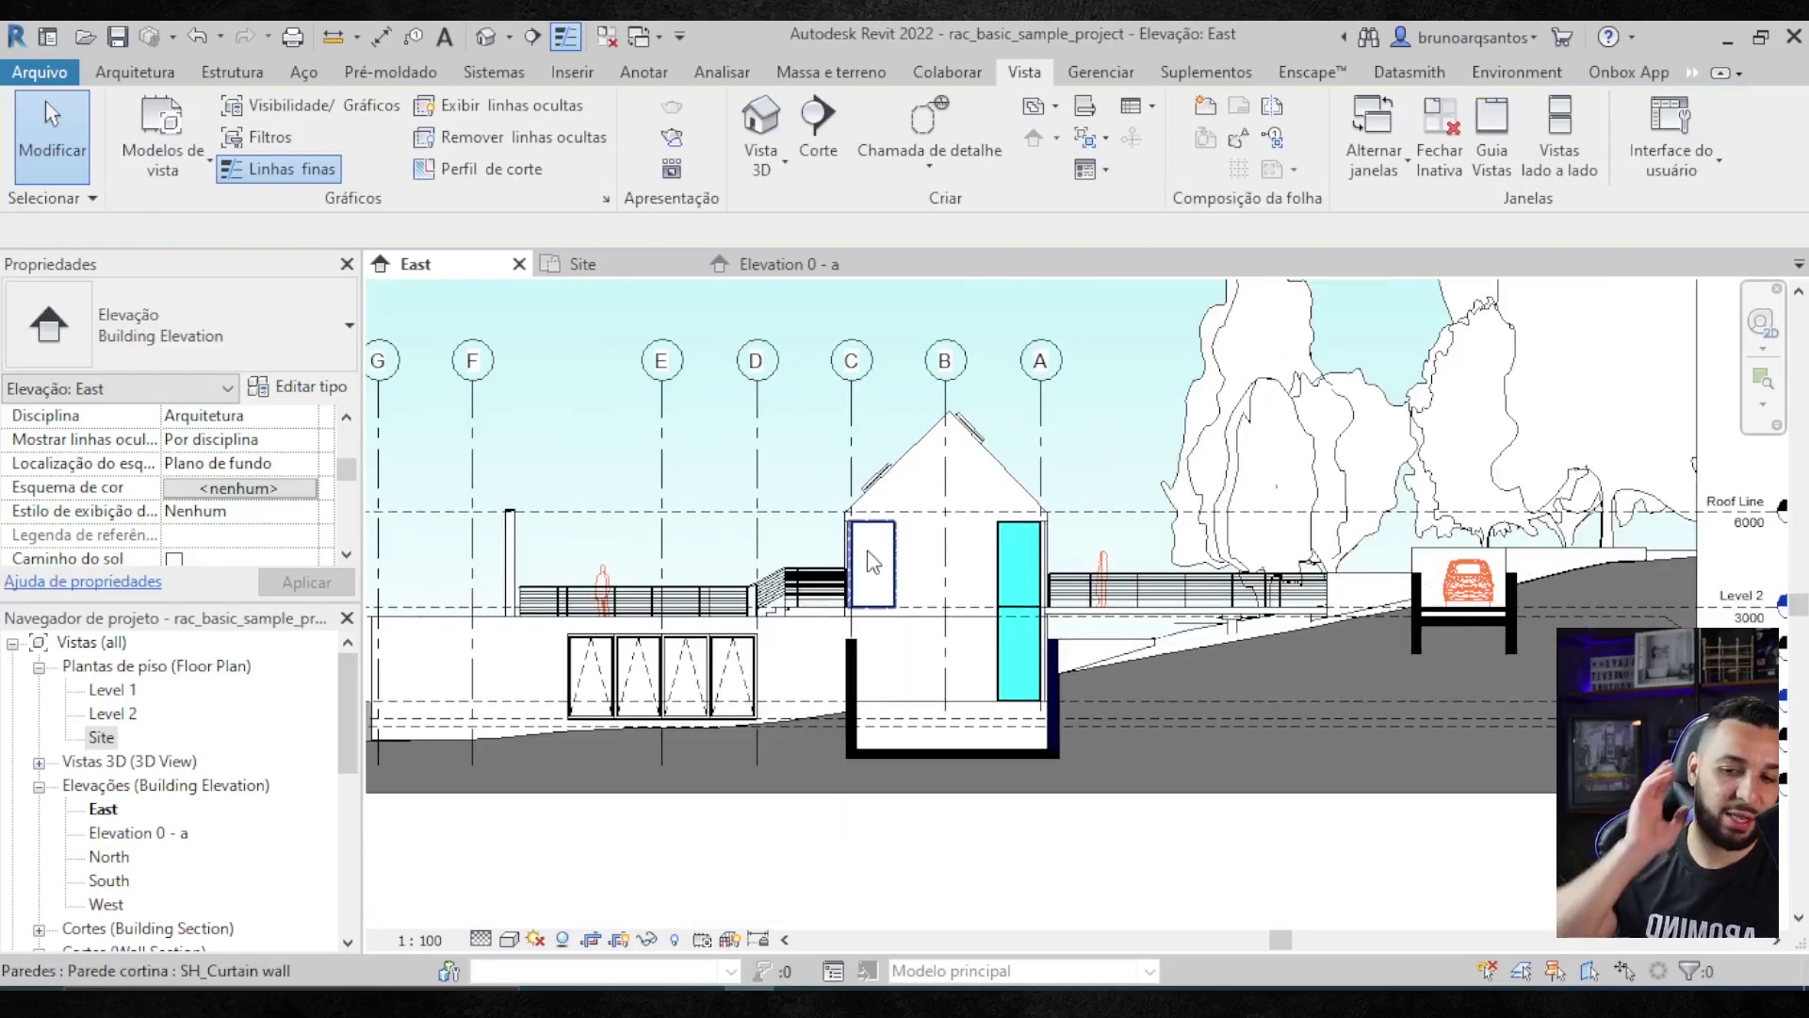
scroll(872, 594, down, 1)
scroll(873, 612, down, 1)
scroll(886, 617, down, 1)
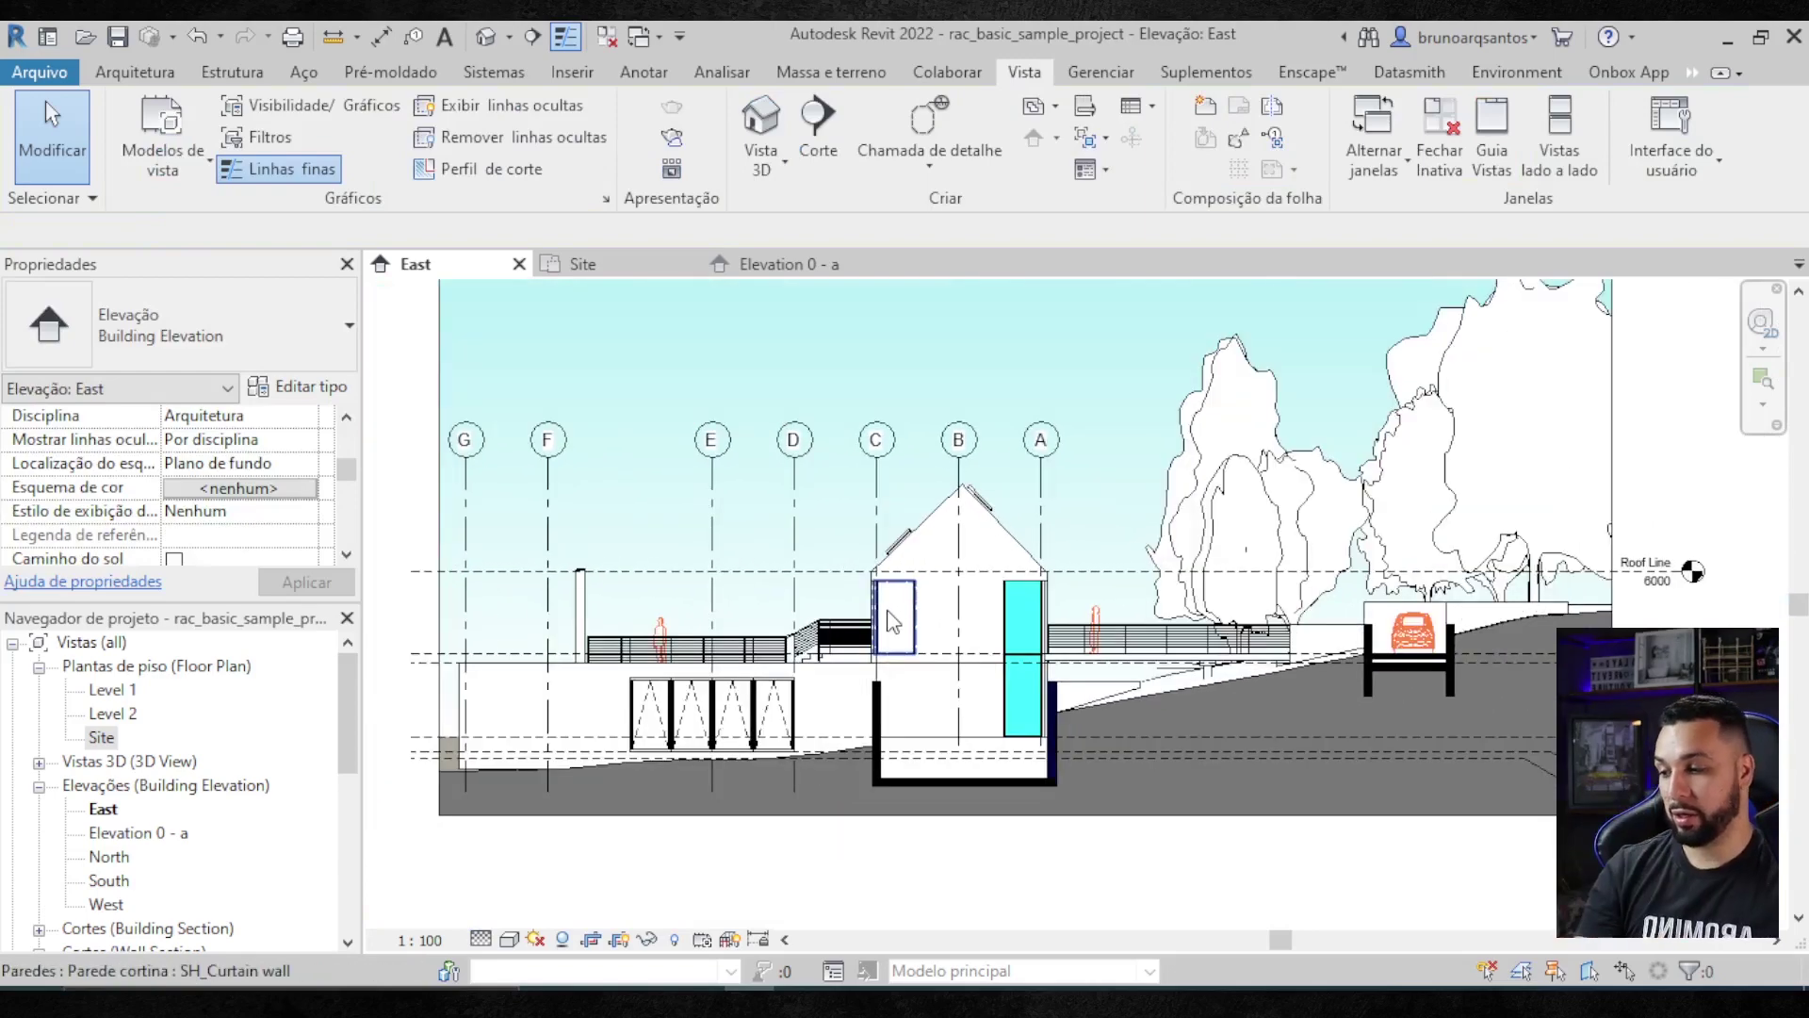
scroll(952, 650, down, 1)
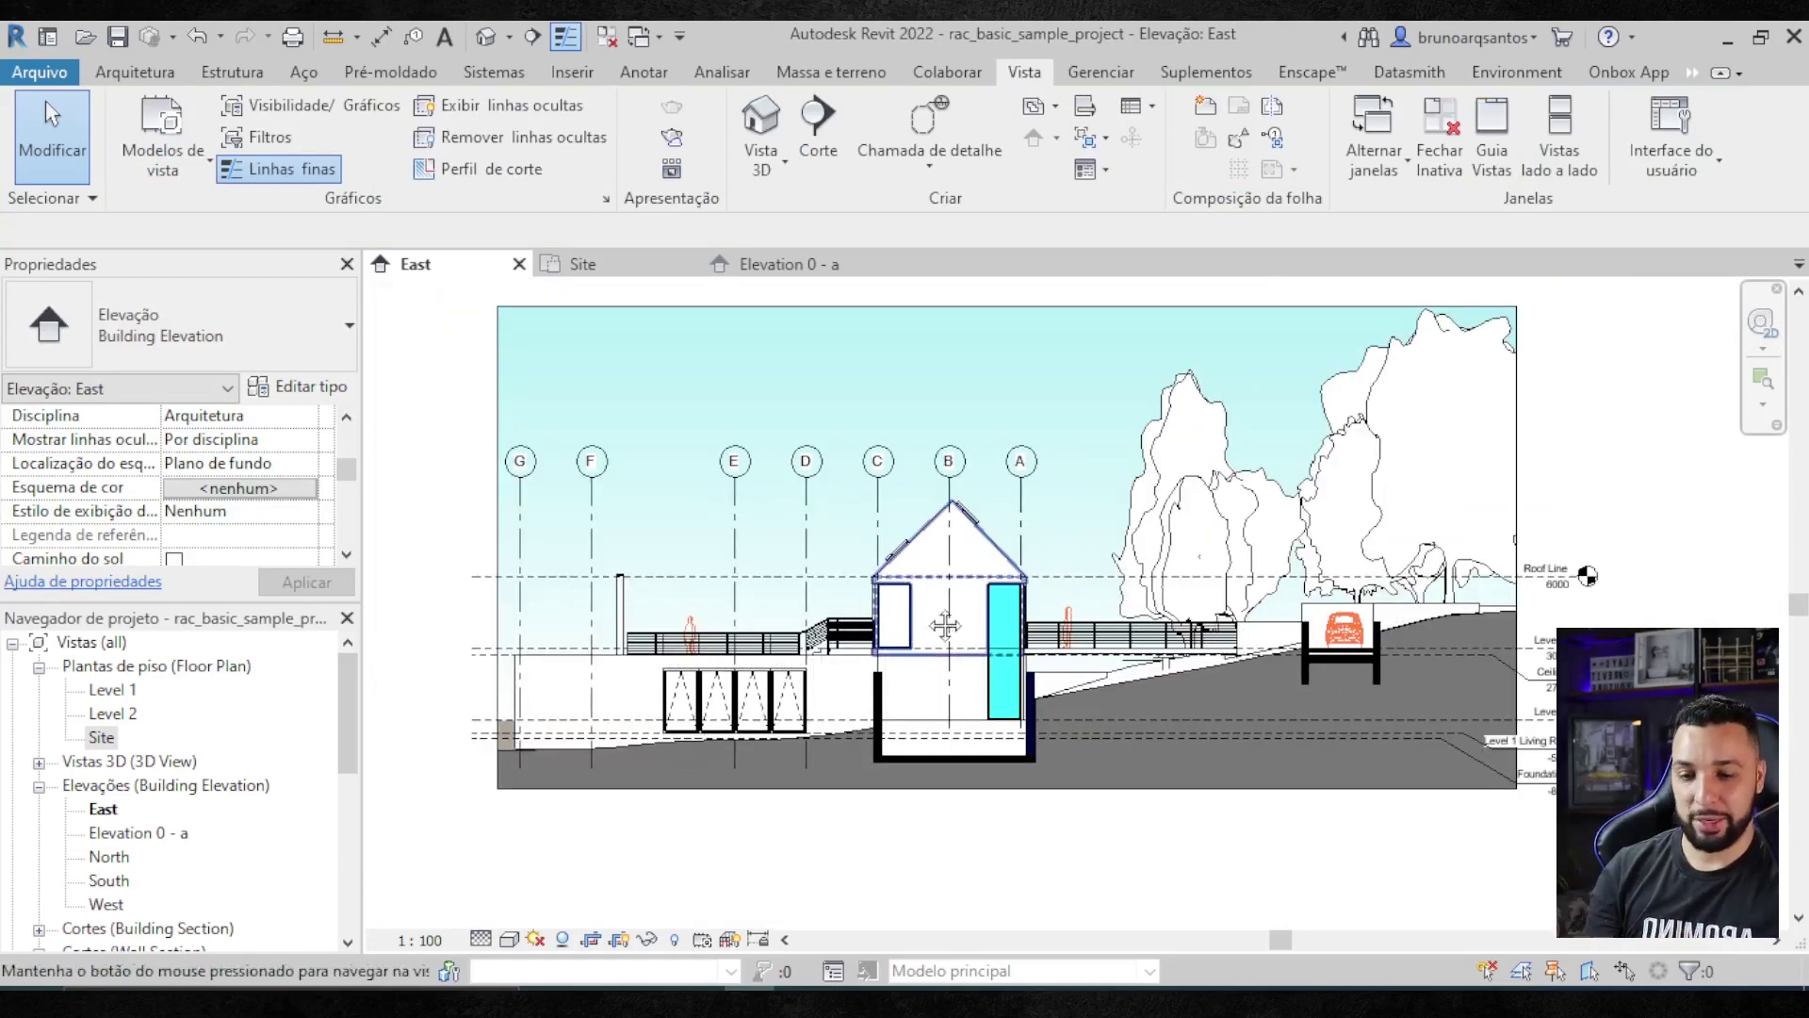
scroll(1055, 688, down, 1)
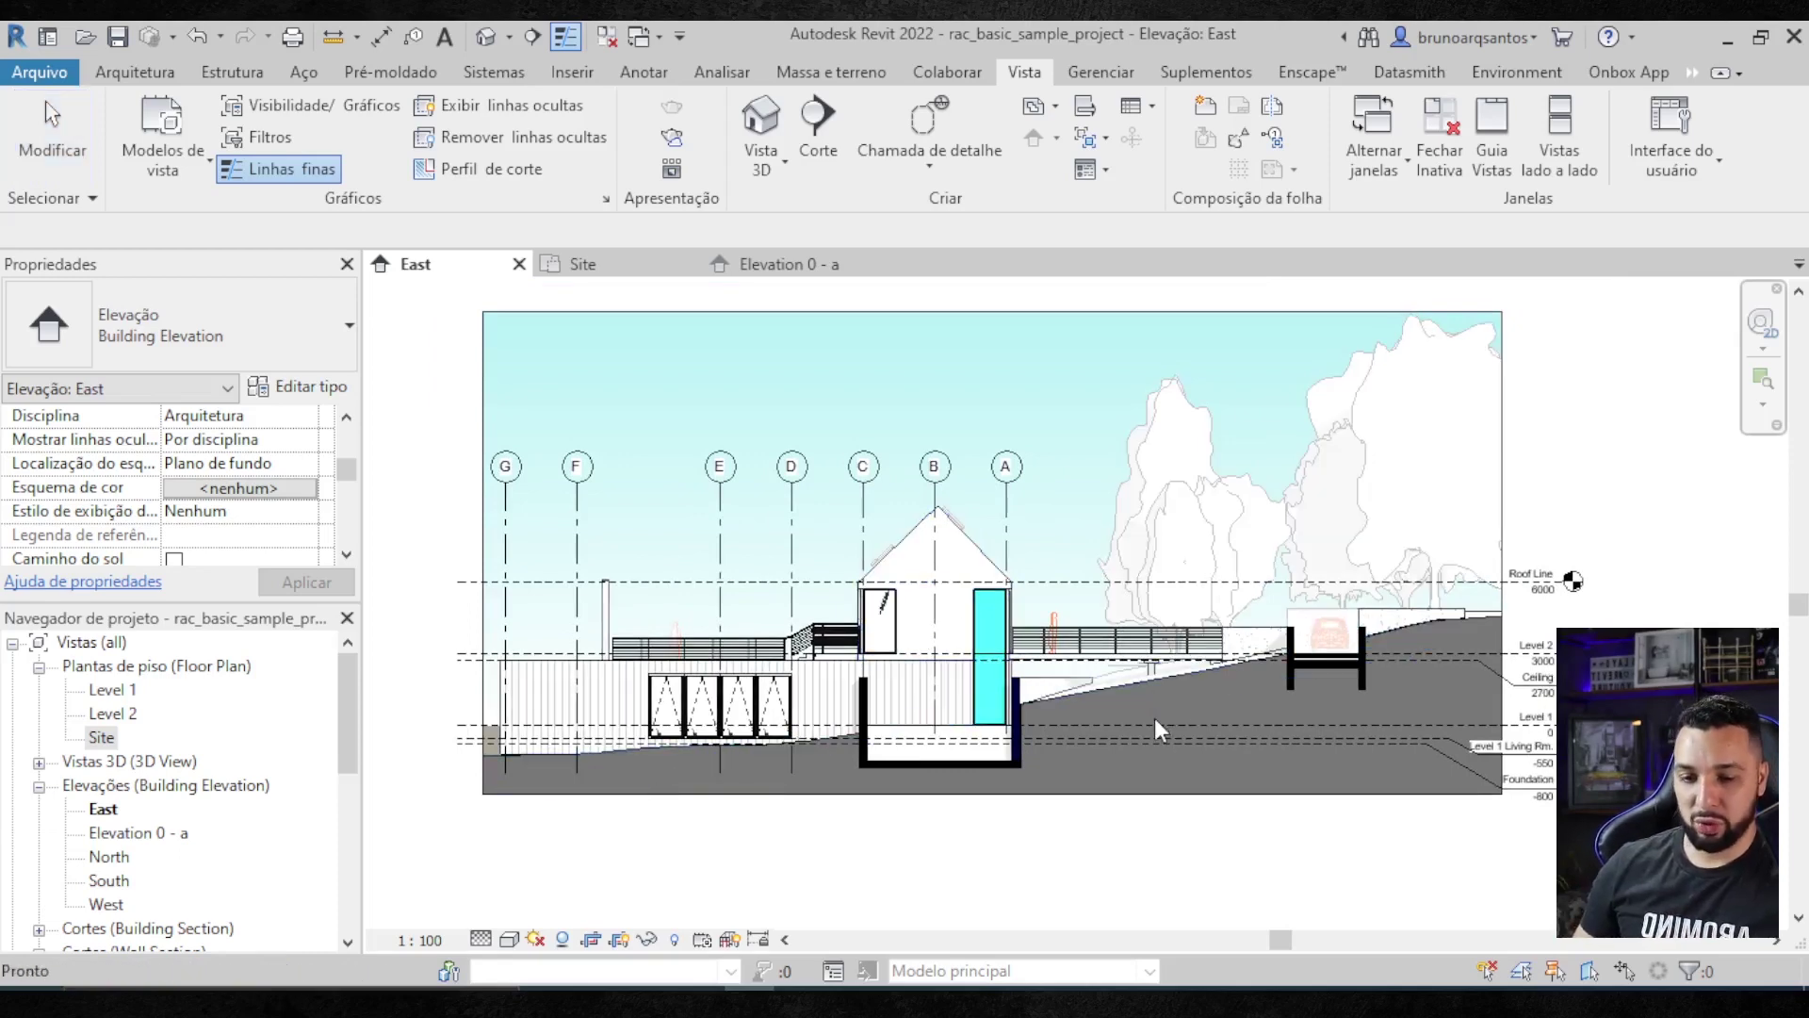
scroll(1112, 740, up, 2)
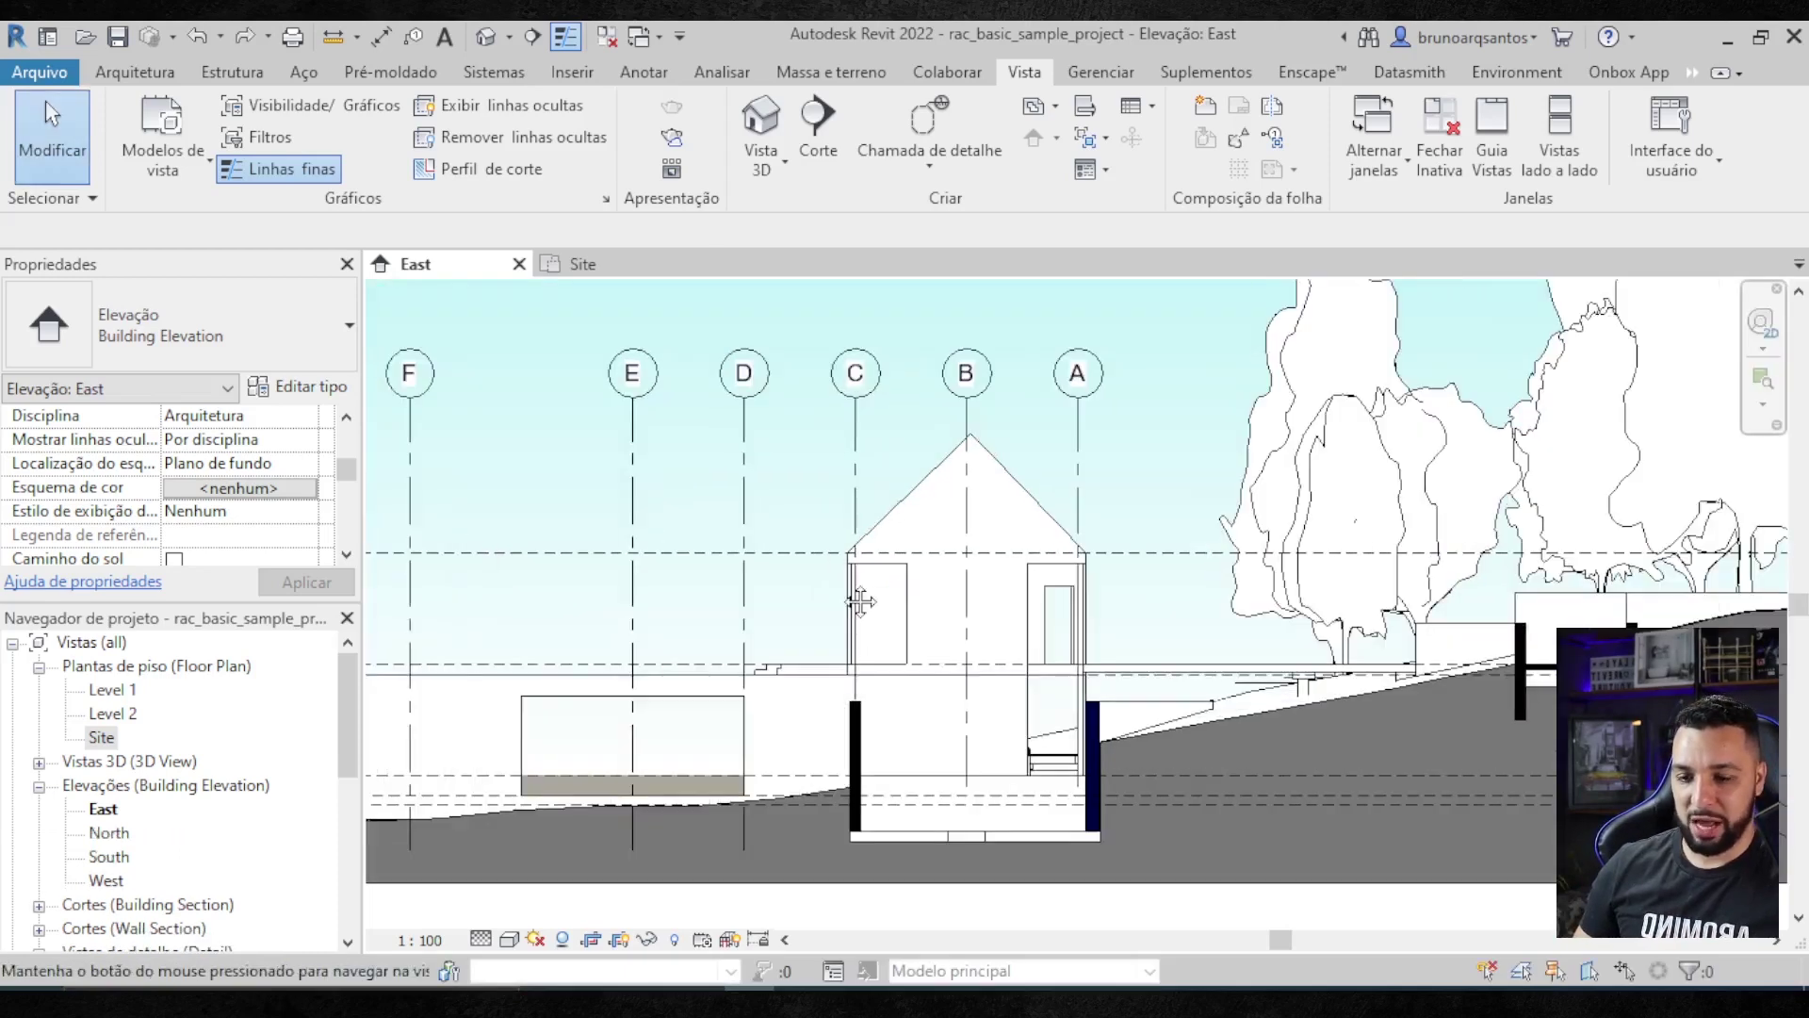
scroll(848, 593, down, 1)
scroll(1319, 867, down, 1)
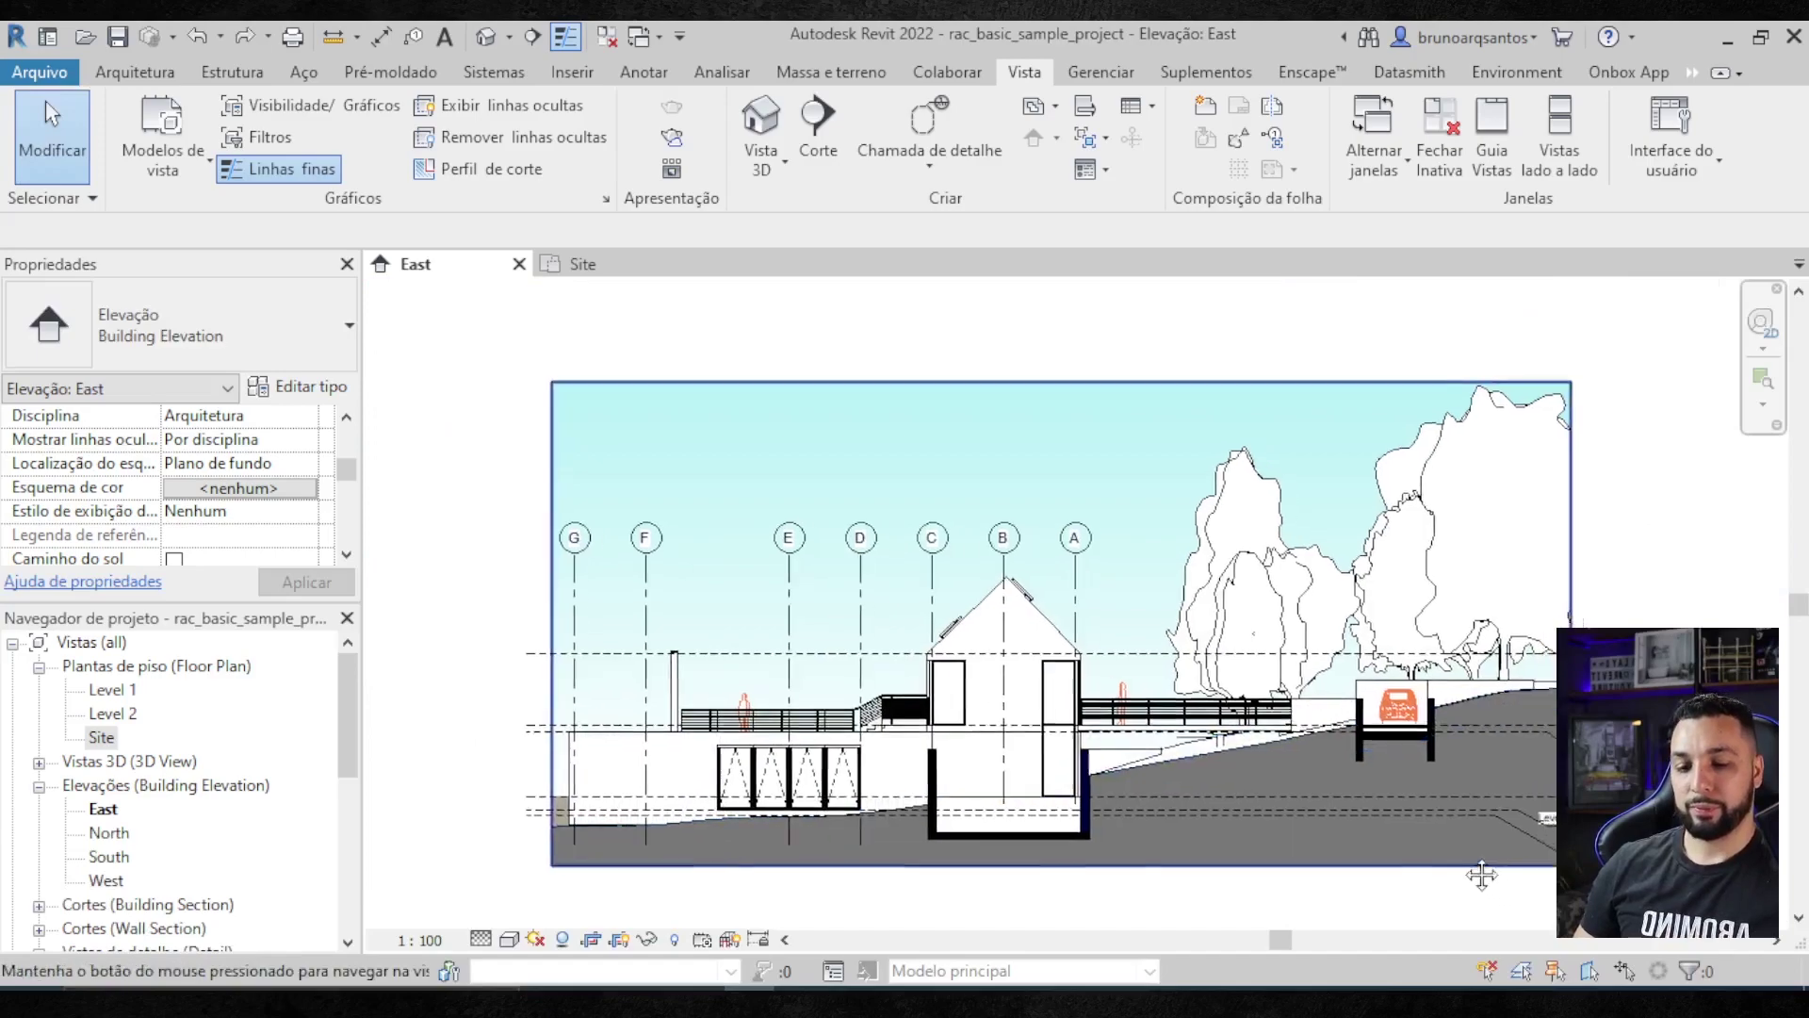
scroll(1531, 902, down, 1)
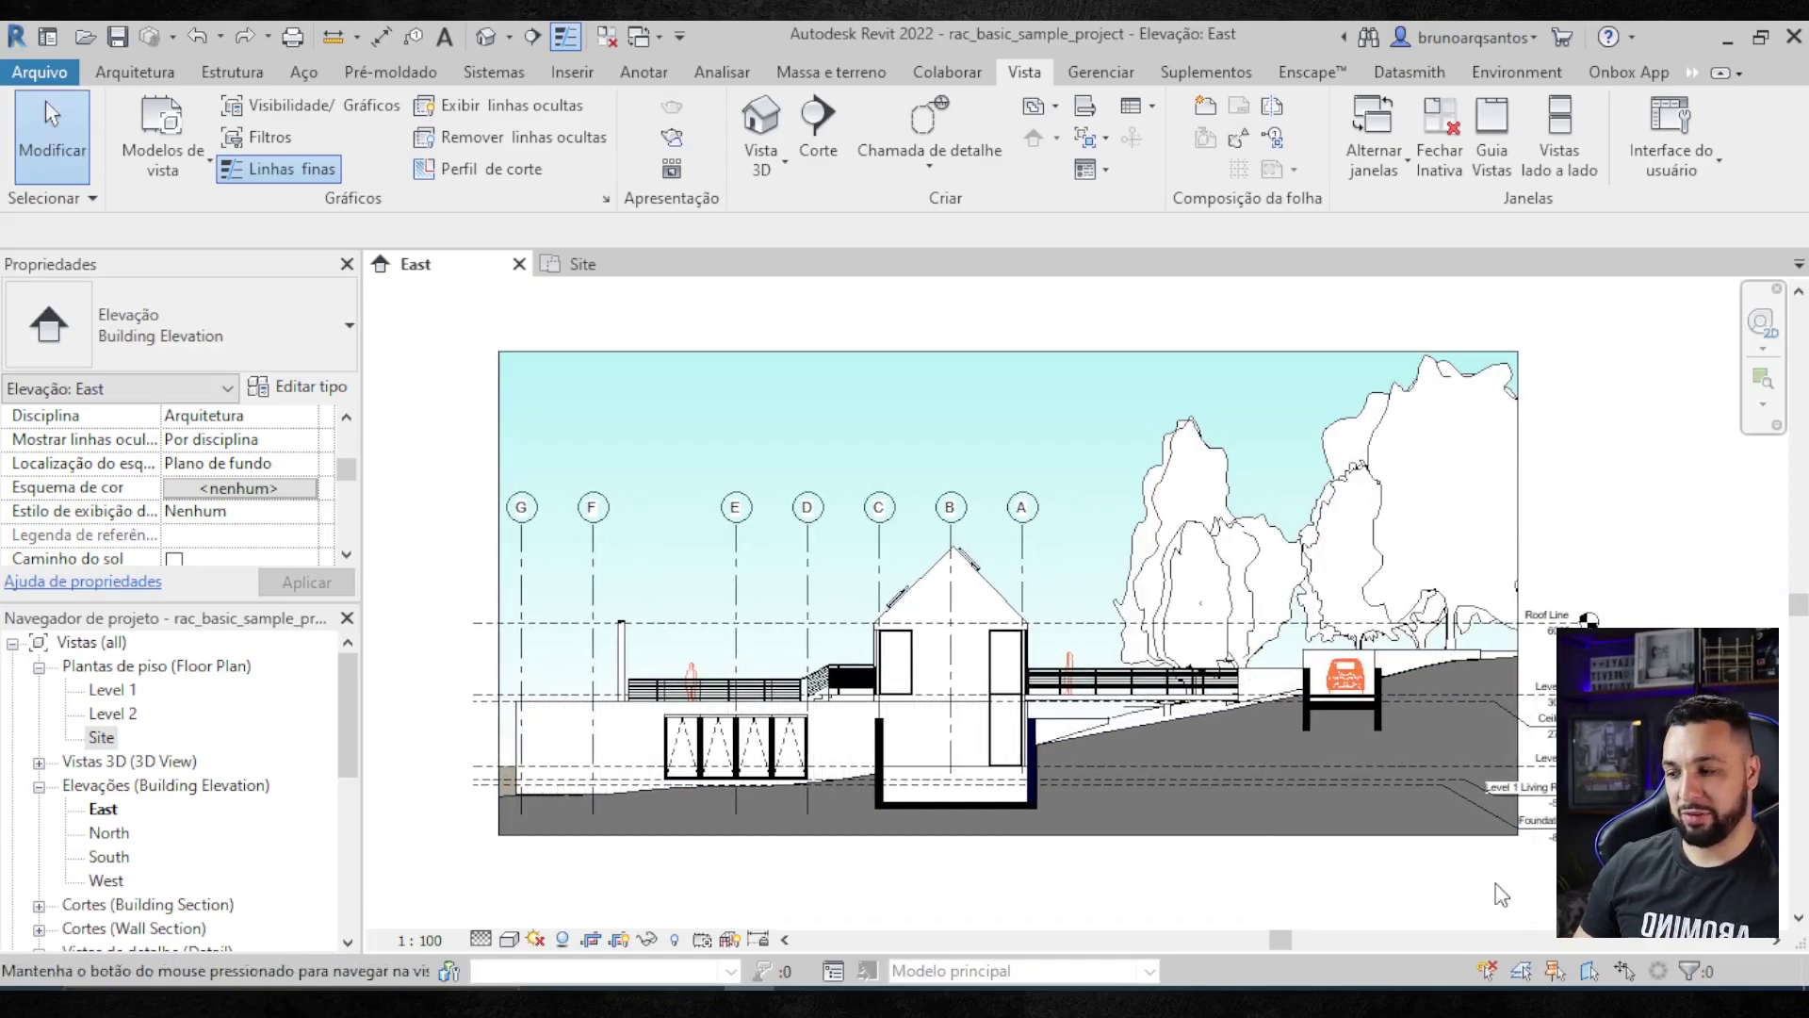